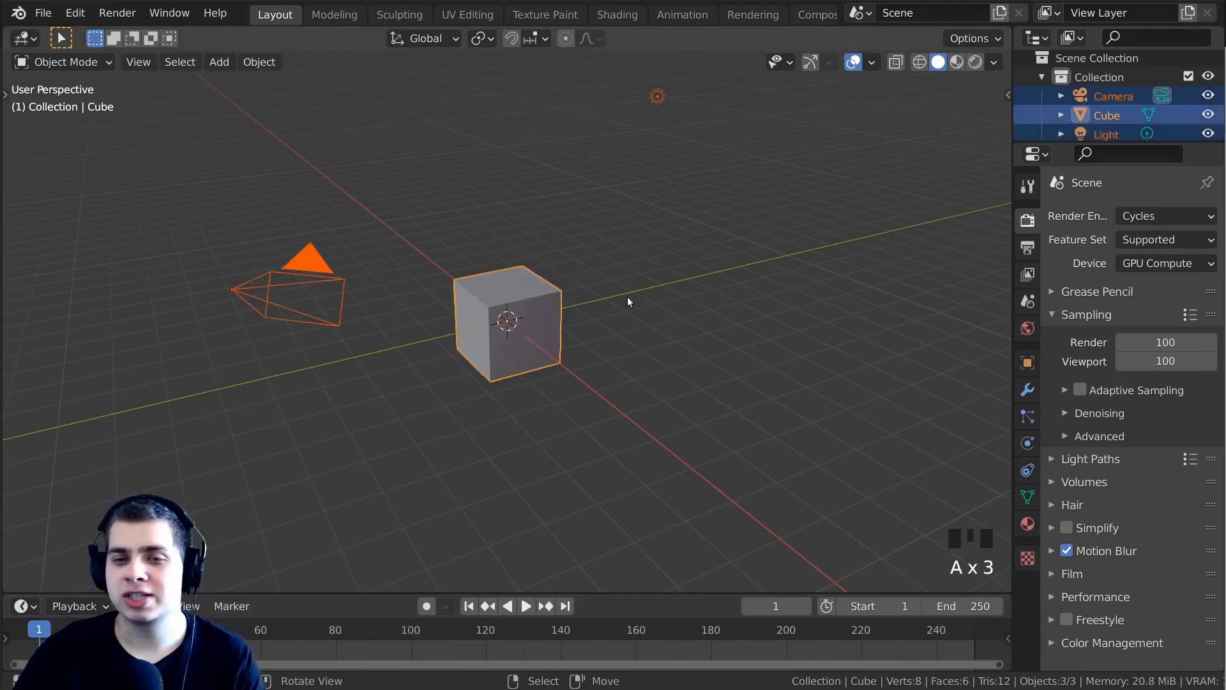
Delete the default camera, cube and light, and add a cone mesh at the origin.
{"action": "key", "text": "x"}
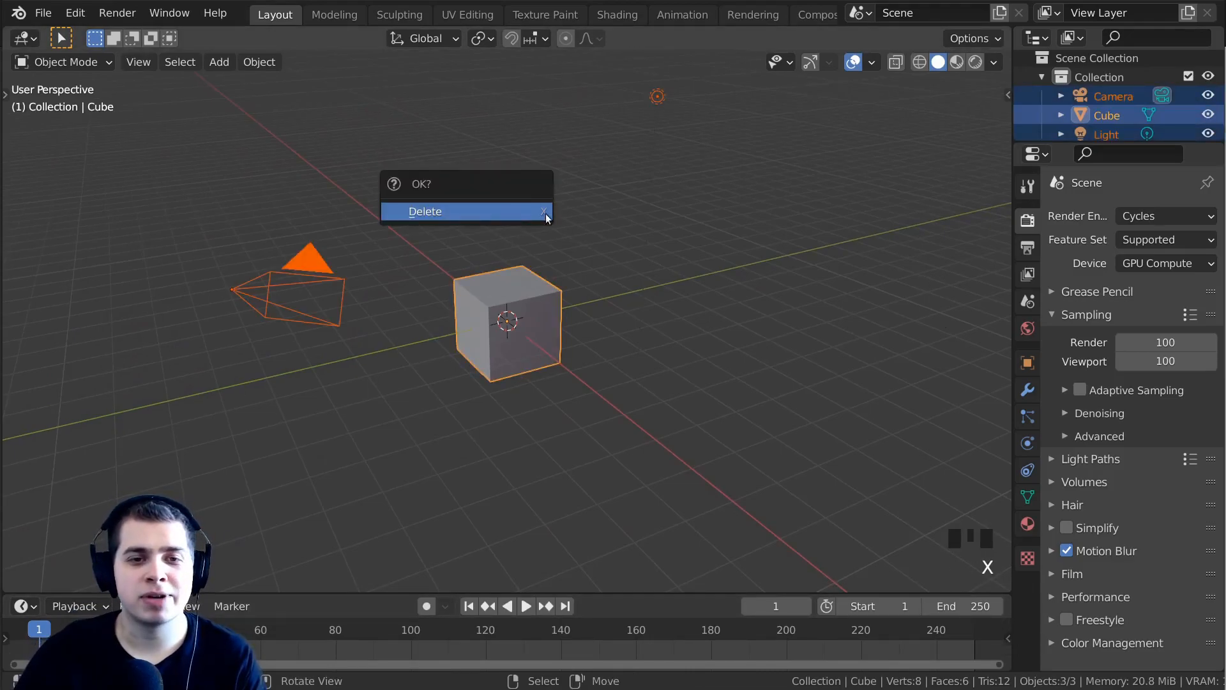
{"action": "left_click", "coordinate": [492, 209]}
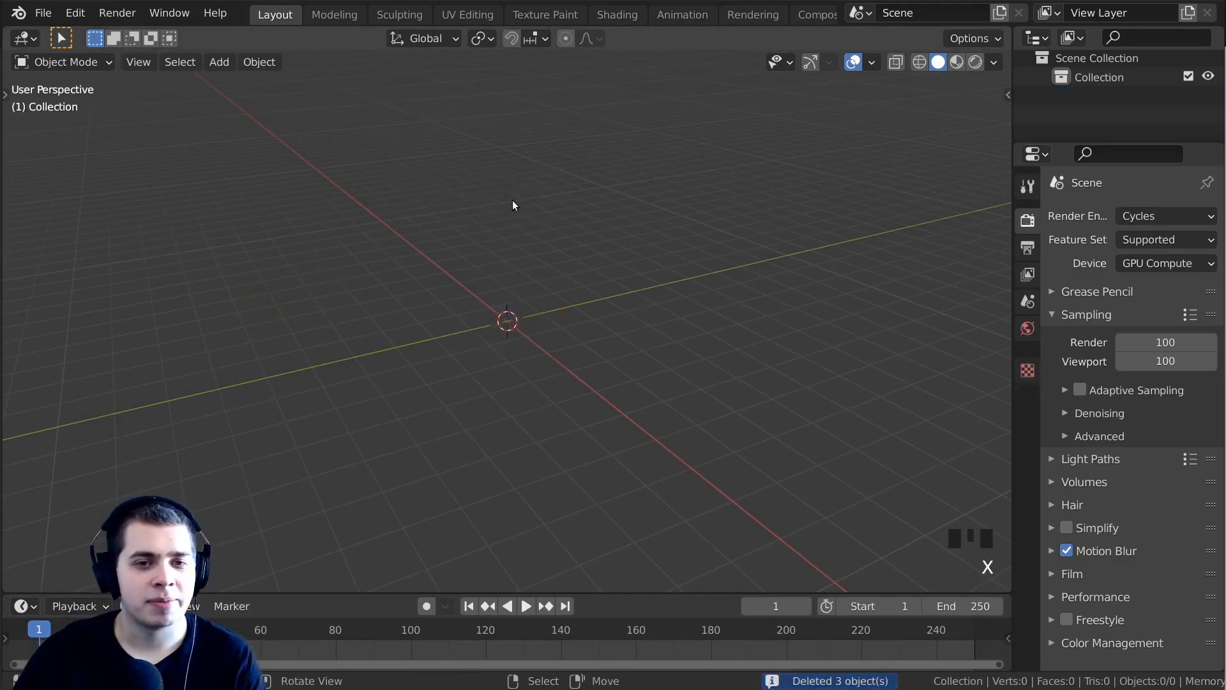
{"action": "key", "text": "shift+a"}
{"action": "mouse_move", "coordinate": [514, 205]}
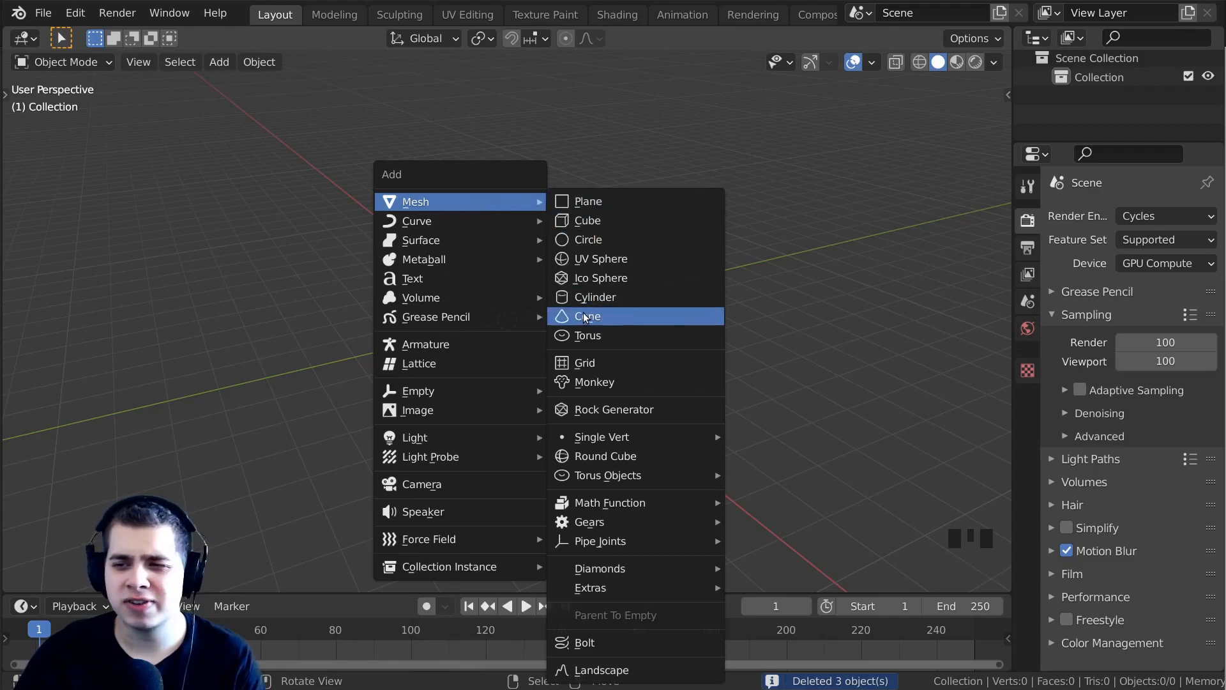
{"action": "key", "text": "Escape"}
{"action": "key", "text": "shift+a"}
{"action": "mouse_move", "coordinate": [469, 211]}
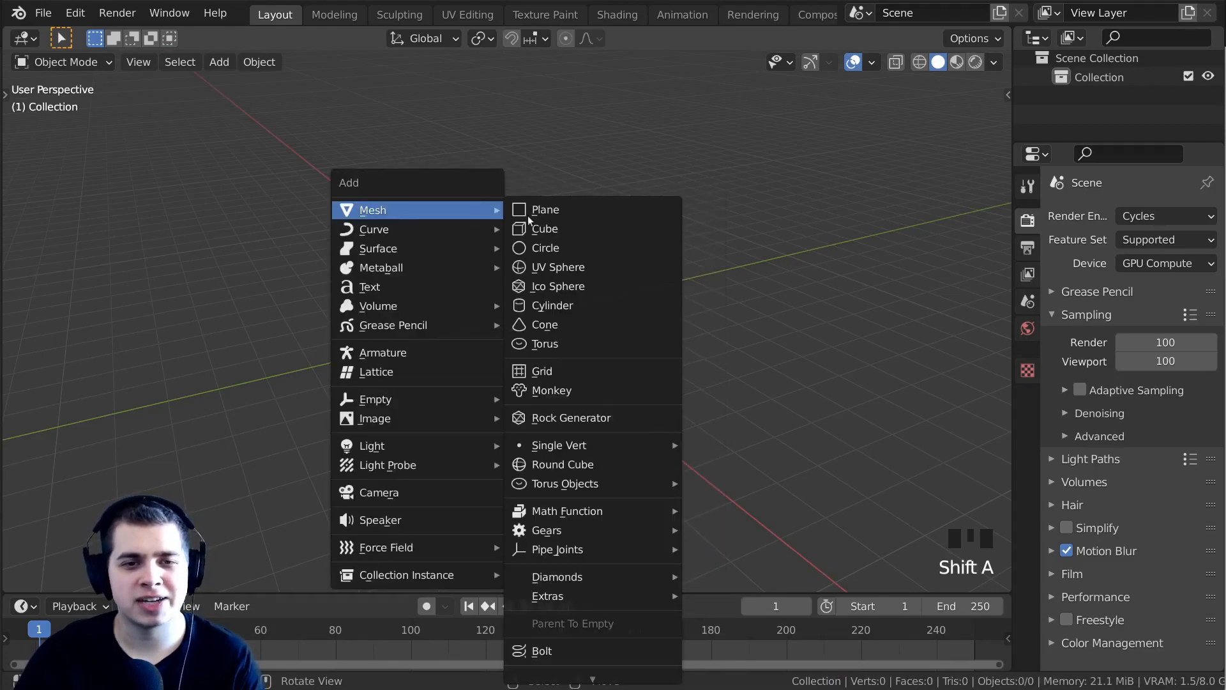
{"action": "left_click", "coordinate": [555, 327]}
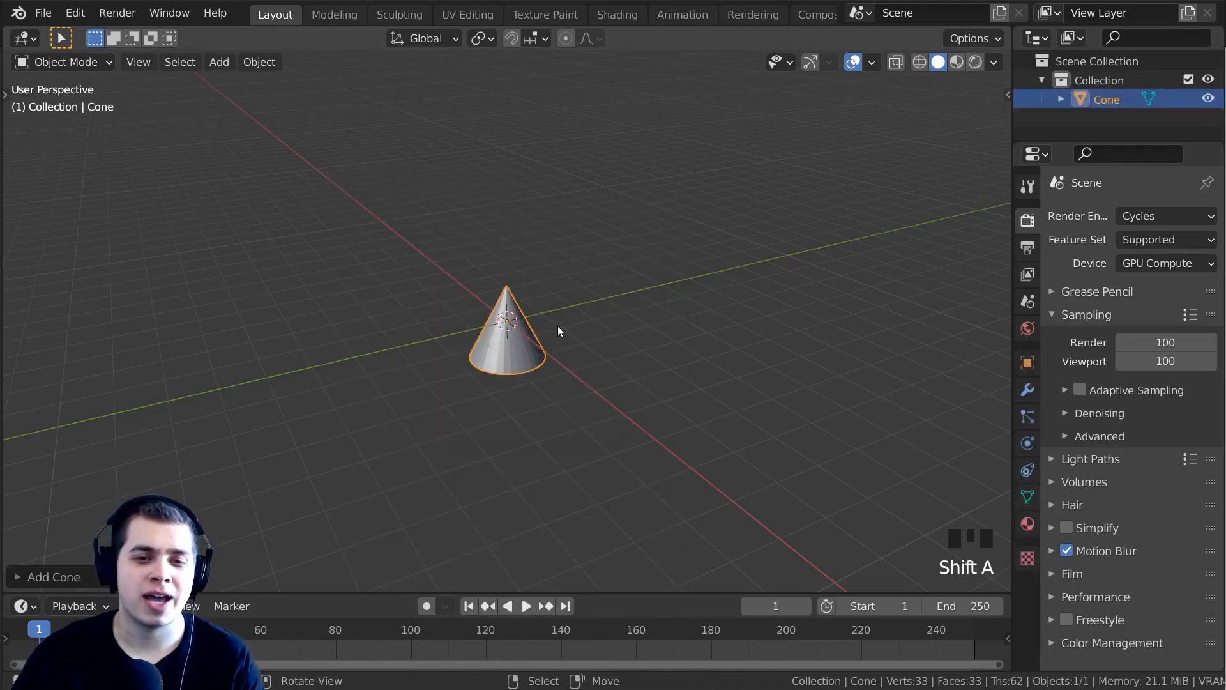
Set the new cone's vertex count to 10.
{"action": "left_click", "coordinate": [19, 576]}
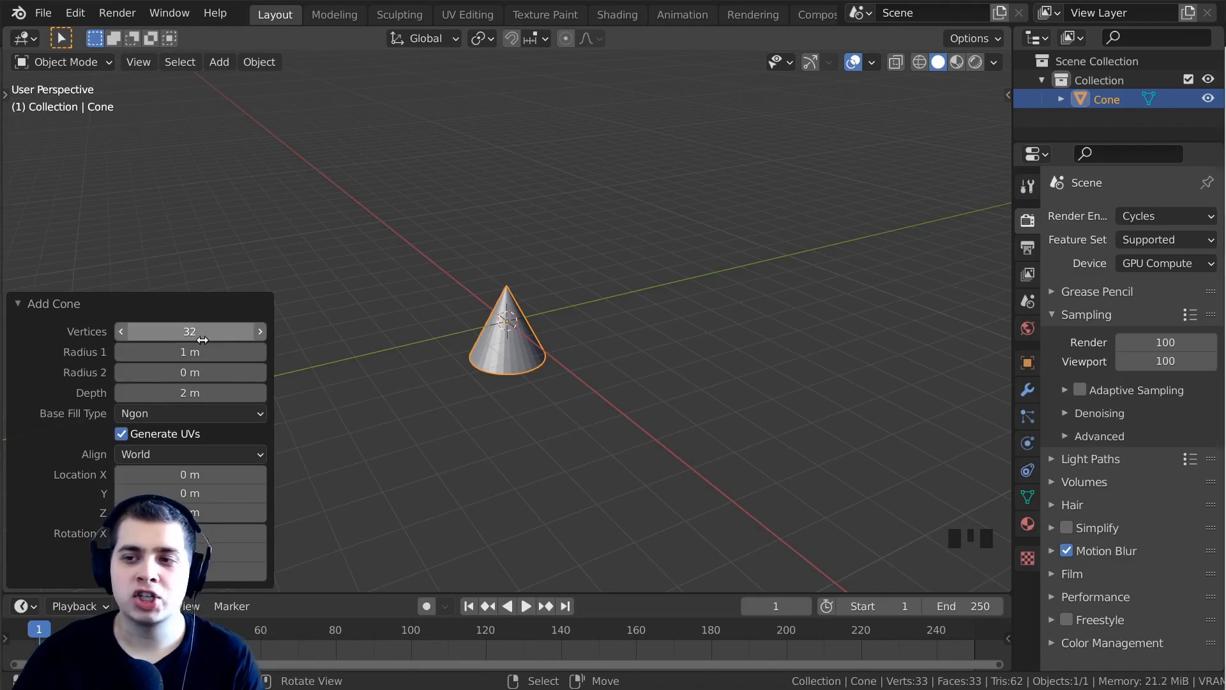
{"action": "left_click", "coordinate": [185, 331]}
{"action": "type", "text": "10"}
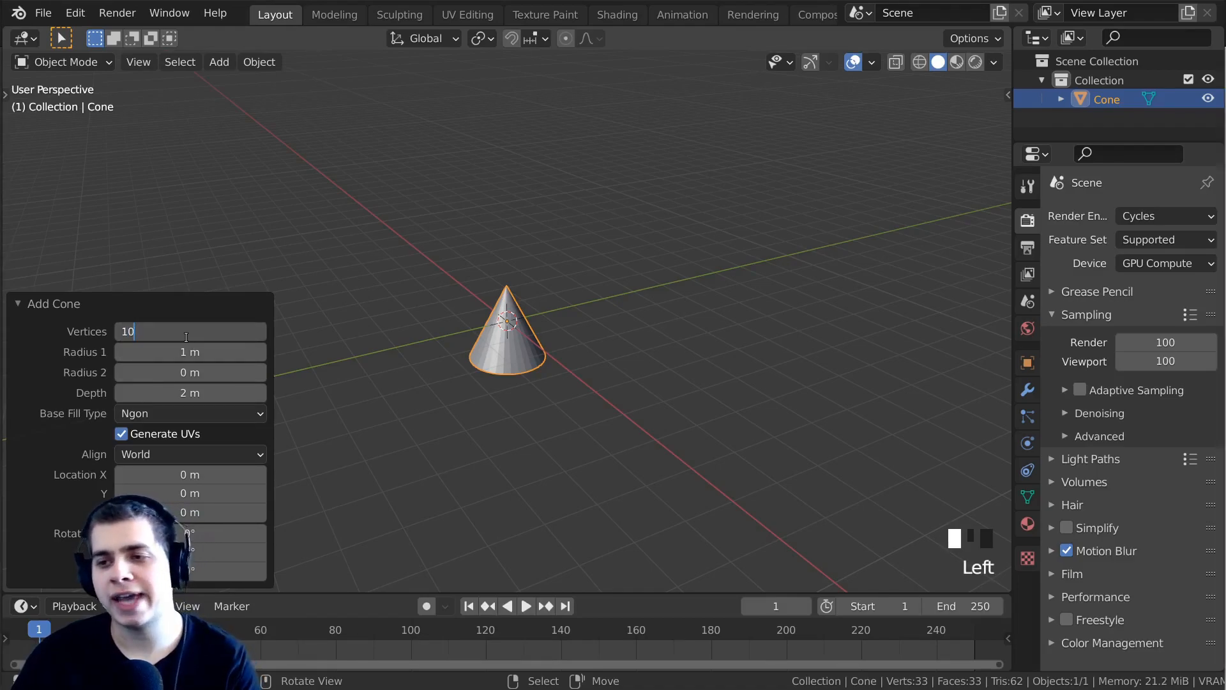
{"action": "key", "text": "Return"}
{"action": "left_click", "coordinate": [22, 304]}
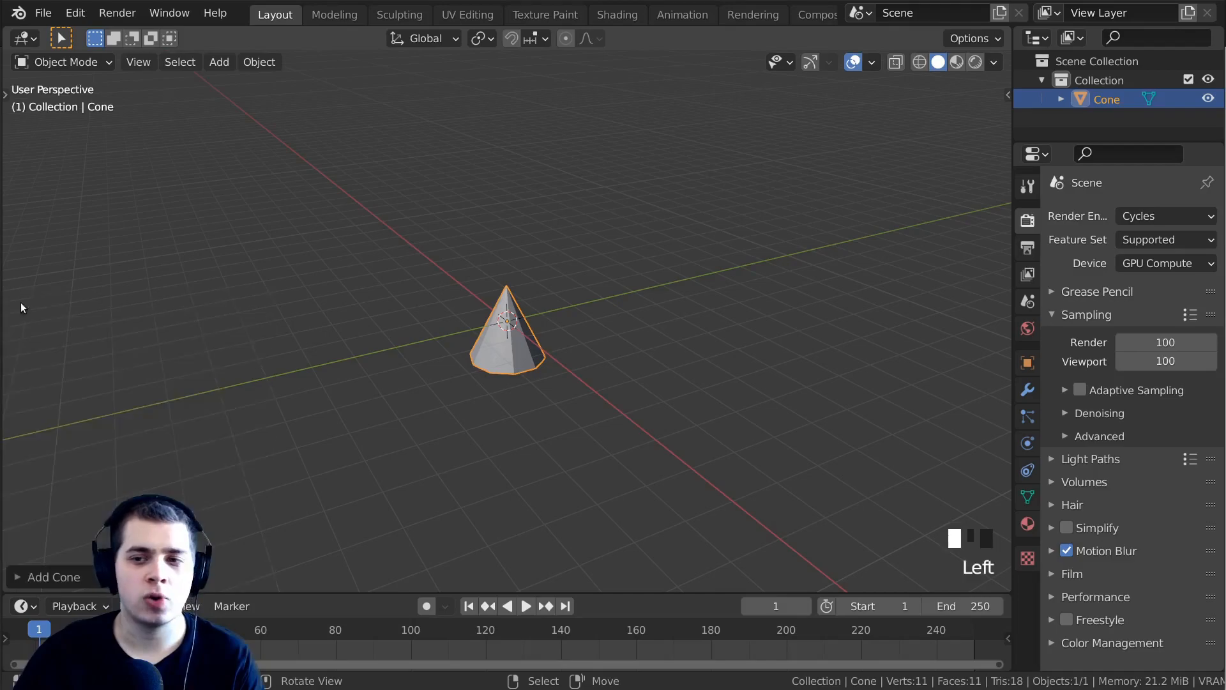
Enter Edit Mode on the cone and select every other vertex around its base, five in total.
{"action": "scroll", "coordinate": [642, 411], "scroll_direction": "up", "scroll_amount": 2}
{"action": "middle_click_drag", "start_coordinate": [665, 438], "coordinate": [632, 454]}
{"action": "scroll", "coordinate": [632, 411], "scroll_direction": "up", "scroll_amount": 1}
{"action": "middle_click_drag", "start_coordinate": [632, 411], "coordinate": [647, 363]}
{"action": "key", "text": "Tab"}
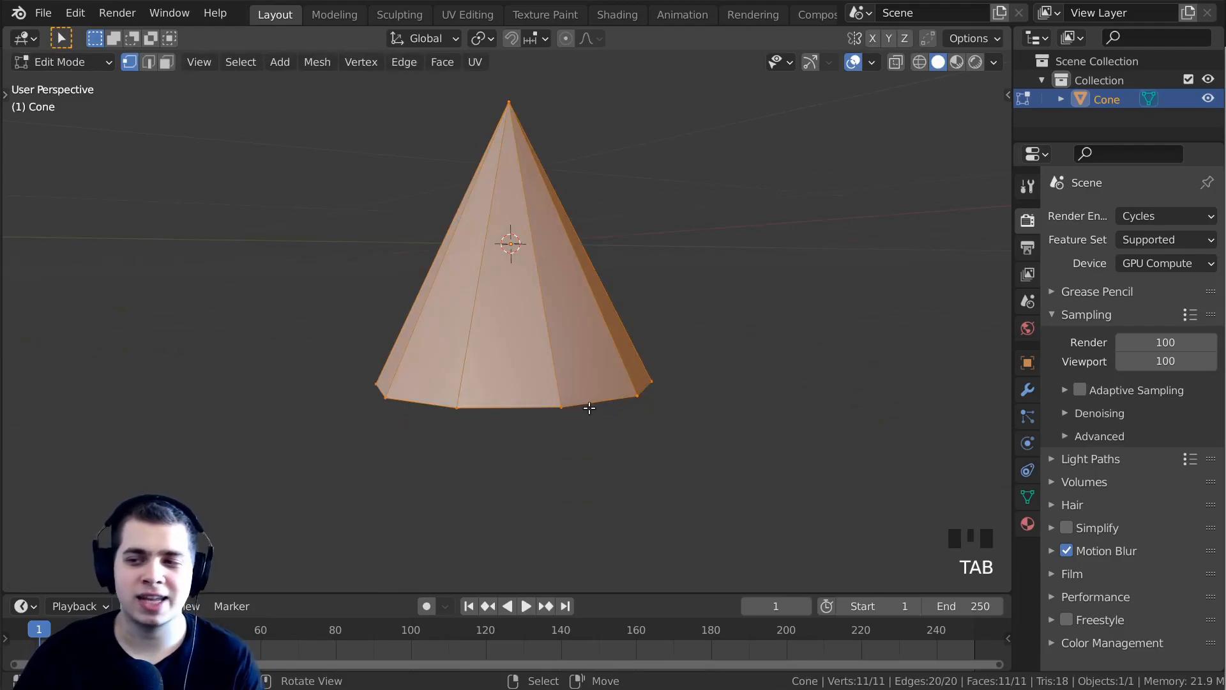
{"action": "right_click", "coordinate": [554, 407]}
{"action": "mouse_move", "coordinate": [505, 393]}
{"action": "middle_mouse_down"}
{"action": "mouse_move", "coordinate": [537, 398]}
{"action": "mouse_move", "coordinate": [418, 402]}
{"action": "mouse_move", "coordinate": [519, 402]}
{"action": "middle_mouse_up"}
{"action": "middle_click_drag", "start_coordinate": [397, 394], "coordinate": [518, 438]}
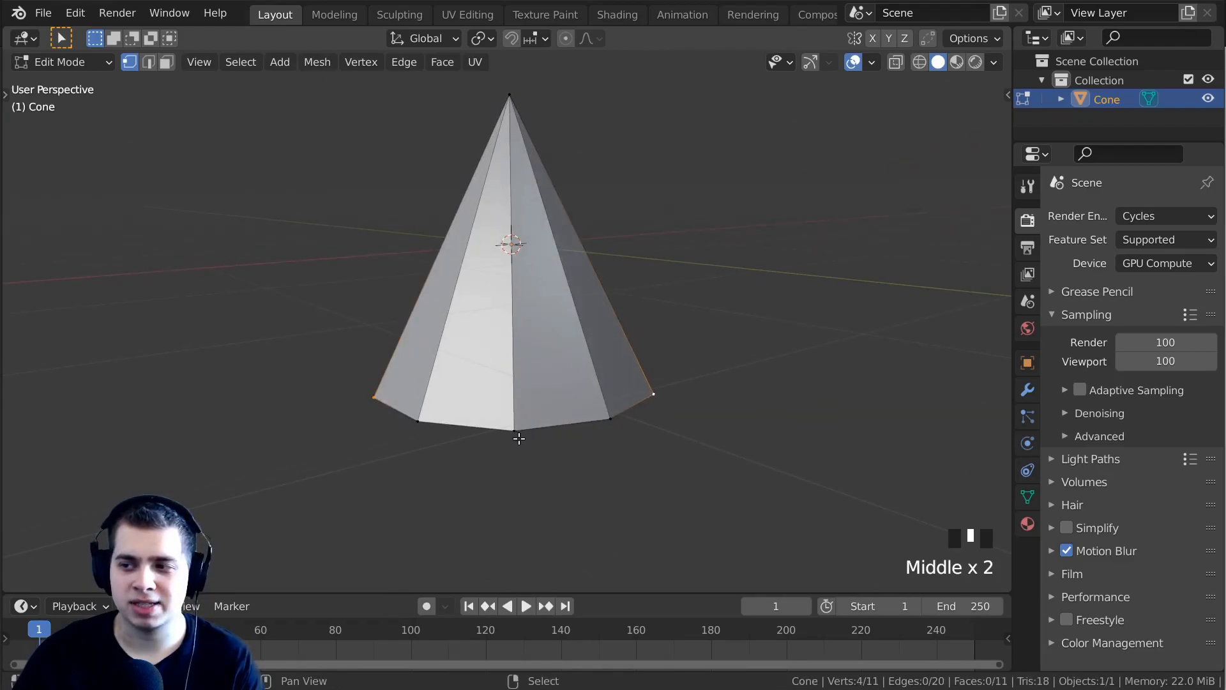
{"action": "middle_click_drag", "start_coordinate": [470, 392], "coordinate": [522, 205]}
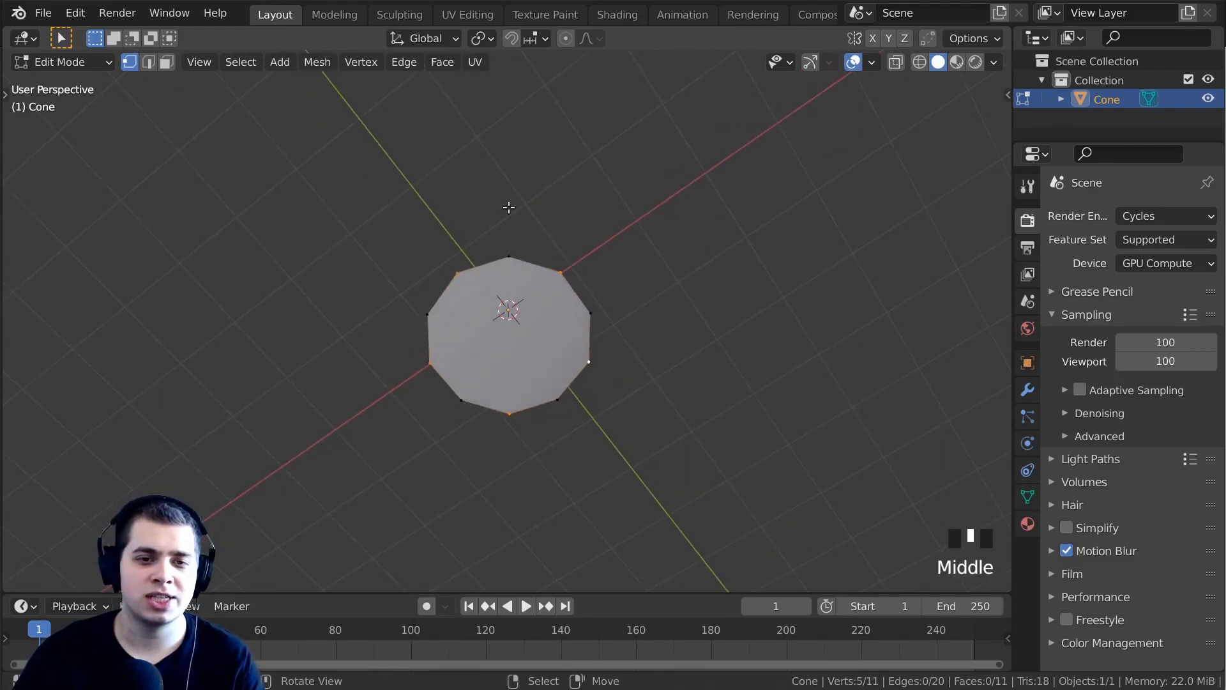
{"action": "mouse_move", "coordinate": [639, 277]}
{"action": "middle_mouse_down"}
{"action": "mouse_move", "coordinate": [588, 255]}
{"action": "mouse_move", "coordinate": [607, 290]}
{"action": "mouse_move", "coordinate": [627, 281]}
{"action": "middle_mouse_up"}
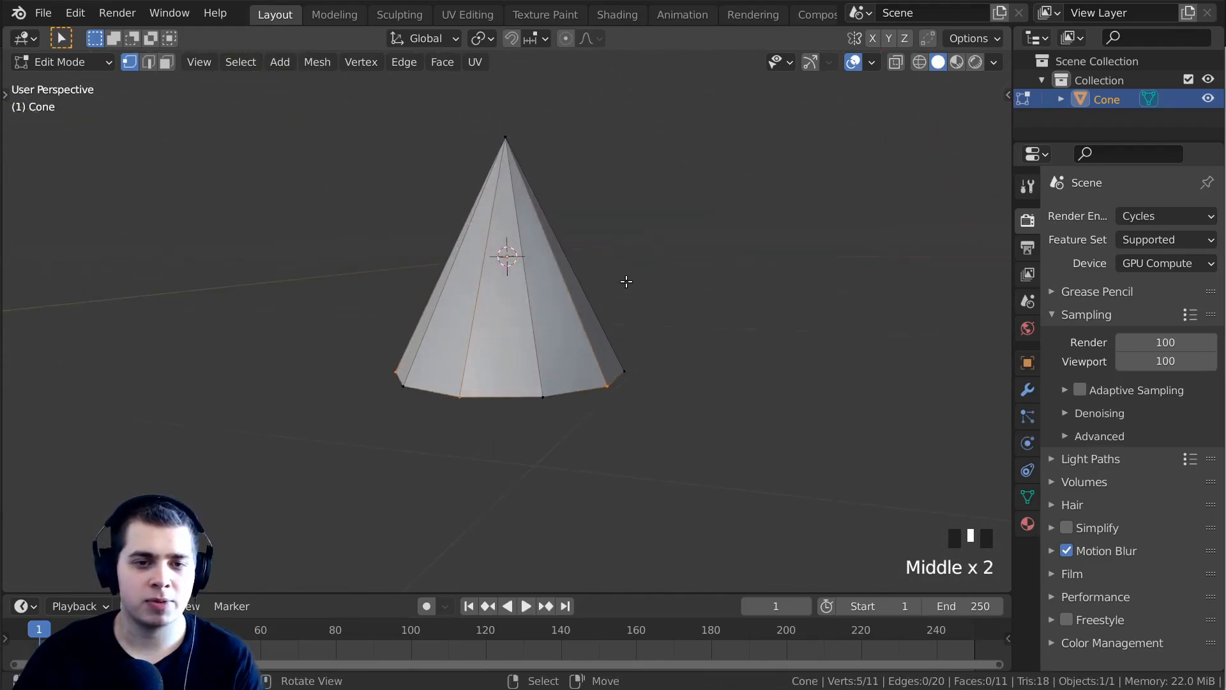
Move the selected base vertices down along Z and scale them to form a jagged lower rim.
{"action": "key", "text": "g"}
{"action": "key", "text": "z"}
{"action": "left_click", "coordinate": [639, 311]}
{"action": "key", "text": "s"}
{"action": "left_click", "coordinate": [718, 427]}
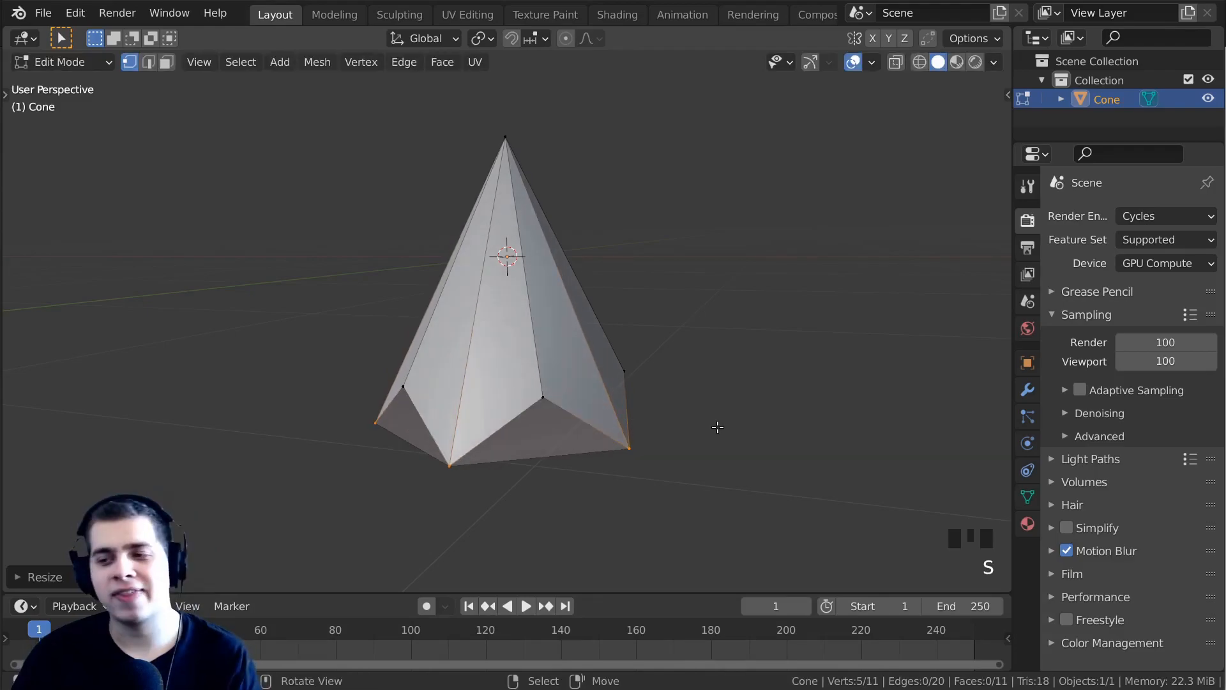
{"action": "middle_click_drag", "start_coordinate": [605, 351], "coordinate": [638, 271]}
{"action": "scroll", "coordinate": [525, 358], "scroll_direction": "down", "scroll_amount": 4}
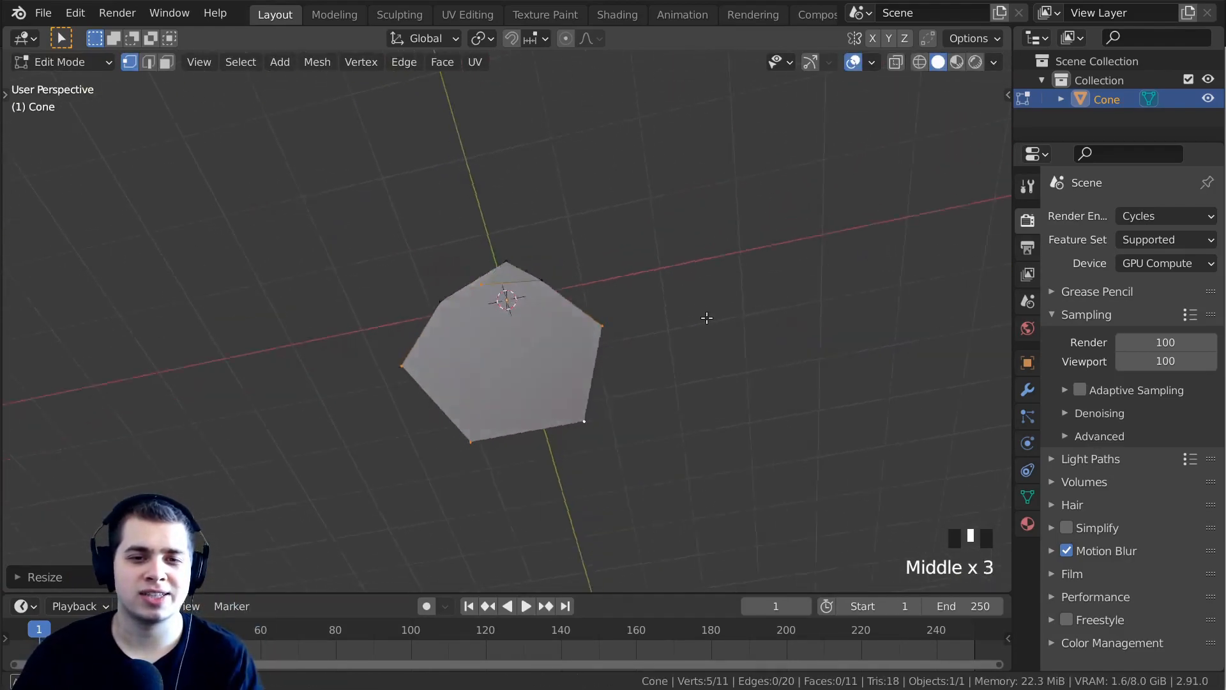
{"action": "middle_click_drag", "start_coordinate": [702, 305], "coordinate": [730, 405]}
{"action": "key", "text": "g"}
{"action": "right_click", "coordinate": [728, 405]}
{"action": "key", "text": "g"}
{"action": "key", "text": "z"}
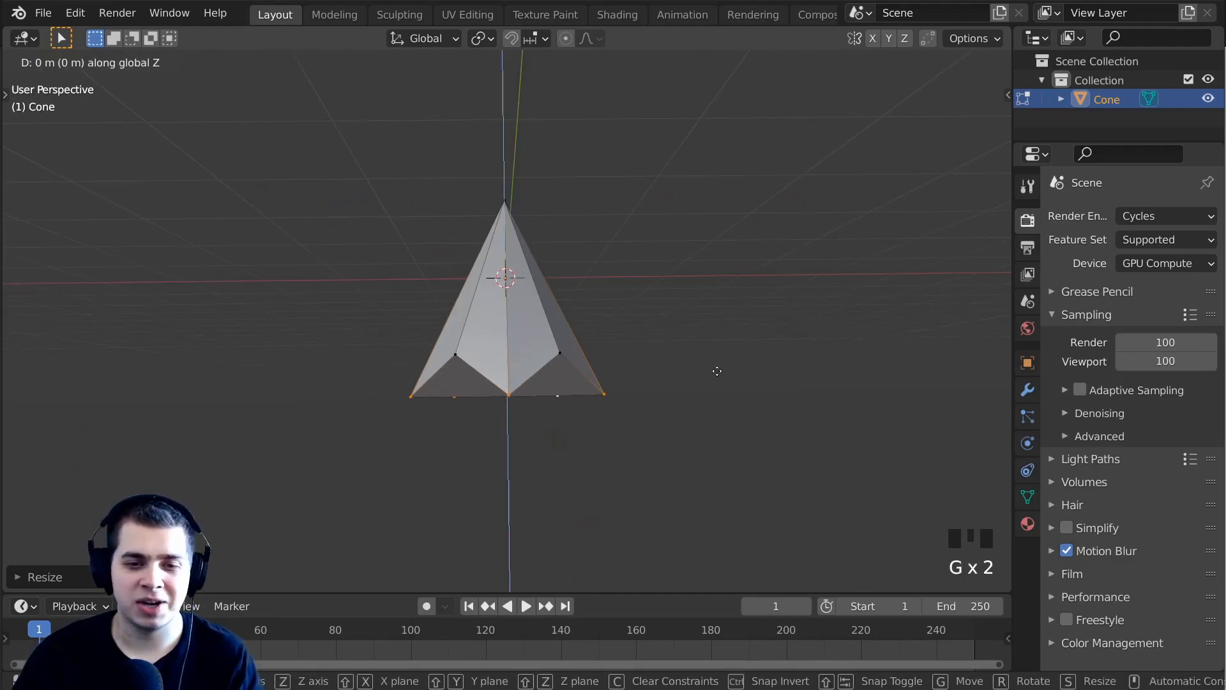
{"action": "right_click", "coordinate": [717, 371]}
Select the cone's underside face, extrude it in place and scale the new face inward.
{"action": "middle_click_drag", "start_coordinate": [684, 334], "coordinate": [616, 394]}
{"action": "scroll", "coordinate": [617, 394], "scroll_direction": "up", "scroll_amount": 2}
{"action": "scroll", "coordinate": [509, 367], "scroll_direction": "down", "scroll_amount": 2}
{"action": "middle_click_drag", "start_coordinate": [509, 367], "coordinate": [471, 441]}
{"action": "middle_click_drag", "start_coordinate": [611, 462], "coordinate": [577, 407]}
{"action": "scroll", "coordinate": [599, 341], "scroll_direction": "up", "scroll_amount": 2}
{"action": "middle_click_drag", "start_coordinate": [599, 341], "coordinate": [515, 174]}
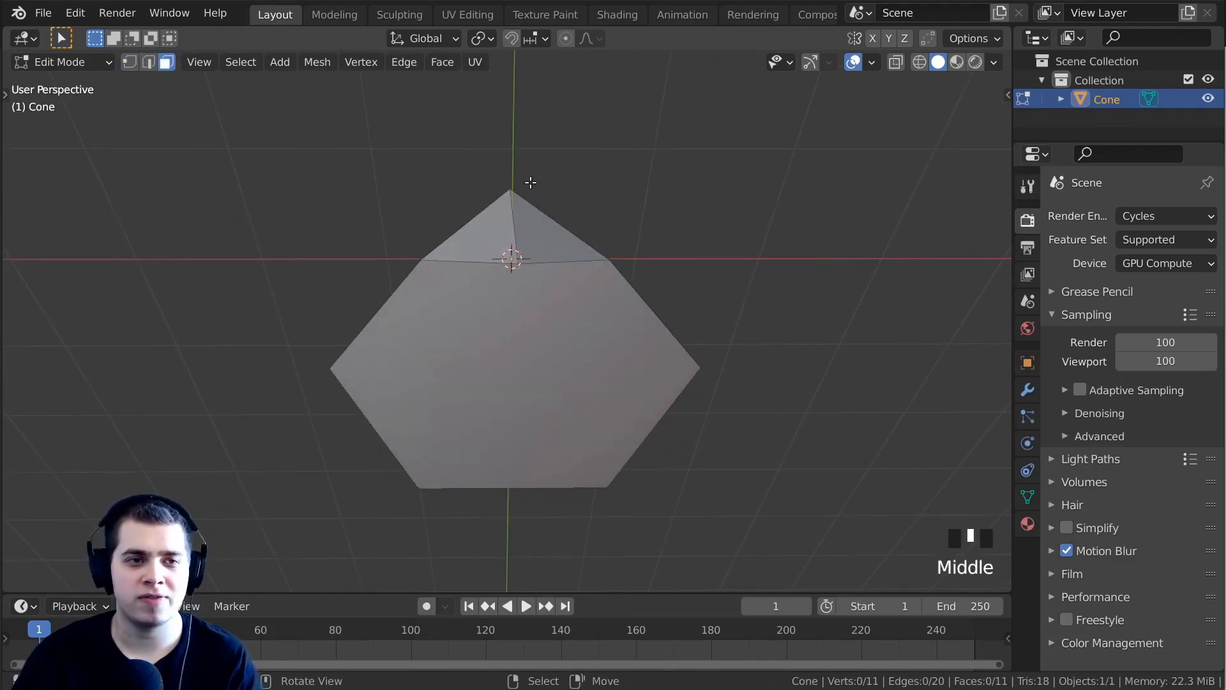
{"action": "right_click", "coordinate": [539, 358]}
{"action": "middle_click_drag", "start_coordinate": [569, 351], "coordinate": [897, 345]}
{"action": "key", "text": "e"}
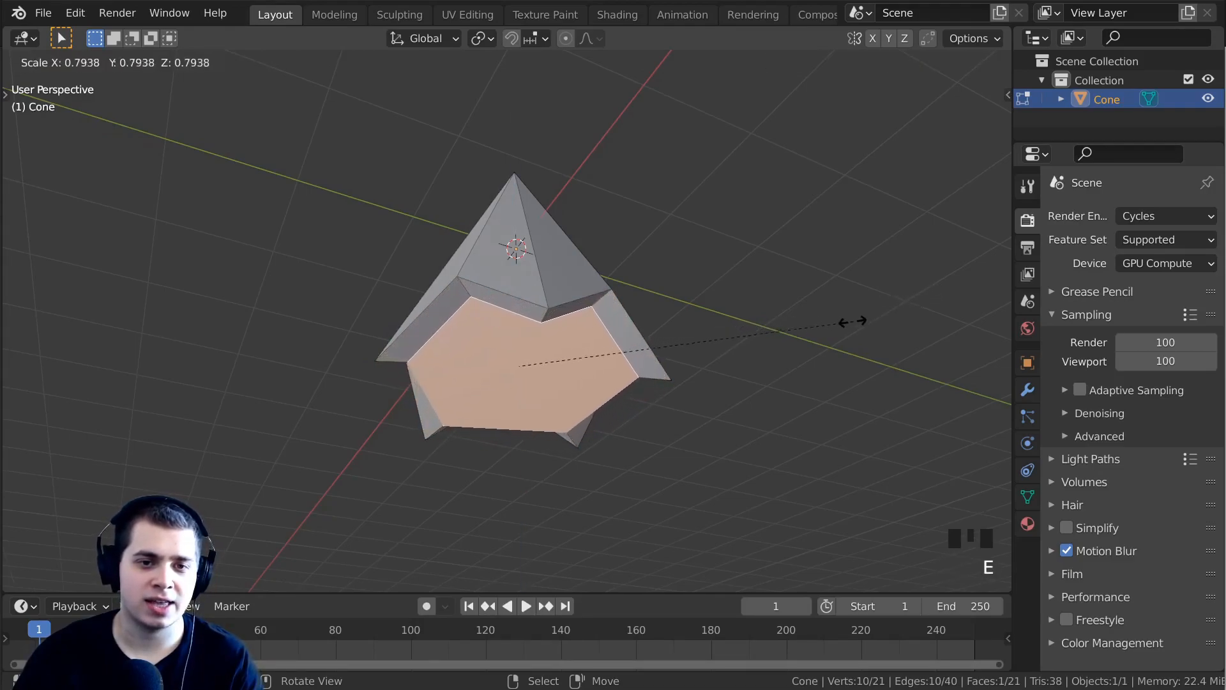
{"action": "left_click", "coordinate": [765, 347]}
Reposition the inner underside face and raise it along Z into the cone to hollow out the bottom.
{"action": "middle_click_drag", "start_coordinate": [766, 348], "coordinate": [695, 477]}
{"action": "key", "text": "g"}
{"action": "key", "text": "z"}
{"action": "left_click", "coordinate": [848, 405]}
{"action": "scroll", "coordinate": [759, 406], "scroll_direction": "up", "scroll_amount": 2}
{"action": "key", "text": "g"}
{"action": "left_click", "coordinate": [677, 467]}
{"action": "key", "text": "g"}
{"action": "key", "text": "z"}
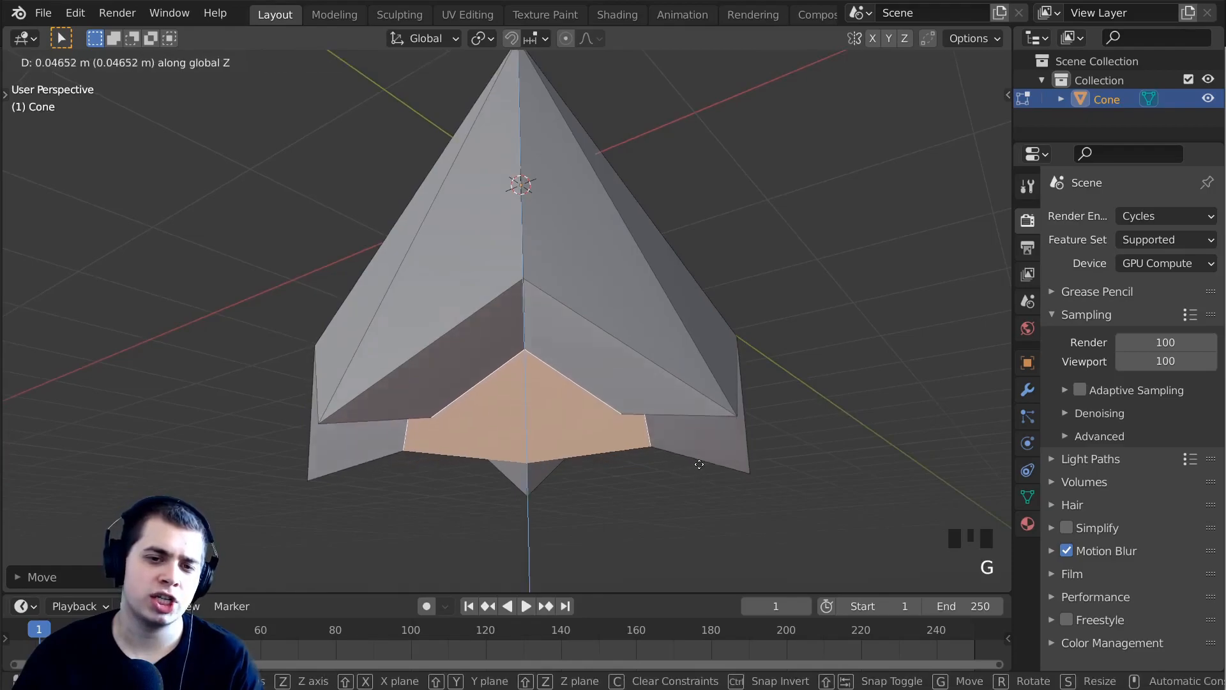
{"action": "left_click", "coordinate": [700, 309]}
Adjust the inner face's size and flatten it by scaling it to 0 along Z.
{"action": "key", "text": "s"}
{"action": "left_click", "coordinate": [721, 351]}
{"action": "scroll", "coordinate": [709, 351], "scroll_direction": "down", "scroll_amount": 3}
{"action": "middle_click_drag", "start_coordinate": [626, 351], "coordinate": [747, 370]}
{"action": "scroll", "coordinate": [550, 258], "scroll_direction": "up", "scroll_amount": 3}
{"action": "type", "text": "sz0"}
{"action": "key", "text": "Return"}
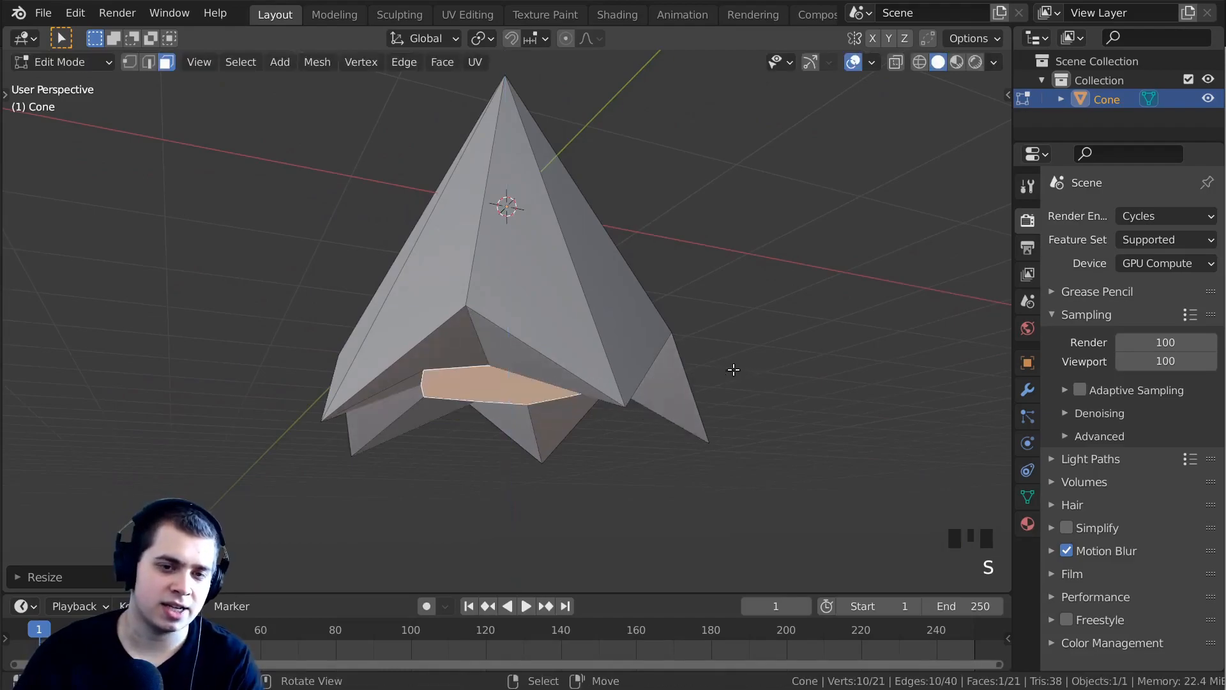
Return to Object Mode and duplicate the cone about 1.4 m straight down along Z.
{"action": "key", "text": "Tab"}
{"action": "scroll", "coordinate": [514, 327], "scroll_direction": "down", "scroll_amount": 3}
{"action": "middle_click_drag", "start_coordinate": [515, 327], "coordinate": [558, 315]}
{"action": "left_click", "coordinate": [539, 205]}
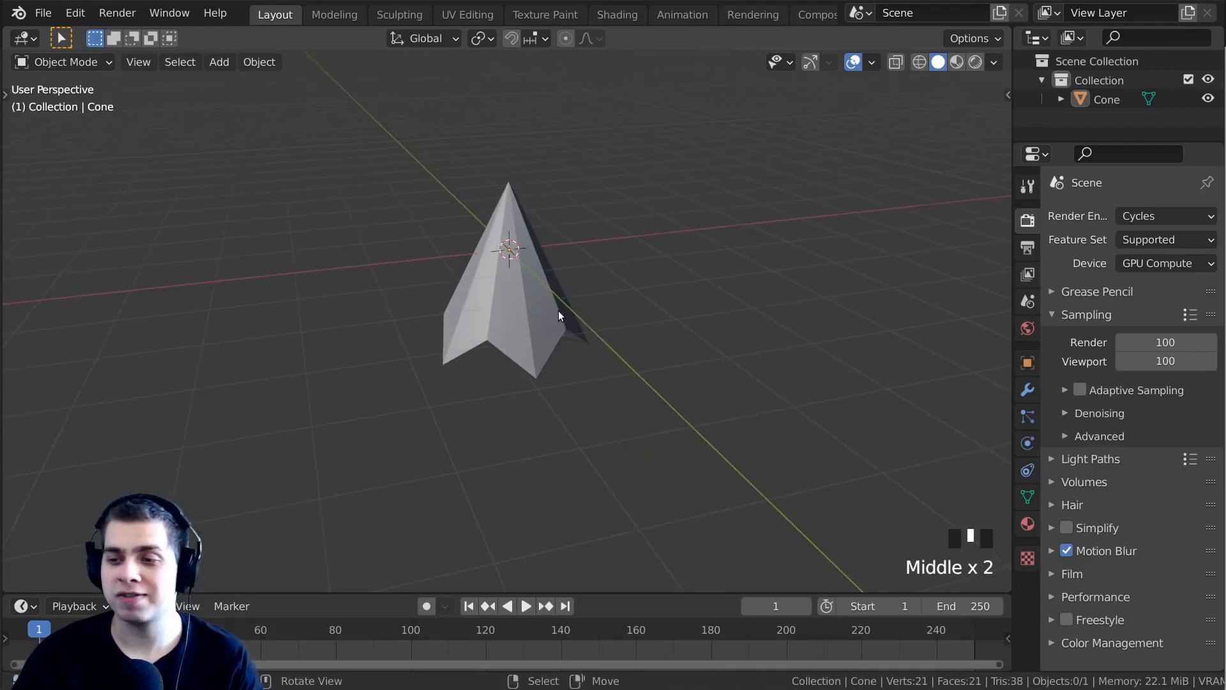
{"action": "right_click", "coordinate": [532, 259]}
{"action": "scroll", "coordinate": [575, 217], "scroll_direction": "up", "scroll_amount": 1}
{"action": "middle_click_drag", "start_coordinate": [588, 205], "coordinate": [695, 136]}
{"action": "key", "text": "shift+d"}
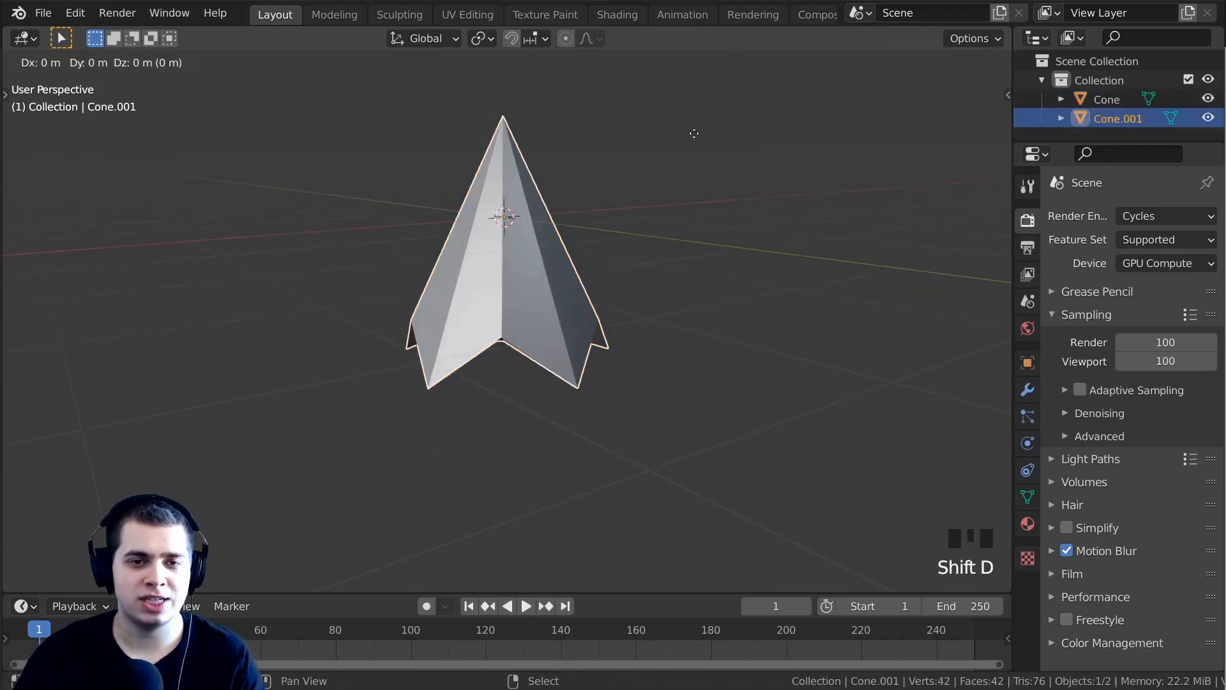
{"action": "key", "text": "z"}
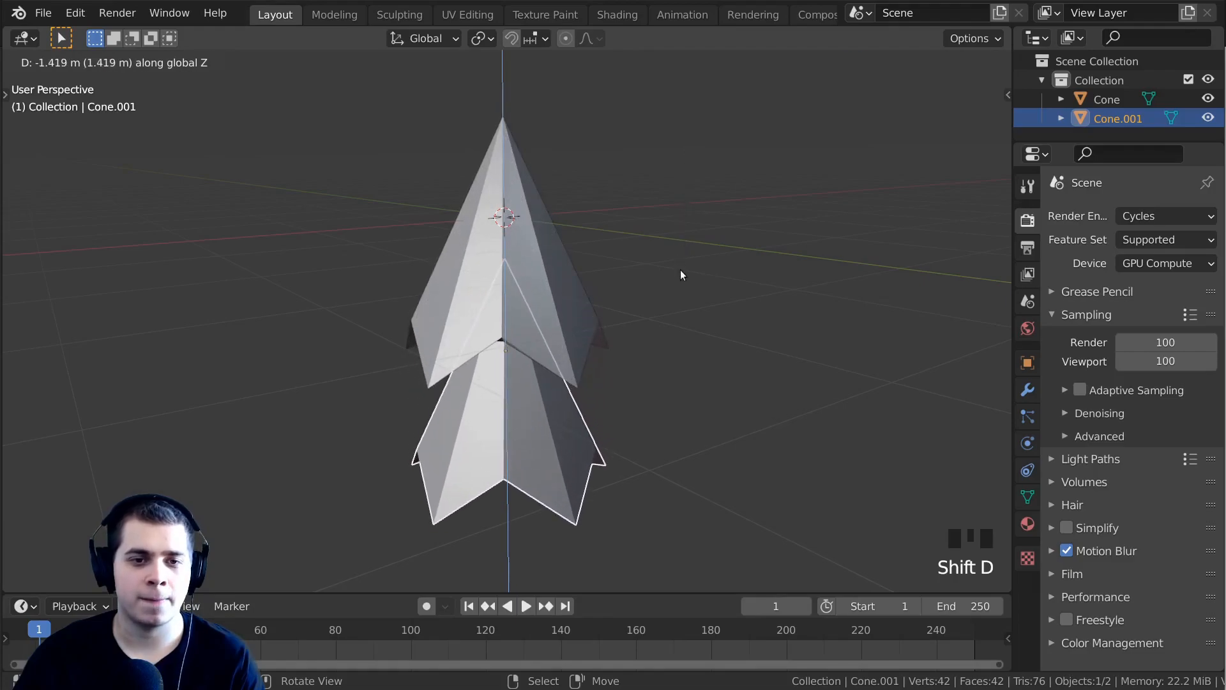
{"action": "left_click", "coordinate": [681, 269]}
Enlarge the duplicated cone and raise it along Z so its upper part tucks inside the top cone.
{"action": "middle_click_drag", "start_coordinate": [686, 323], "coordinate": [680, 249], "text": "shift"}
{"action": "key", "text": "s"}
{"action": "left_click", "coordinate": [760, 259]}
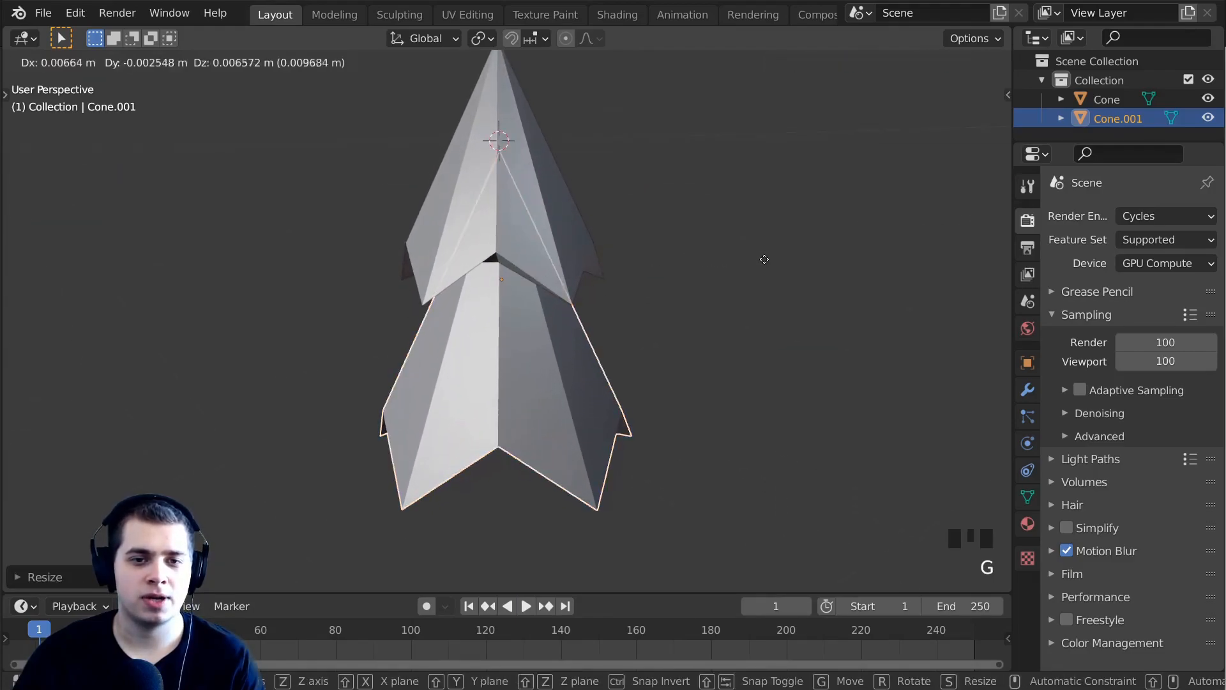
{"action": "key", "text": "g"}
{"action": "key", "text": "z"}
{"action": "left_click", "coordinate": [768, 213]}
{"action": "middle_click_drag", "start_coordinate": [769, 214], "coordinate": [768, 256]}
{"action": "key", "text": "g"}
{"action": "key", "text": "z"}
{"action": "left_click", "coordinate": [732, 108]}
Rotate the lower cone around Z so its points are offset from those of the top cone.
{"action": "scroll", "coordinate": [768, 257], "scroll_direction": "up", "scroll_amount": 1}
{"action": "scroll", "coordinate": [768, 256], "scroll_direction": "up", "scroll_amount": 2}
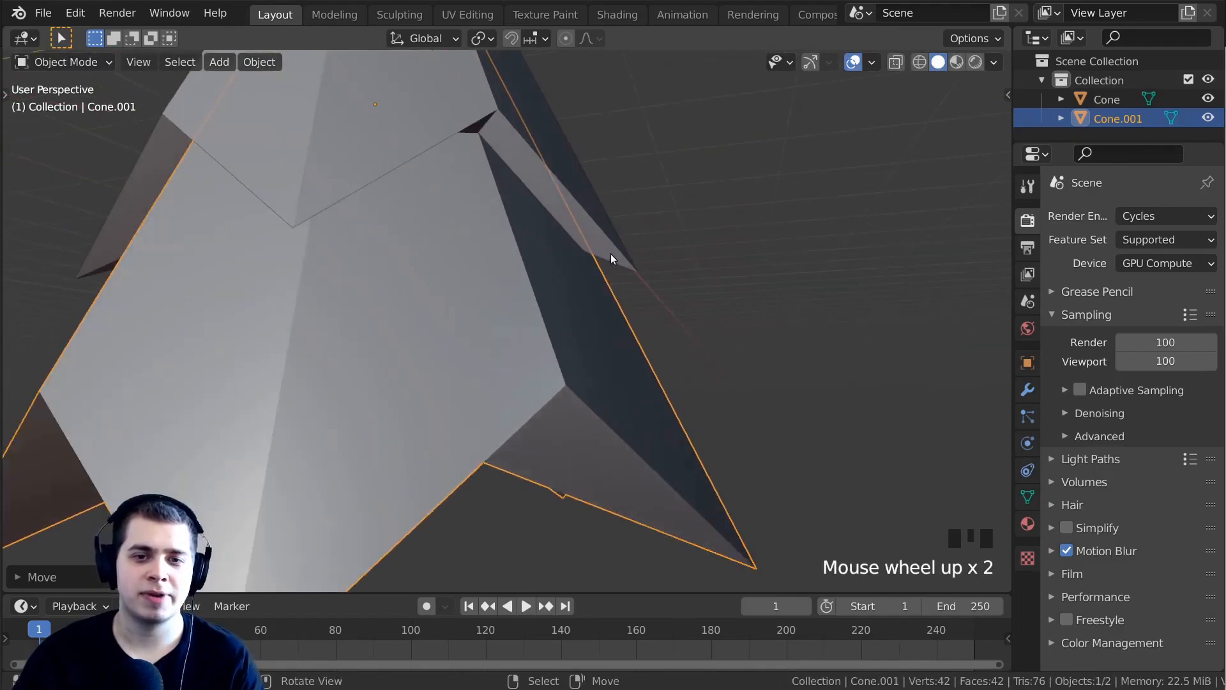
{"action": "scroll", "coordinate": [548, 223], "scroll_direction": "down", "scroll_amount": 5}
{"action": "middle_click_drag", "start_coordinate": [547, 224], "coordinate": [841, 232]}
{"action": "scroll", "coordinate": [668, 228], "scroll_direction": "up", "scroll_amount": 2}
{"action": "scroll", "coordinate": [597, 215], "scroll_direction": "down", "scroll_amount": 1}
{"action": "key", "text": "r"}
{"action": "key", "text": "z"}
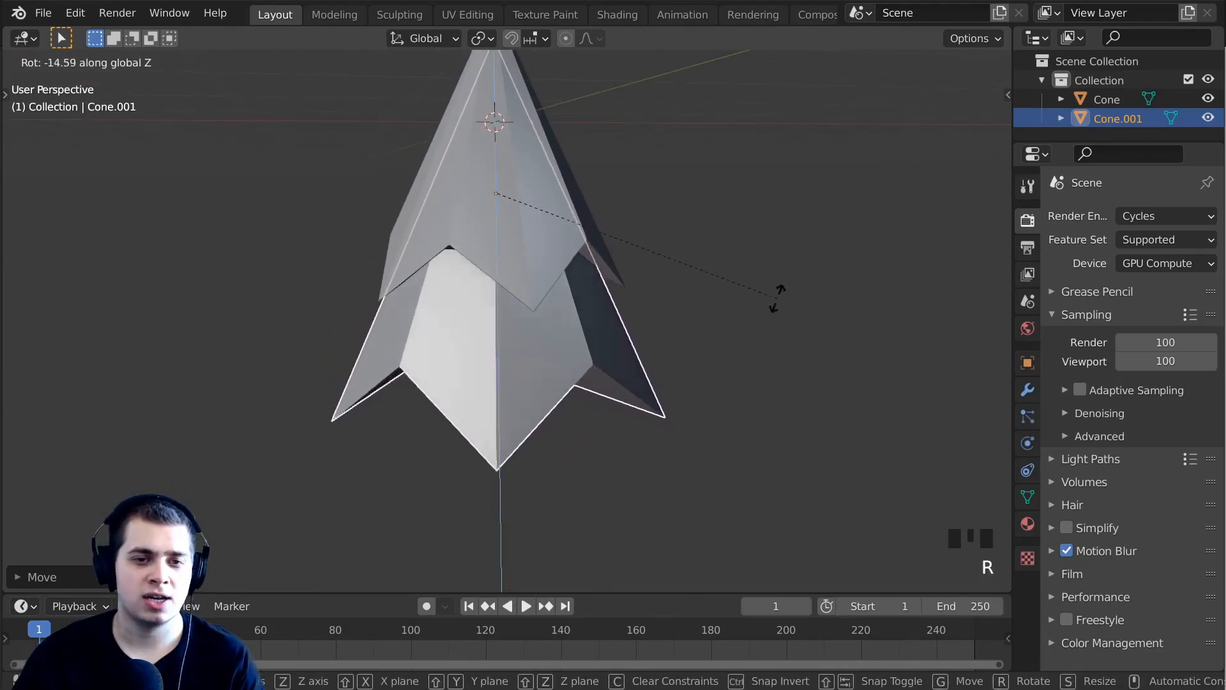
{"action": "left_click", "coordinate": [610, 329]}
Scale the lower cone down to about 0.93 of its size.
{"action": "middle_click_drag", "start_coordinate": [609, 329], "coordinate": [492, 287]}
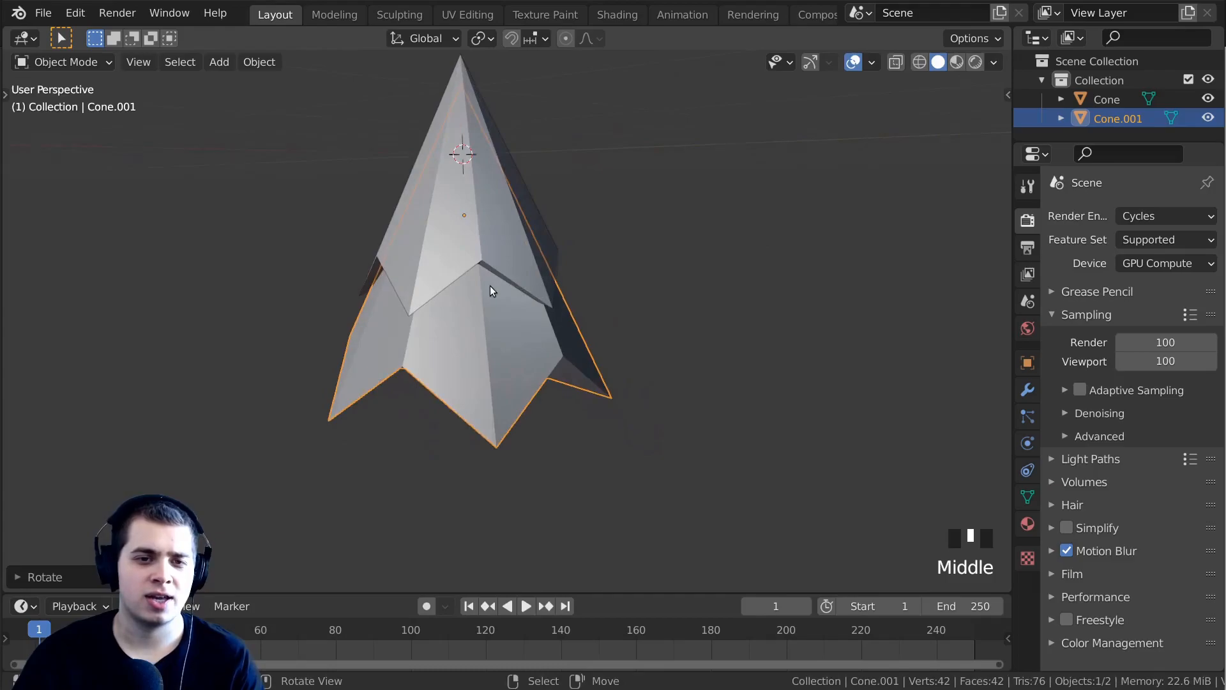
{"action": "scroll", "coordinate": [510, 183], "scroll_direction": "up", "scroll_amount": 3}
{"action": "scroll", "coordinate": [320, 365], "scroll_direction": "down", "scroll_amount": 5}
{"action": "middle_click_drag", "start_coordinate": [321, 365], "coordinate": [692, 391]}
{"action": "scroll", "coordinate": [591, 377], "scroll_direction": "up", "scroll_amount": 5}
{"action": "right_click", "coordinate": [595, 381]}
{"action": "scroll", "coordinate": [596, 383], "scroll_direction": "down", "scroll_amount": 2}
{"action": "key", "text": "s"}
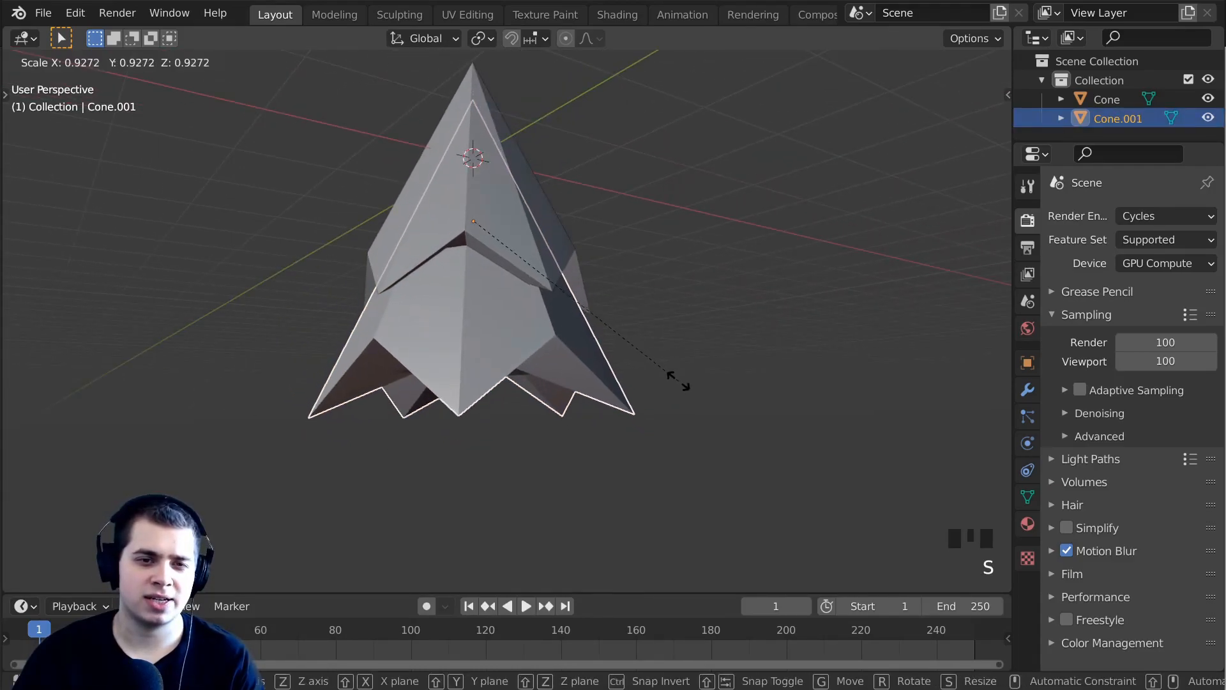
{"action": "left_click", "coordinate": [675, 398]}
Enter Edit Mode on the top cone, select the vertices of its jagged rim and scale them outward to about 1.05.
{"action": "middle_click_drag", "start_coordinate": [474, 255], "coordinate": [553, 251]}
{"action": "left_click", "coordinate": [526, 250]}
{"action": "key", "text": "Tab"}
{"action": "scroll", "coordinate": [578, 209], "scroll_direction": "up", "scroll_amount": 3}
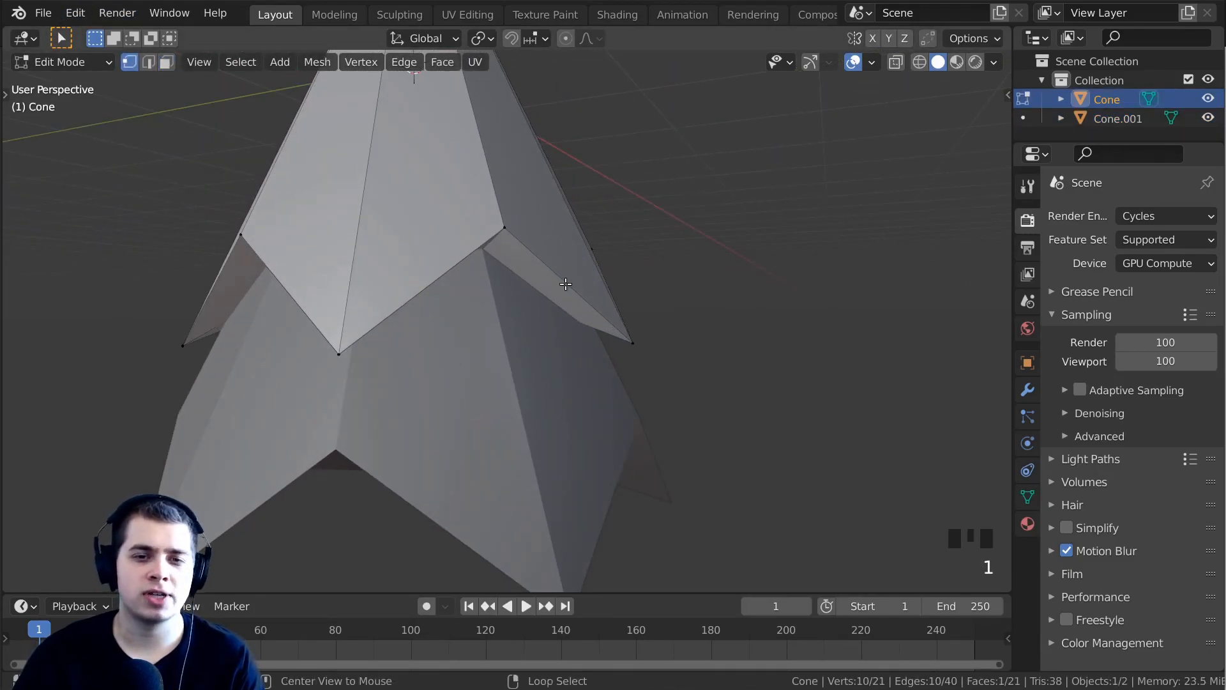
{"action": "scroll", "coordinate": [764, 304], "scroll_direction": "down", "scroll_amount": 1}
{"action": "key", "text": "s"}
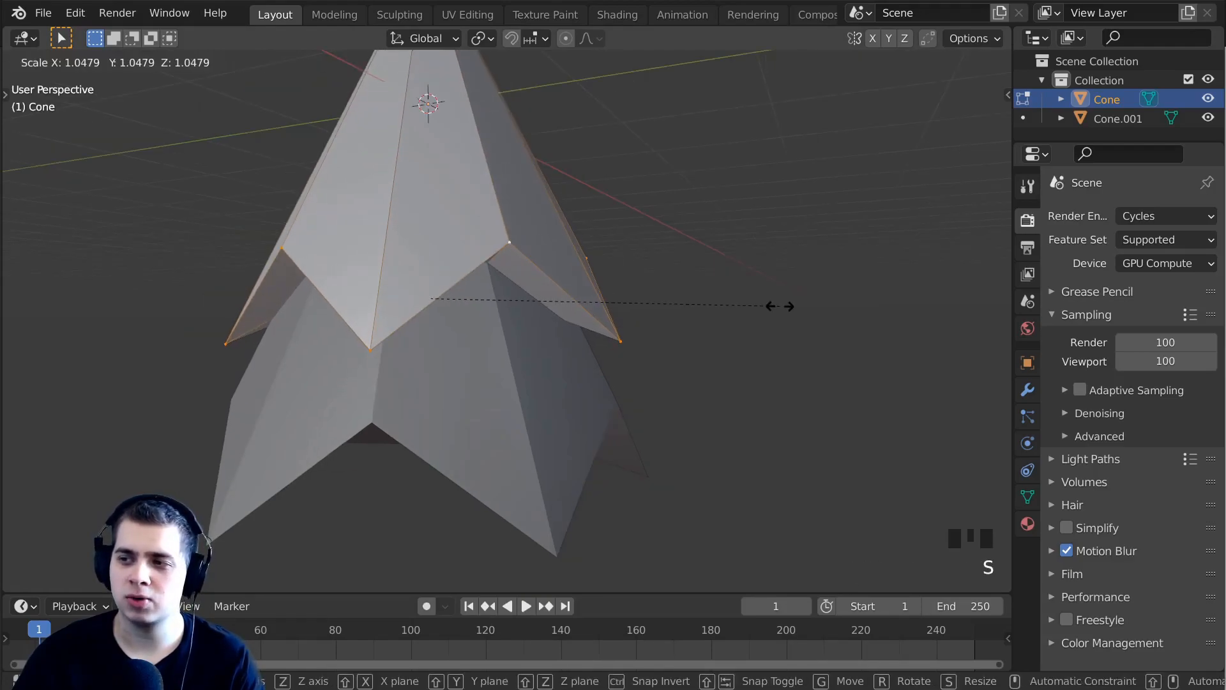
{"action": "left_click", "coordinate": [772, 306]}
Raise the top cone's selected rim slightly along Z and return to Object Mode.
{"action": "scroll", "coordinate": [776, 307], "scroll_direction": "down", "scroll_amount": 2}
{"action": "key", "text": "g"}
{"action": "key", "text": "z"}
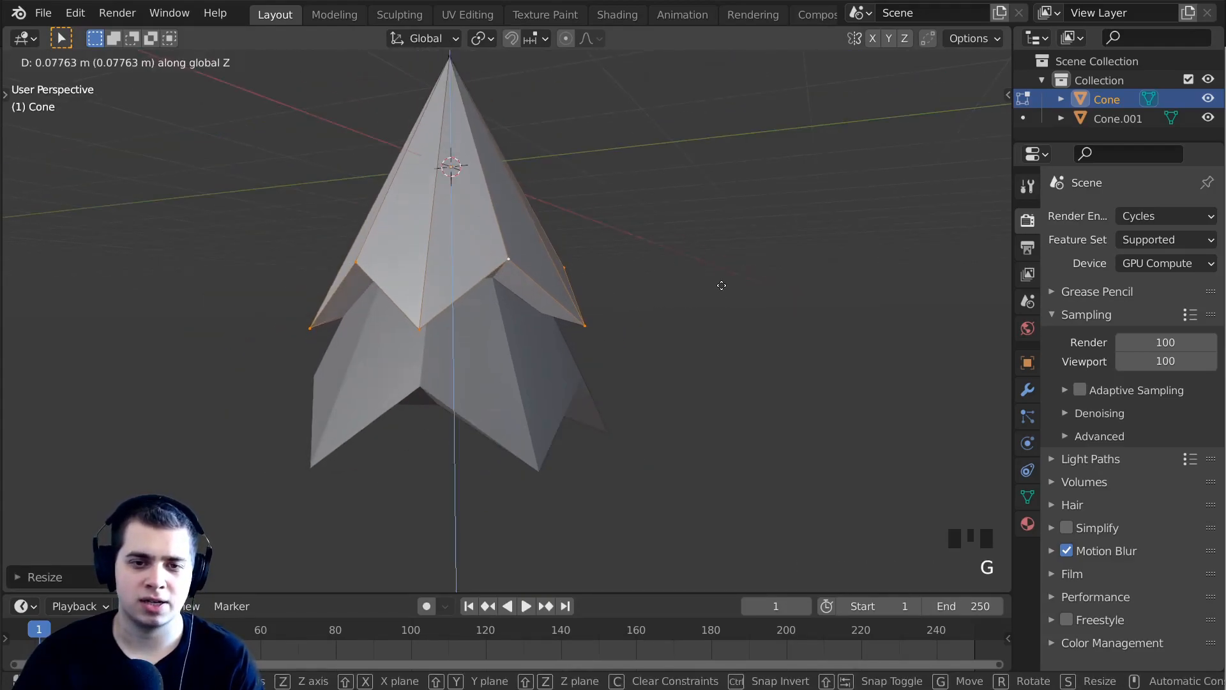
{"action": "left_click", "coordinate": [722, 299]}
{"action": "key", "text": "Tab"}
Select the lower cone and duplicate it straight down along Z to make a third tier.
{"action": "scroll", "coordinate": [669, 300], "scroll_direction": "down", "scroll_amount": 4}
{"action": "middle_click_drag", "start_coordinate": [669, 300], "coordinate": [608, 354]}
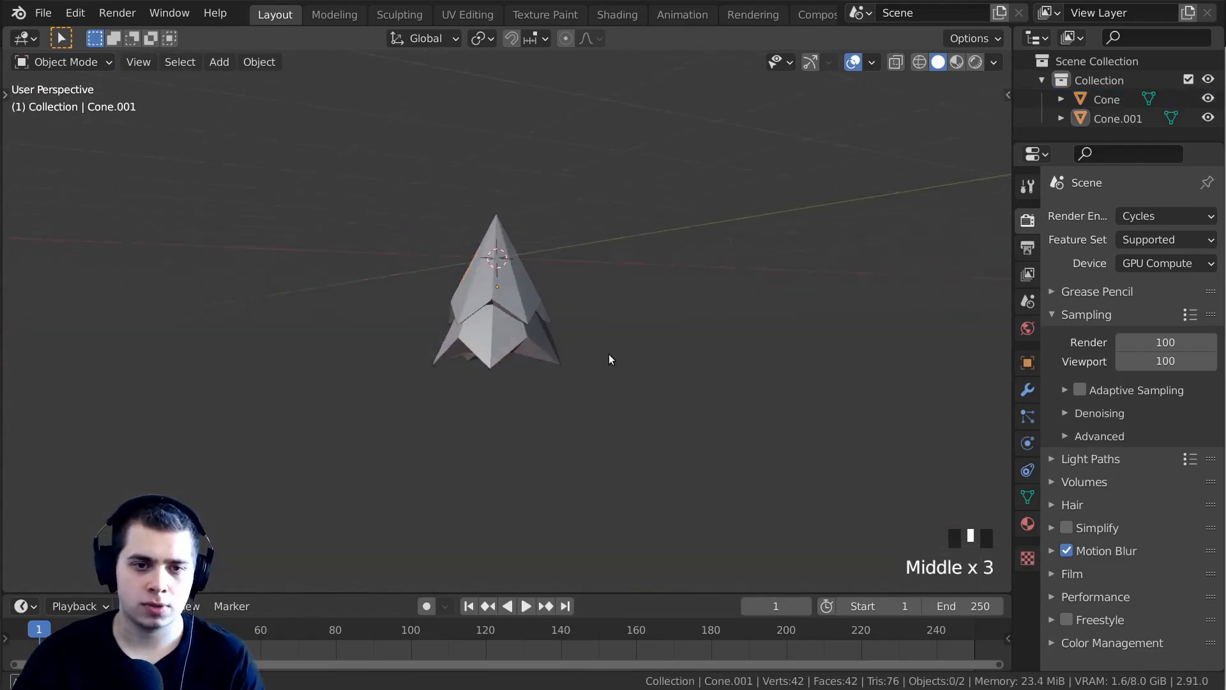
{"action": "scroll", "coordinate": [495, 273], "scroll_direction": "up", "scroll_amount": 3}
{"action": "middle_click_drag", "start_coordinate": [495, 273], "coordinate": [506, 323]}
{"action": "right_click", "coordinate": [504, 313]}
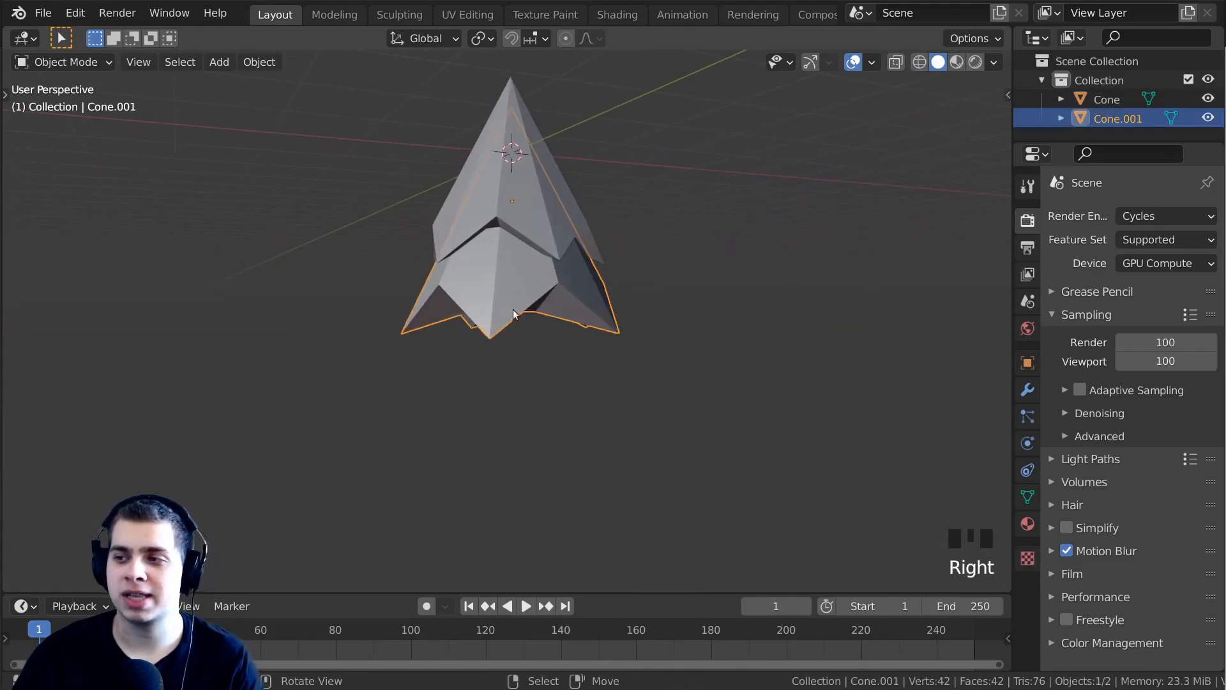
{"action": "scroll", "coordinate": [550, 285], "scroll_direction": "up", "scroll_amount": 3}
{"action": "key", "text": "shift+d"}
{"action": "key", "text": "z"}
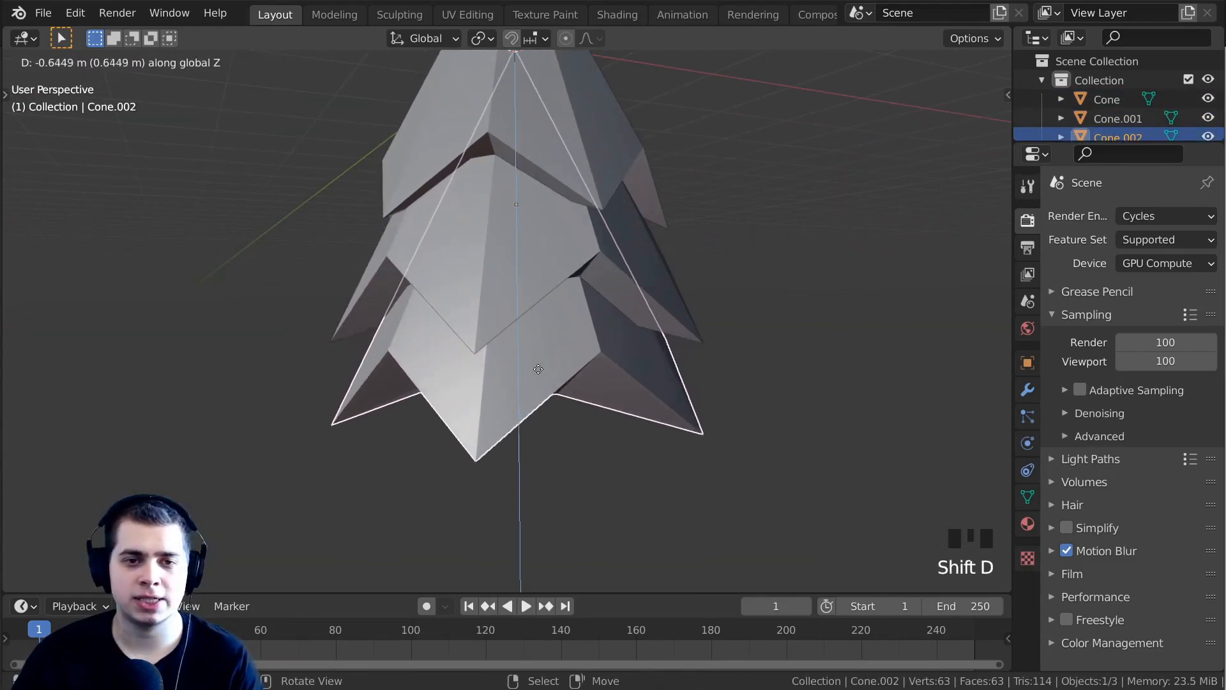
{"action": "left_click", "coordinate": [532, 392]}
Rotate the third cone tier about -37 degrees around Z so its points are offset from the tier above.
{"action": "middle_click_drag", "start_coordinate": [595, 362], "coordinate": [623, 363]}
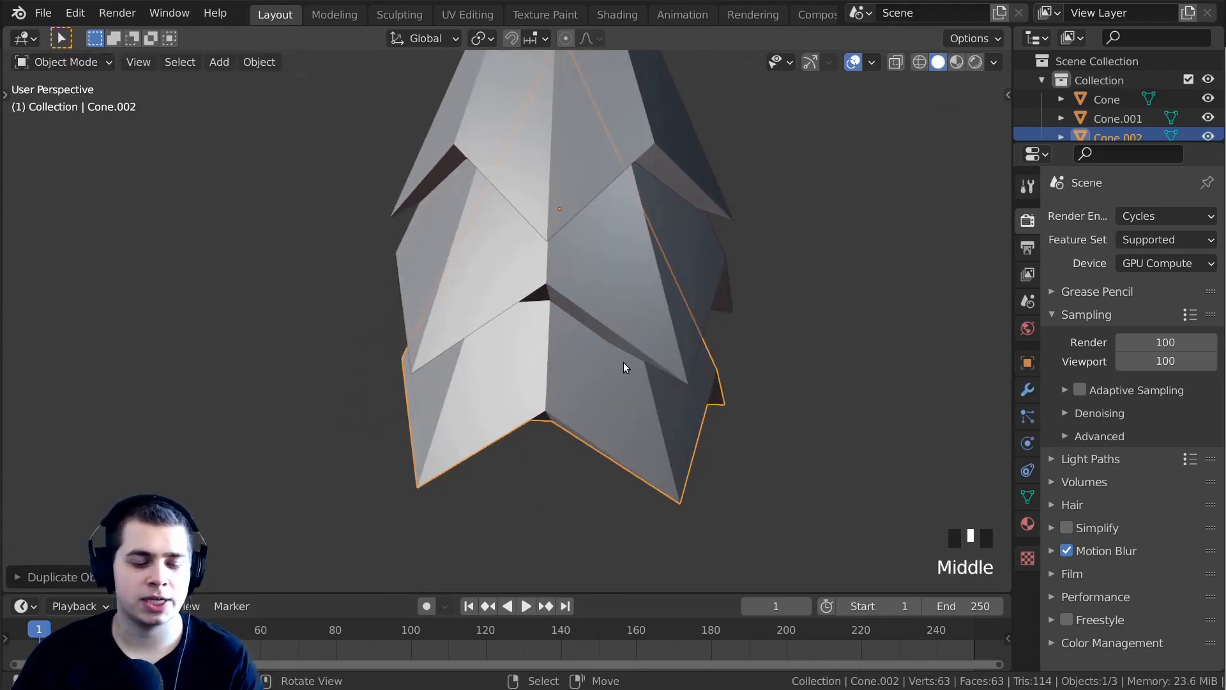
{"action": "key", "text": "r"}
{"action": "key", "text": "z"}
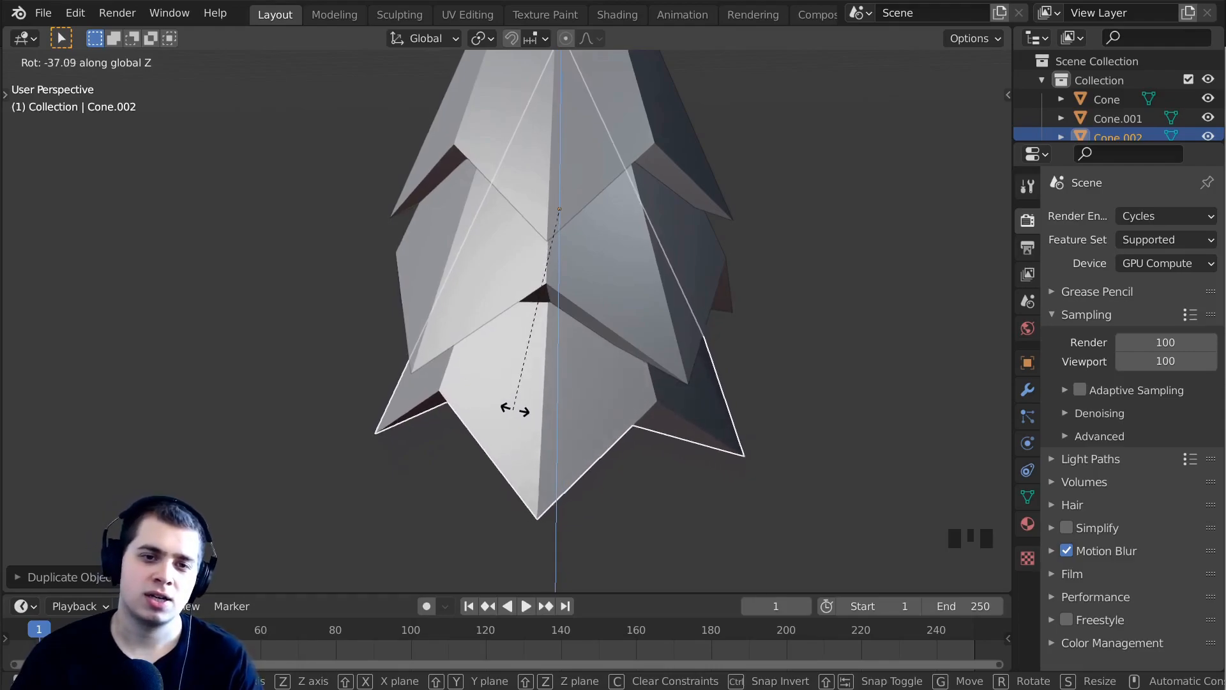
{"action": "left_click", "coordinate": [511, 402]}
Enlarge the third cone tier slightly, adjust its position under the second tier, and deselect it.
{"action": "scroll", "coordinate": [554, 381], "scroll_direction": "down", "scroll_amount": 5}
{"action": "middle_click_drag", "start_coordinate": [554, 381], "coordinate": [653, 355]}
{"action": "left_click", "coordinate": [555, 336]}
{"action": "key", "text": "s"}
{"action": "left_click", "coordinate": [720, 390]}
{"action": "key", "text": "g"}
{"action": "left_click", "coordinate": [720, 394]}
{"action": "key", "text": "s"}
{"action": "left_click", "coordinate": [692, 321]}
{"action": "scroll", "coordinate": [689, 321], "scroll_direction": "down", "scroll_amount": 3}
{"action": "key", "text": "alt+a"}
{"action": "scroll", "coordinate": [653, 359], "scroll_direction": "up", "scroll_amount": 3}
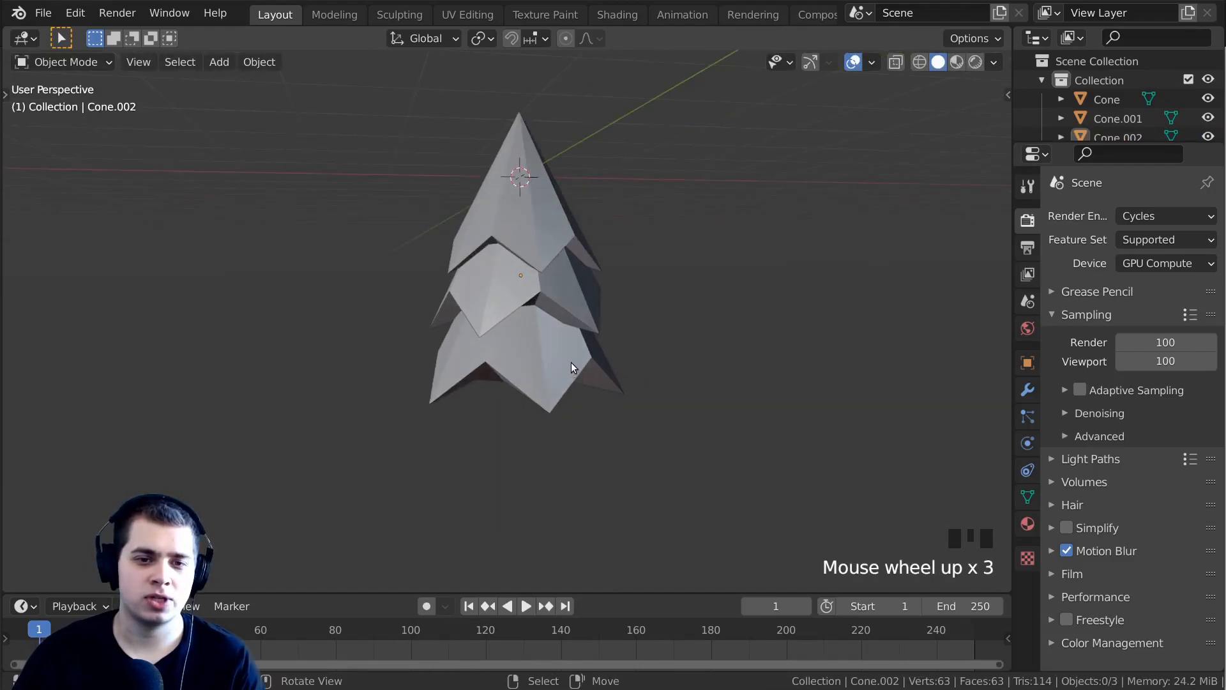
Duplicate the third tier about 0.9 m straight down along Z and rotate the copy around its vertical axis to offset its points.
{"action": "left_click", "coordinate": [571, 362]}
{"action": "key", "text": "shift+d"}
{"action": "key", "text": "z"}
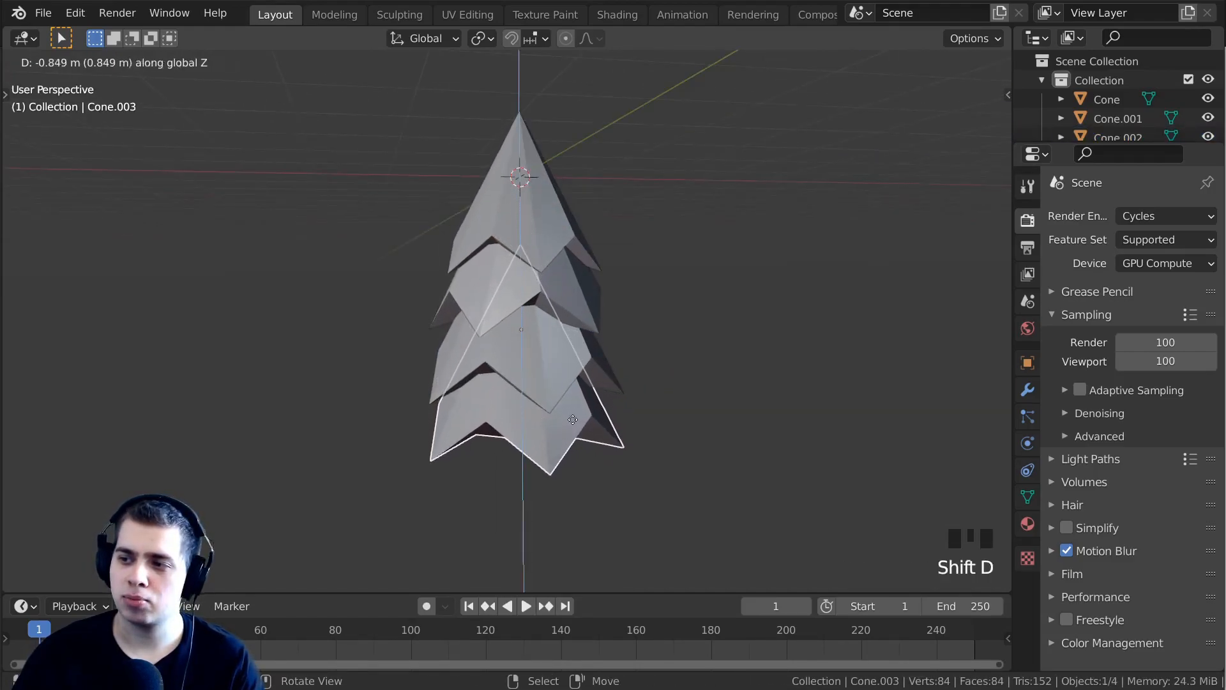
{"action": "left_click", "coordinate": [572, 424]}
{"action": "key", "text": "r"}
{"action": "key", "text": "z"}
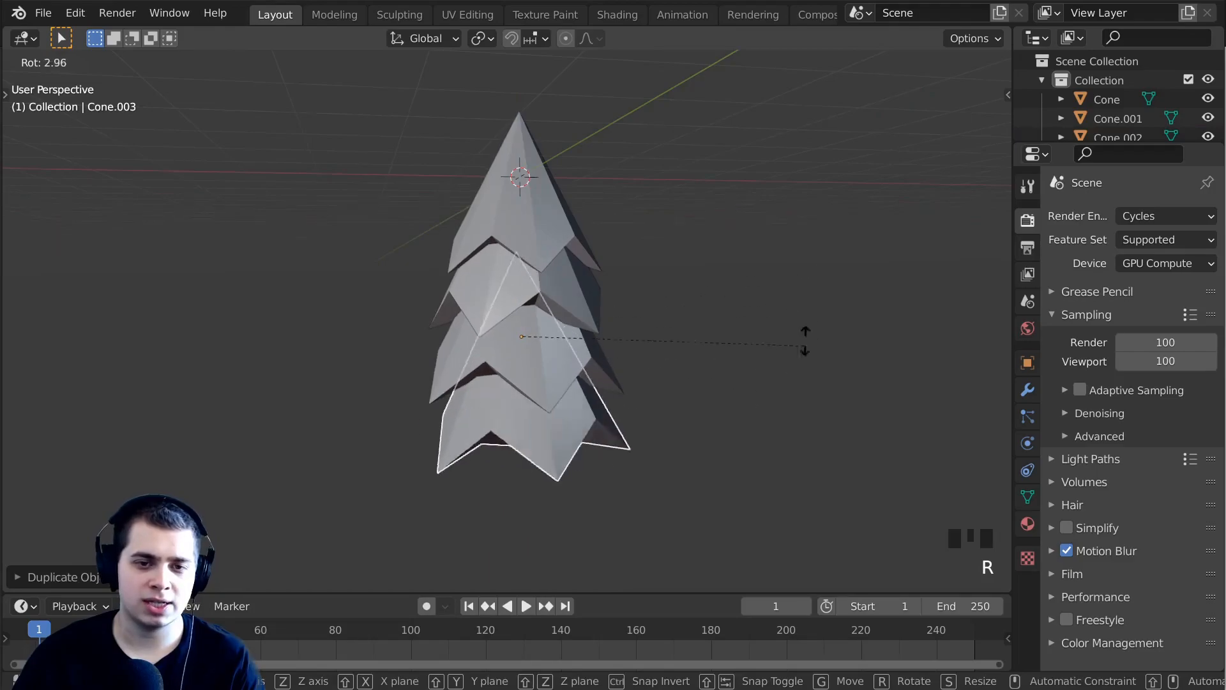
{"action": "left_click", "coordinate": [697, 508]}
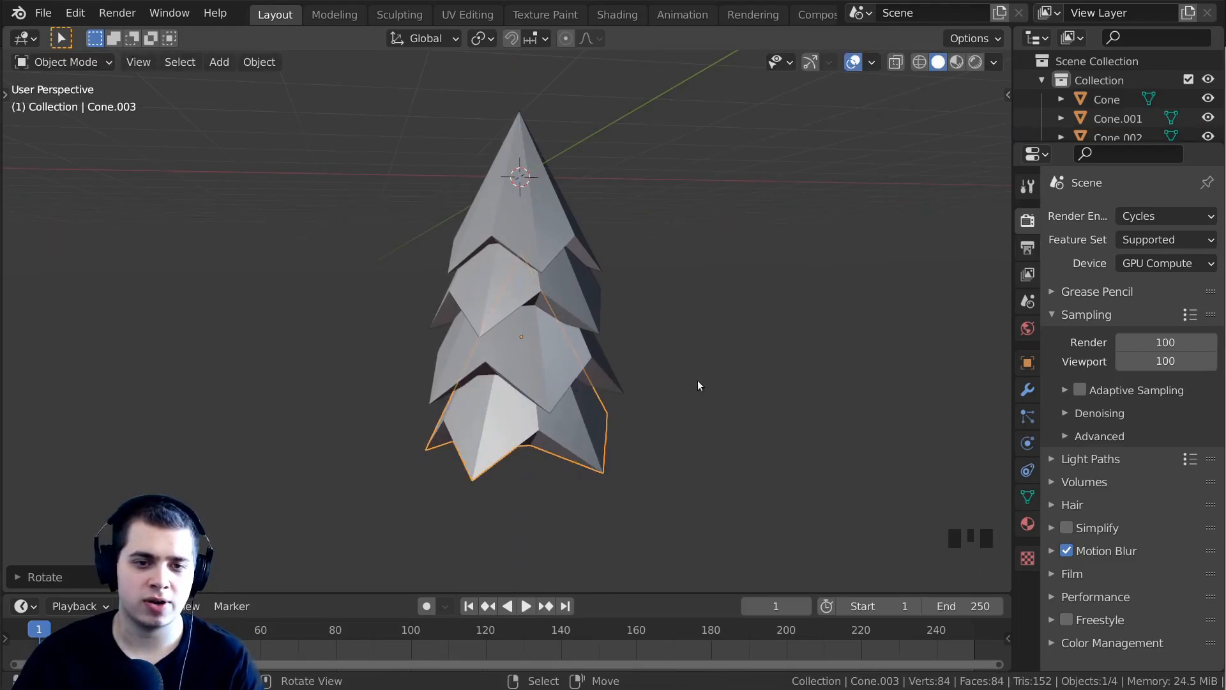
Scale up the new bottom tier slightly and lower it a little along Z.
{"action": "key", "text": "s"}
{"action": "left_click", "coordinate": [741, 386]}
{"action": "key", "text": "g"}
{"action": "key", "text": "z"}
{"action": "left_click", "coordinate": [741, 391]}
{"action": "left_click", "coordinate": [741, 391]}
In Edit Mode, scale the bottom cone's rim vertices outward and shift them slightly along Z, then return to Object Mode.
{"action": "scroll", "coordinate": [740, 389], "scroll_direction": "down", "scroll_amount": 4}
{"action": "middle_click_drag", "start_coordinate": [738, 389], "coordinate": [541, 332]}
{"action": "scroll", "coordinate": [565, 331], "scroll_direction": "up", "scroll_amount": 4}
{"action": "middle_click_drag", "start_coordinate": [543, 332], "coordinate": [585, 341]}
{"action": "right_click", "coordinate": [591, 373]}
{"action": "scroll", "coordinate": [718, 404], "scroll_direction": "up", "scroll_amount": 1}
{"action": "key", "text": "Tab"}
{"action": "middle_click_drag", "start_coordinate": [718, 405], "coordinate": [542, 266]}
{"action": "key", "text": "Tab"}
{"action": "key", "text": "Tab"}
{"action": "key", "text": "s"}
{"action": "left_click", "coordinate": [750, 401]}
{"action": "key", "text": "g"}
{"action": "key", "text": "z"}
{"action": "left_click", "coordinate": [747, 397]}
{"action": "key", "text": "Tab"}
{"action": "scroll", "coordinate": [747, 396], "scroll_direction": "down", "scroll_amount": 2}
{"action": "scroll", "coordinate": [541, 407], "scroll_direction": "up", "scroll_amount": 3}
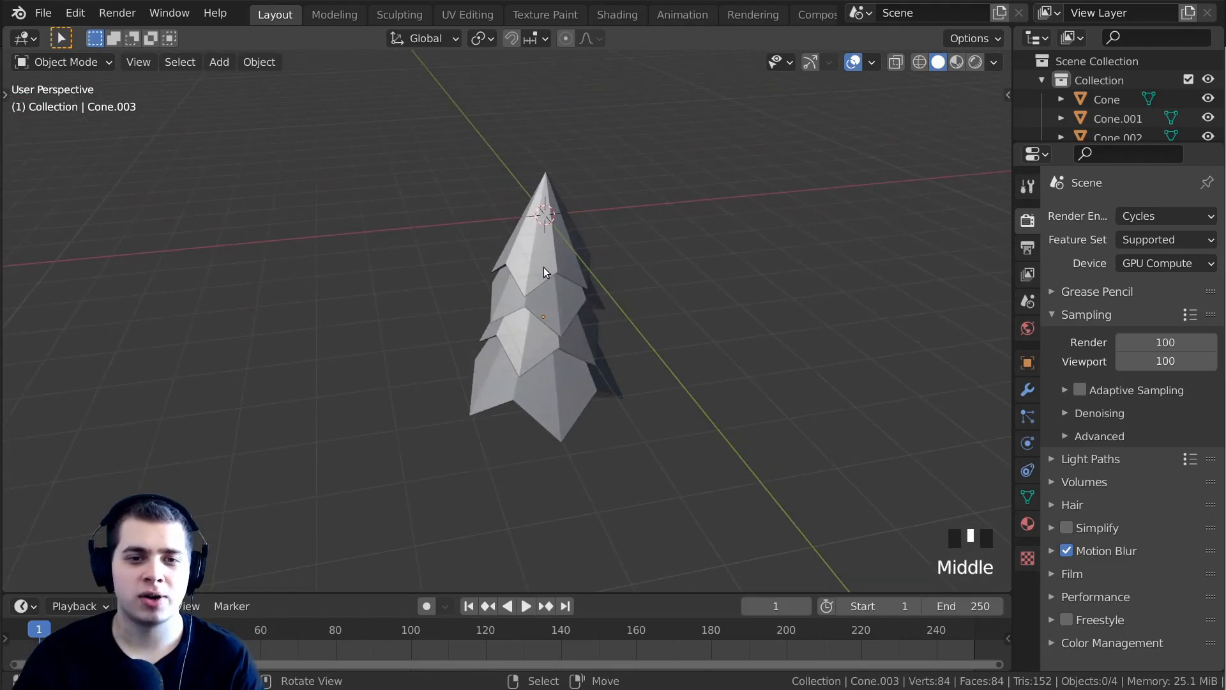
Add a mesh cylinder with 8 vertices for the trunk.
{"action": "key", "text": "shift+c"}
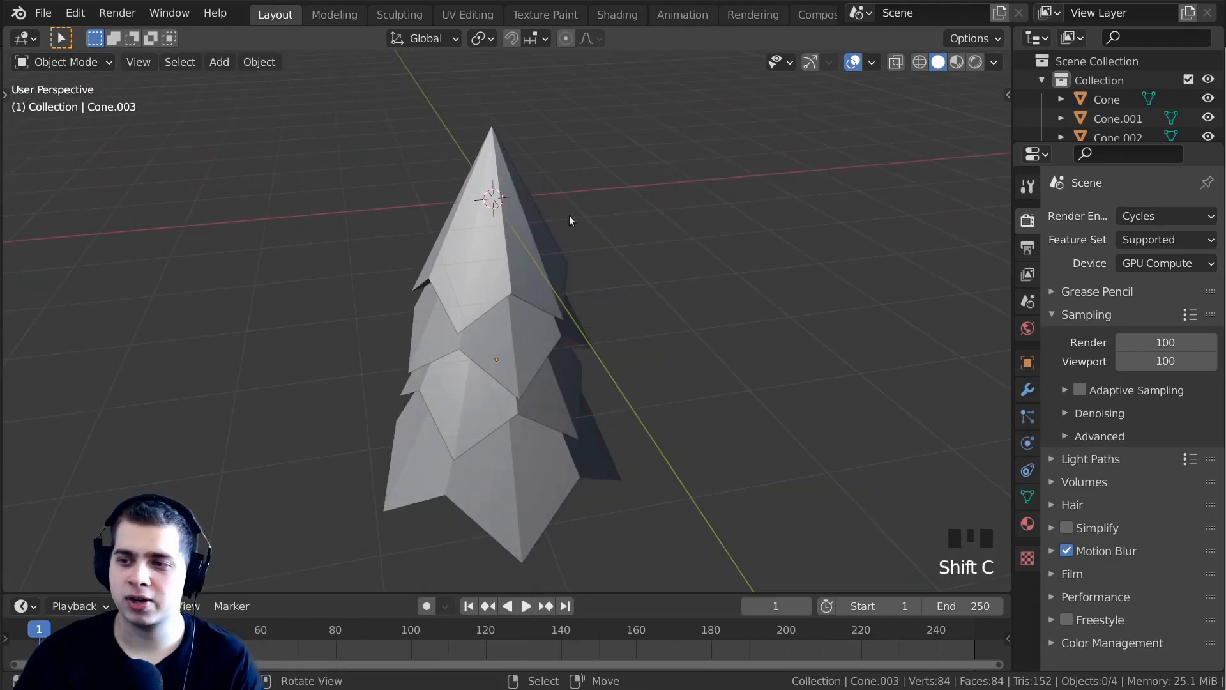
{"action": "key", "text": "shift+a"}
{"action": "mouse_move", "coordinate": [527, 131]}
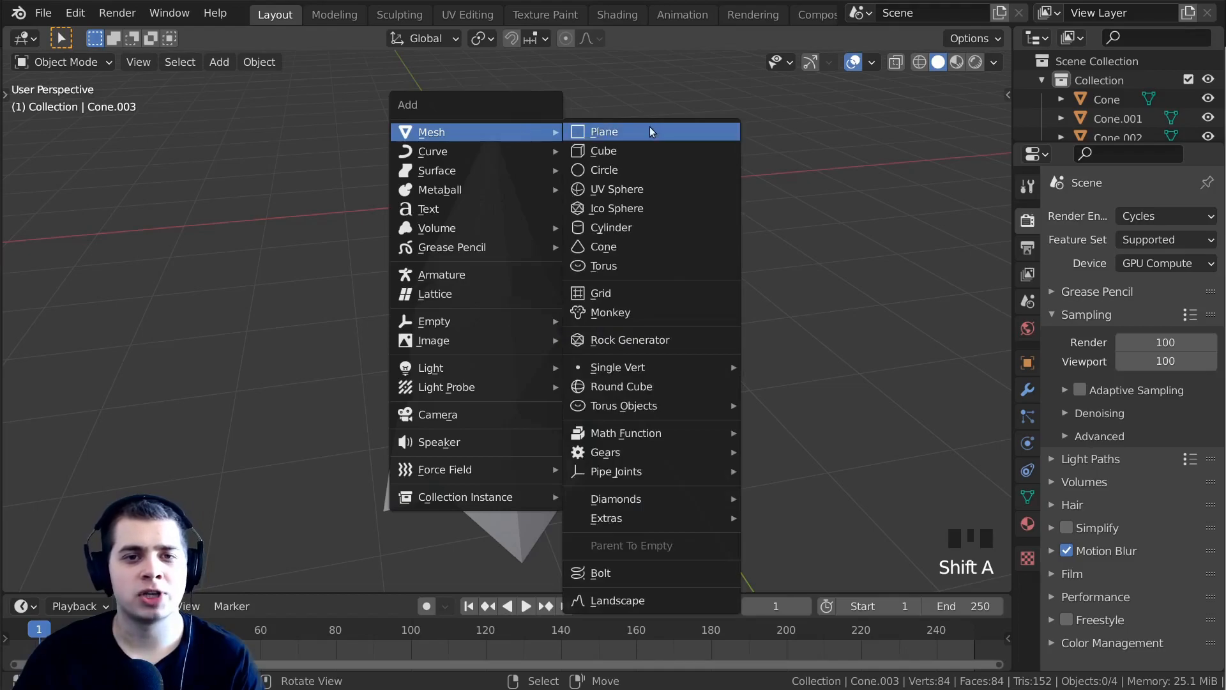
{"action": "left_click", "coordinate": [641, 231]}
{"action": "left_click", "coordinate": [51, 575]}
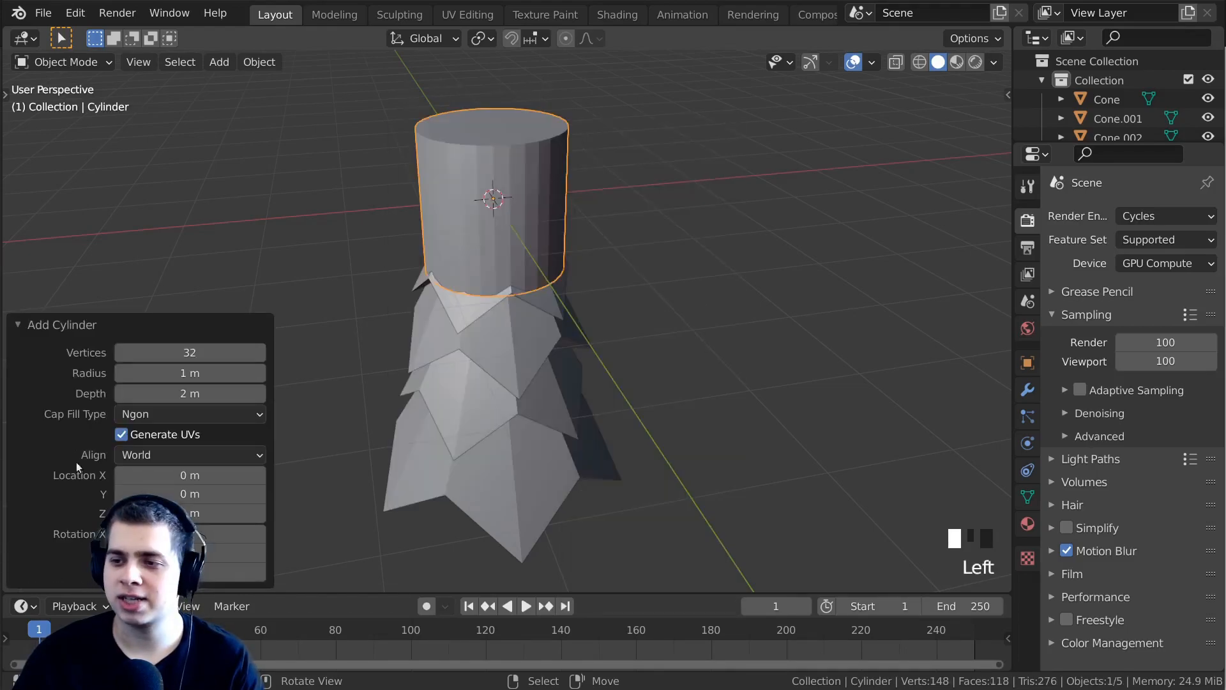
{"action": "left_click", "coordinate": [178, 345]}
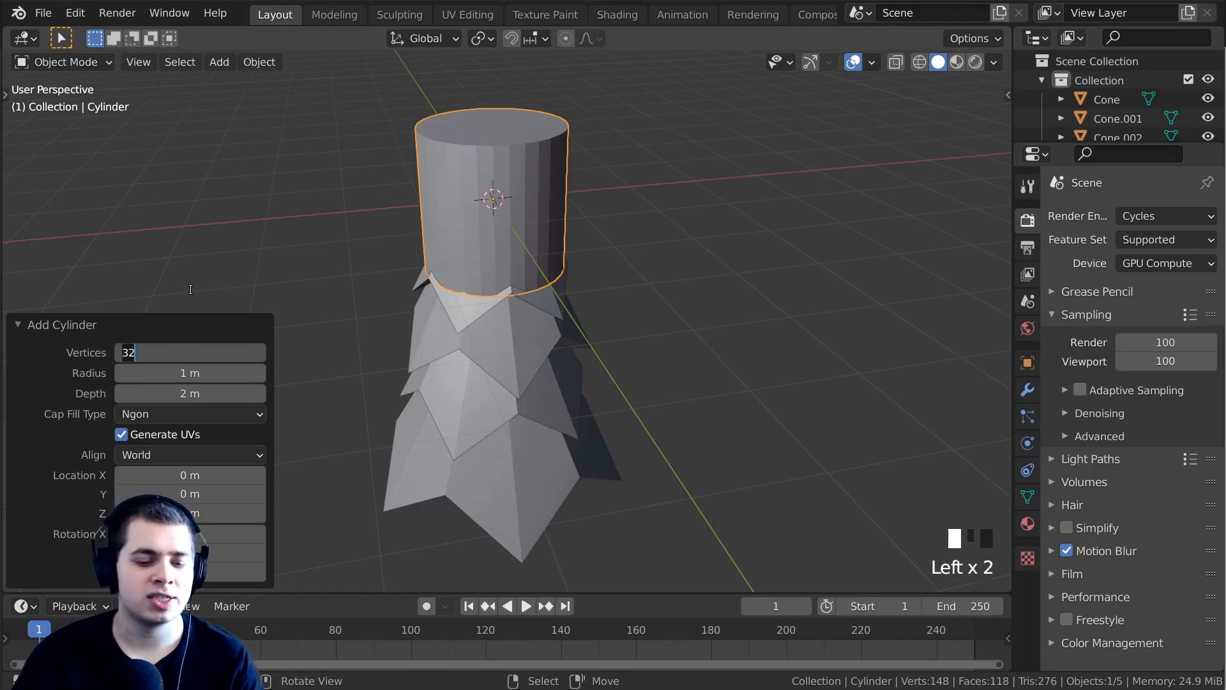
{"action": "type", "text": "8"}
{"action": "key", "text": "Return"}
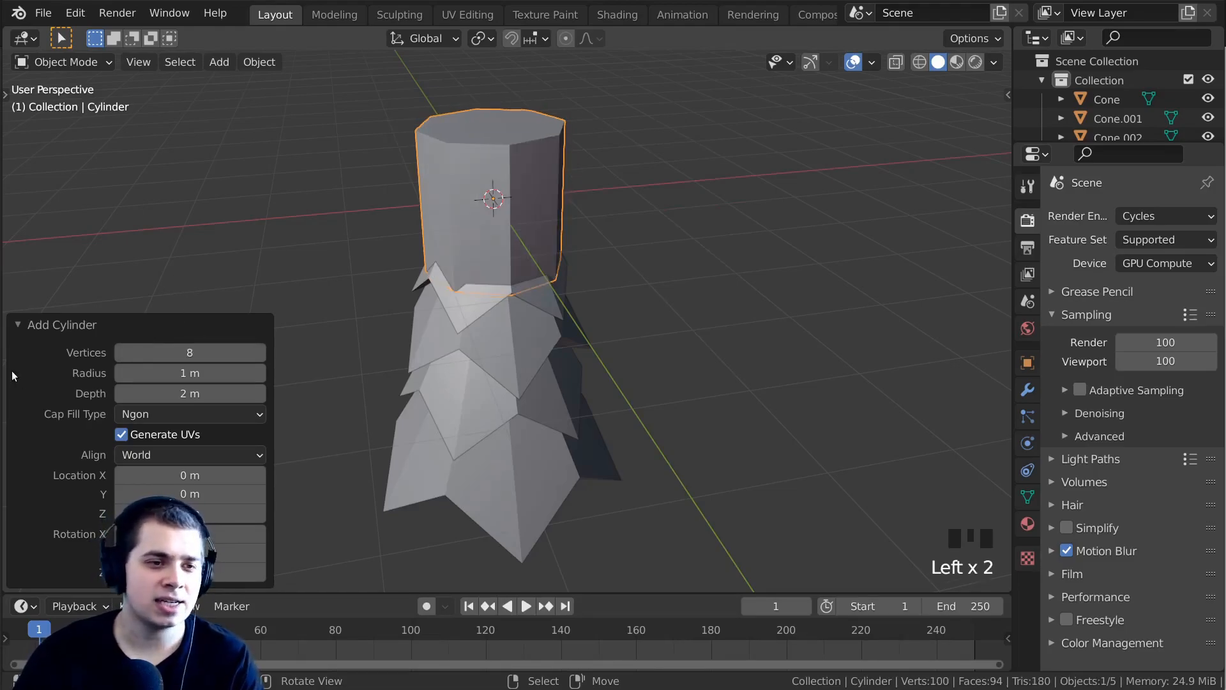
{"action": "left_click", "coordinate": [17, 323]}
Scale the cylinder down to trunk thickness and move it down along Z to just beneath the bottom cone.
{"action": "middle_click_drag", "start_coordinate": [667, 266], "coordinate": [673, 184], "text": "shift"}
{"action": "key", "text": "s"}
{"action": "left_click", "coordinate": [596, 169]}
{"action": "scroll", "coordinate": [596, 169], "scroll_direction": "down", "scroll_amount": 4}
{"action": "key", "text": "g"}
{"action": "key", "text": "z"}
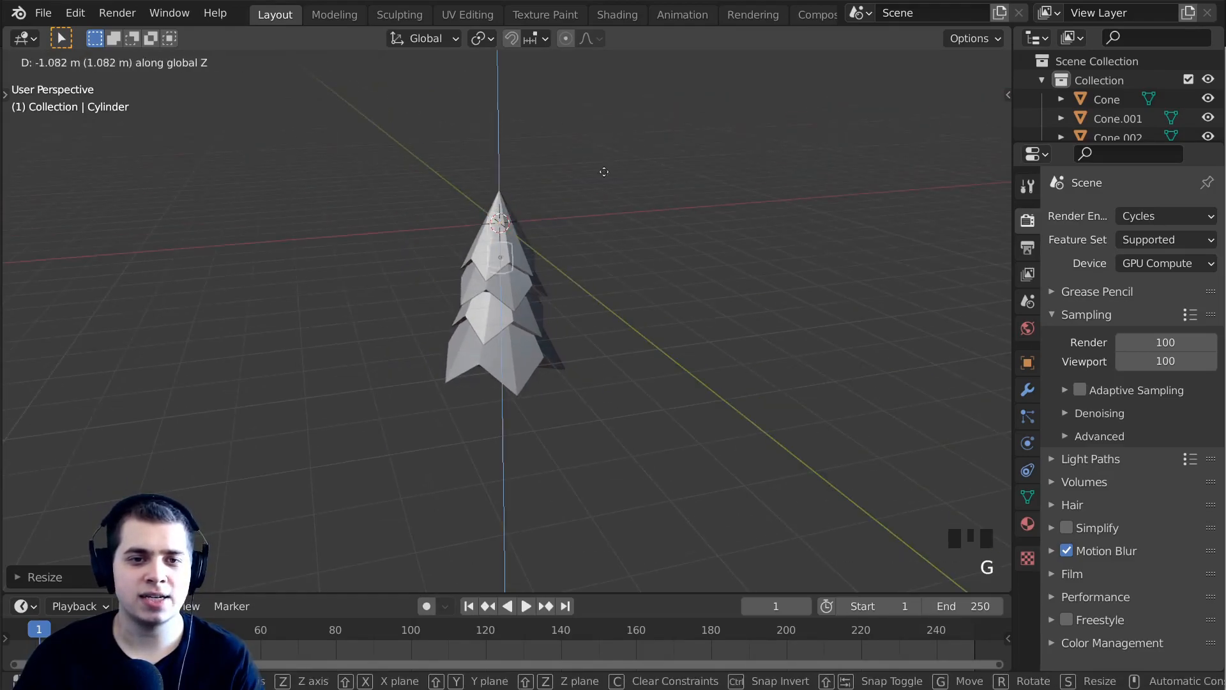
{"action": "left_click", "coordinate": [606, 275]}
{"action": "middle_click_drag", "start_coordinate": [607, 276], "coordinate": [634, 159]}
{"action": "scroll", "coordinate": [597, 195], "scroll_direction": "up", "scroll_amount": 4}
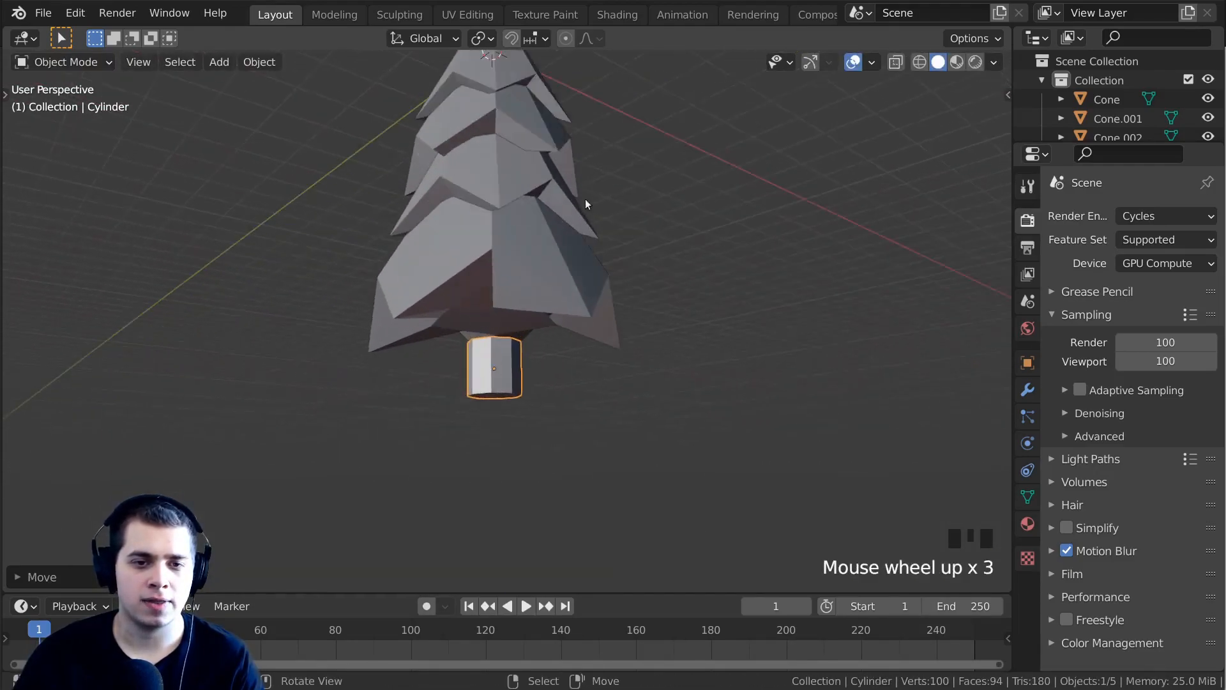
Stretch the trunk cylinder along Z so its top reaches up inside the bottom cone.
{"action": "key", "text": "s"}
{"action": "key", "text": "z"}
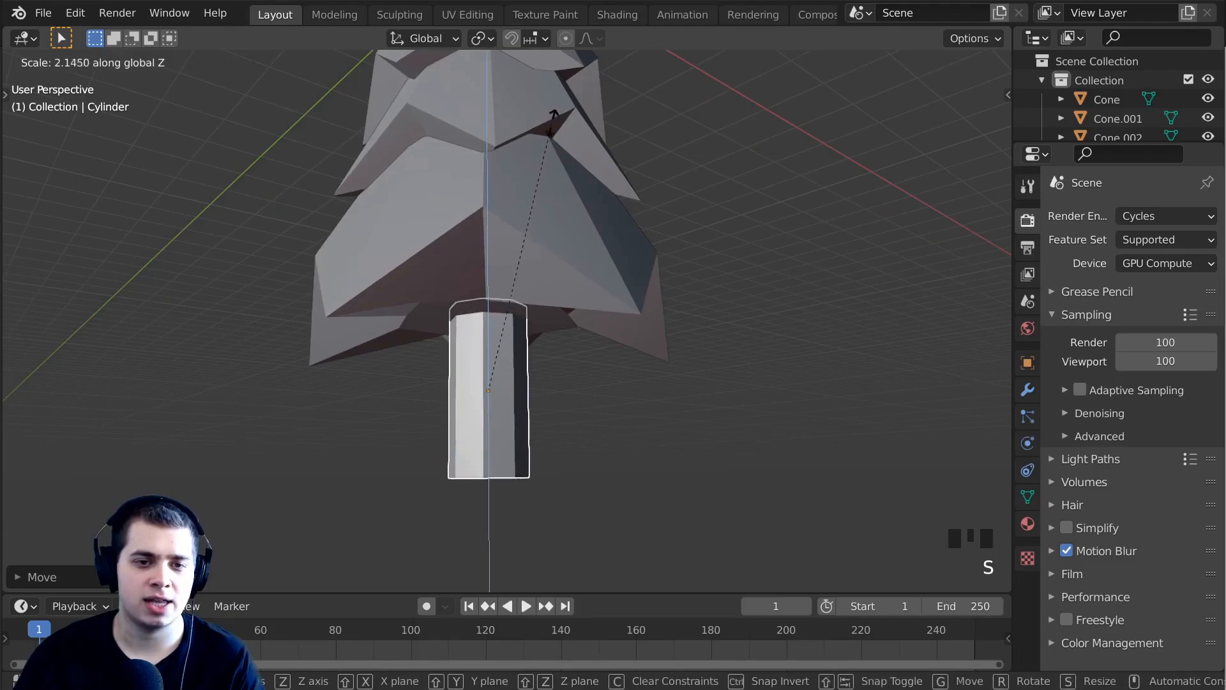
{"action": "left_click", "coordinate": [652, 263]}
{"action": "scroll", "coordinate": [591, 286], "scroll_direction": "down", "scroll_amount": 4}
{"action": "middle_click_drag", "start_coordinate": [592, 285], "coordinate": [474, 349]}
{"action": "scroll", "coordinate": [473, 382], "scroll_direction": "up", "scroll_amount": 2}
Scale the trunk cylinder down slightly in all directions and check how it fits under the tree.
{"action": "right_click", "coordinate": [475, 383]}
{"action": "key", "text": "s"}
{"action": "left_click", "coordinate": [894, 391]}
{"action": "middle_click_drag", "start_coordinate": [474, 349], "coordinate": [484, 418], "text": "shift"}
{"action": "middle_click_drag", "start_coordinate": [526, 464], "coordinate": [460, 341]}
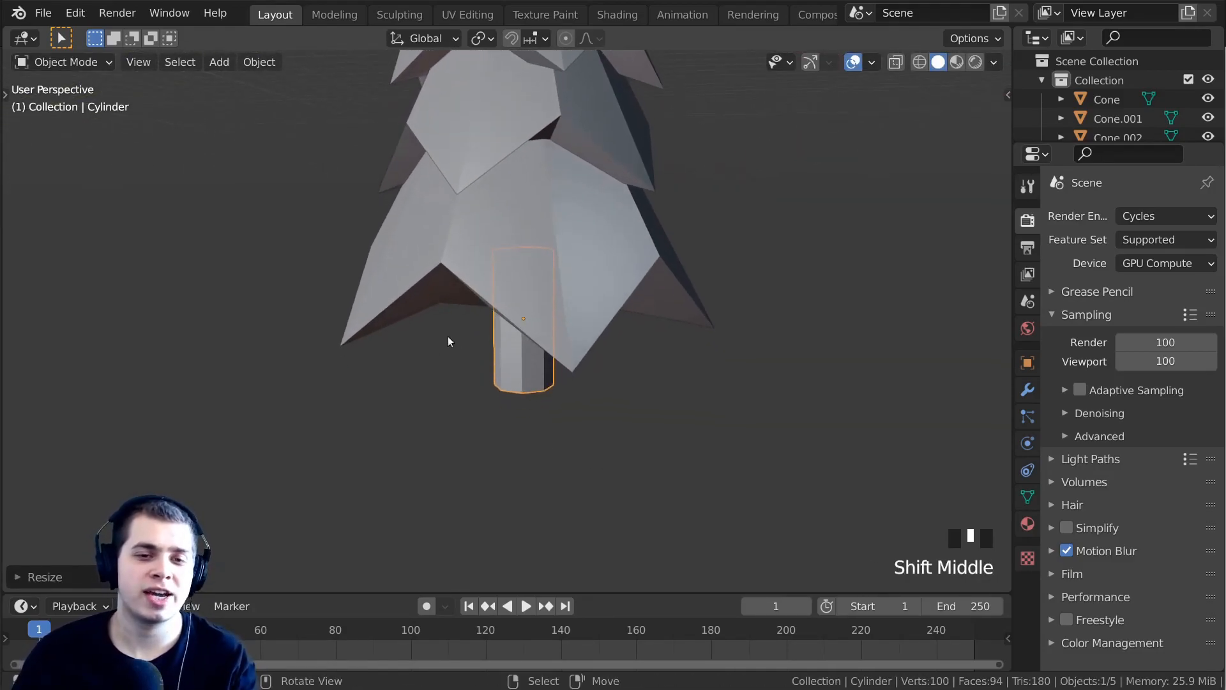
{"action": "middle_click_drag", "start_coordinate": [607, 438], "coordinate": [583, 277]}
{"action": "scroll", "coordinate": [573, 259], "scroll_direction": "down", "scroll_amount": 5}
Add a mesh circle with 10 vertices at the scene centre.
{"action": "key", "text": "shift+c"}
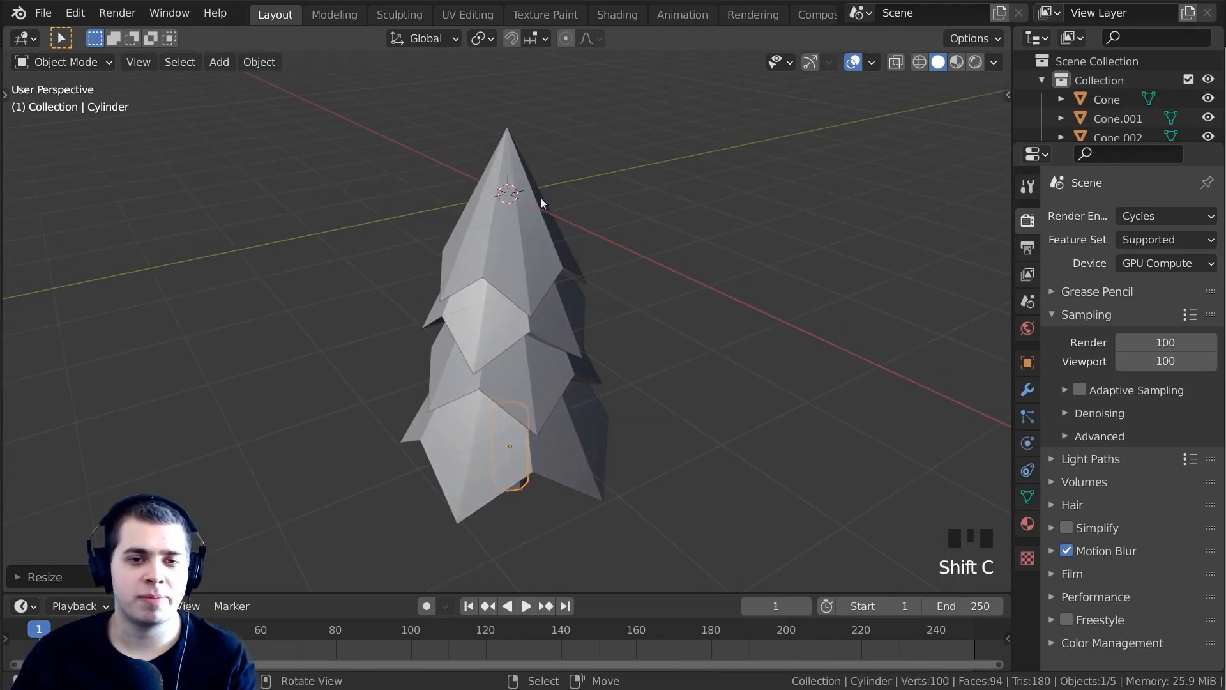
{"action": "middle_click_drag", "start_coordinate": [585, 148], "coordinate": [522, 94]}
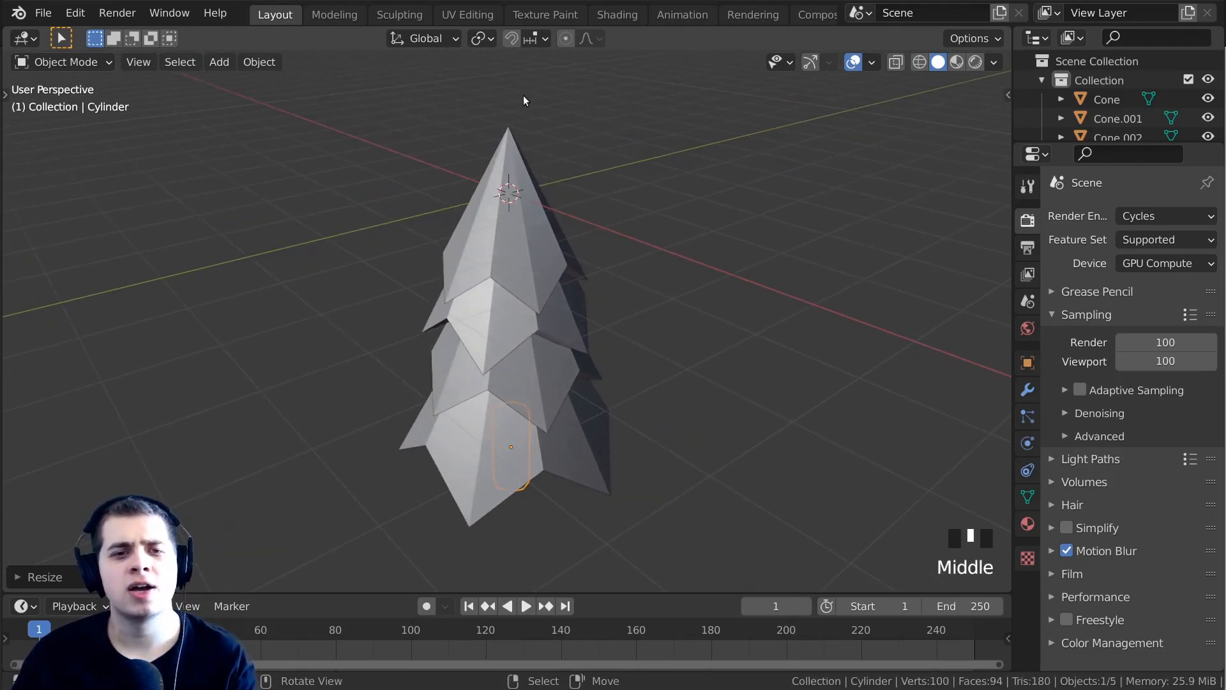
{"action": "key", "text": "shift+a"}
{"action": "mouse_move", "coordinate": [523, 94]}
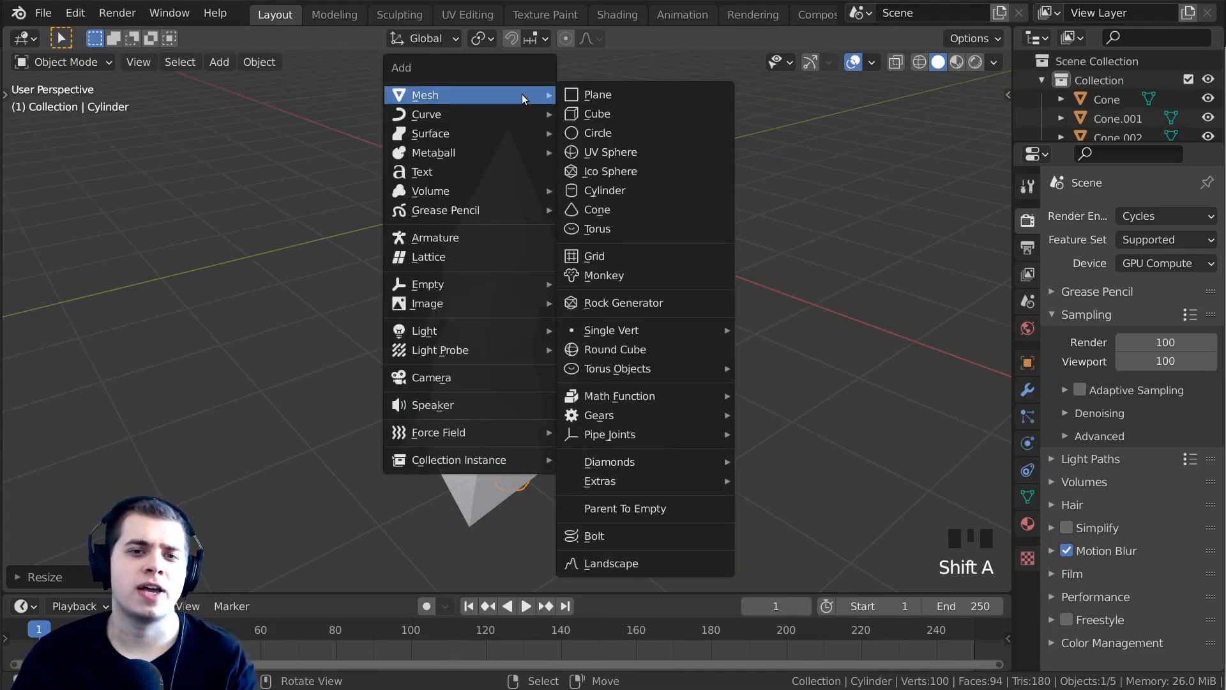
{"action": "left_click", "coordinate": [624, 133]}
{"action": "left_click", "coordinate": [44, 576]}
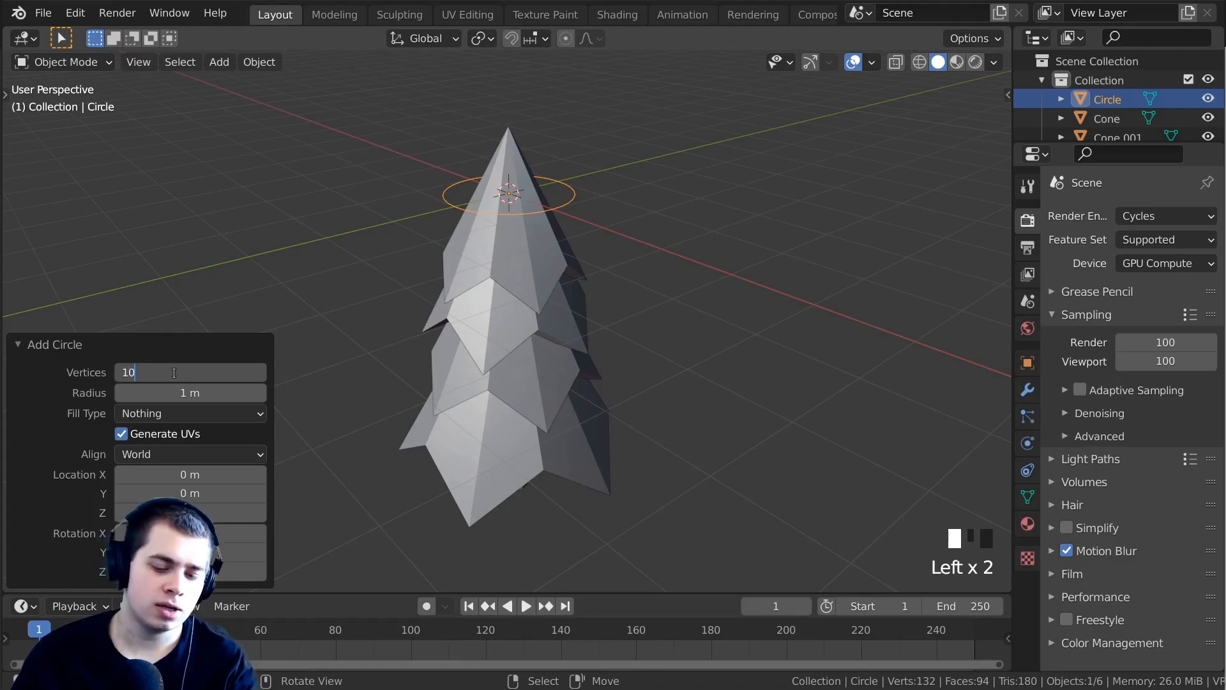
Move the circle down along Z until it surrounds the base of the trunk.
{"action": "middle_click_drag", "start_coordinate": [694, 277], "coordinate": [627, 223], "text": "shift"}
{"action": "middle_click_drag", "start_coordinate": [595, 158], "coordinate": [594, 191]}
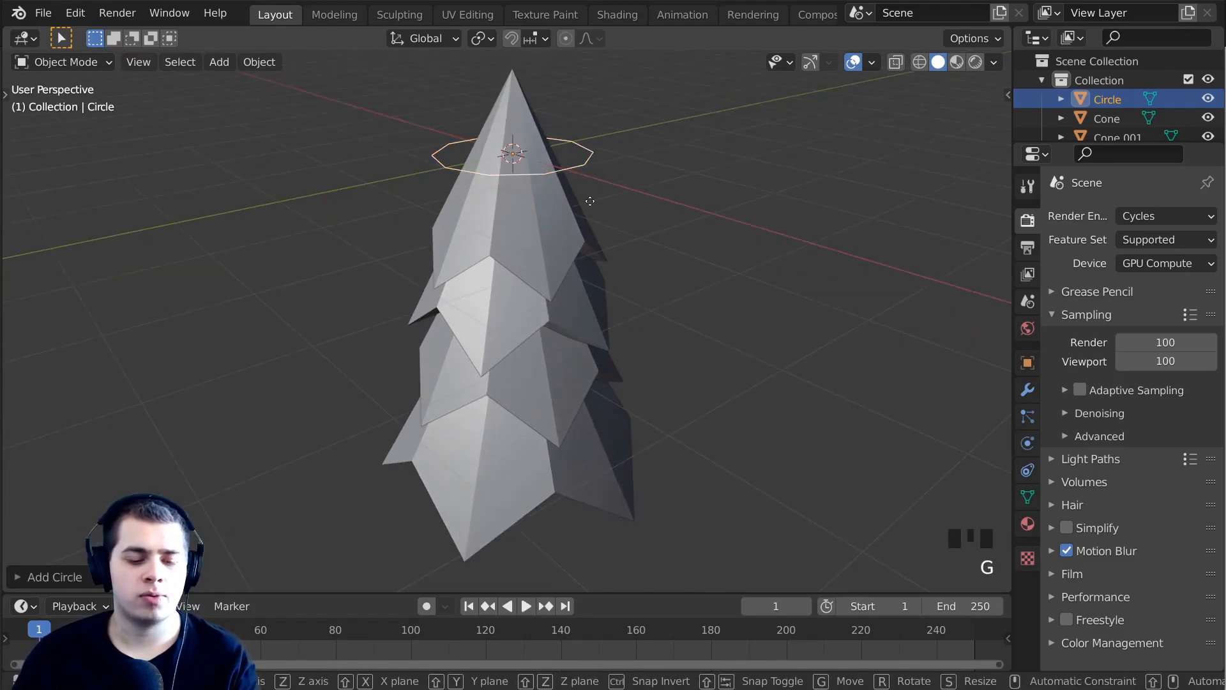
{"action": "key", "text": "g"}
{"action": "key", "text": "z"}
{"action": "left_click", "coordinate": [583, 517]}
{"action": "middle_click_drag", "start_coordinate": [581, 530], "coordinate": [580, 300]}
{"action": "key", "text": "g"}
{"action": "key", "text": "z"}
{"action": "left_click", "coordinate": [579, 281]}
{"action": "scroll", "coordinate": [651, 330], "scroll_direction": "up", "scroll_amount": 3}
{"action": "middle_click_drag", "start_coordinate": [651, 330], "coordinate": [837, 469]}
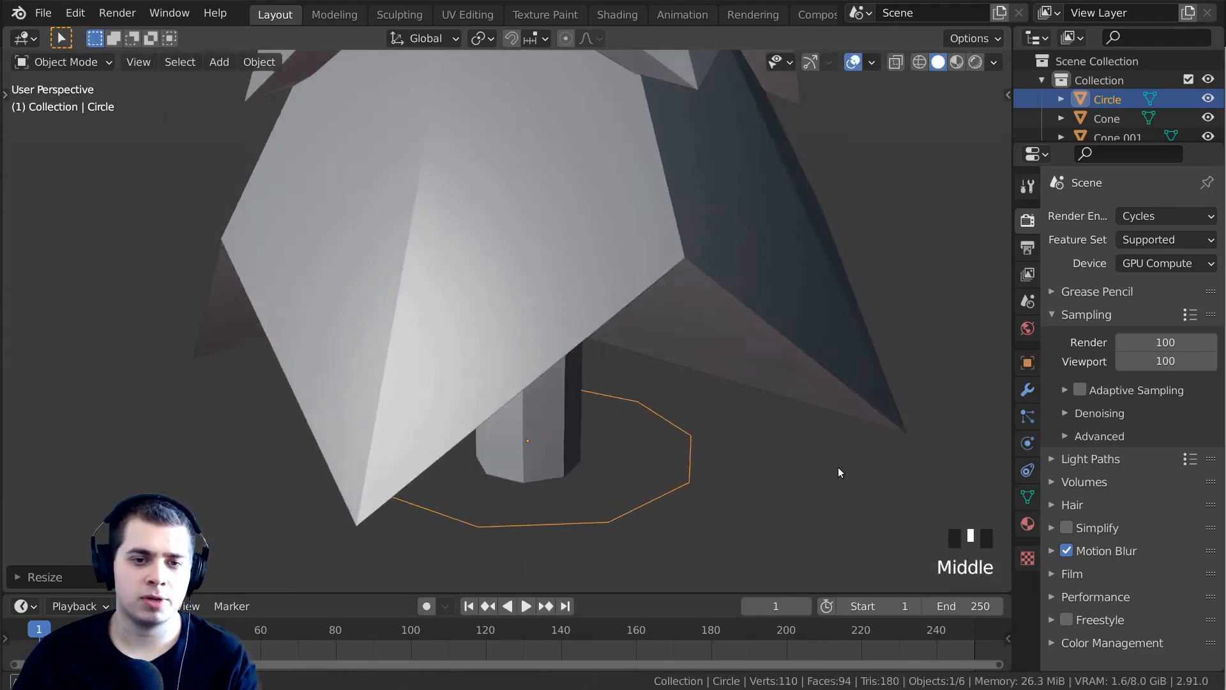
Scale the circle down to a ring slightly wider than the trunk and adjust its height along Z near the trunk's base.
{"action": "key", "text": "s"}
{"action": "left_click", "coordinate": [766, 366]}
{"action": "middle_click_drag", "start_coordinate": [765, 367], "coordinate": [767, 342], "text": "shift"}
{"action": "key", "text": "s"}
{"action": "left_click", "coordinate": [696, 374]}
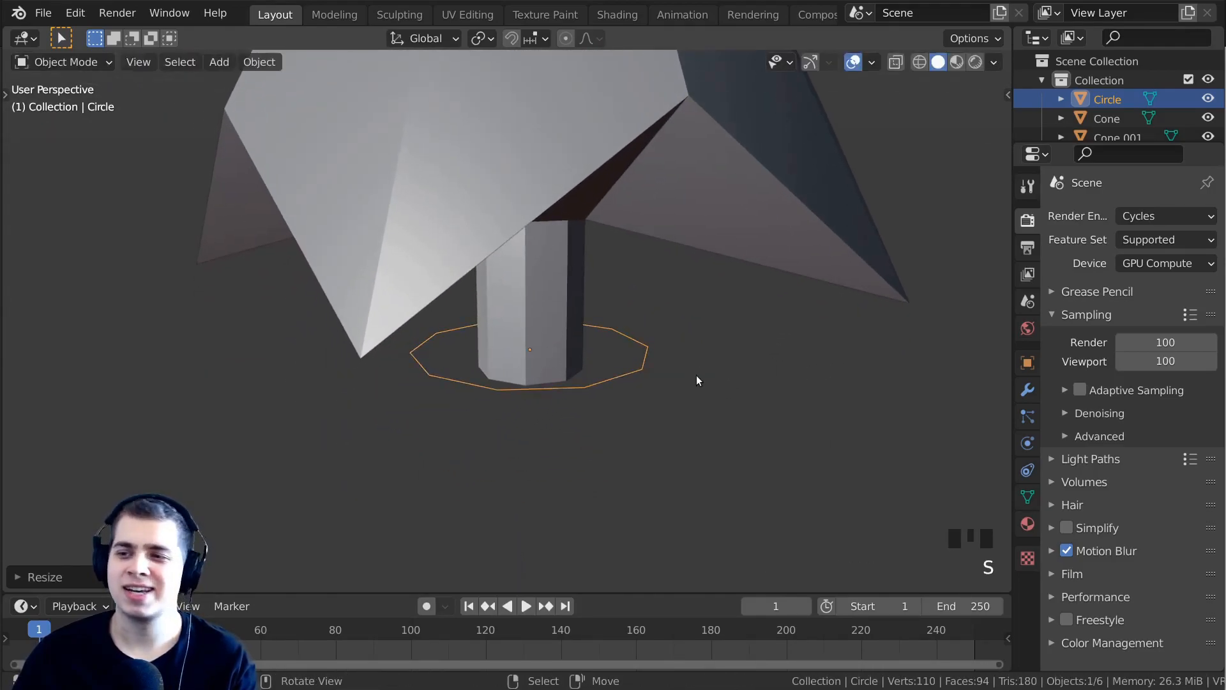
{"action": "key", "text": "g"}
{"action": "key", "text": "z"}
{"action": "left_click", "coordinate": [701, 368]}
{"action": "key", "text": "s"}
{"action": "left_click", "coordinate": [702, 369]}
In Edit Mode, extrude the circle, scale the new edge loop outward and lower it along Z to form a sloped ring.
{"action": "middle_click_drag", "start_coordinate": [696, 370], "coordinate": [661, 301]}
{"action": "key", "text": "Tab"}
{"action": "key", "text": "e"}
{"action": "right_click", "coordinate": [690, 317]}
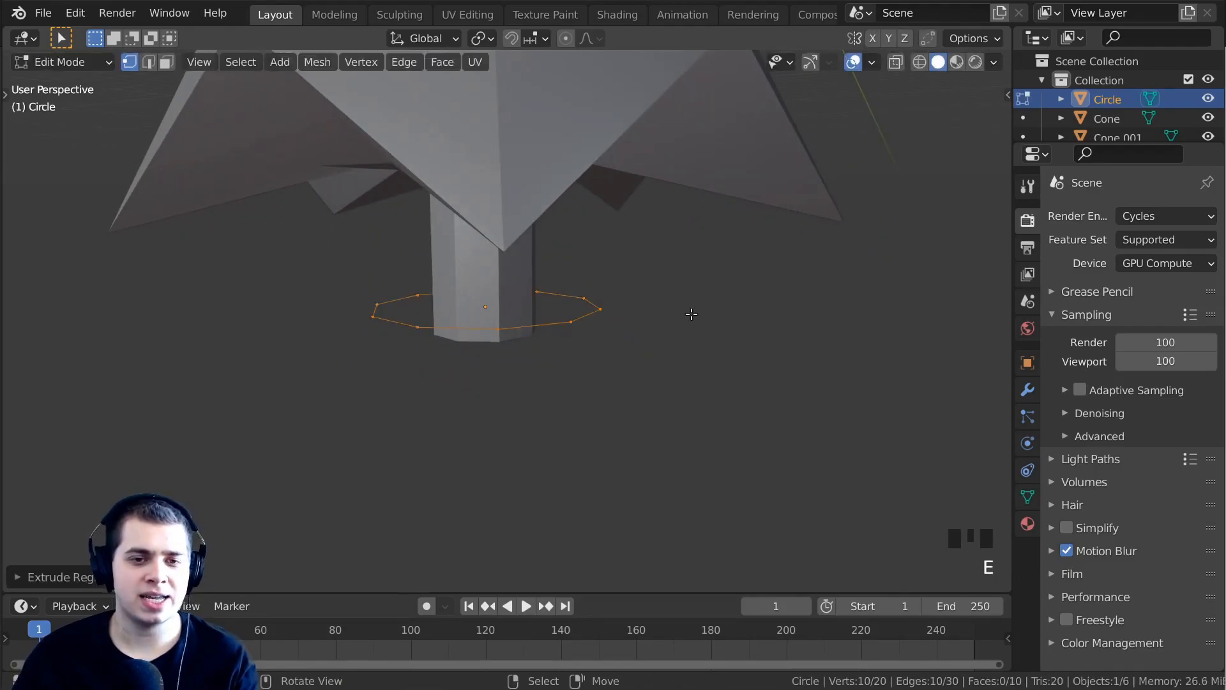
{"action": "key", "text": "s"}
{"action": "left_click", "coordinate": [757, 309]}
{"action": "key", "text": "g"}
{"action": "key", "text": "z"}
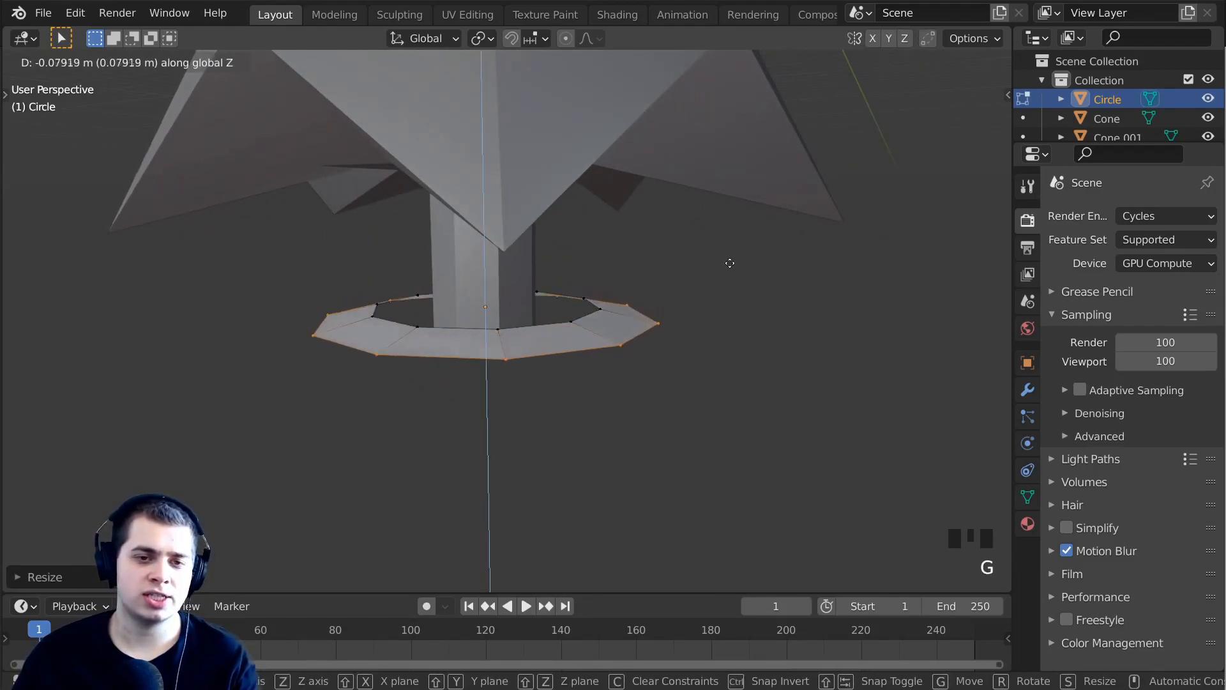
{"action": "left_click", "coordinate": [722, 297]}
Scale the ring's lower edge loop slightly inward.
{"action": "middle_click_drag", "start_coordinate": [722, 297], "coordinate": [725, 242], "text": "shift"}
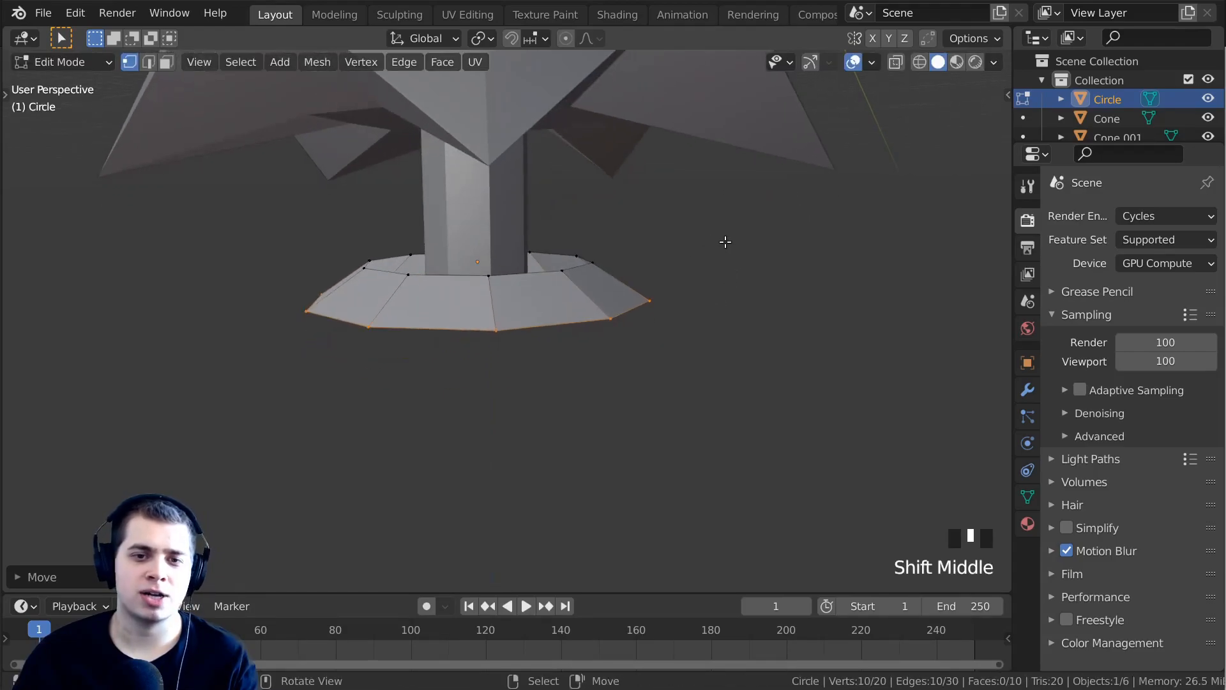
{"action": "middle_click_drag", "start_coordinate": [617, 274], "coordinate": [750, 283]}
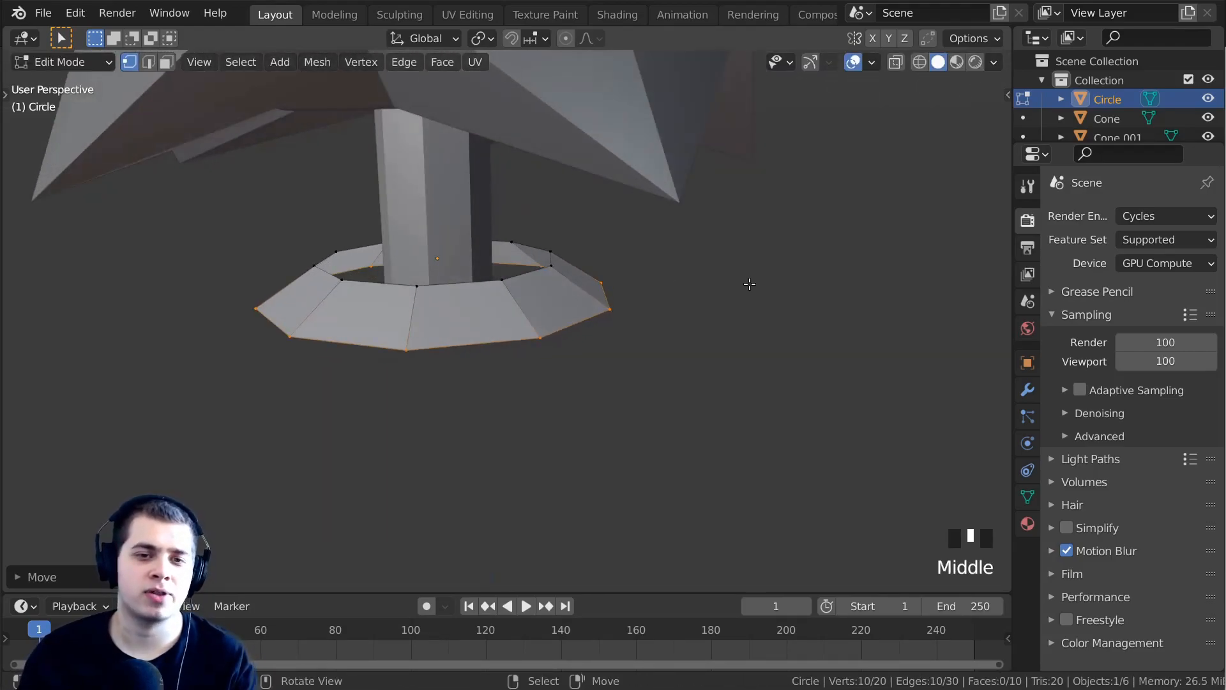
{"action": "middle_click_drag", "start_coordinate": [681, 339], "coordinate": [677, 330]}
{"action": "key", "text": "s"}
{"action": "left_click", "coordinate": [626, 331]}
Extrude the lower edge loop downward along Z and scale it outward to about 1.2 to continue the mound.
{"action": "middle_click_drag", "start_coordinate": [583, 311], "coordinate": [573, 268], "text": "shift"}
{"action": "key", "text": "e"}
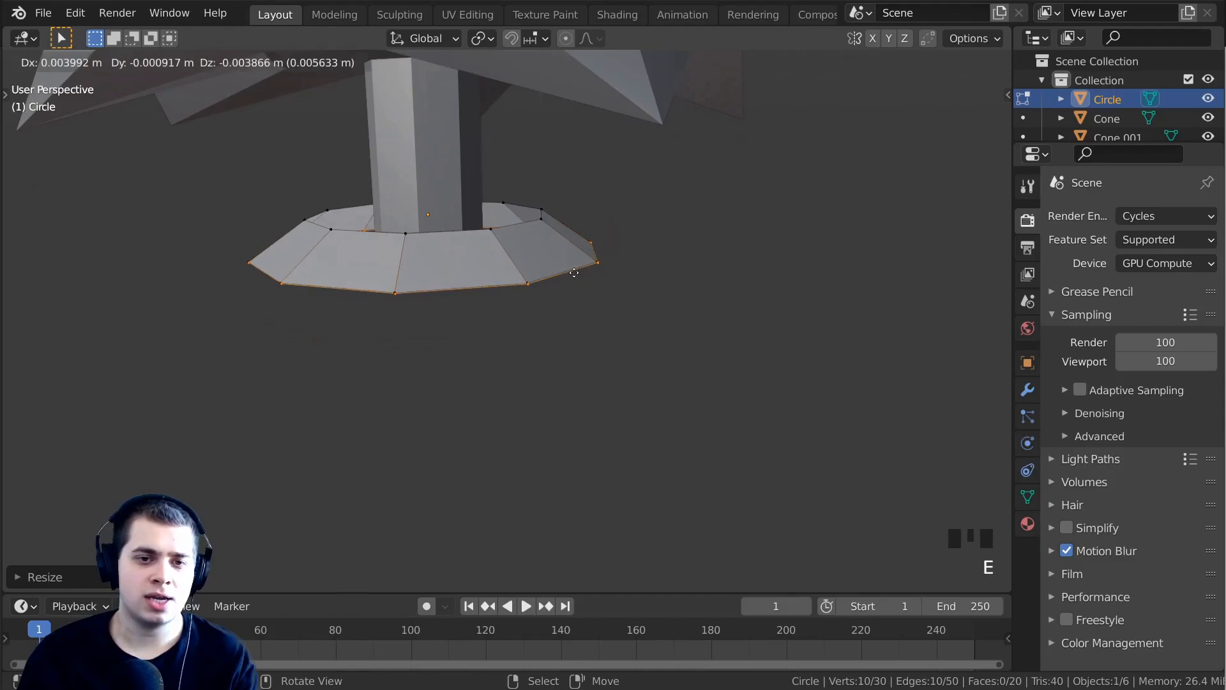
{"action": "key", "text": "z"}
{"action": "left_click", "coordinate": [593, 316]}
{"action": "key", "text": "s"}
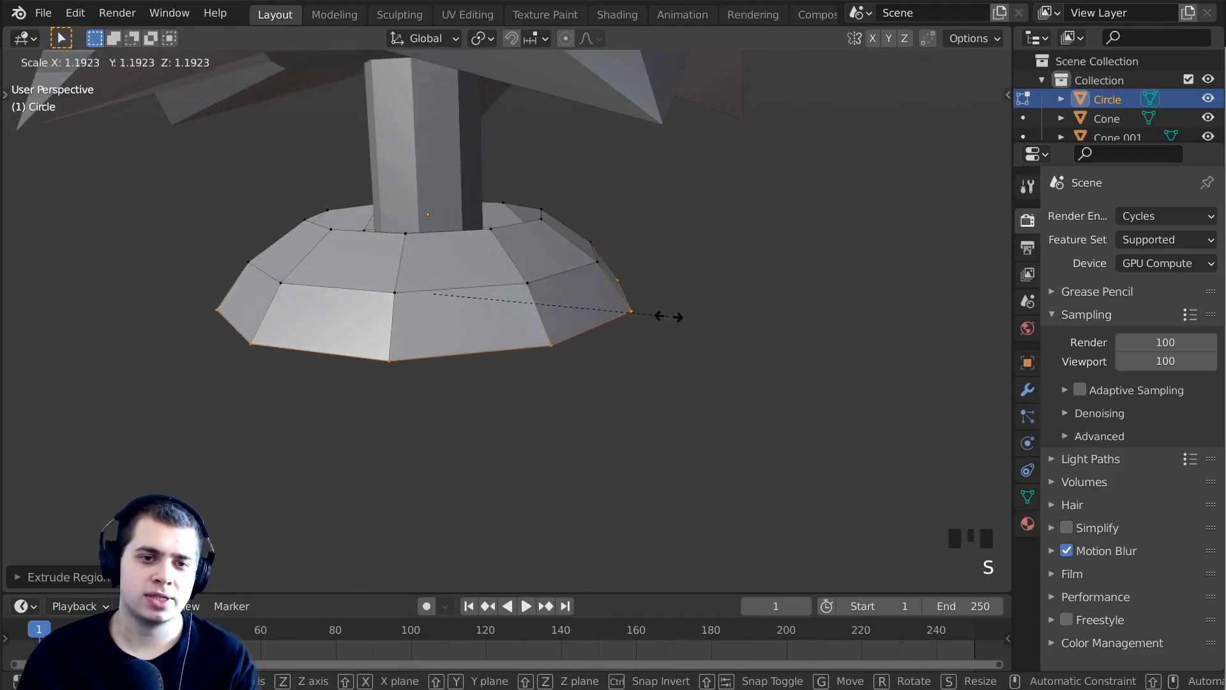
{"action": "left_click", "coordinate": [683, 317]}
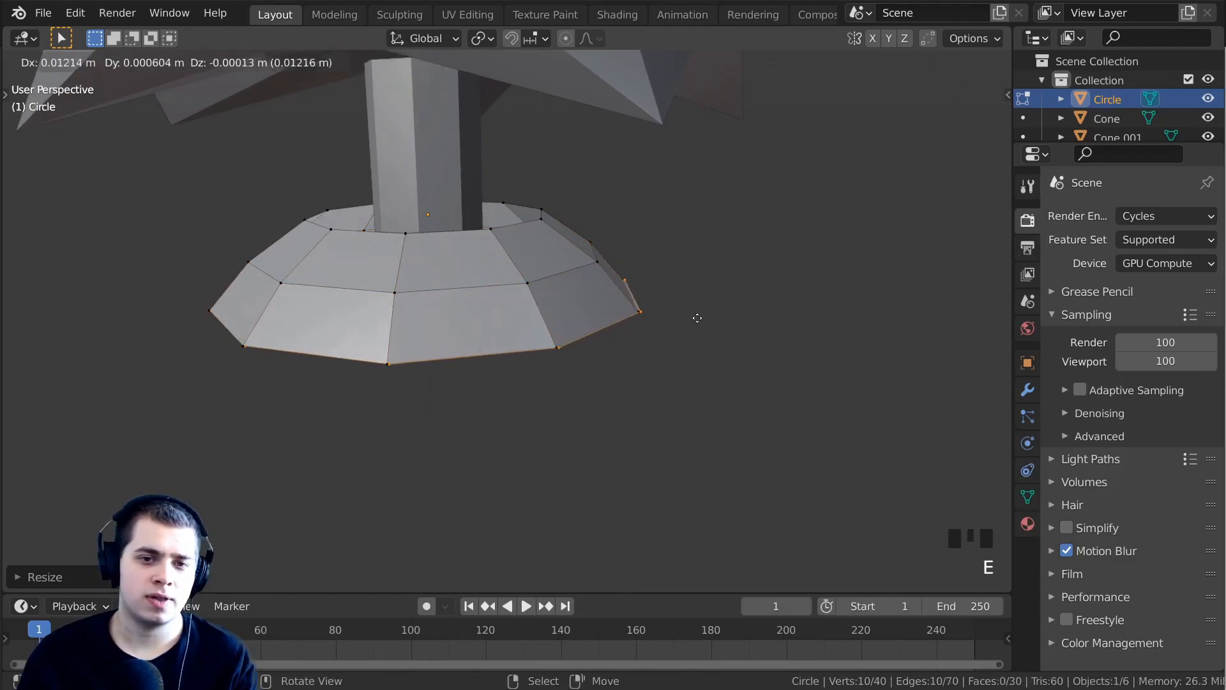
Extrude the mound's bottom edge loop and scale it outward into a wide, flat skirt.
{"action": "key", "text": "s"}
{"action": "left_click", "coordinate": [815, 351]}
{"action": "middle_click_drag", "start_coordinate": [815, 351], "coordinate": [734, 324]}
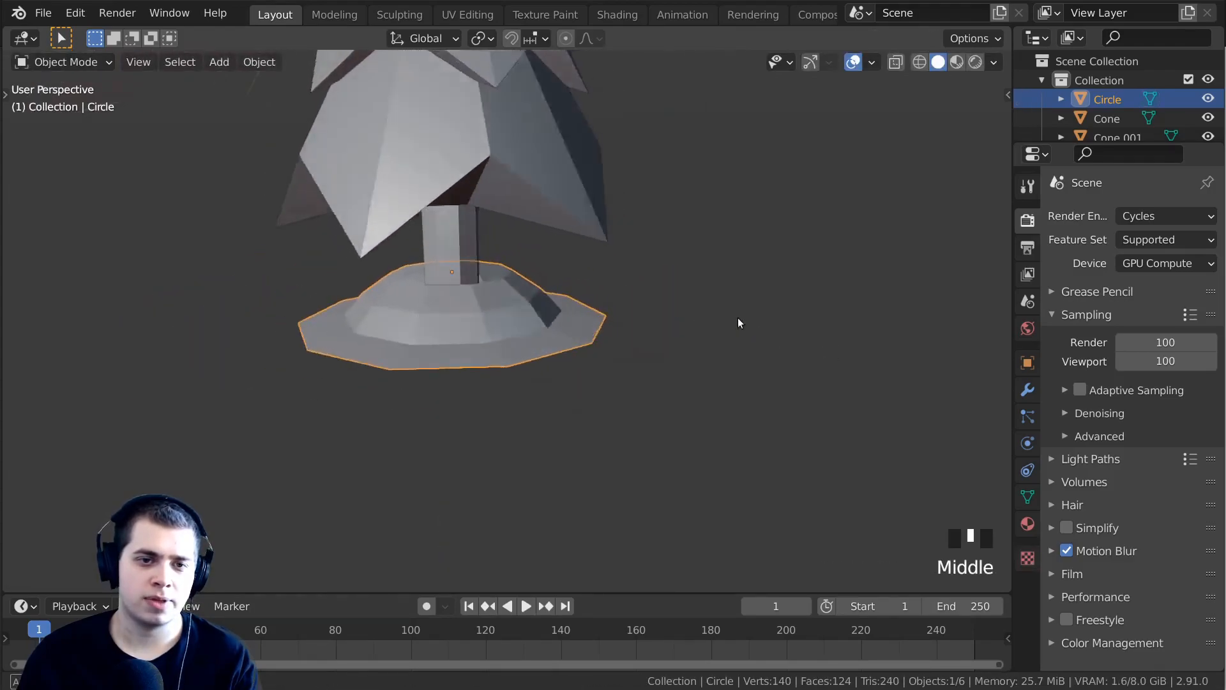
Select the mound's middle edge loop, scale it slightly inward and lower it a little along Z.
{"action": "scroll", "coordinate": [596, 286], "scroll_direction": "up", "scroll_amount": 4}
{"action": "middle_click_drag", "start_coordinate": [550, 295], "coordinate": [540, 298]}
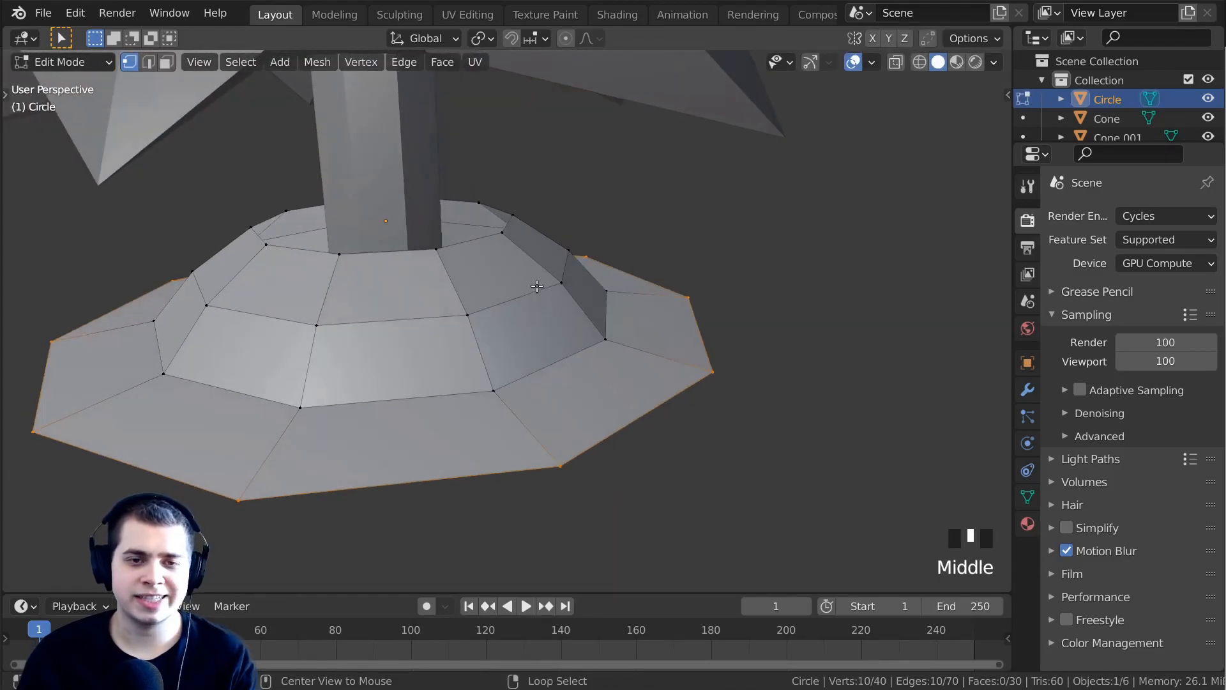
{"action": "right_click", "coordinate": [539, 291], "text": "alt"}
{"action": "key", "text": "s"}
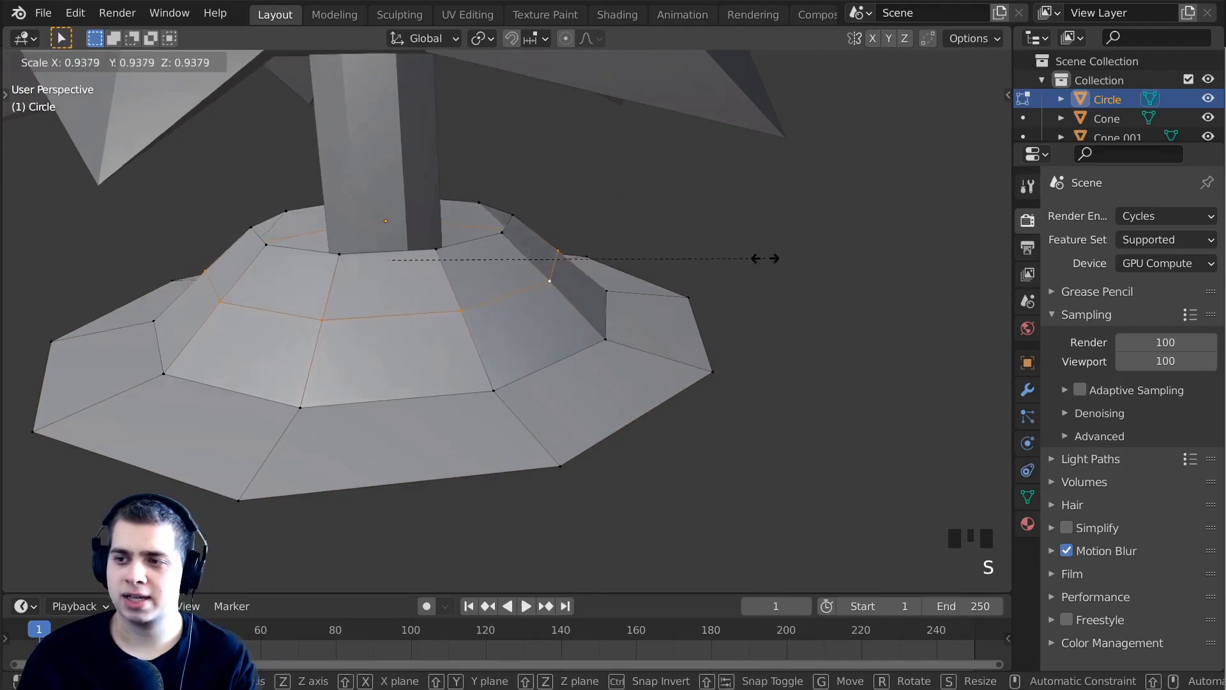
{"action": "left_click", "coordinate": [754, 260]}
{"action": "key", "text": "g"}
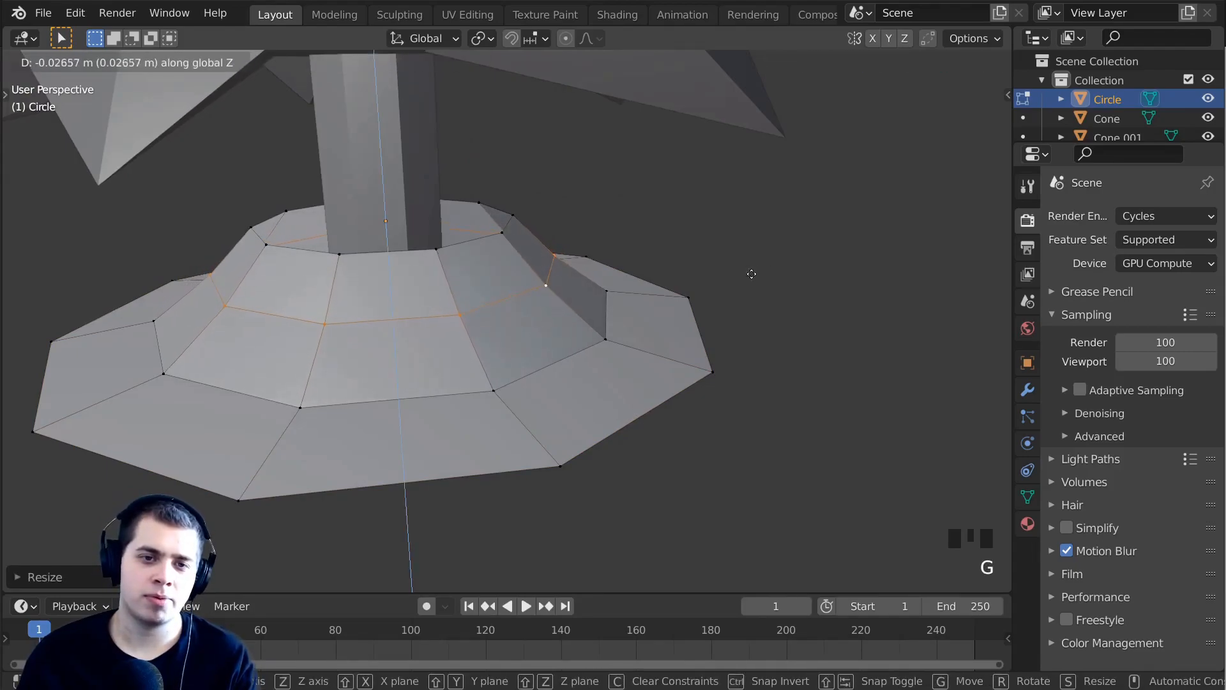
{"action": "left_click", "coordinate": [731, 286]}
{"action": "scroll", "coordinate": [731, 286], "scroll_direction": "down", "scroll_amount": 4}
{"action": "key", "text": "Tab"}
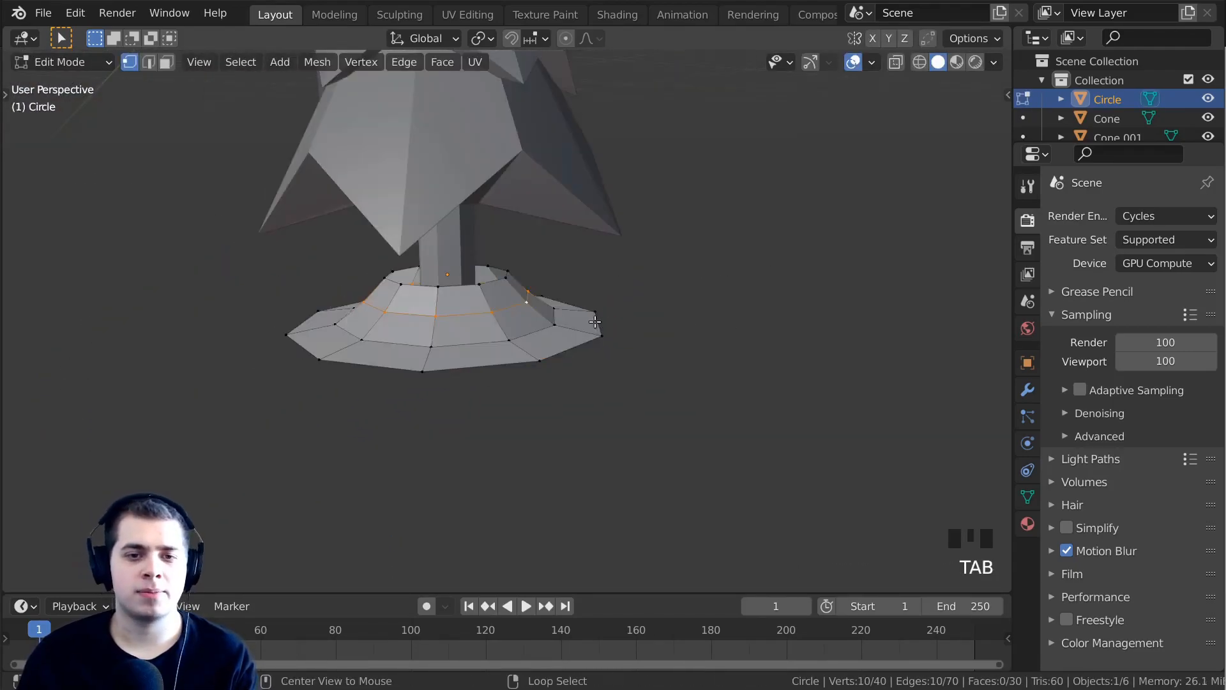
Extrude the mound's outermost edge loop and scale it outward to widen the flat skirt.
{"action": "right_click", "coordinate": [592, 341], "text": "alt"}
{"action": "scroll", "coordinate": [687, 383], "scroll_direction": "up", "scroll_amount": 3}
{"action": "key", "text": "e"}
{"action": "key", "text": "s"}
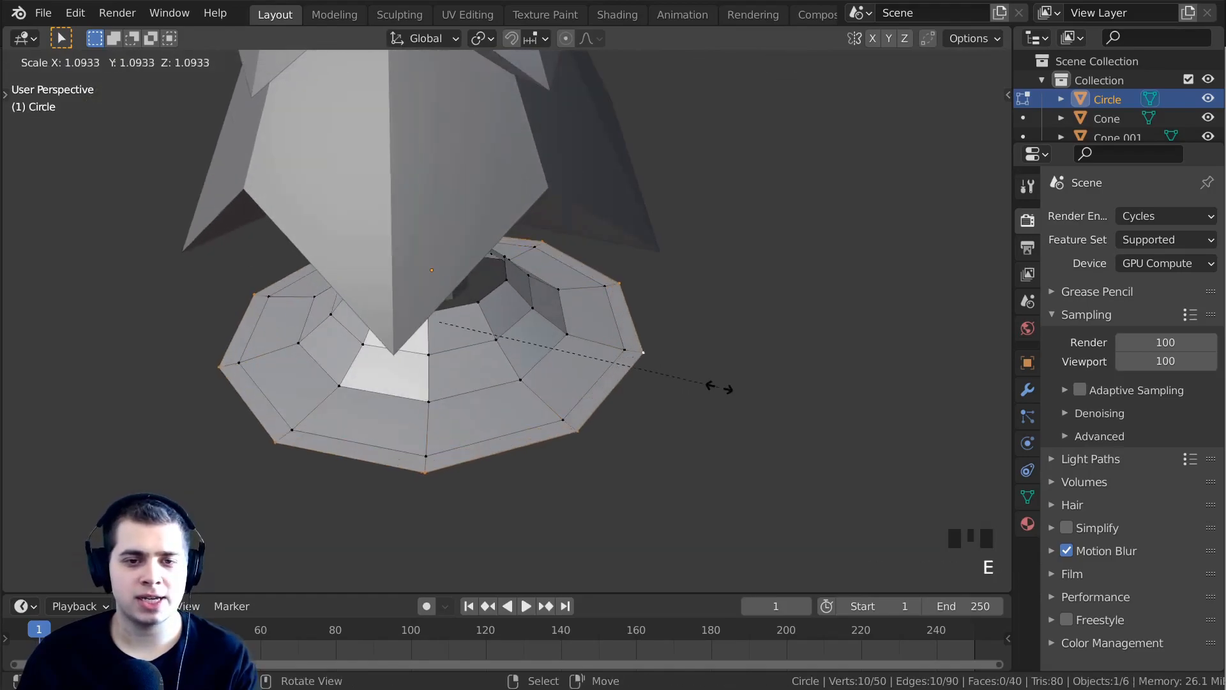
{"action": "left_click", "coordinate": [788, 410]}
Extrude the skirt's outer edge loop slightly upward and extrude it once more outward to form a thin raised rim.
{"action": "middle_click_drag", "start_coordinate": [788, 411], "coordinate": [543, 439]}
{"action": "middle_click_drag", "start_coordinate": [577, 383], "coordinate": [615, 197]}
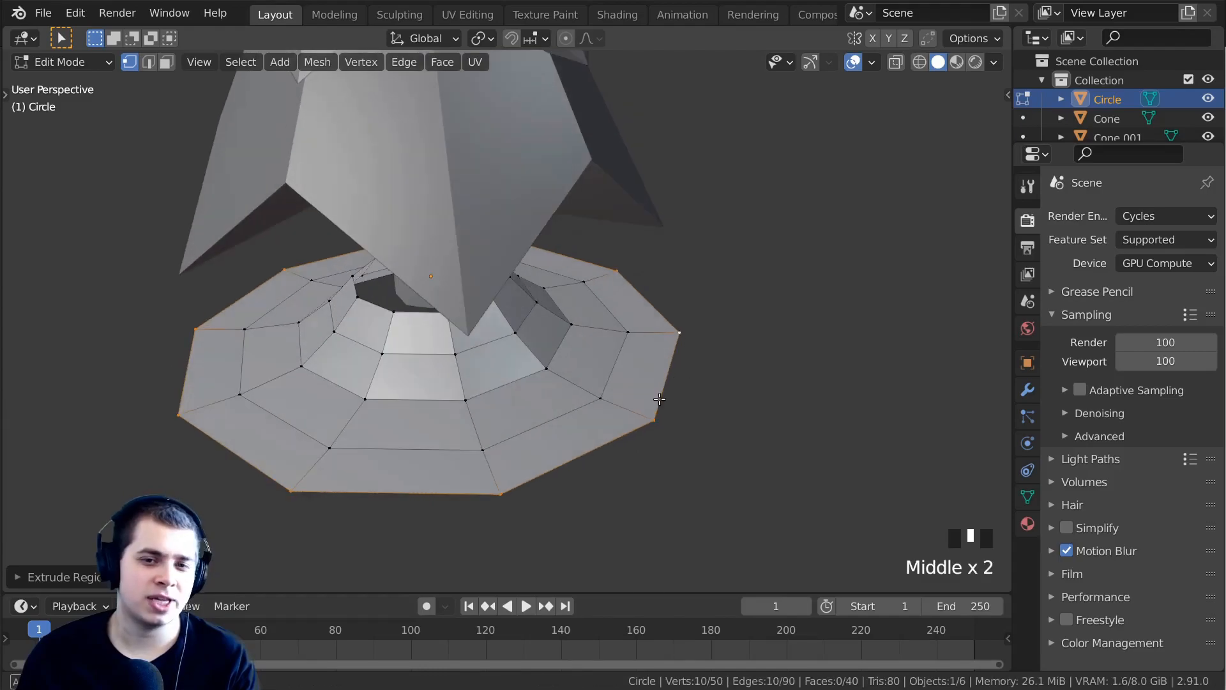
{"action": "middle_click_drag", "start_coordinate": [542, 272], "coordinate": [662, 372], "text": "shift"}
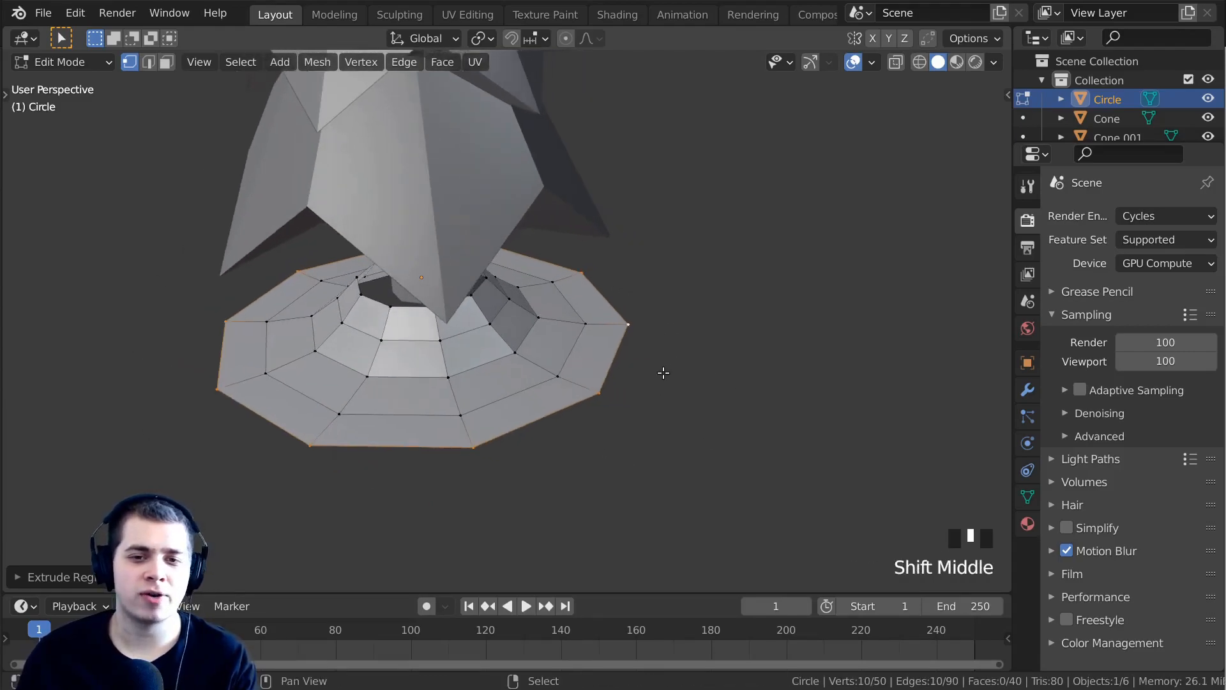
{"action": "scroll", "coordinate": [739, 301], "scroll_direction": "up", "scroll_amount": 2}
{"action": "middle_click_drag", "start_coordinate": [739, 301], "coordinate": [736, 250]}
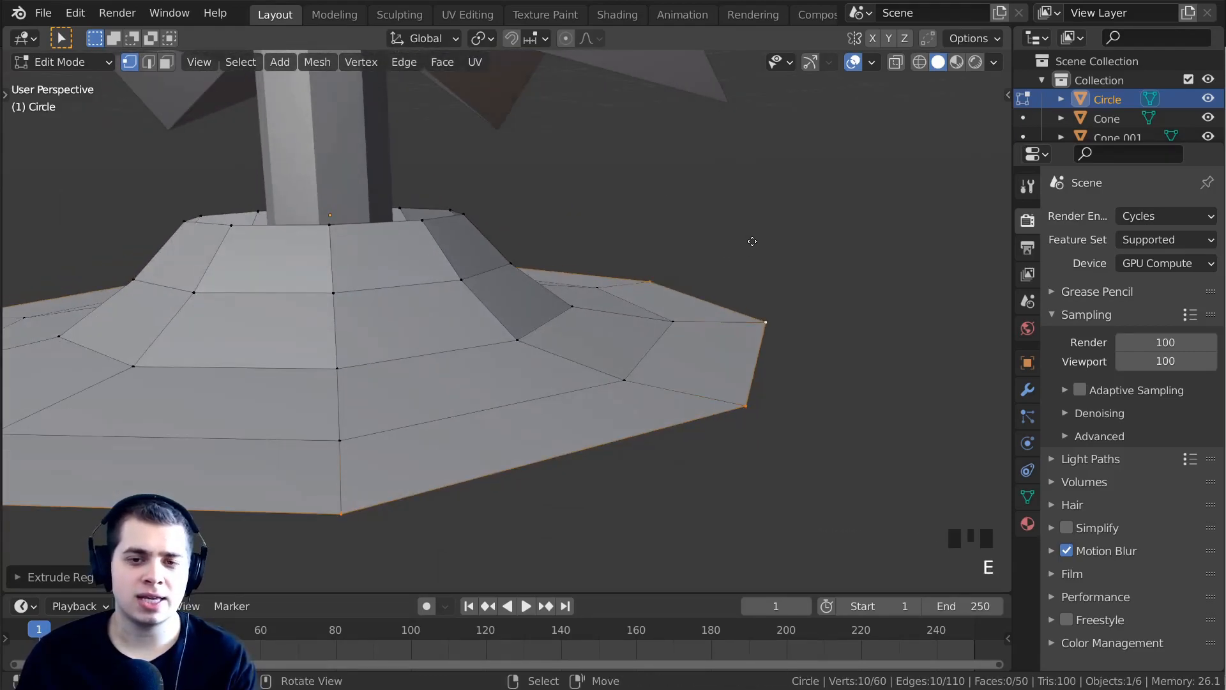
{"action": "key", "text": "e"}
{"action": "left_click", "coordinate": [761, 160]}
{"action": "key", "text": "e"}
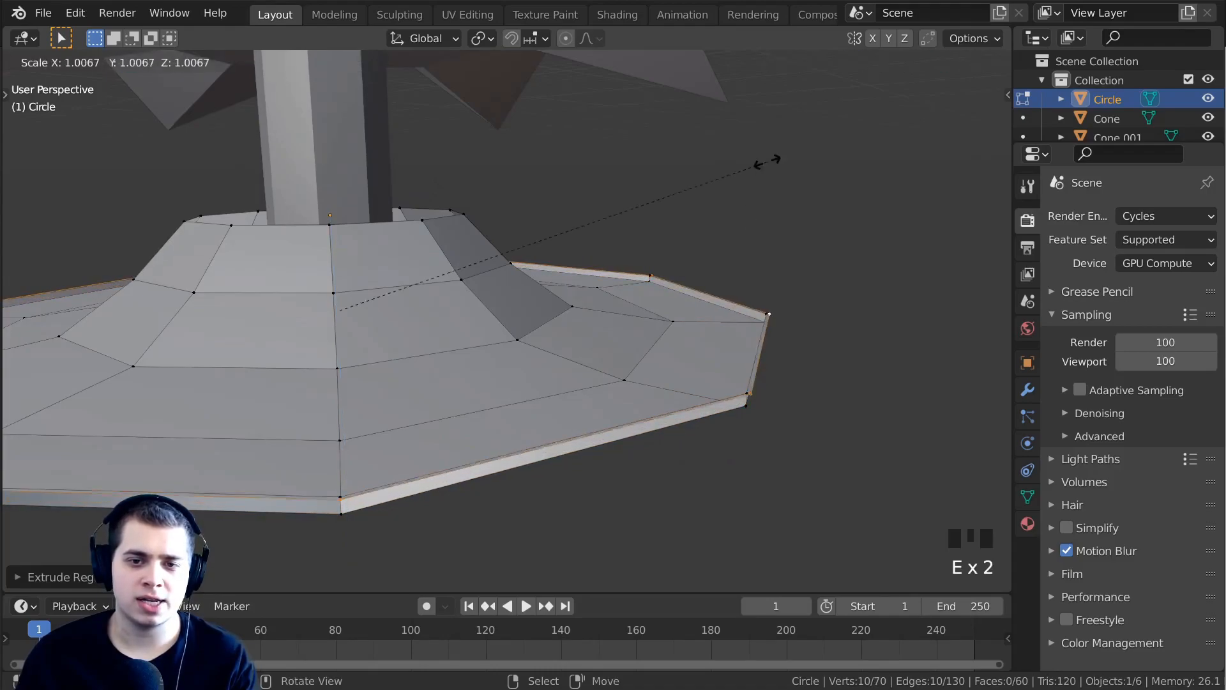
{"action": "key", "text": "s"}
{"action": "left_click", "coordinate": [816, 166]}
Extrude the rim's outer edge loop down along Z by about 0.19 m to form the base's side wall.
{"action": "middle_click_drag", "start_coordinate": [816, 166], "coordinate": [793, 151]}
{"action": "key", "text": "e"}
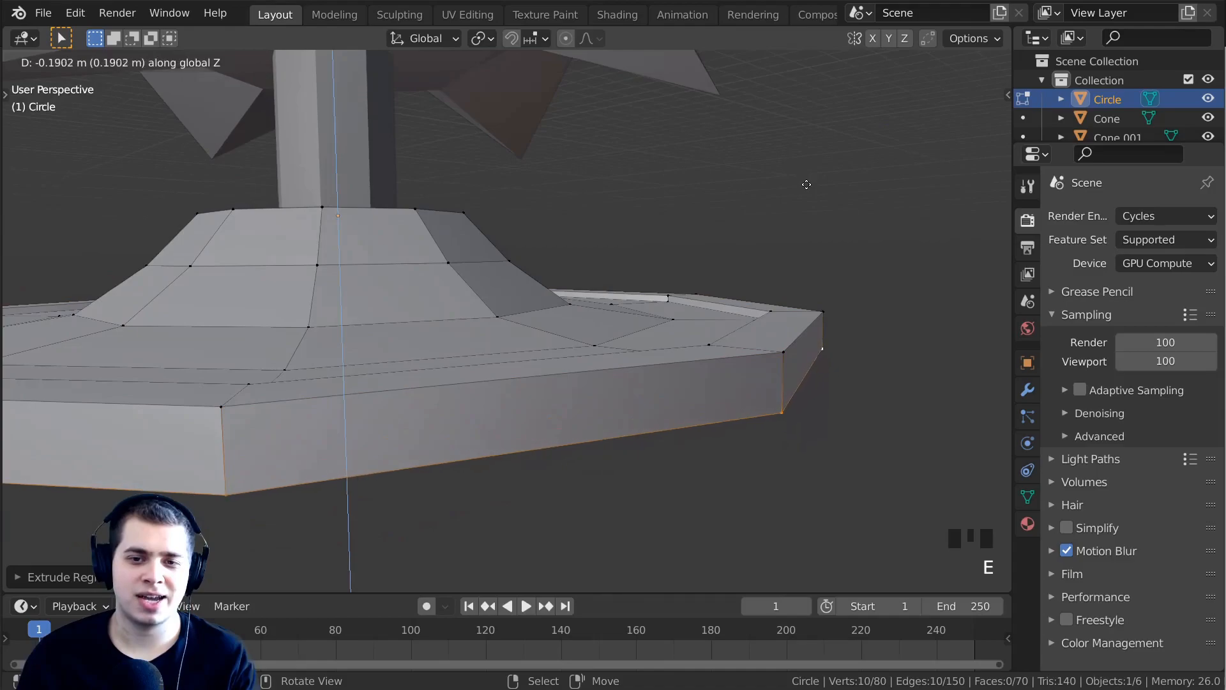
{"action": "left_click", "coordinate": [807, 185]}
Adjust the height of the base's bottom edge loop along Z and fill it with a face.
{"action": "scroll", "coordinate": [801, 256], "scroll_direction": "up", "scroll_amount": 2}
{"action": "middle_click_drag", "start_coordinate": [807, 185], "coordinate": [715, 328]}
{"action": "key", "text": "g"}
{"action": "key", "text": "z"}
{"action": "left_click", "coordinate": [815, 285]}
{"action": "key", "text": "f"}
Extrude the mound's top opening loop around the trunk and scale it inward to about 0.72.
{"action": "scroll", "coordinate": [624, 296], "scroll_direction": "up", "scroll_amount": 2}
{"action": "scroll", "coordinate": [624, 295], "scroll_direction": "up", "scroll_amount": 2}
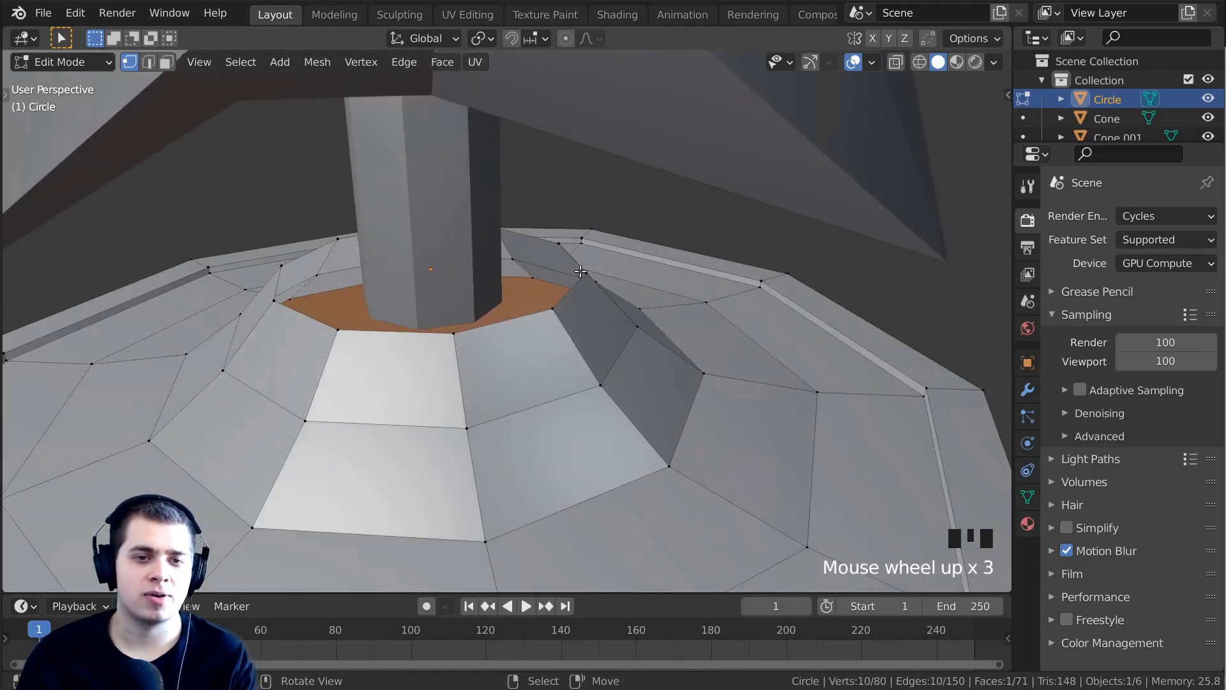
{"action": "right_click", "coordinate": [571, 287], "text": "alt"}
{"action": "middle_click_drag", "start_coordinate": [754, 262], "coordinate": [797, 281]}
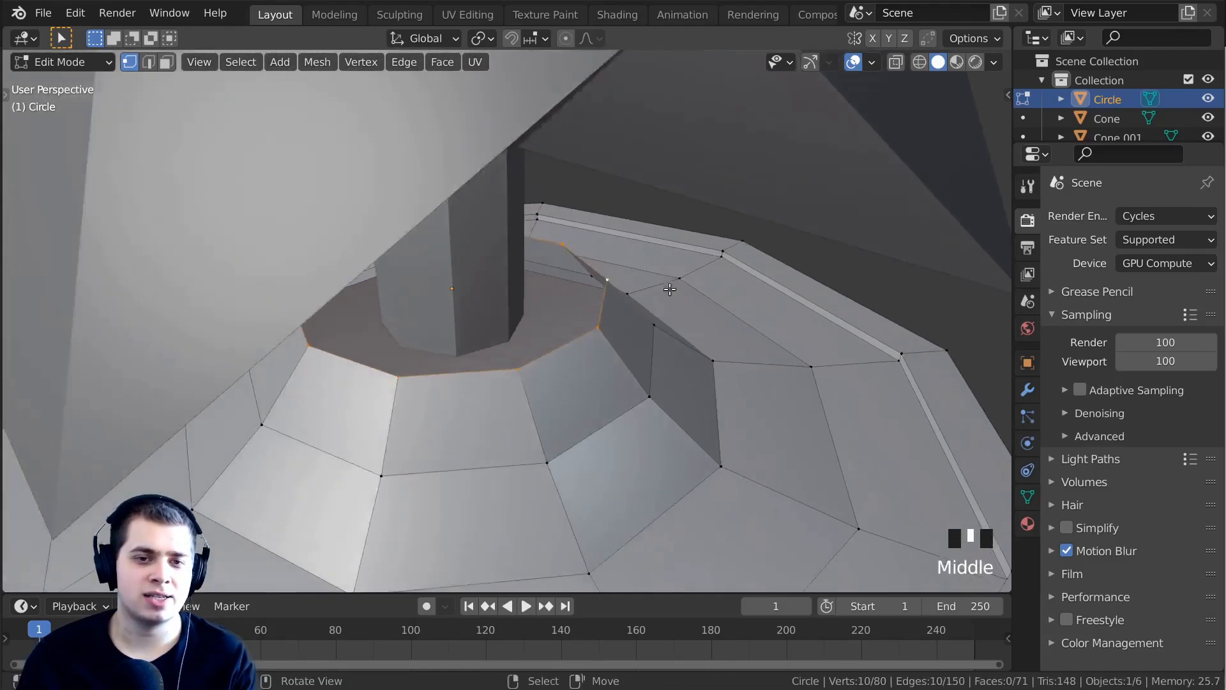
{"action": "scroll", "coordinate": [801, 281], "scroll_direction": "up", "scroll_amount": 1}
{"action": "key", "text": "e"}
{"action": "right_click", "coordinate": [810, 282]}
{"action": "key", "text": "s"}
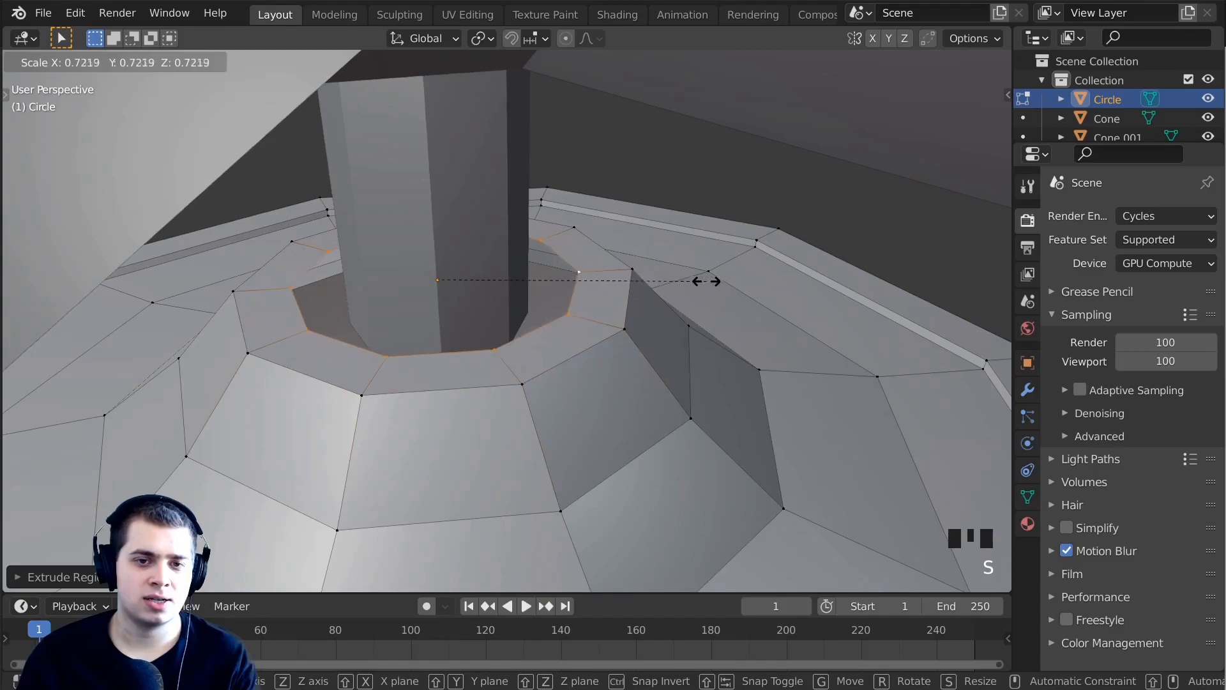
{"action": "left_click", "coordinate": [706, 277]}
Lower the new inner loop slightly along Z and scale it a little inward.
{"action": "key", "text": "g"}
{"action": "key", "text": "z"}
{"action": "left_click", "coordinate": [702, 298]}
{"action": "key", "text": "s"}
{"action": "left_click", "coordinate": [695, 293]}
Extrude the inner loop down into the mound, tapered inward, and close it with a face.
{"action": "key", "text": "e"}
{"action": "left_click", "coordinate": [798, 291]}
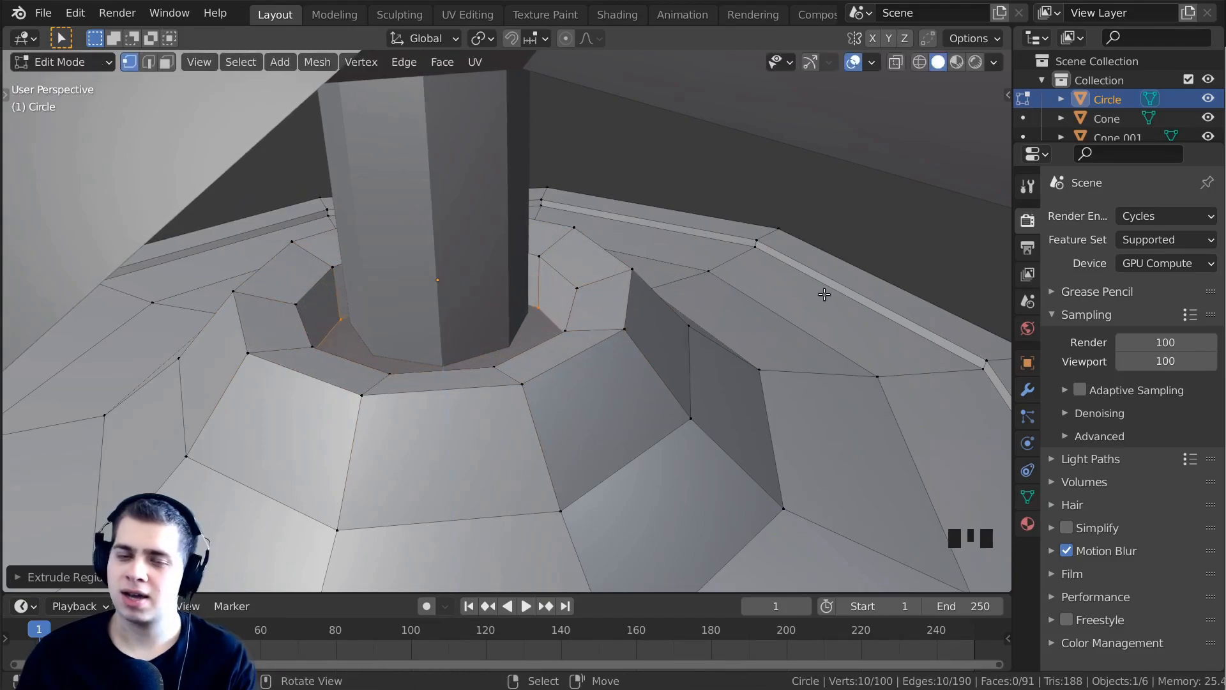
{"action": "key", "text": "s"}
{"action": "left_click", "coordinate": [710, 311]}
{"action": "middle_click_drag", "start_coordinate": [710, 311], "coordinate": [469, 226], "text": "shift"}
{"action": "key", "text": "f"}
{"action": "scroll", "coordinate": [646, 261], "scroll_direction": "down", "scroll_amount": 2}
{"action": "key", "text": "Tab"}
Lower the trunk cylinder along Z so its base sinks into the mound's hollow.
{"action": "right_click", "coordinate": [446, 190]}
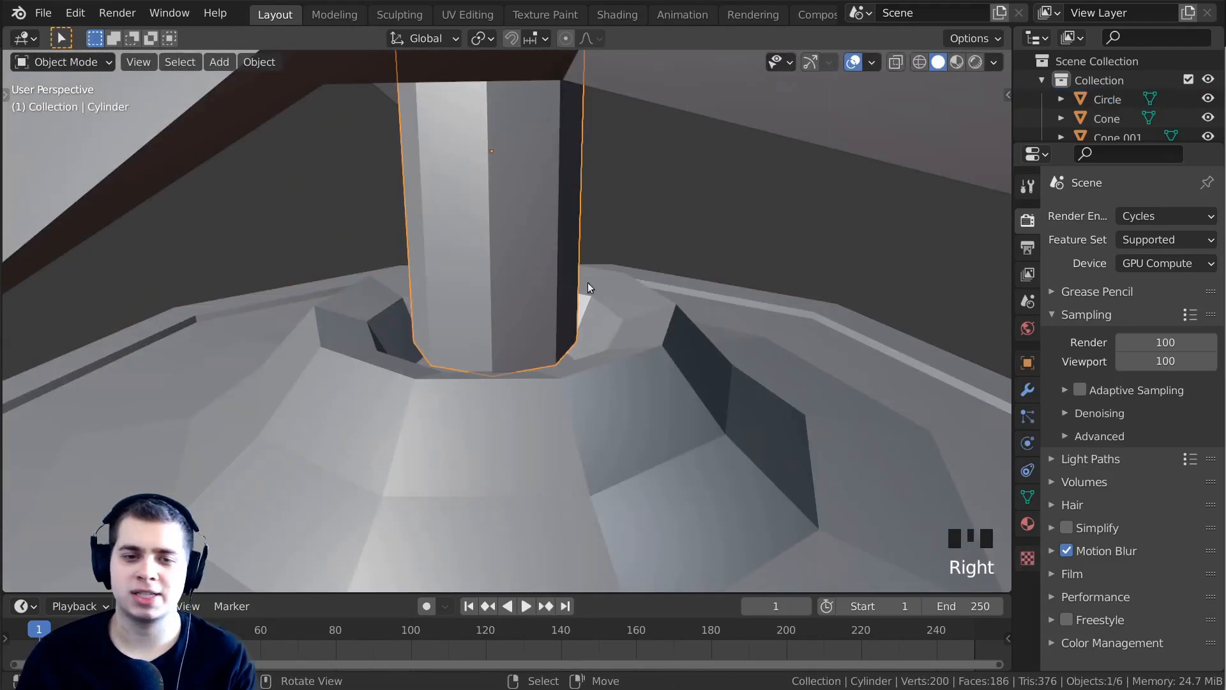
{"action": "middle_click_drag", "start_coordinate": [589, 291], "coordinate": [569, 275]}
{"action": "middle_click_drag", "start_coordinate": [527, 136], "coordinate": [585, 136]}
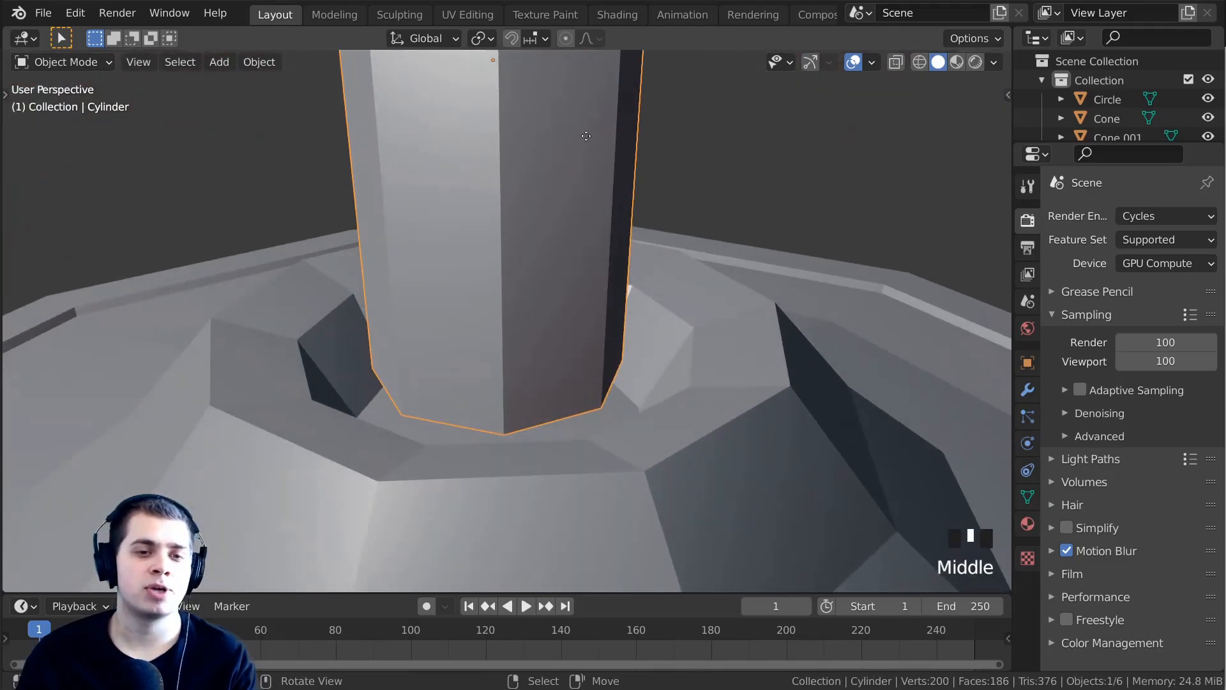
{"action": "key", "text": "g"}
{"action": "key", "text": "z"}
{"action": "left_click", "coordinate": [588, 225]}
{"action": "key", "text": "g"}
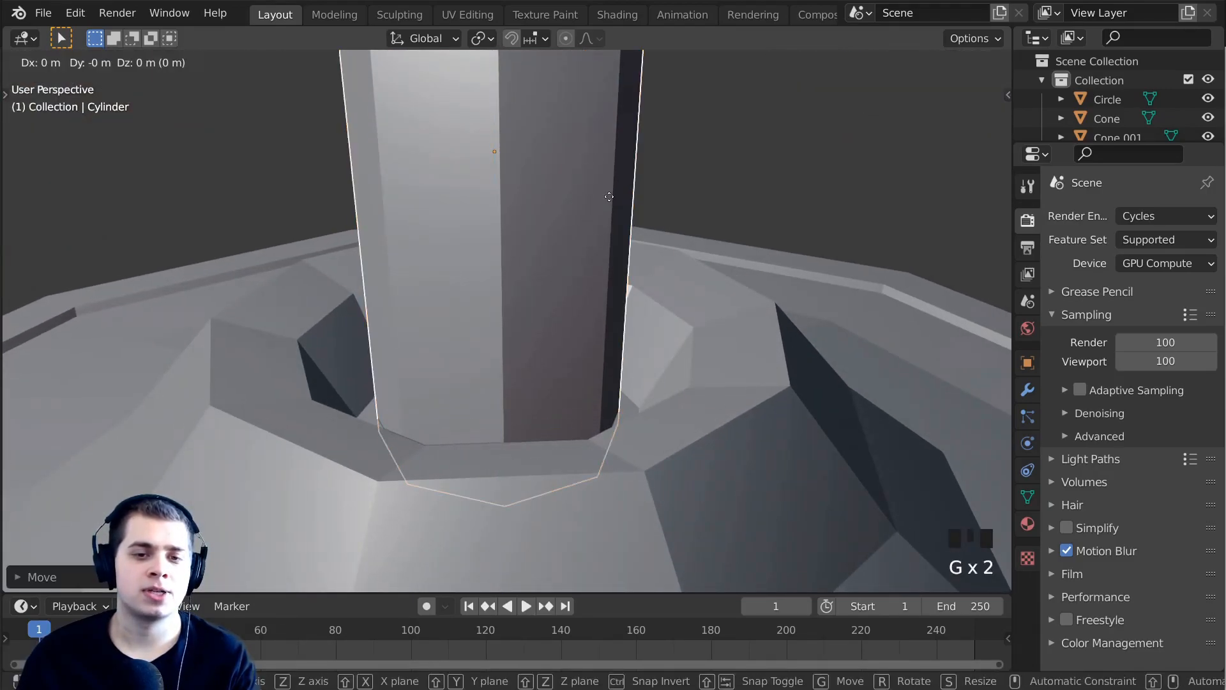
{"action": "key", "text": "z"}
{"action": "left_click", "coordinate": [603, 217]}
{"action": "key", "text": "alt+a"}
Examine the whole tree and its ground mound from several angles and distances.
{"action": "scroll", "coordinate": [604, 218], "scroll_direction": "down", "scroll_amount": 6}
{"action": "middle_click_drag", "start_coordinate": [606, 224], "coordinate": [581, 305]}
{"action": "scroll", "coordinate": [523, 222], "scroll_direction": "up", "scroll_amount": 1}
{"action": "scroll", "coordinate": [525, 223], "scroll_direction": "down", "scroll_amount": 8}
{"action": "scroll", "coordinate": [581, 305], "scroll_direction": "up", "scroll_amount": 6}
{"action": "scroll", "coordinate": [658, 396], "scroll_direction": "down", "scroll_amount": 7}
{"action": "middle_click_drag", "start_coordinate": [654, 393], "coordinate": [562, 288]}
{"action": "scroll", "coordinate": [556, 284], "scroll_direction": "up", "scroll_amount": 5}
{"action": "middle_click_drag", "start_coordinate": [550, 277], "coordinate": [544, 381]}
{"action": "scroll", "coordinate": [475, 290], "scroll_direction": "down", "scroll_amount": 3}
{"action": "scroll", "coordinate": [525, 235], "scroll_direction": "down", "scroll_amount": 2}
{"action": "scroll", "coordinate": [530, 200], "scroll_direction": "up", "scroll_amount": 1}
{"action": "middle_click_drag", "start_coordinate": [531, 200], "coordinate": [600, 177]}
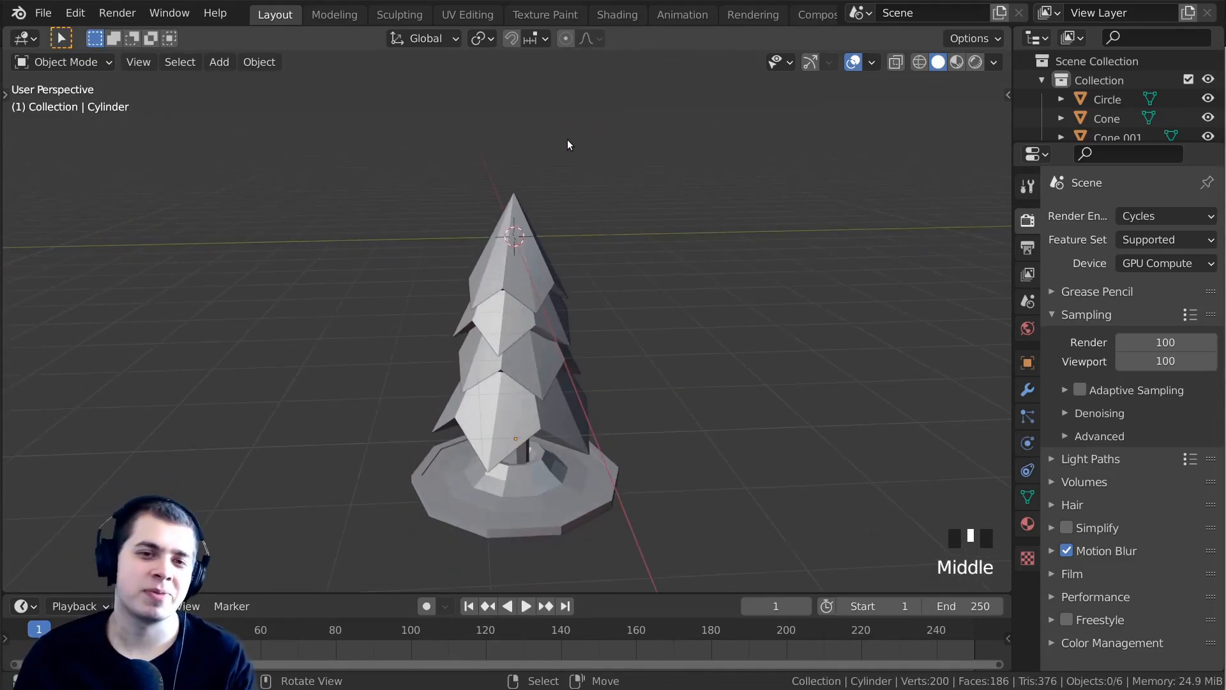
Add a circle mesh with 5 vertices.
{"action": "key", "text": "shift+a"}
{"action": "mouse_move", "coordinate": [530, 140]}
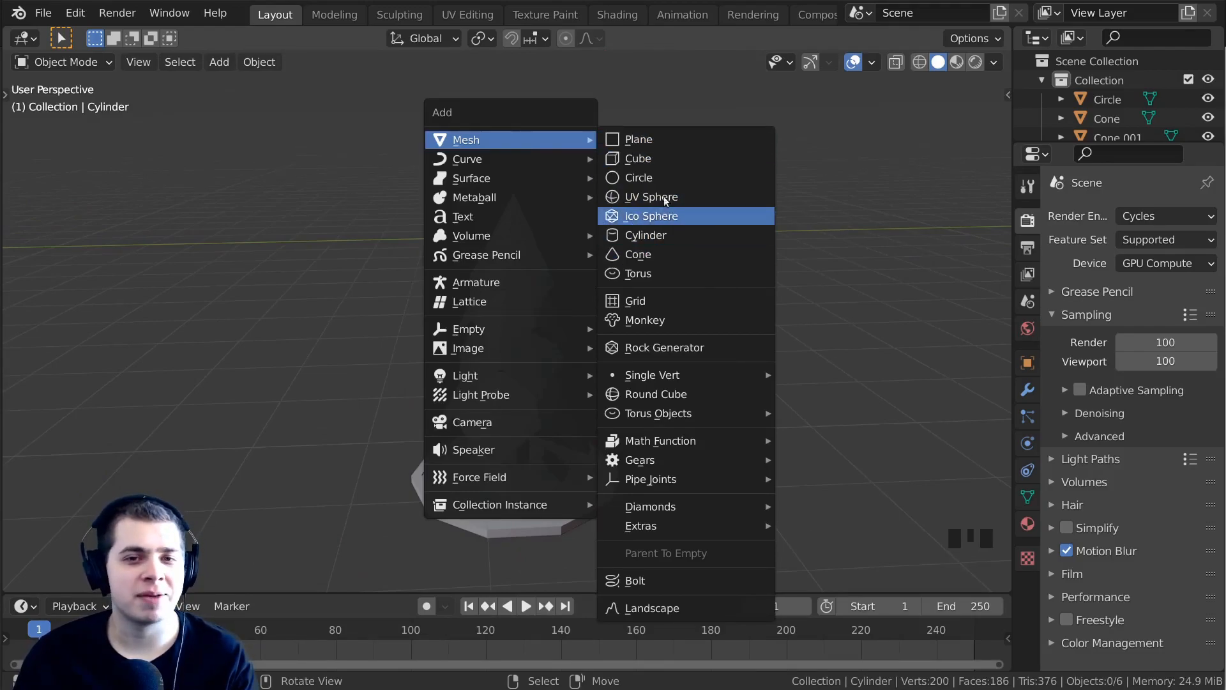
{"action": "left_click", "coordinate": [663, 179]}
{"action": "middle_click_drag", "start_coordinate": [550, 304], "coordinate": [488, 347]}
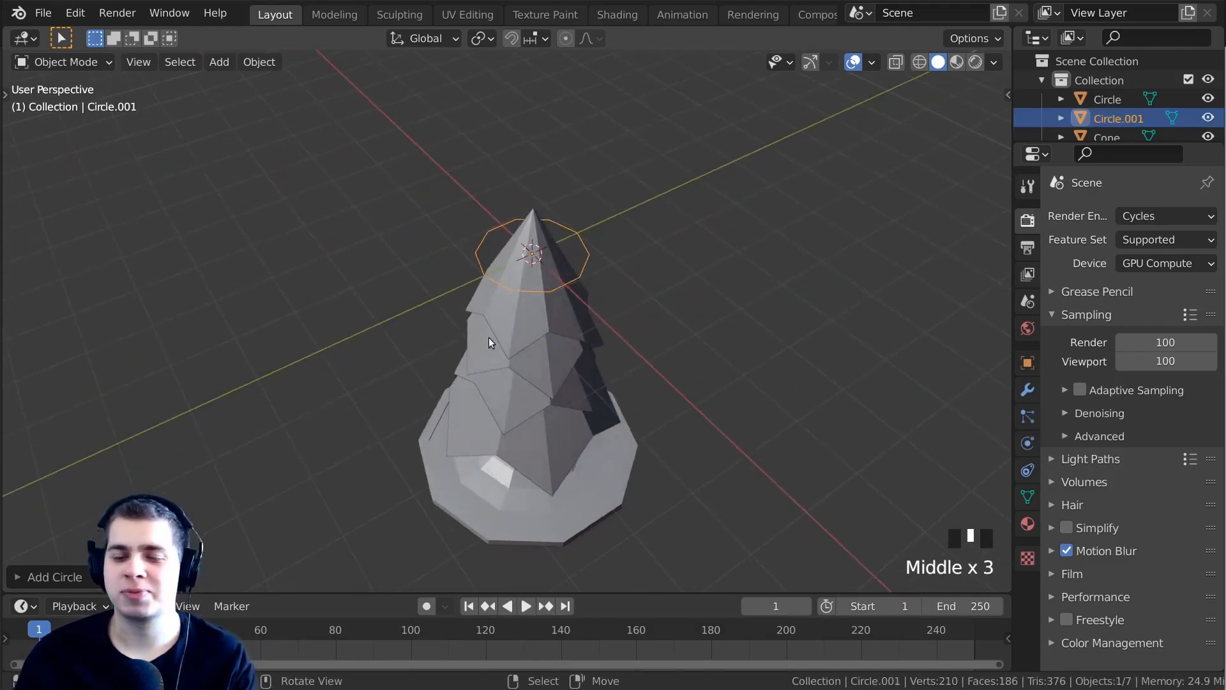
{"action": "scroll", "coordinate": [288, 503], "scroll_direction": "up", "scroll_amount": 2}
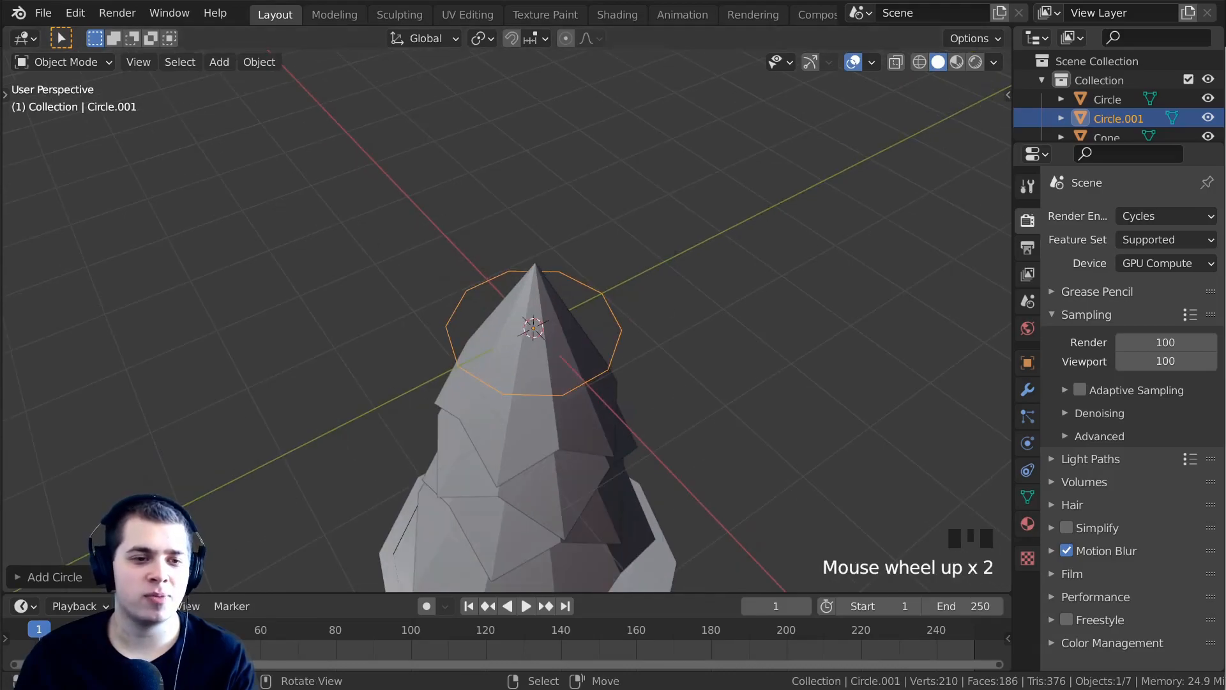
{"action": "left_click", "coordinate": [28, 577]}
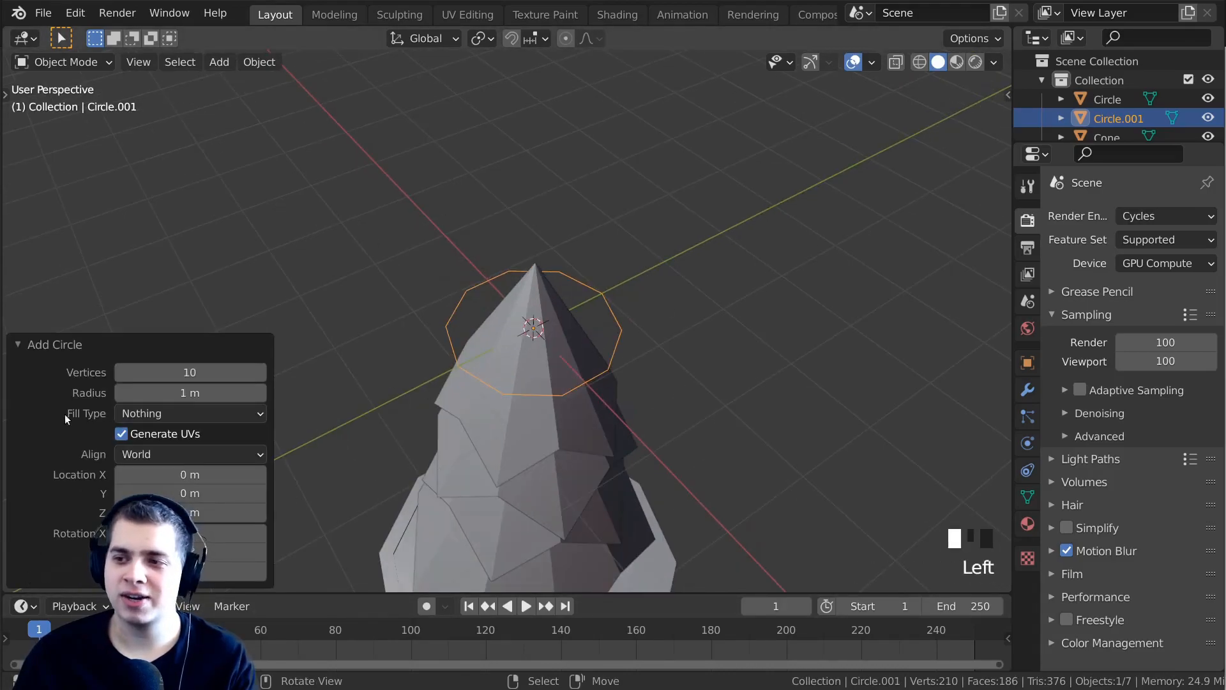
{"action": "double_click", "coordinate": [190, 371]}
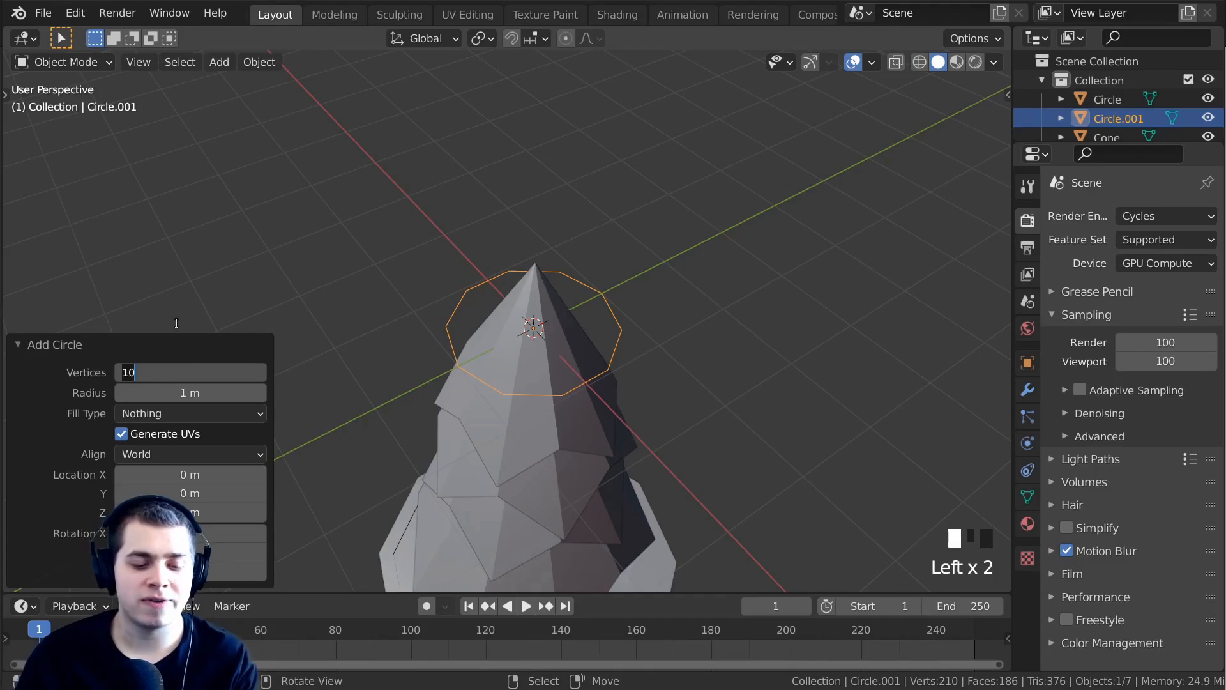
{"action": "type", "text": "5"}
{"action": "key", "text": "Return"}
Cut each of the pentagon's five edges at its midpoint with Loop Cut, working from the top view.
{"action": "key", "text": "KP_7"}
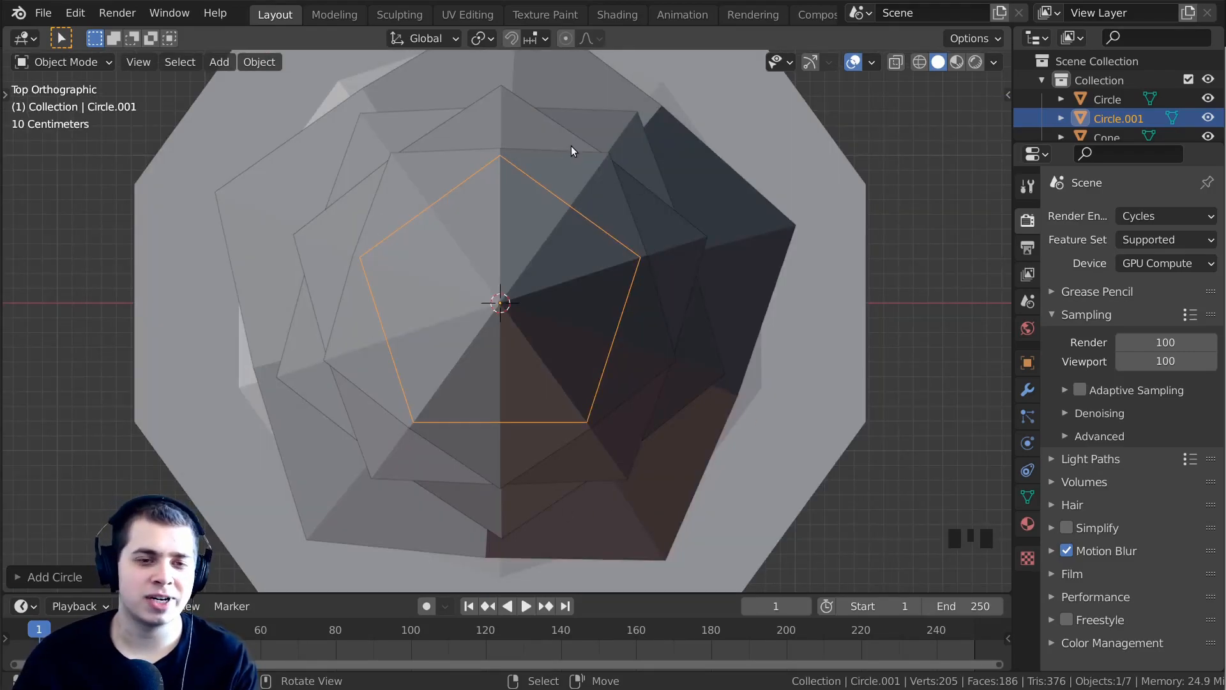
{"action": "key", "text": "Tab"}
{"action": "key", "text": "ctrl+r"}
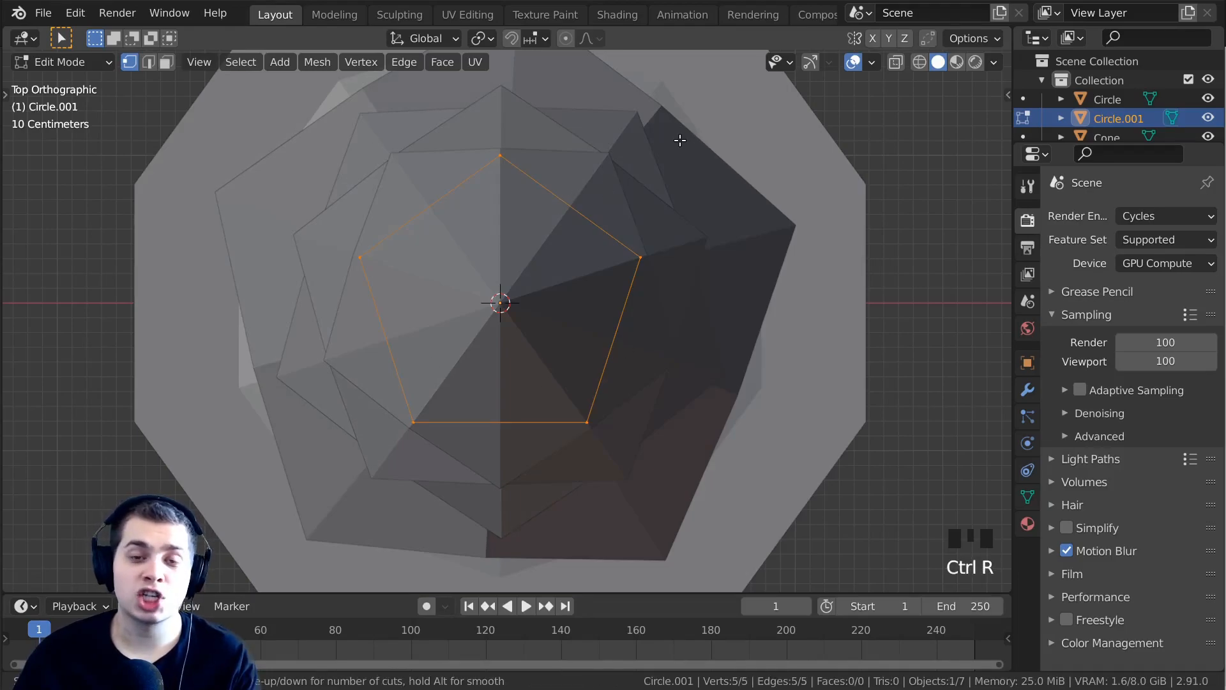
{"action": "left_click", "coordinate": [584, 201]}
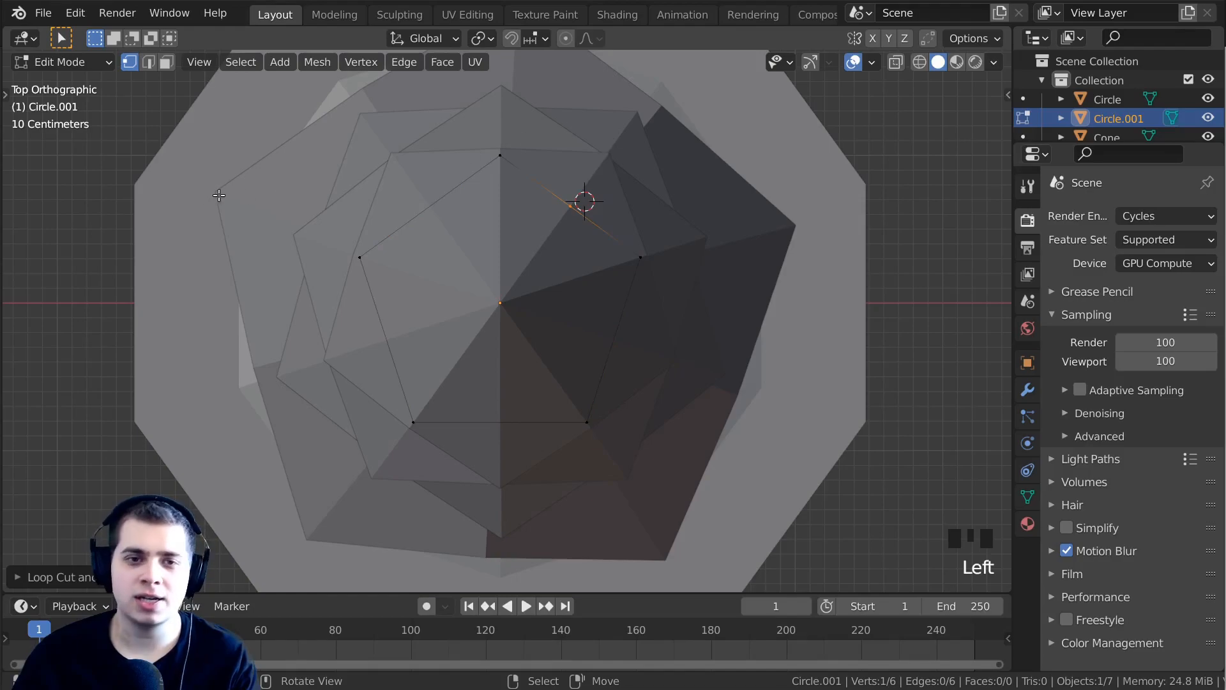
{"action": "key", "text": "ctrl+z"}
{"action": "key", "text": "ctrl+r"}
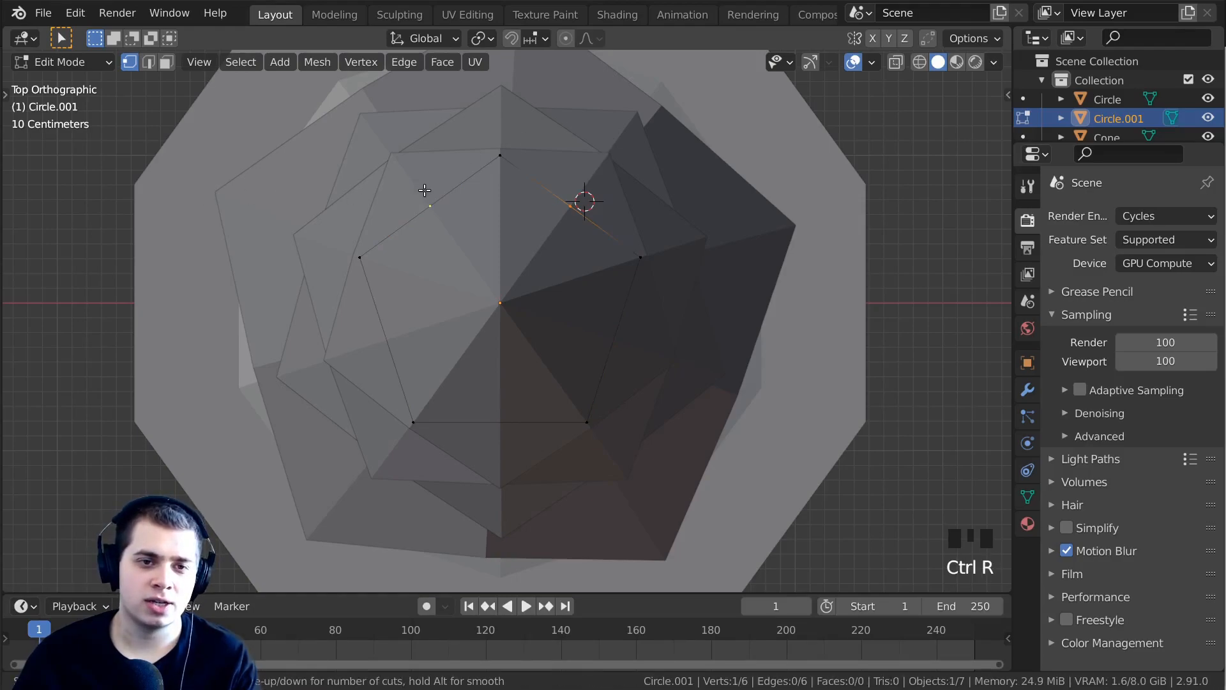
{"action": "left_click", "coordinate": [425, 190]}
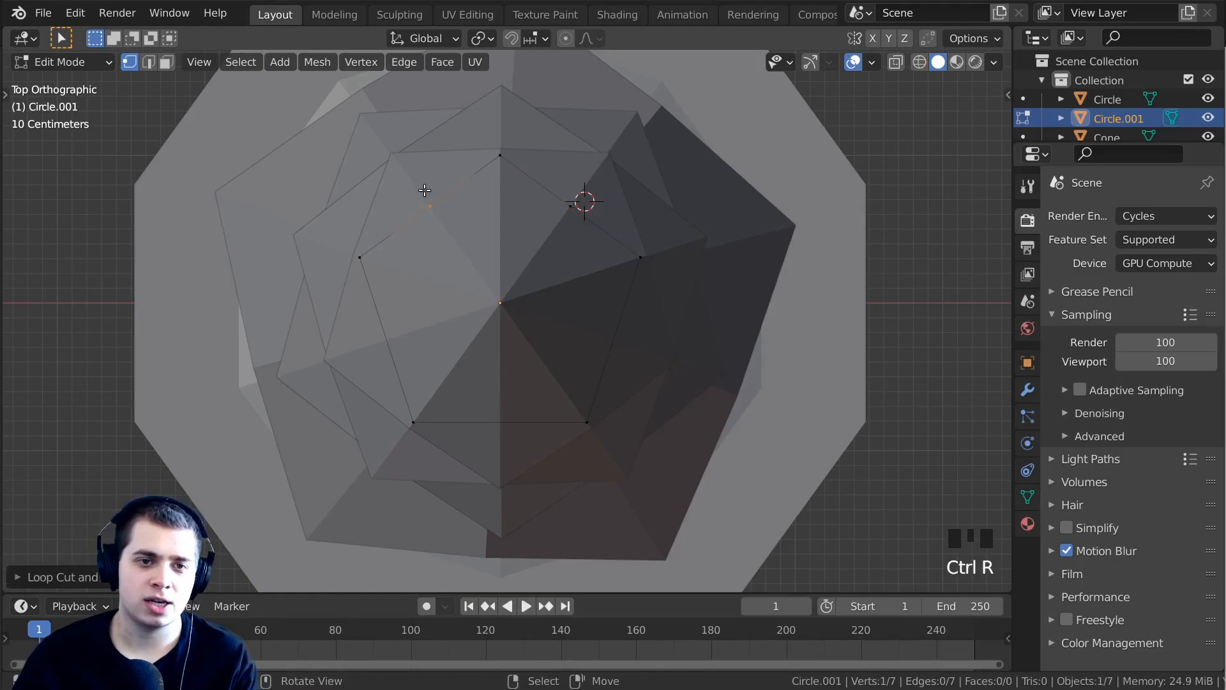
{"action": "key", "text": "ctrl+r"}
{"action": "left_click", "coordinate": [394, 335]}
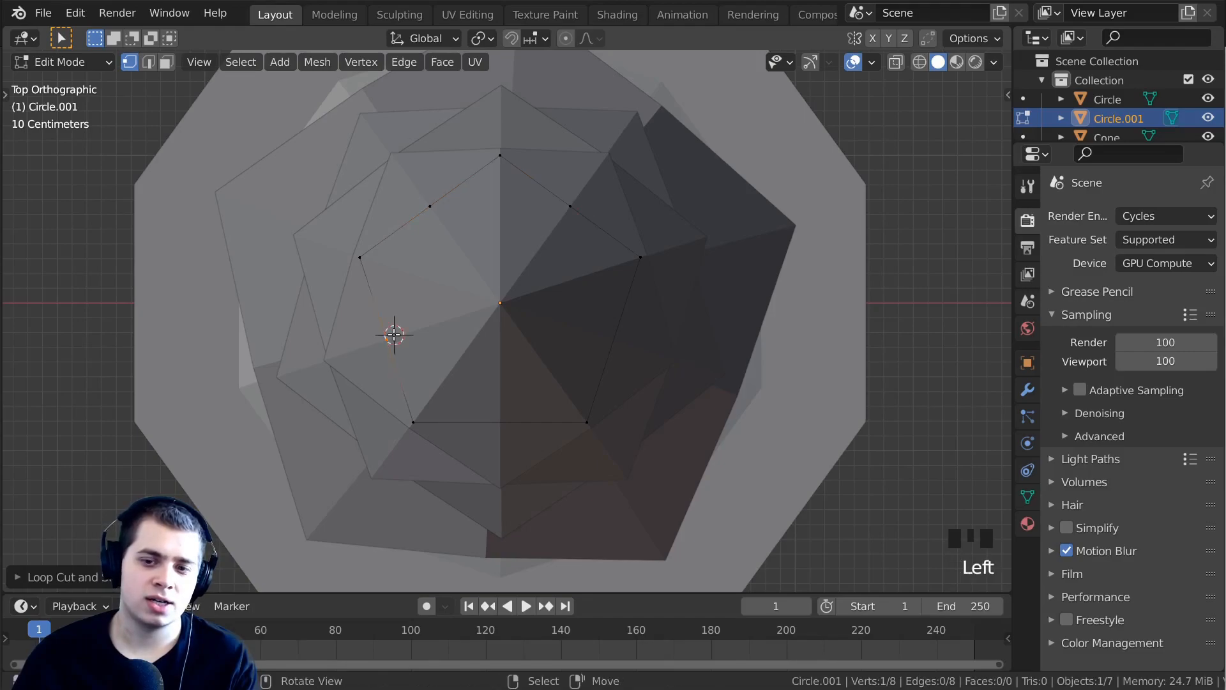
{"action": "key", "text": "ctrl+r"}
{"action": "left_click", "coordinate": [516, 421]}
{"action": "left_click", "coordinate": [516, 420]}
{"action": "key", "text": "ctrl+r"}
{"action": "left_click", "coordinate": [620, 337]}
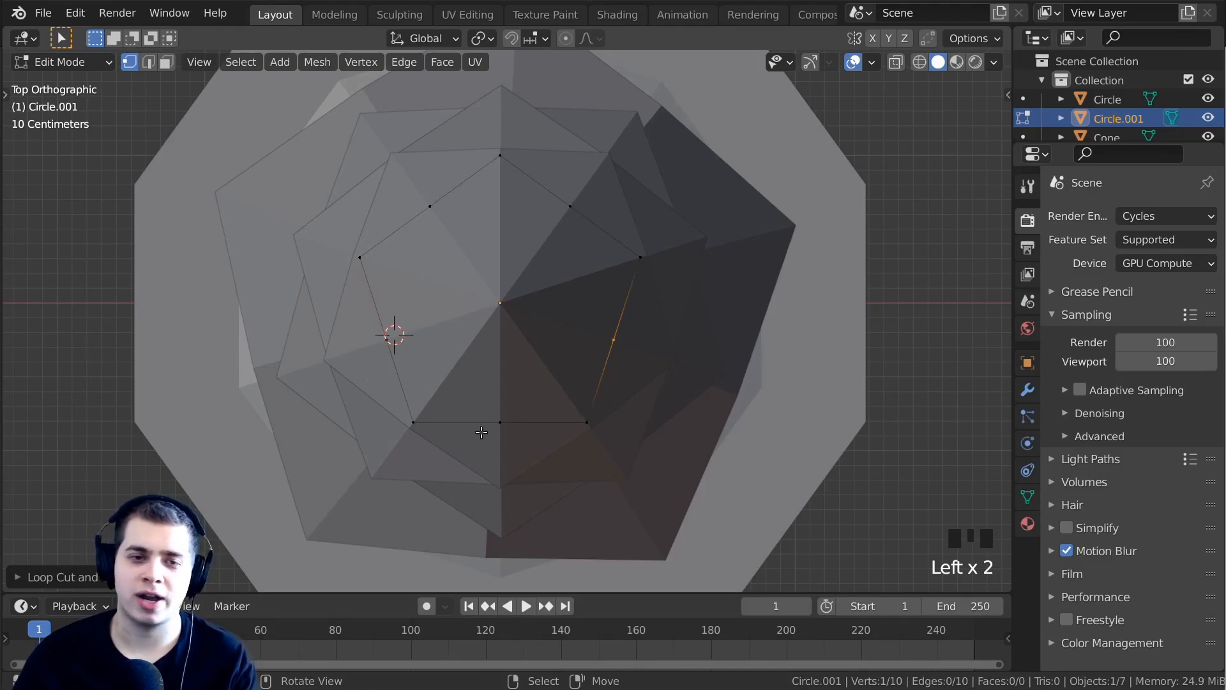
Select the five midpoint vertices and scale them inward to turn the pentagon into a star outline.
{"action": "right_click", "coordinate": [569, 203], "text": "shift"}
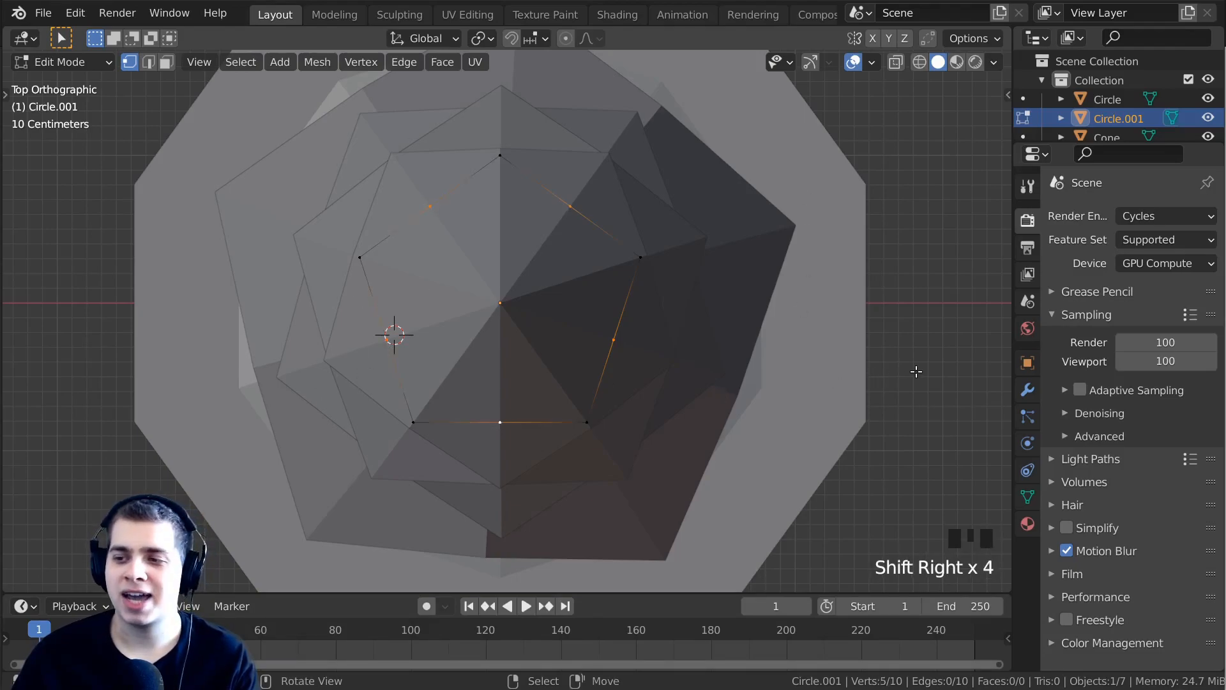
{"action": "key", "text": "s"}
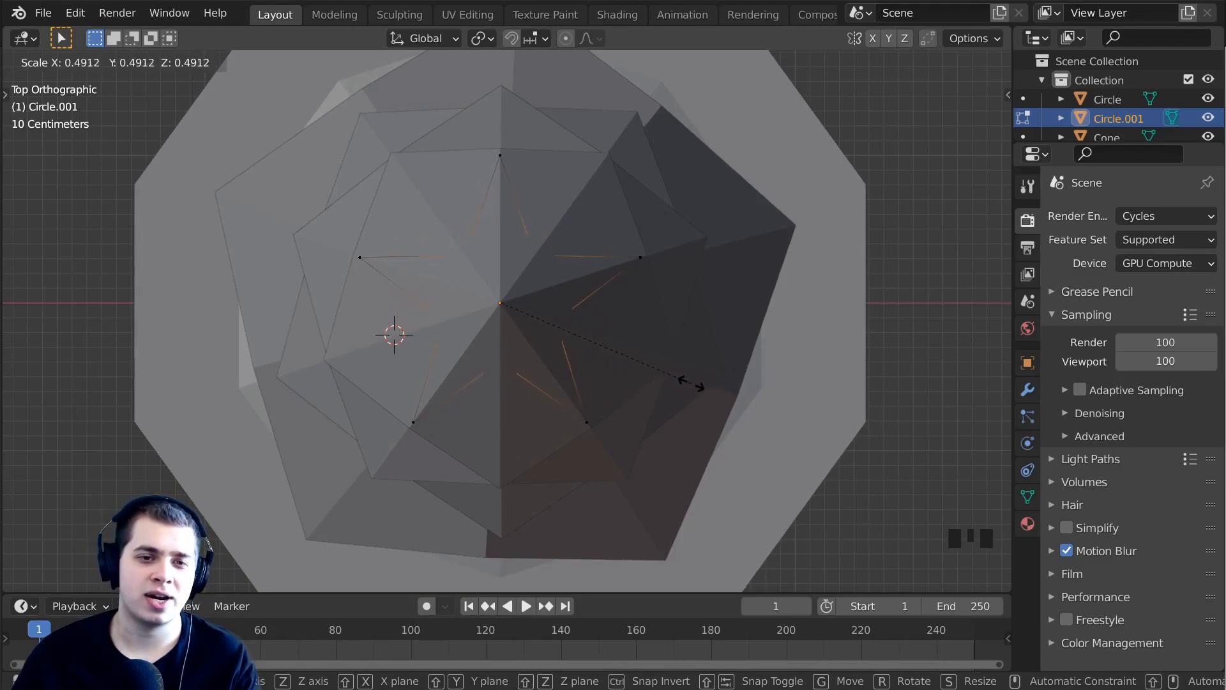
{"action": "left_click", "coordinate": [666, 383]}
Move the star outline up along Z until it sits above the treetop.
{"action": "key", "text": "Tab"}
{"action": "middle_click_drag", "start_coordinate": [638, 397], "coordinate": [665, 303]}
{"action": "scroll", "coordinate": [683, 263], "scroll_direction": "down", "scroll_amount": 2}
{"action": "scroll", "coordinate": [691, 259], "scroll_direction": "down", "scroll_amount": 3}
{"action": "key", "text": "g"}
{"action": "key", "text": "z"}
{"action": "left_click", "coordinate": [748, 158]}
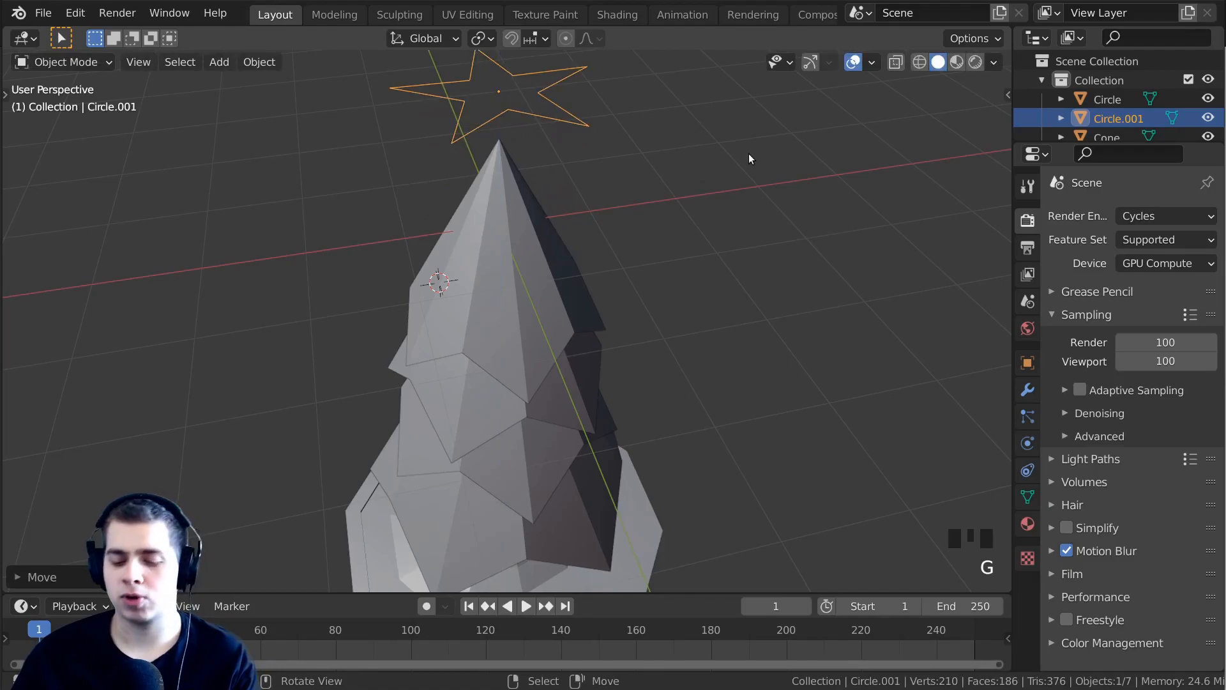
Scale the star's five inner vertices slightly outward in the top view to make its points broader.
{"action": "key", "text": "KP_7"}
{"action": "key", "text": "Tab"}
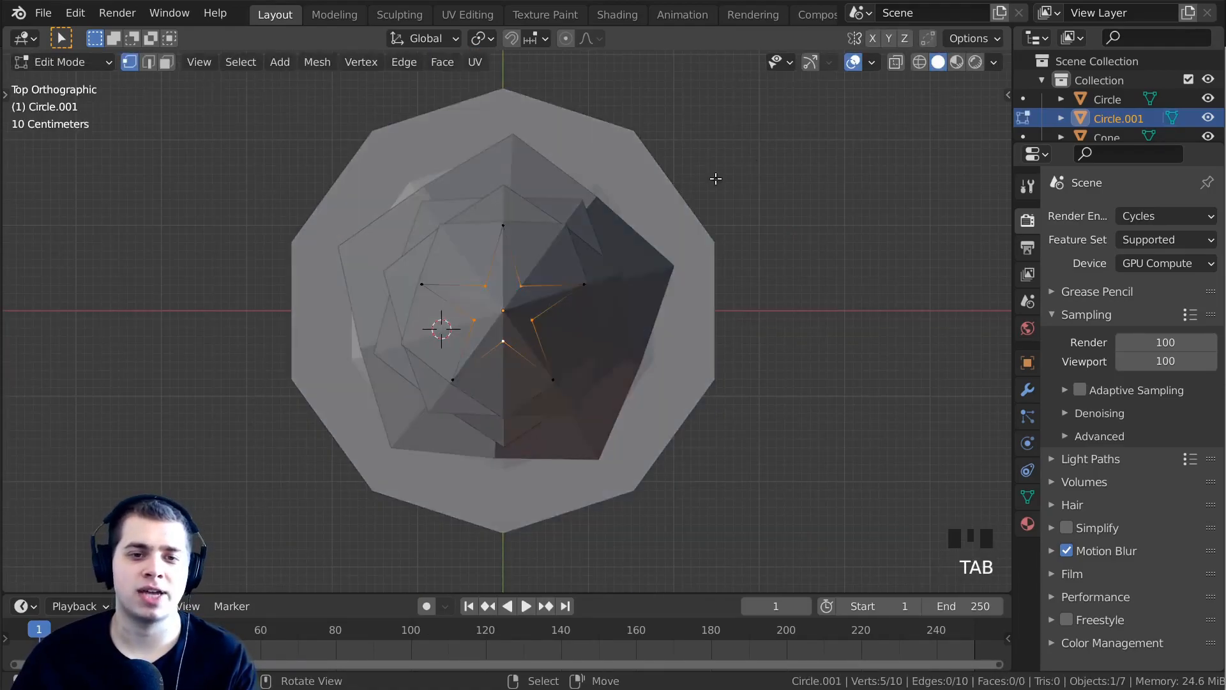
{"action": "scroll", "coordinate": [465, 418], "scroll_direction": "up", "scroll_amount": 2}
{"action": "middle_click_drag", "start_coordinate": [572, 291], "coordinate": [574, 314], "text": "shift"}
{"action": "scroll", "coordinate": [575, 315], "scroll_direction": "up", "scroll_amount": 2}
{"action": "key", "text": "s"}
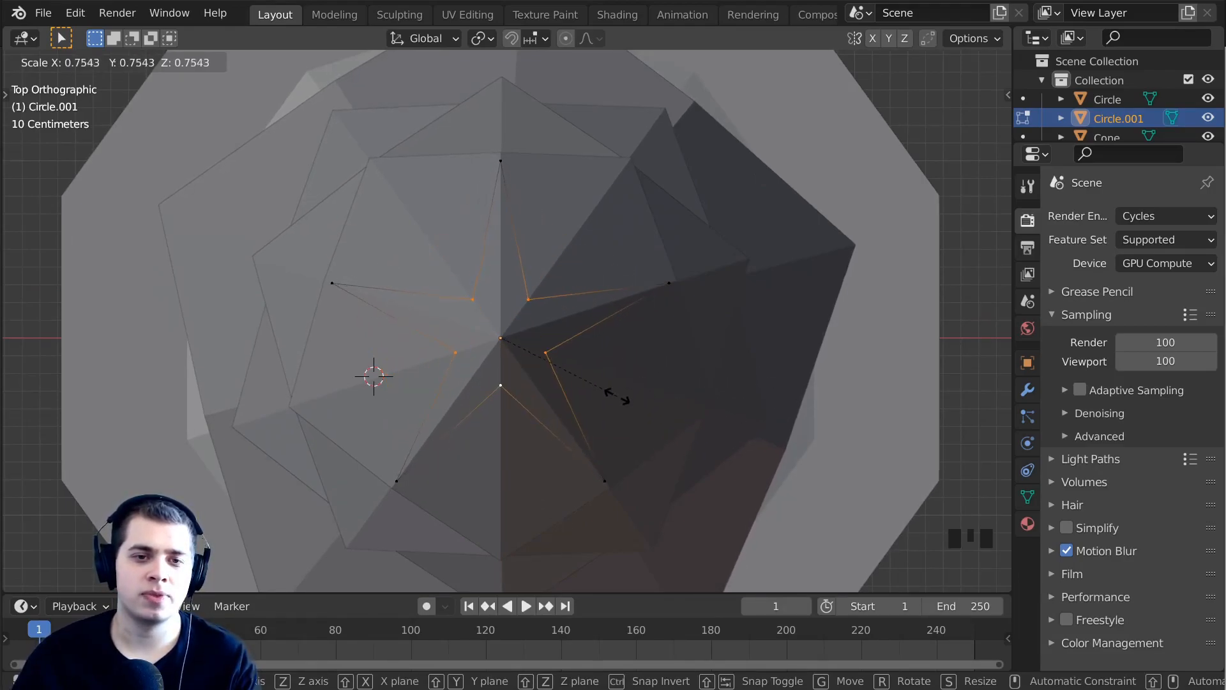
{"action": "left_click", "coordinate": [705, 415]}
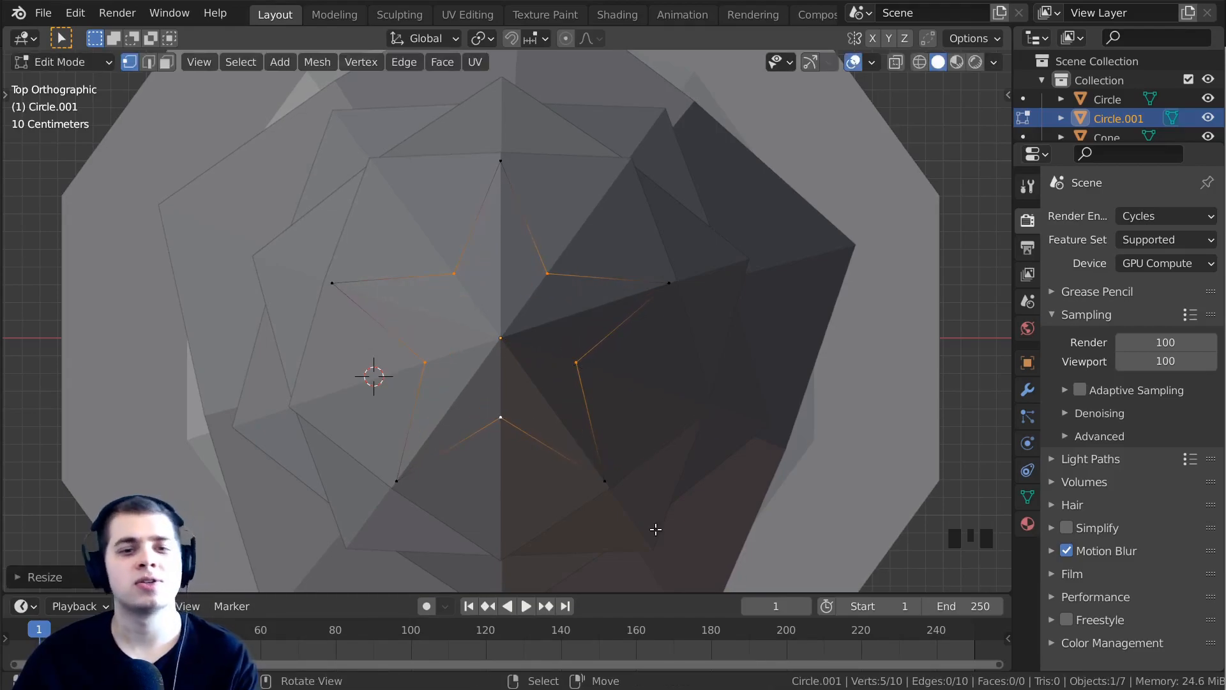
Fill the star's lower-right point with a triangular face between its tip and the two adjacent inner vertices.
{"action": "right_click", "coordinate": [578, 364]}
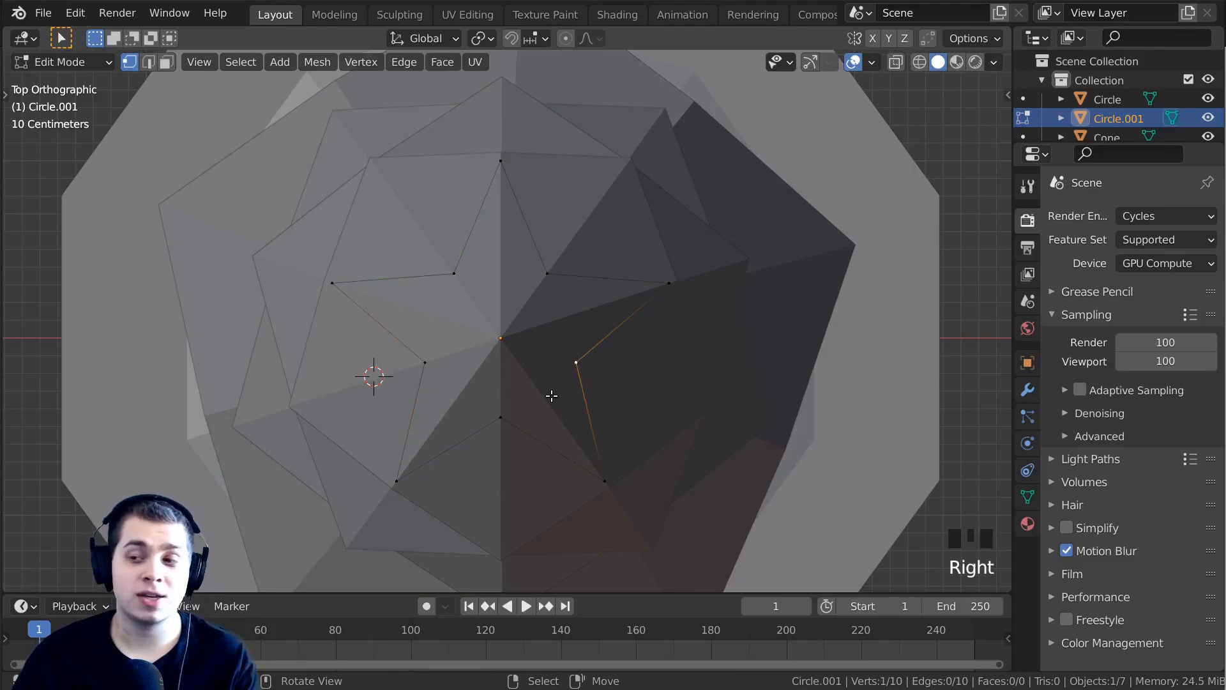
{"action": "right_click", "coordinate": [605, 476], "text": "shift"}
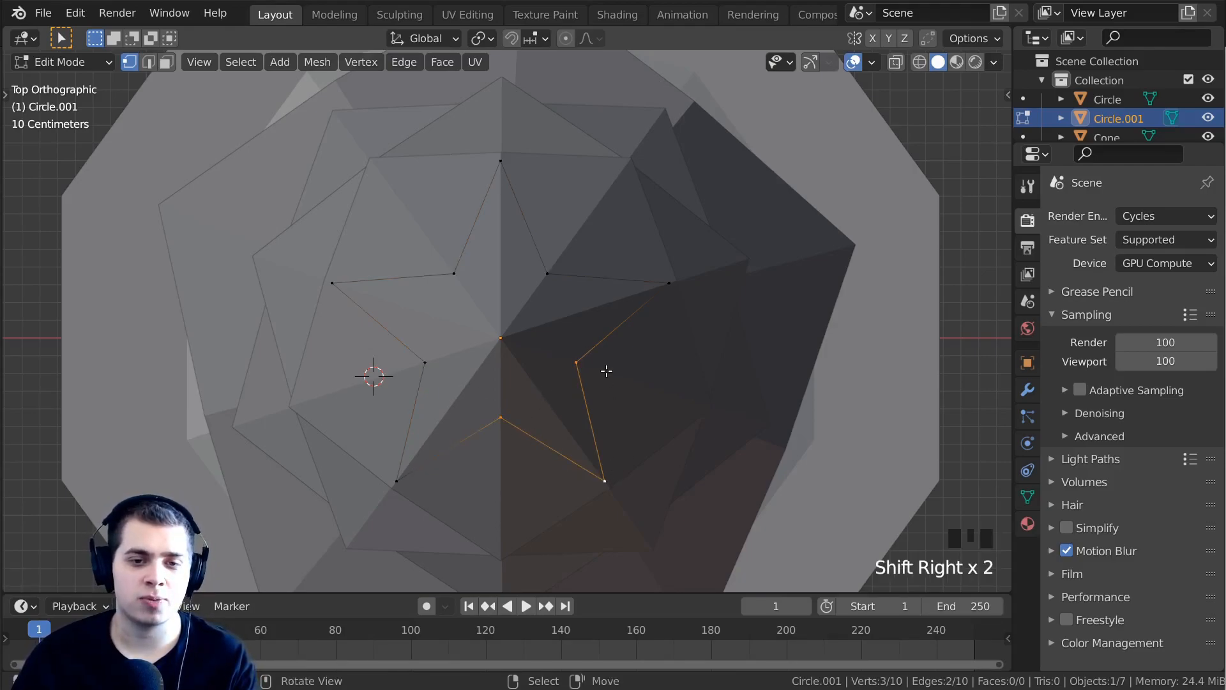
{"action": "key", "text": "f"}
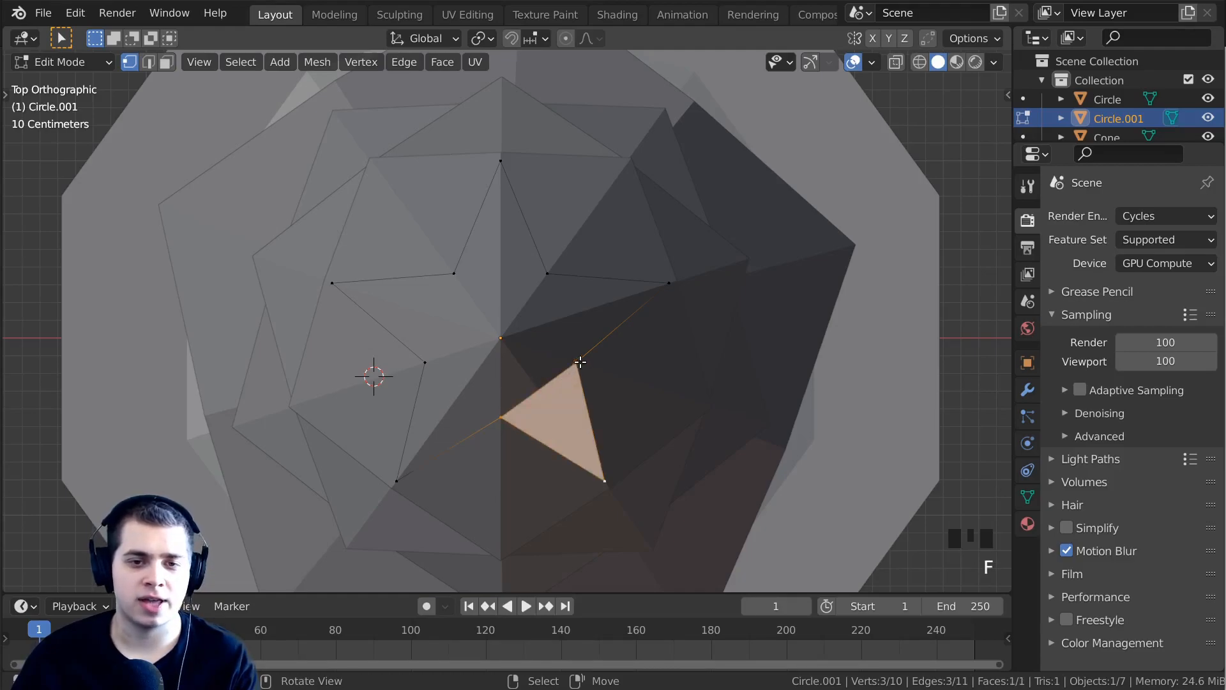
Fill the star's four remaining points with triangular faces, each between its tip and the two adjacent inner vertices.
{"action": "right_click", "coordinate": [673, 286], "text": "shift"}
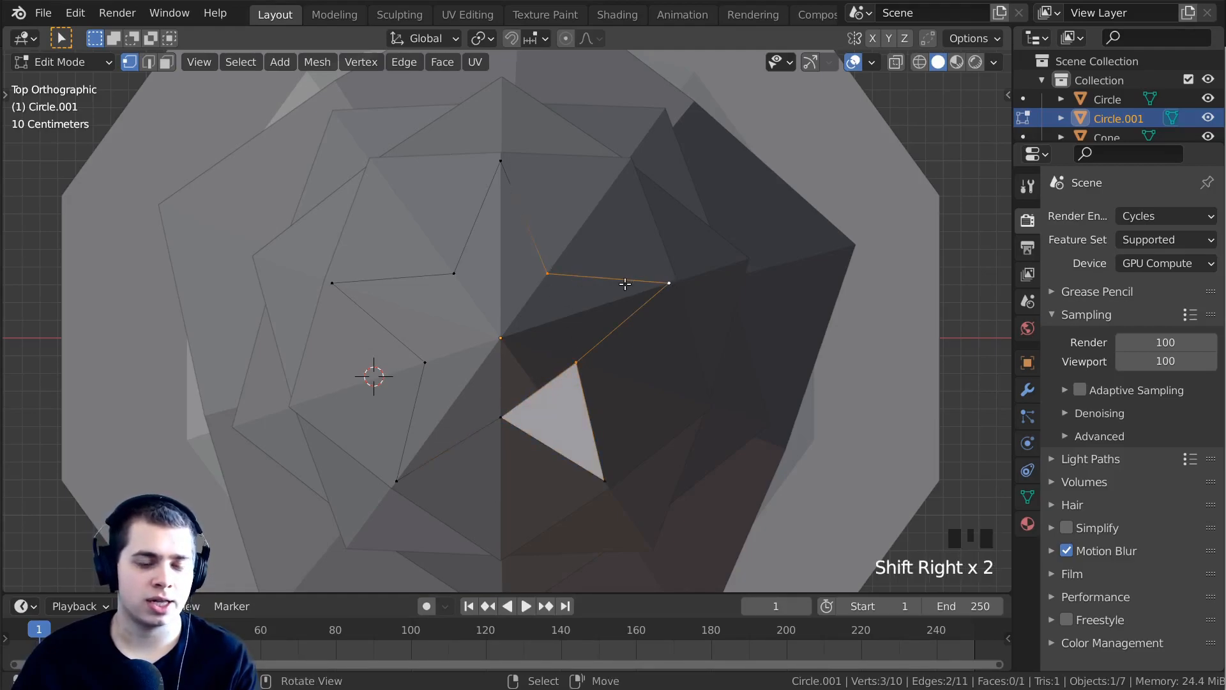
{"action": "key", "text": "f"}
{"action": "right_click", "coordinate": [542, 276]}
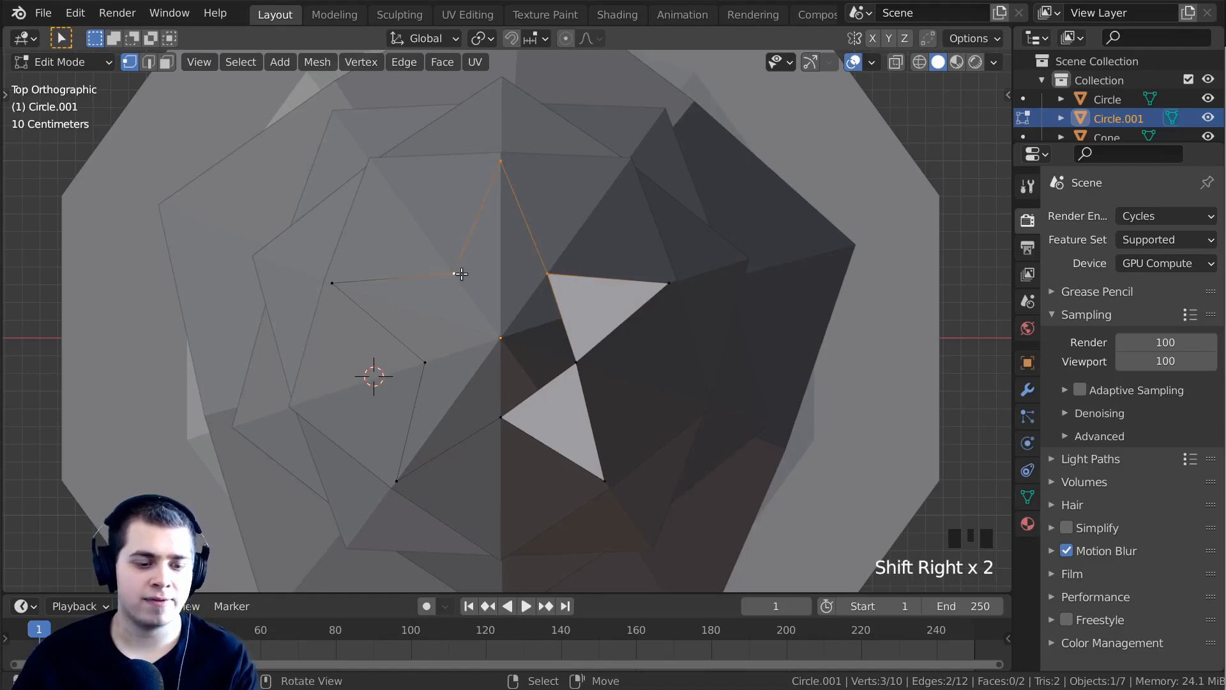
{"action": "key", "text": "f"}
{"action": "key", "text": "f"}
{"action": "right_click", "coordinate": [486, 423], "text": "shift"}
{"action": "key", "text": "f"}
Fill the star's central pentagon with a face between the five inner vertices, leaving nothing selected.
{"action": "right_click", "coordinate": [424, 352]}
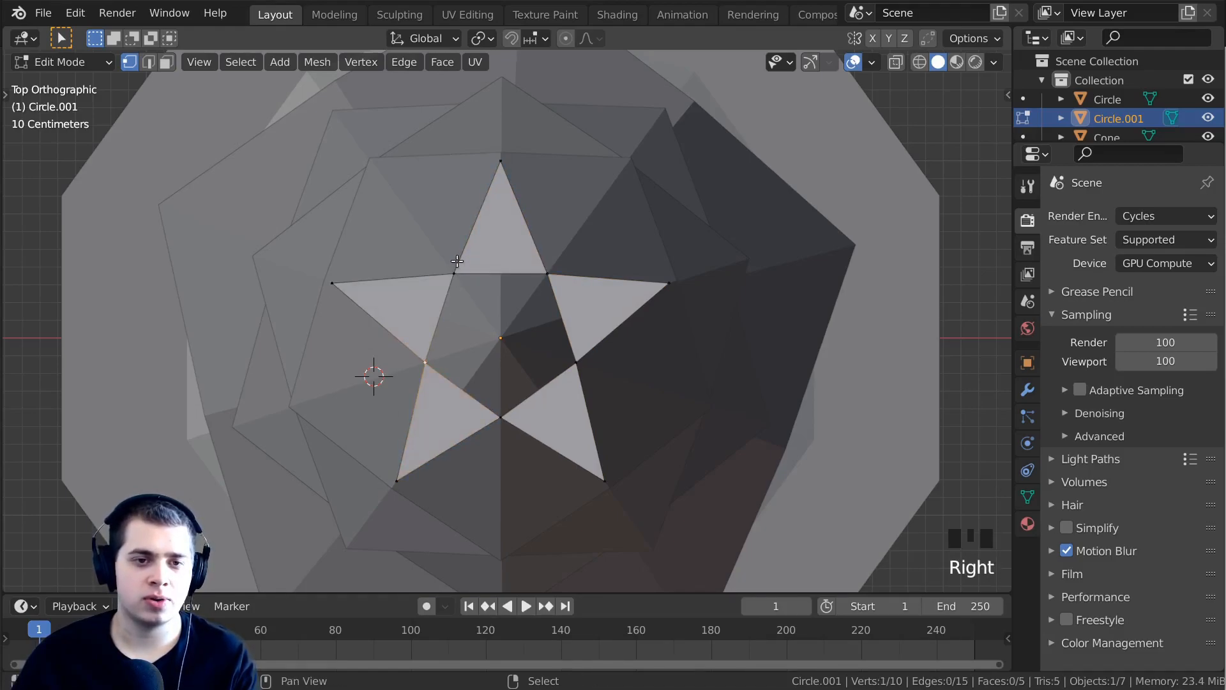
{"action": "right_click", "coordinate": [559, 278], "text": "shift"}
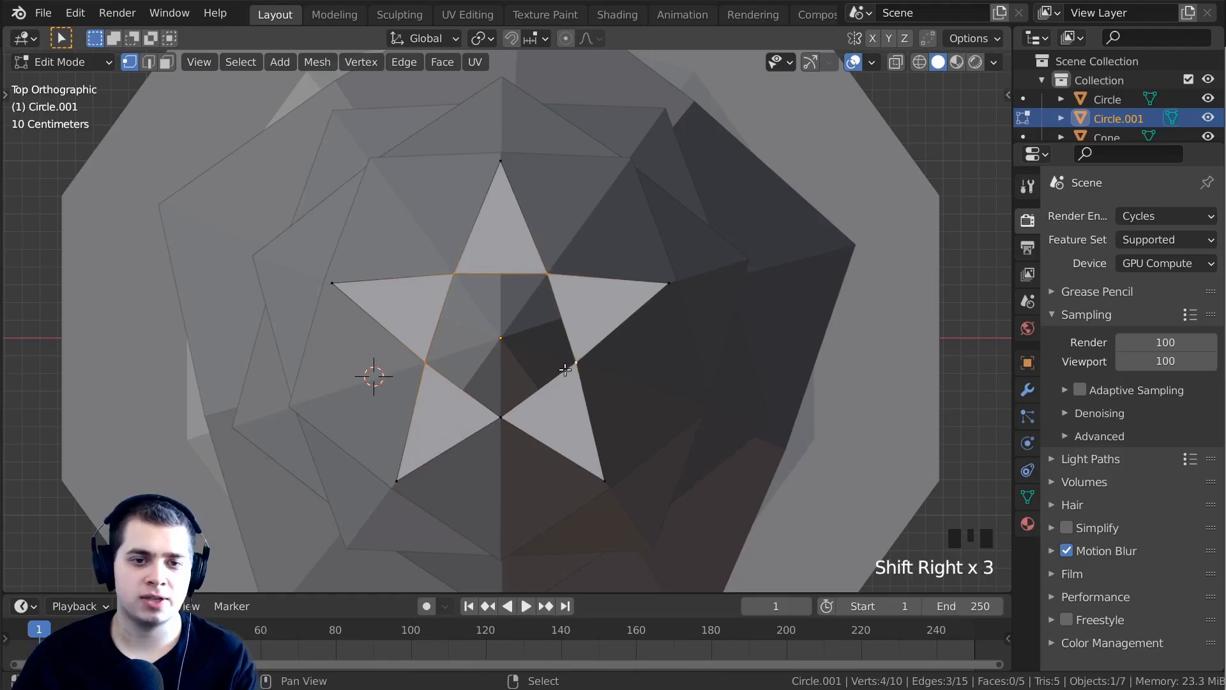
{"action": "key", "text": "f"}
{"action": "scroll", "coordinate": [496, 389], "scroll_direction": "down", "scroll_amount": 2}
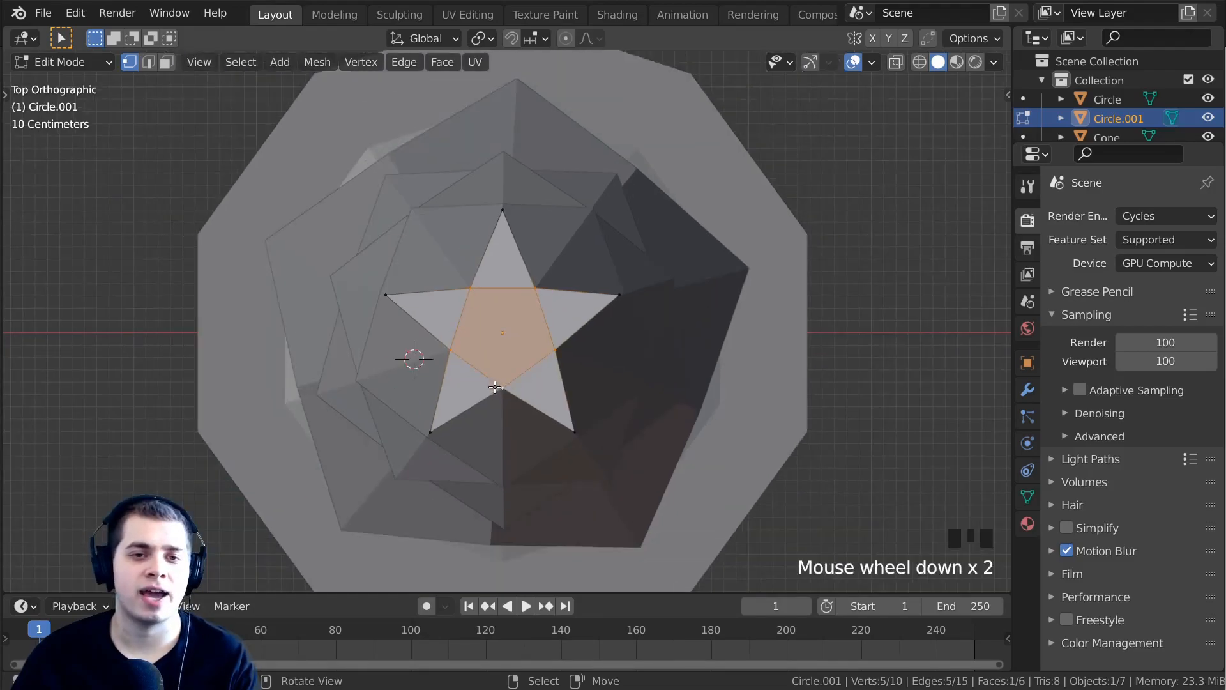
{"action": "key", "text": "KP_Decimal"}
{"action": "key", "text": "alt+a"}
Extrude all faces of the flat star slightly downward to give it thickness.
{"action": "middle_click_drag", "start_coordinate": [492, 377], "coordinate": [707, 289]}
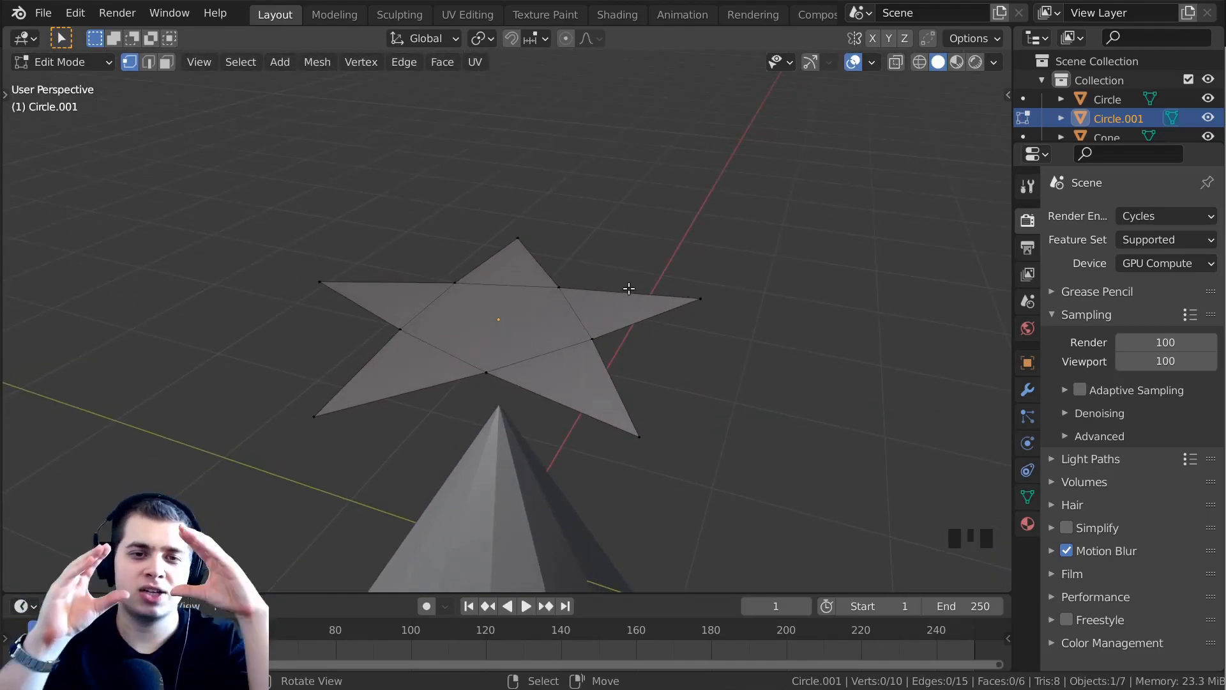
{"action": "middle_click_drag", "start_coordinate": [643, 407], "coordinate": [699, 256]}
{"action": "key", "text": "a"}
{"action": "key", "text": "e"}
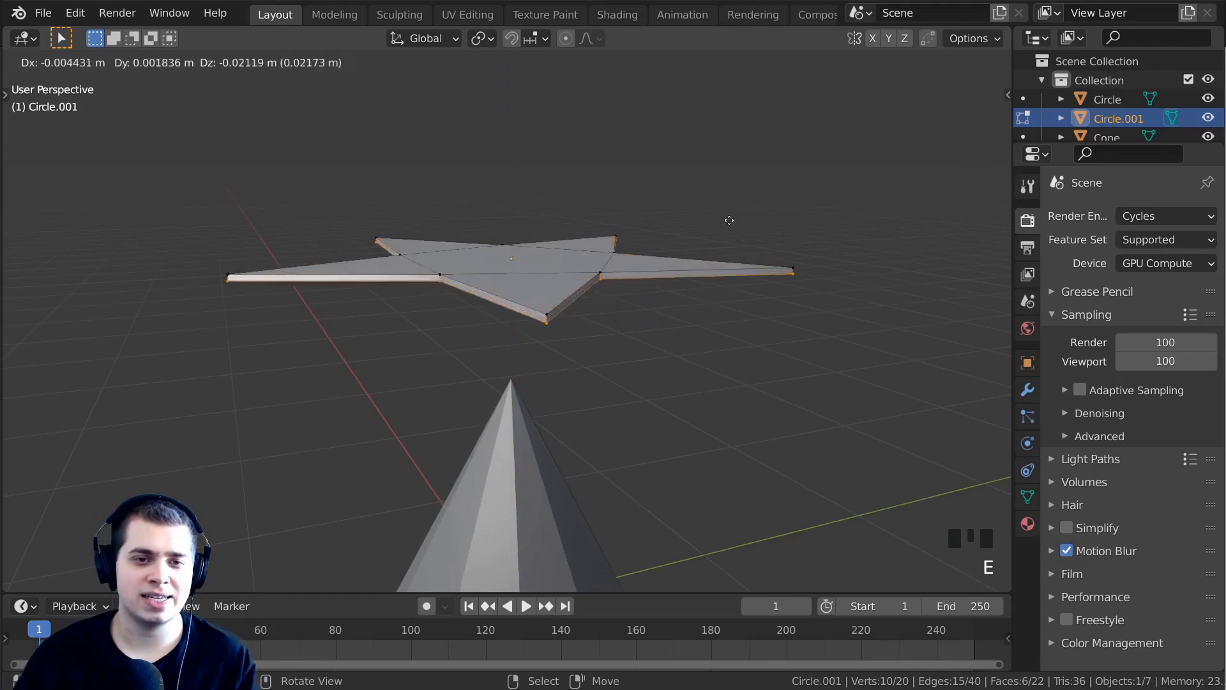
{"action": "left_click", "coordinate": [725, 261]}
Move the extruded underside of the star along Z to make the star thick, ending just above the treetop.
{"action": "middle_click_drag", "start_coordinate": [725, 261], "coordinate": [460, 268]}
{"action": "key", "text": "g"}
{"action": "key", "text": "z"}
{"action": "left_click", "coordinate": [733, 298]}
{"action": "scroll", "coordinate": [547, 274], "scroll_direction": "down", "scroll_amount": 4}
{"action": "scroll", "coordinate": [586, 262], "scroll_direction": "up", "scroll_amount": 3}
{"action": "key", "text": "g"}
{"action": "key", "text": "z"}
{"action": "left_click", "coordinate": [585, 276]}
{"action": "scroll", "coordinate": [479, 328], "scroll_direction": "down", "scroll_amount": 1}
{"action": "middle_click_drag", "start_coordinate": [479, 328], "coordinate": [569, 310]}
{"action": "scroll", "coordinate": [461, 268], "scroll_direction": "up", "scroll_amount": 2}
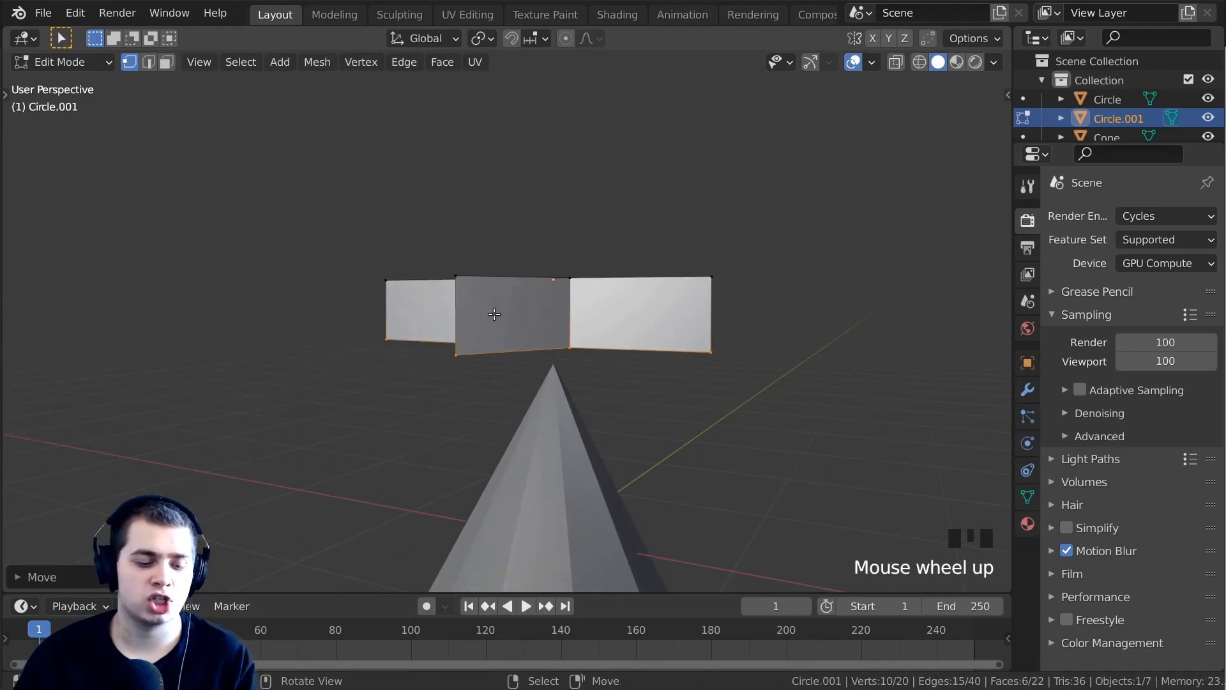
Add one centered edge loop around the side walls of the star, halfway through its thickness.
{"action": "key", "text": "ctrl+r"}
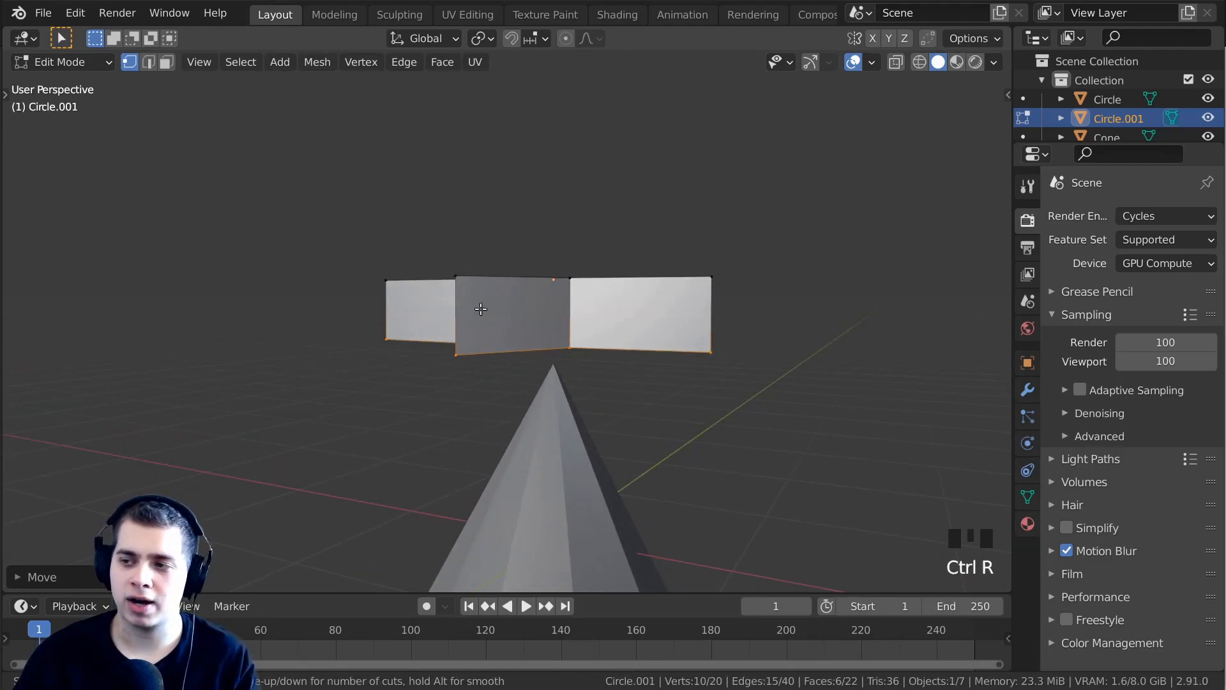
{"action": "left_click", "coordinate": [454, 307]}
{"action": "right_click", "coordinate": [520, 241]}
{"action": "middle_click_drag", "start_coordinate": [519, 241], "coordinate": [713, 351]}
{"action": "scroll", "coordinate": [571, 266], "scroll_direction": "up", "scroll_amount": 1}
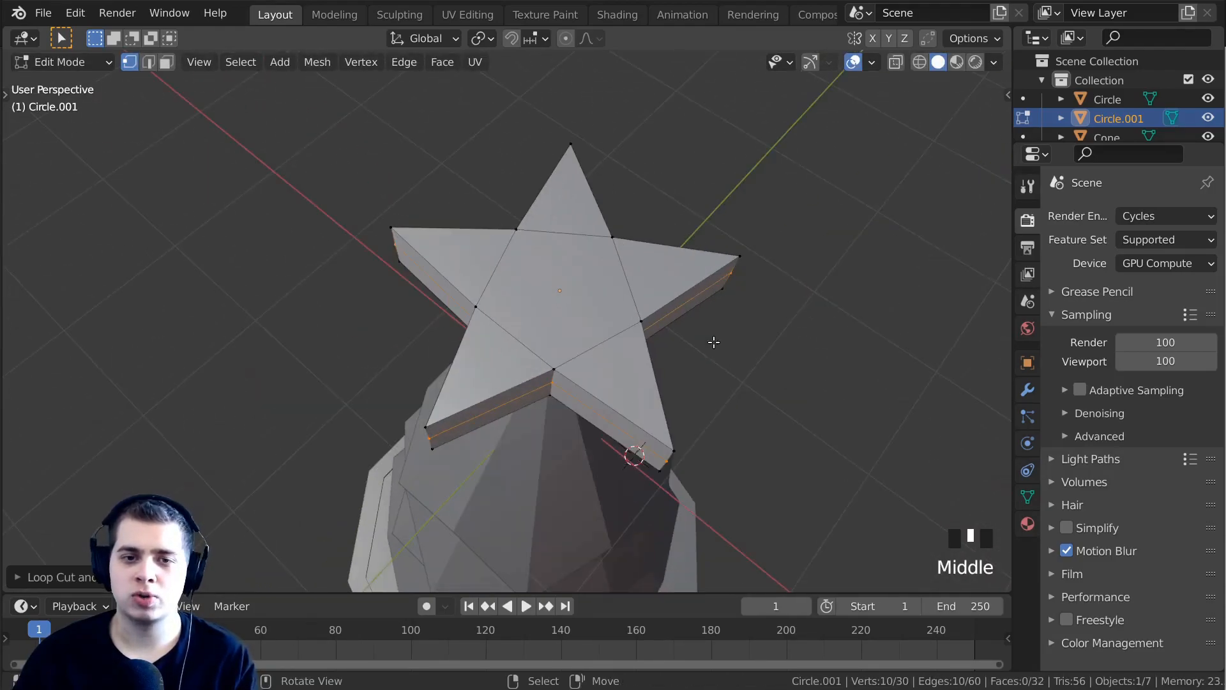
{"action": "scroll", "coordinate": [548, 274], "scroll_direction": "down", "scroll_amount": 2}
{"action": "middle_click_drag", "start_coordinate": [570, 302], "coordinate": [669, 268]}
{"action": "scroll", "coordinate": [635, 260], "scroll_direction": "up", "scroll_amount": 2}
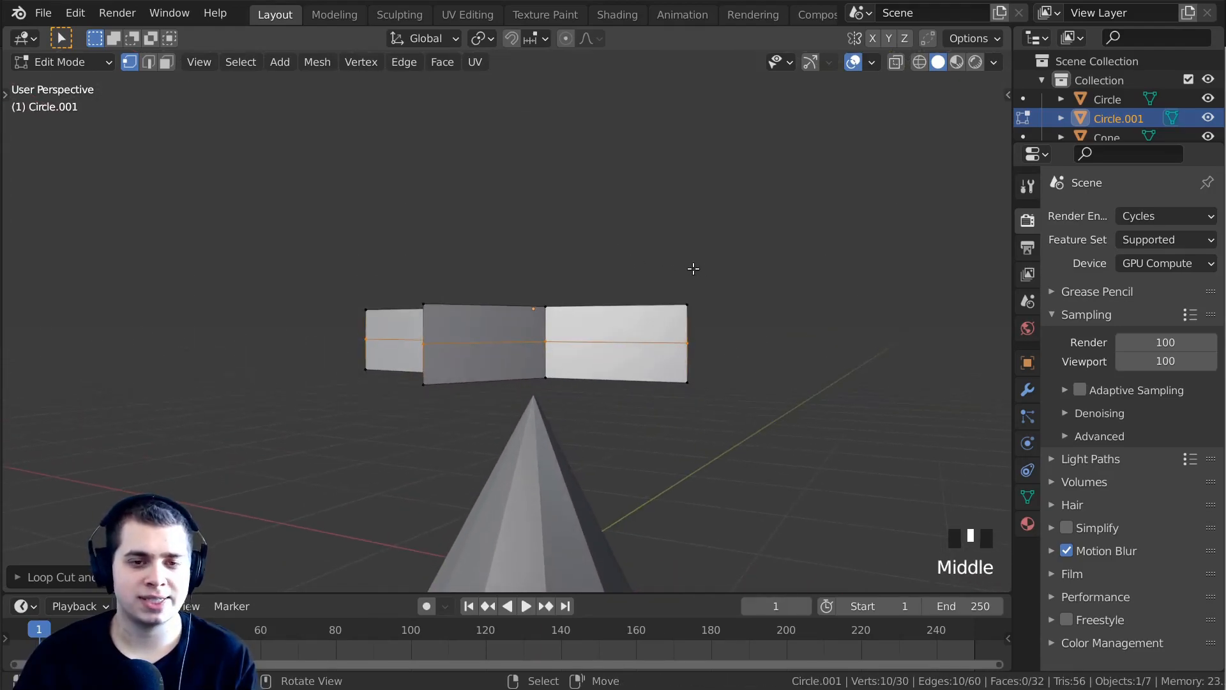
Select all of the star's top vertices in the front wireframe view and scale them to 0 to form a peak.
{"action": "key", "text": "shift+z"}
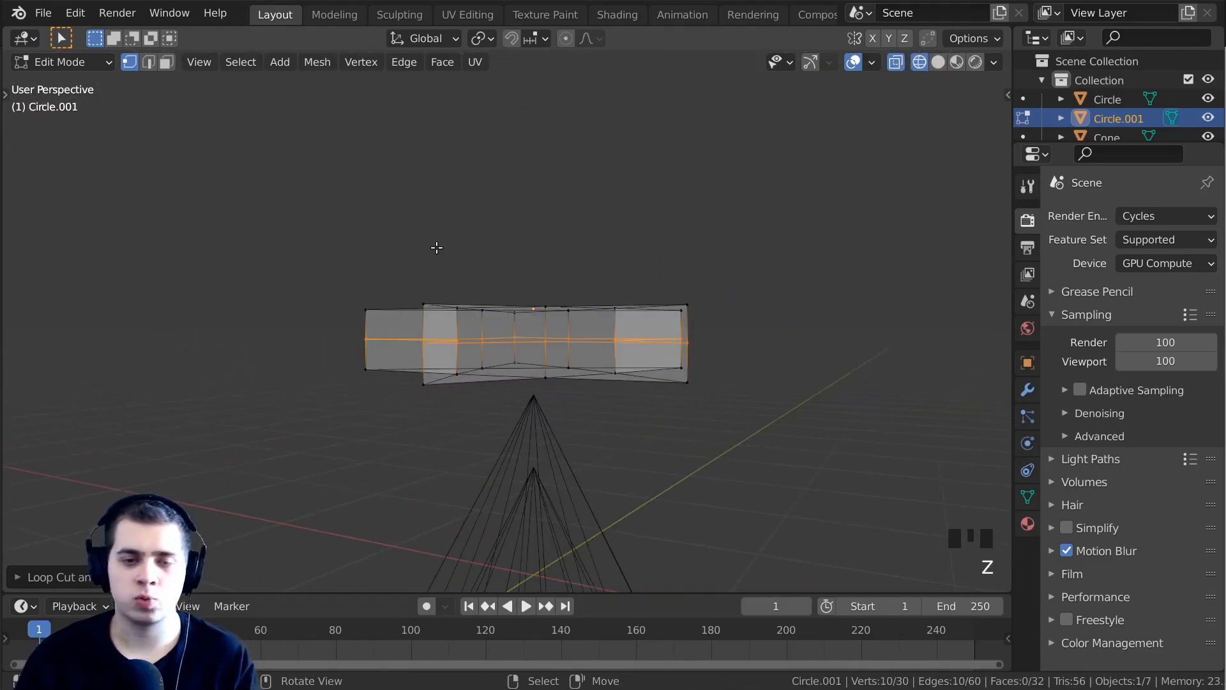
{"action": "key", "text": "KP_1"}
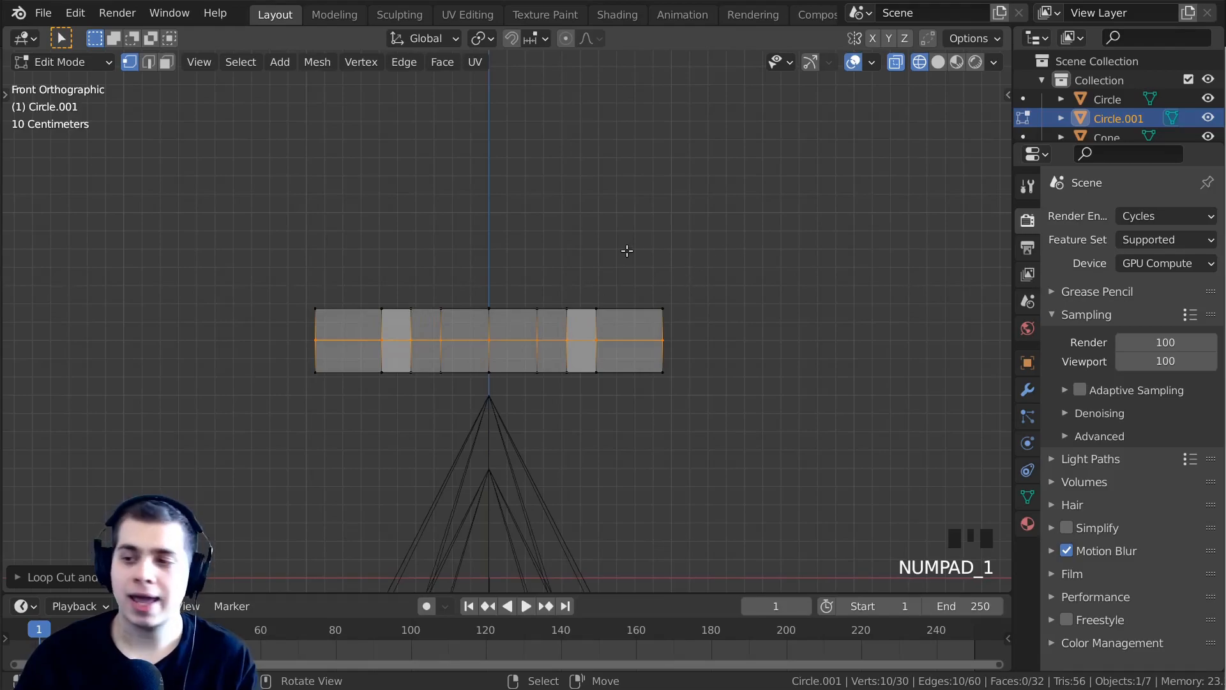
{"action": "key", "text": "alt+a"}
{"action": "key", "text": "b"}
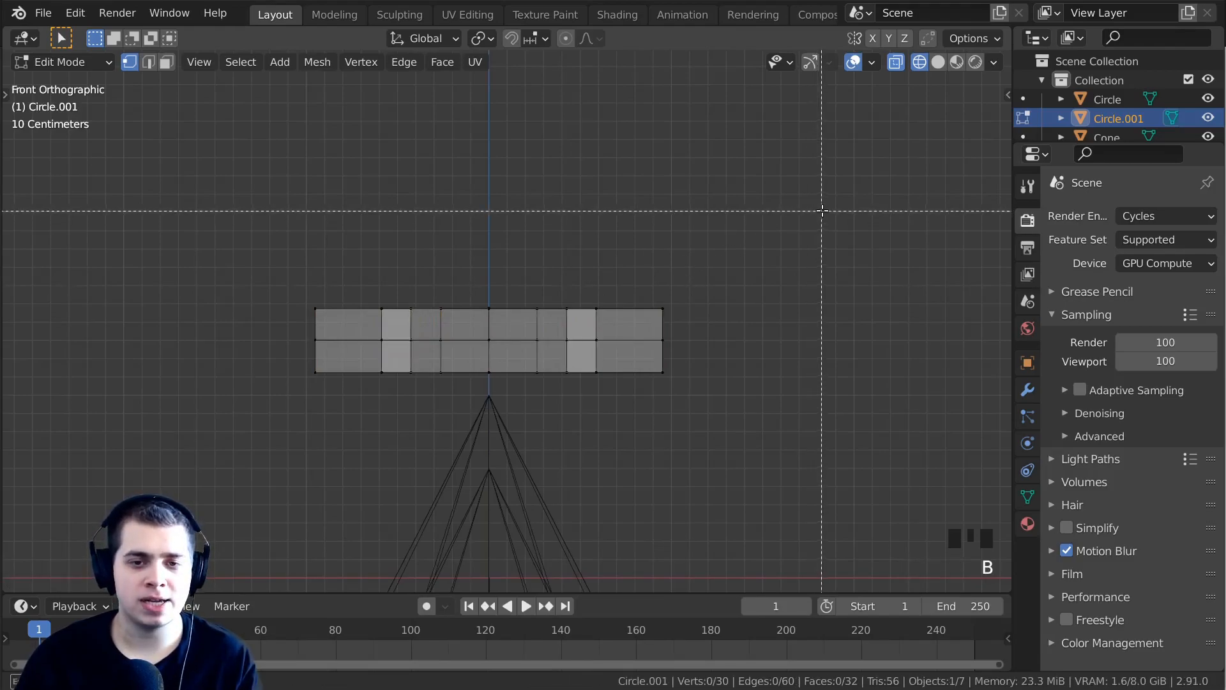
{"action": "left_click_drag", "start_coordinate": [803, 212], "coordinate": [275, 314]}
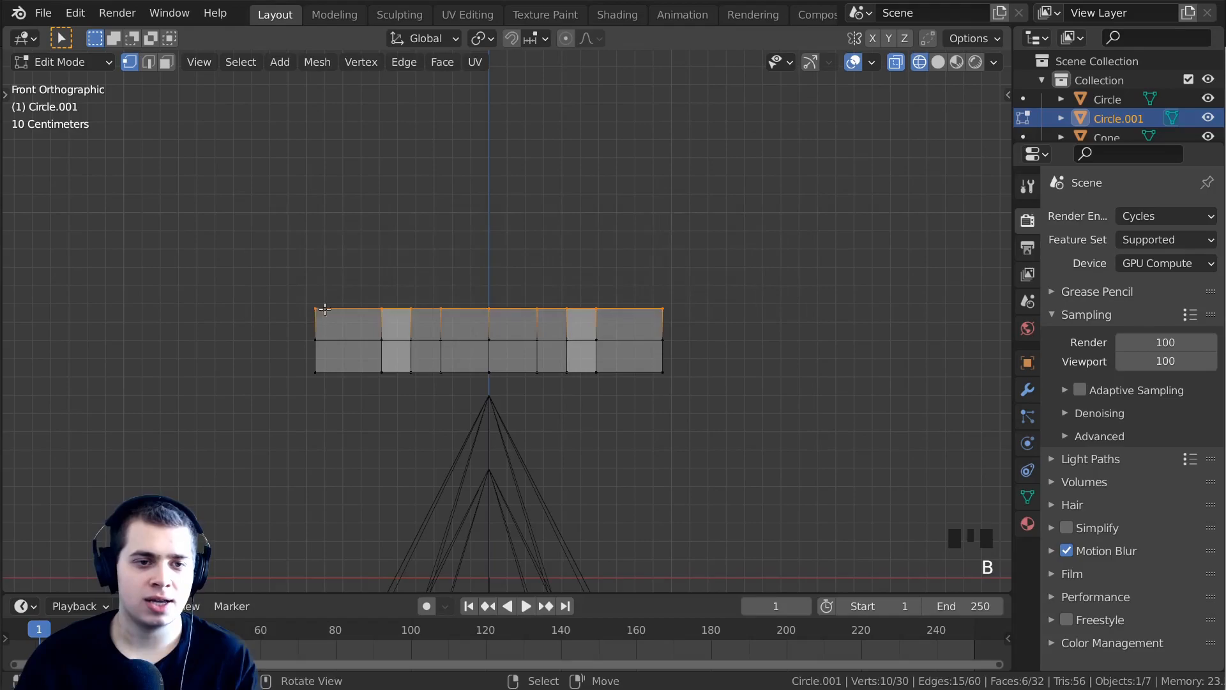
{"action": "type", "text": "s"}
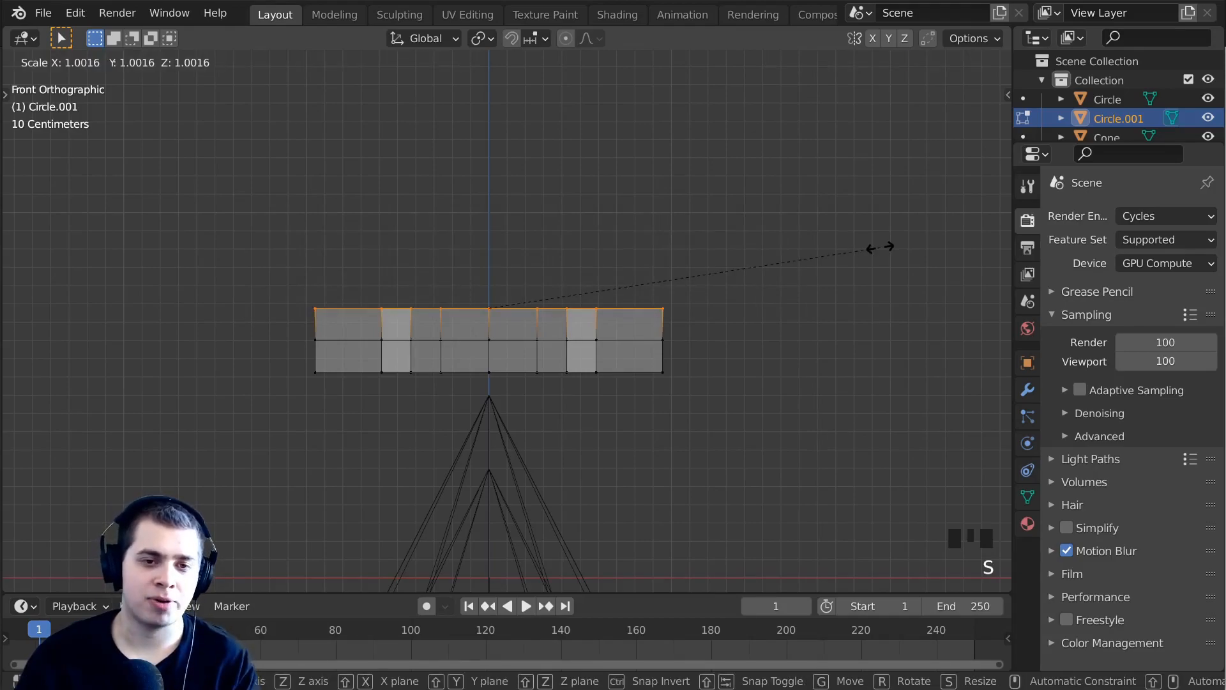
{"action": "type", "text": "0"}
{"action": "key", "text": "Return"}
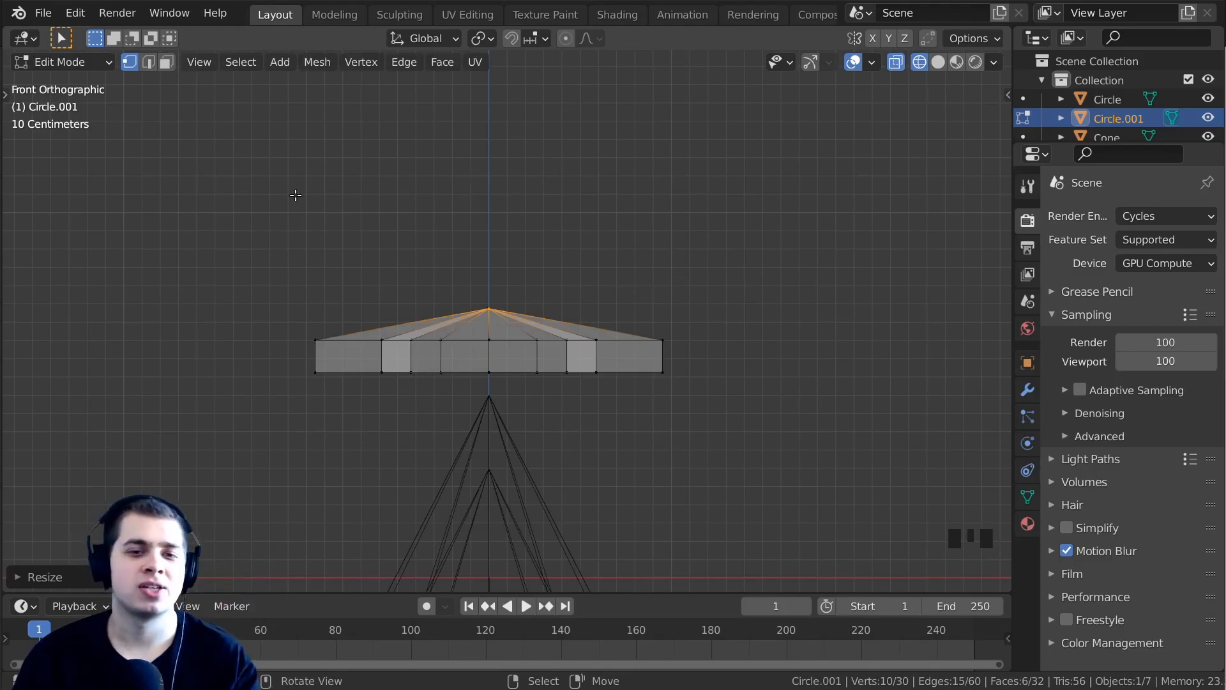
Select the star's bottom vertices and scale them to 0 to form a matching point on the underside.
{"action": "key", "text": "alt+a"}
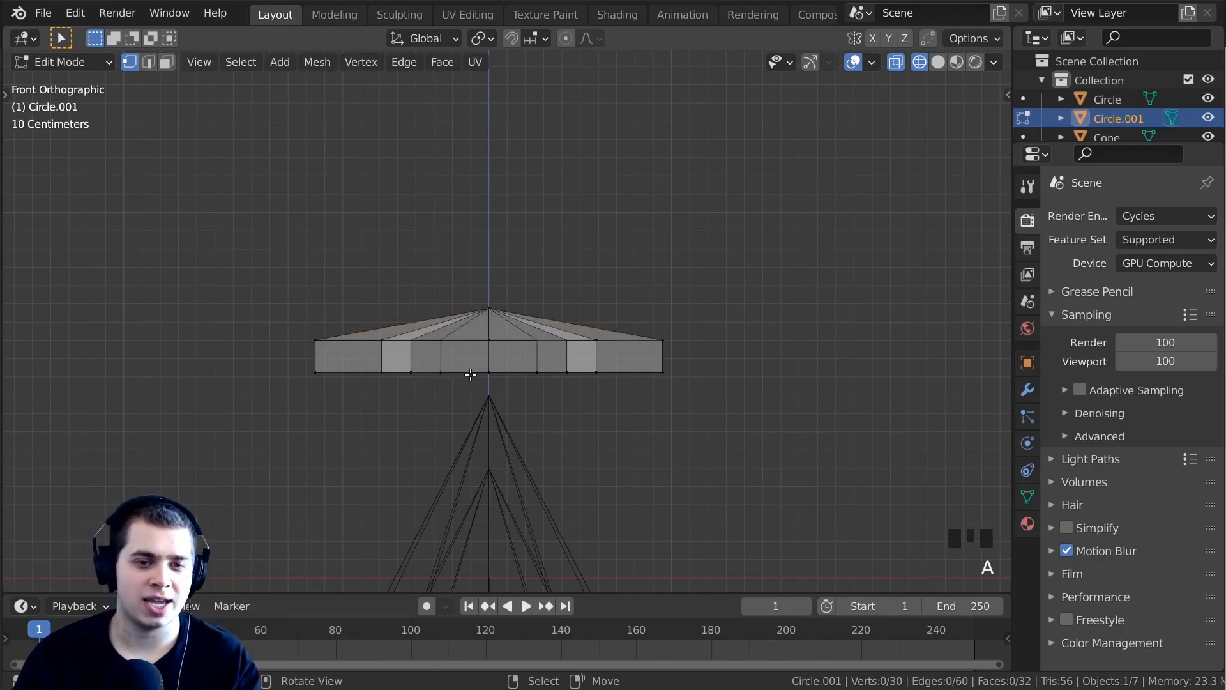
{"action": "key", "text": "b"}
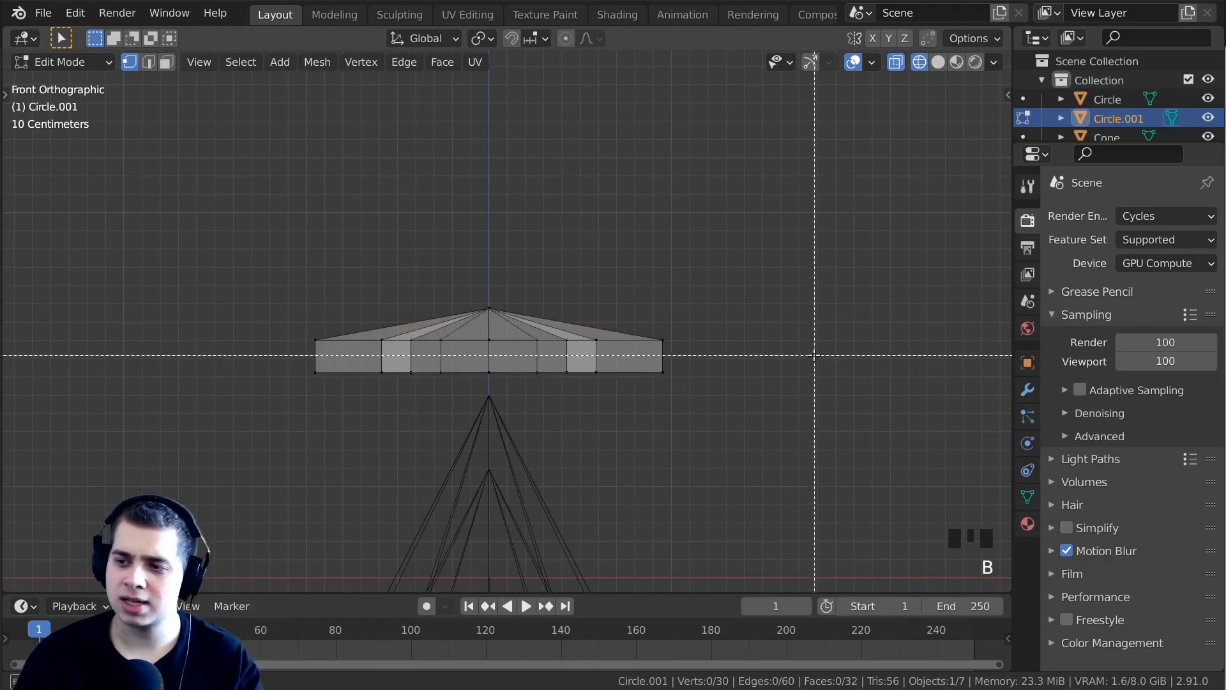
{"action": "left_click_drag", "start_coordinate": [756, 366], "coordinate": [162, 447]}
{"action": "type", "text": "s"}
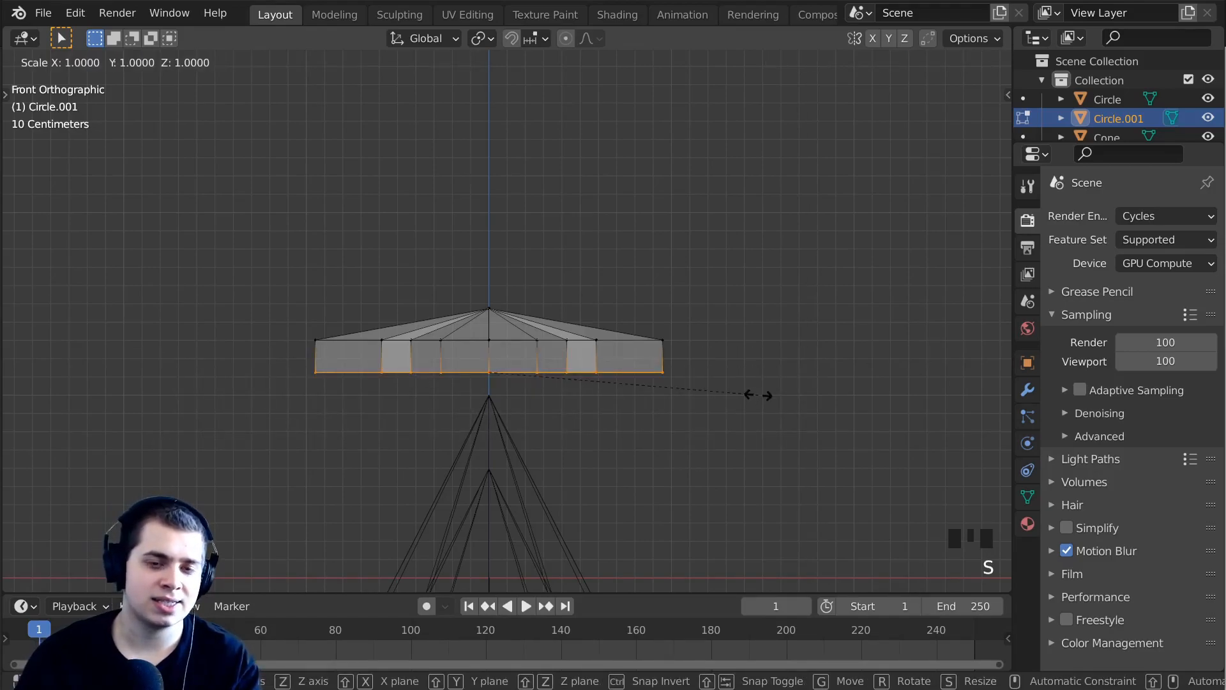
{"action": "type", "text": "0"}
{"action": "key", "text": "Return"}
{"action": "middle_click_drag", "start_coordinate": [429, 293], "coordinate": [728, 377]}
{"action": "scroll", "coordinate": [514, 318], "scroll_direction": "up", "scroll_amount": 3}
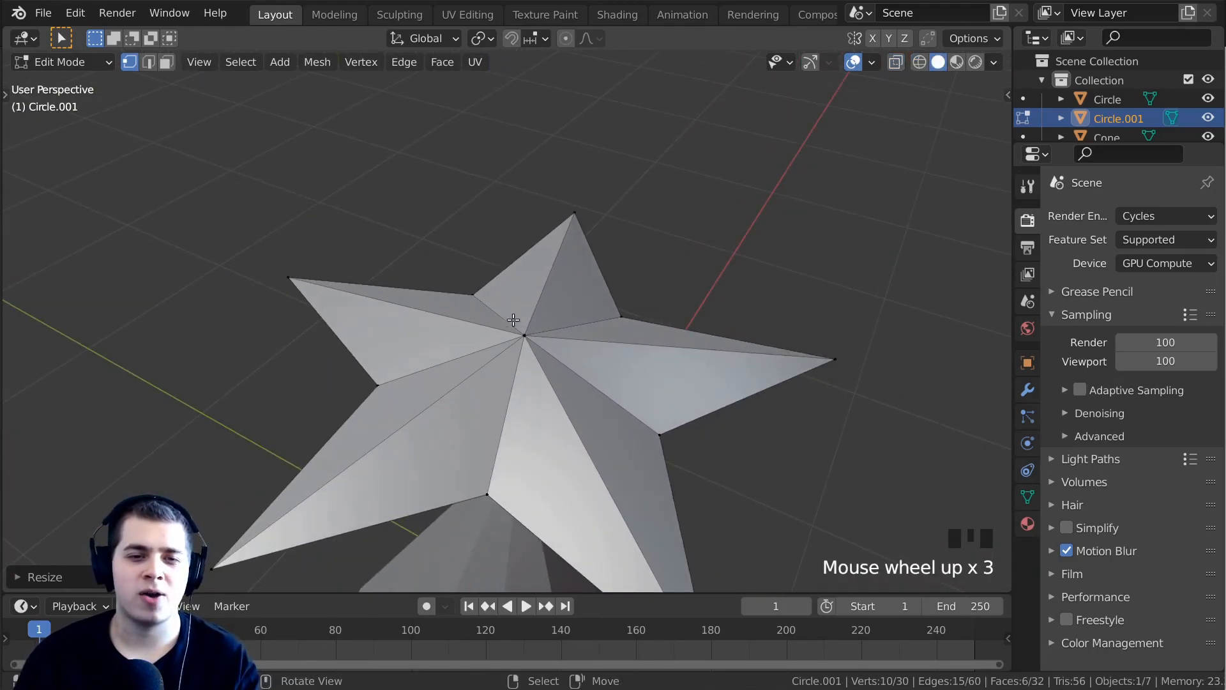
Try moving the star's top center vertex to check for overlapping duplicates, cancelling each move.
{"action": "left_click", "coordinate": [513, 318]}
{"action": "key", "text": "g"}
{"action": "left_click", "coordinate": [514, 373]}
{"action": "scroll", "coordinate": [515, 373], "scroll_direction": "up", "scroll_amount": 2}
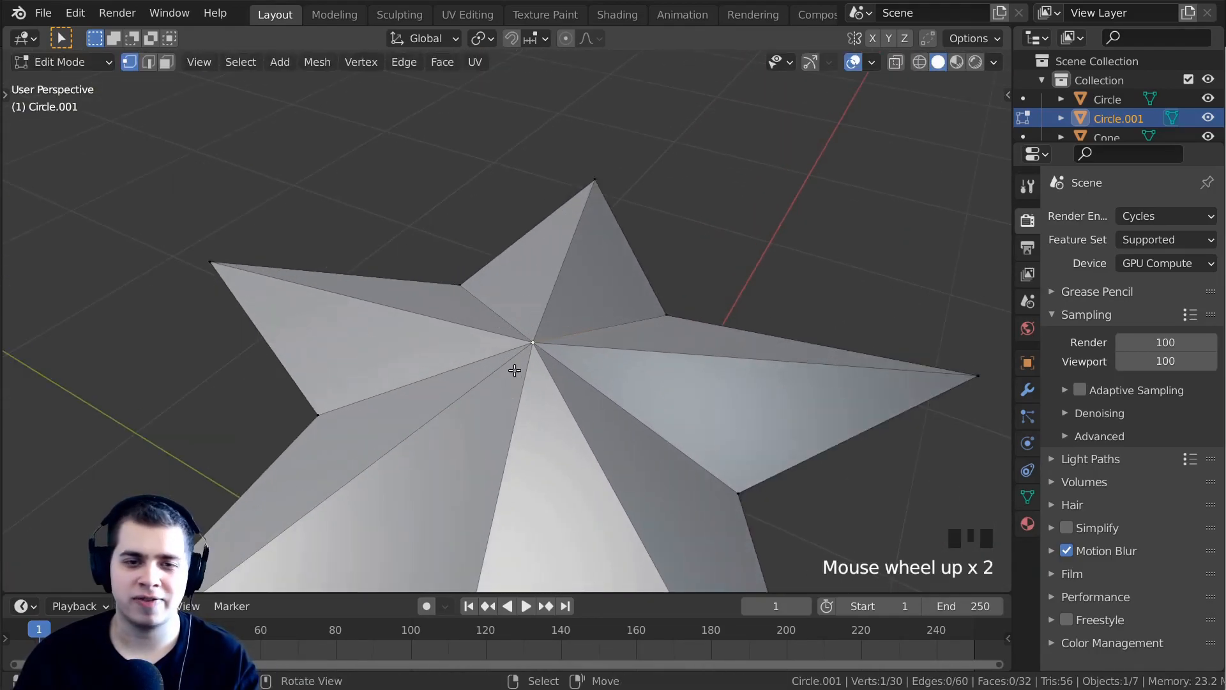
{"action": "key", "text": "g"}
{"action": "right_click", "coordinate": [503, 355]}
{"action": "key", "text": "g"}
{"action": "right_click", "coordinate": [506, 371]}
{"action": "key", "text": "g"}
{"action": "right_click", "coordinate": [569, 258]}
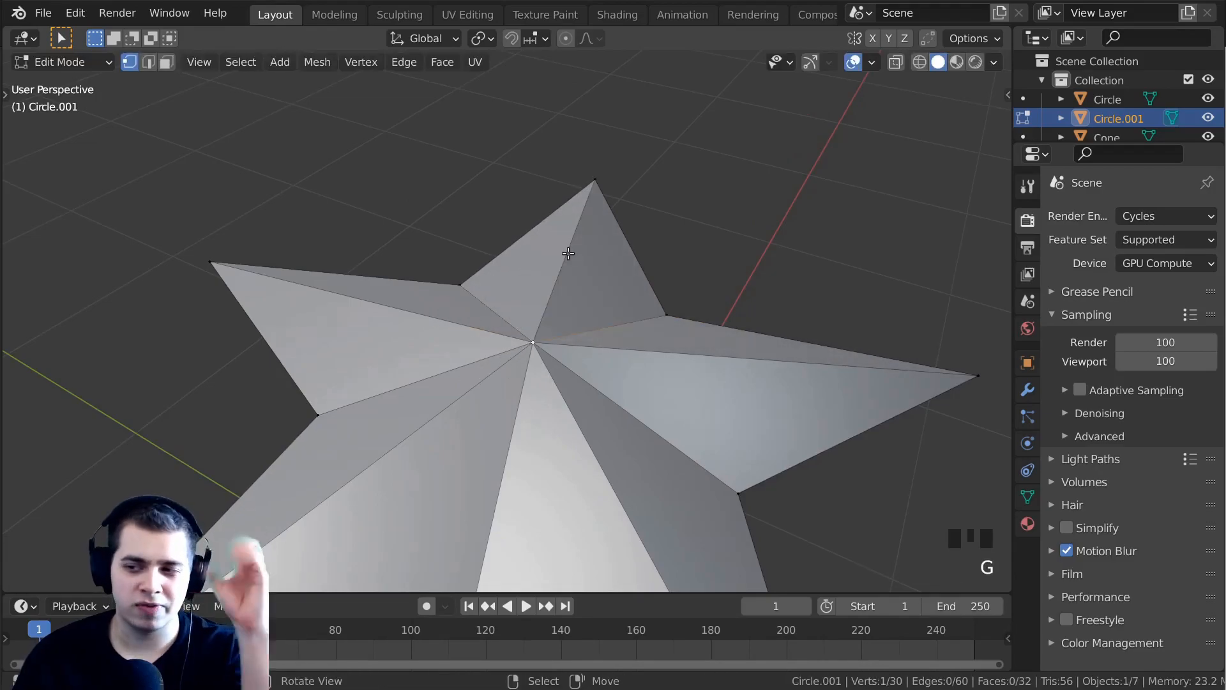
Select the entire star mesh and merge its overlapping vertices by distance.
{"action": "middle_click_drag", "start_coordinate": [567, 253], "coordinate": [565, 399]}
{"action": "scroll", "coordinate": [119, 471], "scroll_direction": "down", "scroll_amount": 4}
{"action": "middle_click_drag", "start_coordinate": [119, 471], "coordinate": [233, 384]}
{"action": "middle_click_drag", "start_coordinate": [263, 388], "coordinate": [327, 285], "text": "shift"}
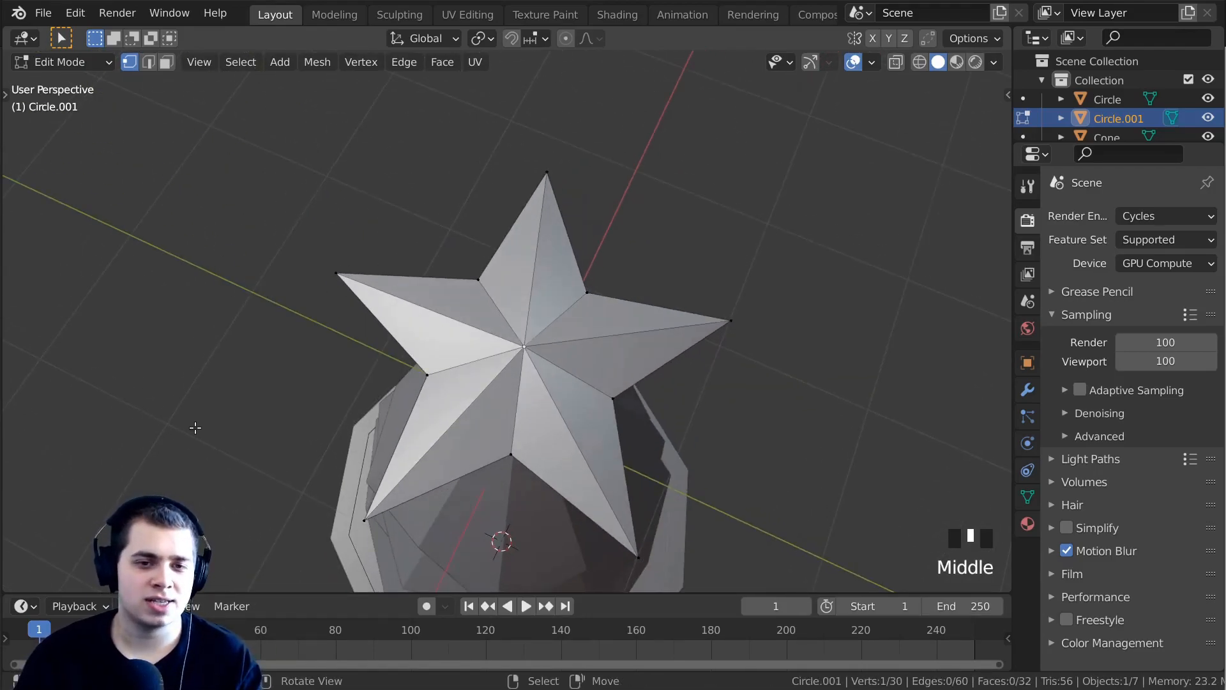
{"action": "key", "text": "a"}
{"action": "key", "text": "a"}
{"action": "middle_click_drag", "start_coordinate": [638, 204], "coordinate": [501, 227]}
{"action": "key", "text": "a"}
{"action": "key", "text": "a"}
{"action": "key", "text": "a"}
{"action": "middle_click_drag", "start_coordinate": [736, 334], "coordinate": [506, 309]}
{"action": "key", "text": "m"}
{"action": "key", "text": "m"}
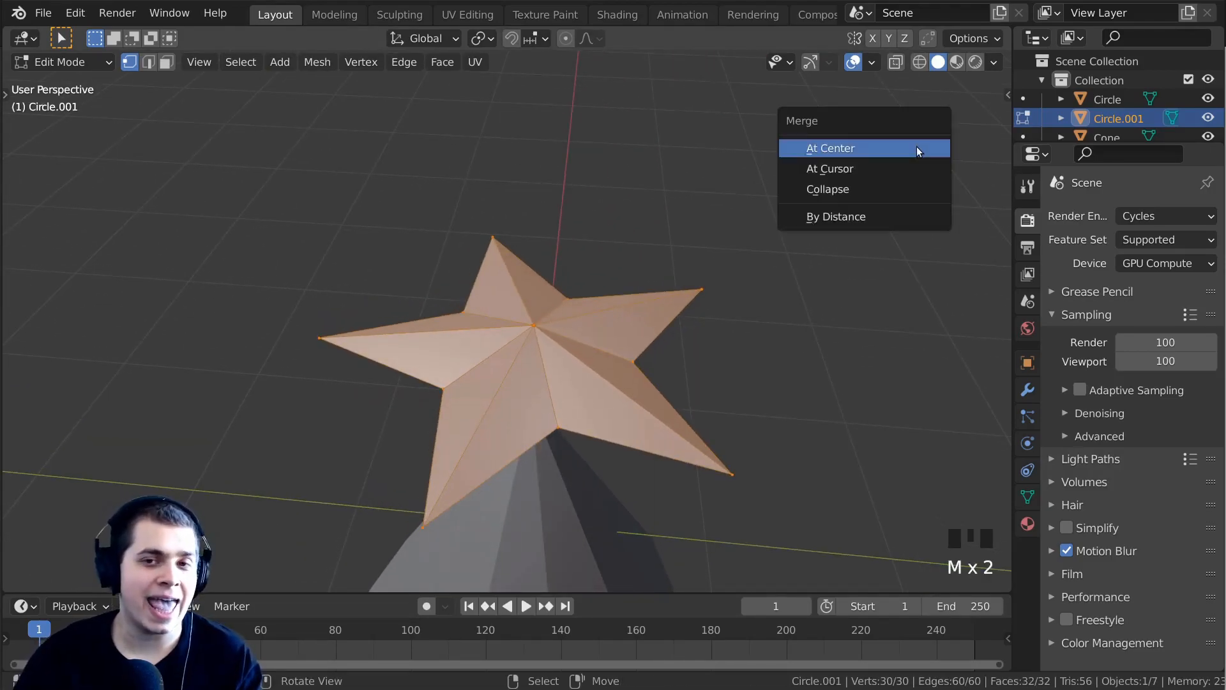
{"action": "left_click", "coordinate": [841, 217]}
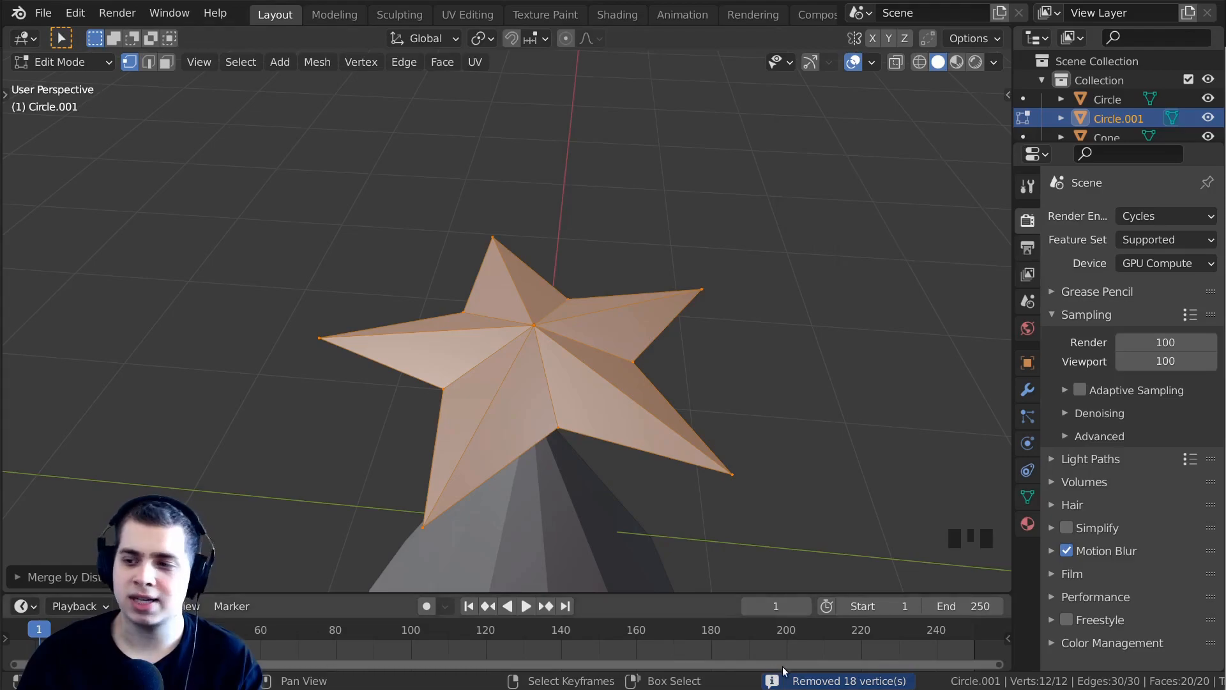
Test that the star's top and bottom center vertices each move as one merged vertex, cancelling the moves.
{"action": "right_click", "coordinate": [546, 329]}
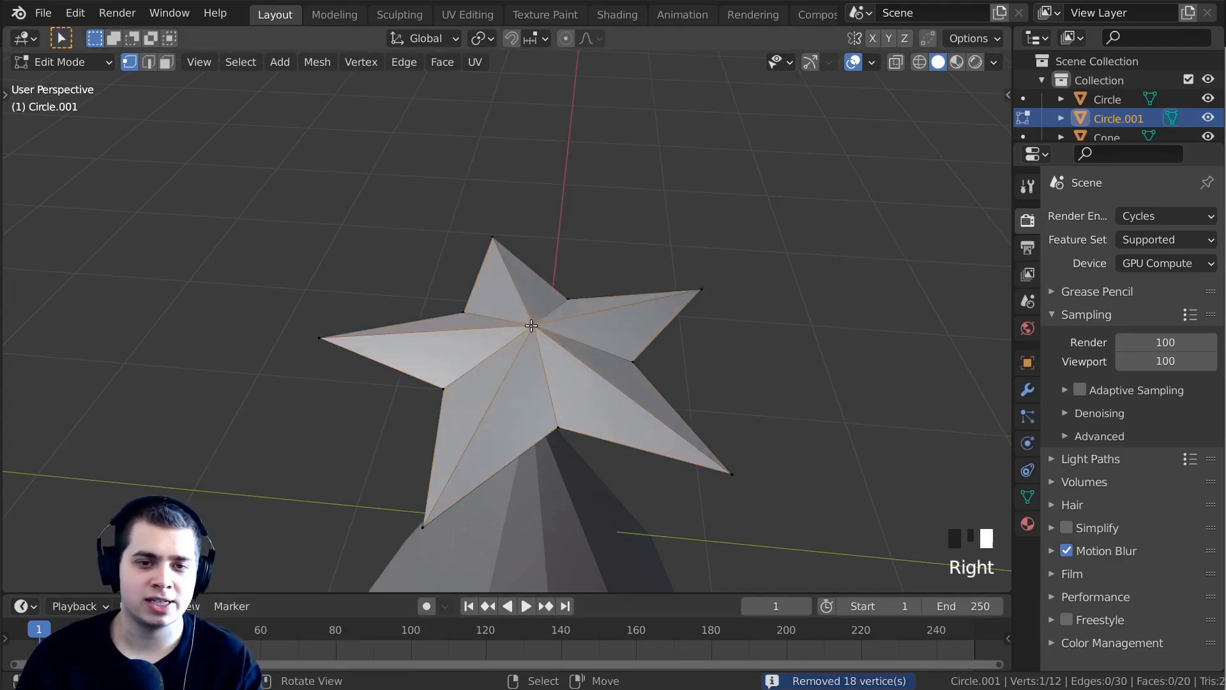
{"action": "scroll", "coordinate": [546, 329], "scroll_direction": "up", "scroll_amount": 3}
{"action": "key", "text": "g"}
{"action": "left_click", "coordinate": [632, 417]}
{"action": "key", "text": "g"}
{"action": "right_click", "coordinate": [474, 405]}
{"action": "middle_click_drag", "start_coordinate": [474, 404], "coordinate": [502, 394]}
{"action": "scroll", "coordinate": [503, 394], "scroll_direction": "up", "scroll_amount": 1}
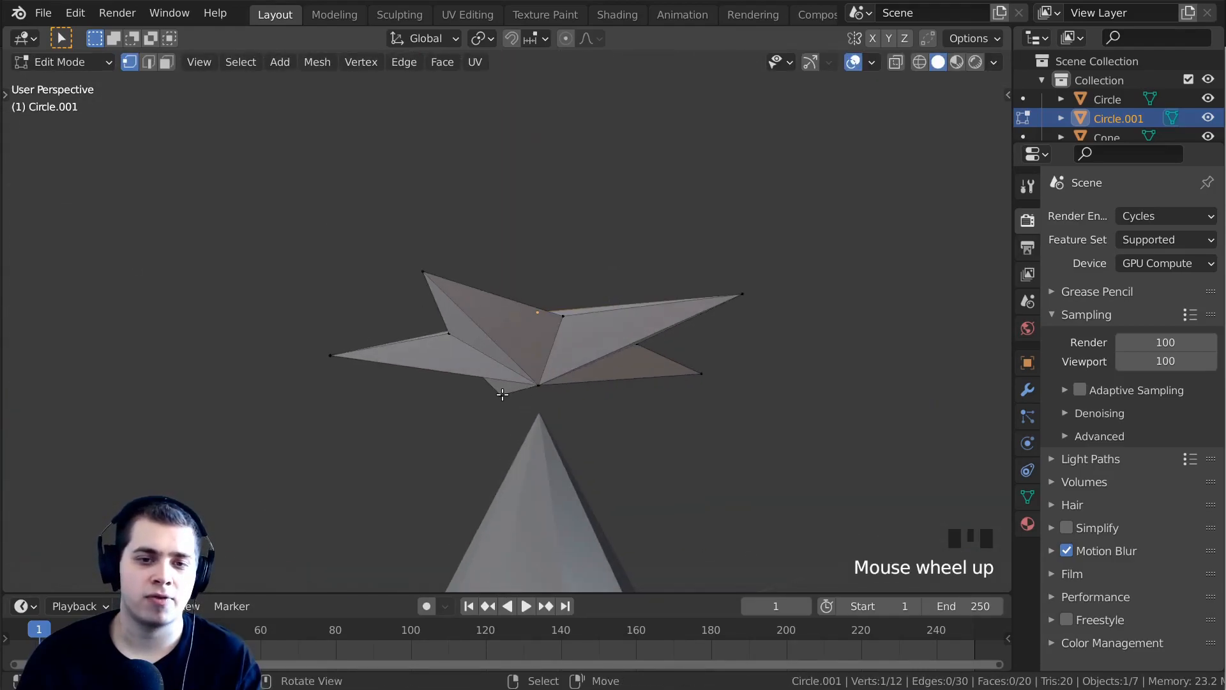
{"action": "right_click", "coordinate": [534, 382]}
{"action": "key", "text": "g"}
{"action": "right_click", "coordinate": [577, 383]}
Return to Object Mode and rotate the star 90° about the X axis so it stands upright.
{"action": "scroll", "coordinate": [725, 211], "scroll_direction": "down", "scroll_amount": 4}
{"action": "key", "text": "Tab"}
{"action": "middle_click_drag", "start_coordinate": [710, 210], "coordinate": [676, 297]}
{"action": "scroll", "coordinate": [660, 272], "scroll_direction": "up", "scroll_amount": 2}
{"action": "key", "text": "r"}
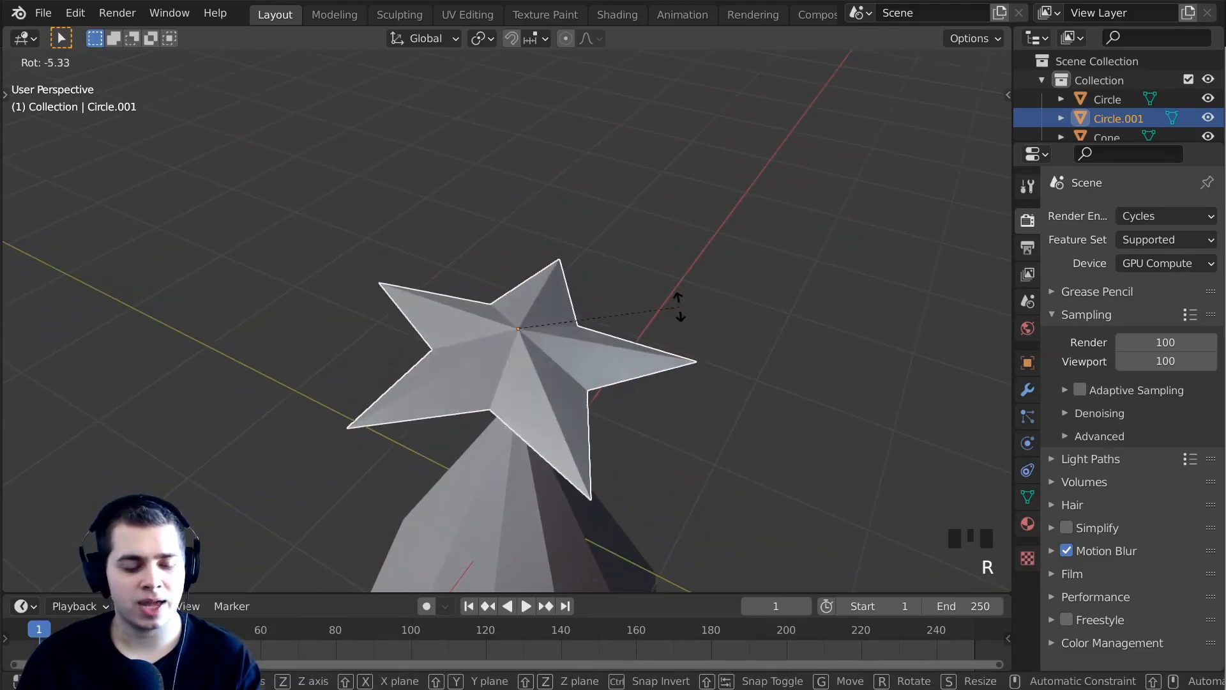
{"action": "type", "text": "x"}
{"action": "type", "text": "90"}
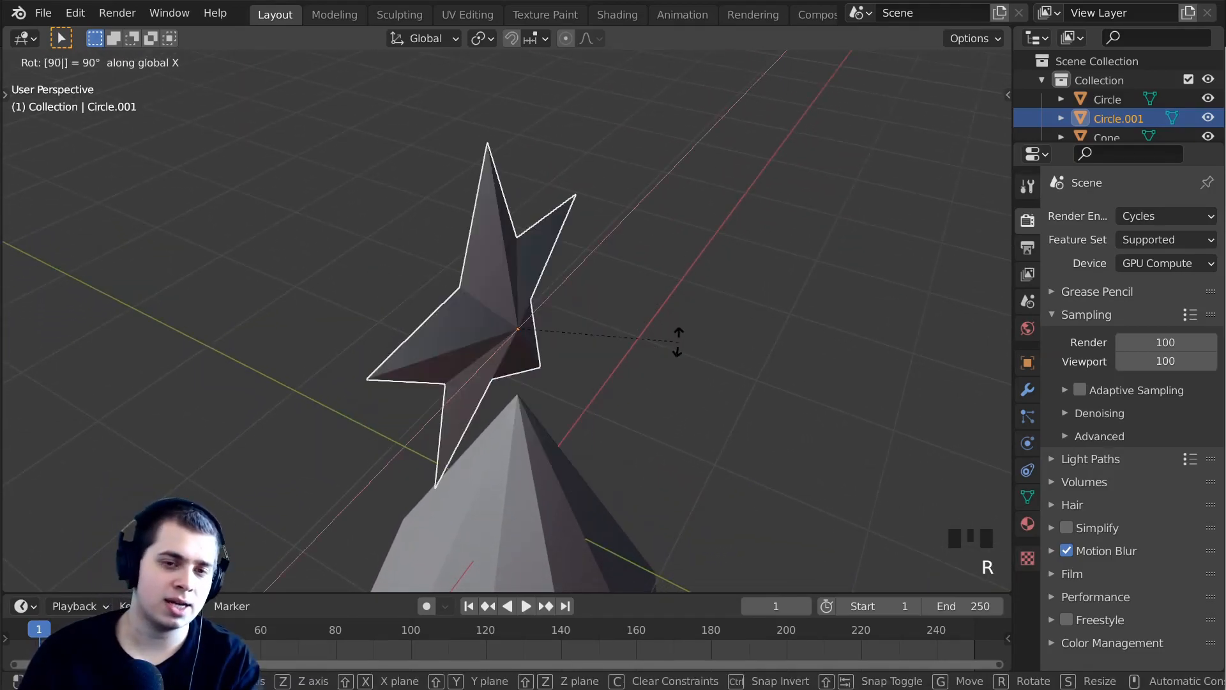
{"action": "key", "text": "Return"}
Position the upright star on the treetop in the front view and align it with the tip along Y.
{"action": "middle_click_drag", "start_coordinate": [672, 339], "coordinate": [620, 279]}
{"action": "key", "text": "KP_1"}
{"action": "scroll", "coordinate": [643, 180], "scroll_direction": "up", "scroll_amount": 4}
{"action": "key", "text": "g"}
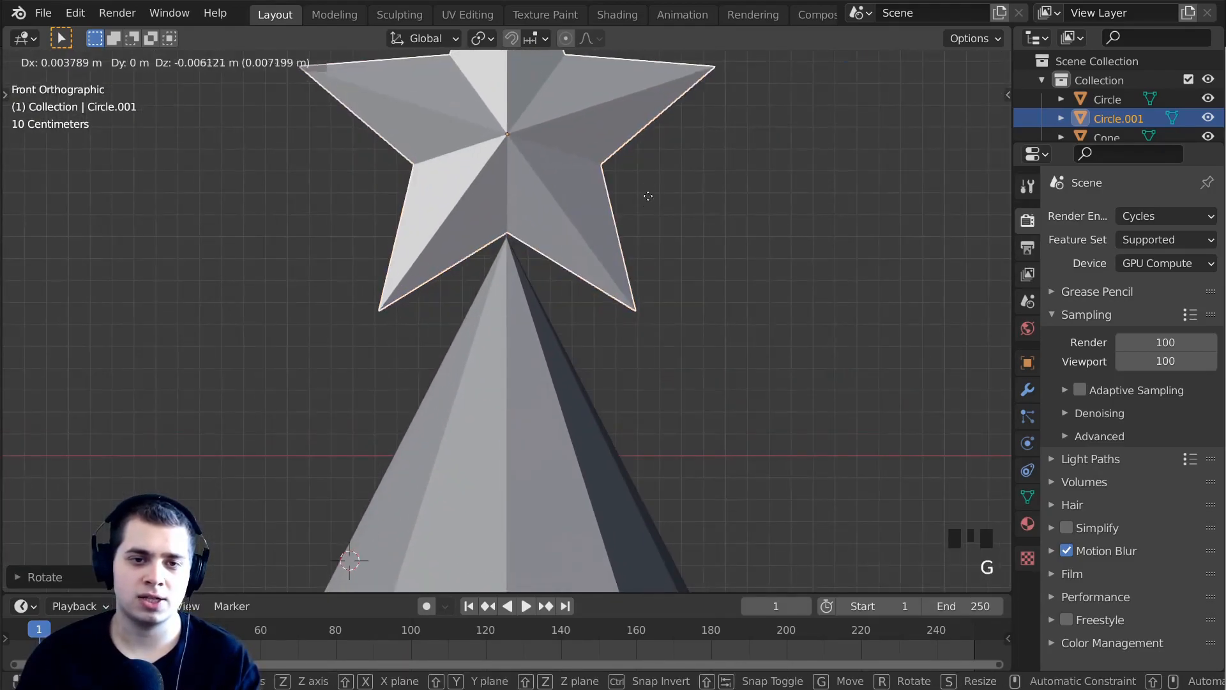
{"action": "left_click", "coordinate": [645, 419]}
{"action": "middle_click_drag", "start_coordinate": [645, 419], "coordinate": [668, 193]}
{"action": "key", "text": "g"}
{"action": "key", "text": "y"}
{"action": "left_click", "coordinate": [722, 223]}
Scale the star down and lower it along Z to sit on the treetop, leaving nothing selected.
{"action": "scroll", "coordinate": [590, 263], "scroll_direction": "down", "scroll_amount": 7}
{"action": "middle_click_drag", "start_coordinate": [590, 263], "coordinate": [535, 192], "text": "shift"}
{"action": "right_click", "coordinate": [500, 159]}
{"action": "scroll", "coordinate": [825, 187], "scroll_direction": "up", "scroll_amount": 4}
{"action": "scroll", "coordinate": [825, 185], "scroll_direction": "down", "scroll_amount": 3}
{"action": "middle_click_drag", "start_coordinate": [806, 180], "coordinate": [823, 183], "text": "shift"}
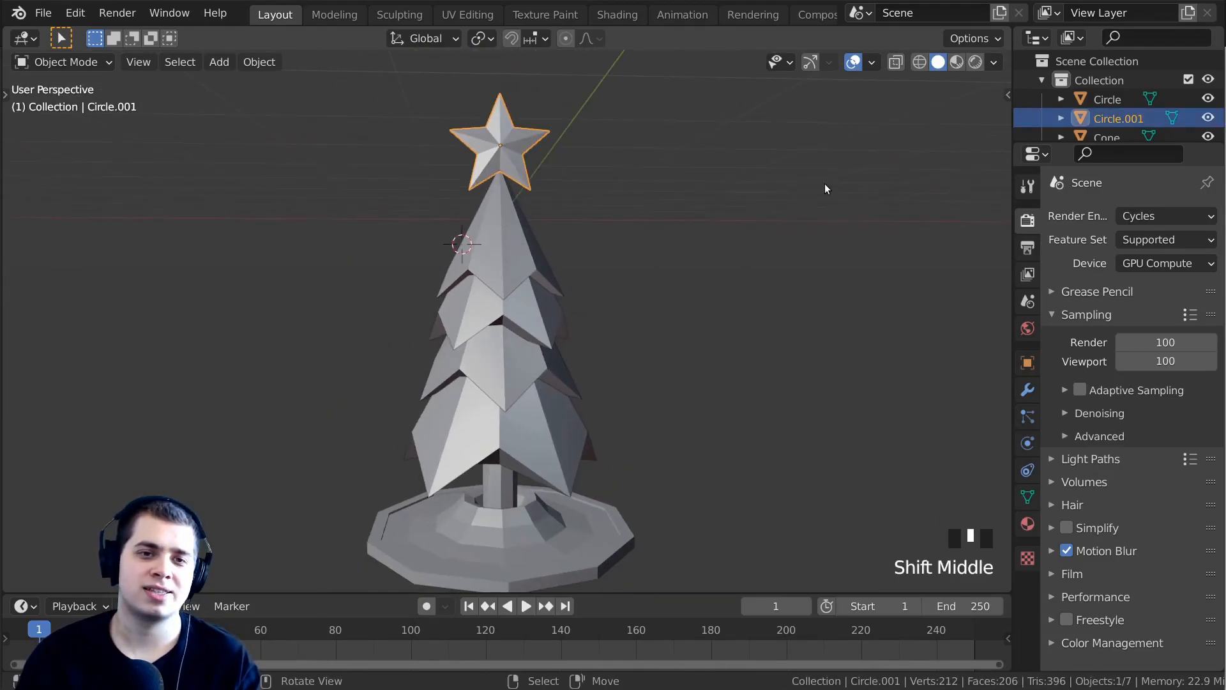
{"action": "key", "text": "s"}
{"action": "left_click", "coordinate": [662, 183]}
{"action": "key", "text": "g"}
{"action": "key", "text": "z"}
{"action": "left_click", "coordinate": [677, 227]}
{"action": "key", "text": "alt+a"}
{"action": "scroll", "coordinate": [677, 227], "scroll_direction": "down", "scroll_amount": 1}
{"action": "middle_click_drag", "start_coordinate": [670, 230], "coordinate": [678, 254]}
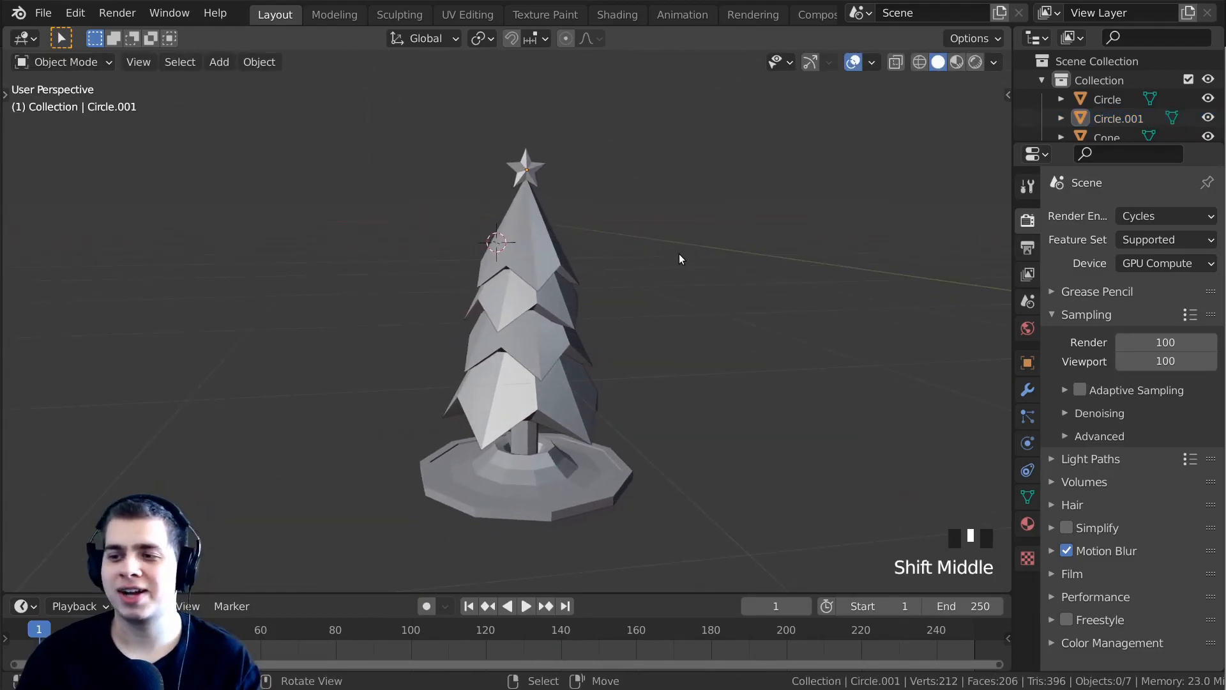
Save the scene as Tutorial.blend in the Low Poly Tree folder.
{"action": "left_click", "coordinate": [43, 12]}
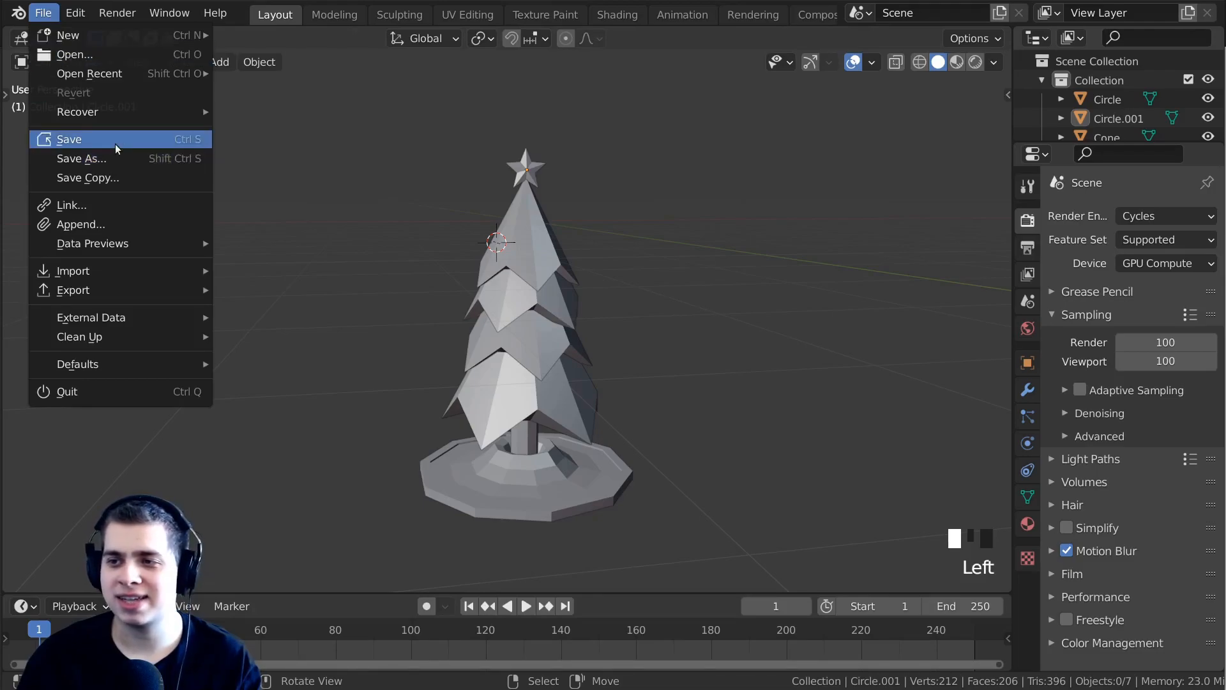
{"action": "left_click", "coordinate": [134, 139]}
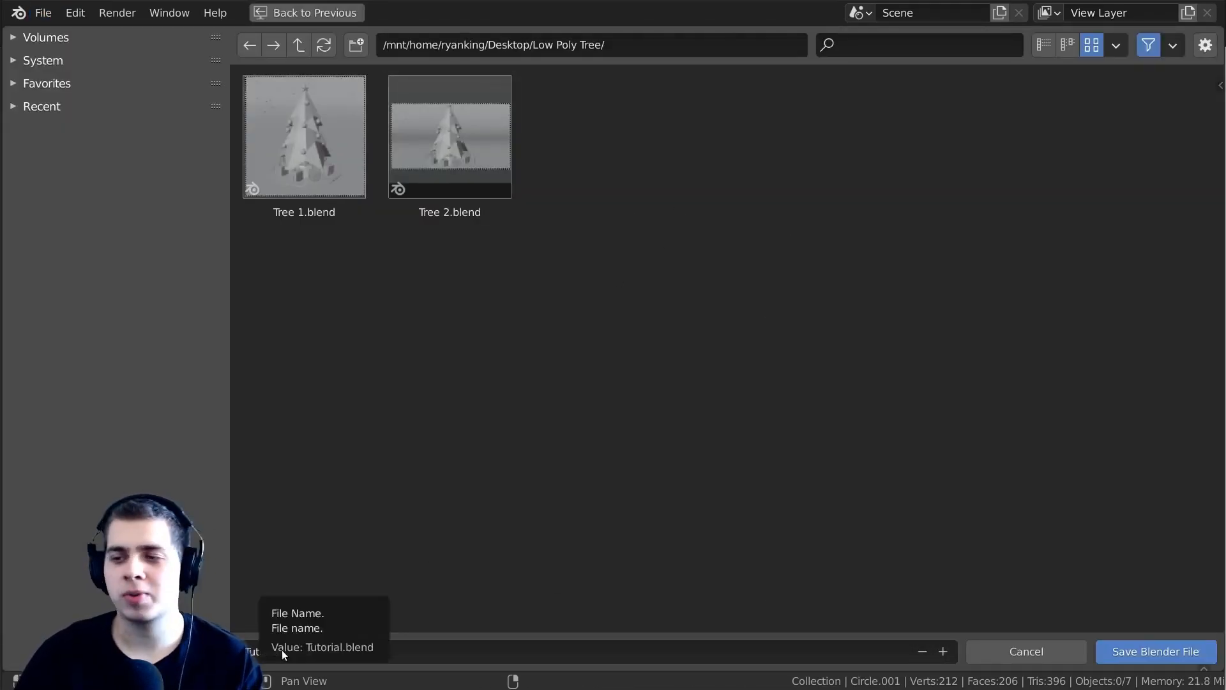
{"action": "left_click", "coordinate": [1132, 656]}
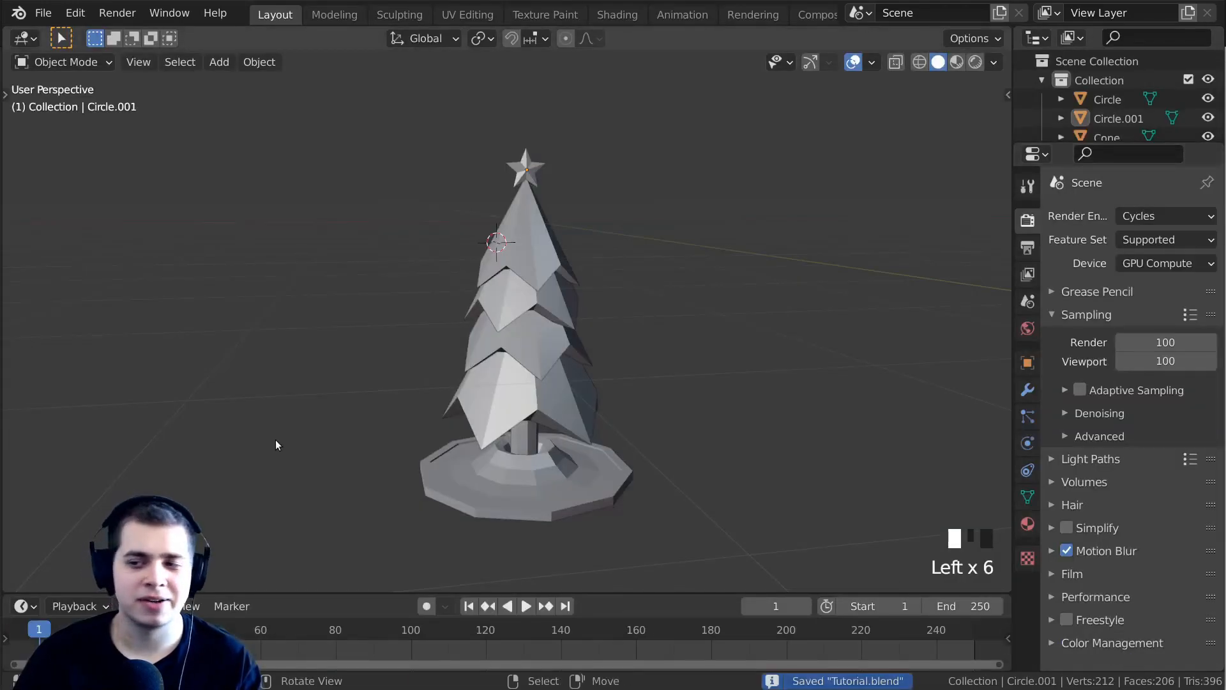
Reset the 3D cursor to the world origin and add an ico sphere there for a tree ornament.
{"action": "middle_click_drag", "start_coordinate": [575, 272], "coordinate": [583, 270]}
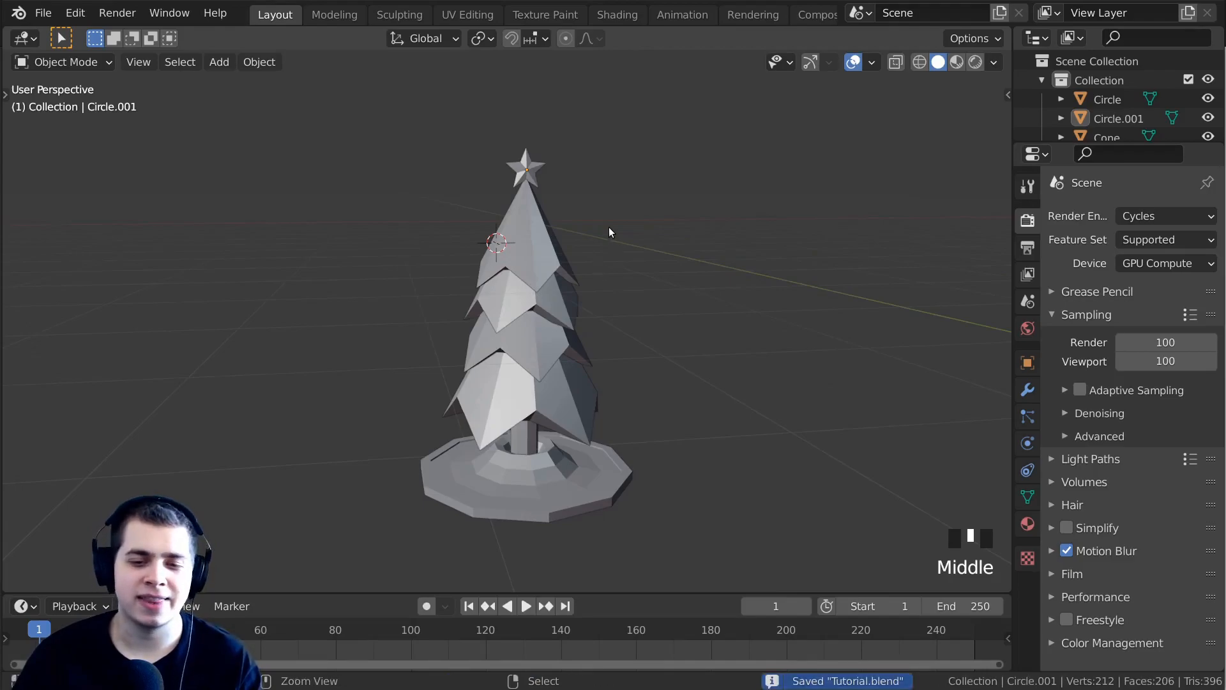
{"action": "mouse_move", "coordinate": [600, 224]}
{"action": "middle_mouse_down"}
{"action": "mouse_move", "coordinate": [558, 245]}
{"action": "mouse_move", "coordinate": [473, 196]}
{"action": "mouse_move", "coordinate": [473, 262]}
{"action": "mouse_move", "coordinate": [607, 208]}
{"action": "middle_mouse_up"}
{"action": "scroll", "coordinate": [522, 247], "scroll_direction": "up", "scroll_amount": 2}
{"action": "scroll", "coordinate": [554, 250], "scroll_direction": "down", "scroll_amount": 2}
{"action": "key", "text": "shift+c"}
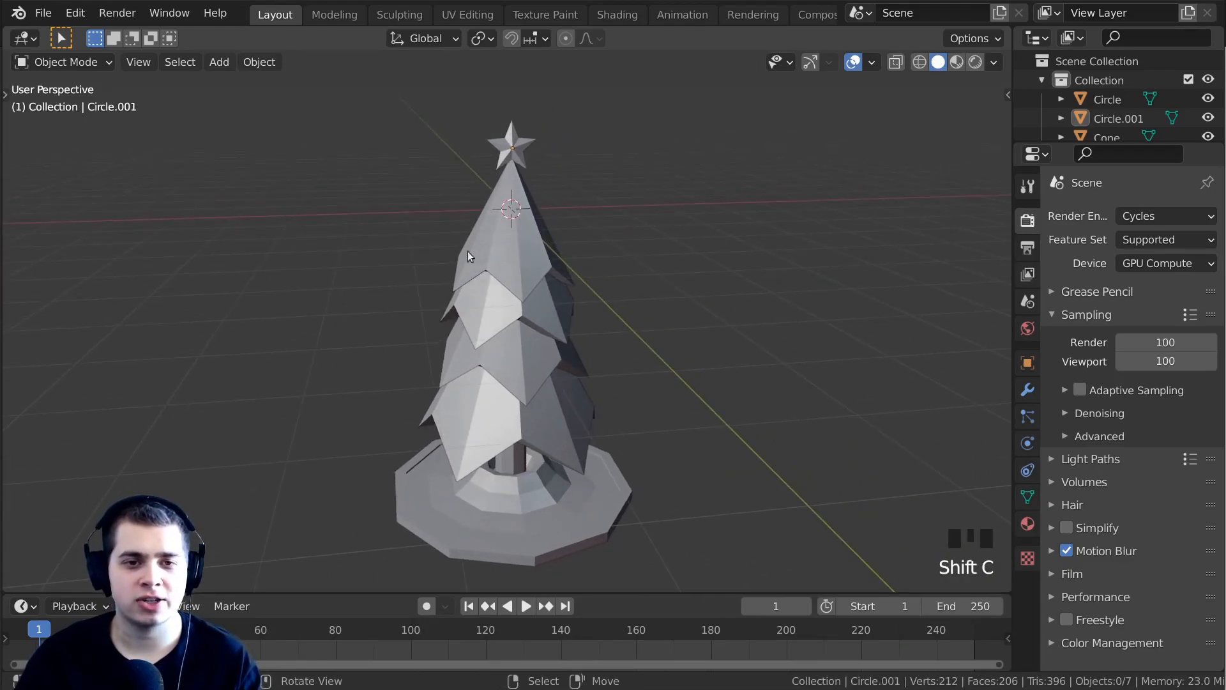
{"action": "key", "text": "shift+a"}
{"action": "mouse_move", "coordinate": [532, 138]}
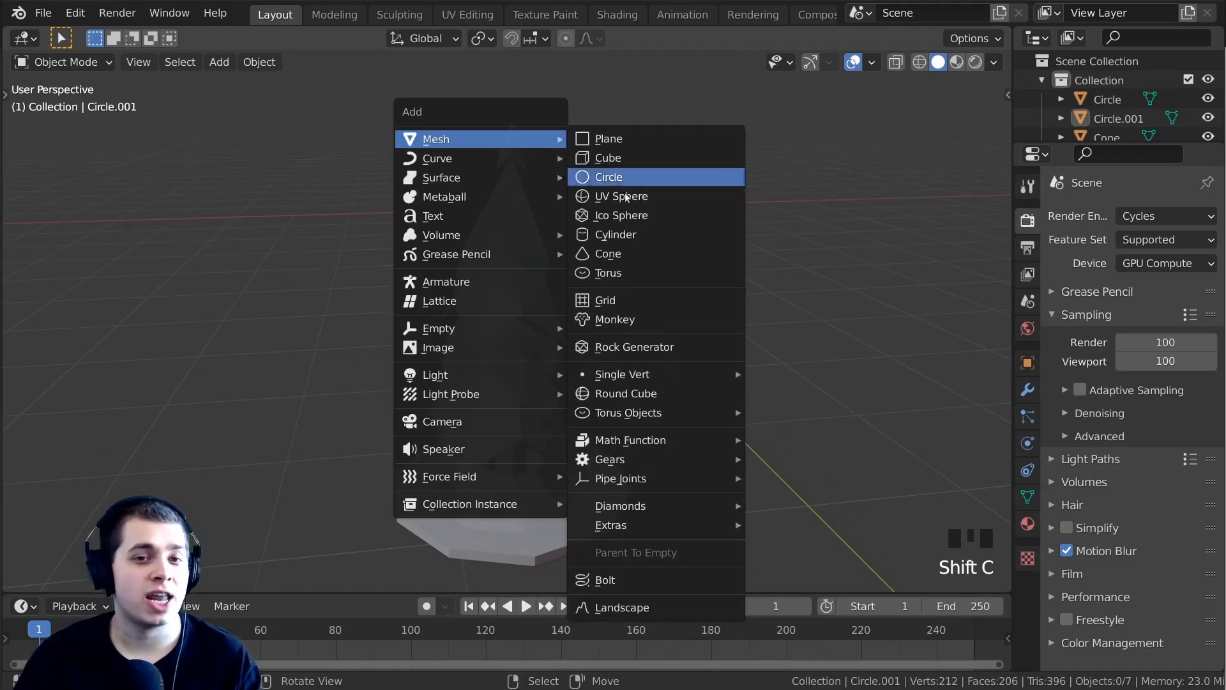
{"action": "left_click", "coordinate": [627, 215]}
{"action": "middle_click_drag", "start_coordinate": [627, 201], "coordinate": [660, 235], "text": "shift"}
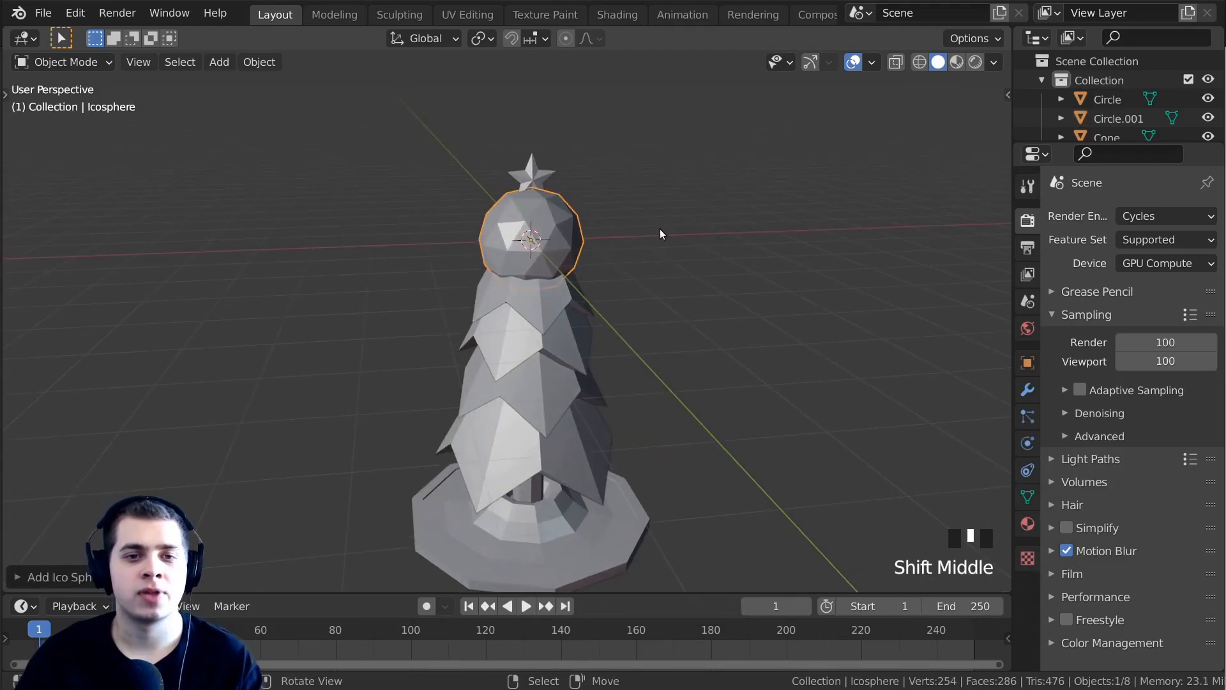
Move the ico sphere about 4.3 m in the negative X direction, clear of the tree, and frame it in the view.
{"action": "key", "text": "g"}
{"action": "key", "text": "x"}
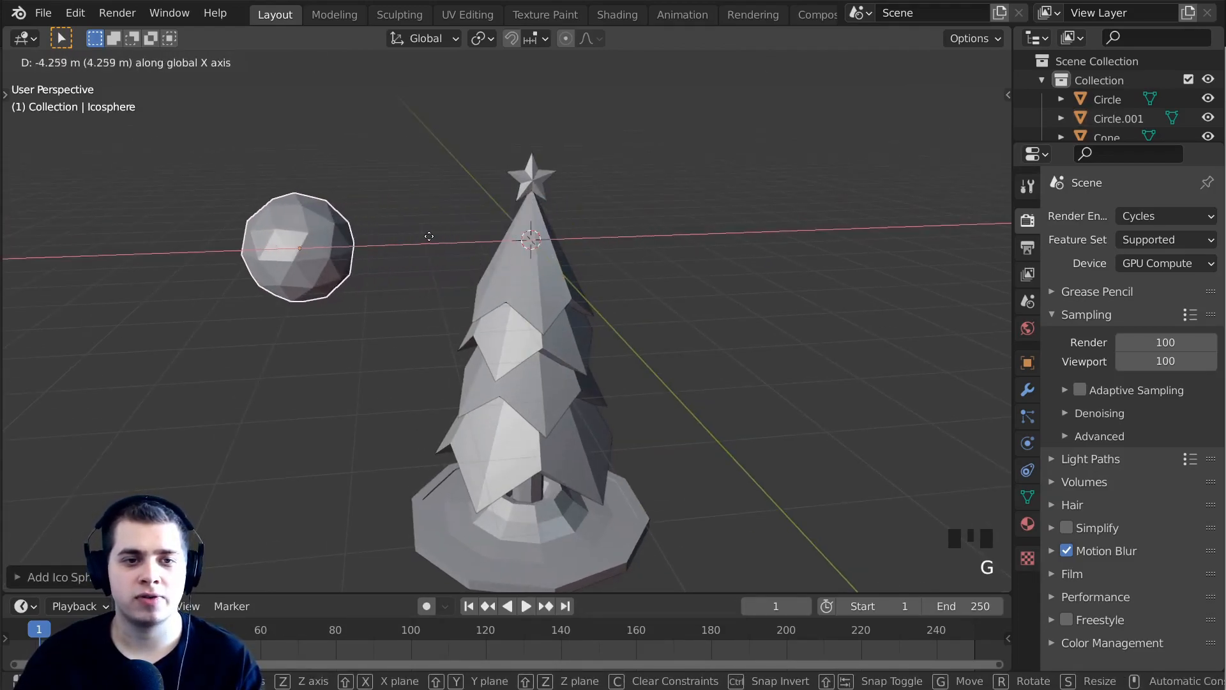
{"action": "left_click", "coordinate": [427, 237]}
{"action": "key", "text": "KP_Decimal"}
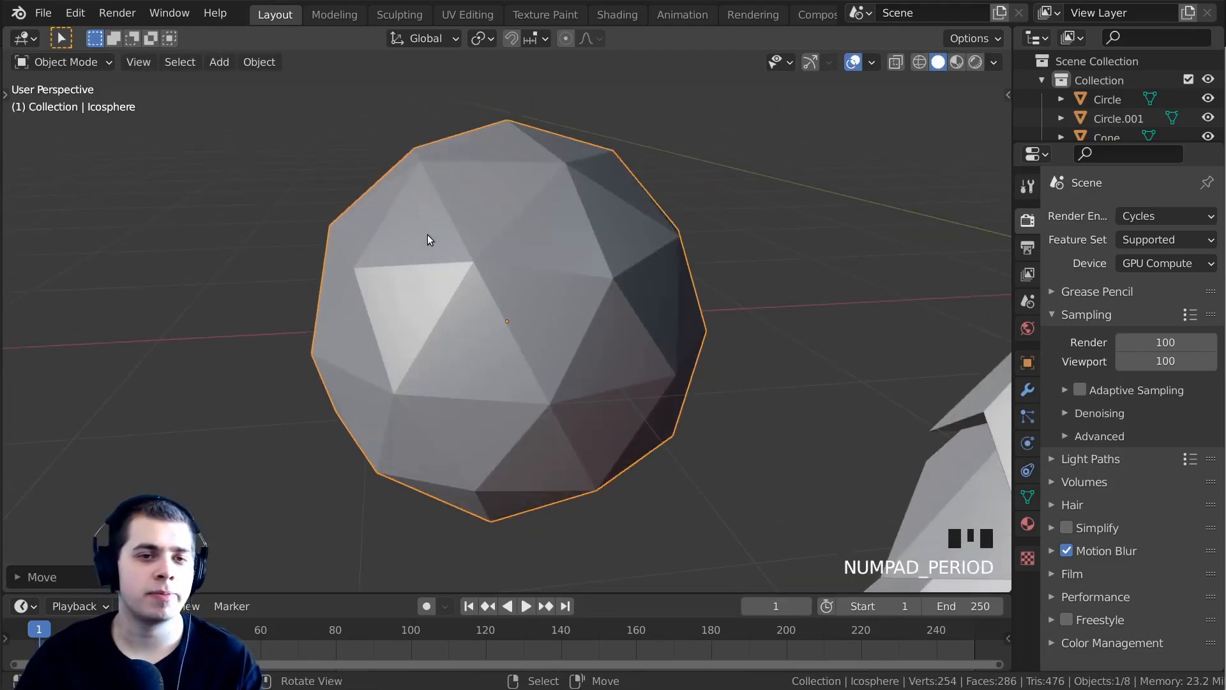
{"action": "scroll", "coordinate": [473, 231], "scroll_direction": "down", "scroll_amount": 3}
{"action": "middle_click_drag", "start_coordinate": [472, 232], "coordinate": [513, 243]}
{"action": "scroll", "coordinate": [521, 214], "scroll_direction": "up", "scroll_amount": 2}
In Edit Mode, add a circle with 8 vertices at the ico sphere's top vertex.
{"action": "key", "text": "Tab"}
{"action": "scroll", "coordinate": [514, 239], "scroll_direction": "up", "scroll_amount": 1}
{"action": "key", "text": "shift+a"}
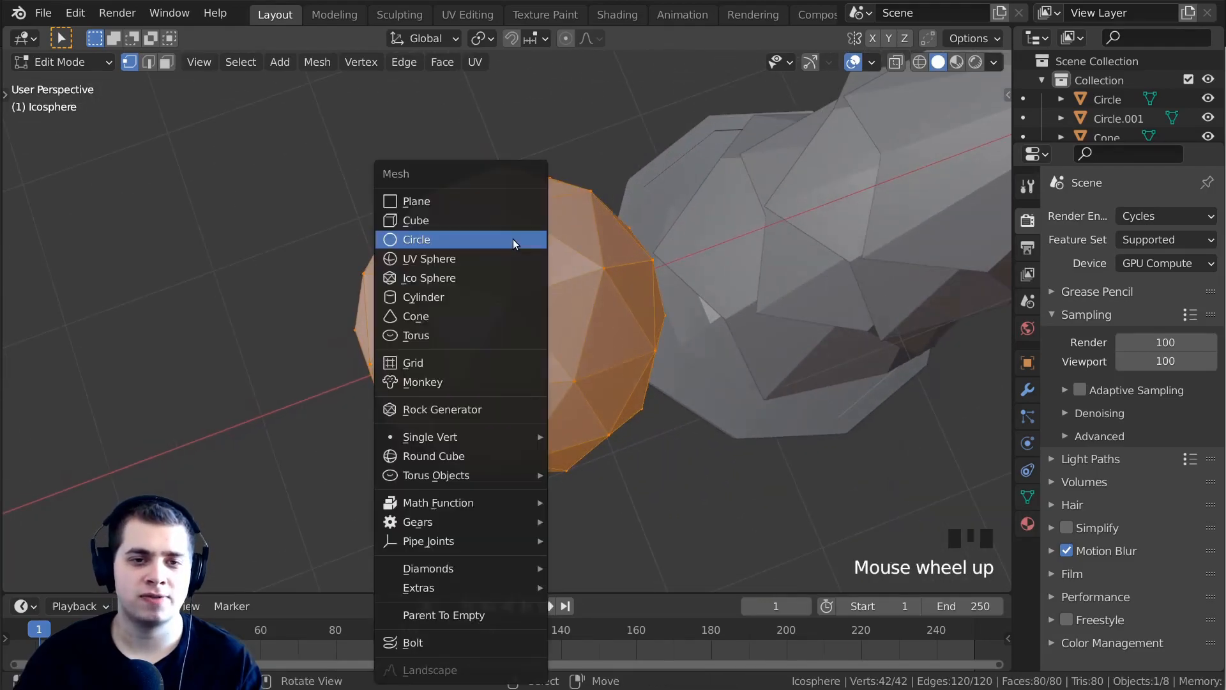
{"action": "left_click", "coordinate": [449, 240]}
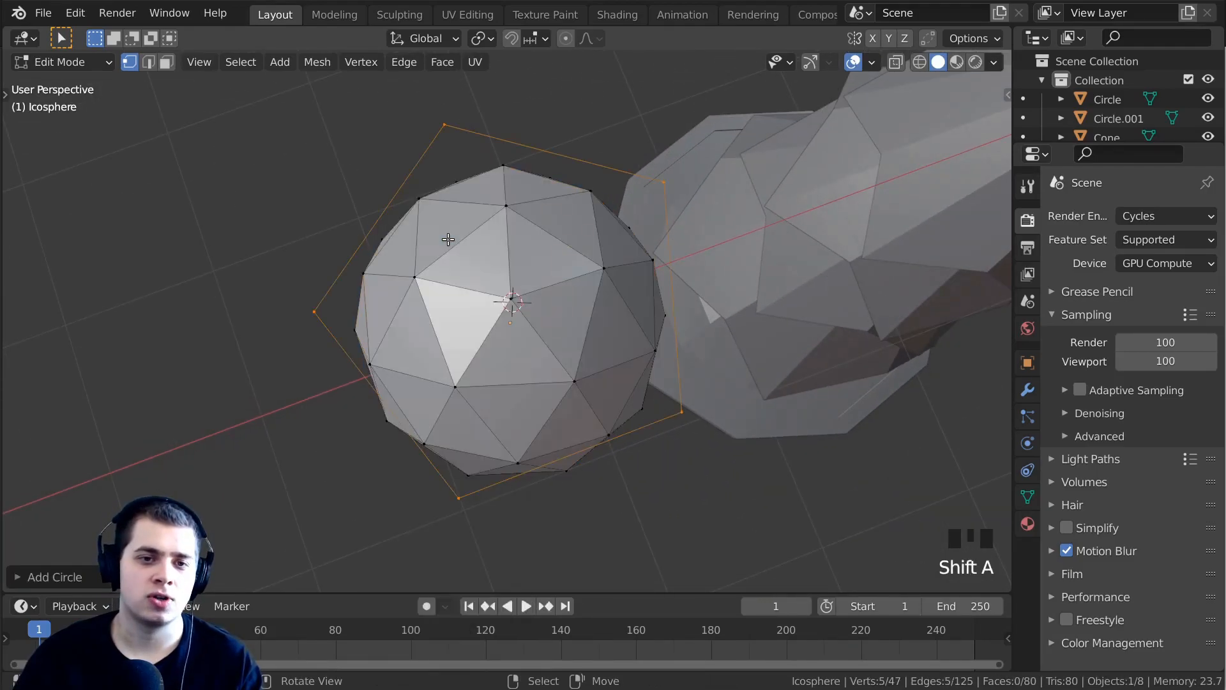
{"action": "left_click", "coordinate": [30, 578]}
{"action": "left_click", "coordinate": [261, 372]}
{"action": "left_click", "coordinate": [261, 372]}
{"action": "left_click", "coordinate": [261, 371]}
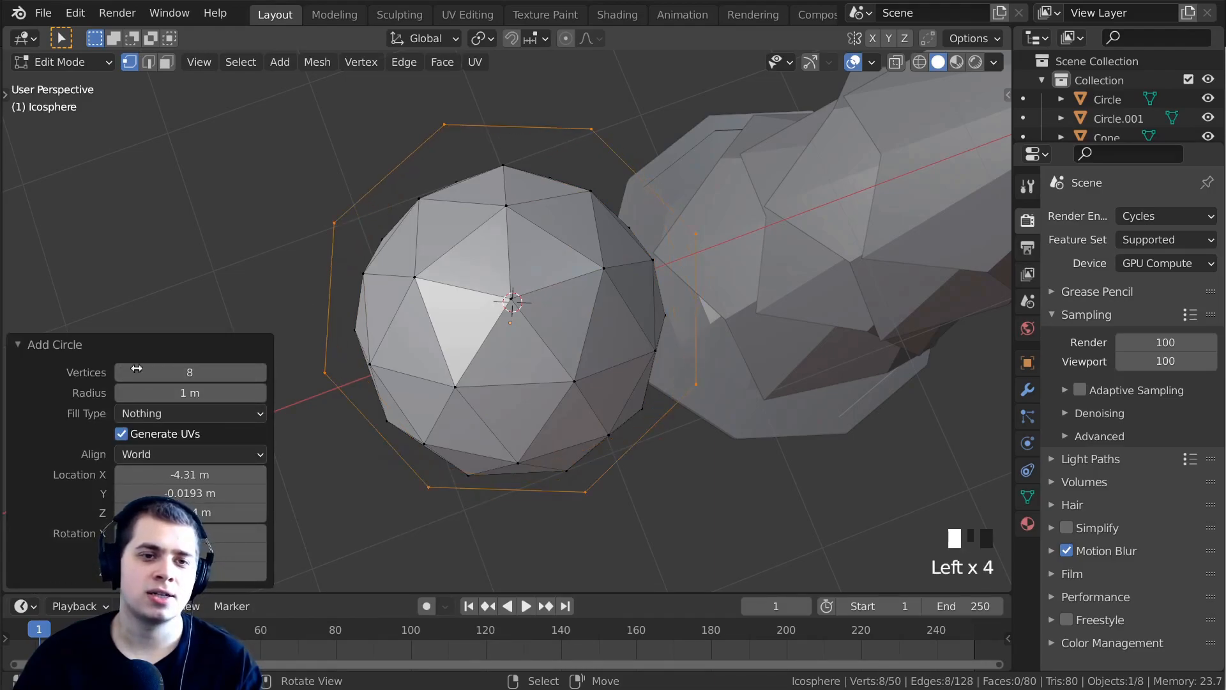
{"action": "left_click", "coordinate": [45, 350]}
Scale the circle down to a small ring around the sphere's top vertex.
{"action": "middle_click_drag", "start_coordinate": [170, 411], "coordinate": [1036, 392]}
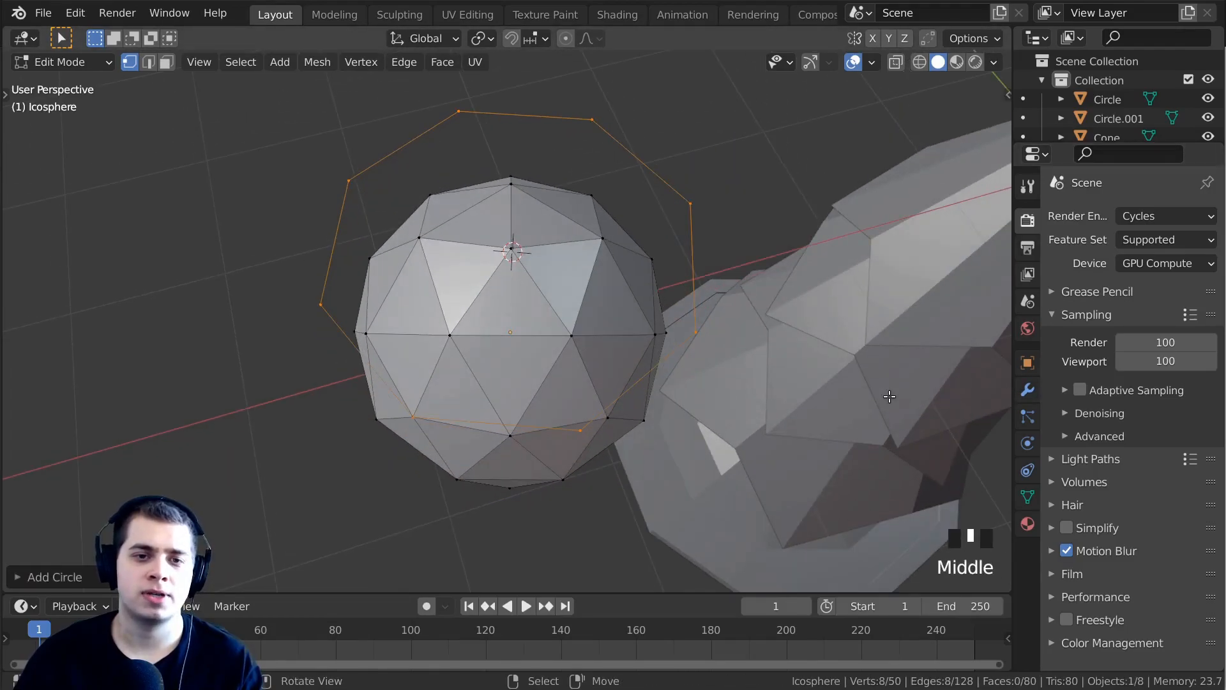
{"action": "key", "text": "s"}
{"action": "key", "text": "s"}
{"action": "left_click", "coordinate": [567, 316]}
{"action": "middle_click_drag", "start_coordinate": [567, 316], "coordinate": [701, 217]}
{"action": "scroll", "coordinate": [660, 258], "scroll_direction": "up", "scroll_amount": 3}
{"action": "middle_click_drag", "start_coordinate": [701, 217], "coordinate": [654, 276], "text": "shift"}
{"action": "key", "text": "s"}
{"action": "left_click", "coordinate": [631, 352]}
{"action": "key", "text": "s"}
{"action": "middle_click_drag", "start_coordinate": [631, 352], "coordinate": [678, 277]}
{"action": "left_click", "coordinate": [688, 314]}
Lower the ring along Z into the sphere's top and extrude it upward about 0.15 m to form the ornament cap.
{"action": "key", "text": "g"}
{"action": "key", "text": "z"}
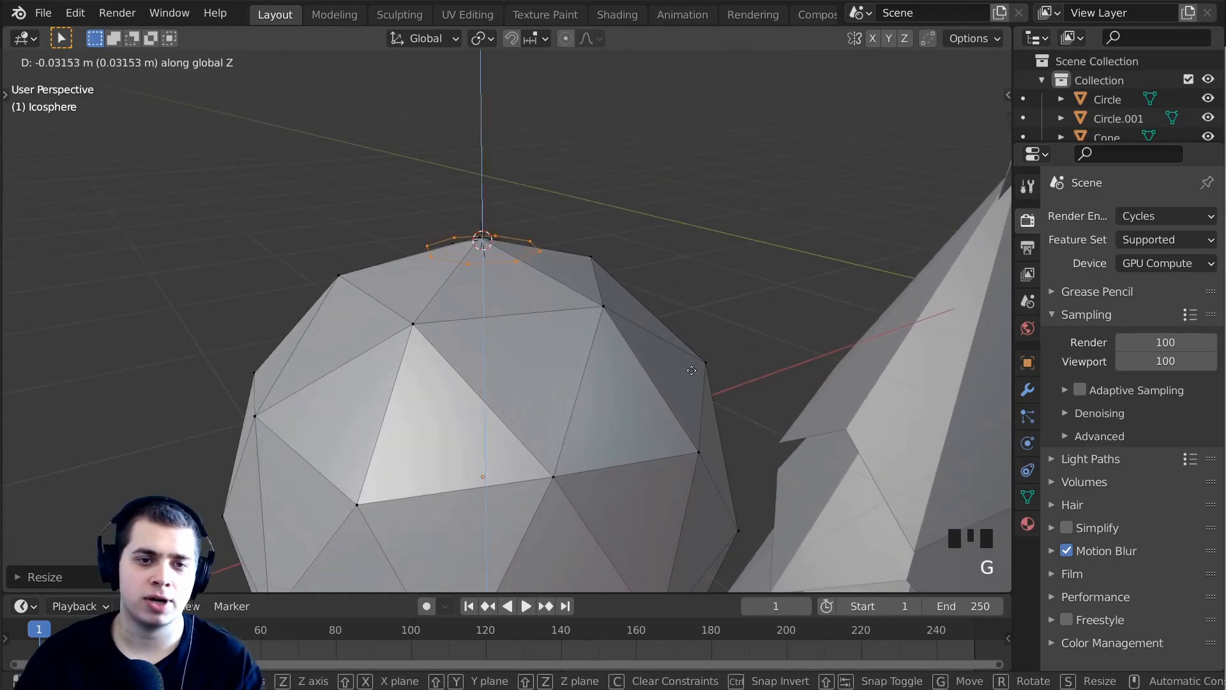
{"action": "left_click", "coordinate": [690, 427]}
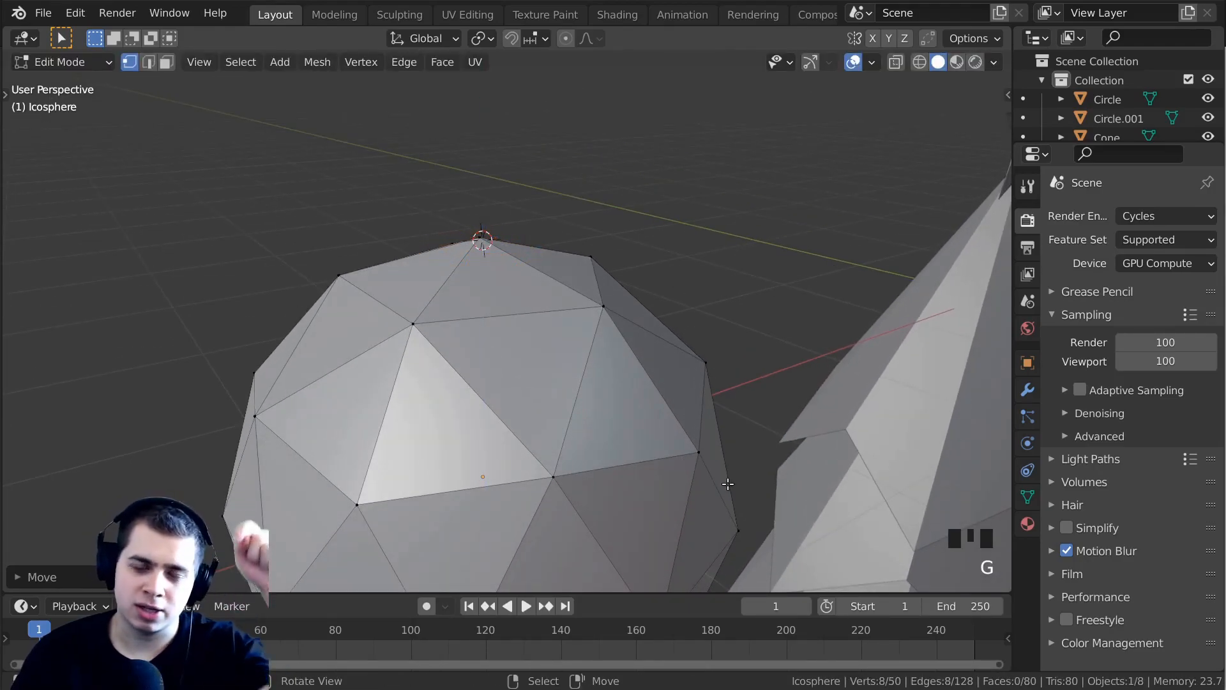
{"action": "middle_click_drag", "start_coordinate": [682, 462], "coordinate": [653, 360]}
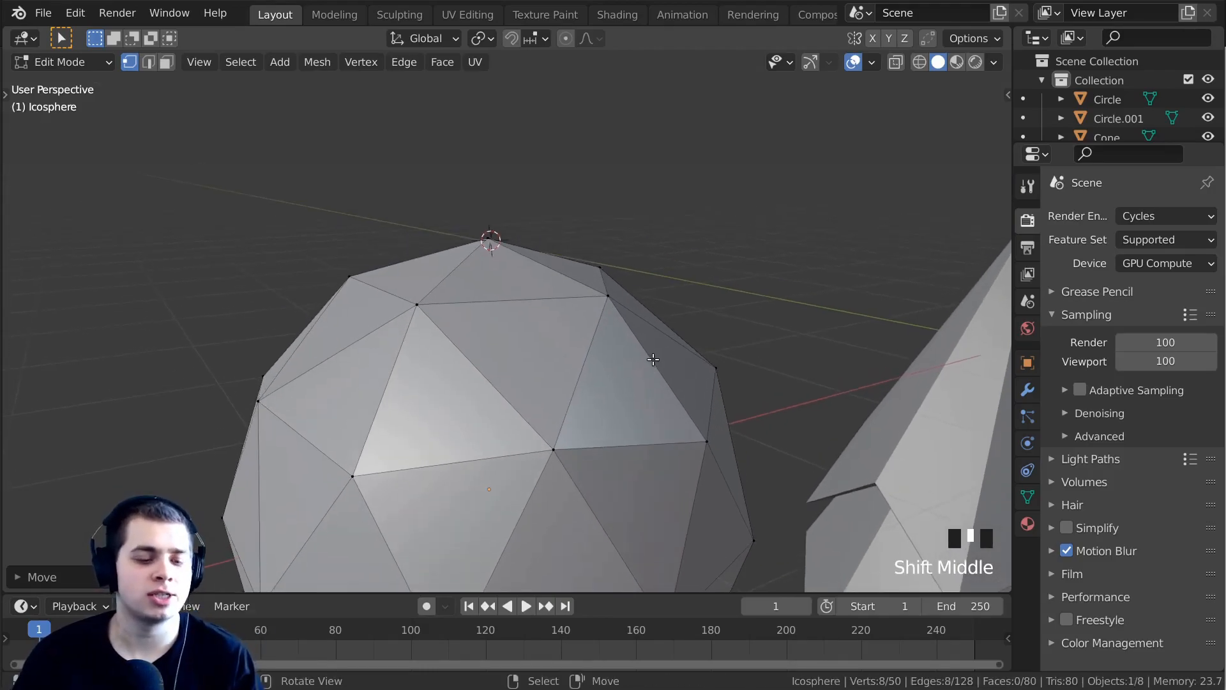
{"action": "key", "text": "e"}
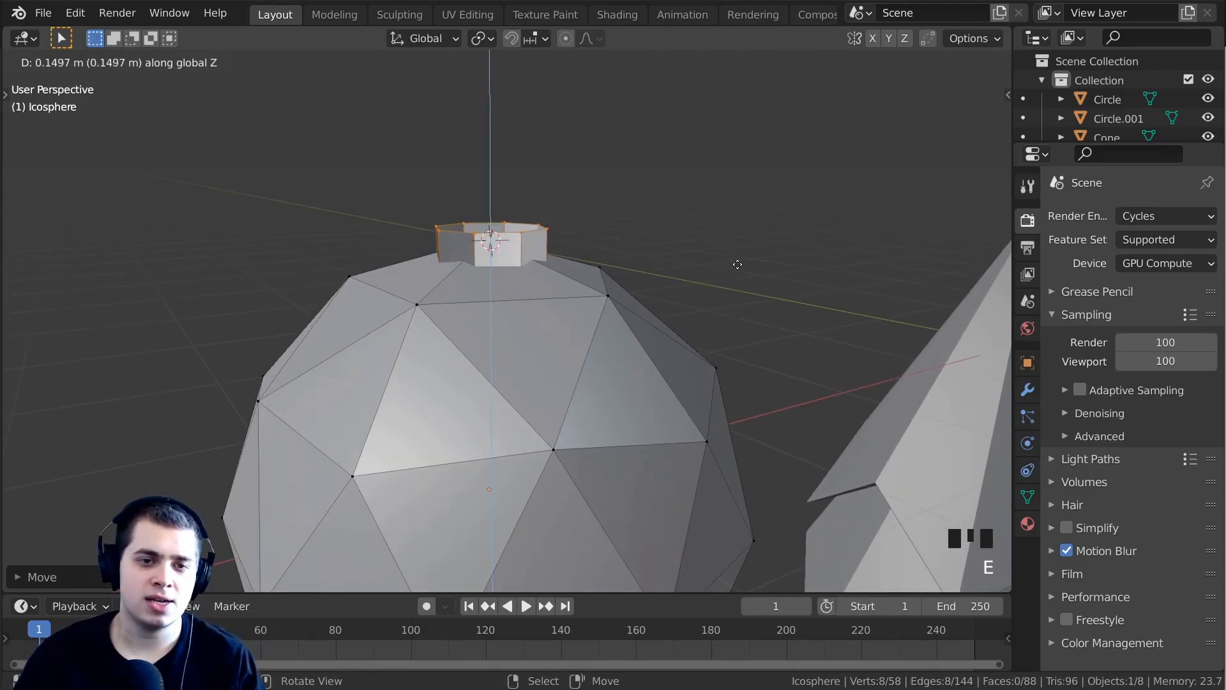
{"action": "left_click", "coordinate": [740, 256]}
{"action": "middle_click_drag", "start_coordinate": [740, 255], "coordinate": [814, 265]}
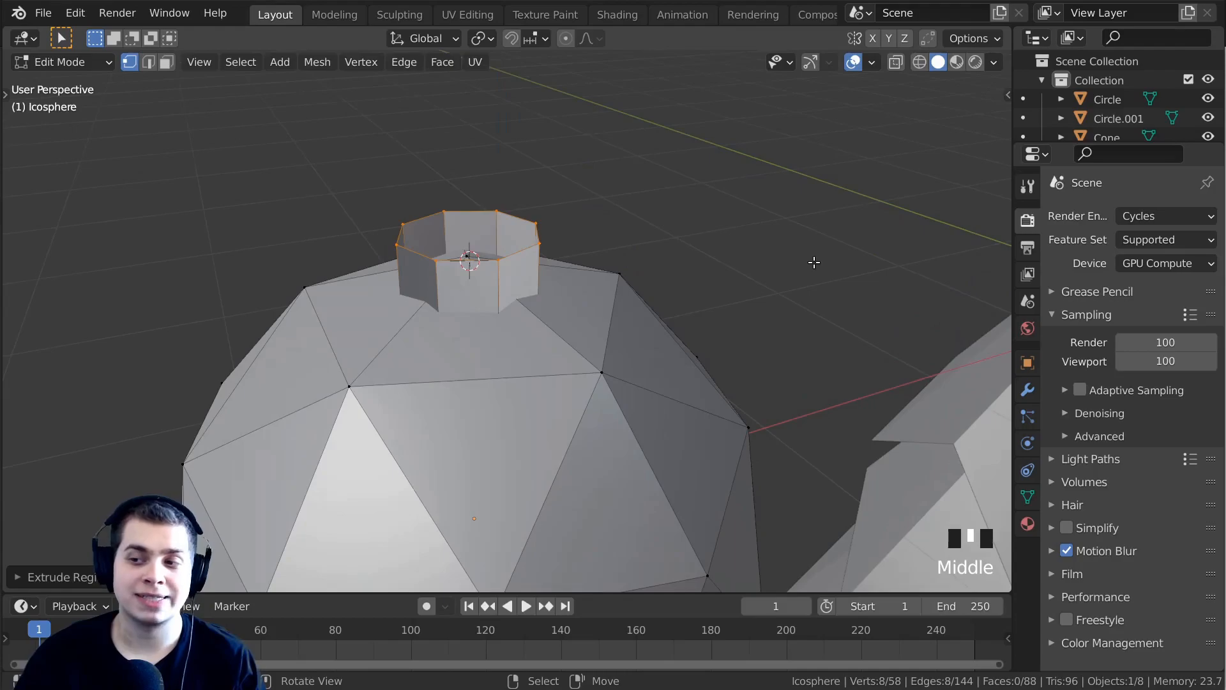
Extrude the cap's upper edge in place and scale it inward to a narrow ring at the cap's center.
{"action": "key", "text": "e"}
{"action": "right_click", "coordinate": [898, 226]}
{"action": "key", "text": "s"}
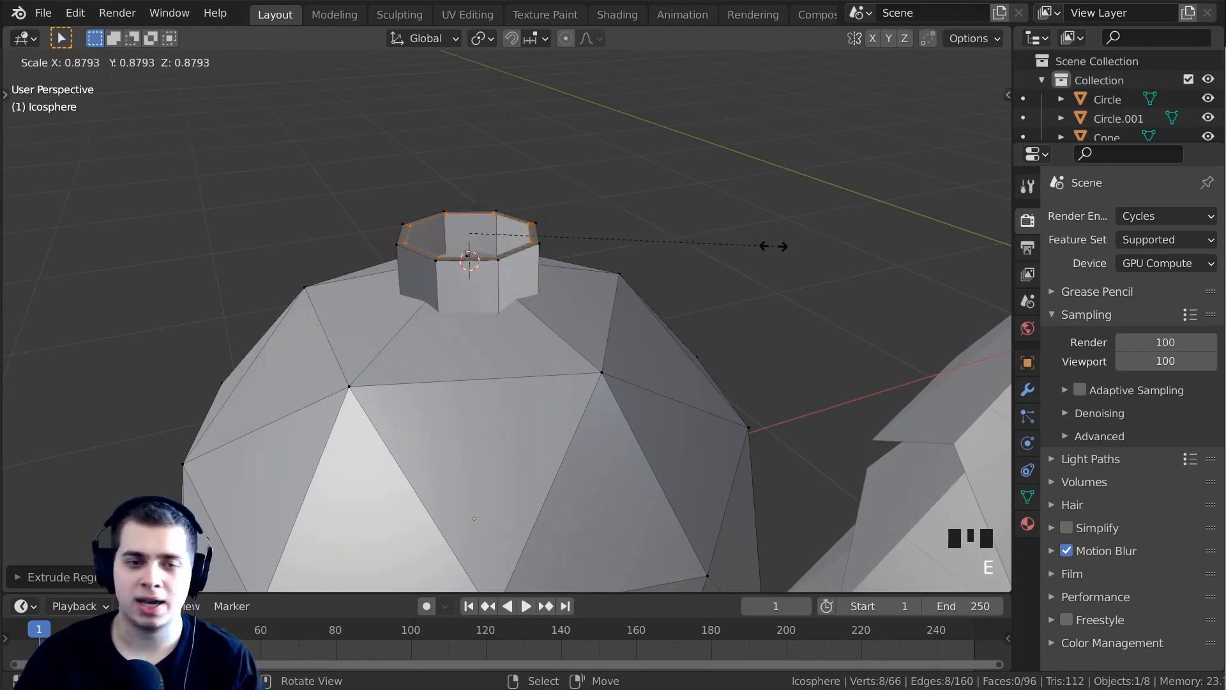
{"action": "left_click", "coordinate": [562, 265]}
{"action": "scroll", "coordinate": [562, 265], "scroll_direction": "down", "scroll_amount": 2}
{"action": "middle_click_drag", "start_coordinate": [562, 265], "coordinate": [575, 307]}
{"action": "key", "text": "KP_1"}
{"action": "middle_click_drag", "start_coordinate": [496, 364], "coordinate": [514, 425], "text": "shift"}
{"action": "scroll", "coordinate": [543, 383], "scroll_direction": "up", "scroll_amount": 4}
{"action": "middle_click_drag", "start_coordinate": [594, 327], "coordinate": [602, 350], "text": "shift"}
{"action": "scroll", "coordinate": [613, 351], "scroll_direction": "up", "scroll_amount": 4}
{"action": "key", "text": "s"}
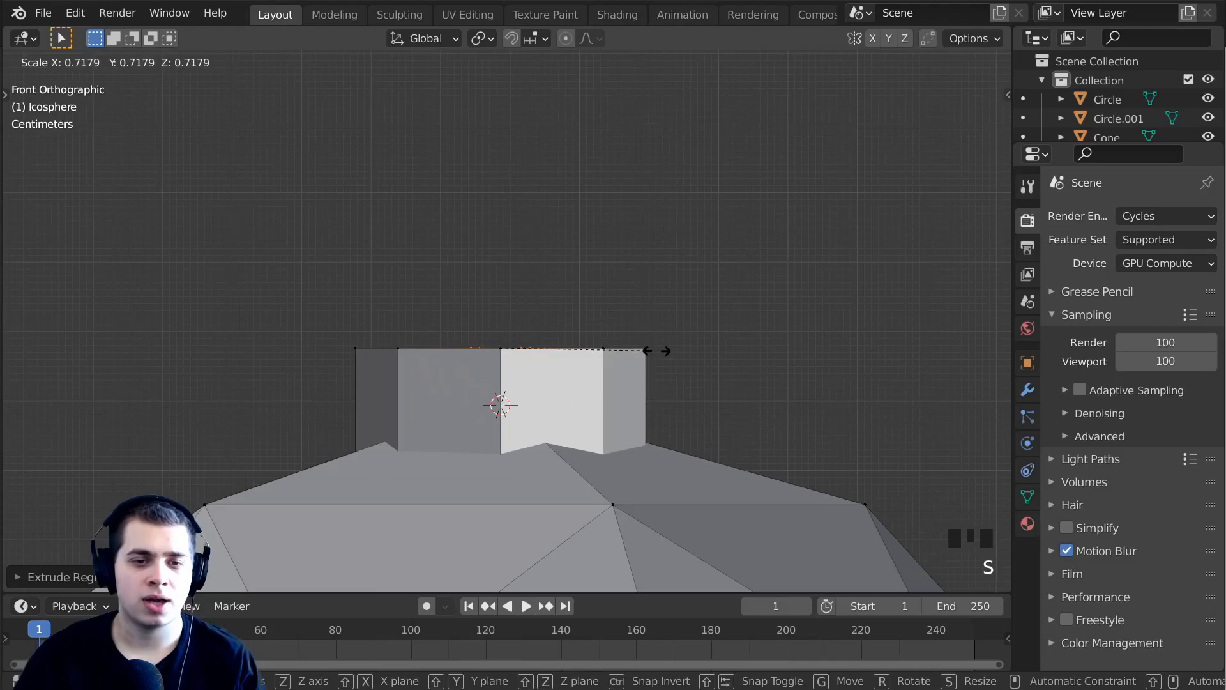
{"action": "left_click", "coordinate": [656, 350]}
Extrude the narrow ring upward about 0.12 m to start the hook's stem.
{"action": "key", "text": "e"}
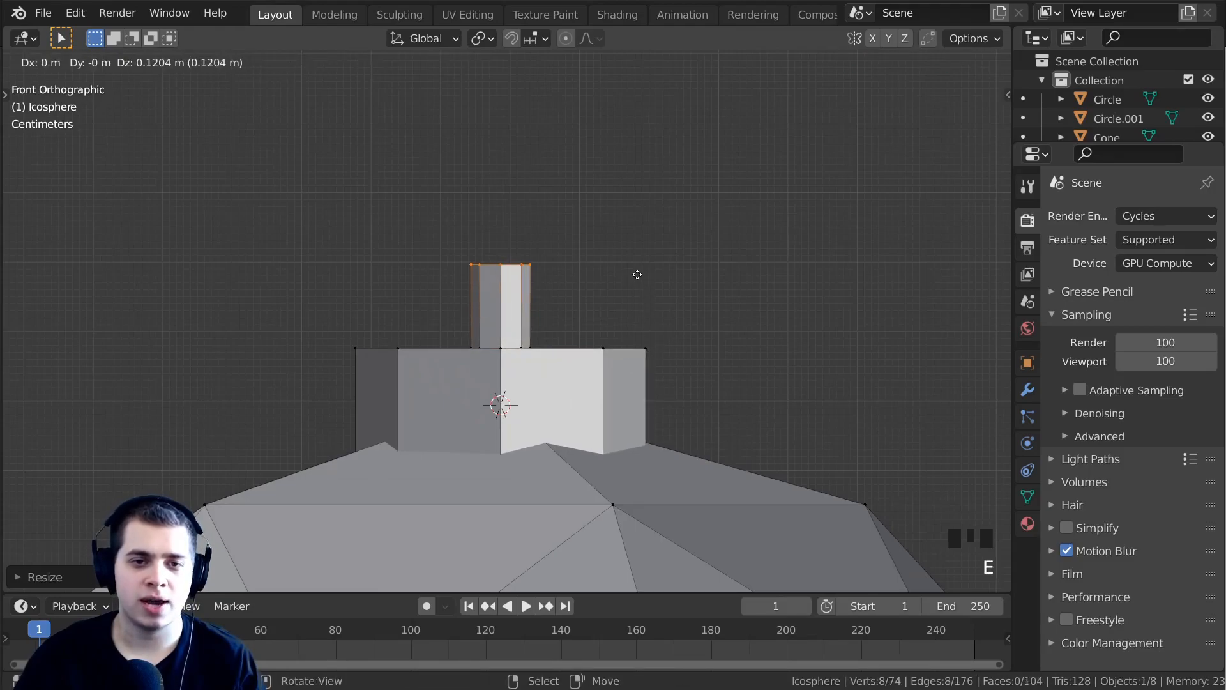
{"action": "left_click", "coordinate": [636, 283]}
{"action": "middle_click_drag", "start_coordinate": [461, 181], "coordinate": [467, 238], "text": "shift"}
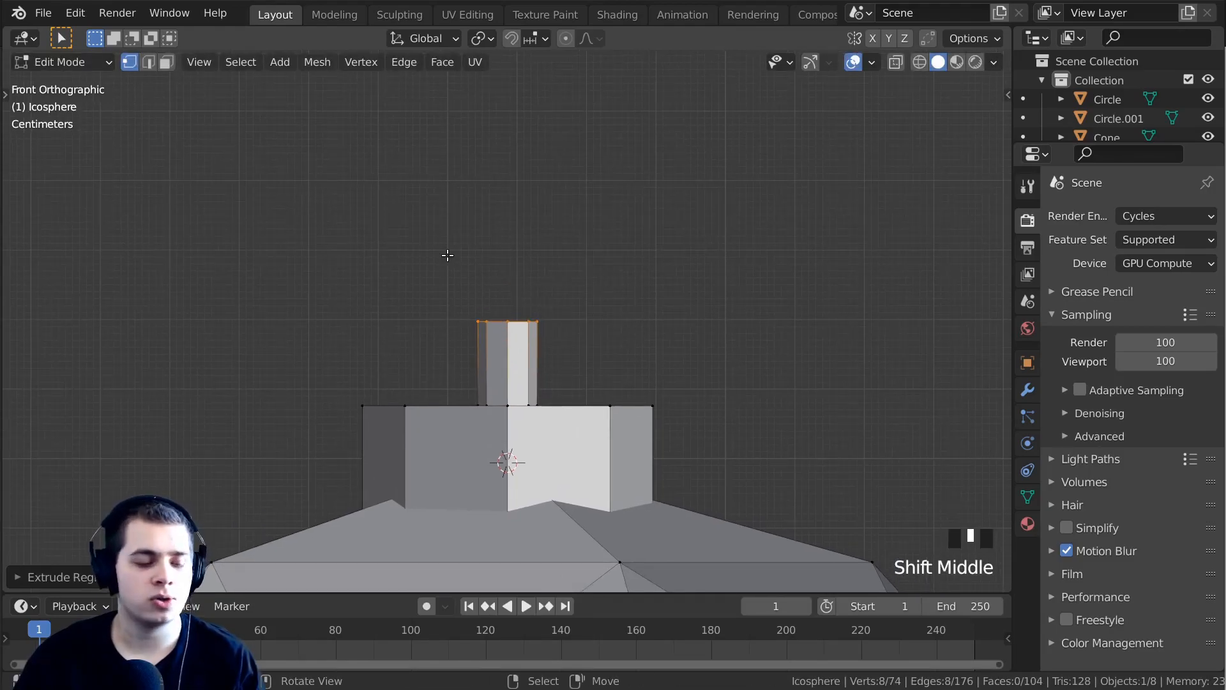
{"action": "scroll", "coordinate": [447, 254], "scroll_direction": "down", "scroll_amount": 1}
Extrude successive segments from the stem in the front view, bending left, up and over to the right into an open hook.
{"action": "left_click", "coordinate": [457, 267], "text": "ctrl"}
{"action": "left_click", "coordinate": [435, 227], "text": "ctrl"}
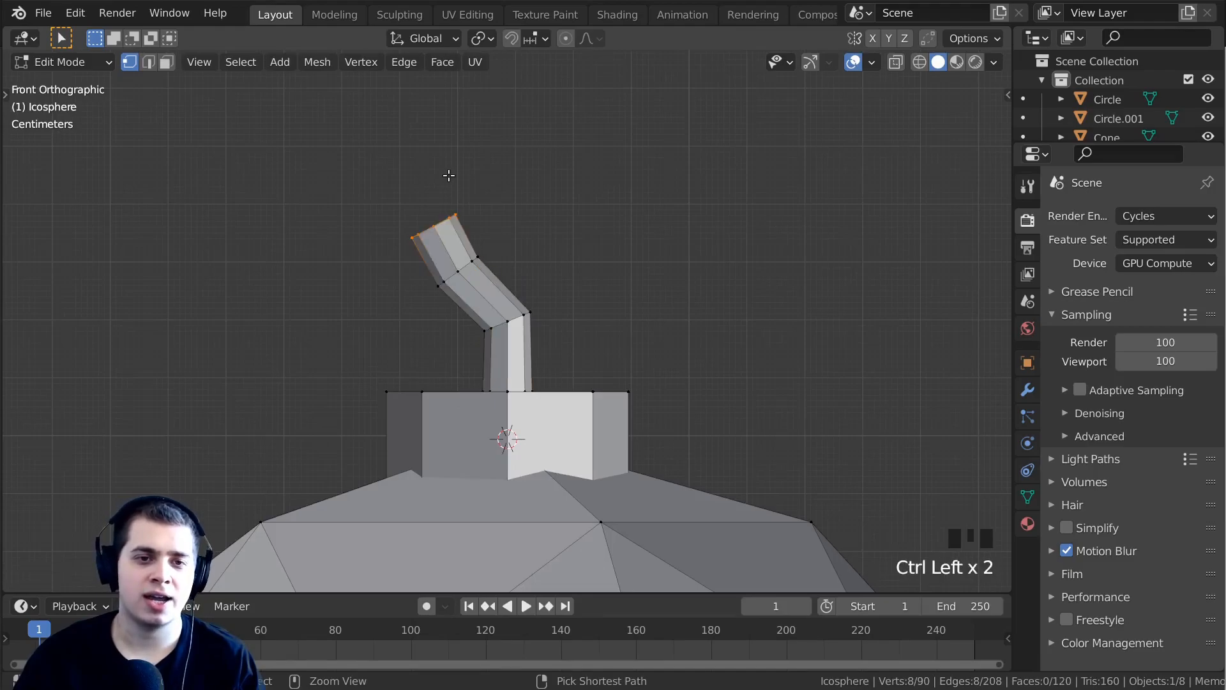
{"action": "left_click", "coordinate": [448, 176], "text": "ctrl"}
{"action": "left_click", "coordinate": [540, 145], "text": "ctrl"}
{"action": "left_click", "coordinate": [564, 150], "text": "ctrl"}
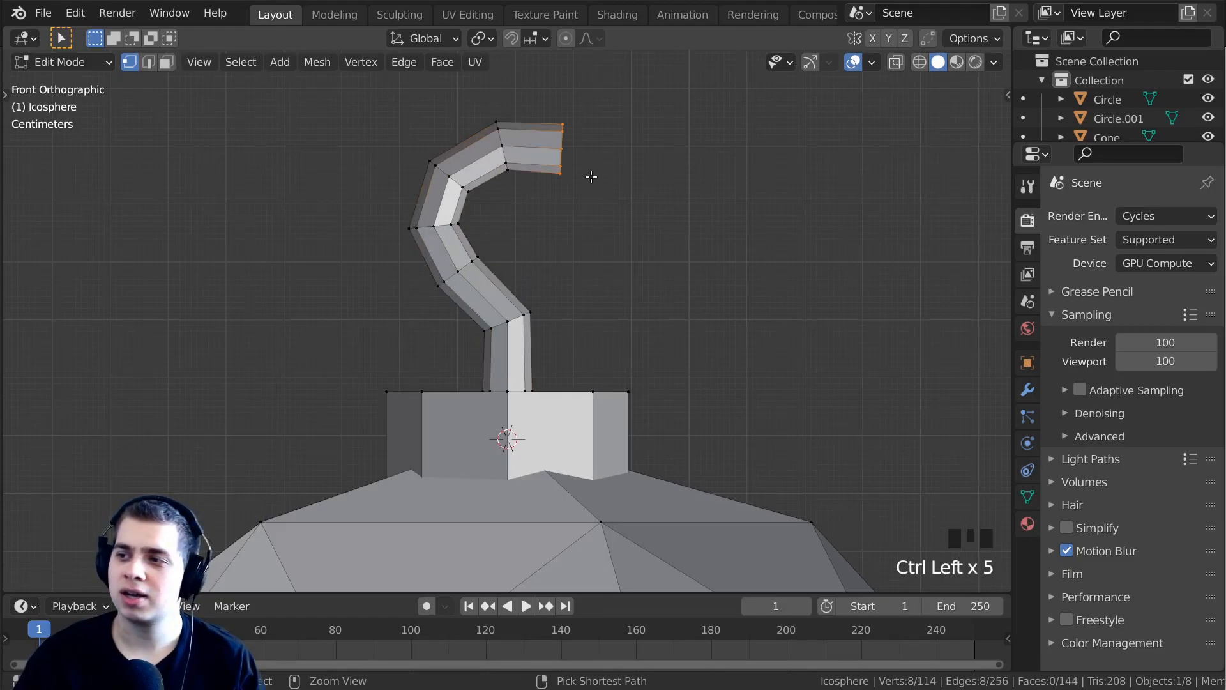
{"action": "left_click", "coordinate": [599, 216], "text": "ctrl"}
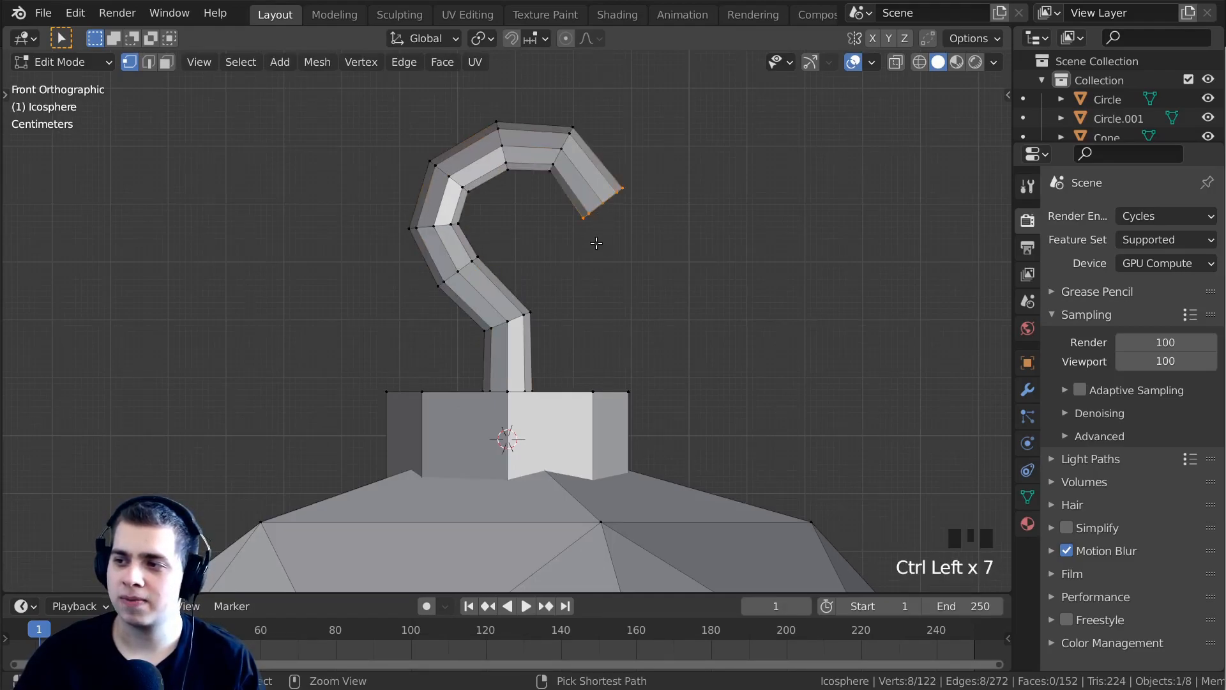
Inspect the whole ornament with its hook in Object Mode and return to Edit Mode.
{"action": "key", "text": "Tab"}
{"action": "scroll", "coordinate": [587, 268], "scroll_direction": "down", "scroll_amount": 13}
{"action": "scroll", "coordinate": [542, 273], "scroll_direction": "up", "scroll_amount": 1}
{"action": "middle_click_drag", "start_coordinate": [542, 273], "coordinate": [643, 315]}
{"action": "scroll", "coordinate": [544, 286], "scroll_direction": "down", "scroll_amount": 4}
{"action": "scroll", "coordinate": [575, 332], "scroll_direction": "up", "scroll_amount": 10}
{"action": "key", "text": "Tab"}
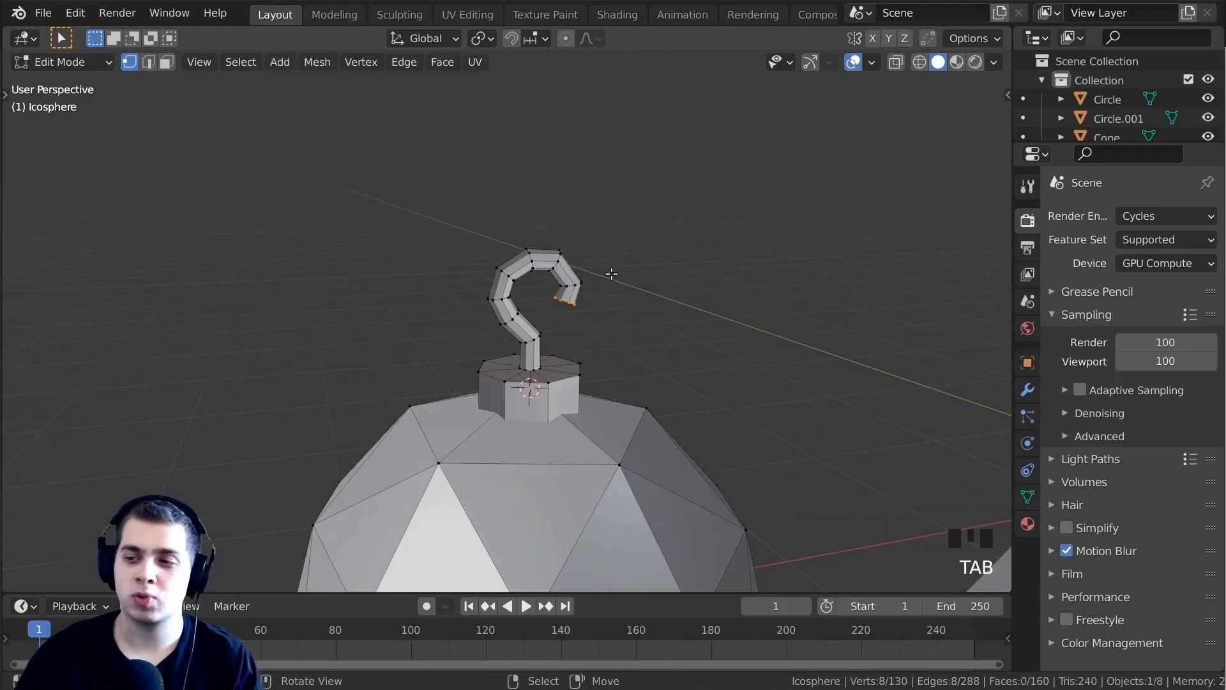
{"action": "key", "text": "Tab"}
{"action": "key", "text": "Tab"}
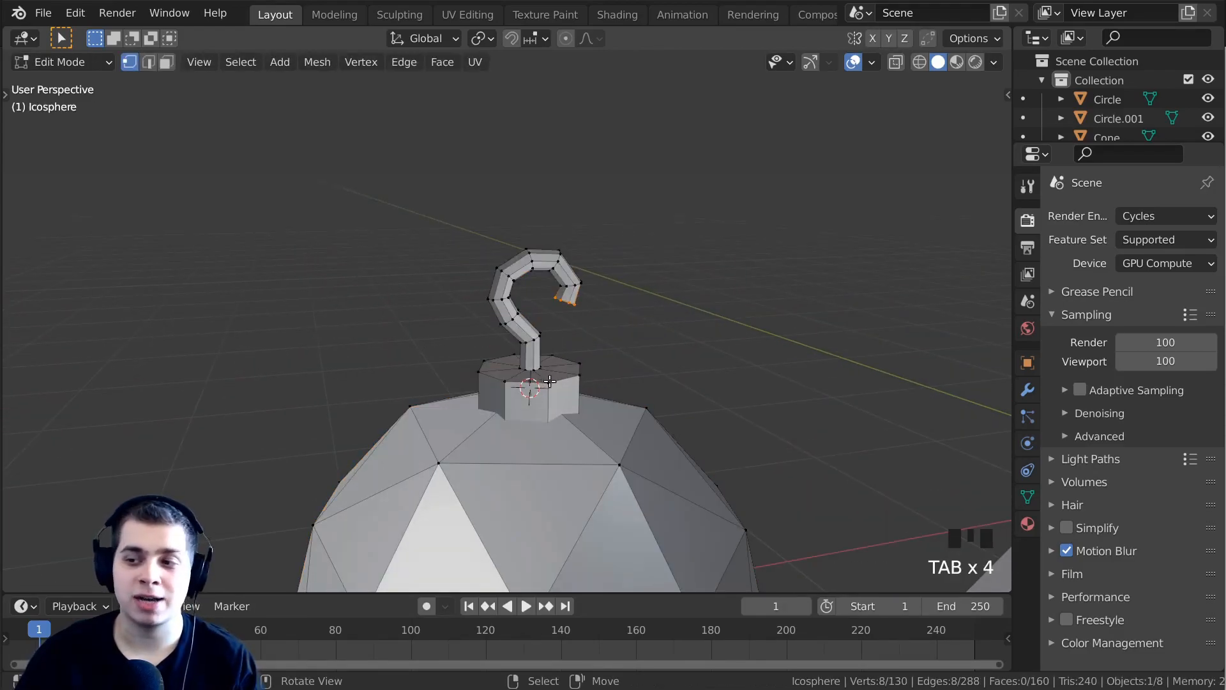
Select the linked cap and hook, scale them down slightly, lower them along Z onto the sphere, and return to Object Mode.
{"action": "key", "text": "l"}
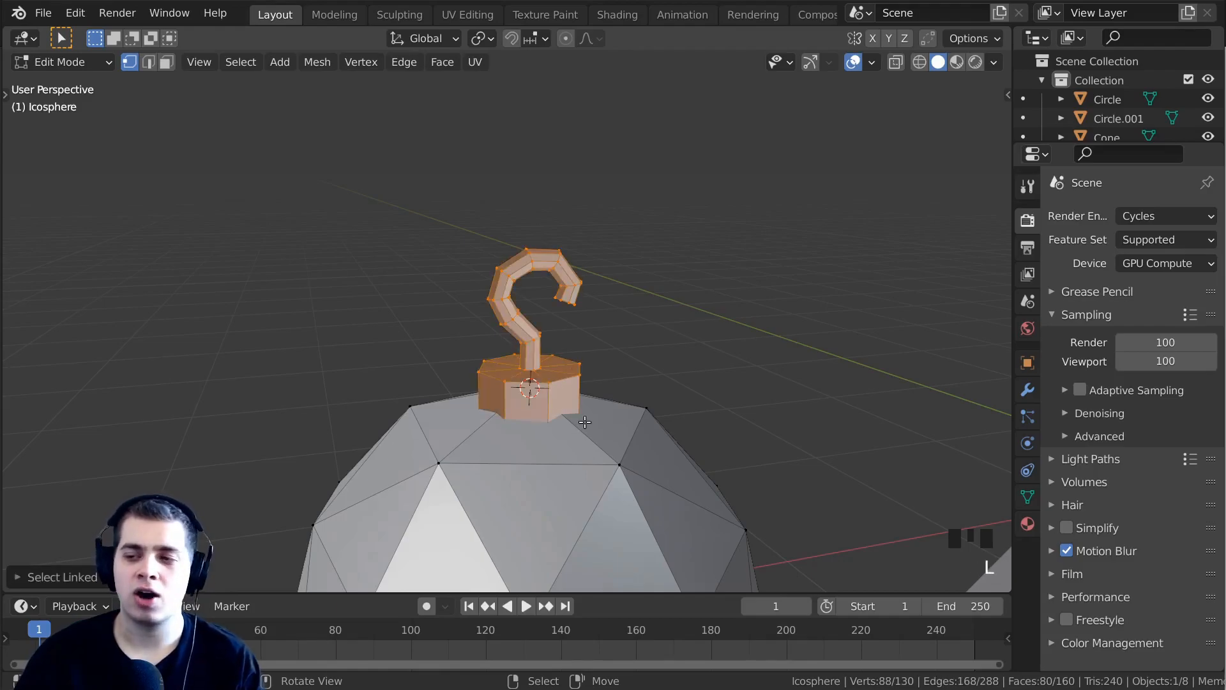
{"action": "middle_click_drag", "start_coordinate": [736, 225], "coordinate": [711, 211], "text": "shift"}
{"action": "scroll", "coordinate": [840, 249], "scroll_direction": "up", "scroll_amount": 2}
{"action": "mouse_move", "coordinate": [840, 249]}
{"action": "middle_mouse_down"}
{"action": "mouse_move", "coordinate": [768, 274]}
{"action": "mouse_move", "coordinate": [858, 261]}
{"action": "middle_mouse_up"}
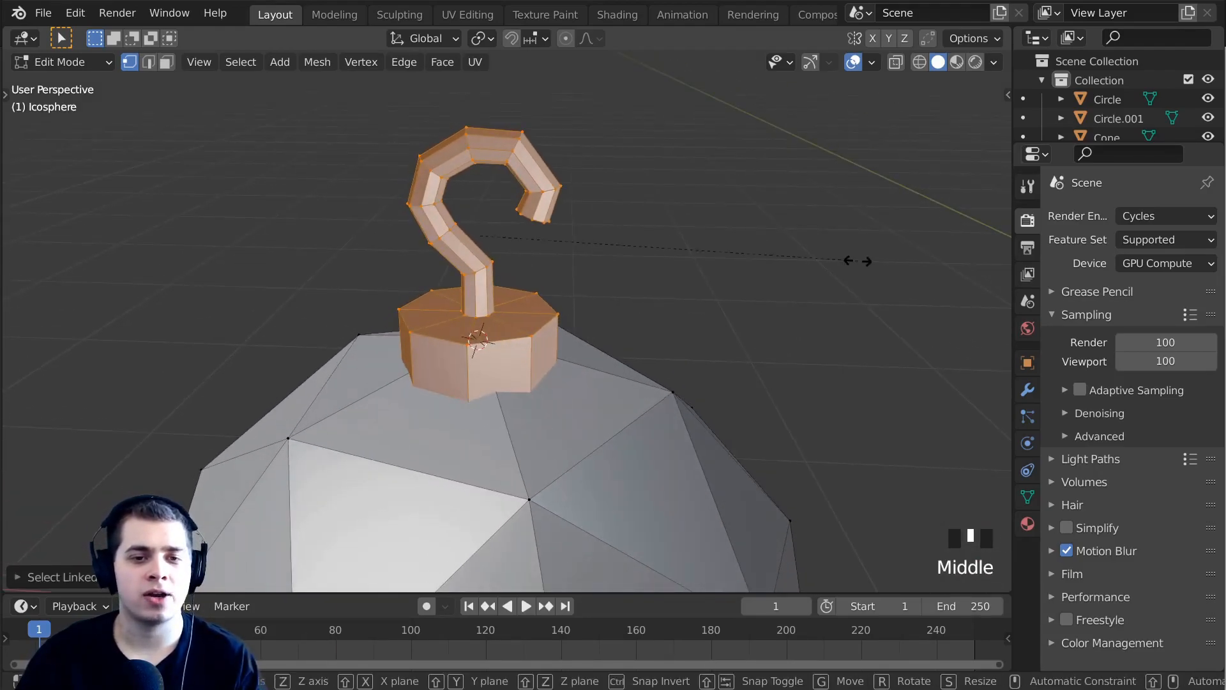
{"action": "left_click", "coordinate": [779, 275]}
{"action": "key", "text": "g"}
{"action": "key", "text": "z"}
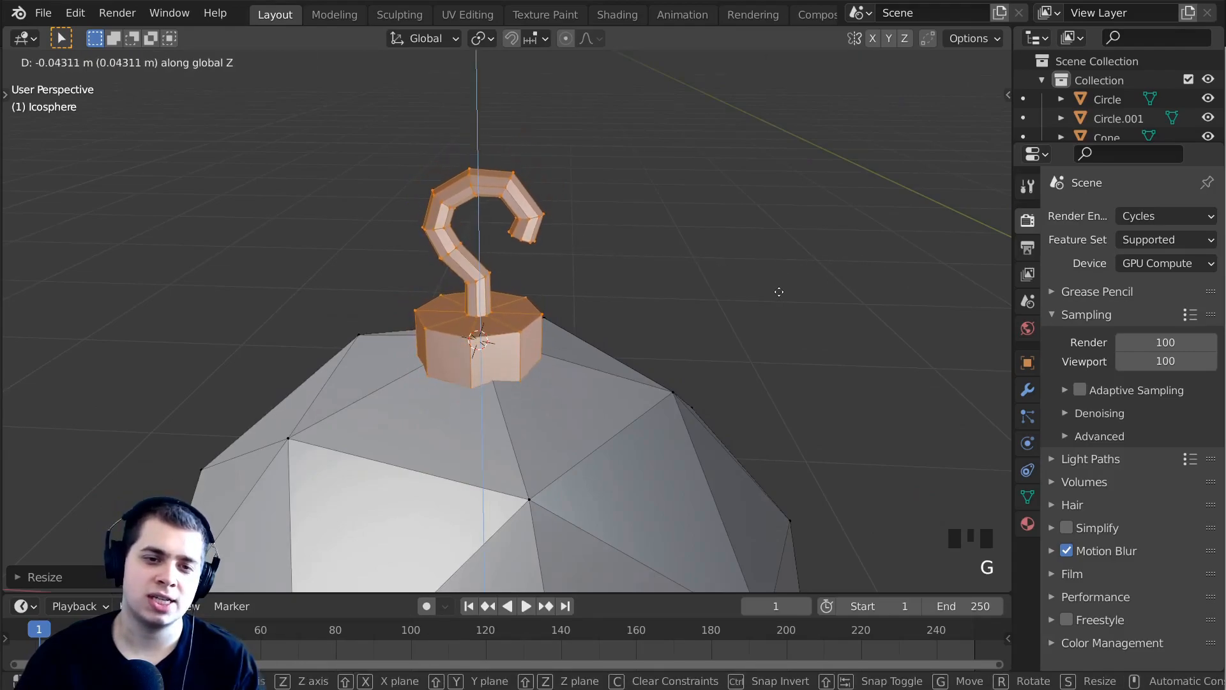
{"action": "left_click", "coordinate": [648, 336]}
{"action": "key", "text": "Tab"}
{"action": "middle_click_drag", "start_coordinate": [672, 345], "coordinate": [641, 331]}
{"action": "scroll", "coordinate": [376, 345], "scroll_direction": "up", "scroll_amount": 4}
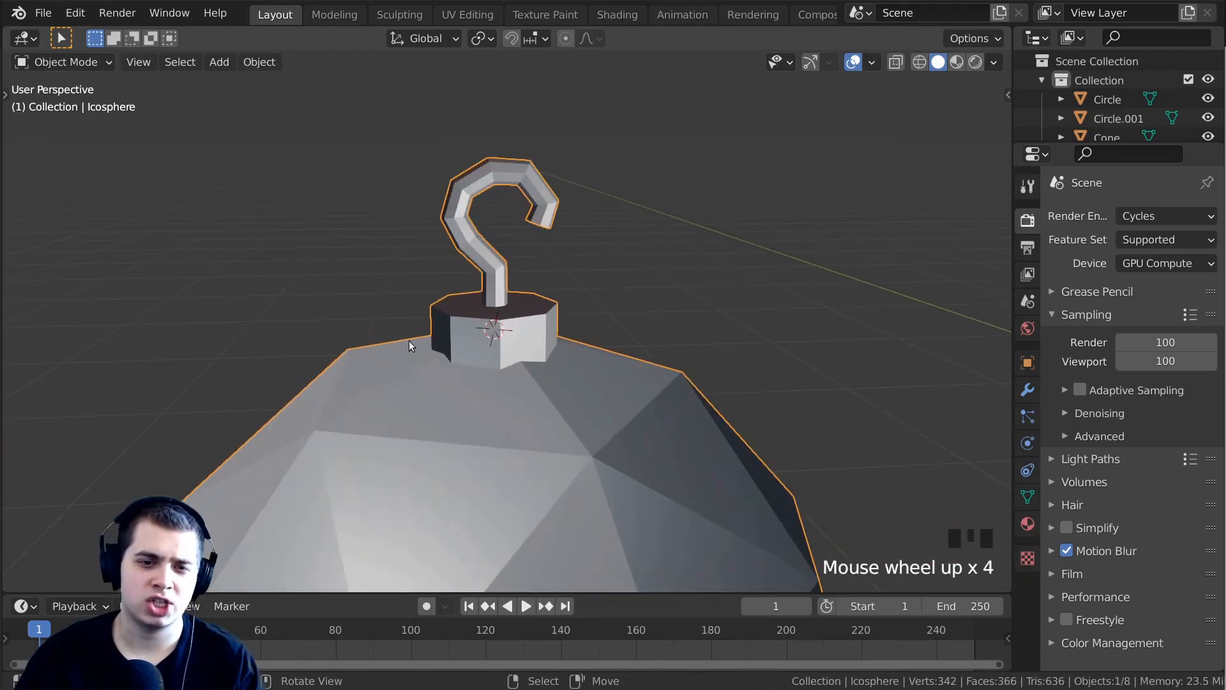
Recalculate the normals outward for the ornament's entire mesh and return to Object Mode.
{"action": "key", "text": "Tab"}
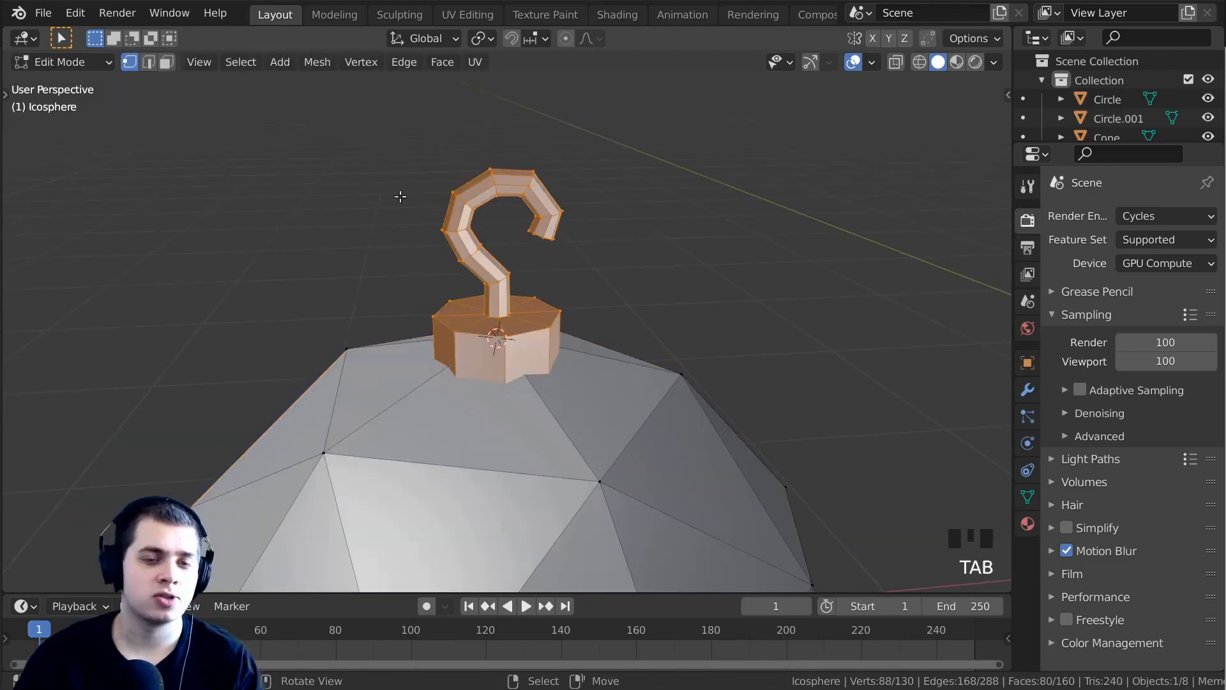
{"action": "key", "text": "a"}
{"action": "key", "text": "a"}
{"action": "key", "text": "a"}
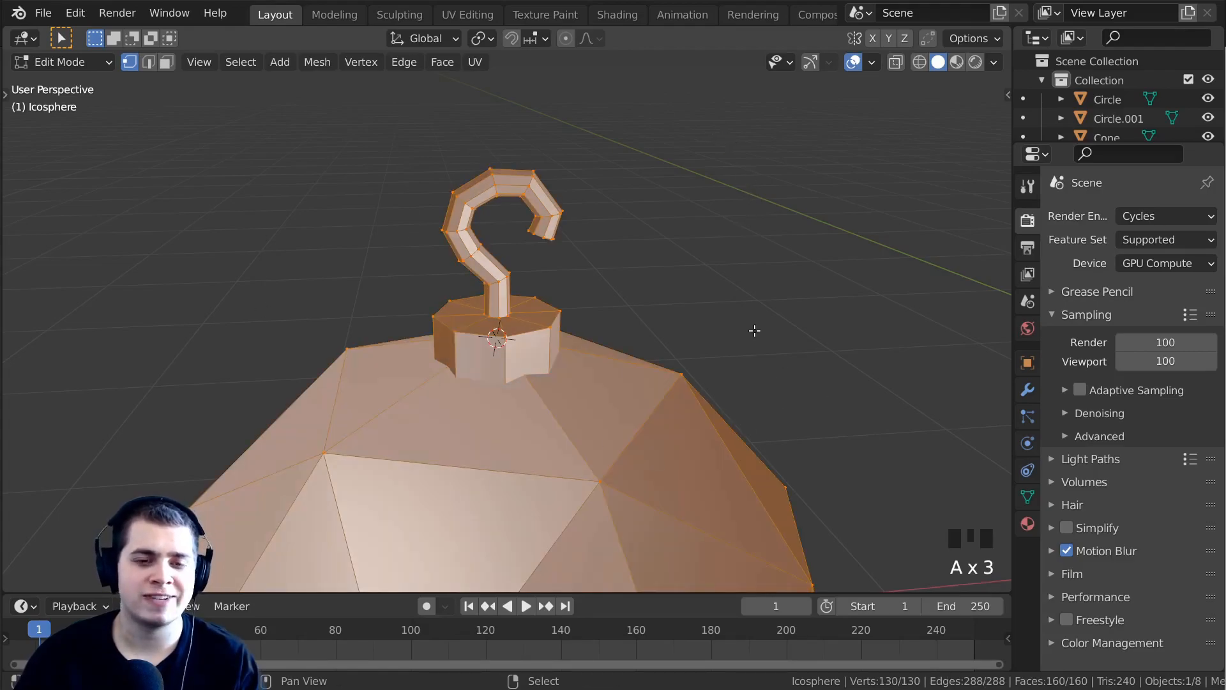
{"action": "key", "text": "shift+n"}
{"action": "middle_click_drag", "start_coordinate": [465, 424], "coordinate": [642, 339]}
{"action": "key", "text": "Tab"}
{"action": "scroll", "coordinate": [498, 421], "scroll_direction": "down", "scroll_amount": 3}
{"action": "scroll", "coordinate": [530, 374], "scroll_direction": "up", "scroll_amount": 2}
Select the linked cap and hook in Edit Mode, scale them up slightly, adjust their height along Z, and return to Object Mode.
{"action": "key", "text": "Tab"}
{"action": "right_click", "coordinate": [530, 302]}
{"action": "key", "text": "l"}
{"action": "key", "text": "s"}
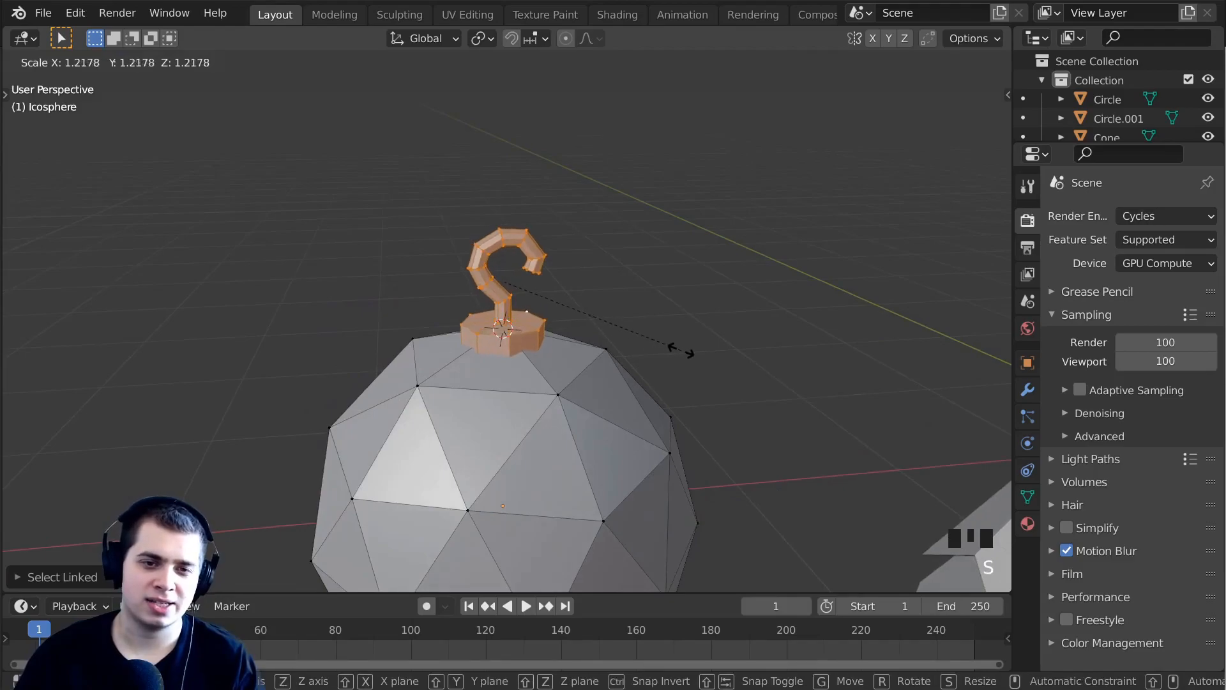
{"action": "left_click", "coordinate": [693, 350]}
{"action": "key", "text": "g"}
{"action": "key", "text": "z"}
{"action": "left_click", "coordinate": [690, 341]}
{"action": "scroll", "coordinate": [674, 409], "scroll_direction": "down", "scroll_amount": 6}
{"action": "key", "text": "Tab"}
{"action": "scroll", "coordinate": [702, 418], "scroll_direction": "down", "scroll_amount": 2}
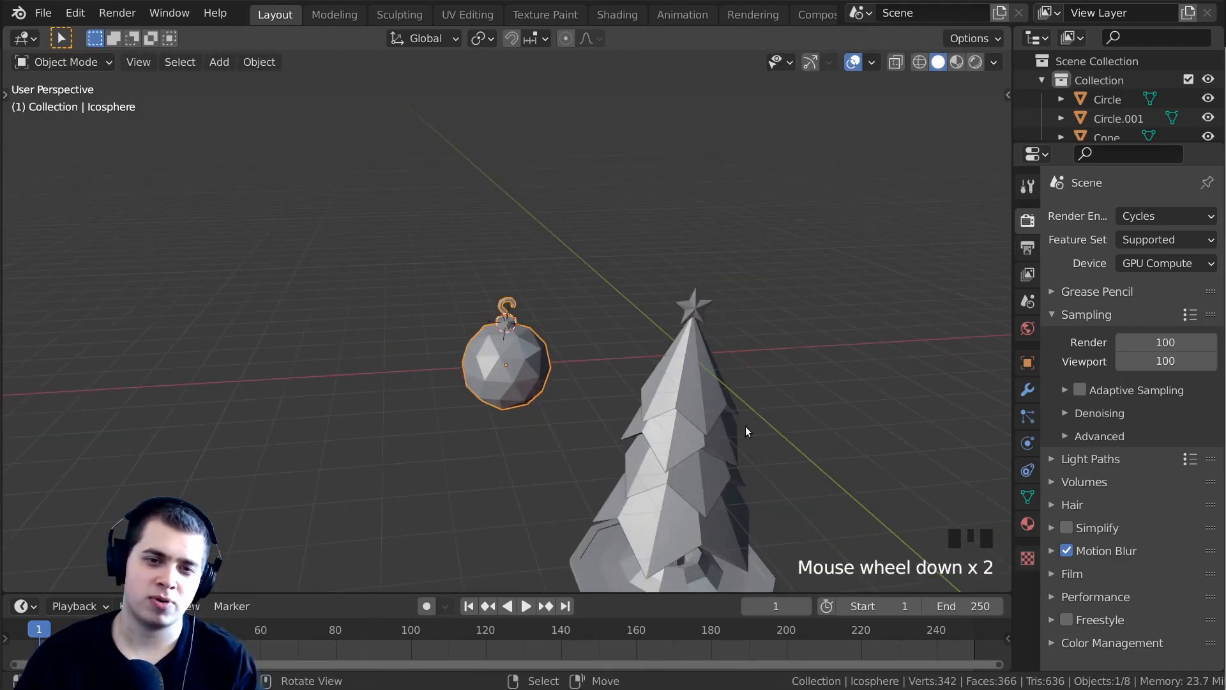
Scale the whole ornament down to a size that suits the Christmas tree.
{"action": "middle_click_drag", "start_coordinate": [749, 427], "coordinate": [703, 347]}
{"action": "key", "text": "s"}
{"action": "left_click", "coordinate": [562, 339]}
{"action": "key", "text": "s"}
{"action": "left_click", "coordinate": [601, 378]}
{"action": "mouse_move", "coordinate": [600, 378]}
{"action": "middle_mouse_down"}
{"action": "mouse_move", "coordinate": [525, 372]}
{"action": "mouse_move", "coordinate": [595, 366]}
{"action": "middle_mouse_up"}
{"action": "right_click", "coordinate": [526, 371]}
{"action": "right_click", "coordinate": [492, 348]}
{"action": "scroll", "coordinate": [419, 518], "scroll_direction": "up", "scroll_amount": 9}
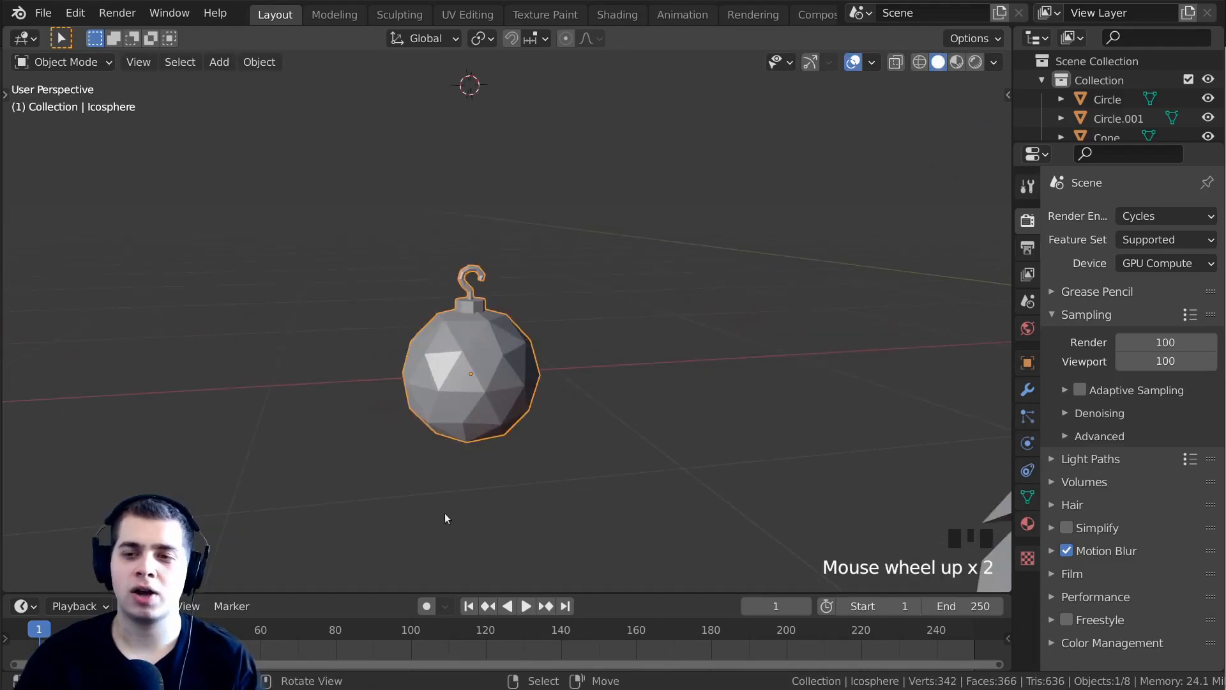
{"action": "middle_click_drag", "start_coordinate": [406, 248], "coordinate": [533, 179], "text": "shift"}
{"action": "scroll", "coordinate": [527, 196], "scroll_direction": "up", "scroll_amount": 1}
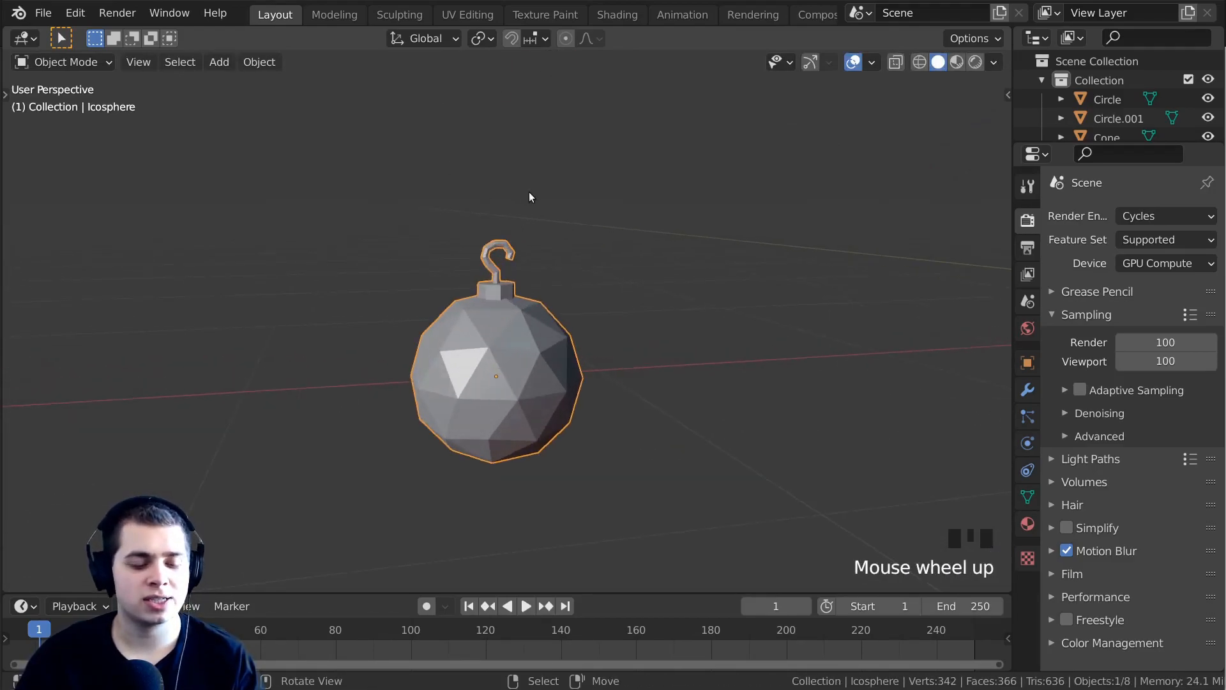
Switch the viewport shading to Material Preview with the ornament in close view.
{"action": "key", "text": "z"}
{"action": "left_click", "coordinate": [556, 249]}
{"action": "mouse_move", "coordinate": [523, 370]}
{"action": "middle_mouse_down"}
{"action": "mouse_move", "coordinate": [480, 393]}
{"action": "mouse_move", "coordinate": [581, 395]}
{"action": "mouse_move", "coordinate": [512, 392]}
{"action": "middle_mouse_up"}
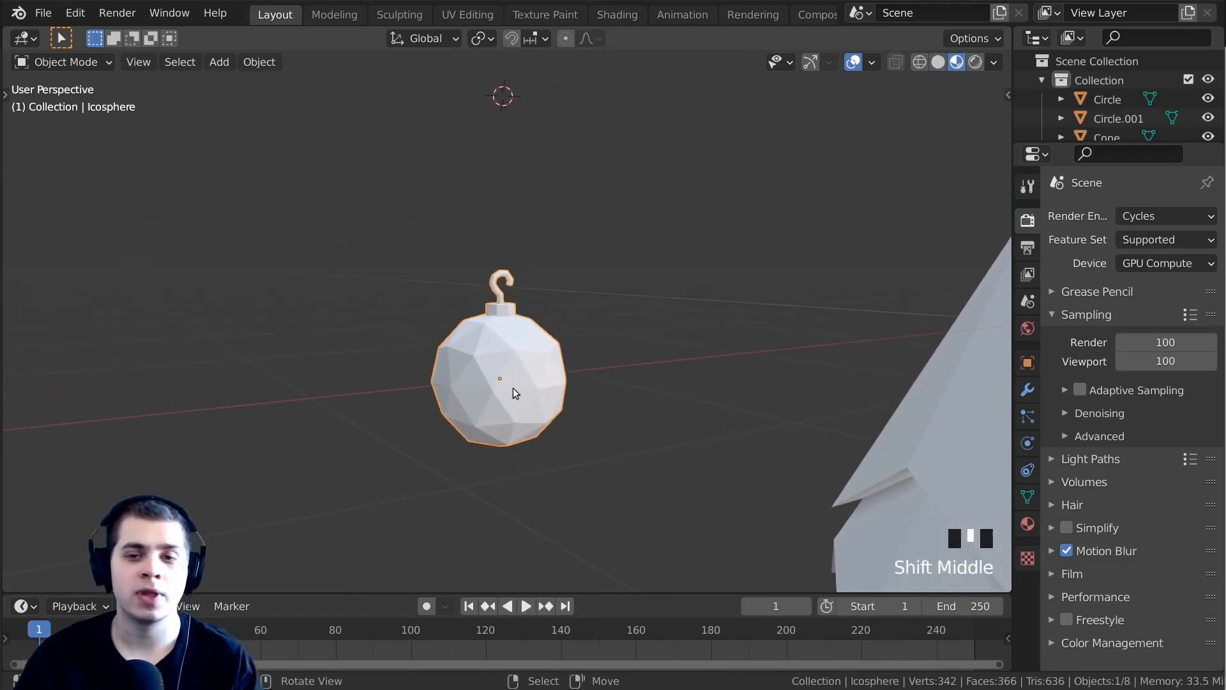
{"action": "scroll", "coordinate": [511, 359], "scroll_direction": "up", "scroll_amount": 1}
{"action": "middle_click_drag", "start_coordinate": [516, 461], "coordinate": [500, 404], "text": "shift"}
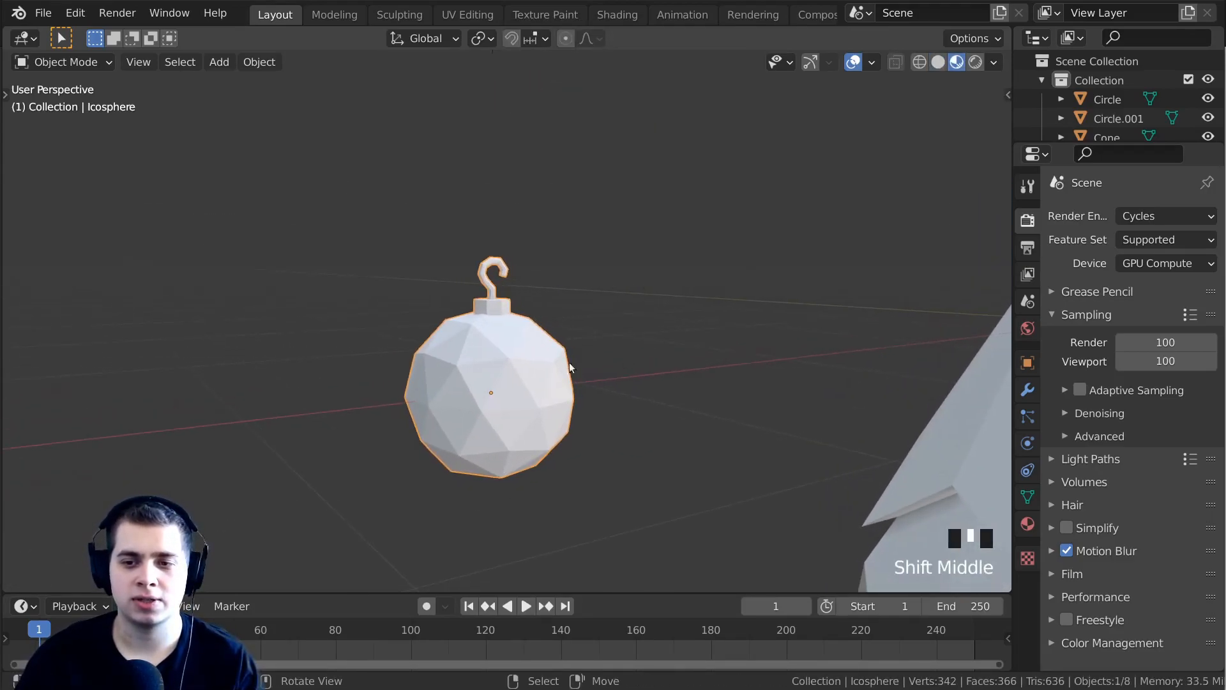
Create a new material named Ornimants on the ornament.
{"action": "left_click", "coordinate": [1028, 524]}
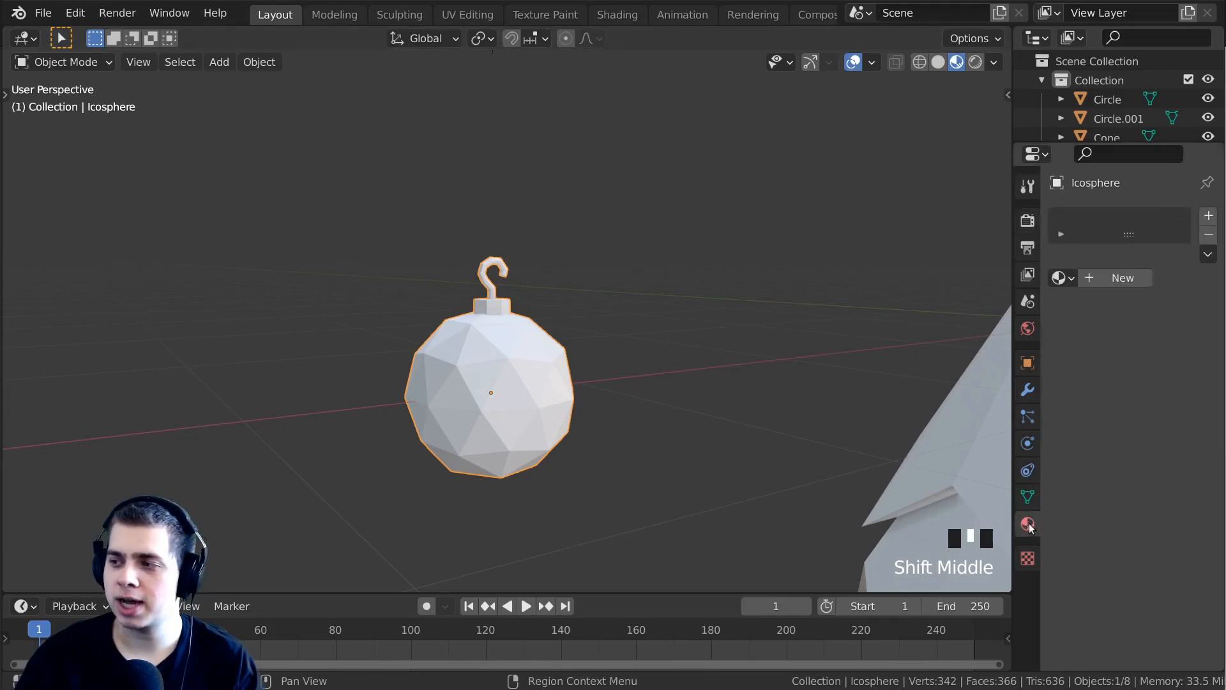
{"action": "left_click", "coordinate": [1133, 282]}
{"action": "scroll", "coordinate": [1132, 259], "scroll_direction": "down", "scroll_amount": 3}
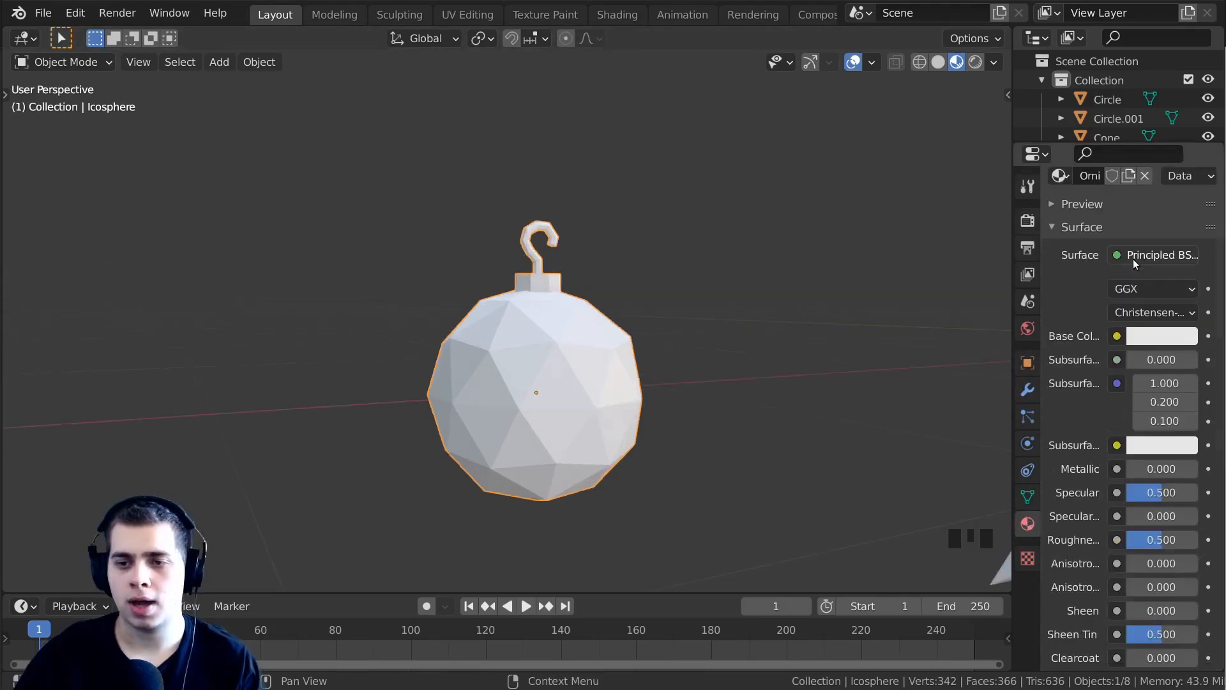
Set the Ornimants material's Metallic to 1.000 and its Roughness to 0.279.
{"action": "left_click_drag", "start_coordinate": [1141, 475], "coordinate": [1198, 473]}
{"action": "middle_click_drag", "start_coordinate": [657, 428], "coordinate": [696, 415]}
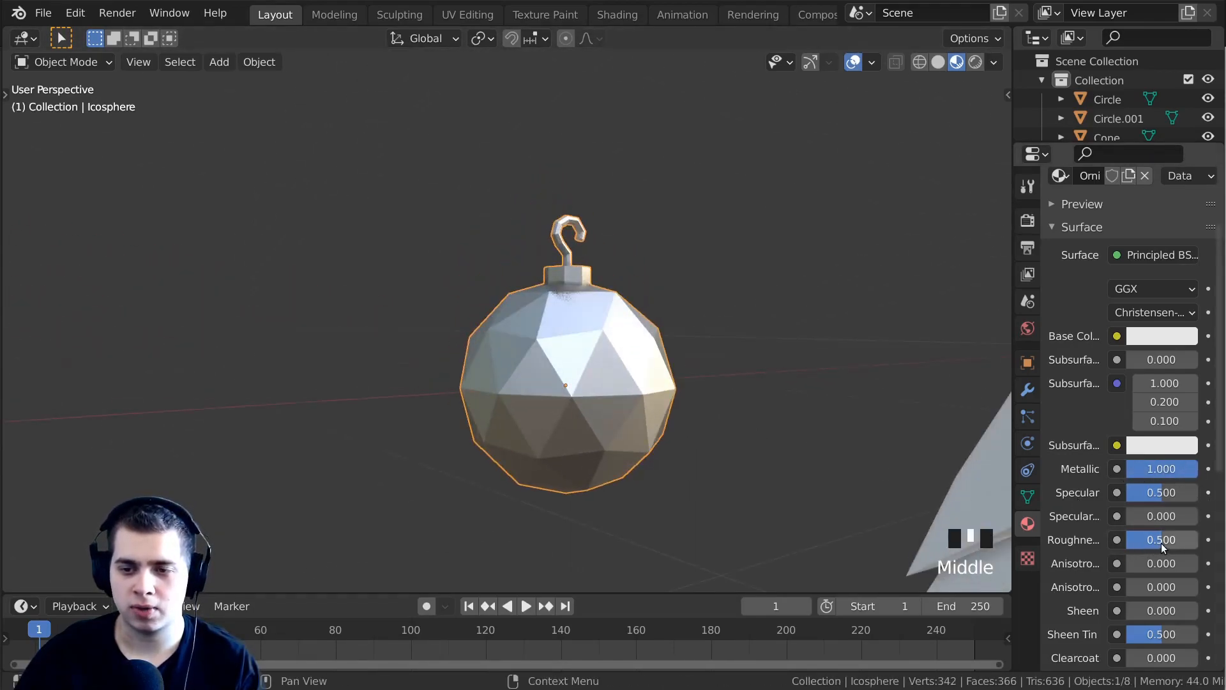
{"action": "left_click_drag", "start_coordinate": [1162, 545], "coordinate": [1147, 546]}
{"action": "middle_click_drag", "start_coordinate": [689, 511], "coordinate": [963, 291]}
{"action": "middle_click_drag", "start_coordinate": [750, 310], "coordinate": [734, 263]}
{"action": "scroll", "coordinate": [856, 326], "scroll_direction": "down", "scroll_amount": 1}
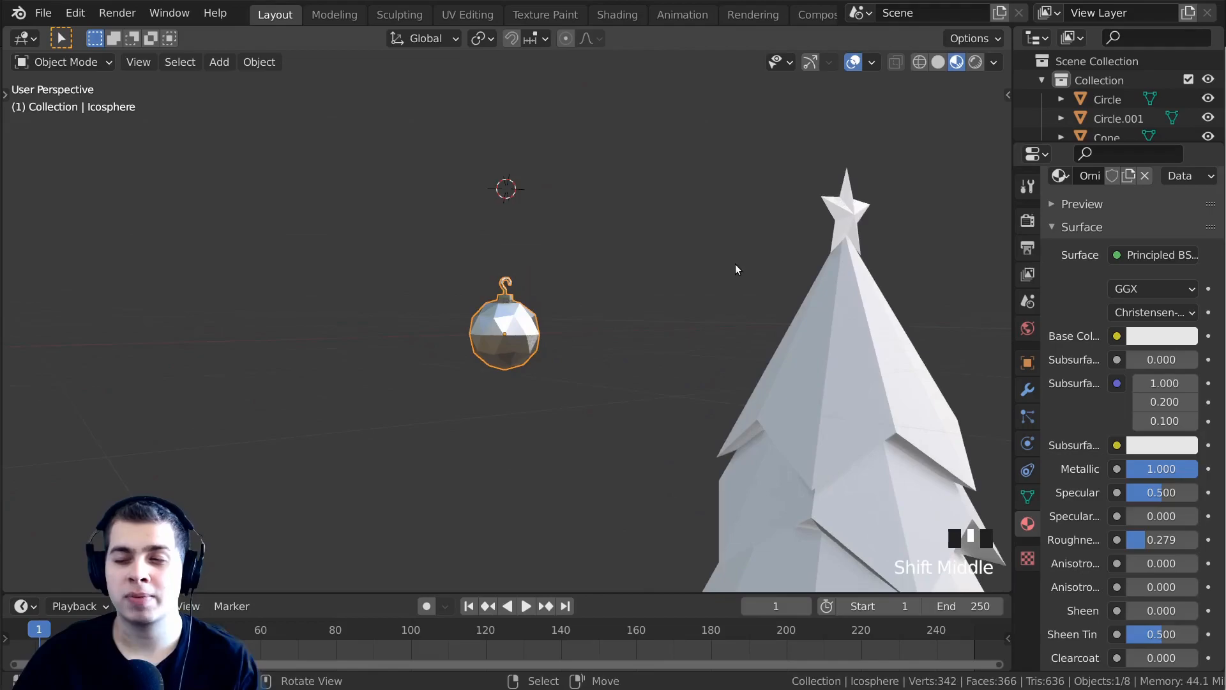
{"action": "scroll", "coordinate": [790, 230], "scroll_direction": "up", "scroll_amount": 3}
{"action": "middle_click_drag", "start_coordinate": [790, 230], "coordinate": [564, 213]}
Switch the viewport shading to Rendered and select all objects in the scene.
{"action": "key", "text": "z"}
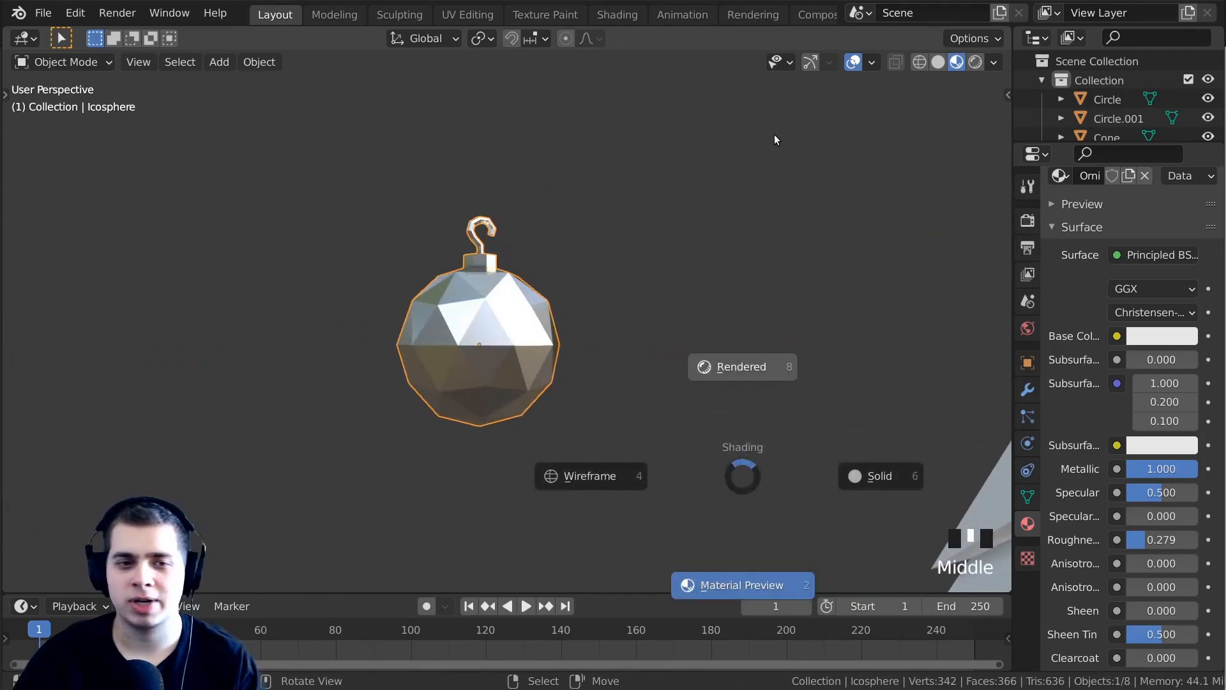
{"action": "left_click", "coordinate": [774, 137]}
{"action": "scroll", "coordinate": [629, 461], "scroll_direction": "down", "scroll_amount": 3}
{"action": "middle_click_drag", "start_coordinate": [577, 299], "coordinate": [701, 315]}
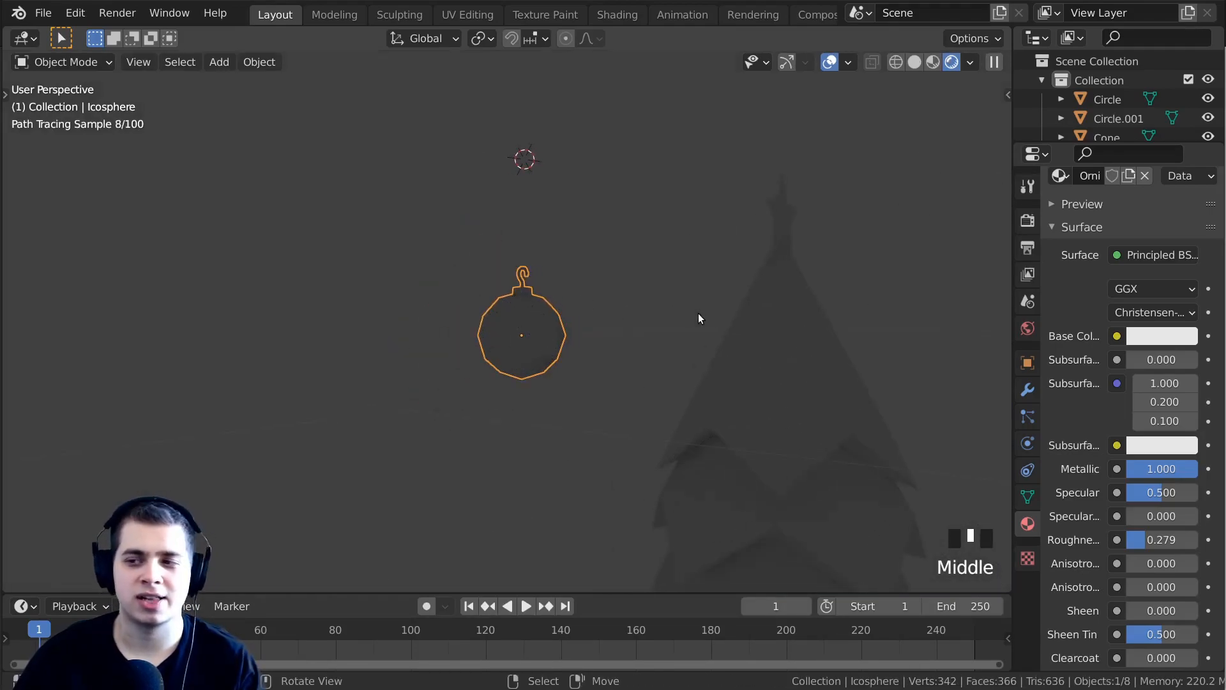
{"action": "scroll", "coordinate": [635, 356], "scroll_direction": "down", "scroll_amount": 3}
{"action": "scroll", "coordinate": [581, 360], "scroll_direction": "up", "scroll_amount": 2}
{"action": "key", "text": "a"}
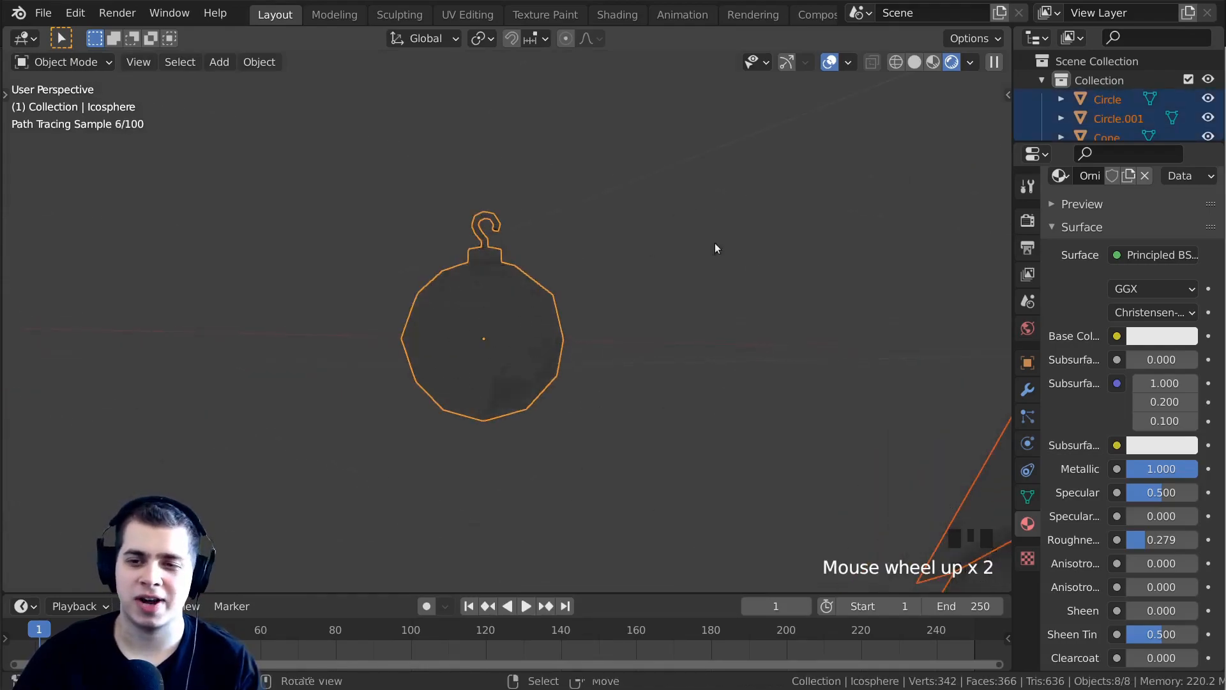
Use an Environment Texture for the world background color and load courtyard_1k.hdr from the HDRI Haven 1K folder.
{"action": "left_click", "coordinate": [1028, 329]}
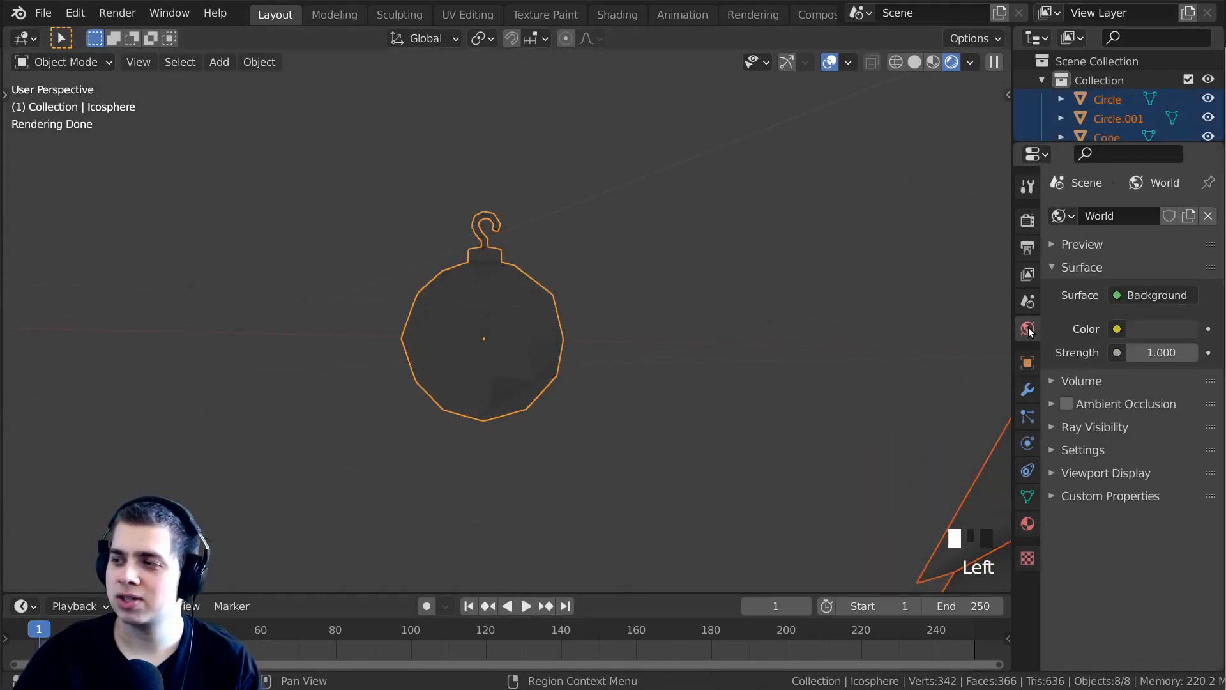
{"action": "left_click", "coordinate": [1117, 330]}
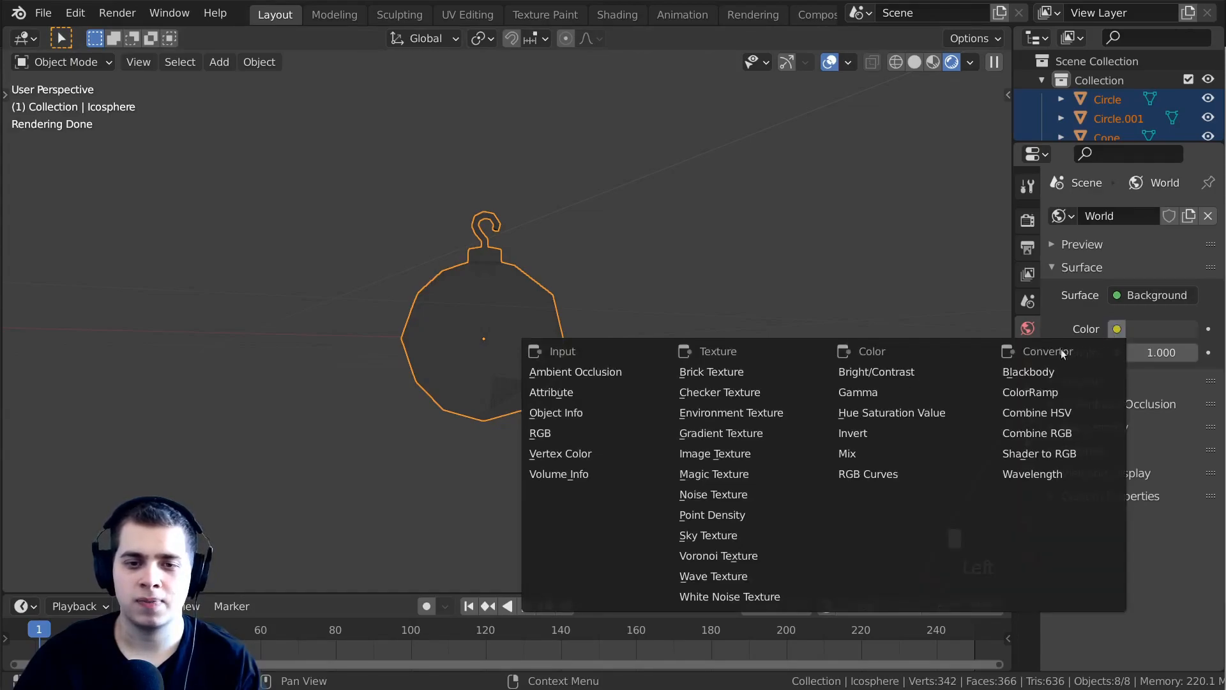
{"action": "left_click", "coordinate": [767, 411]}
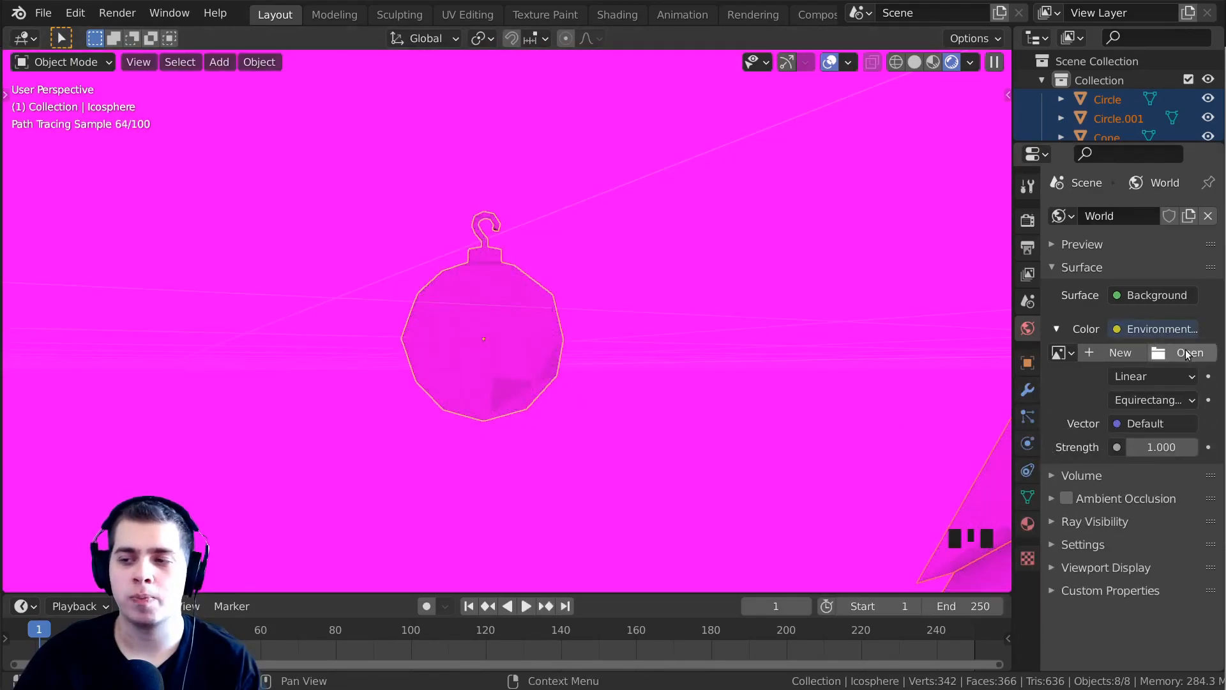
{"action": "left_click", "coordinate": [1186, 353]}
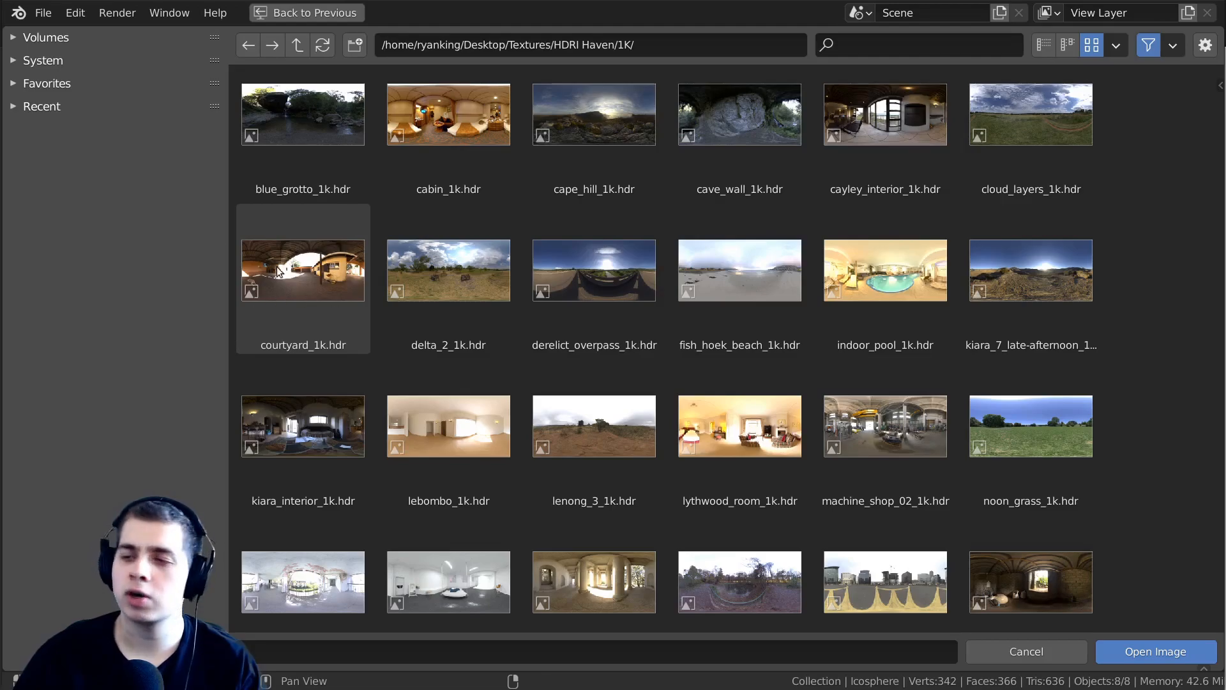
{"action": "left_click", "coordinate": [293, 290]}
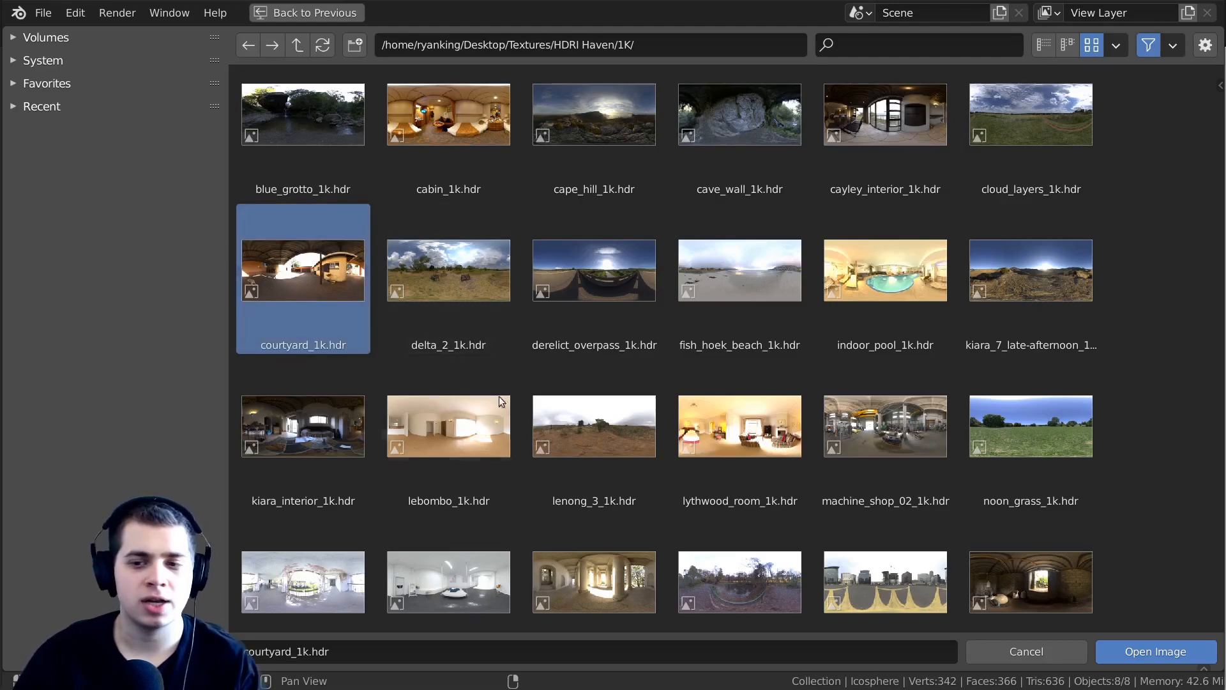
{"action": "left_click", "coordinate": [1156, 651]}
Lower the world background Strength to 0.500.
{"action": "middle_click_drag", "start_coordinate": [505, 340], "coordinate": [576, 339]}
{"action": "scroll", "coordinate": [576, 339], "scroll_direction": "up", "scroll_amount": 2}
{"action": "scroll", "coordinate": [576, 339], "scroll_direction": "down", "scroll_amount": 2}
{"action": "left_click", "coordinate": [1135, 494]}
{"action": "left_click", "coordinate": [1134, 493]}
{"action": "left_click", "coordinate": [1134, 492]}
{"action": "left_click", "coordinate": [1133, 493]}
{"action": "left_click", "coordinate": [1133, 492]}
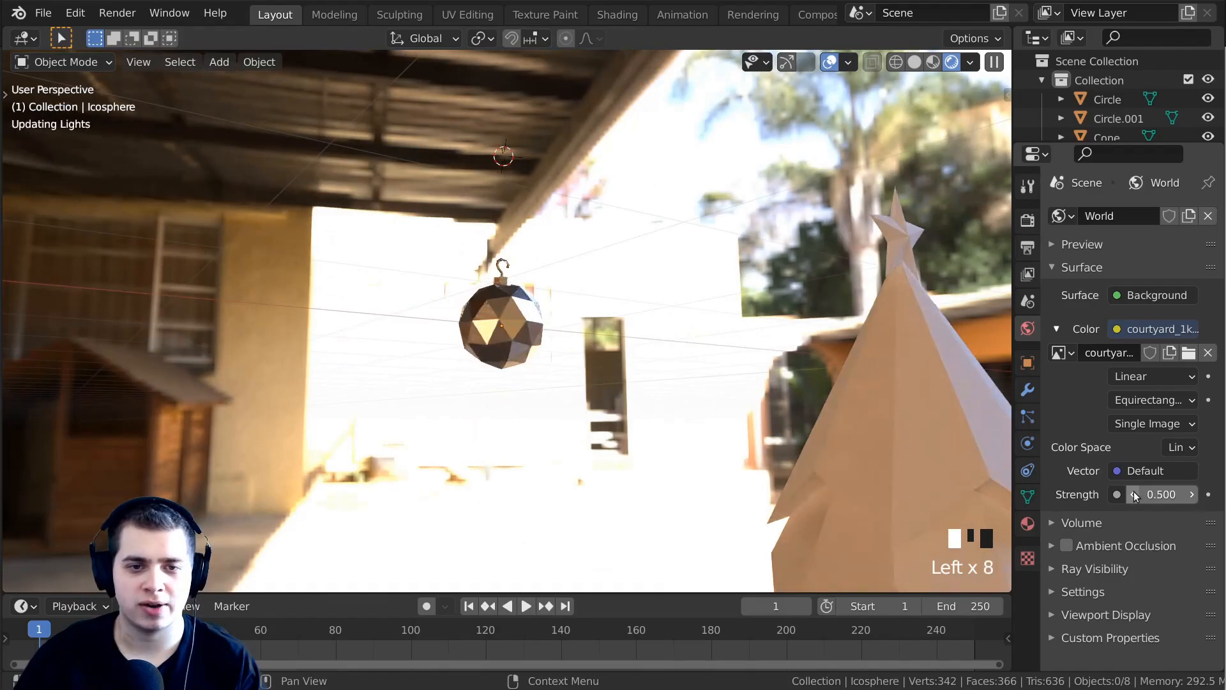
Select only the ornament and frame it in the rendered view.
{"action": "middle_click_drag", "start_coordinate": [761, 327], "coordinate": [463, 339]}
{"action": "left_click", "coordinate": [463, 338]}
{"action": "key", "text": "KP_Decimal"}
{"action": "key", "text": "alt+a"}
{"action": "middle_click_drag", "start_coordinate": [557, 401], "coordinate": [712, 348]}
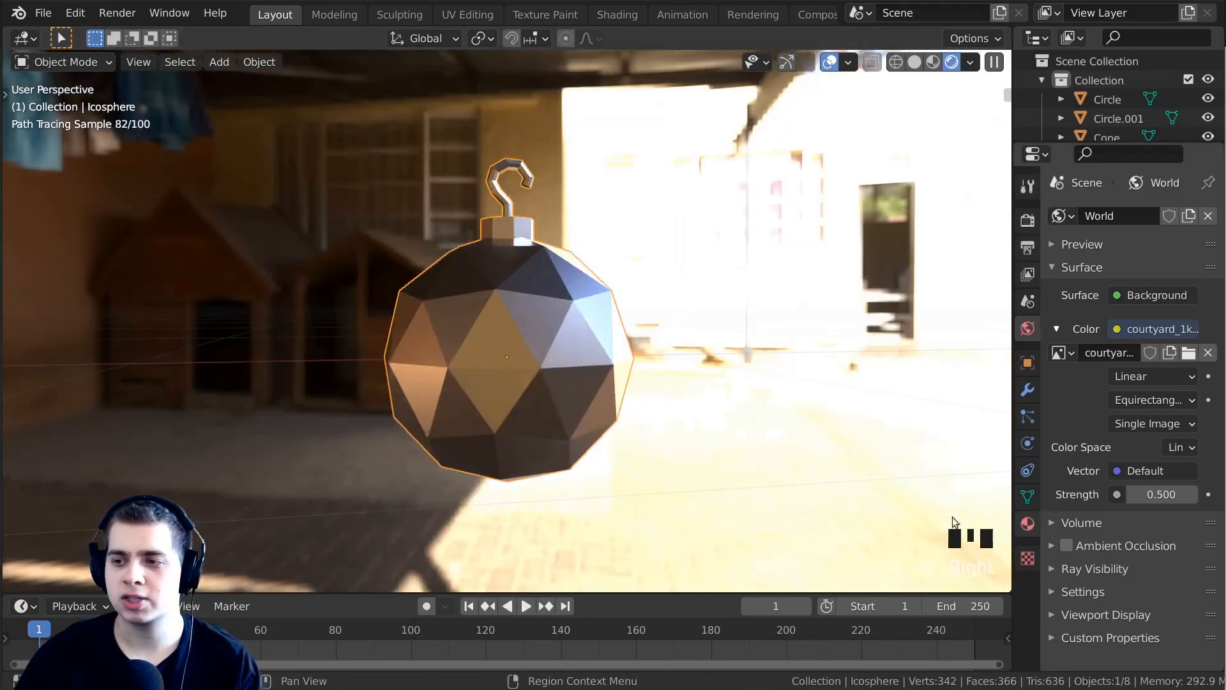
Set the Ornimants material's base color to pure white and its Roughness to 0.252.
{"action": "left_click", "coordinate": [1027, 523]}
{"action": "scroll", "coordinate": [1137, 378], "scroll_direction": "down", "scroll_amount": 4}
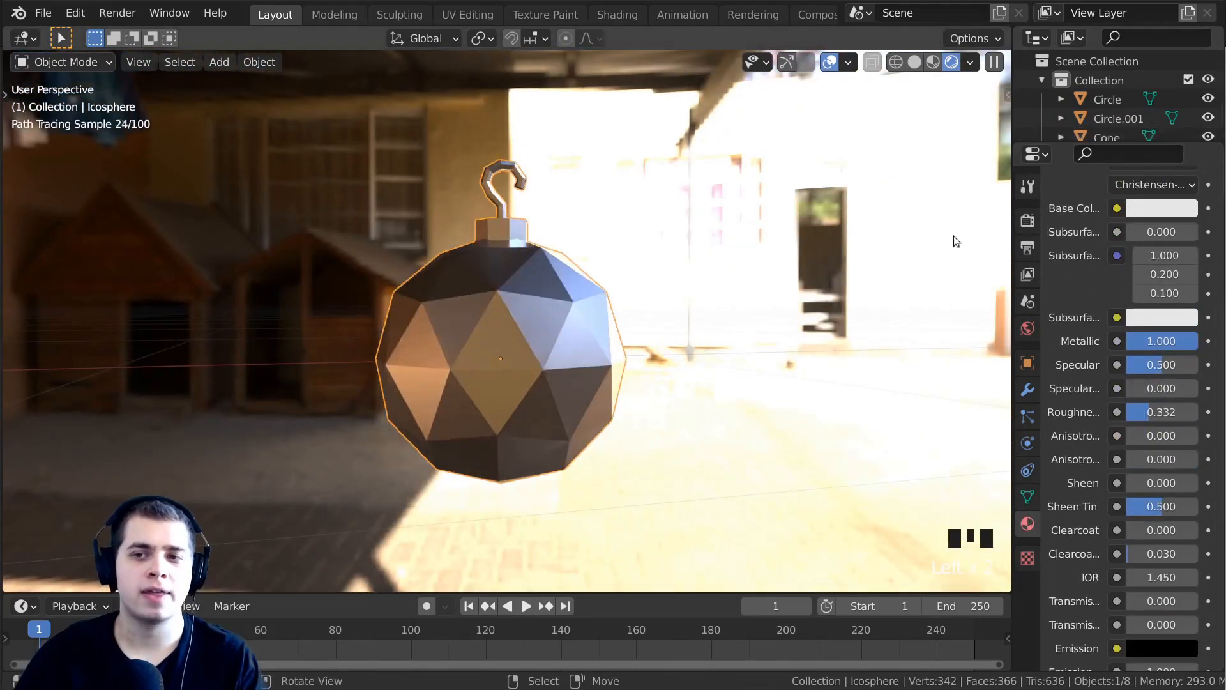
{"action": "scroll", "coordinate": [1137, 310], "scroll_direction": "up", "scroll_amount": 2}
{"action": "left_click", "coordinate": [1144, 316]}
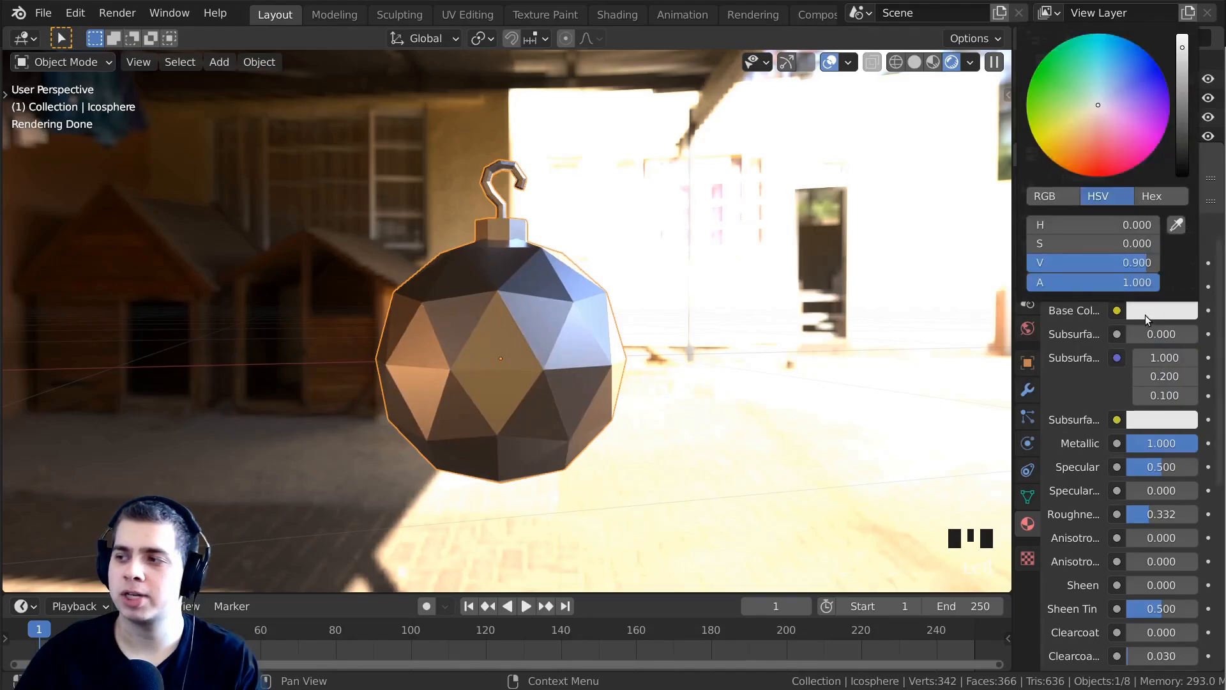
{"action": "scroll", "coordinate": [1144, 312], "scroll_direction": "up", "scroll_amount": 2}
{"action": "scroll", "coordinate": [472, 210], "scroll_direction": "down", "scroll_amount": 1}
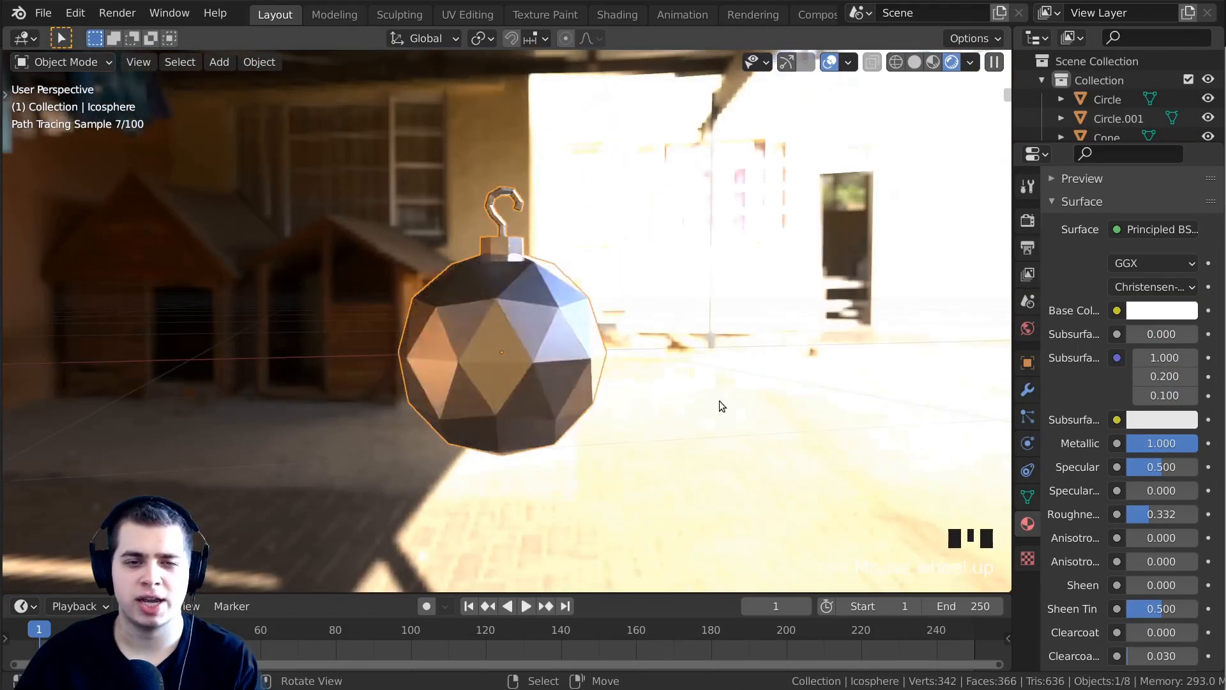
{"action": "scroll", "coordinate": [719, 400], "scroll_direction": "up", "scroll_amount": 3}
{"action": "left_click_drag", "start_coordinate": [1148, 519], "coordinate": [1142, 518]}
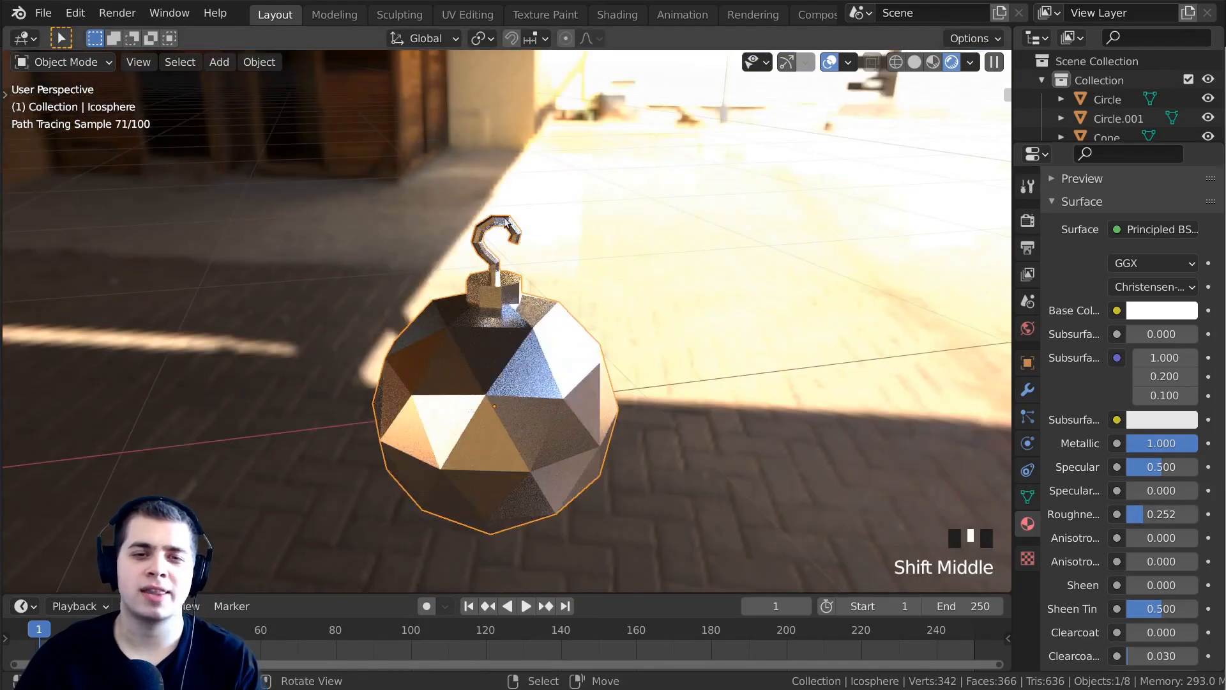
Enter Edit Mode on the ornament, clear the selection, and select the linked geometry of its cap and hook.
{"action": "scroll", "coordinate": [504, 281], "scroll_direction": "up", "scroll_amount": 1, "text": "shift"}
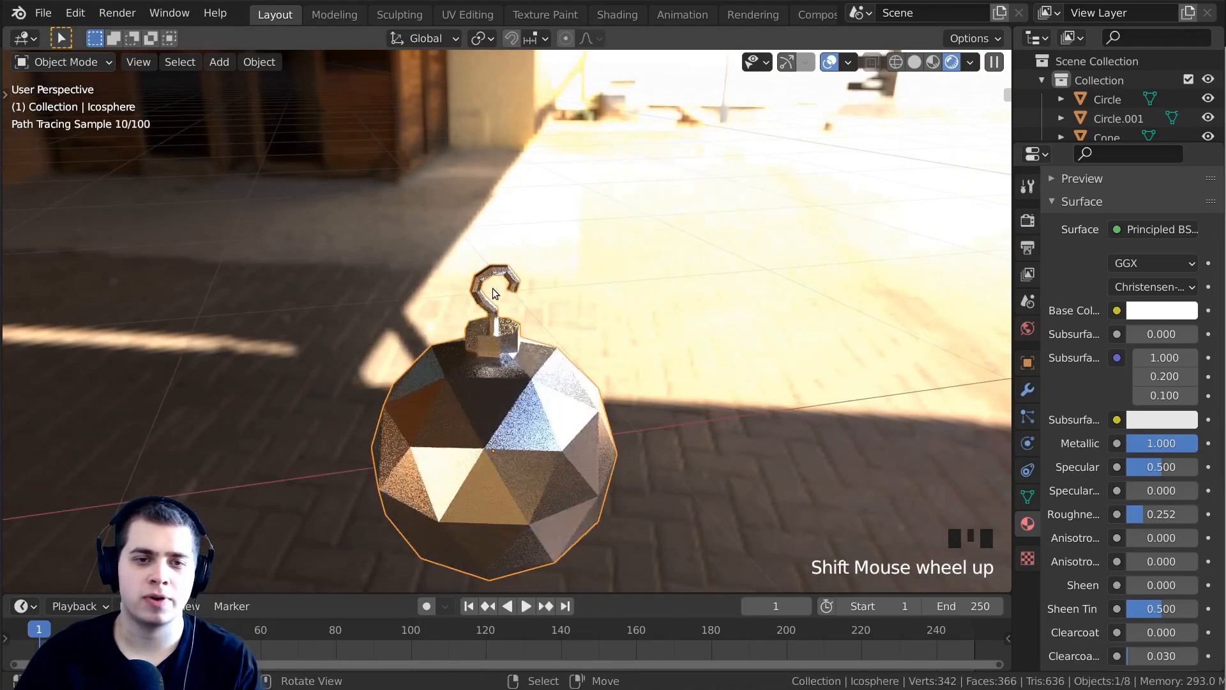
{"action": "scroll", "coordinate": [492, 282], "scroll_direction": "up", "scroll_amount": 2}
{"action": "middle_click_drag", "start_coordinate": [493, 211], "coordinate": [520, 238]}
{"action": "scroll", "coordinate": [454, 321], "scroll_direction": "up", "scroll_amount": 2}
{"action": "key", "text": "Tab"}
{"action": "scroll", "coordinate": [520, 238], "scroll_direction": "up", "scroll_amount": 2}
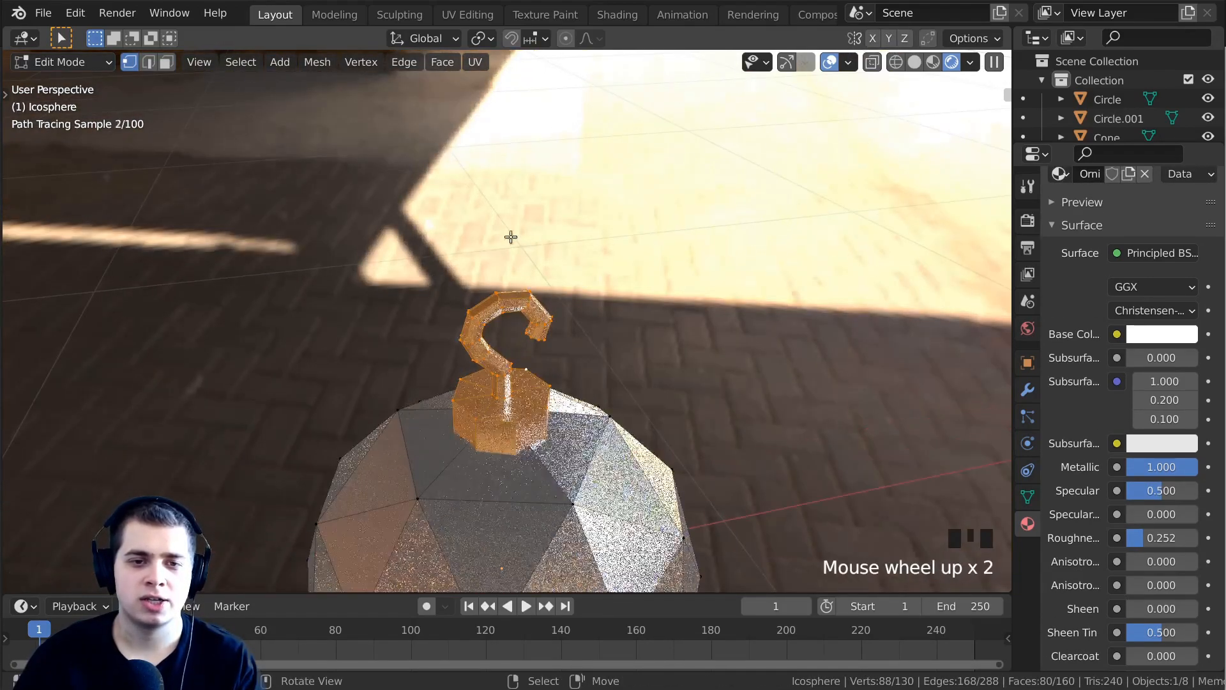
{"action": "key", "text": "a"}
{"action": "middle_click_drag", "start_coordinate": [433, 361], "coordinate": [438, 353], "text": "shift"}
{"action": "key", "text": "a"}
{"action": "key", "text": "a"}
{"action": "key", "text": "a"}
{"action": "key", "text": "a"}
{"action": "middle_click_drag", "start_coordinate": [498, 454], "coordinate": [498, 392], "text": "shift"}
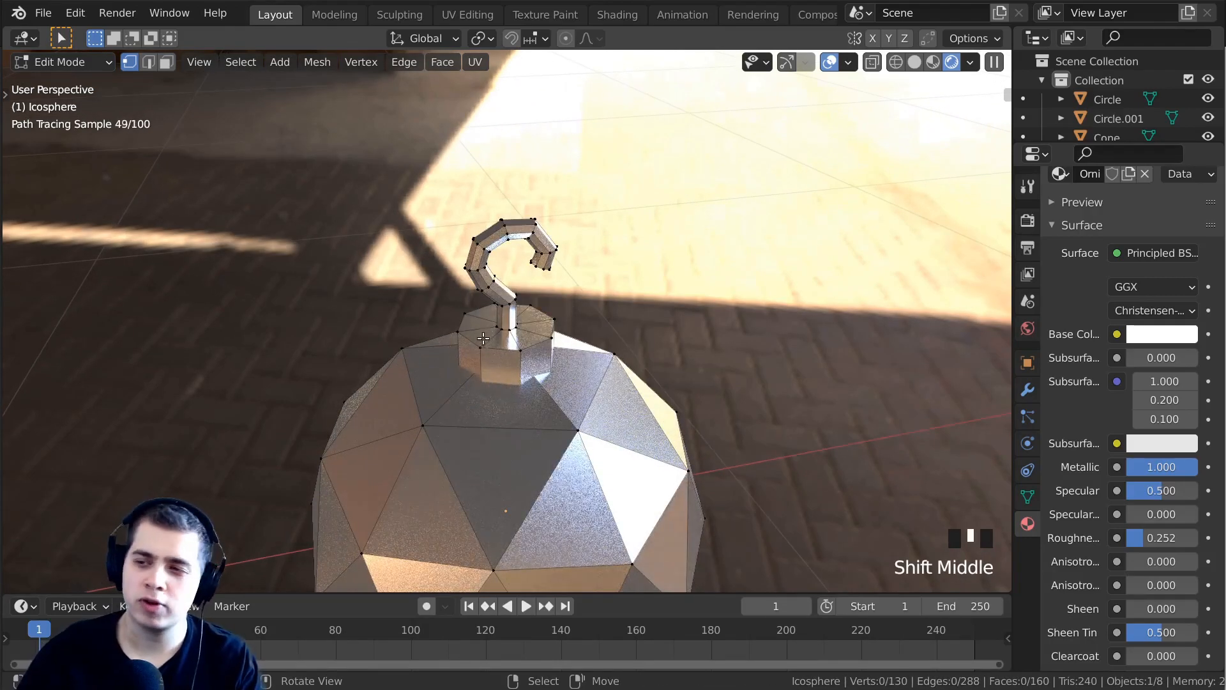
{"action": "key", "text": "l"}
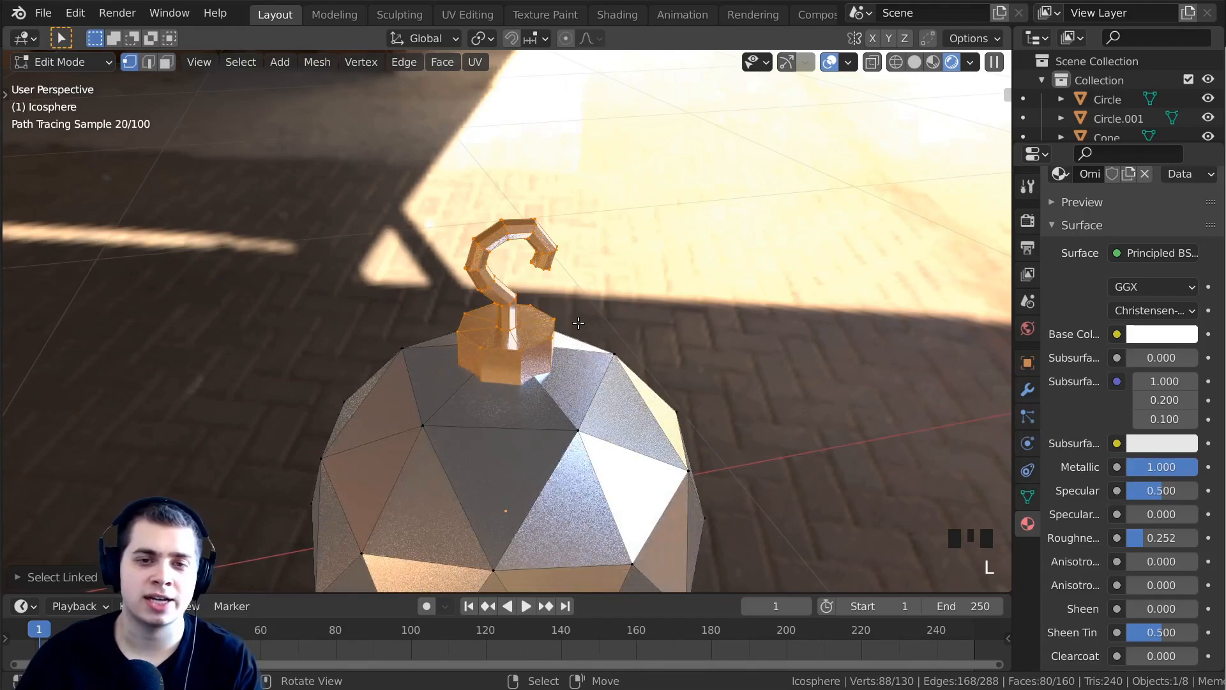
Add a second material slot to the ornament with a new material named black.
{"action": "scroll", "coordinate": [1052, 378], "scroll_direction": "up", "scroll_amount": 12}
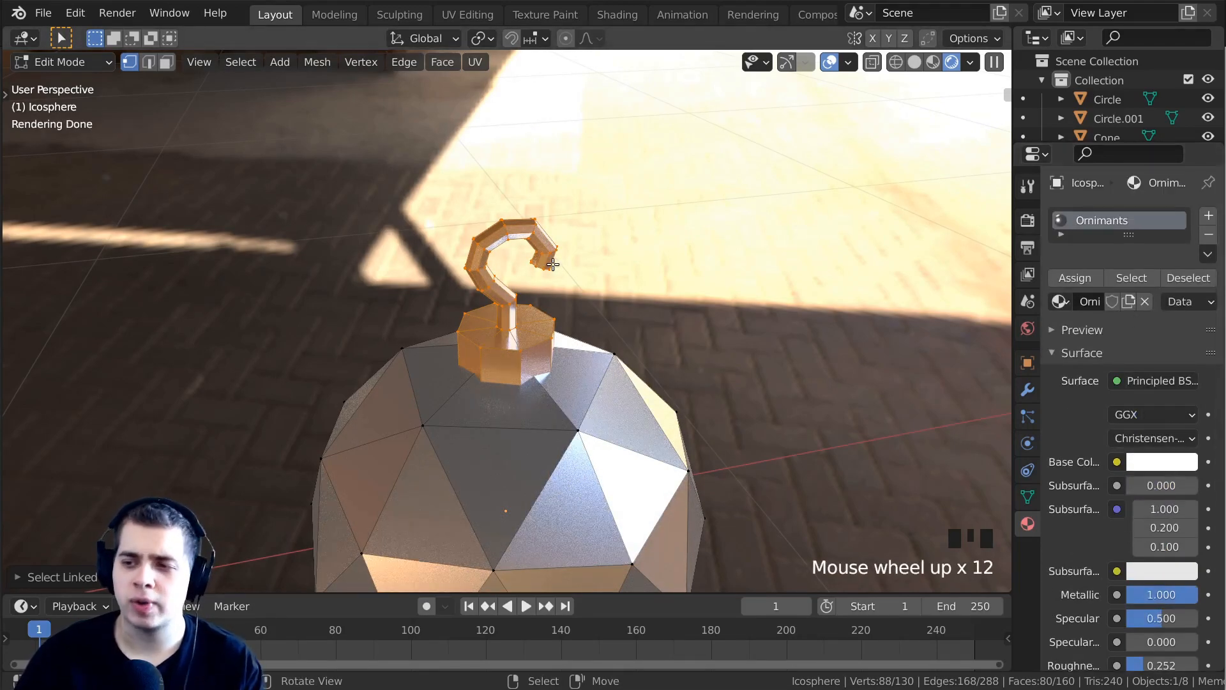
{"action": "left_click", "coordinate": [1209, 216]}
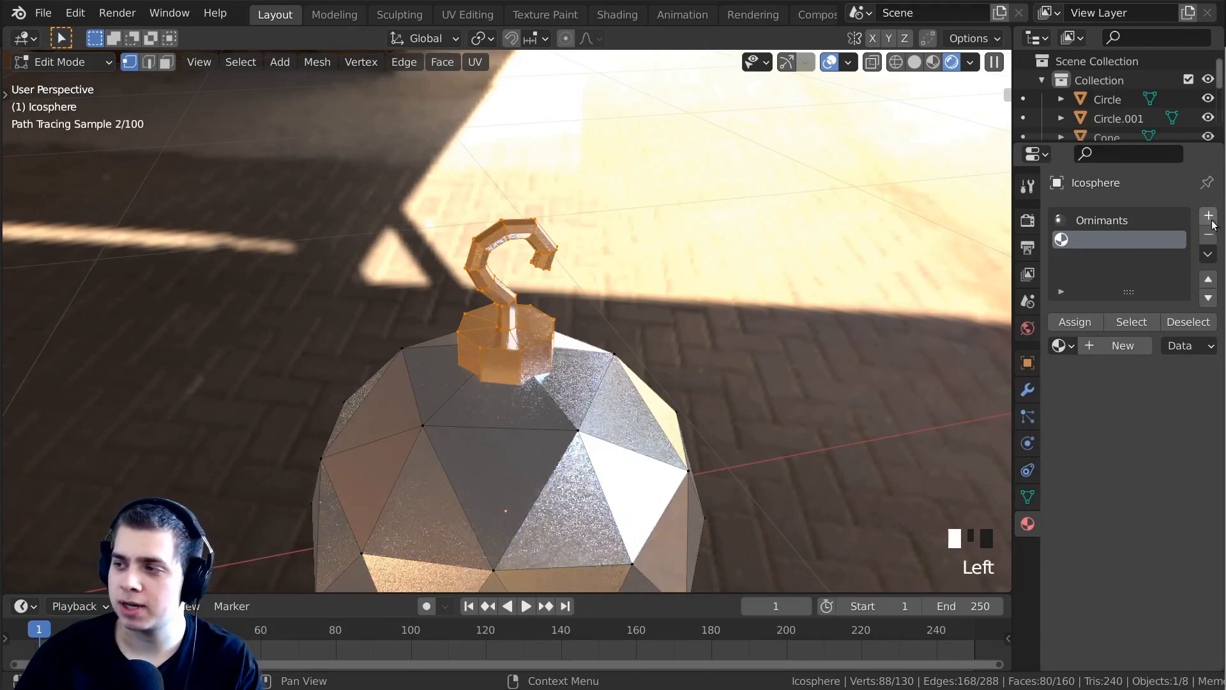
{"action": "left_click", "coordinate": [1113, 348]}
{"action": "left_click", "coordinate": [1085, 346]}
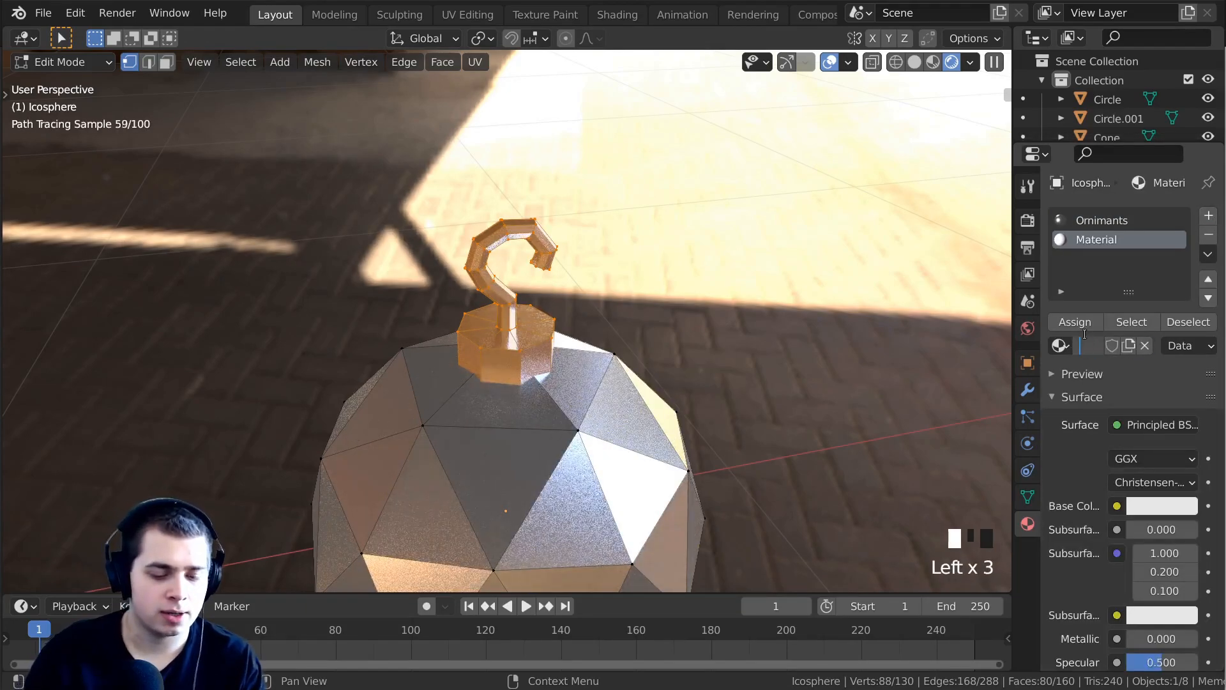
{"action": "type", "text": "black"}
{"action": "key", "text": "Return"}
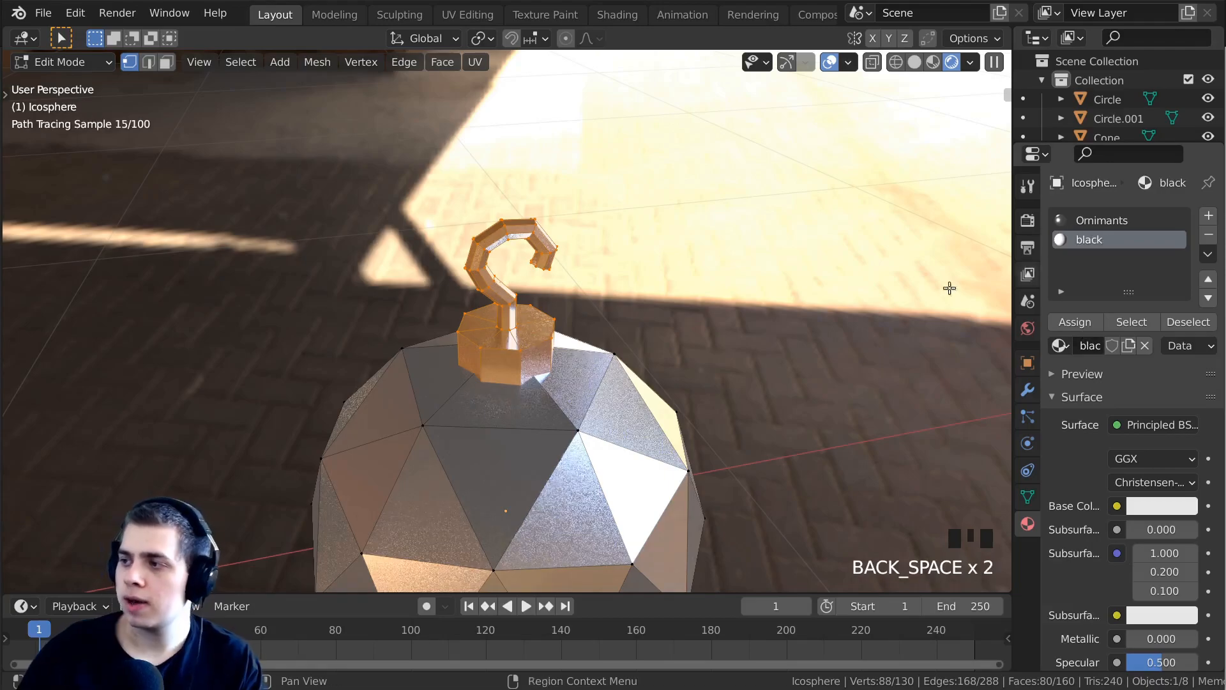
Give the black material a near-black base color, assign it to the selected cap and hook, and return to Object Mode.
{"action": "left_click", "coordinate": [1169, 511]}
{"action": "left_click", "coordinate": [1182, 346]}
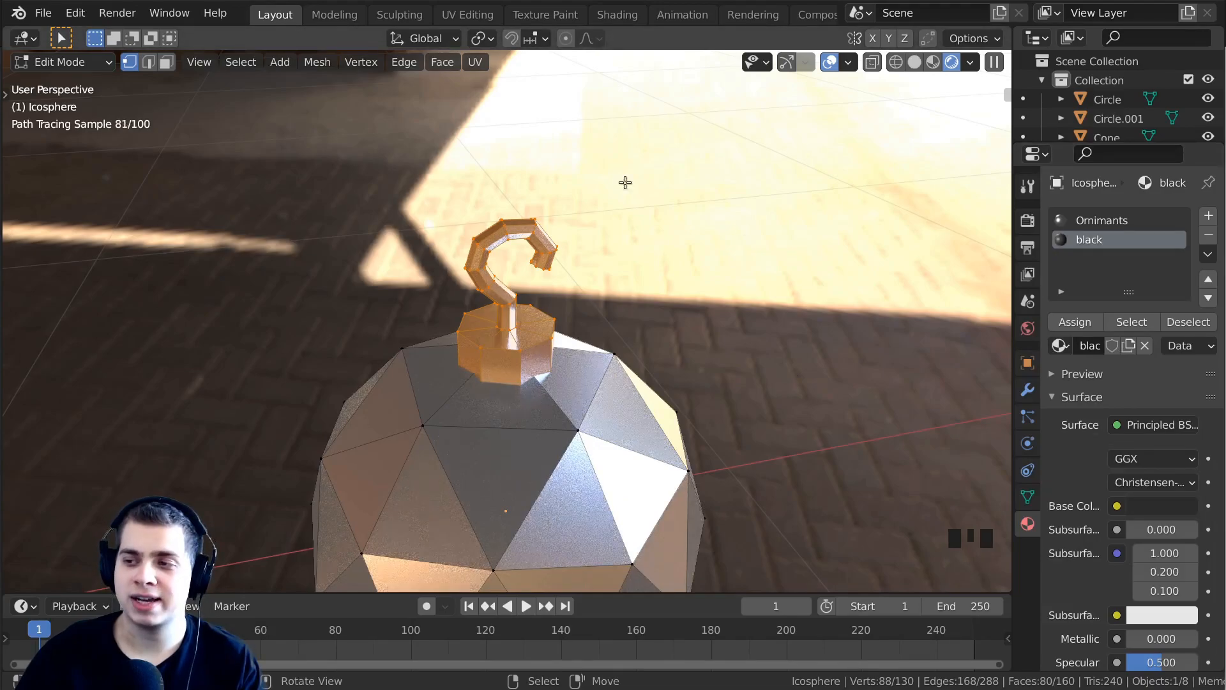
{"action": "left_click", "coordinate": [1074, 322]}
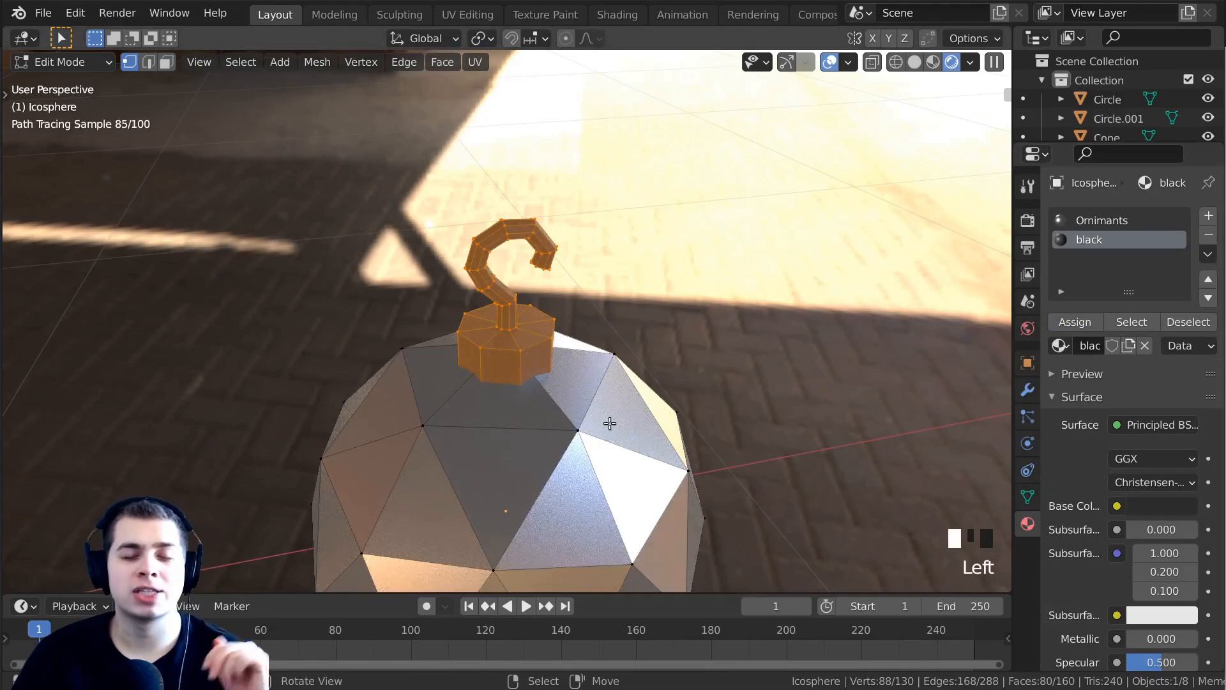
{"action": "key", "text": "Tab"}
{"action": "middle_click_drag", "start_coordinate": [617, 393], "coordinate": [645, 351]}
{"action": "scroll", "coordinate": [760, 422], "scroll_direction": "up", "scroll_amount": 3}
{"action": "middle_click_drag", "start_coordinate": [761, 422], "coordinate": [769, 469]}
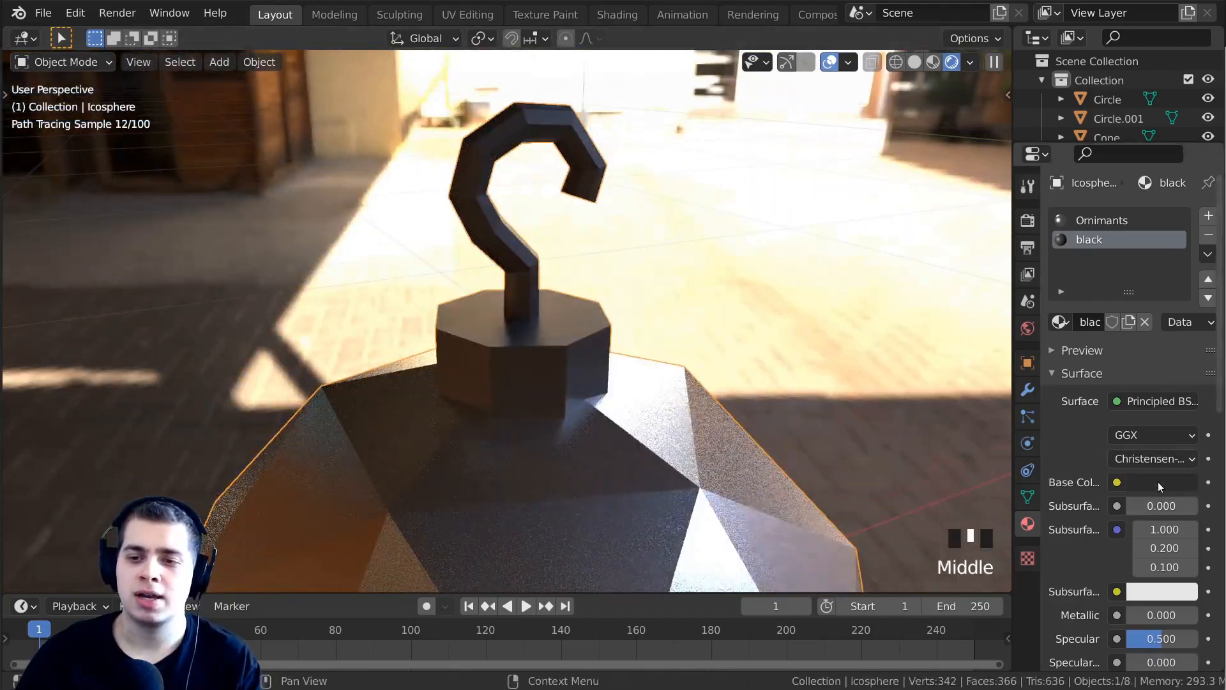
Darken the black material's base color and set its Roughness to 0.235.
{"action": "left_click", "coordinate": [1160, 479]}
{"action": "scroll", "coordinate": [1159, 477], "scroll_direction": "down", "scroll_amount": 1}
{"action": "scroll", "coordinate": [1129, 573], "scroll_direction": "down", "scroll_amount": 3}
{"action": "left_click_drag", "start_coordinate": [1157, 605], "coordinate": [1137, 605]}
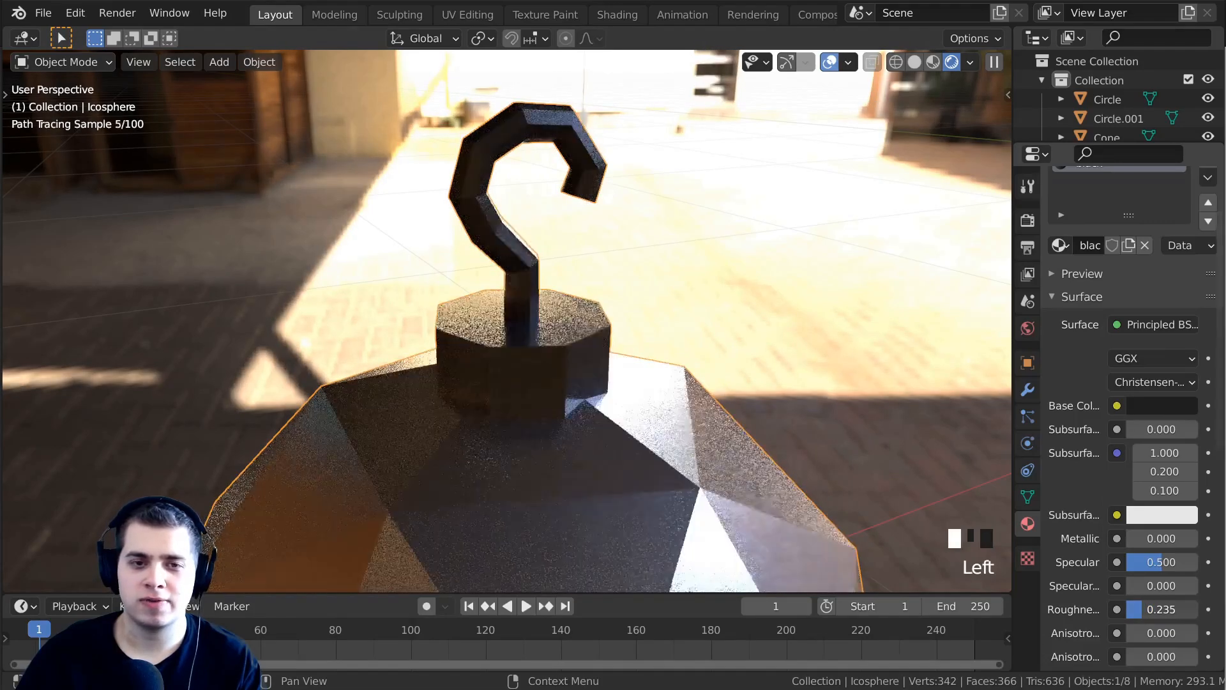
{"action": "middle_click_drag", "start_coordinate": [855, 441], "coordinate": [836, 448]}
{"action": "key", "text": "a"}
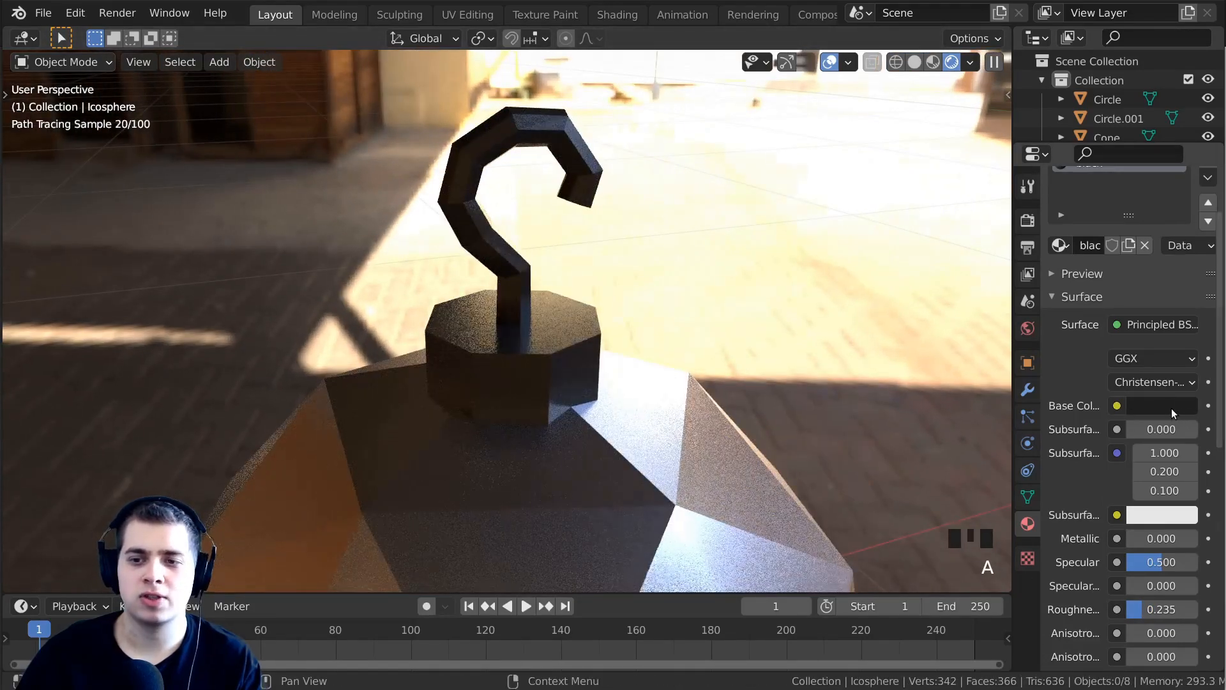
Select the star on the treetop and give it a new material named Star.
{"action": "left_click", "coordinate": [1171, 409]}
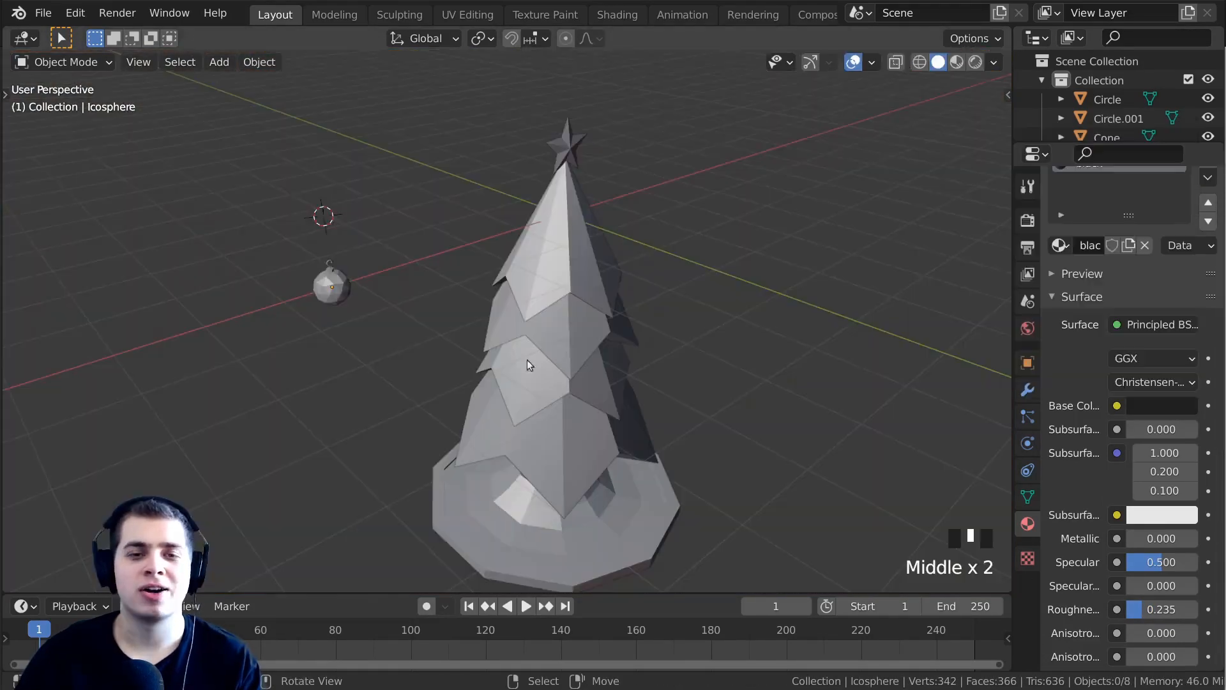
{"action": "middle_click_drag", "start_coordinate": [484, 208], "coordinate": [506, 274]}
{"action": "left_click", "coordinate": [588, 211]}
{"action": "left_click", "coordinate": [1094, 278]}
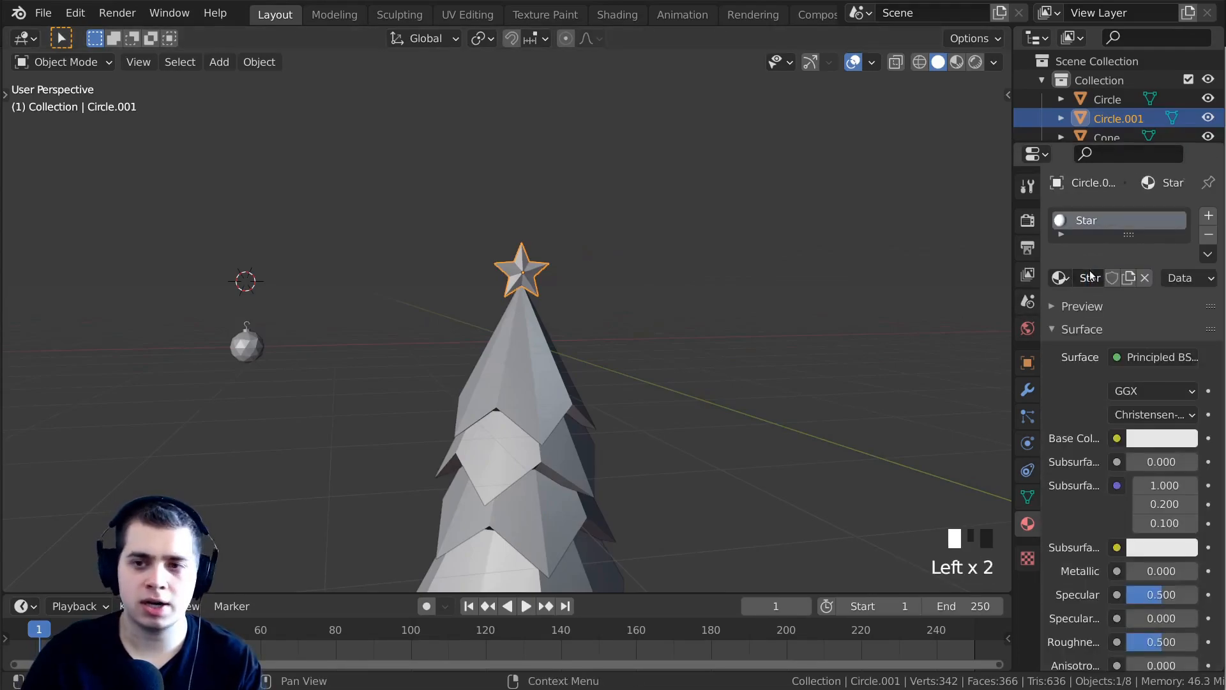
{"action": "key", "text": "Return"}
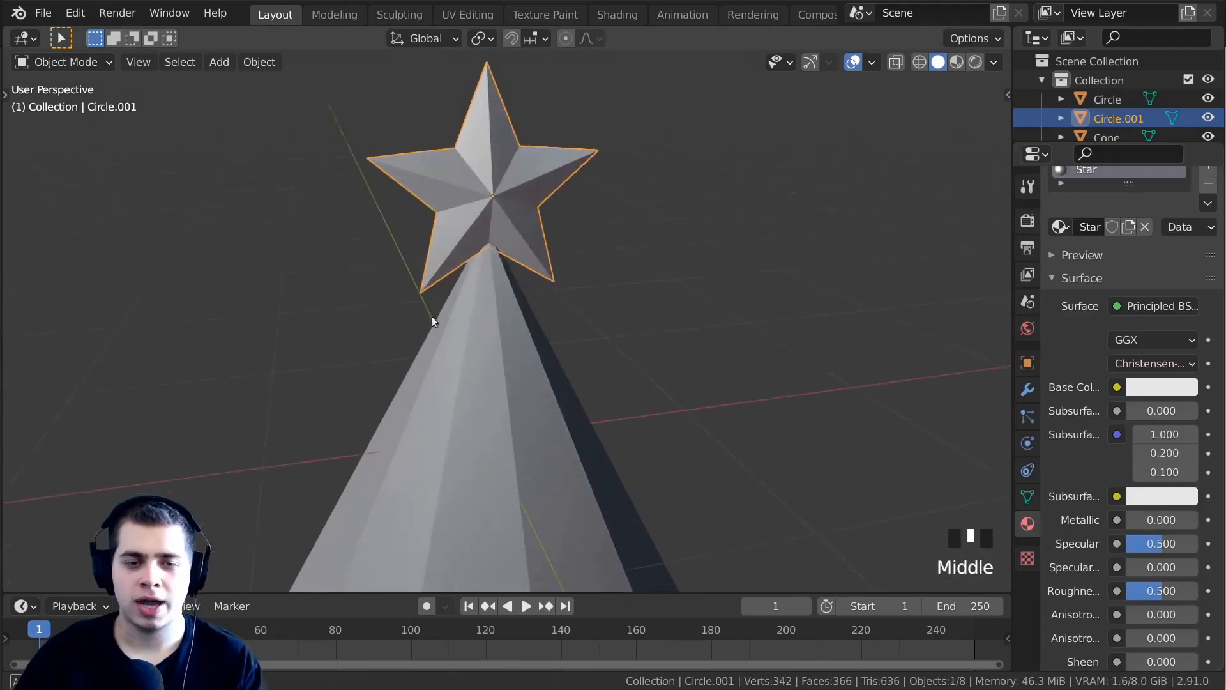
Set the Star material's Metallic to 1.000 and Roughness to 0.279, and preview the star in rendered shading.
{"action": "middle_click_drag", "start_coordinate": [432, 316], "coordinate": [462, 306]}
{"action": "middle_click_drag", "start_coordinate": [512, 239], "coordinate": [512, 367], "text": "shift"}
{"action": "middle_click_drag", "start_coordinate": [504, 360], "coordinate": [484, 338]}
{"action": "scroll", "coordinate": [485, 338], "scroll_direction": "down", "scroll_amount": 1}
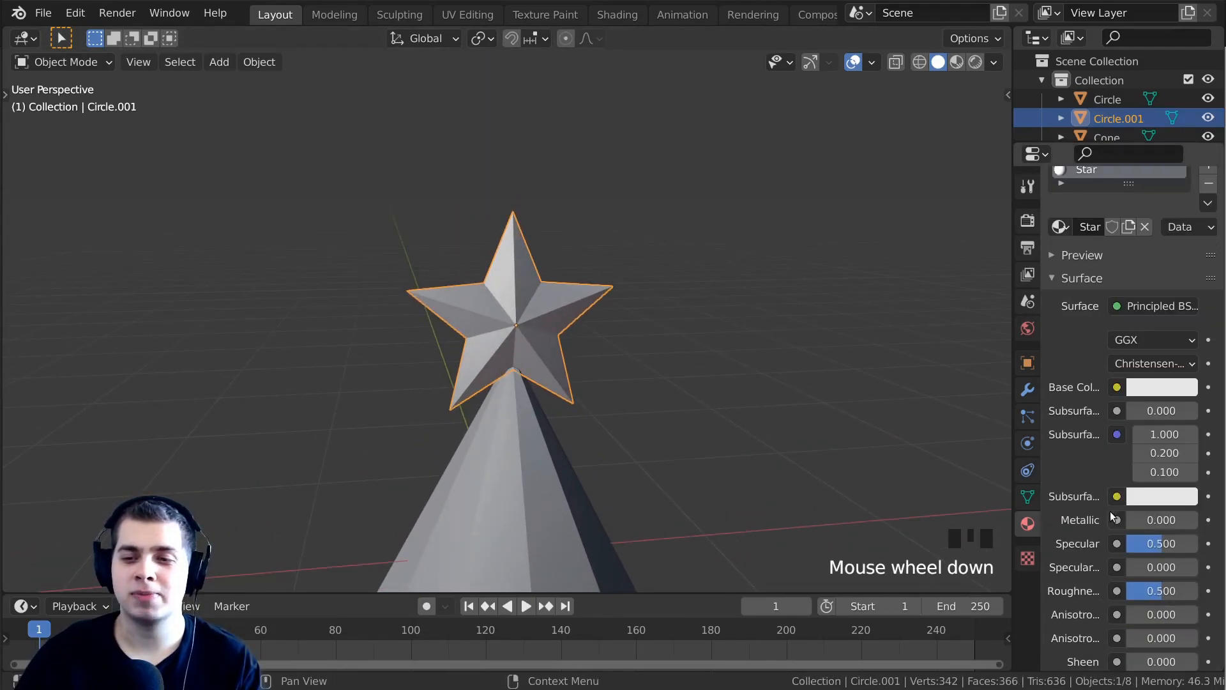
{"action": "left_click_drag", "start_coordinate": [1139, 520], "coordinate": [1187, 519]}
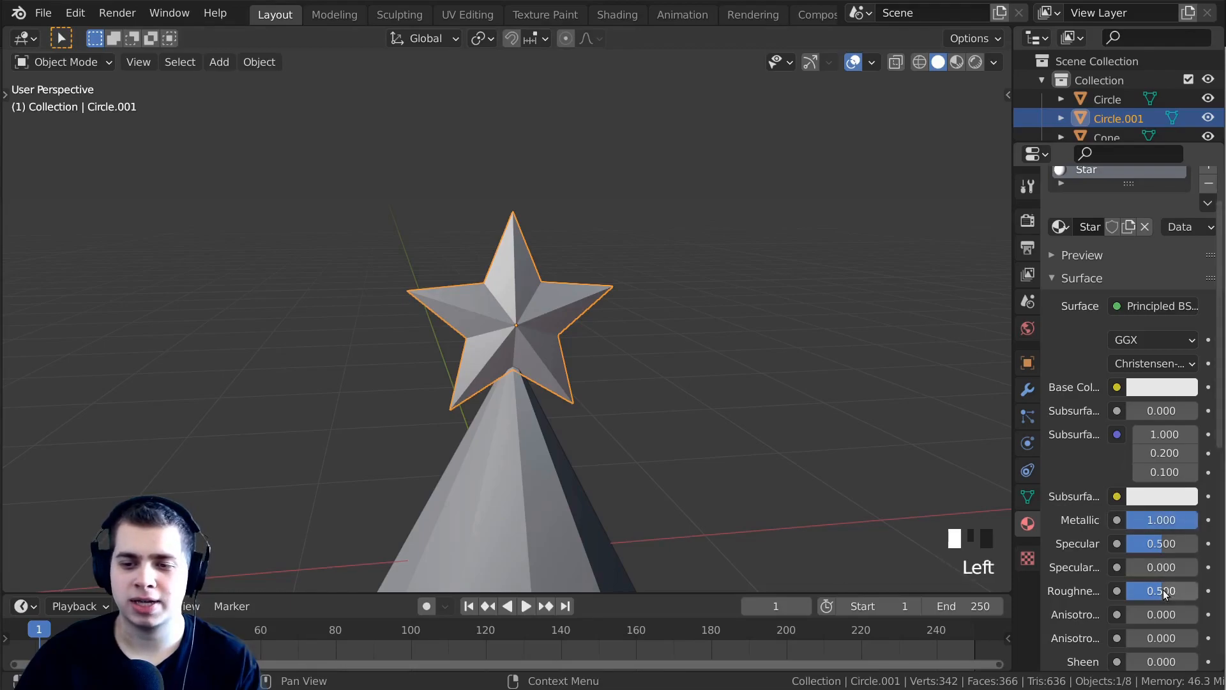
{"action": "left_click_drag", "start_coordinate": [1152, 591], "coordinate": [1146, 591]}
{"action": "middle_click_drag", "start_coordinate": [638, 462], "coordinate": [636, 459], "text": "shift"}
{"action": "key", "text": "z"}
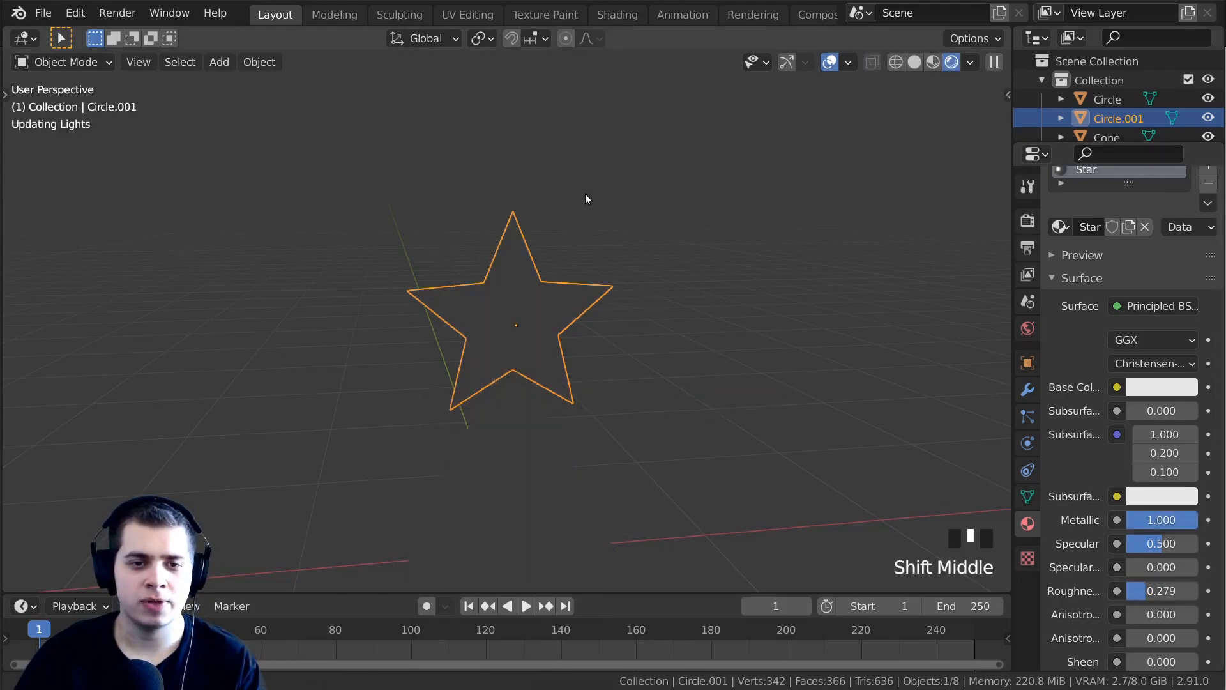
{"action": "key", "text": "KP_Decimal"}
{"action": "scroll", "coordinate": [597, 191], "scroll_direction": "down", "scroll_amount": 3}
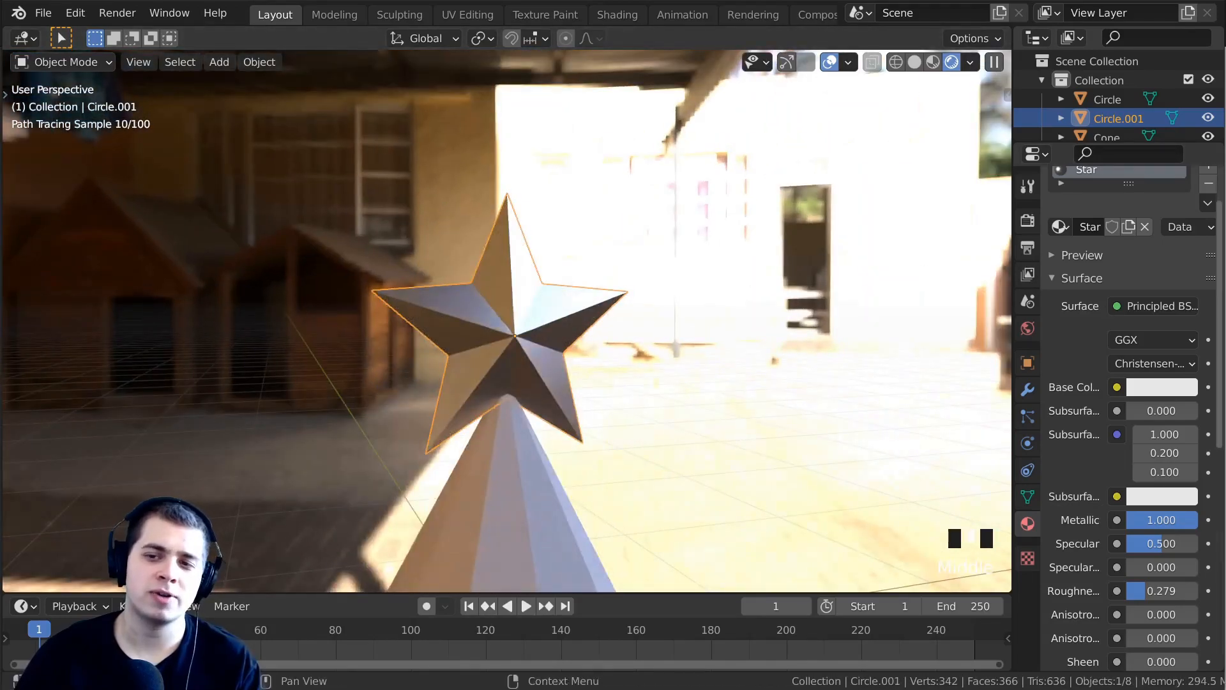
Give the Star material a golden-orange base color and set its Roughness to 0.235.
{"action": "left_click", "coordinate": [1153, 386]}
{"action": "left_click_drag", "start_coordinate": [1079, 199], "coordinate": [1053, 238]}
{"action": "middle_click_drag", "start_coordinate": [575, 405], "coordinate": [558, 389]}
{"action": "left_click_drag", "start_coordinate": [1181, 588], "coordinate": [1177, 588]}
{"action": "middle_click_drag", "start_coordinate": [677, 377], "coordinate": [483, 323]}
{"action": "right_click", "coordinate": [627, 346]}
{"action": "scroll", "coordinate": [539, 382], "scroll_direction": "down", "scroll_amount": 3}
{"action": "scroll", "coordinate": [501, 415], "scroll_direction": "down", "scroll_amount": 4}
{"action": "middle_click_drag", "start_coordinate": [351, 399], "coordinate": [380, 377]}
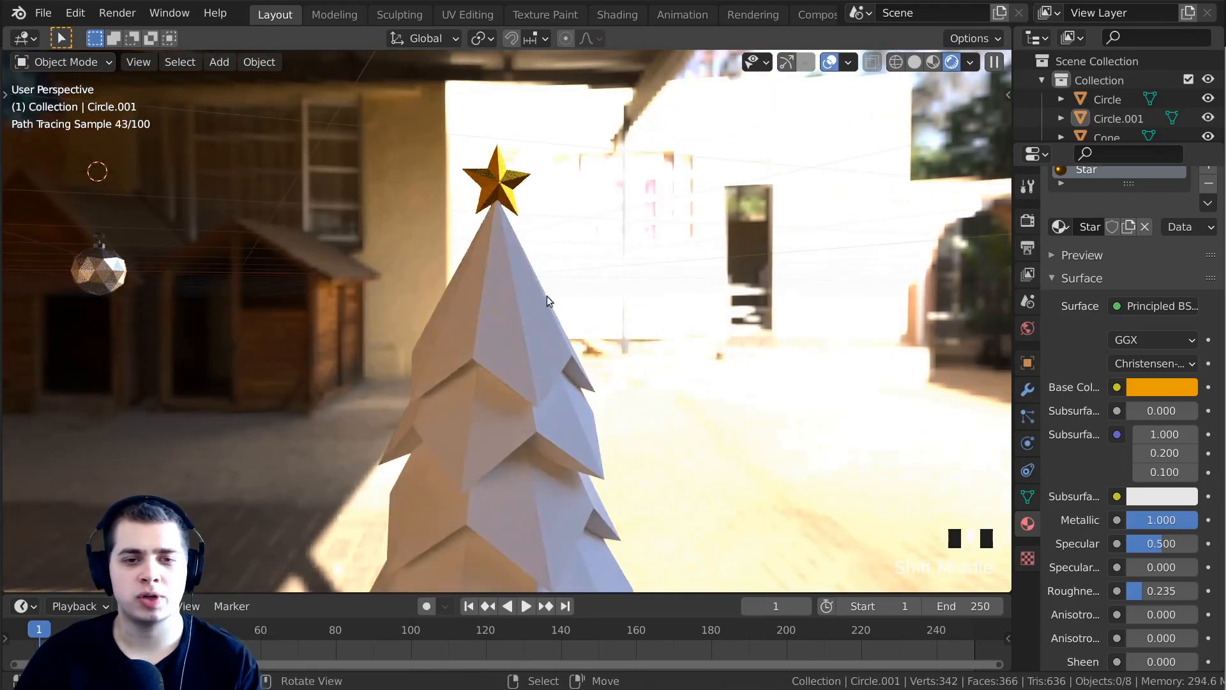
Select all four foliage tiers of the tree in solid shading and join them into one object.
{"action": "right_click", "coordinate": [516, 308]}
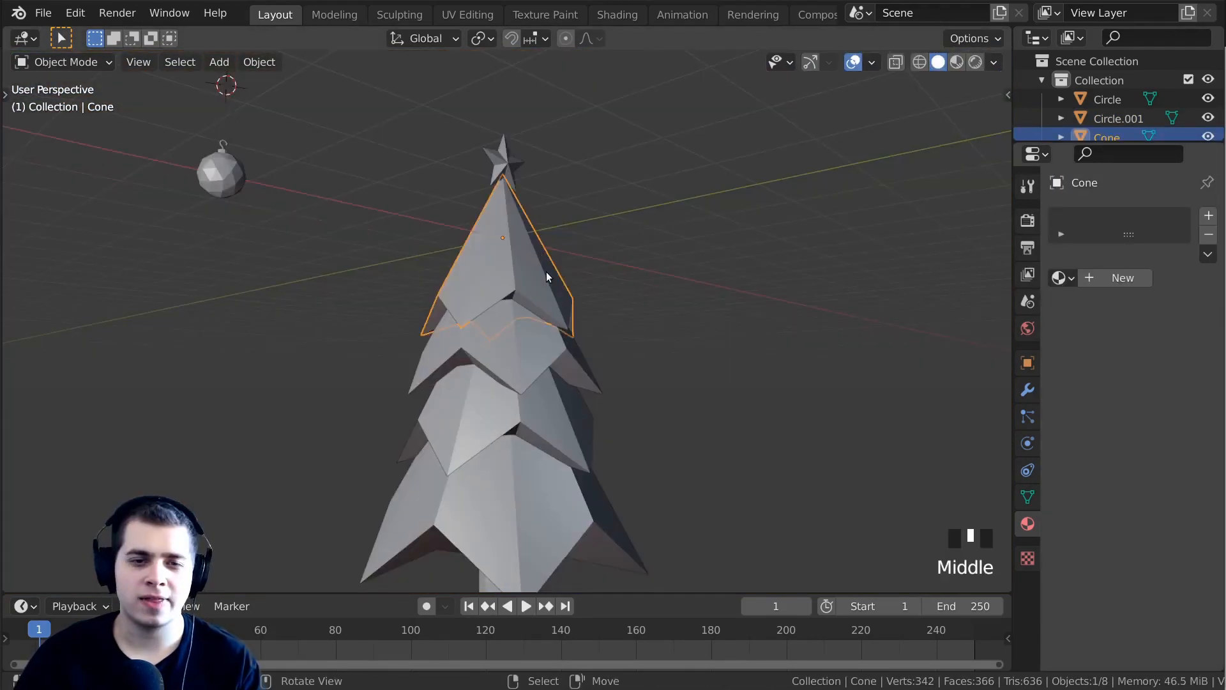
{"action": "middle_click_drag", "start_coordinate": [553, 257], "coordinate": [539, 404]}
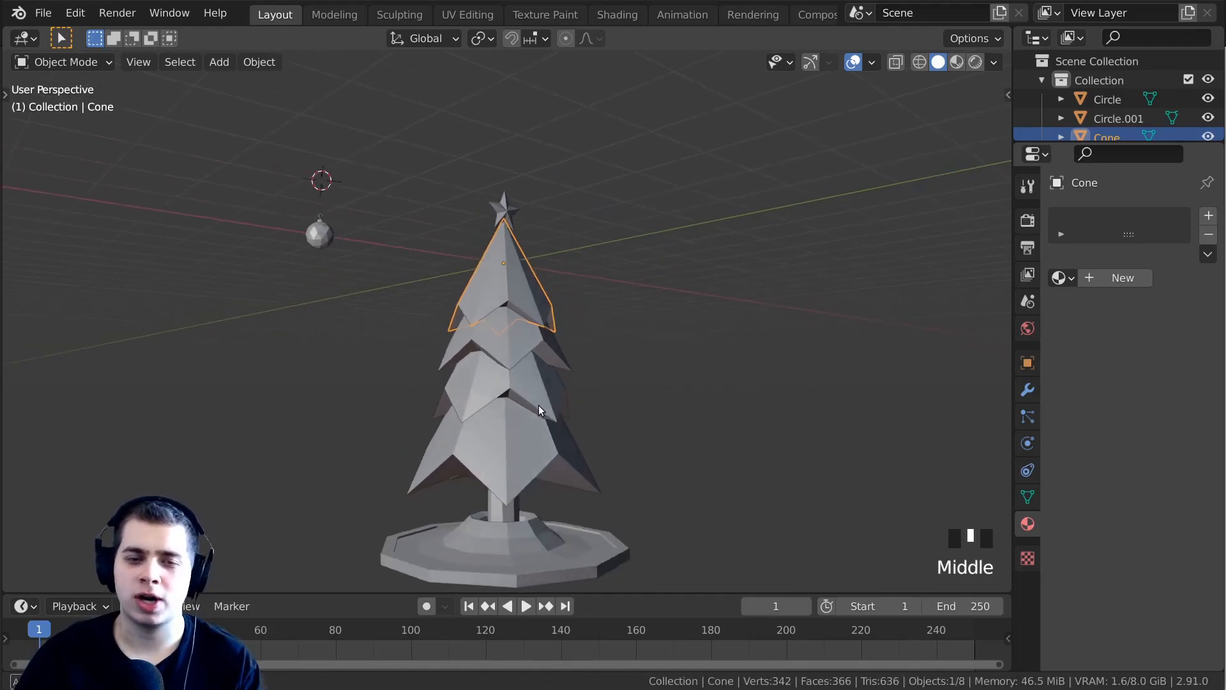
{"action": "scroll", "coordinate": [511, 254], "scroll_direction": "up", "scroll_amount": 2}
{"action": "right_click", "coordinate": [516, 239]}
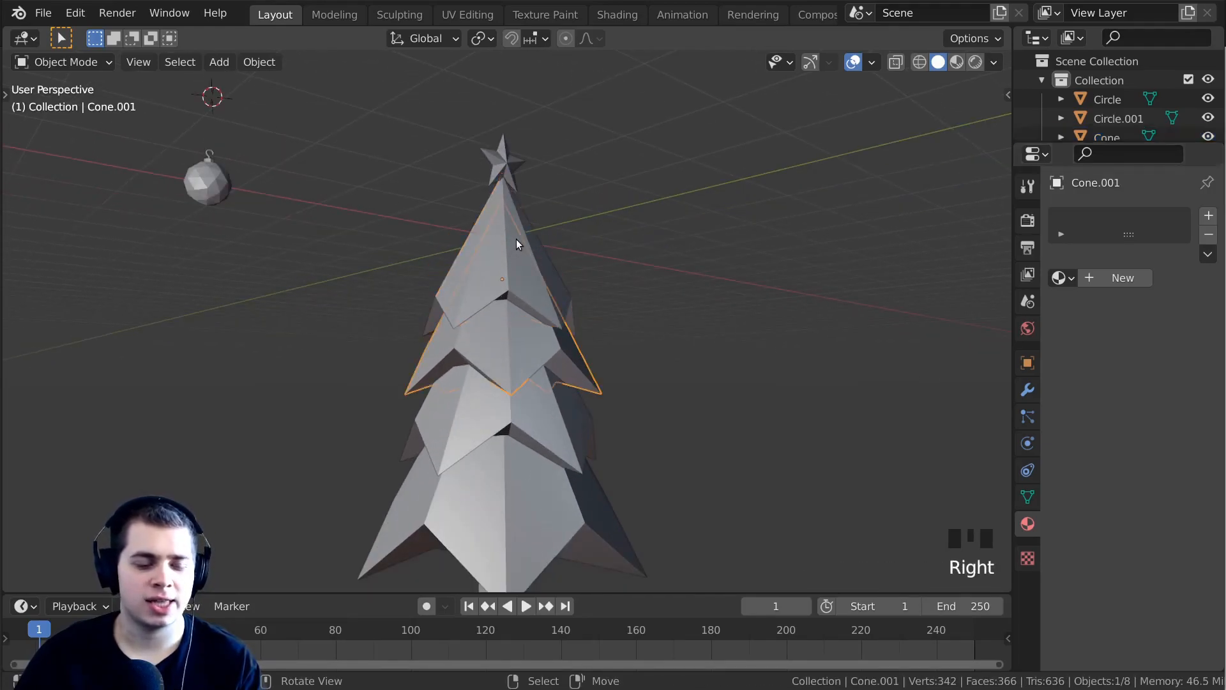
{"action": "right_click", "coordinate": [511, 335], "text": "shift"}
{"action": "right_click", "coordinate": [542, 537], "text": "shift"}
{"action": "key", "text": "g"}
{"action": "key", "text": "Escape"}
{"action": "key", "text": "g"}
{"action": "key", "text": "Escape"}
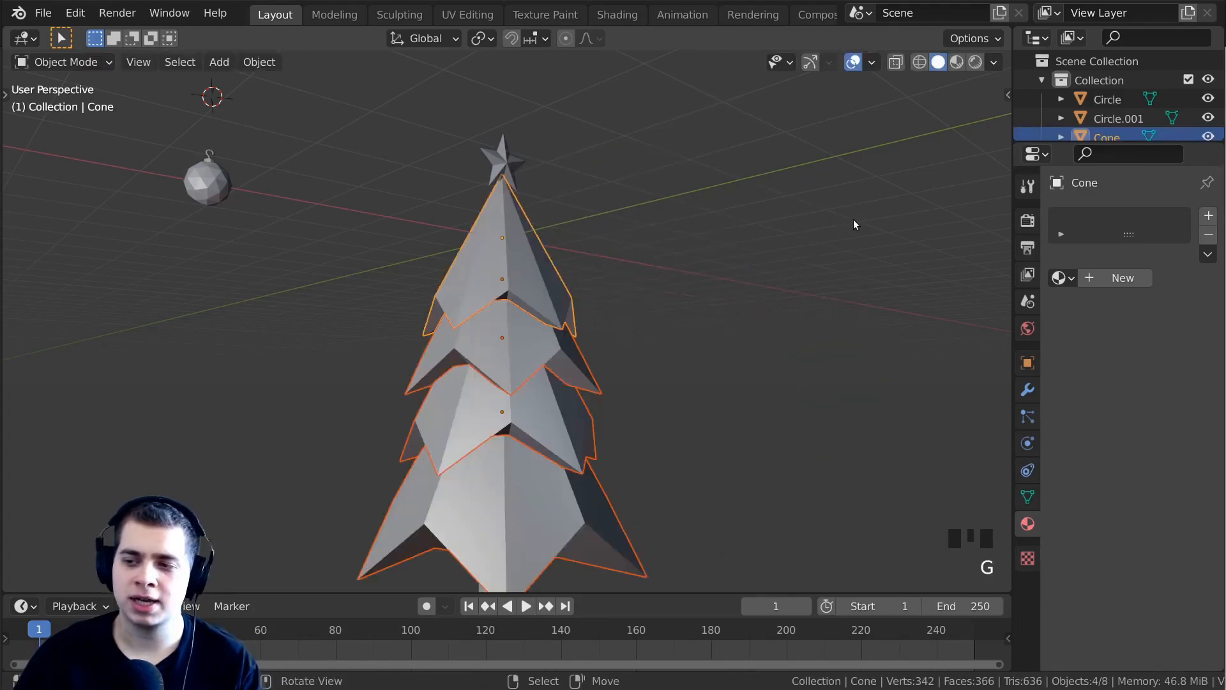
{"action": "key", "text": "ctrl+j"}
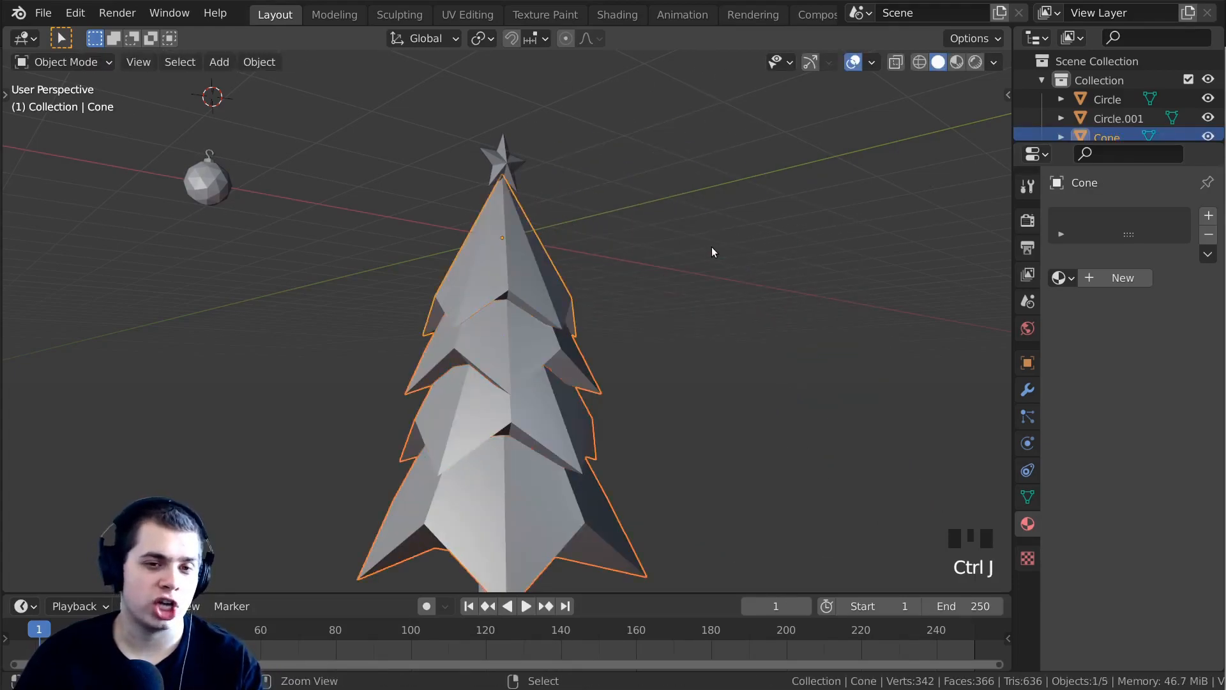
Inspect the joined foliage mesh in Edit Mode and test in Object Mode whether it moves as one piece.
{"action": "middle_click_drag", "start_coordinate": [677, 224], "coordinate": [643, 172]}
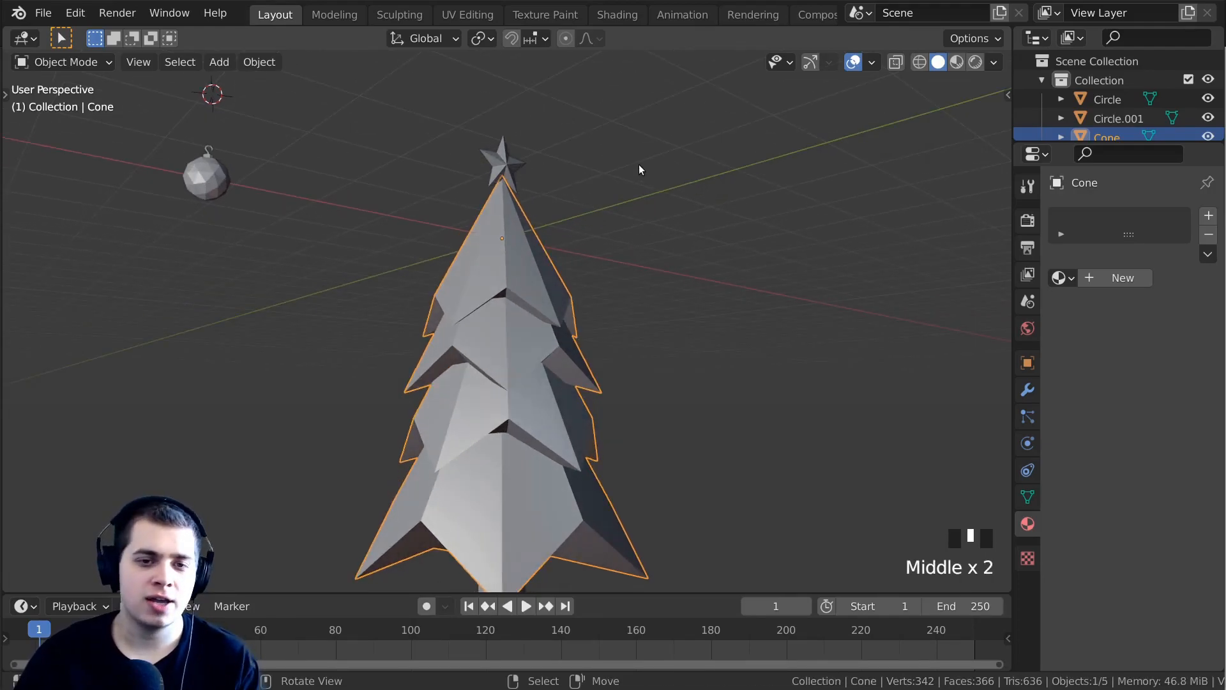
{"action": "key", "text": "Tab"}
{"action": "scroll", "coordinate": [652, 457], "scroll_direction": "up", "scroll_amount": 1}
{"action": "scroll", "coordinate": [629, 281], "scroll_direction": "down", "scroll_amount": 5}
{"action": "key", "text": "Tab"}
{"action": "key", "text": "g"}
{"action": "key", "text": "Escape"}
{"action": "middle_click_drag", "start_coordinate": [676, 290], "coordinate": [578, 329]}
Add a new material named Tree to the foliage and give it a slightly darkened green base color.
{"action": "scroll", "coordinate": [572, 388], "scroll_direction": "up", "scroll_amount": 5}
{"action": "left_click", "coordinate": [1109, 282]}
{"action": "left_click", "coordinate": [1083, 276]}
{"action": "type", "text": "Tree"}
{"action": "key", "text": "Return"}
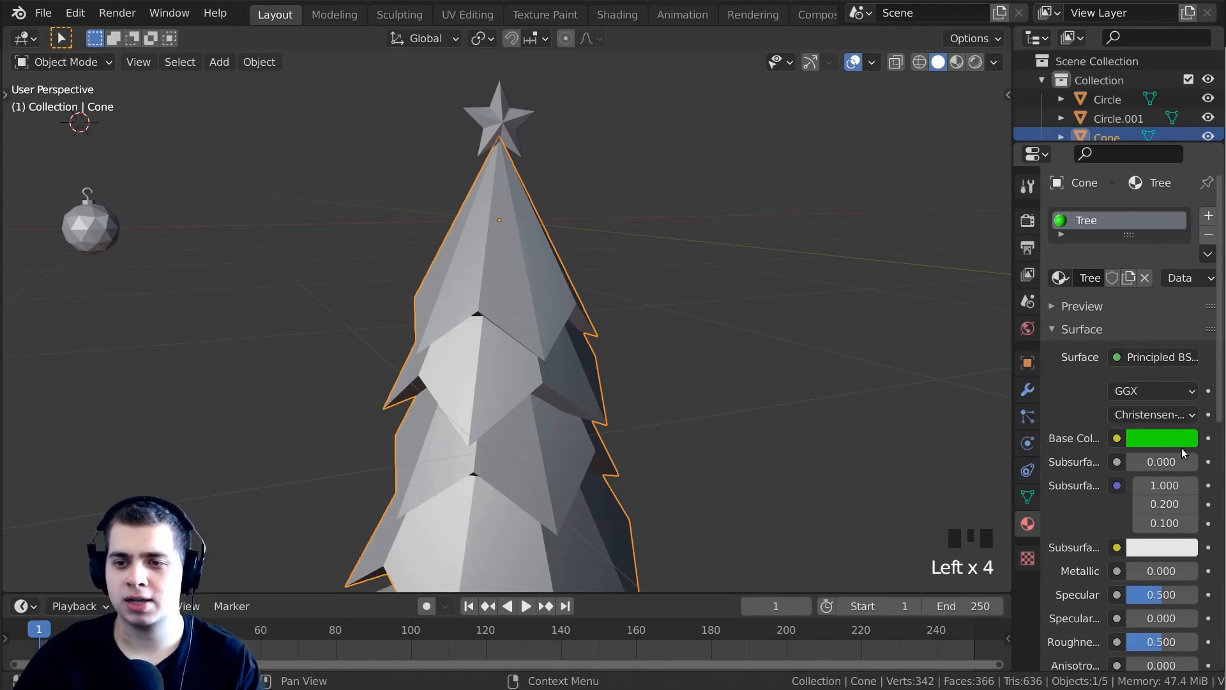
{"action": "left_click", "coordinate": [1160, 438]}
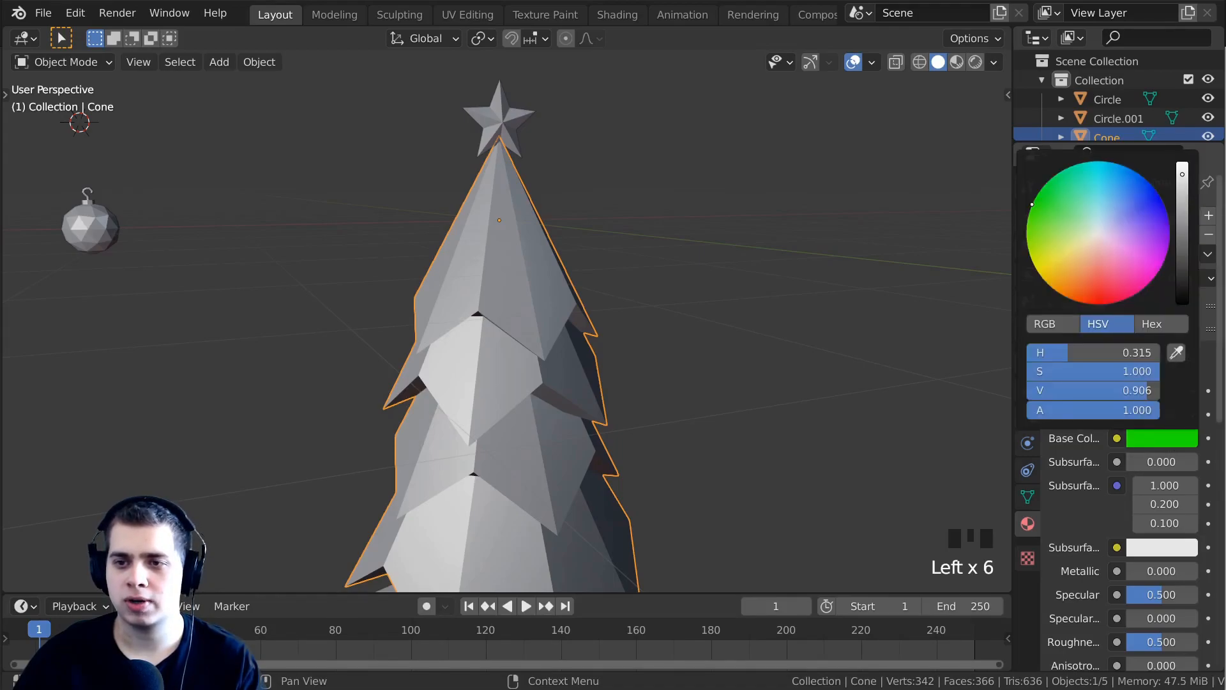
{"action": "left_click_drag", "start_coordinate": [1182, 175], "coordinate": [1182, 192]}
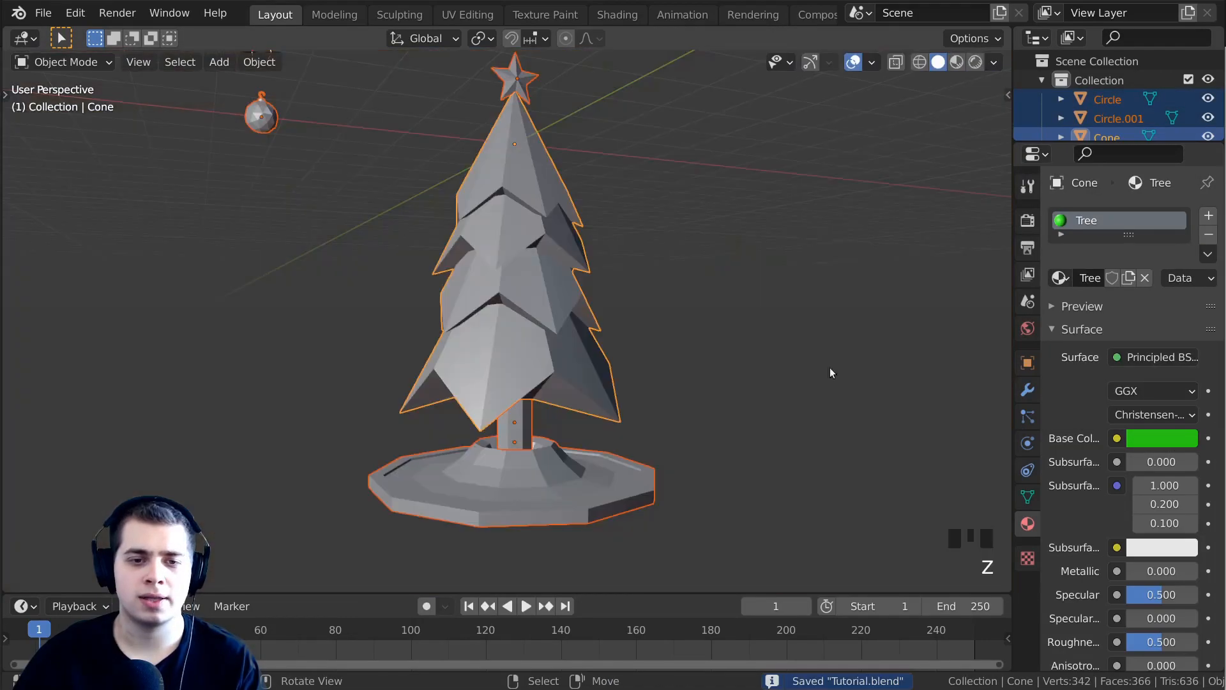
Select the tree's trunk and give it a new material named Trunk.
{"action": "middle_click_drag", "start_coordinate": [668, 353], "coordinate": [531, 369], "text": "shift"}
{"action": "left_click", "coordinate": [530, 387]}
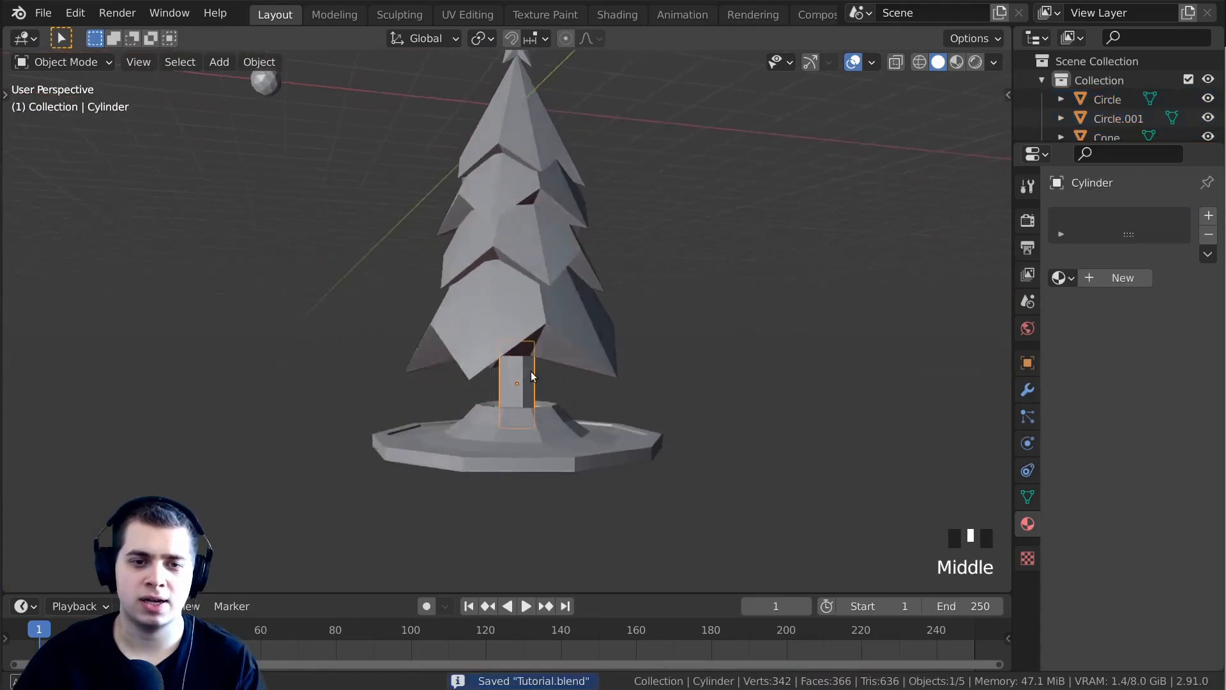
{"action": "scroll", "coordinate": [545, 315], "scroll_direction": "up", "scroll_amount": 3}
{"action": "left_click", "coordinate": [1087, 277]}
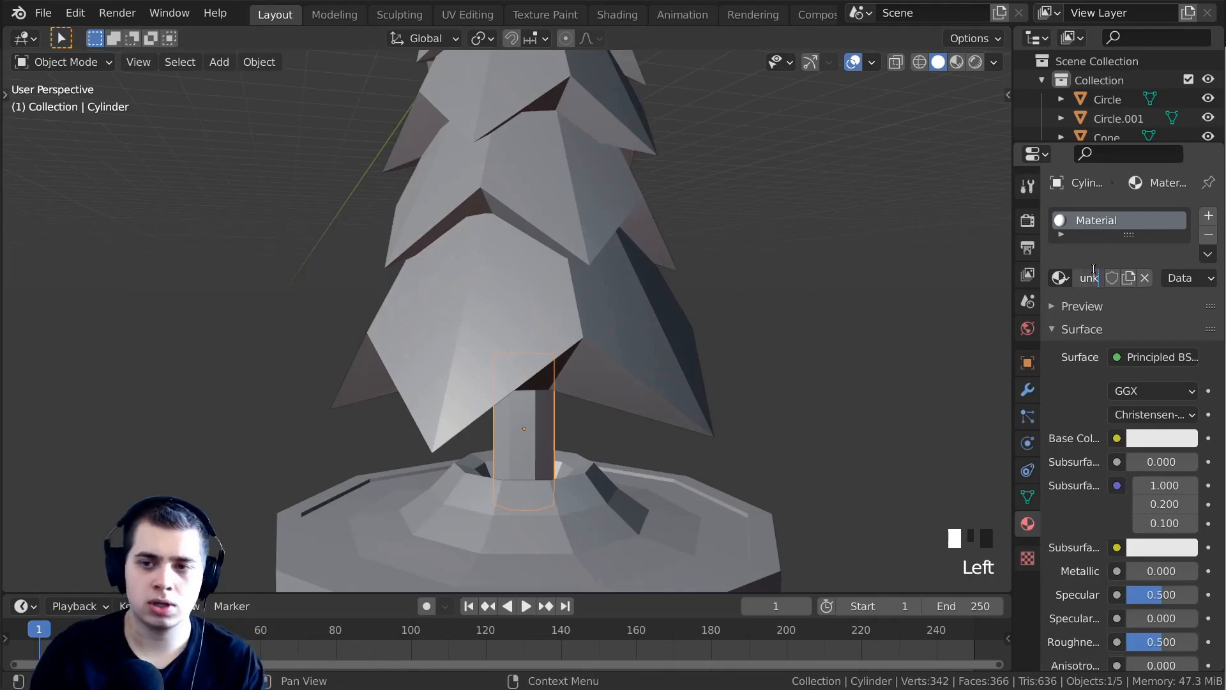
{"action": "type", "text": "Trunk"}
{"action": "left_click", "coordinate": [1093, 270]}
Give the Trunk material a brown base color and preview it in rendered shading.
{"action": "left_click", "coordinate": [1175, 440]}
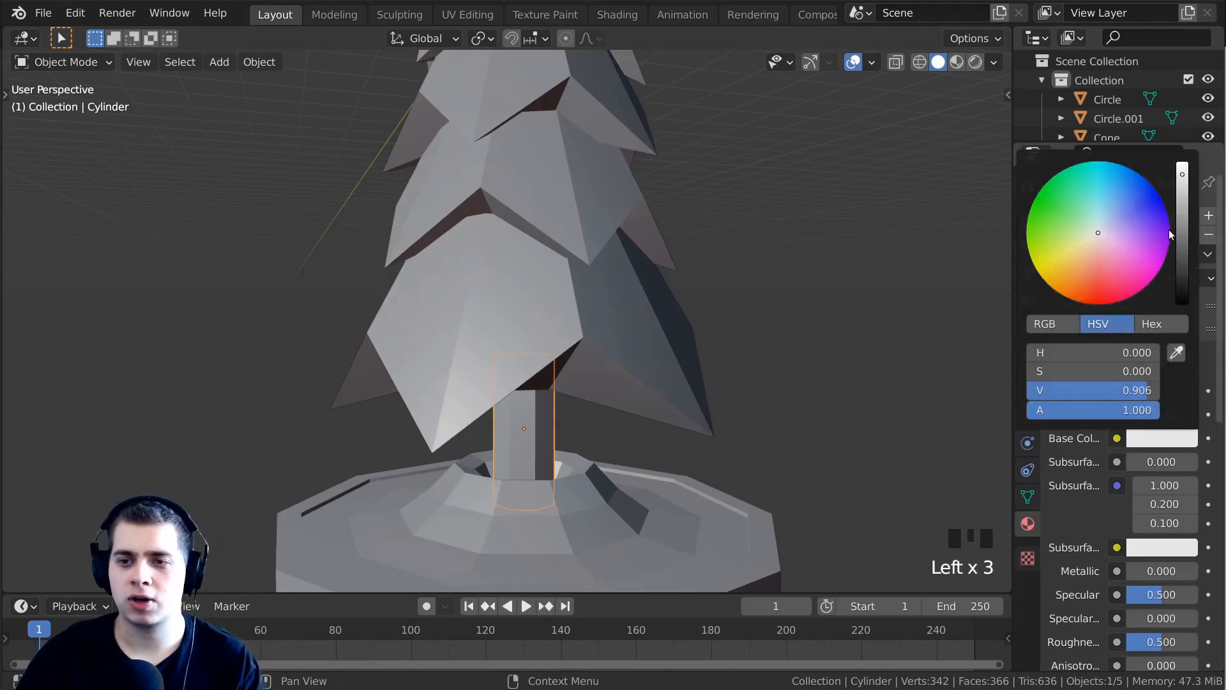
{"action": "left_click", "coordinate": [1183, 275]}
{"action": "left_click", "coordinate": [1077, 265]}
{"action": "key", "text": "z"}
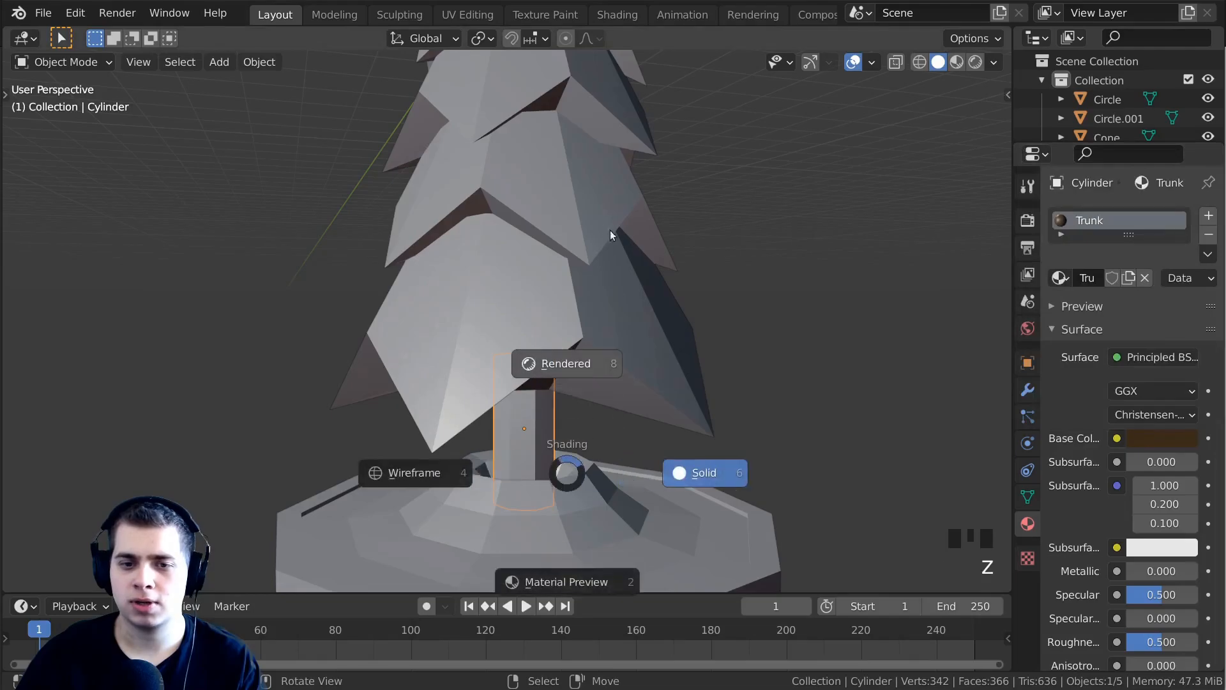
{"action": "left_click", "coordinate": [618, 262]}
{"action": "middle_click_drag", "start_coordinate": [618, 319], "coordinate": [600, 307]}
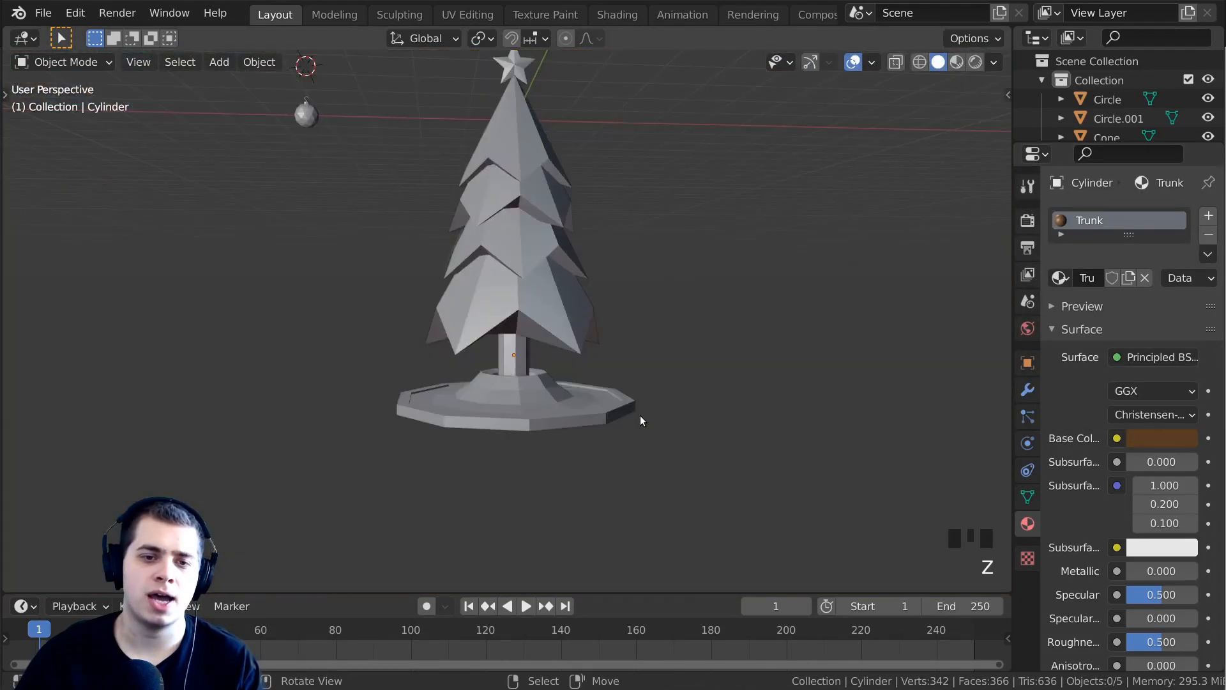
Select the round skirt under the tree and give it a new material named Cloth Red.
{"action": "middle_click_drag", "start_coordinate": [640, 415], "coordinate": [637, 412]}
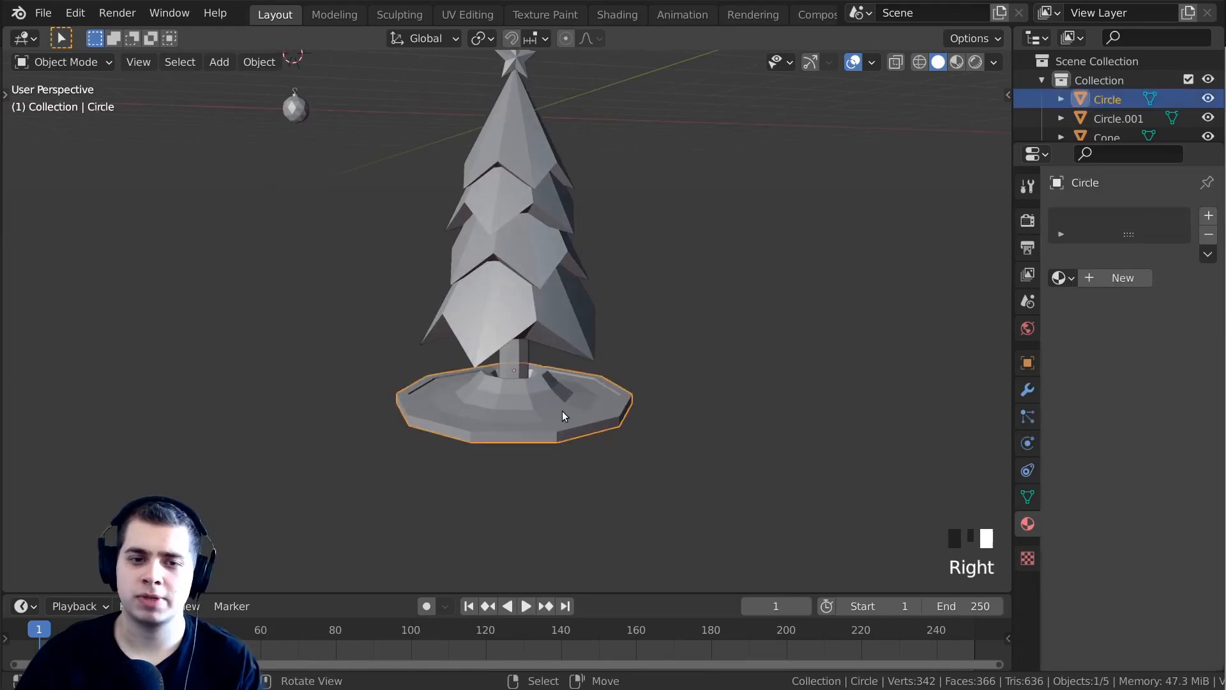
{"action": "left_click", "coordinate": [562, 411]}
{"action": "scroll", "coordinate": [562, 411], "scroll_direction": "up", "scroll_amount": 2}
{"action": "left_click", "coordinate": [1121, 278]}
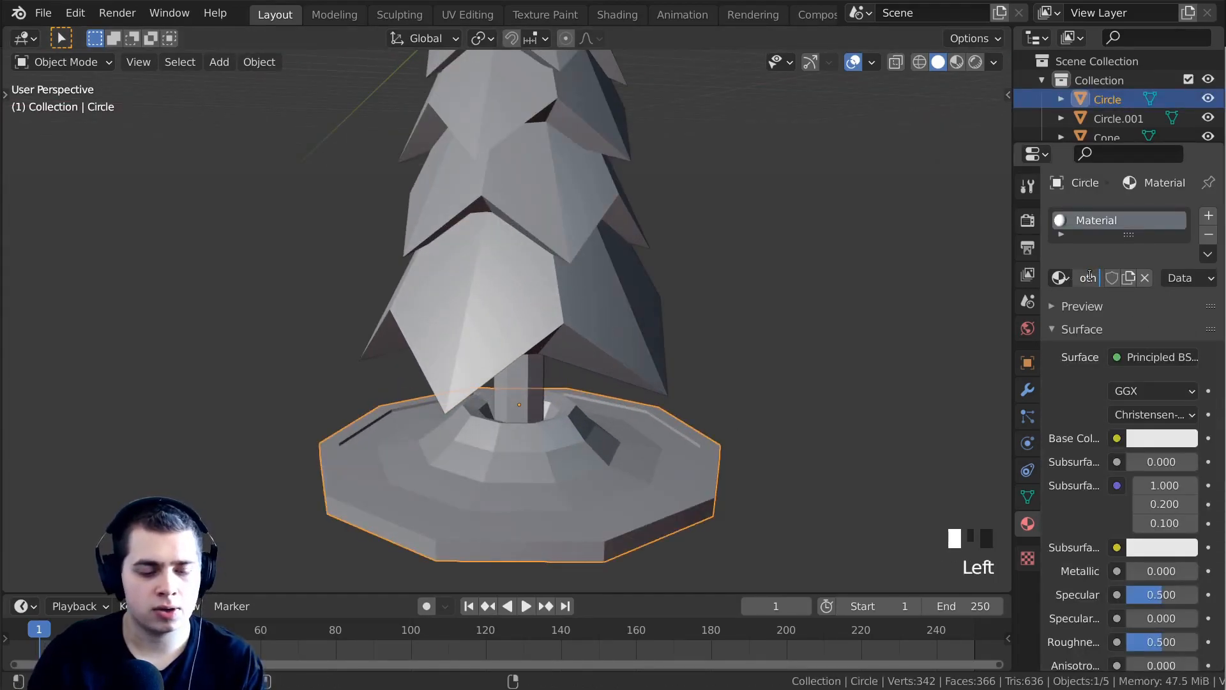
Show the scene in Material Preview and set Cloth Red's base color to red with H 0.013, S 0.789, V 0.822.
{"action": "left_click", "coordinate": [1157, 437]}
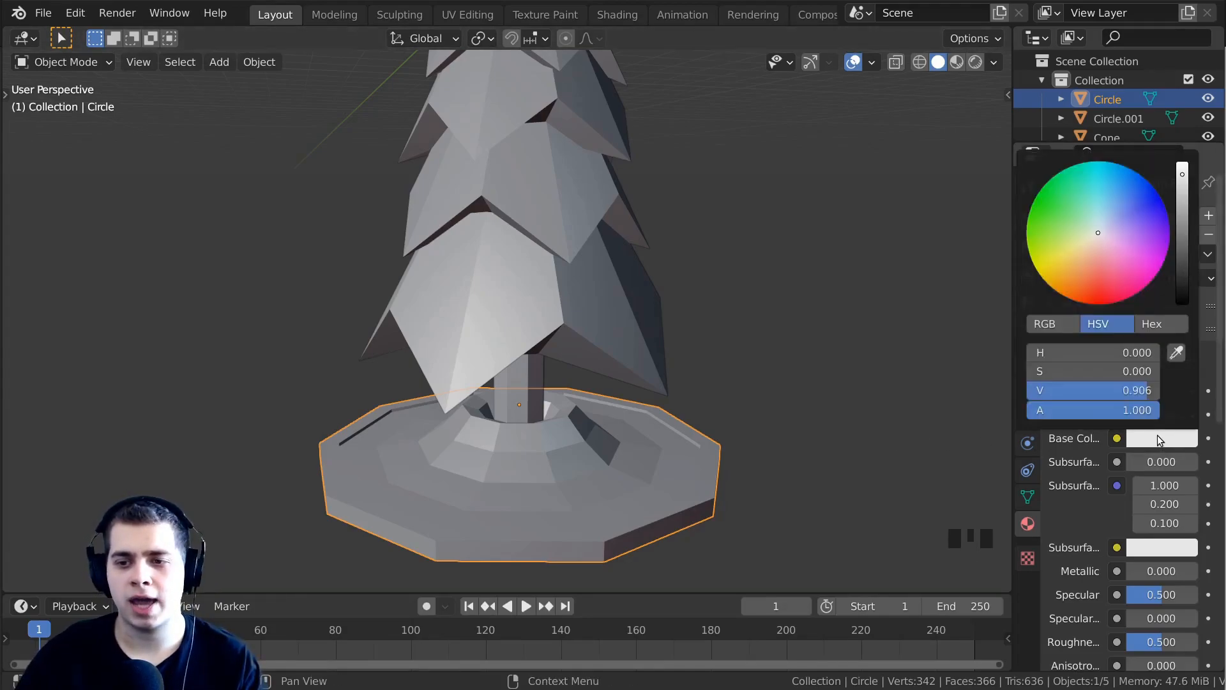
{"action": "key", "text": "z"}
{"action": "left_click", "coordinate": [1161, 438]}
{"action": "left_click_drag", "start_coordinate": [1079, 207], "coordinate": [1093, 286]}
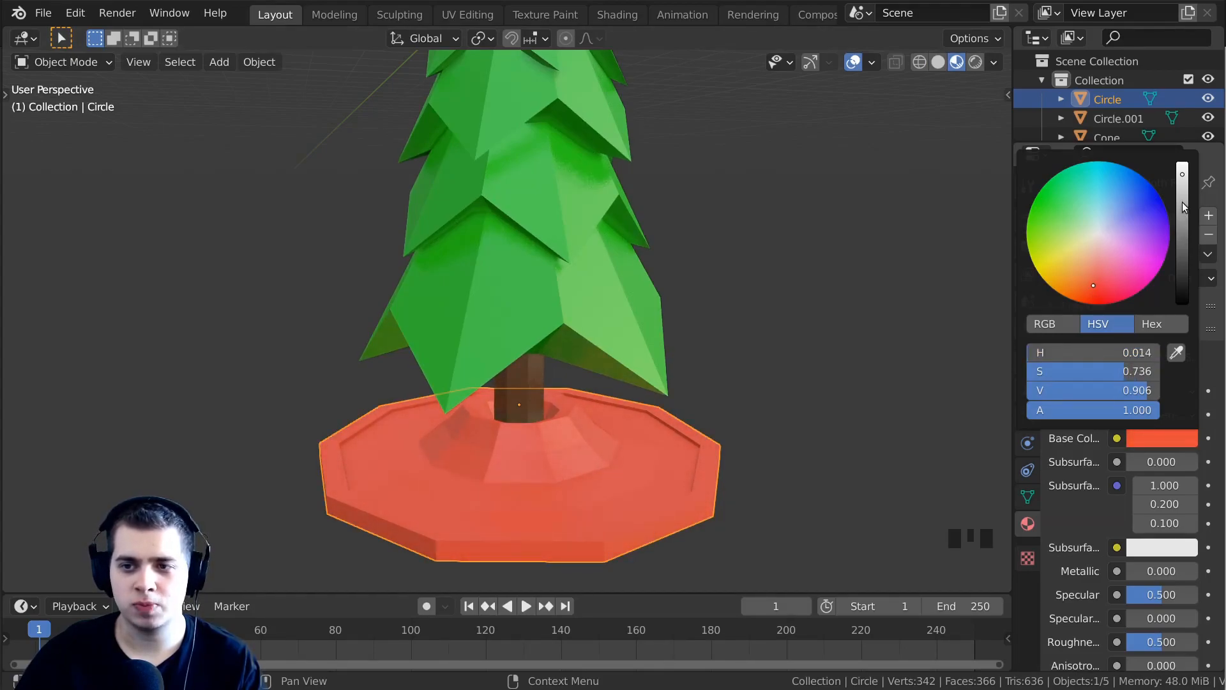
{"action": "left_click_drag", "start_coordinate": [1182, 205], "coordinate": [1182, 186]}
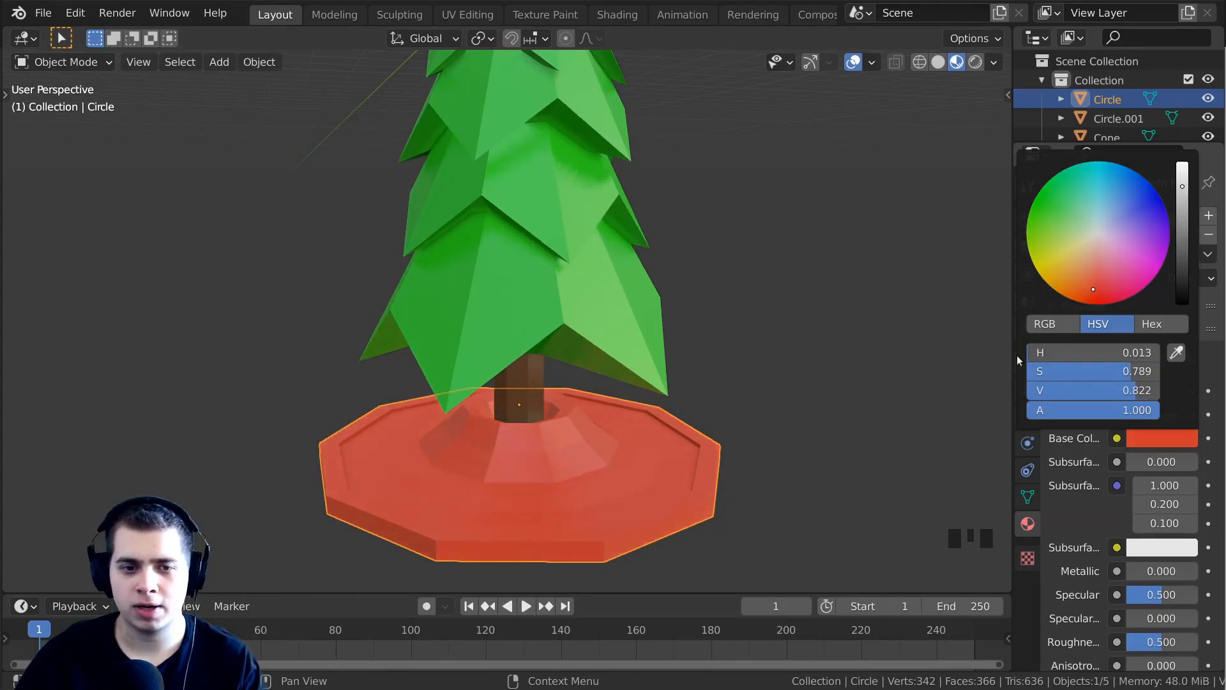
{"action": "key", "text": "z"}
{"action": "key", "text": "z"}
{"action": "mouse_move", "coordinate": [939, 387]}
{"action": "middle_mouse_down"}
{"action": "mouse_move", "coordinate": [842, 418]}
{"action": "mouse_move", "coordinate": [729, 433]}
{"action": "middle_mouse_up"}
{"action": "key", "text": "z"}
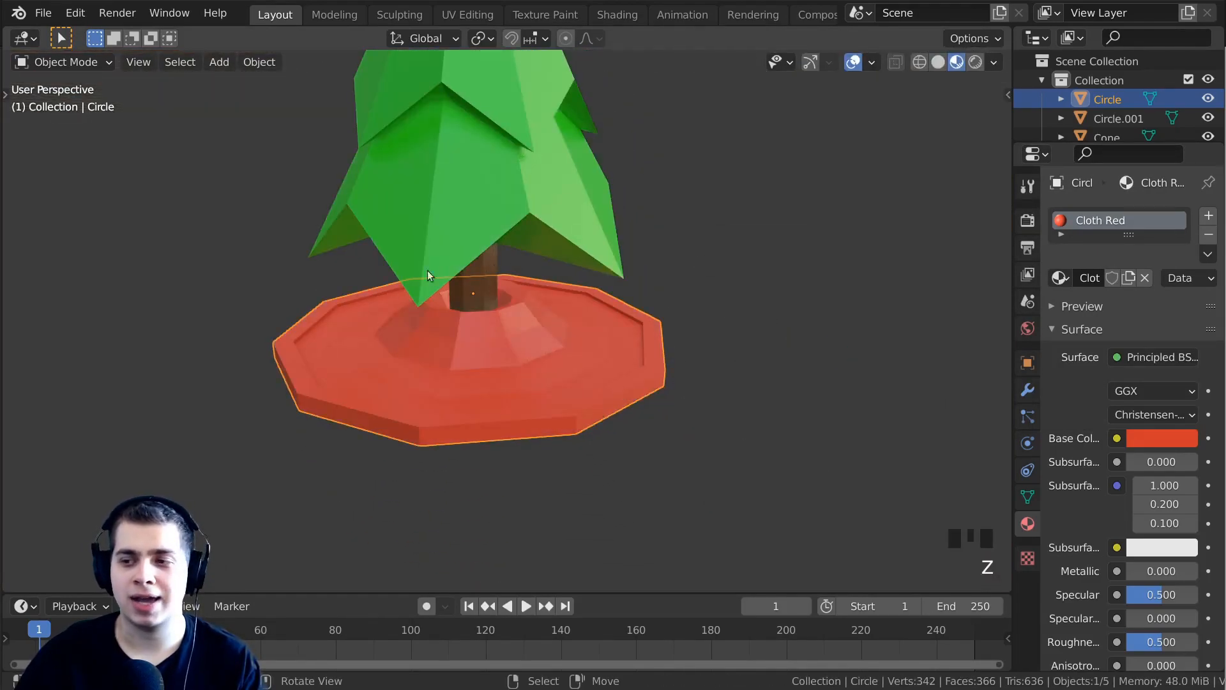
Enter Edit Mode on the tree skirt and select the edge loops that make up its raised outer rim.
{"action": "middle_click_drag", "start_coordinate": [702, 357], "coordinate": [567, 251]}
{"action": "scroll", "coordinate": [541, 281], "scroll_direction": "up", "scroll_amount": 3}
{"action": "middle_click_drag", "start_coordinate": [631, 369], "coordinate": [627, 320]}
{"action": "key", "text": "Tab"}
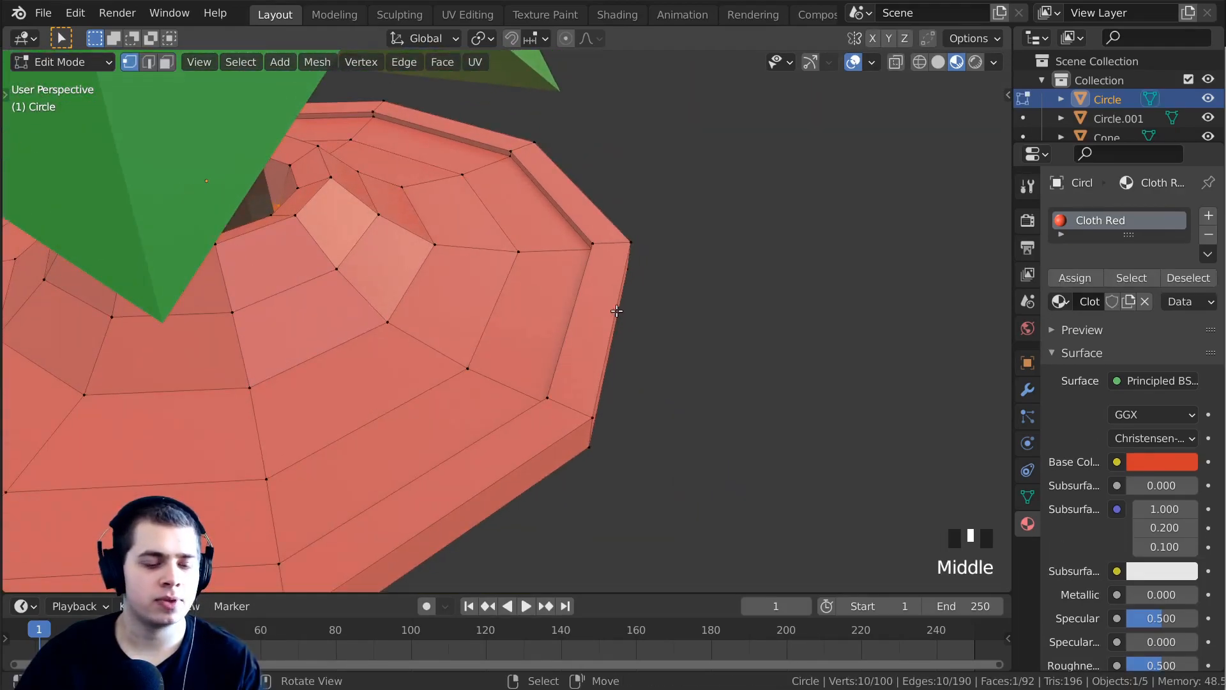
{"action": "right_click", "coordinate": [548, 185], "text": "alt"}
{"action": "scroll", "coordinate": [539, 223], "scroll_direction": "up", "scroll_amount": 2}
{"action": "middle_click_drag", "start_coordinate": [536, 263], "coordinate": [554, 258]}
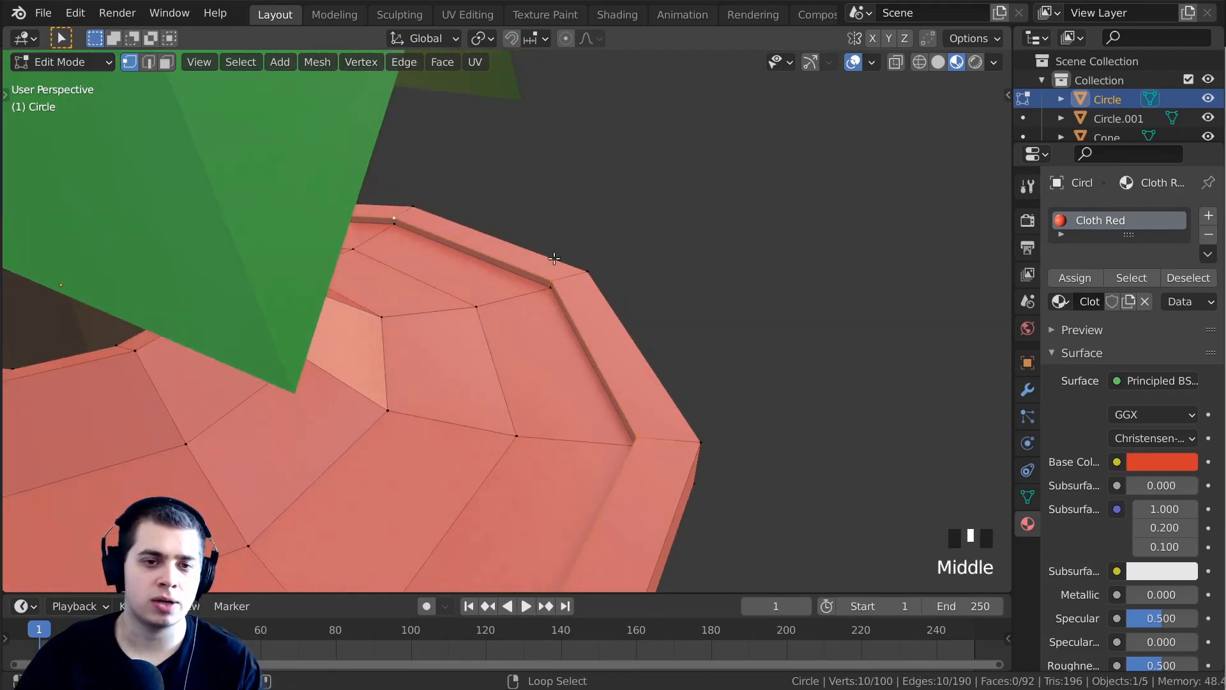
{"action": "right_click", "coordinate": [521, 270], "text": "alt+shift"}
{"action": "right_click", "coordinate": [527, 248], "text": "alt+shift"}
{"action": "scroll", "coordinate": [715, 453], "scroll_direction": "down", "scroll_amount": 5}
{"action": "middle_click_drag", "start_coordinate": [742, 481], "coordinate": [750, 273]}
{"action": "scroll", "coordinate": [588, 356], "scroll_direction": "up", "scroll_amount": 2}
{"action": "right_click", "coordinate": [562, 348], "text": "alt+shift"}
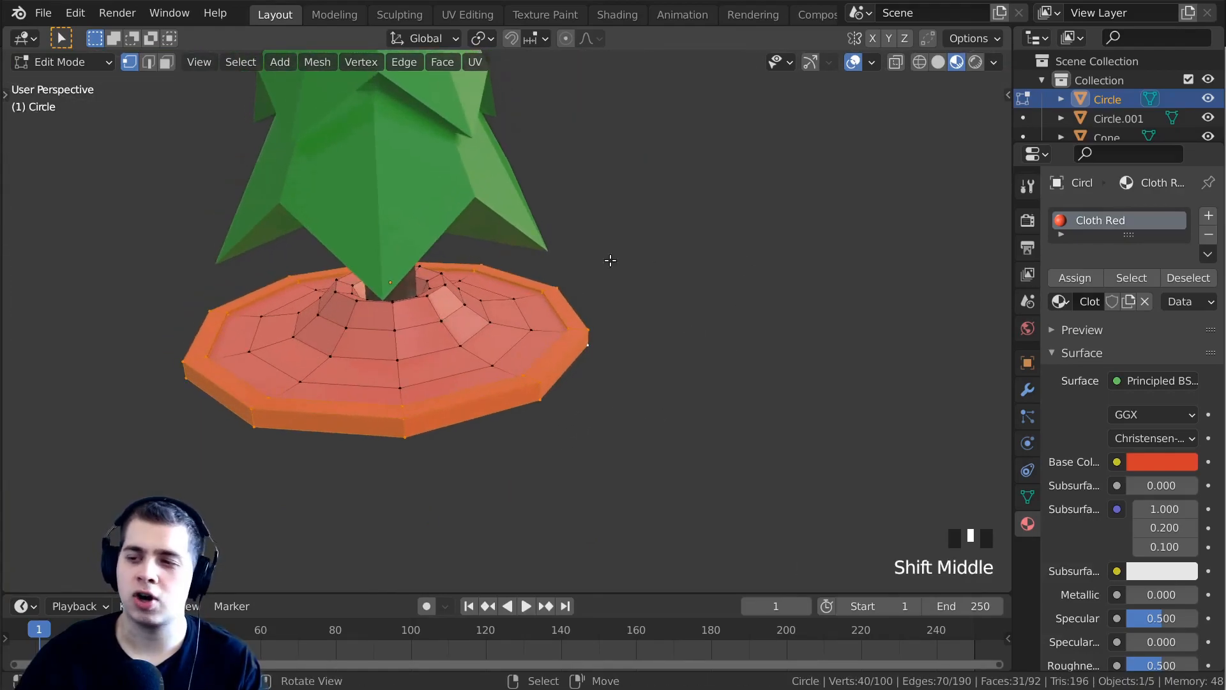
Add a second material slot to the tree skirt with a new material named Cloth White.
{"action": "scroll", "coordinate": [750, 309], "scroll_direction": "up", "scroll_amount": 4}
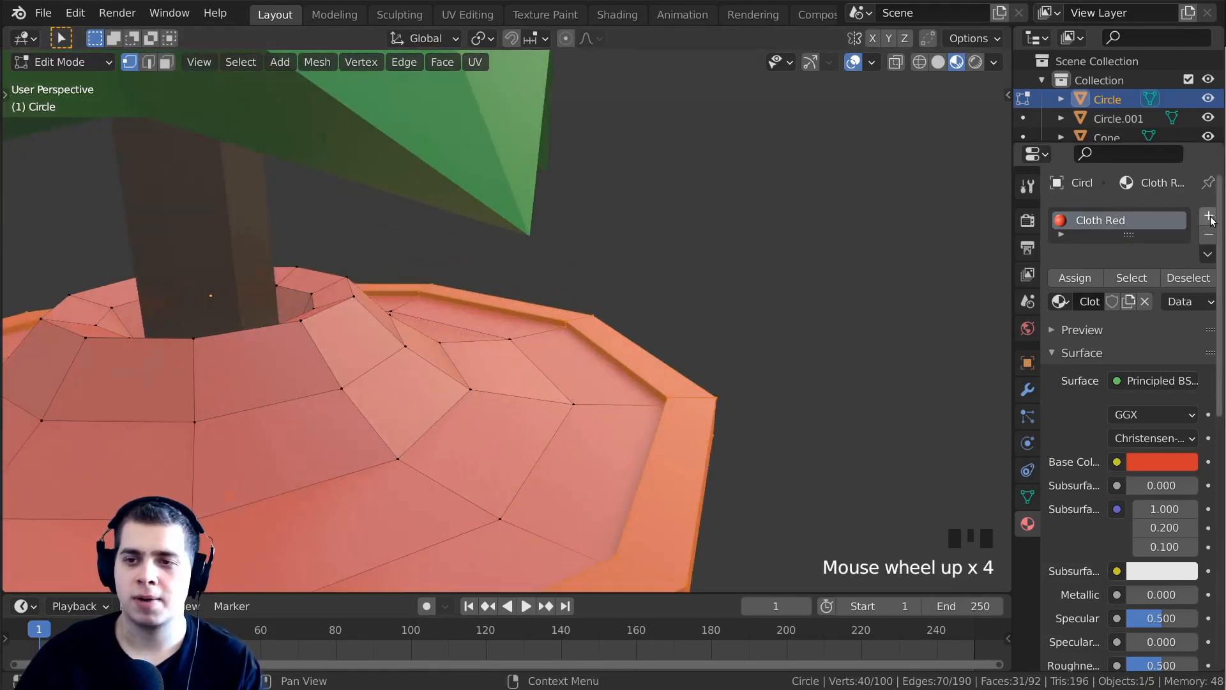
{"action": "left_click", "coordinate": [1208, 218]}
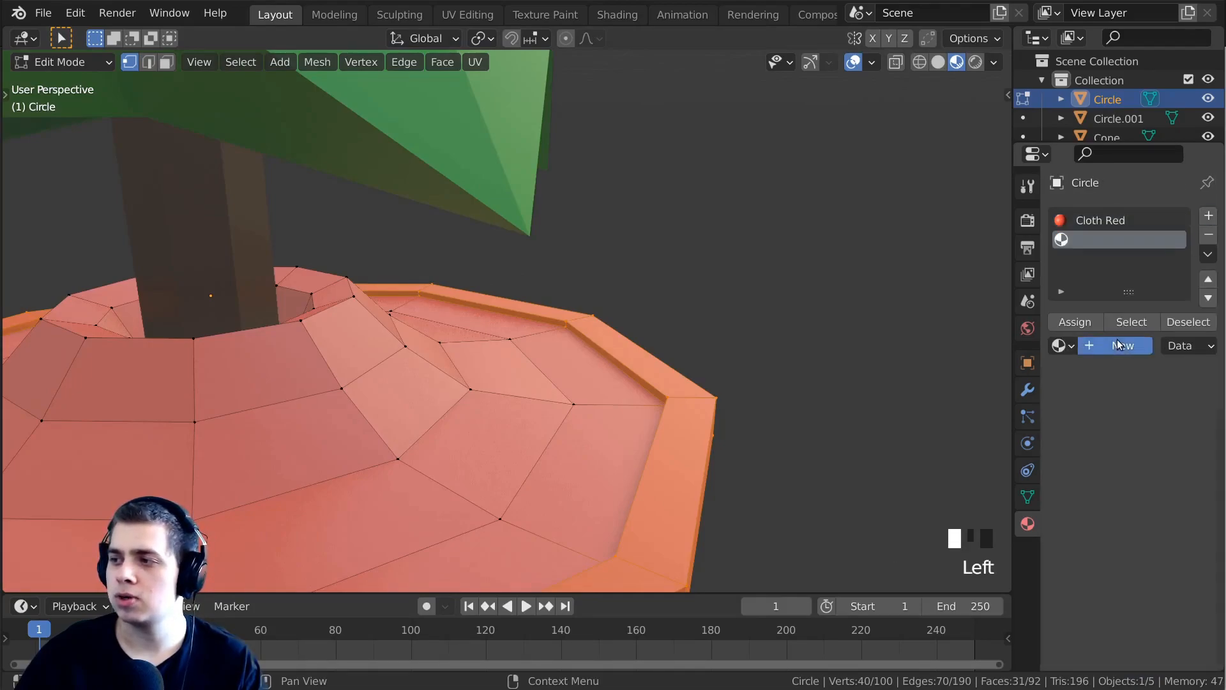
{"action": "left_click", "coordinate": [1100, 346]}
{"action": "double_click", "coordinate": [1084, 239]}
{"action": "type", "text": "Cloth Whit"}
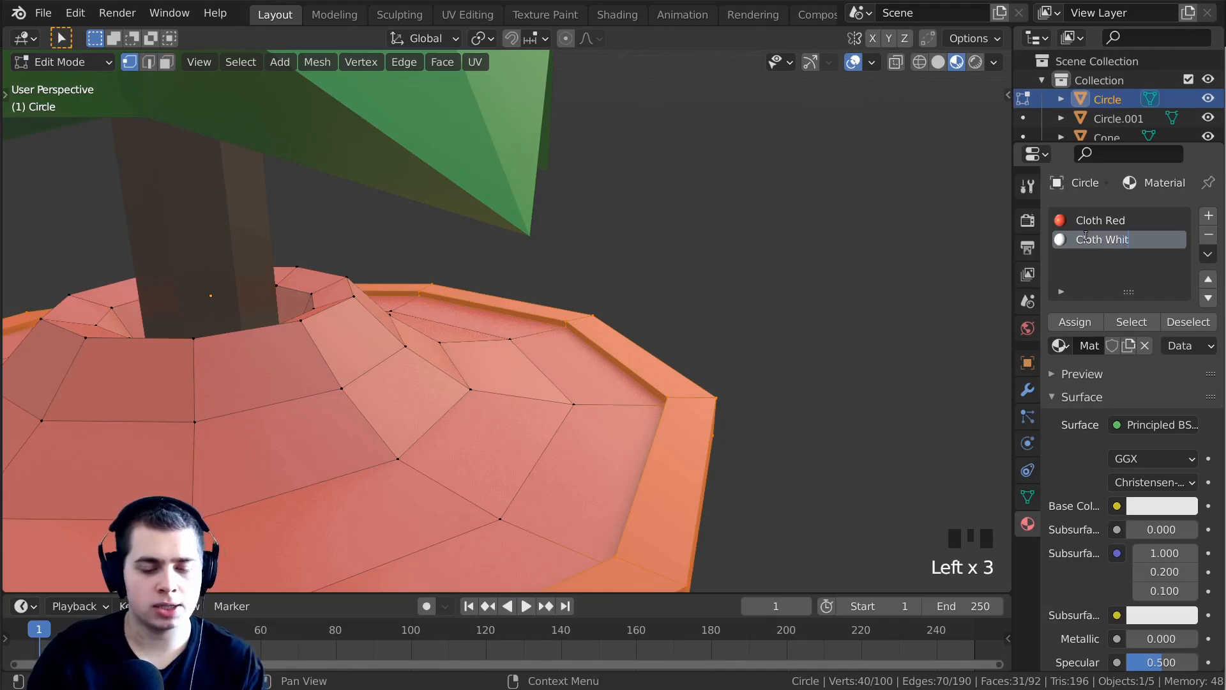
{"action": "type", "text": "e"}
{"action": "key", "text": "Return"}
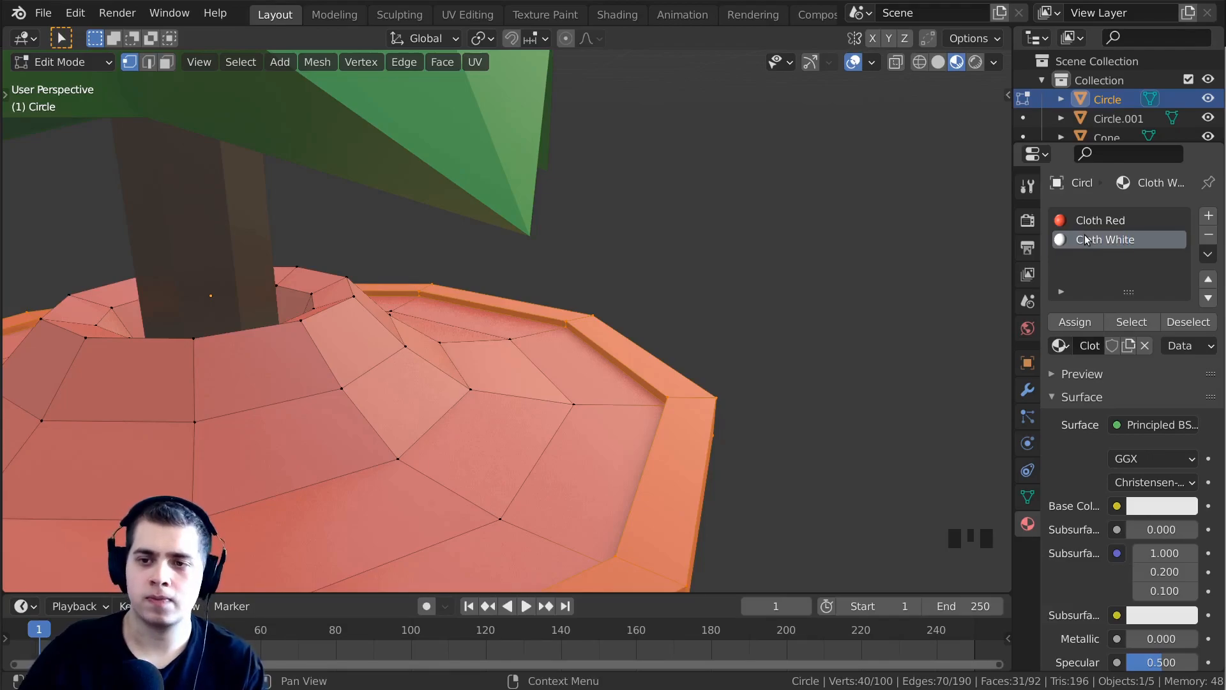
Assign the Cloth White material to the selected outer rim of the tree skirt and return to Object Mode.
{"action": "left_click", "coordinate": [1075, 322]}
{"action": "key", "text": "Tab"}
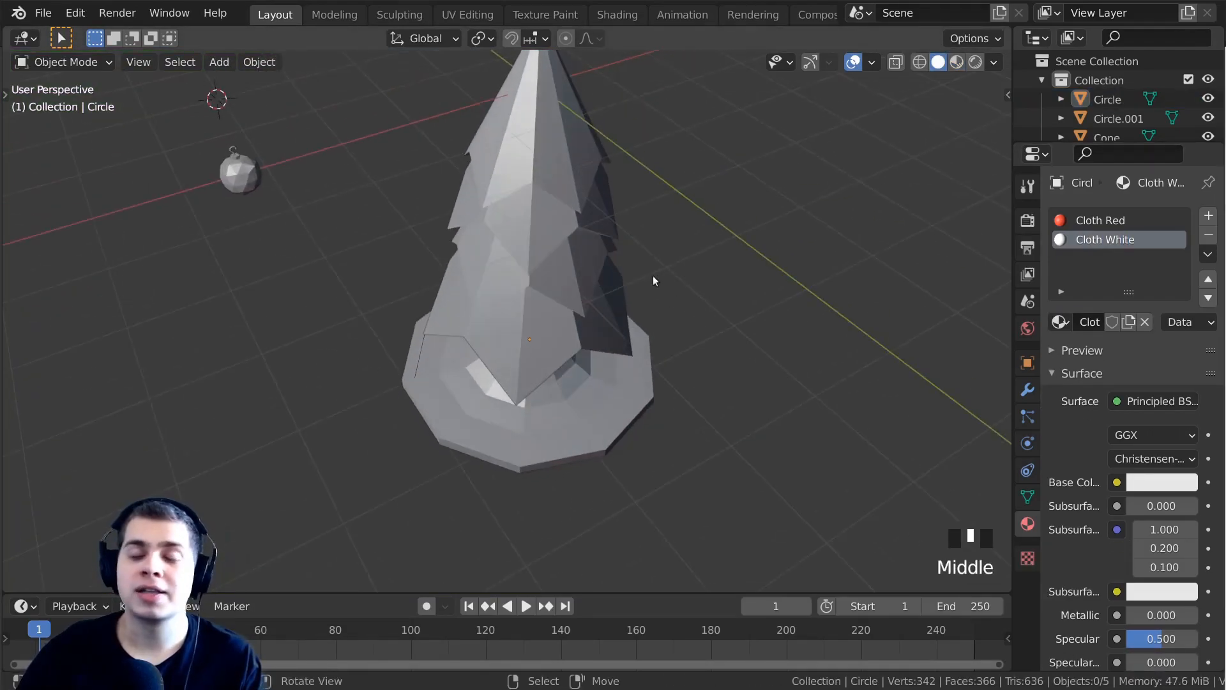
{"action": "mouse_move", "coordinate": [653, 275]}
{"action": "middle_mouse_down"}
{"action": "mouse_move", "coordinate": [581, 312]}
{"action": "mouse_move", "coordinate": [640, 293]}
{"action": "mouse_move", "coordinate": [546, 244]}
{"action": "middle_mouse_up"}
Add an ico sphere, place it well beside the tree near star height, and scale it to about 0.4.
{"action": "key", "text": "shift+a"}
{"action": "mouse_move", "coordinate": [476, 110]}
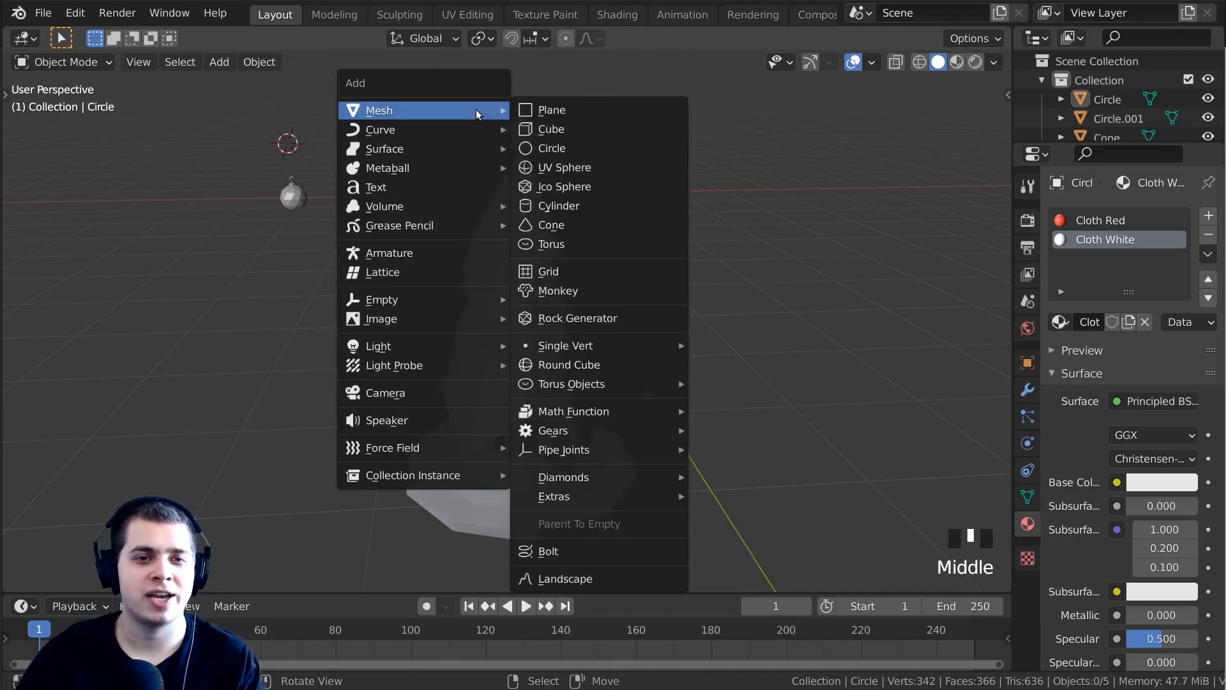
{"action": "left_click", "coordinate": [599, 185]}
{"action": "middle_click_drag", "start_coordinate": [595, 197], "coordinate": [373, 224], "text": "shift"}
{"action": "scroll", "coordinate": [373, 224], "scroll_direction": "down", "scroll_amount": 2}
{"action": "key", "text": "g"}
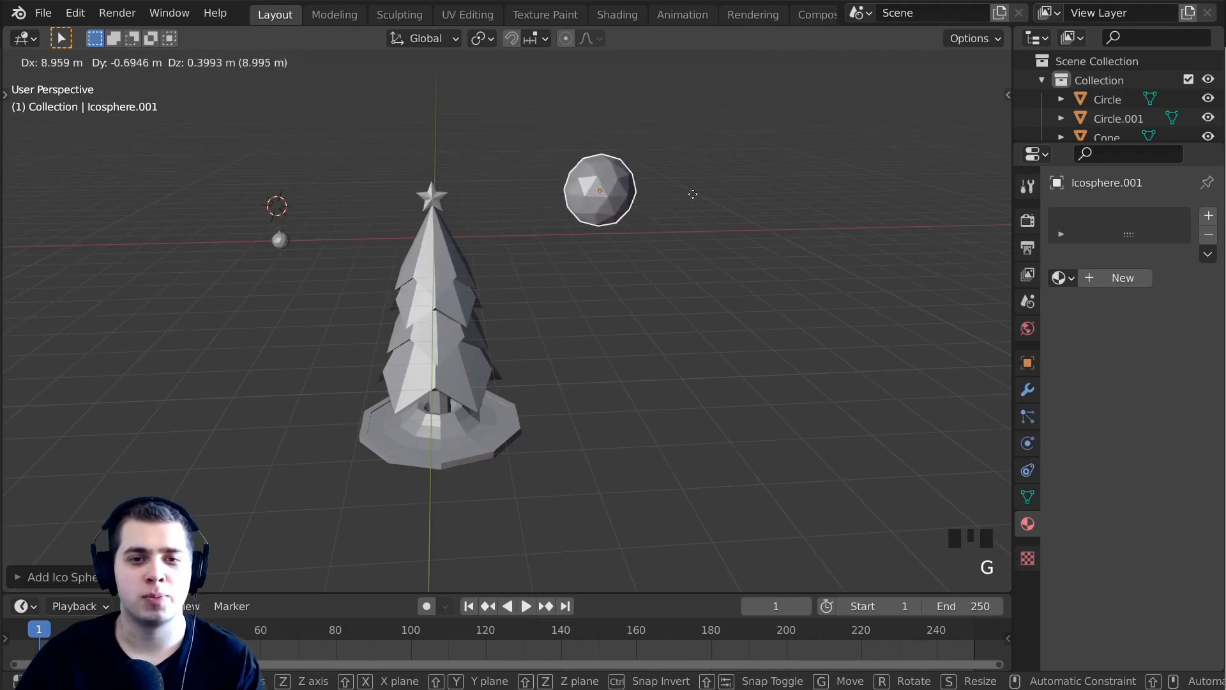
{"action": "left_click", "coordinate": [760, 208]}
{"action": "key", "text": "s"}
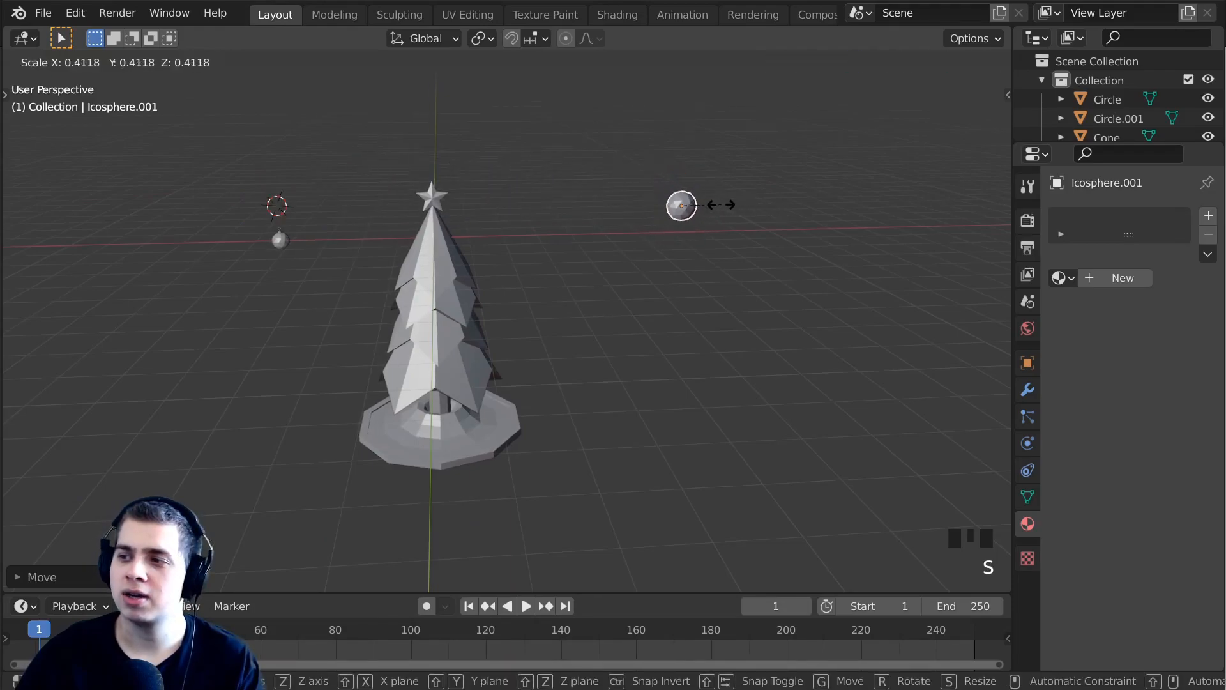
{"action": "left_click", "coordinate": [715, 202]}
Apply Shade Smooth to the new small ico sphere.
{"action": "middle_click_drag", "start_coordinate": [705, 183], "coordinate": [313, 110]}
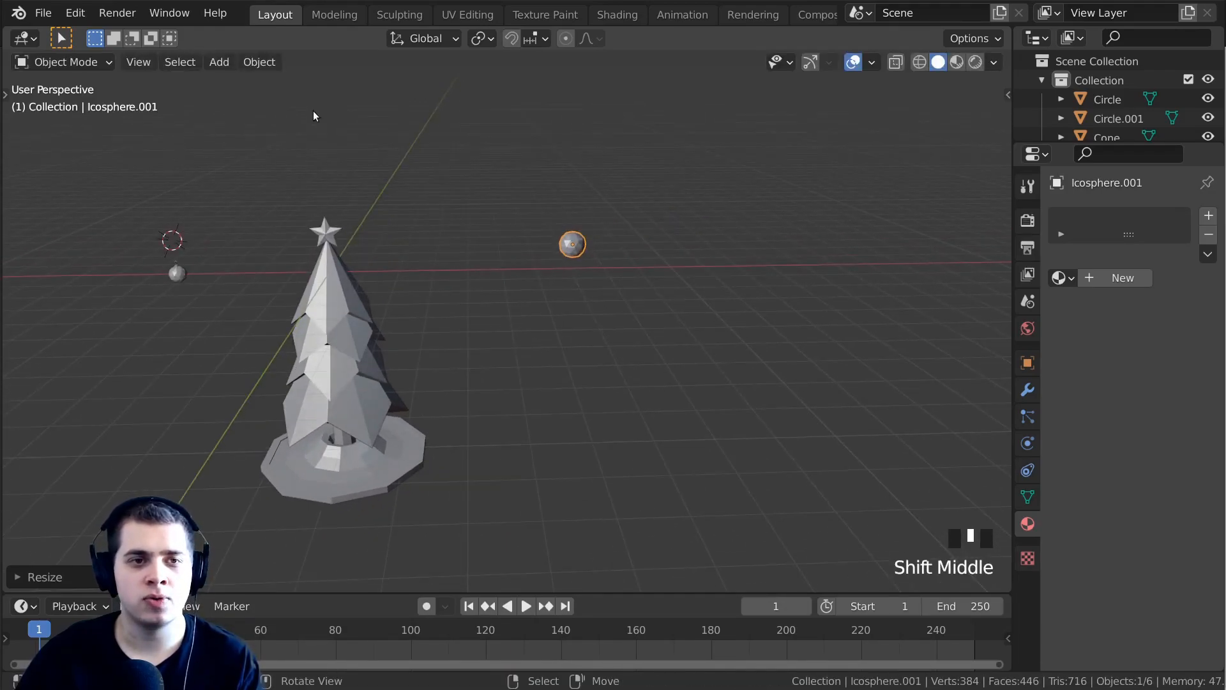
{"action": "left_click", "coordinate": [259, 62]}
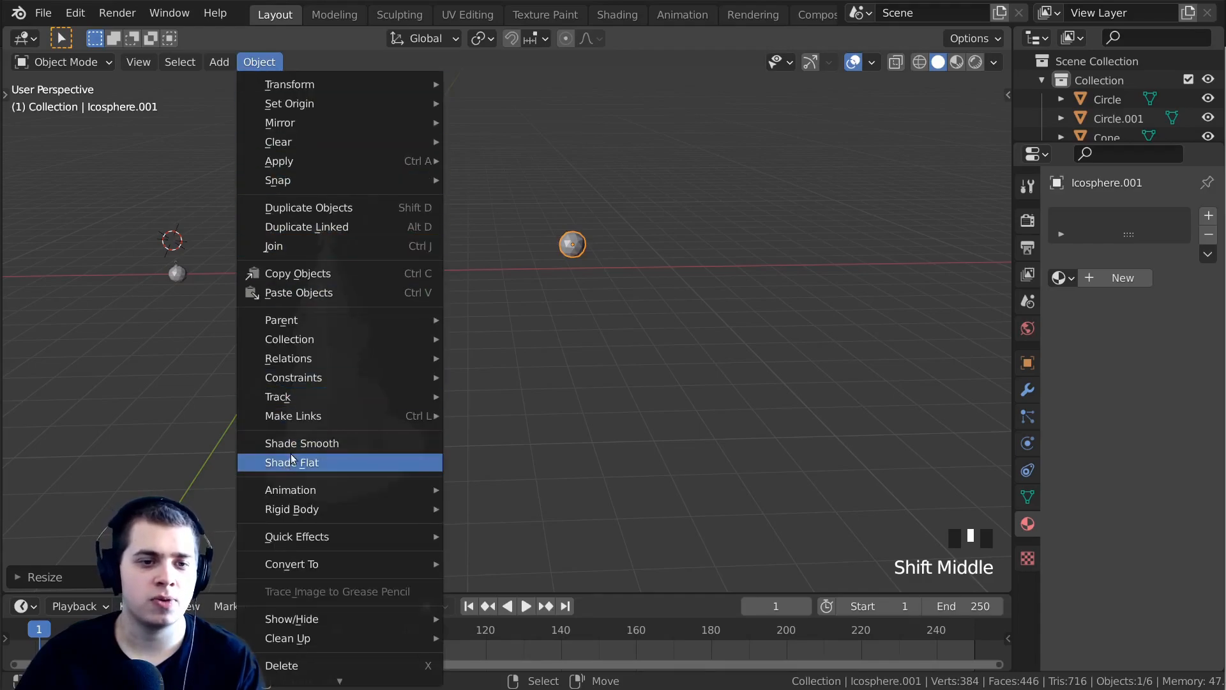
{"action": "middle_click_drag", "start_coordinate": [591, 282], "coordinate": [579, 309], "text": "shift"}
{"action": "scroll", "coordinate": [583, 358], "scroll_direction": "up", "scroll_amount": 2}
Give the small ico sphere a new material named Lights.
{"action": "middle_click_drag", "start_coordinate": [583, 401], "coordinate": [639, 218]}
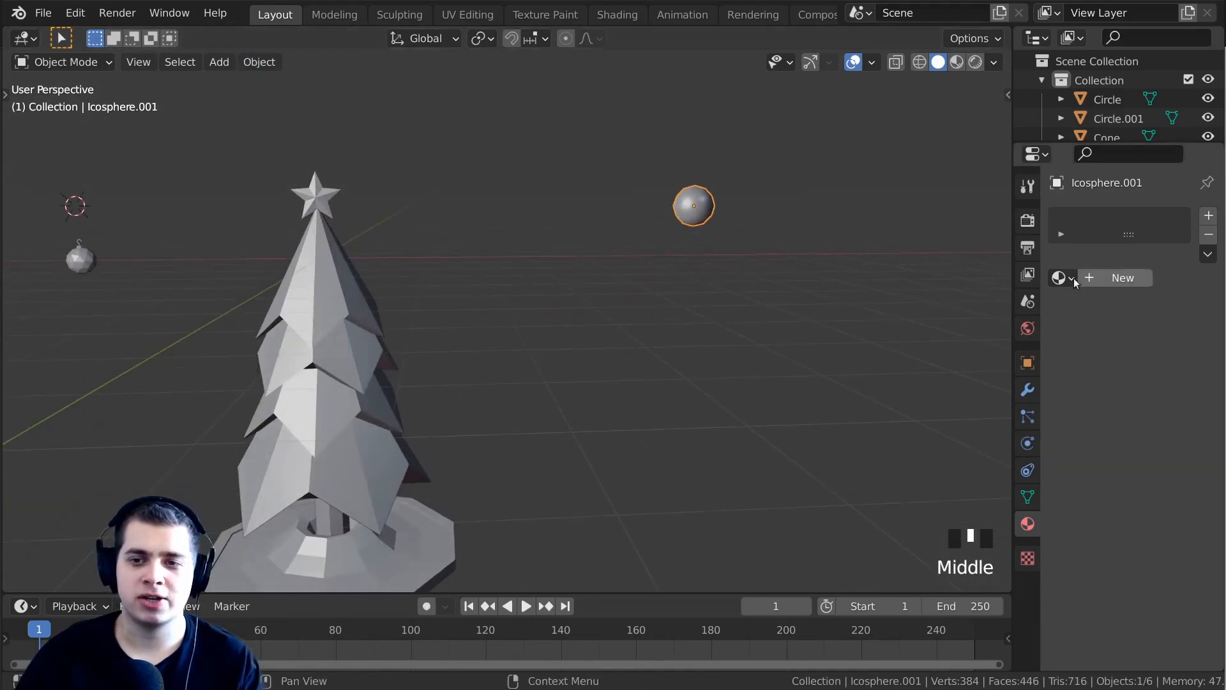
{"action": "left_click", "coordinate": [1117, 280]}
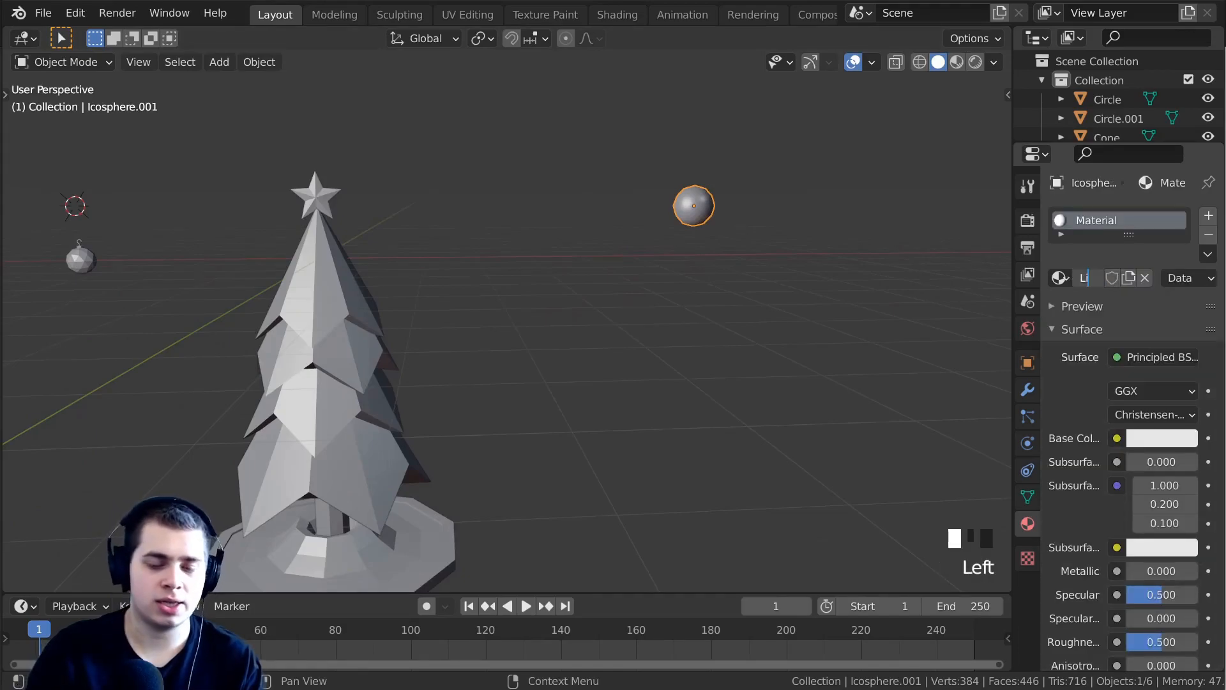
{"action": "key", "text": "Return"}
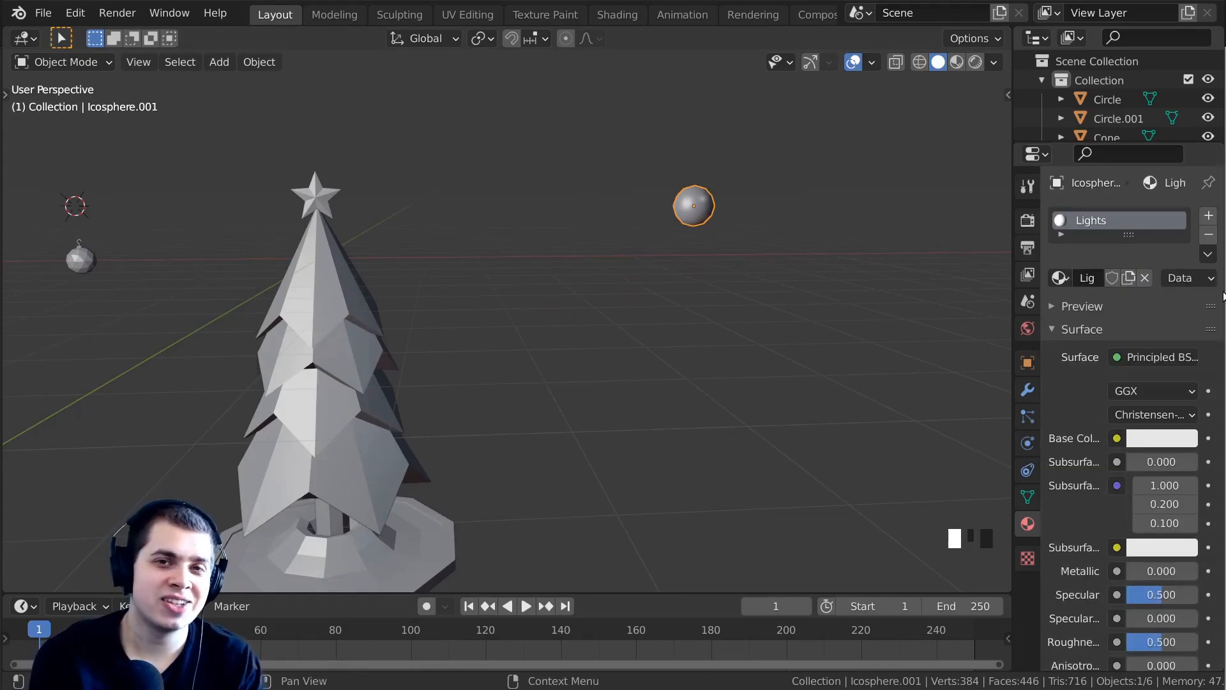
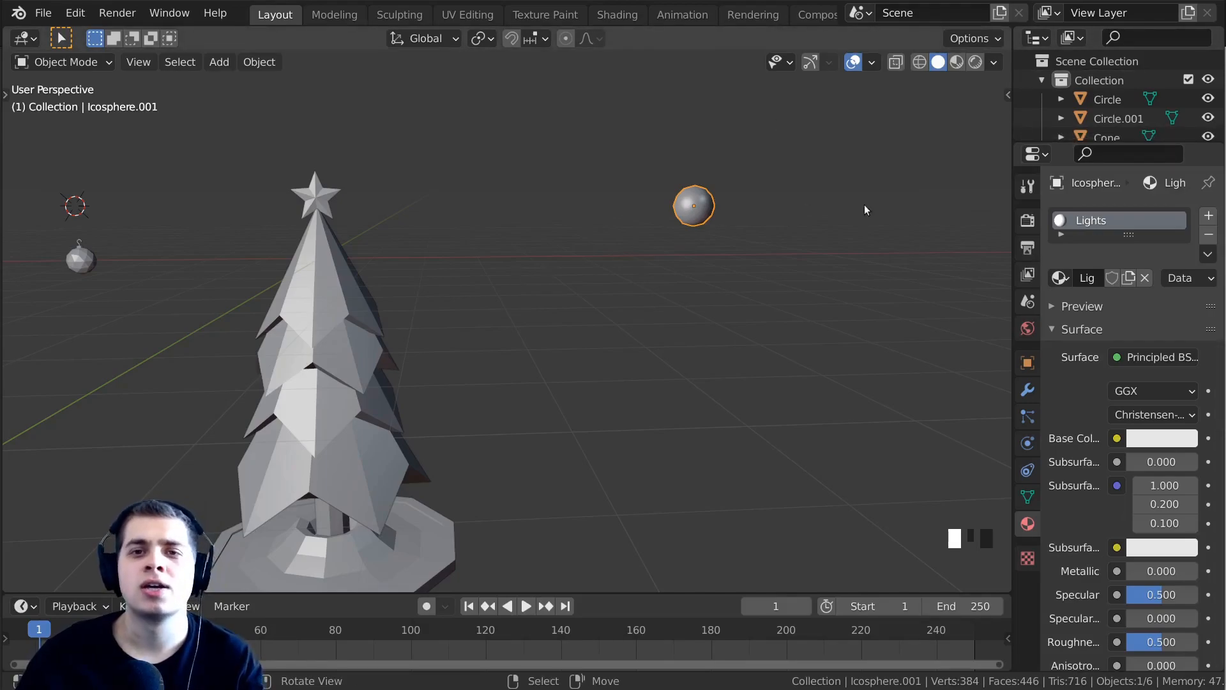
Switch to the Shading workspace, frame the light sphere, and enlarge the node editor area.
{"action": "left_click", "coordinate": [611, 15]}
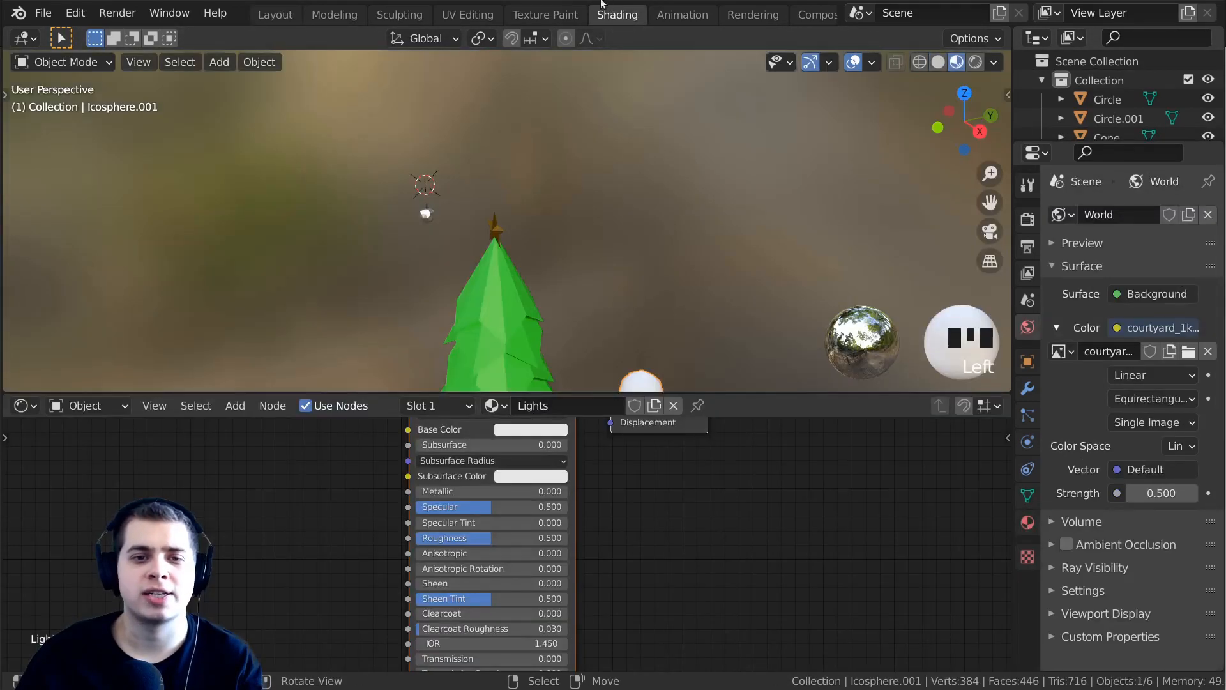
{"action": "scroll", "coordinate": [539, 270], "scroll_direction": "down", "scroll_amount": 4}
{"action": "middle_click_drag", "start_coordinate": [539, 270], "coordinate": [545, 229], "text": "shift"}
{"action": "scroll", "coordinate": [545, 228], "scroll_direction": "up", "scroll_amount": 4}
{"action": "middle_click_drag", "start_coordinate": [640, 212], "coordinate": [471, 230], "text": "shift"}
{"action": "scroll", "coordinate": [468, 526], "scroll_direction": "down", "scroll_amount": 7}
{"action": "middle_click_drag", "start_coordinate": [449, 498], "coordinate": [484, 504]}
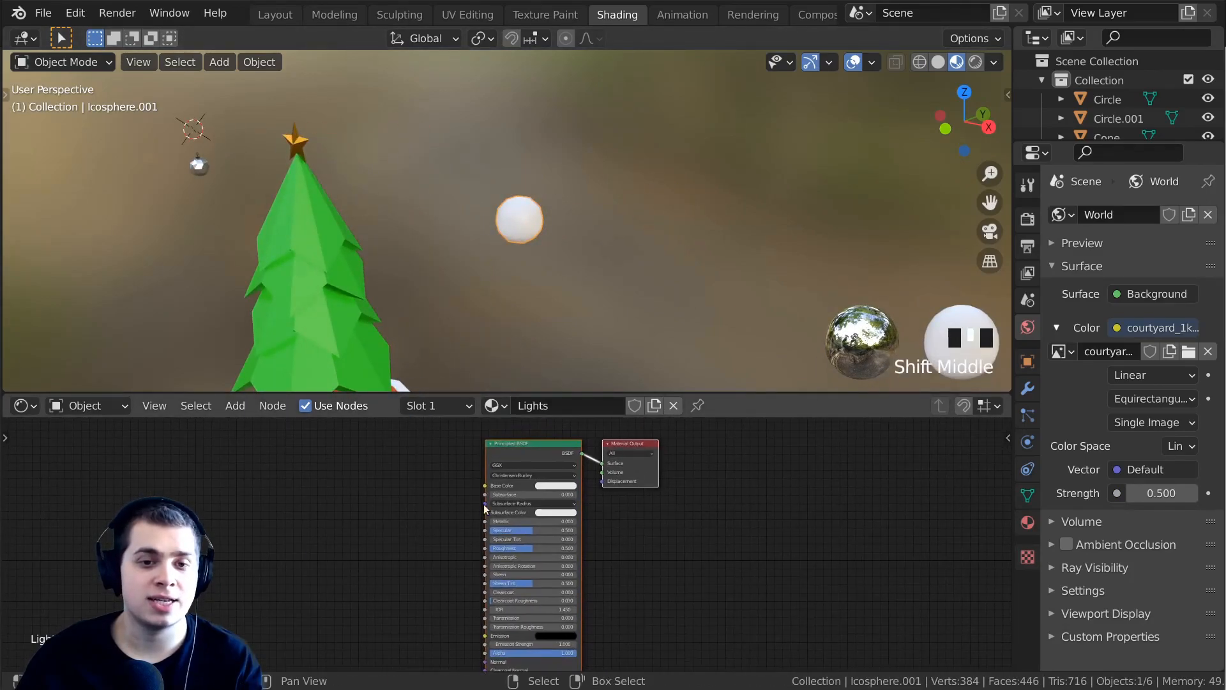
{"action": "left_click_drag", "start_coordinate": [482, 404], "coordinate": [489, 346]}
{"action": "scroll", "coordinate": [509, 265], "scroll_direction": "up", "scroll_amount": 3}
{"action": "scroll", "coordinate": [442, 421], "scroll_direction": "down", "scroll_amount": 3}
{"action": "middle_click_drag", "start_coordinate": [442, 421], "coordinate": [479, 423]}
{"action": "scroll", "coordinate": [479, 424], "scroll_direction": "up", "scroll_amount": 2}
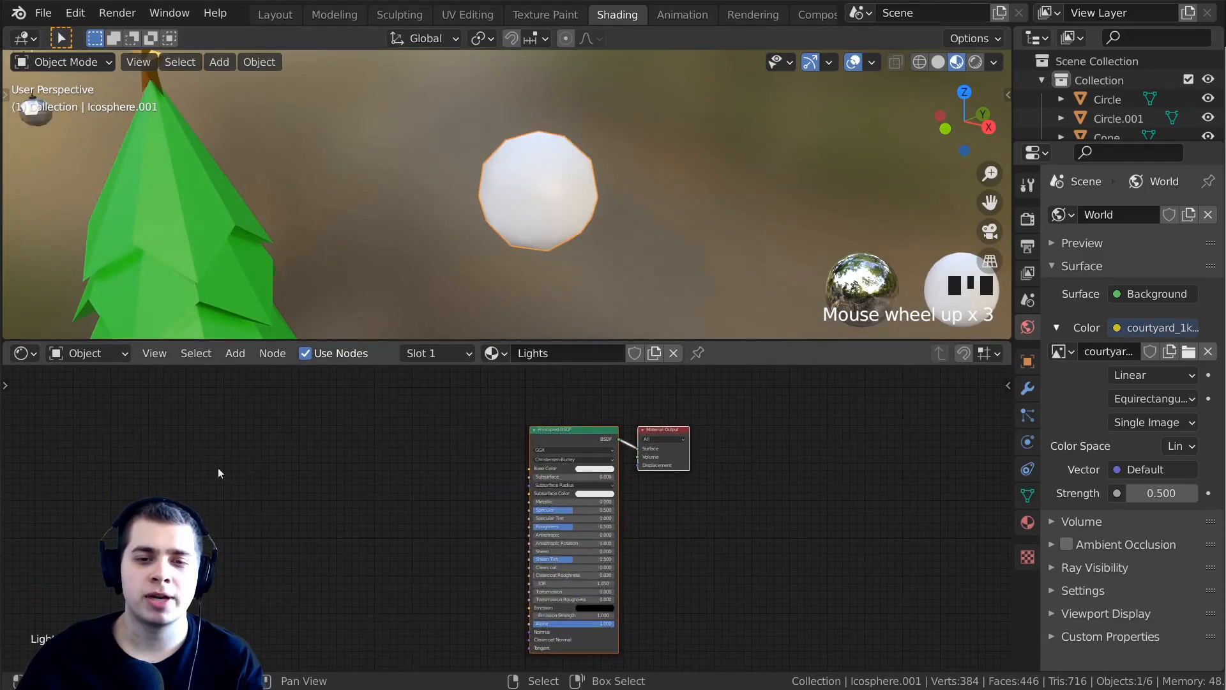
Add an Object Info node to the Lights material, well before the Principled BSDF.
{"action": "middle_click_drag", "start_coordinate": [344, 482], "coordinate": [386, 479]}
{"action": "key", "text": "shift+a"}
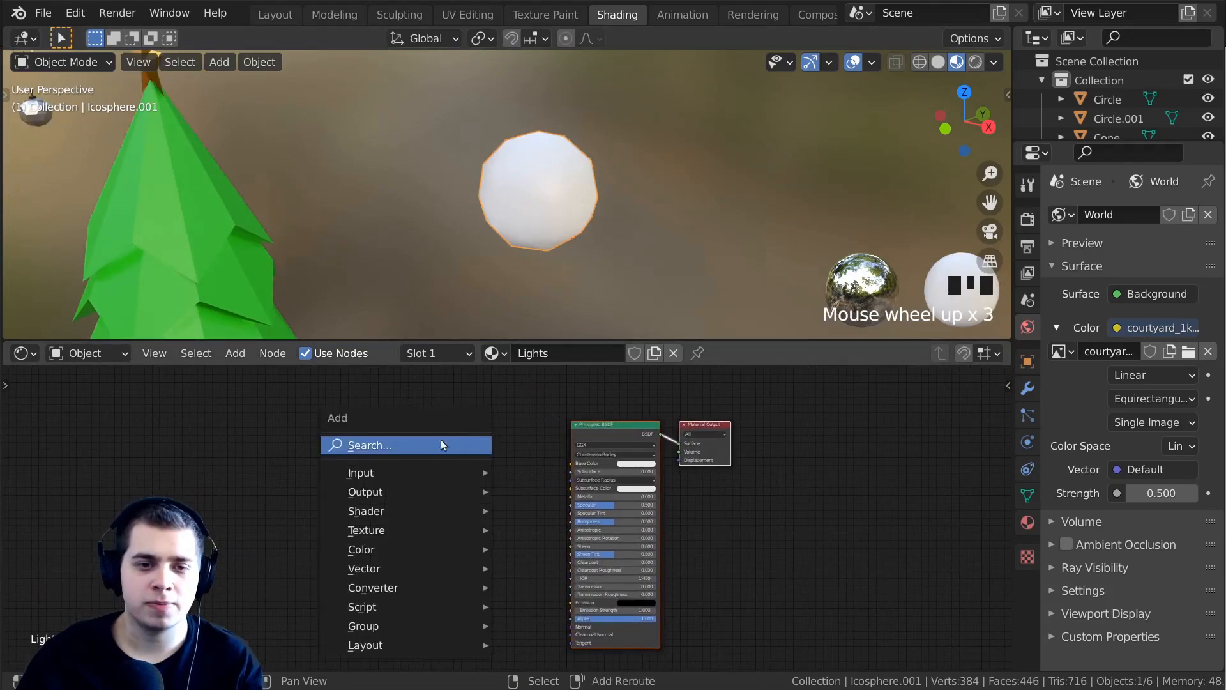
{"action": "left_click", "coordinate": [389, 445]}
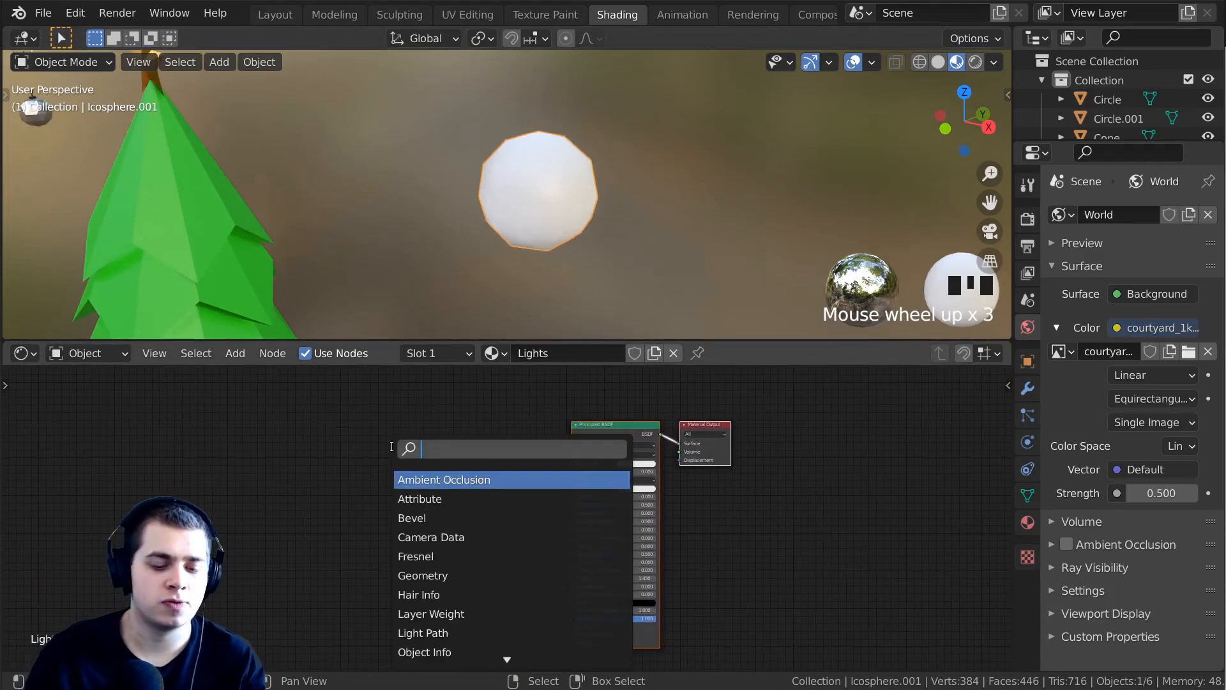
{"action": "type", "text": "obj"}
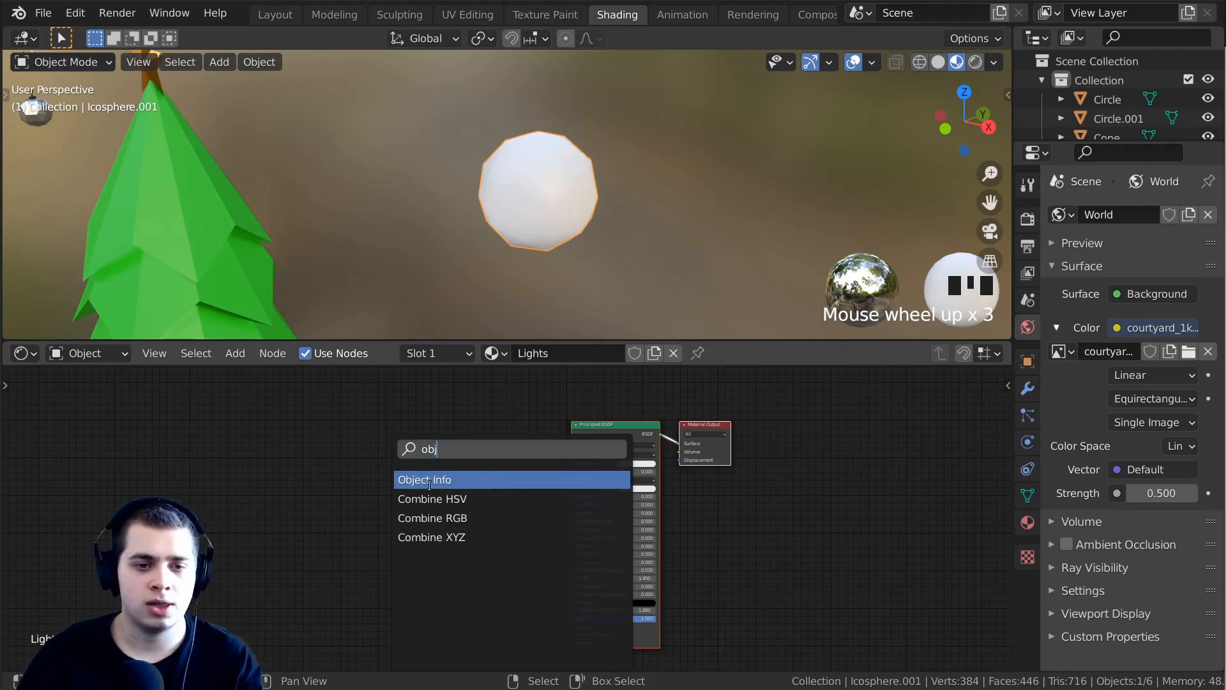
{"action": "key", "text": "Return"}
{"action": "left_click", "coordinate": [371, 473]}
{"action": "scroll", "coordinate": [440, 452], "scroll_direction": "up", "scroll_amount": 3}
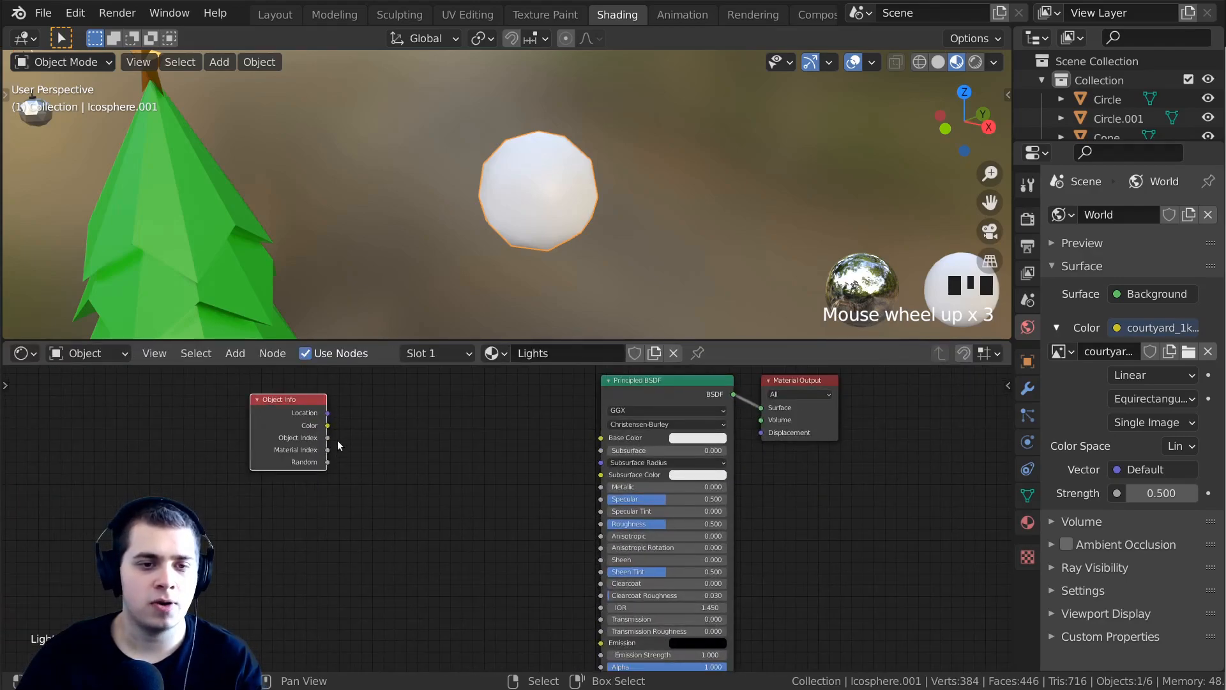
Link the Object Info node's Random output to the Principled BSDF's Base Color.
{"action": "mouse_move", "coordinate": [286, 489]}
{"action": "left_mouse_down"}
{"action": "mouse_move", "coordinate": [272, 483]}
{"action": "mouse_move", "coordinate": [433, 462]}
{"action": "mouse_move", "coordinate": [606, 464]}
{"action": "left_mouse_up"}
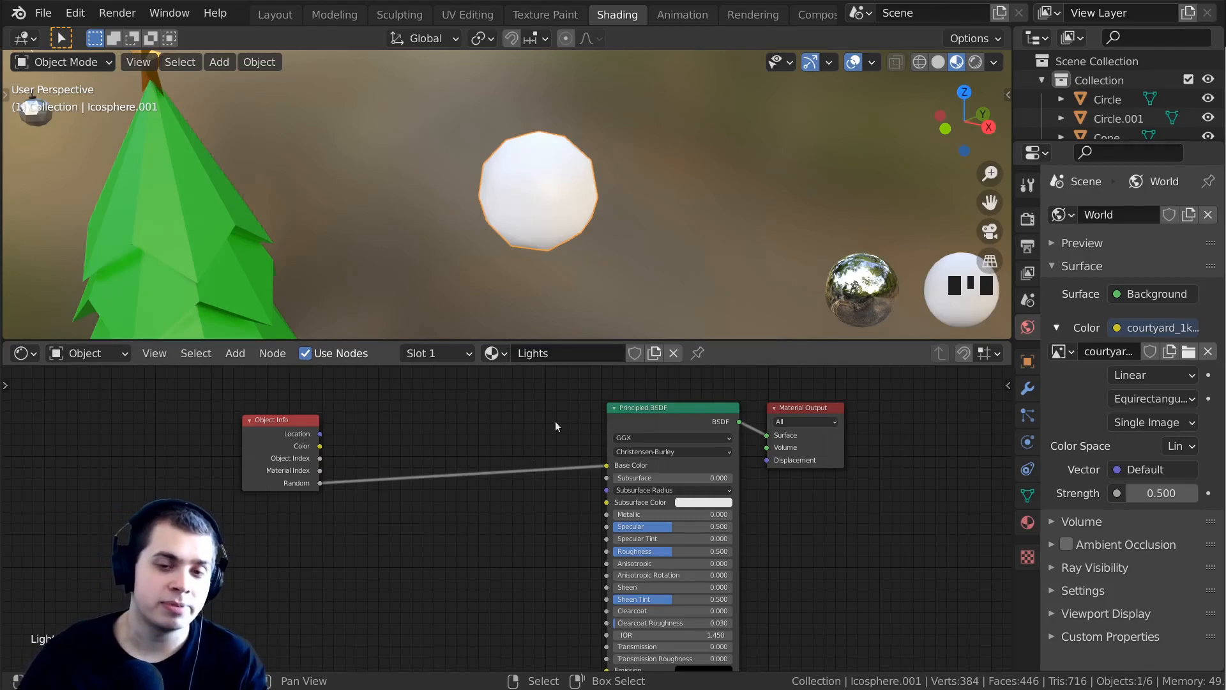
{"action": "scroll", "coordinate": [540, 486], "scroll_direction": "up", "scroll_amount": 2}
{"action": "middle_click_drag", "start_coordinate": [671, 435], "coordinate": [642, 462]}
{"action": "left_click_drag", "start_coordinate": [636, 436], "coordinate": [610, 437]}
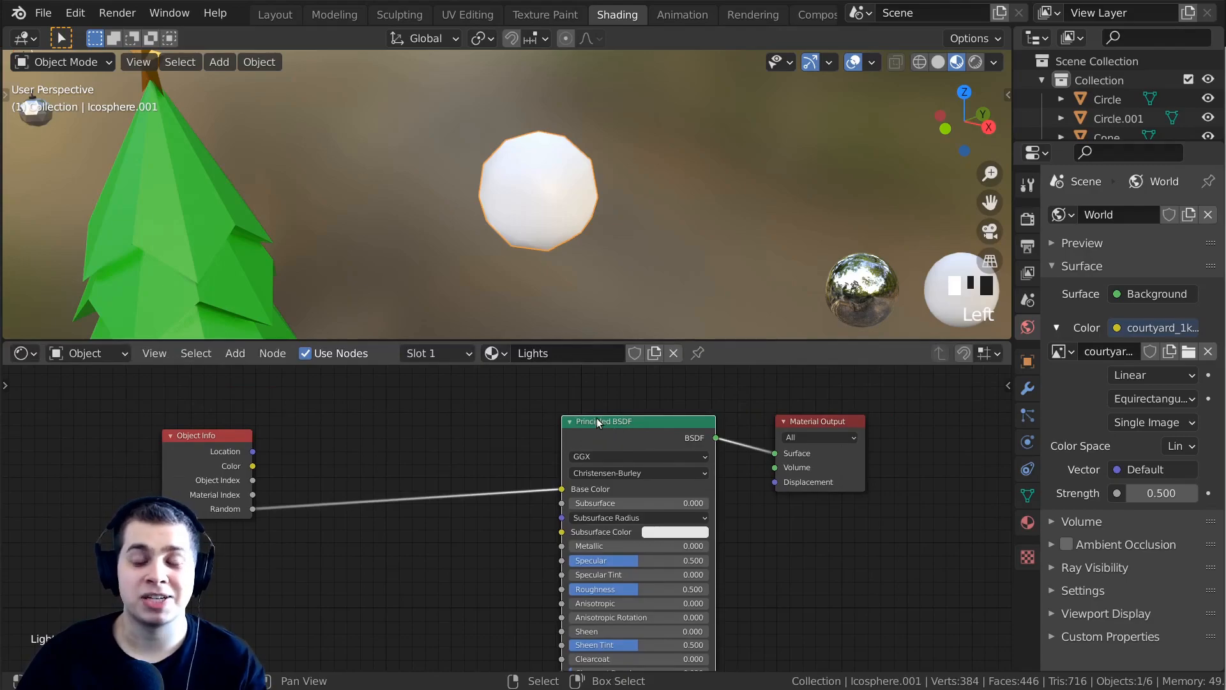
Insert an Emission shader ahead of the Material Output and delete the Principled BSDF node.
{"action": "key", "text": "shift+a"}
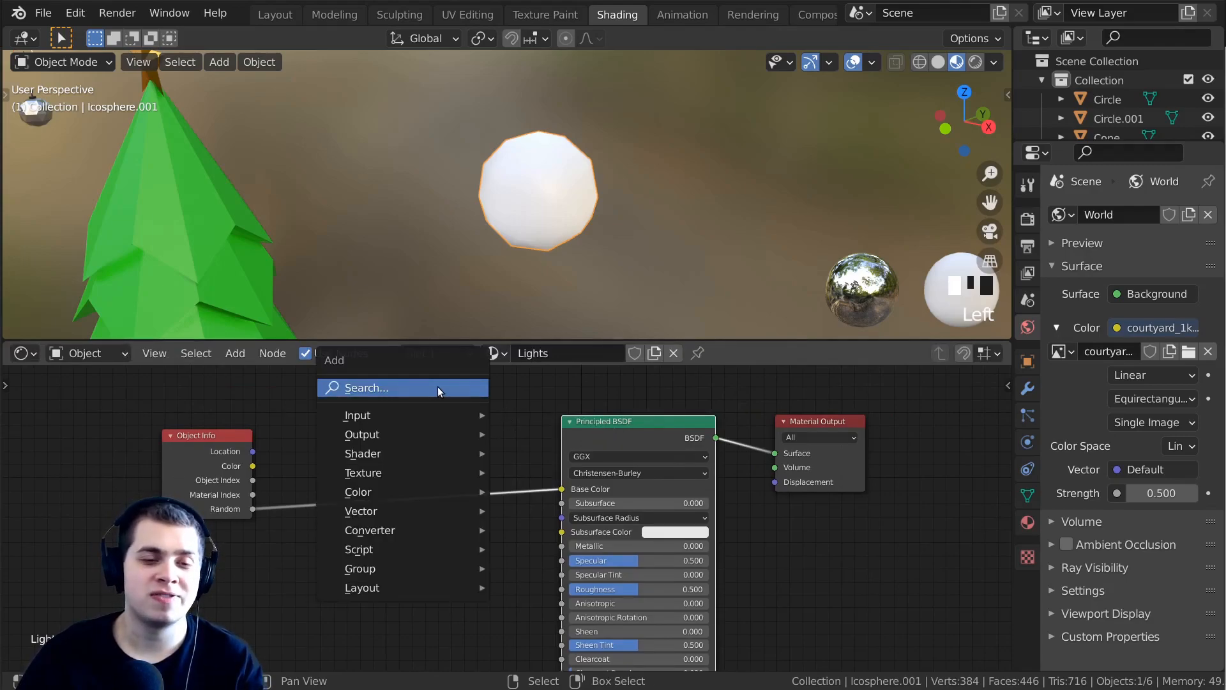
{"action": "left_click", "coordinate": [438, 386]}
{"action": "type", "text": "emi"}
{"action": "key", "text": "Return"}
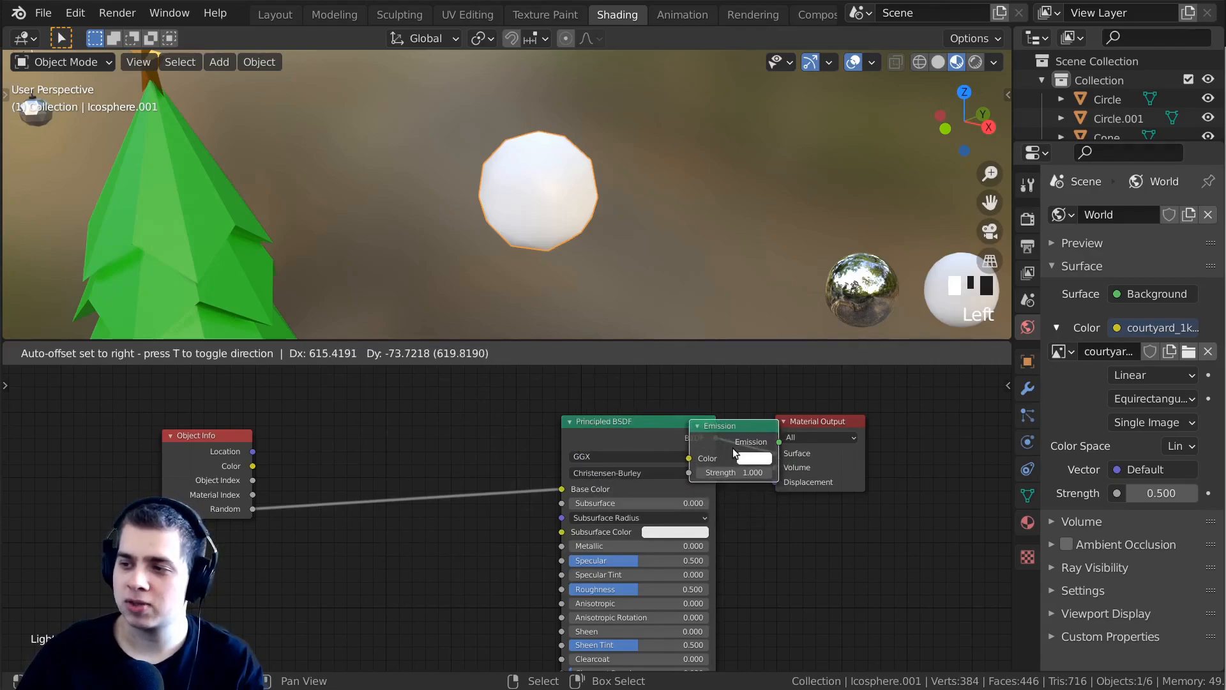
{"action": "left_click", "coordinate": [735, 439]}
{"action": "left_click_drag", "start_coordinate": [623, 433], "coordinate": [625, 429]}
{"action": "key", "text": "x"}
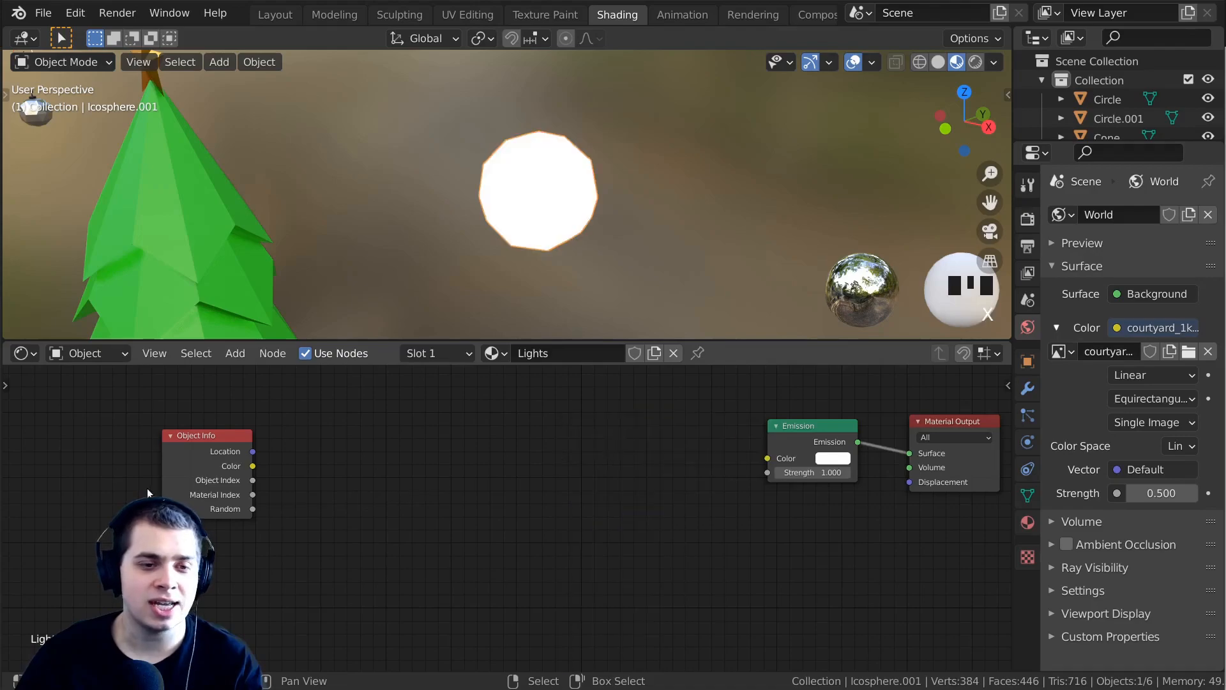
Link Object Info's Random output to the Emission color and place the Object Info node closer to the shader.
{"action": "left_click_drag", "start_coordinate": [253, 509], "coordinate": [767, 459]}
{"action": "left_click_drag", "start_coordinate": [231, 458], "coordinate": [528, 439]}
Duplicate the light sphere three times and offset the copies along the X axis.
{"action": "middle_click_drag", "start_coordinate": [460, 256], "coordinate": [550, 189], "text": "shift"}
{"action": "key", "text": "shift+d"}
{"action": "key", "text": "x"}
{"action": "left_click", "coordinate": [679, 189]}
{"action": "middle_click_drag", "start_coordinate": [661, 189], "coordinate": [610, 181], "text": "shift"}
{"action": "key", "text": "shift+d"}
{"action": "key", "text": "shift+x"}
{"action": "right_click", "coordinate": [658, 185]}
{"action": "key", "text": "shift+d"}
{"action": "key", "text": "shift+x"}
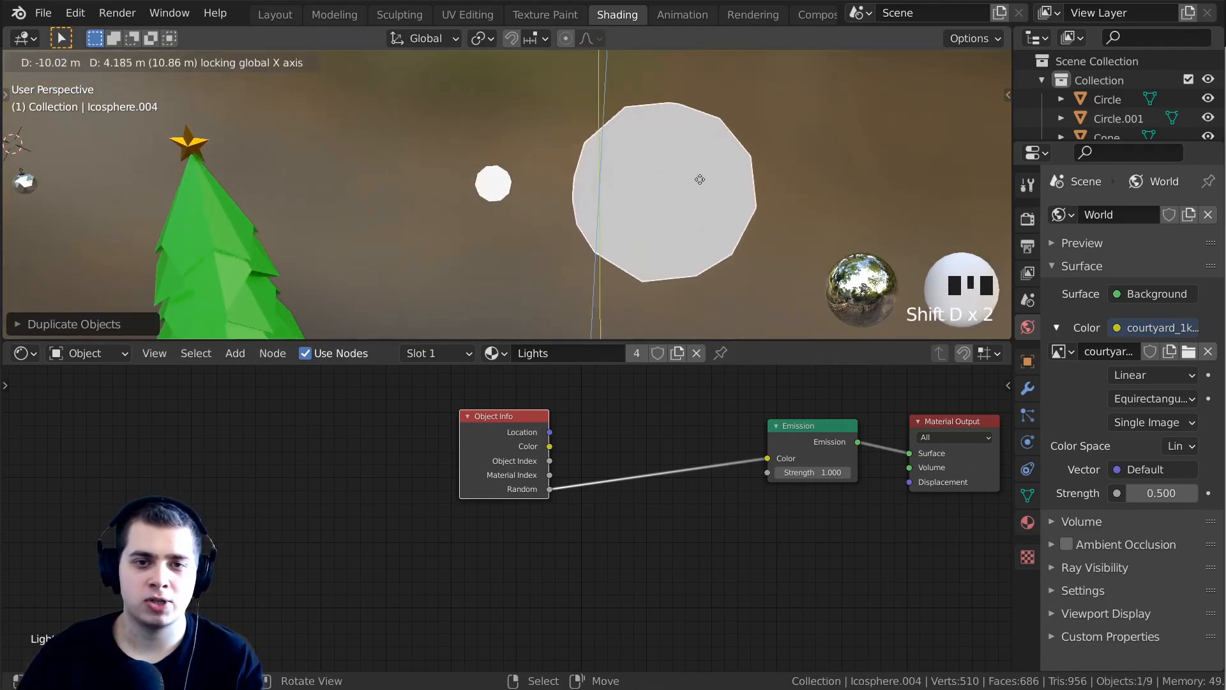
{"action": "right_click", "coordinate": [698, 181]}
{"action": "key", "text": "g"}
{"action": "key", "text": "x"}
{"action": "left_click", "coordinate": [798, 178]}
Adjust the positions of the middle spheres so the four lights form an evenly spaced row.
{"action": "left_click", "coordinate": [600, 191]}
{"action": "key", "text": "g"}
{"action": "middle_click_drag", "start_coordinate": [600, 191], "coordinate": [537, 189]}
{"action": "left_click", "coordinate": [397, 183]}
{"action": "left_click", "coordinate": [470, 184]}
{"action": "key", "text": "g"}
{"action": "left_click", "coordinate": [488, 183]}
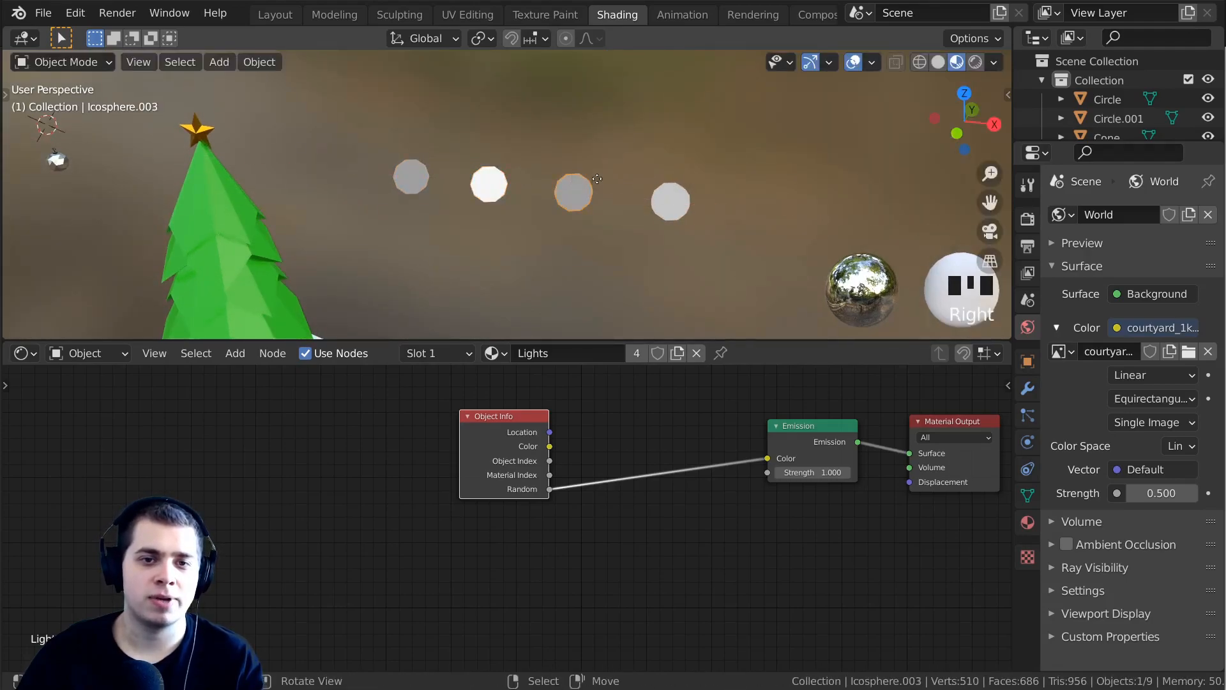
{"action": "left_click", "coordinate": [584, 186]}
{"action": "key", "text": "g"}
{"action": "key", "text": "x"}
{"action": "left_click", "coordinate": [607, 185]}
Select all four light spheres, duplicate them, and move the copies along X to extend the row.
{"action": "right_click", "coordinate": [489, 184], "text": "shift"}
{"action": "right_click", "coordinate": [412, 176], "text": "shift"}
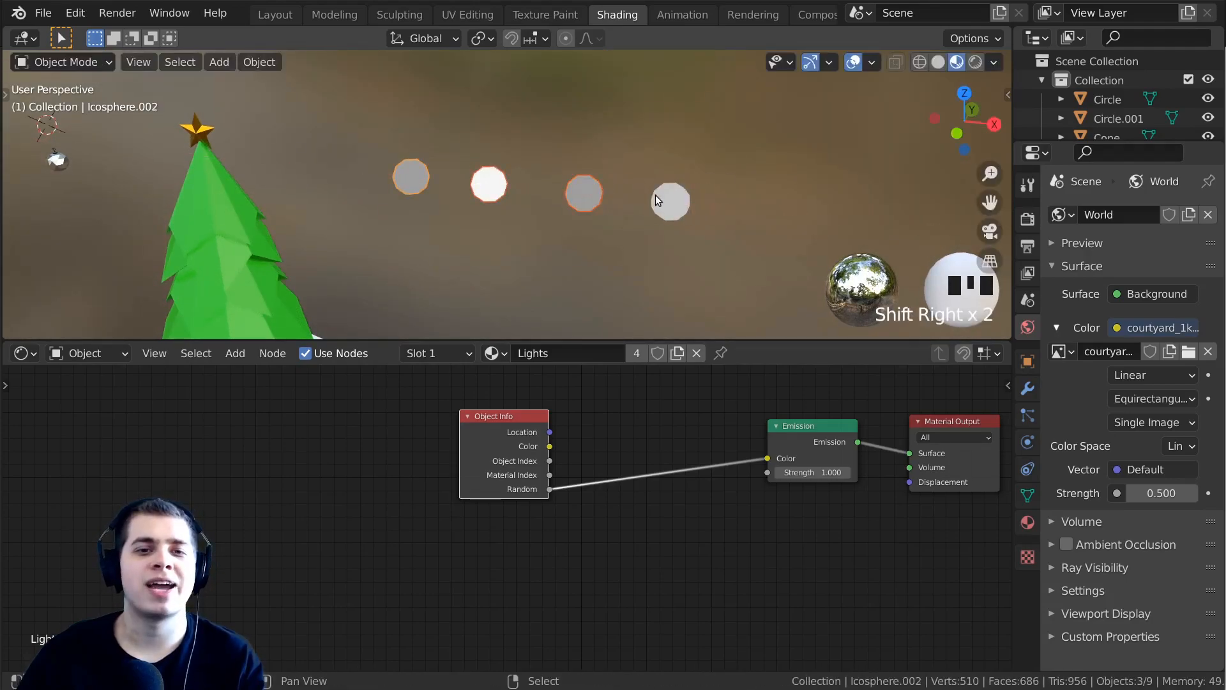
{"action": "right_click", "coordinate": [659, 200], "text": "shift"}
{"action": "middle_click_drag", "start_coordinate": [661, 201], "coordinate": [693, 223]}
{"action": "key", "text": "shift+d"}
{"action": "right_click", "coordinate": [696, 224]}
{"action": "key", "text": "g"}
{"action": "key", "text": "x"}
{"action": "left_click", "coordinate": [960, 237]}
Shift the duplicated spheres along the row to even out the spacing between the eight lights.
{"action": "middle_click_drag", "start_coordinate": [788, 201], "coordinate": [661, 171], "text": "shift"}
{"action": "key", "text": "g"}
{"action": "key", "text": "x"}
{"action": "left_click", "coordinate": [826, 218]}
{"action": "right_click", "coordinate": [826, 217]}
{"action": "key", "text": "g"}
{"action": "key", "text": "x"}
{"action": "left_click", "coordinate": [804, 216]}
{"action": "right_click", "coordinate": [719, 212]}
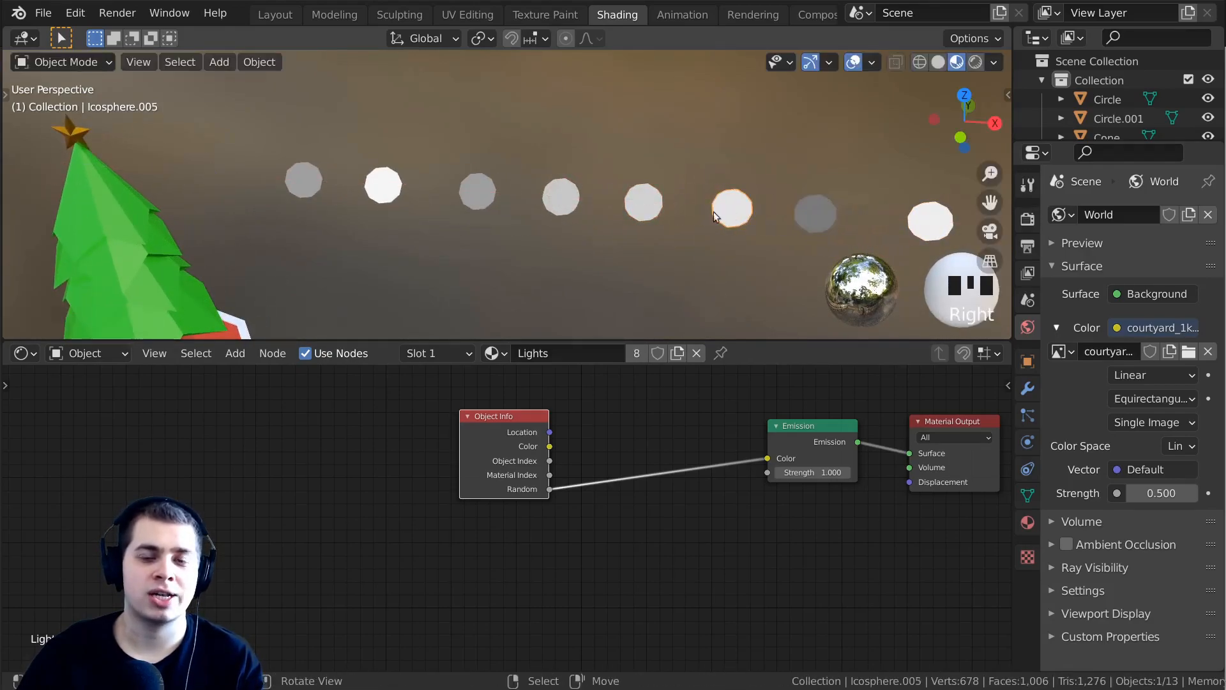
{"action": "right_click", "coordinate": [656, 210], "text": "shift"}
{"action": "key", "text": "g"}
{"action": "left_click", "coordinate": [653, 238]}
Insert a ColorRamp node between Object Info's Random output and the Emission color.
{"action": "scroll", "coordinate": [583, 403], "scroll_direction": "down", "scroll_amount": 1}
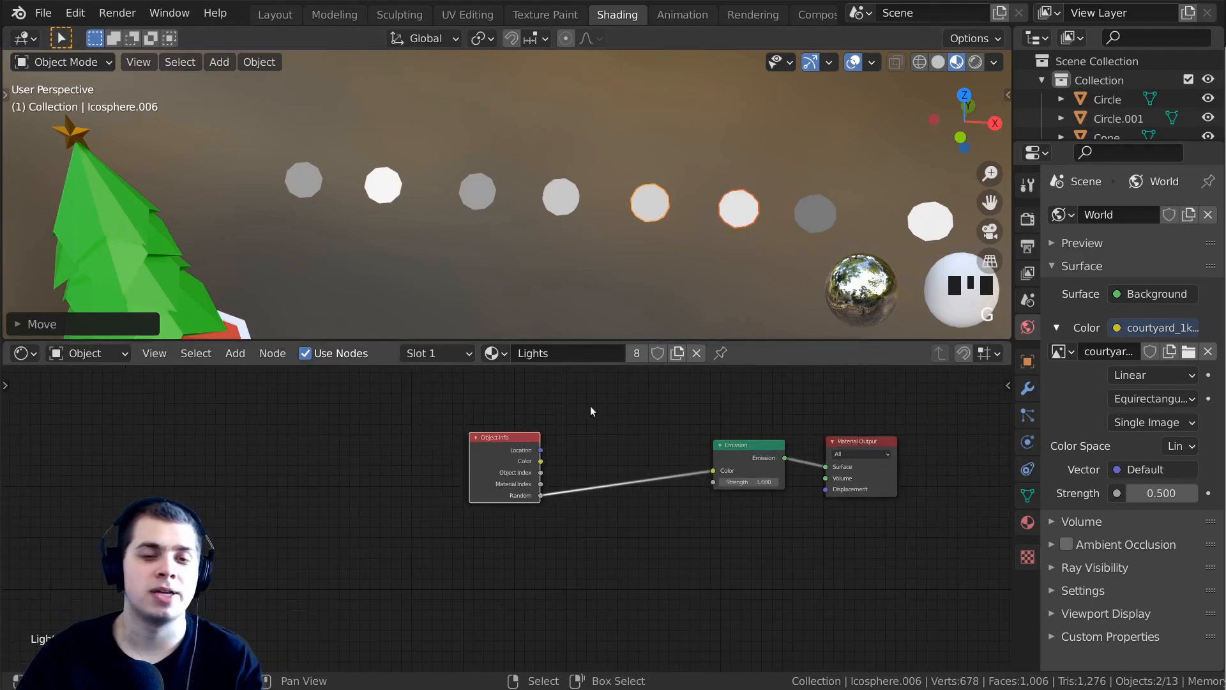
{"action": "scroll", "coordinate": [576, 470], "scroll_direction": "up", "scroll_amount": 2}
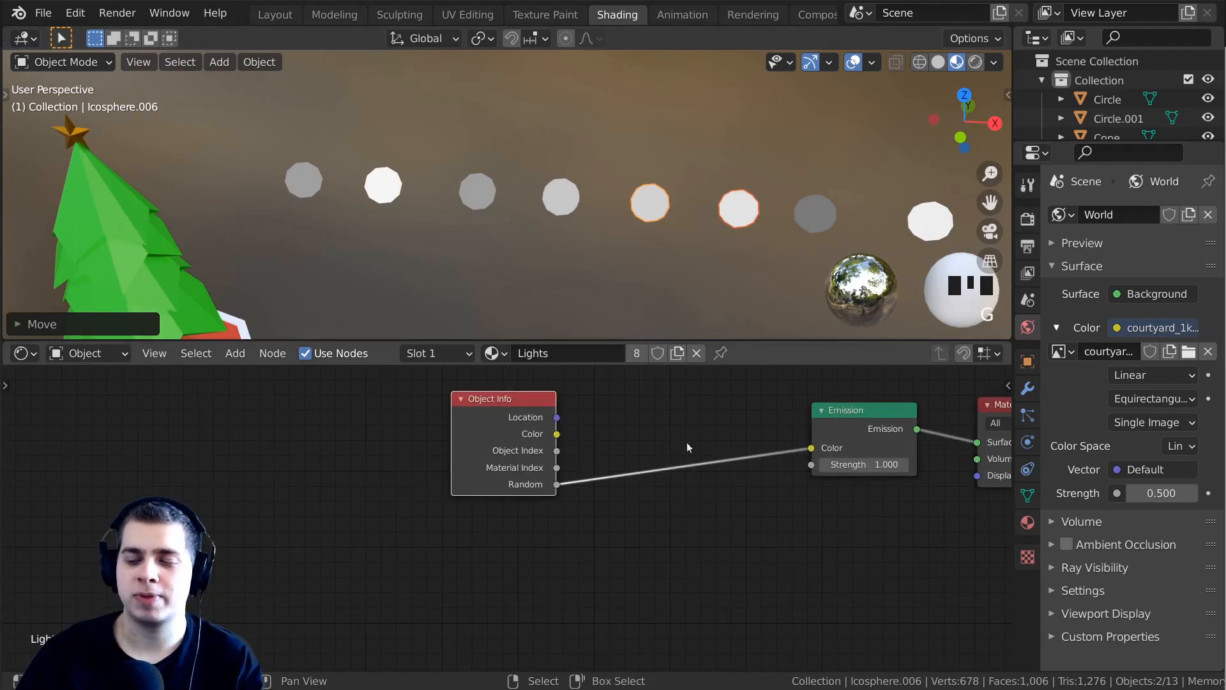
{"action": "key", "text": "Home"}
{"action": "key", "text": "shift+a"}
{"action": "left_click", "coordinate": [386, 451]}
{"action": "type", "text": "col"}
{"action": "left_click", "coordinate": [423, 501]}
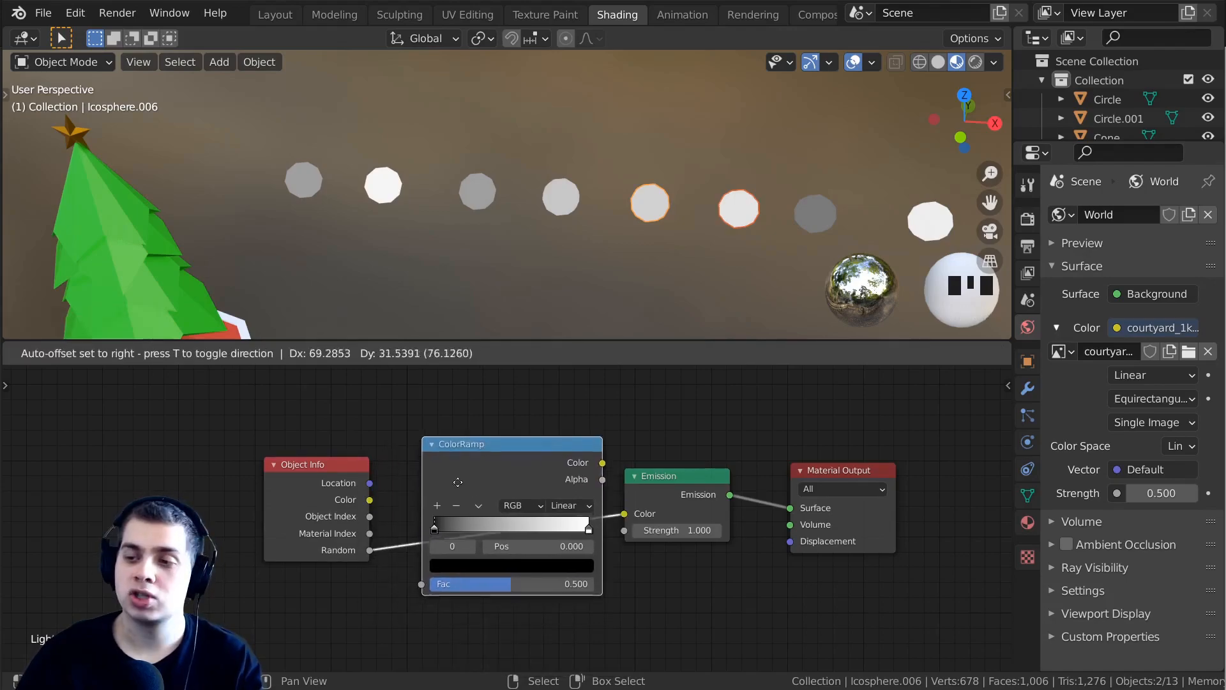
{"action": "left_click", "coordinate": [496, 485]}
Slide the ColorRamp's black stop to position 0.037.
{"action": "scroll", "coordinate": [504, 480], "scroll_direction": "up", "scroll_amount": 1}
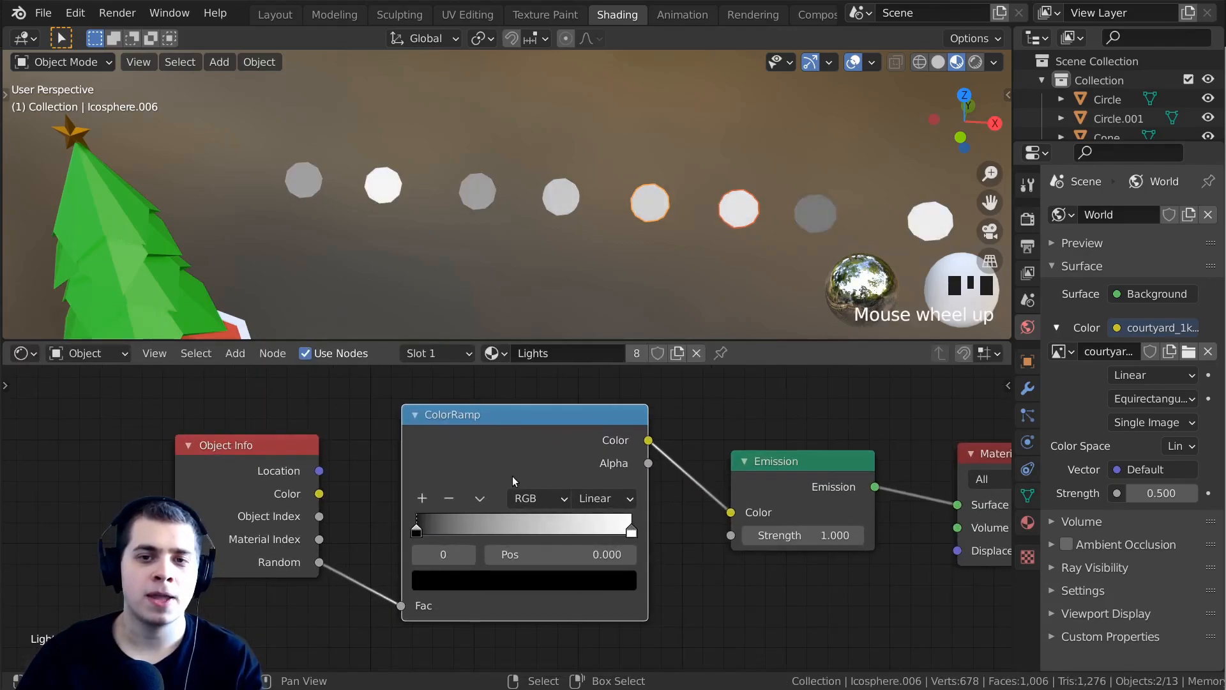
{"action": "scroll", "coordinate": [512, 476], "scroll_direction": "up", "scroll_amount": 1}
{"action": "left_click_drag", "start_coordinate": [392, 535], "coordinate": [452, 543]}
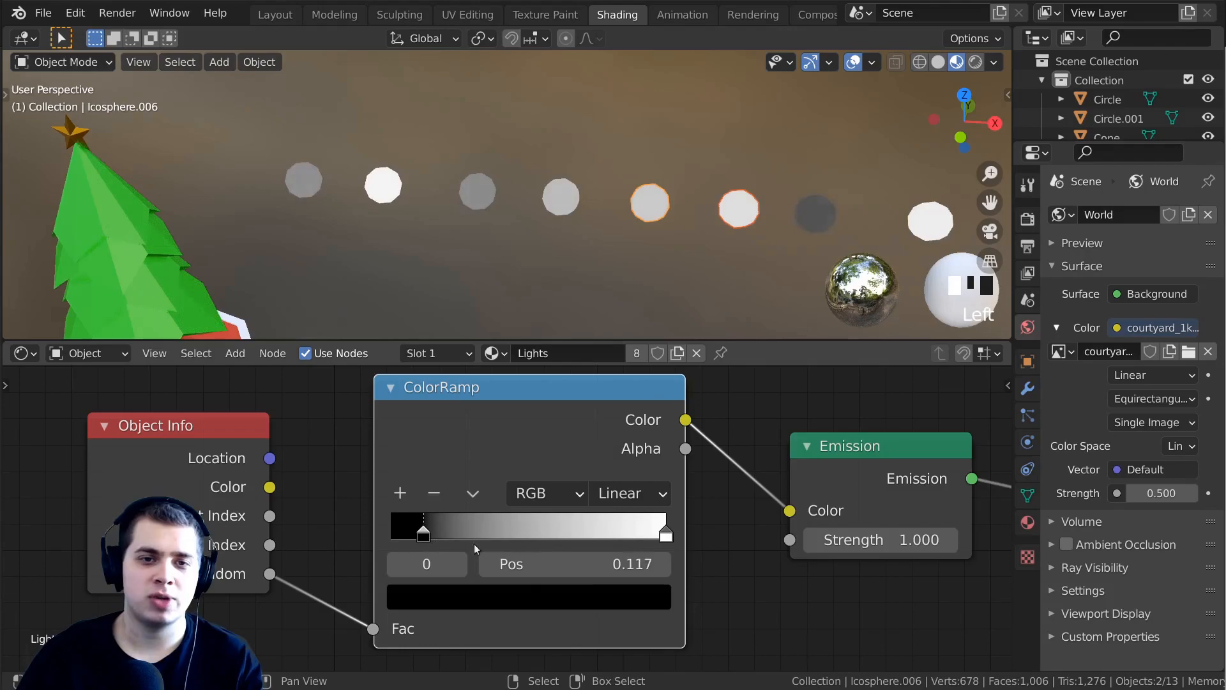
{"action": "mouse_move", "coordinate": [669, 535]}
{"action": "left_mouse_down"}
{"action": "mouse_move", "coordinate": [551, 535]}
{"action": "mouse_move", "coordinate": [667, 535]}
{"action": "left_mouse_up"}
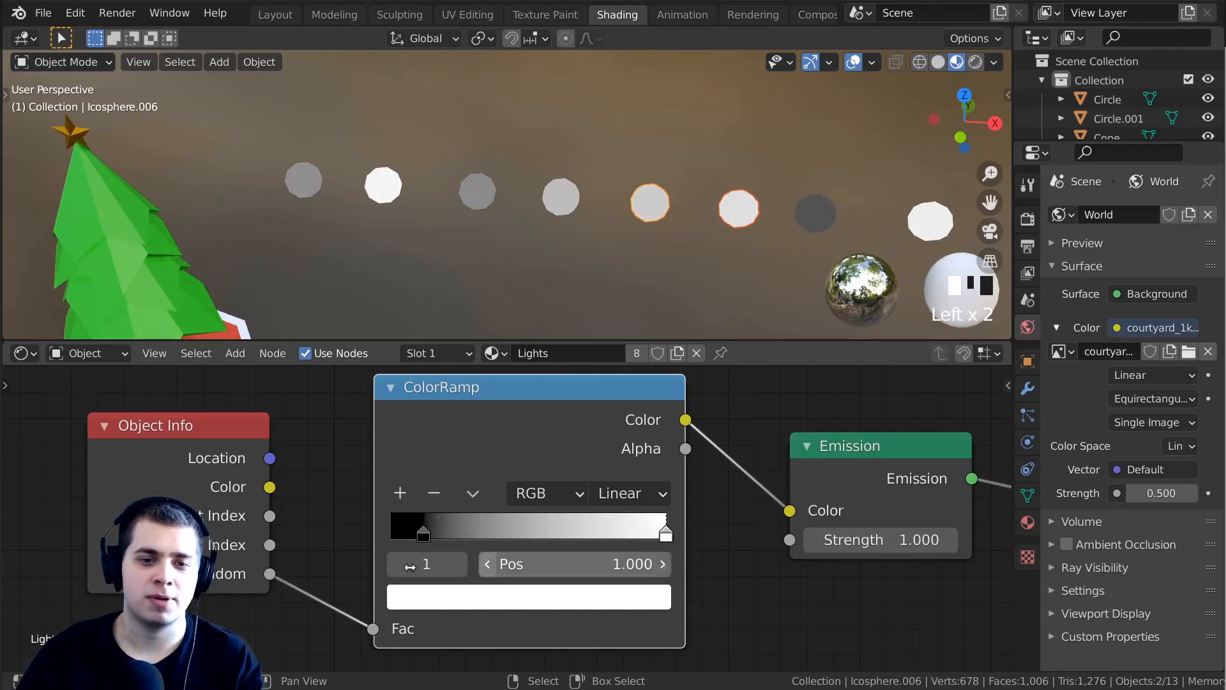
{"action": "left_click_drag", "start_coordinate": [433, 539], "coordinate": [403, 538]}
Set the ColorRamp's interpolation to Constant and move the white stop to position 0.512.
{"action": "left_click", "coordinate": [623, 494]}
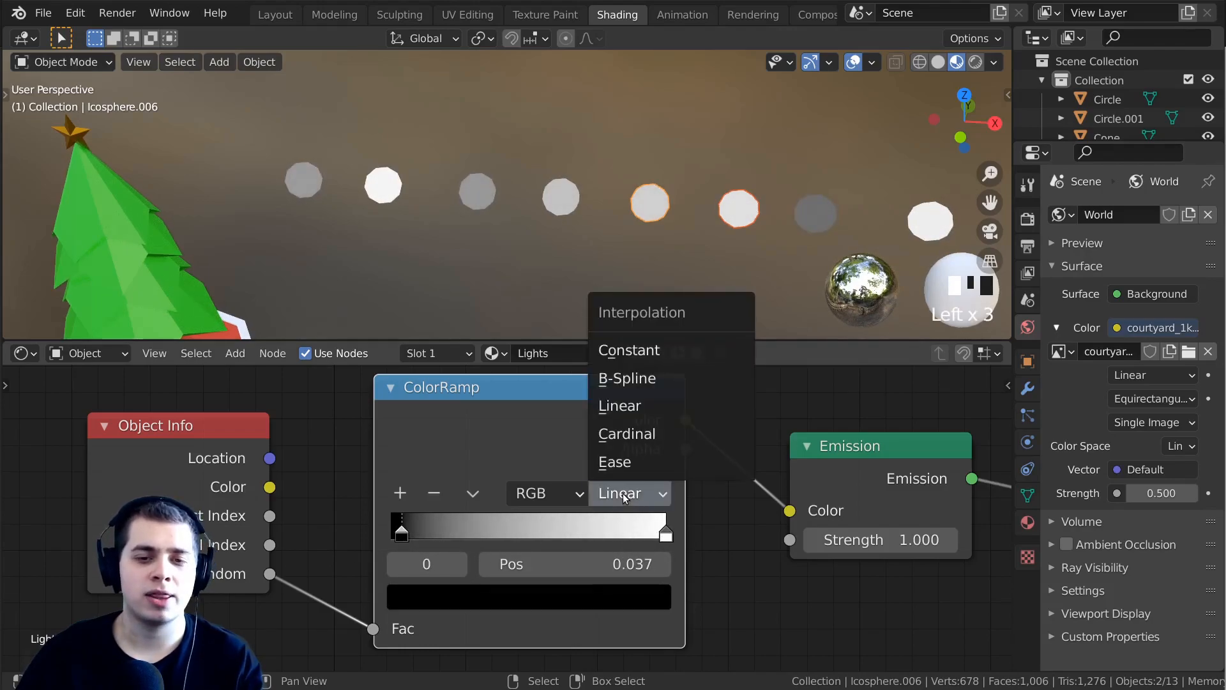
{"action": "left_click", "coordinate": [623, 496]}
{"action": "left_click", "coordinate": [623, 496]}
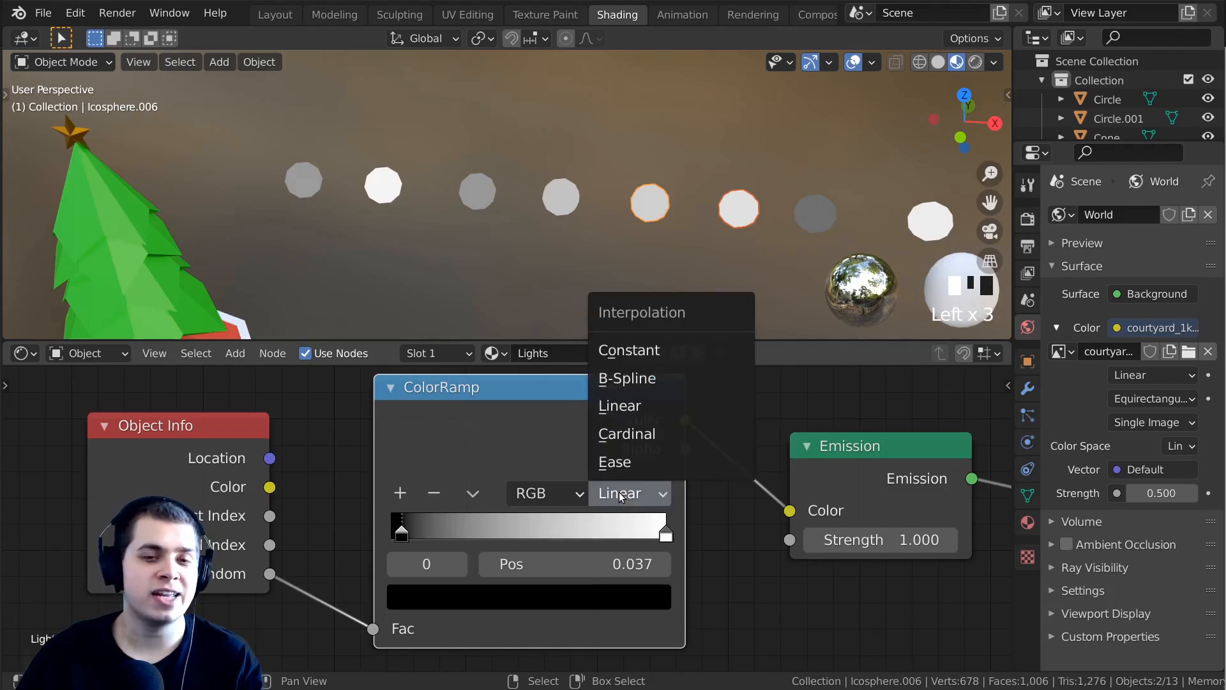
{"action": "left_click", "coordinate": [648, 351]}
{"action": "left_click_drag", "start_coordinate": [666, 535], "coordinate": [532, 535]}
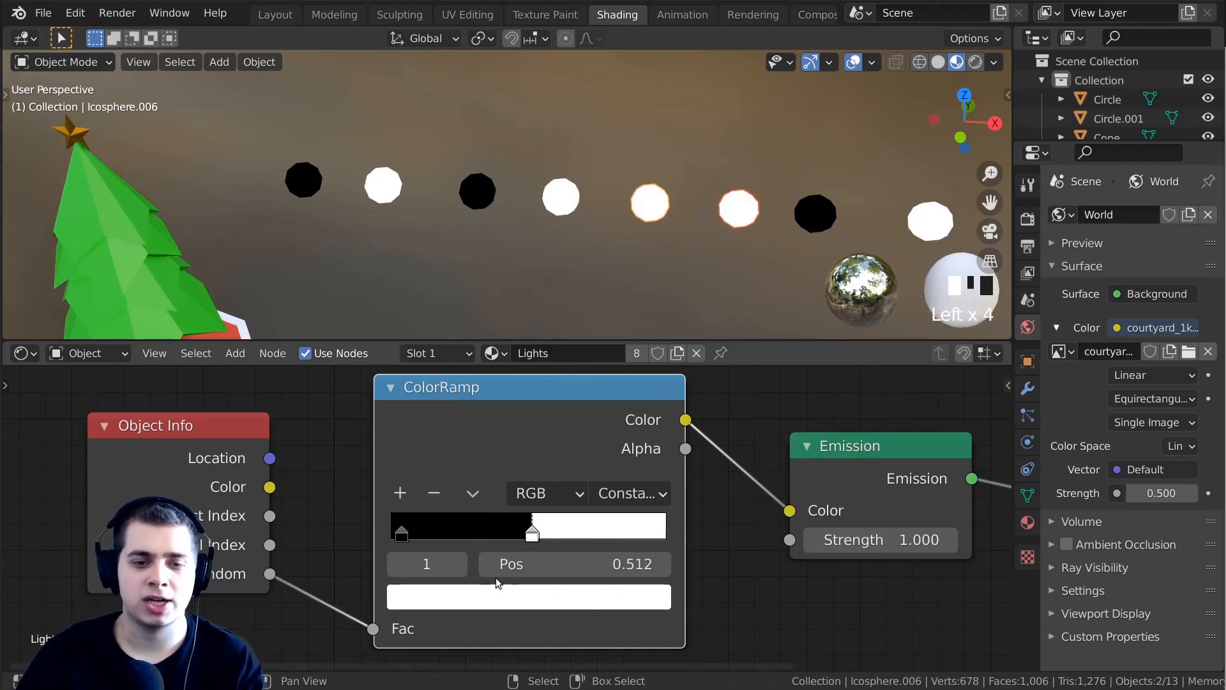
Color the ColorRamp's white stop red and slide it toward the ramp's far end.
{"action": "left_click", "coordinate": [451, 599]}
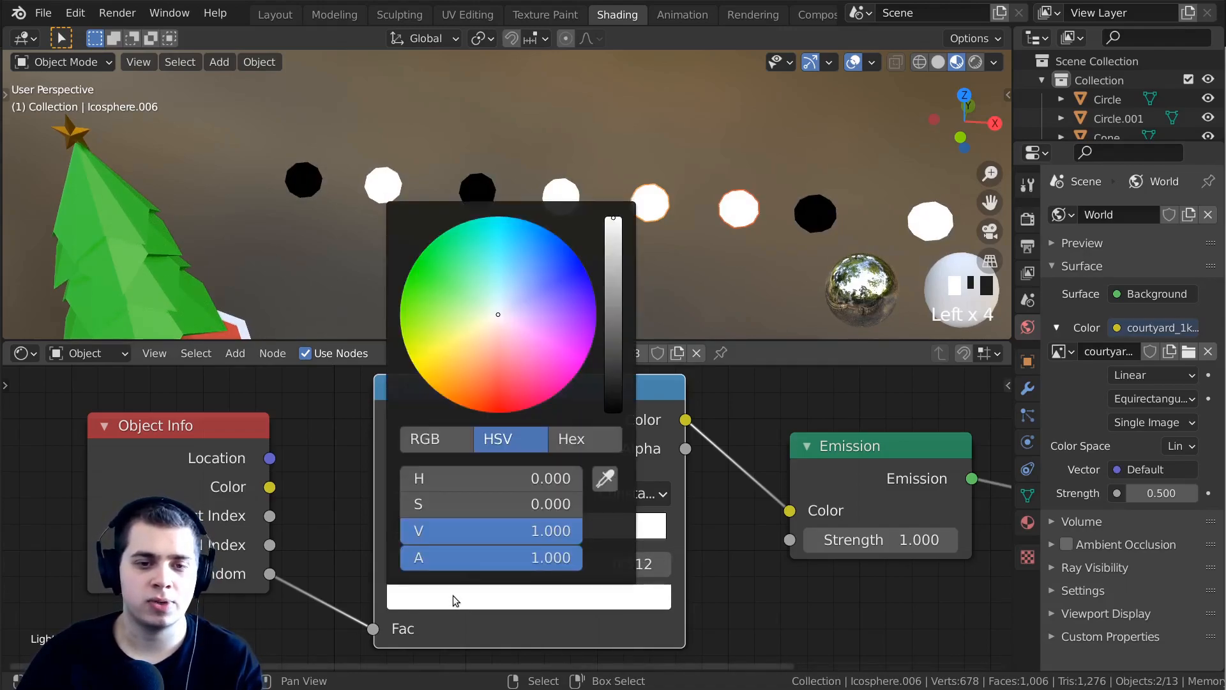
{"action": "left_click", "coordinate": [492, 415]}
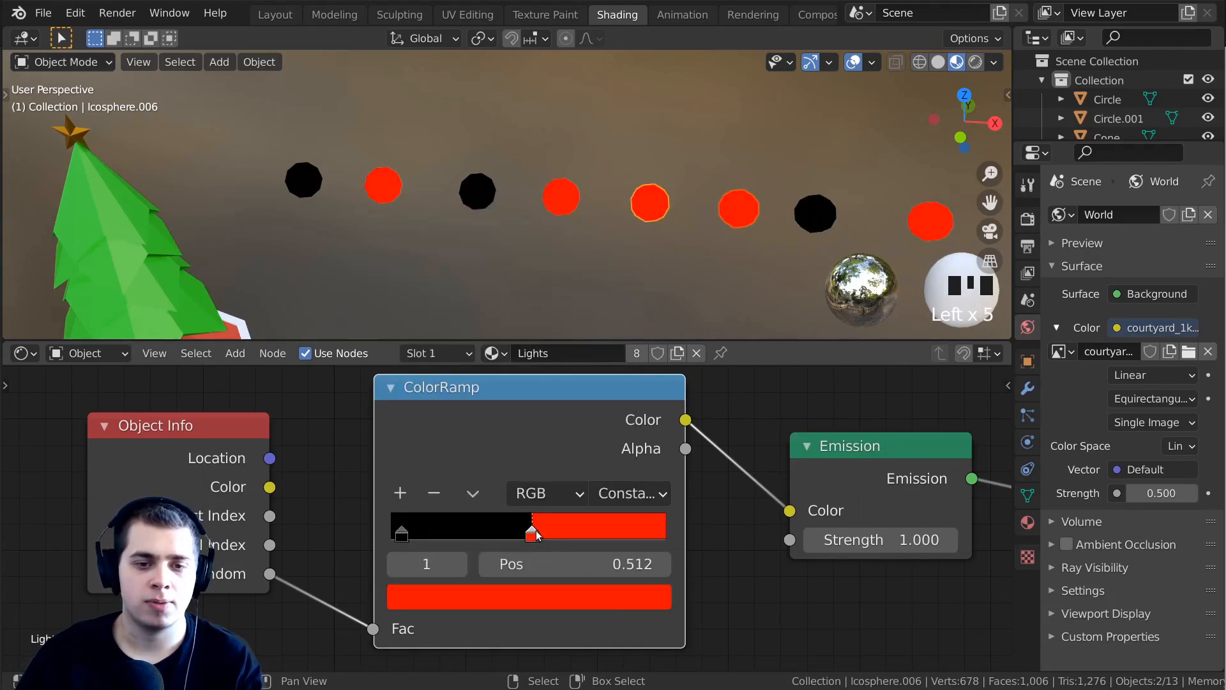
{"action": "left_click_drag", "start_coordinate": [533, 535], "coordinate": [630, 538]}
Slide the black stop close to the red one and recolor it orange with hue 0.104 and full brightness.
{"action": "left_click_drag", "start_coordinate": [402, 537], "coordinate": [578, 535]}
{"action": "left_click", "coordinate": [579, 596]}
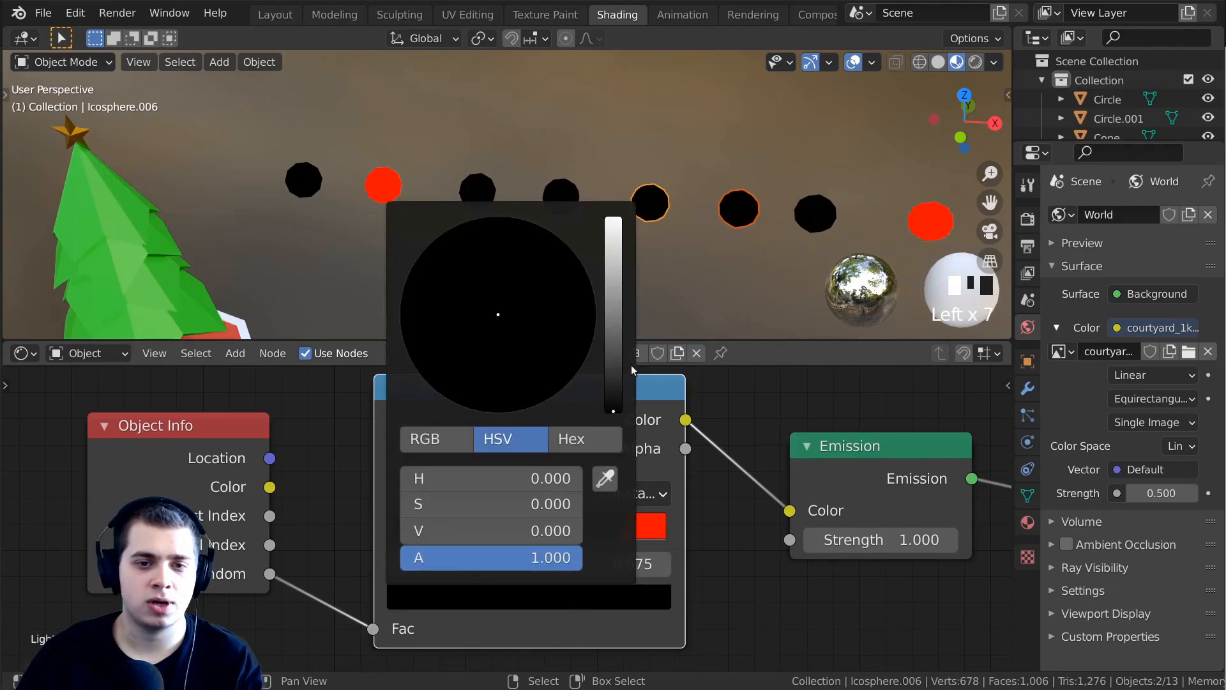
{"action": "left_click_drag", "start_coordinate": [616, 338], "coordinate": [613, 216]}
{"action": "left_click_drag", "start_coordinate": [521, 319], "coordinate": [445, 388]}
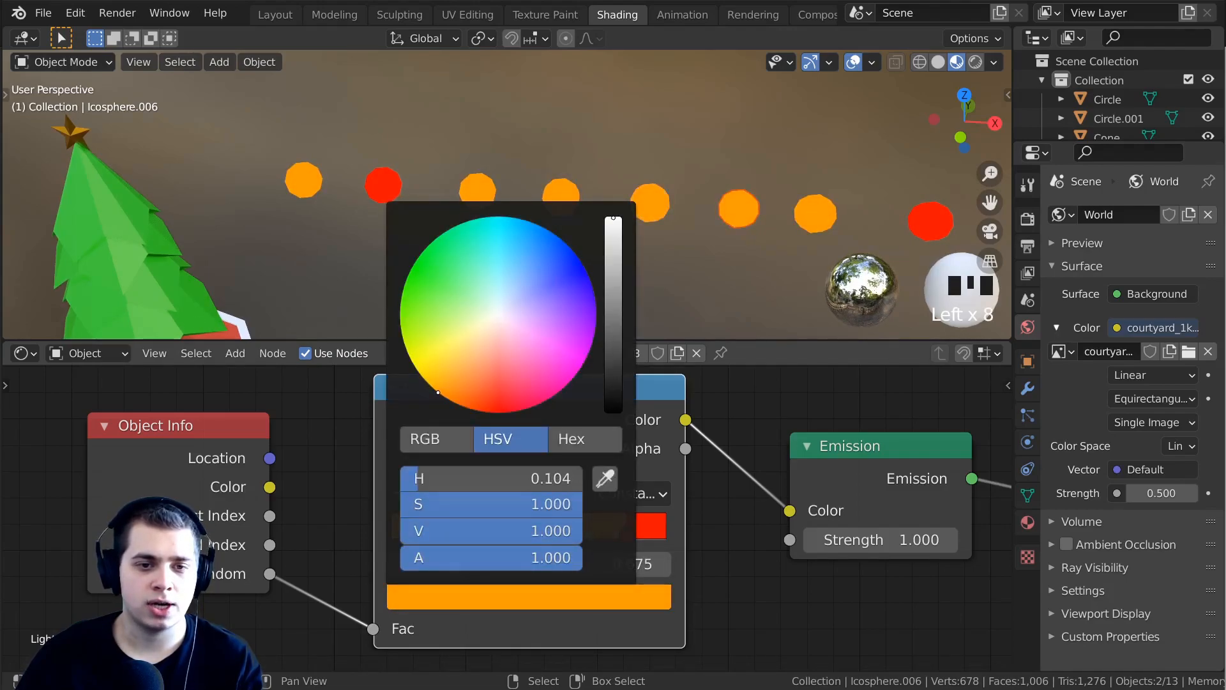
Add a yellow ColorRamp stop with hue 0.164 at position 0.529, and shift the orange stop to 0.684.
{"action": "left_click", "coordinate": [401, 489]}
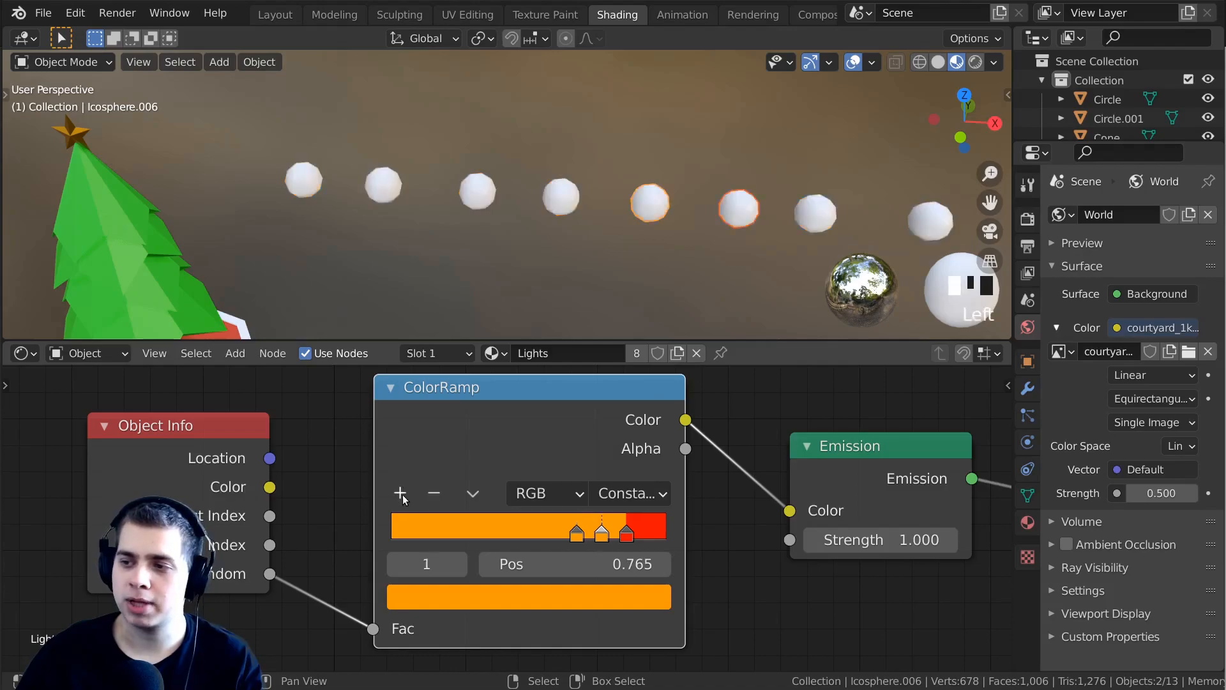
{"action": "left_click_drag", "start_coordinate": [602, 534], "coordinate": [537, 534]}
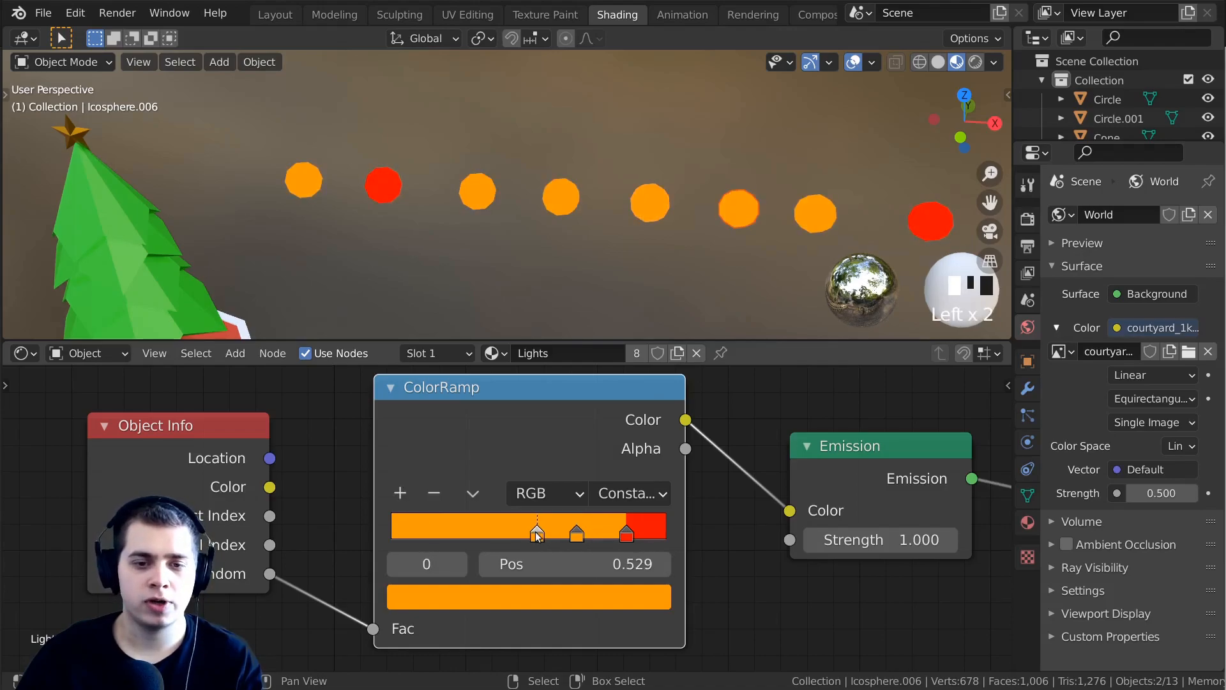
{"action": "left_click", "coordinate": [549, 594]}
{"action": "left_click", "coordinate": [414, 367]}
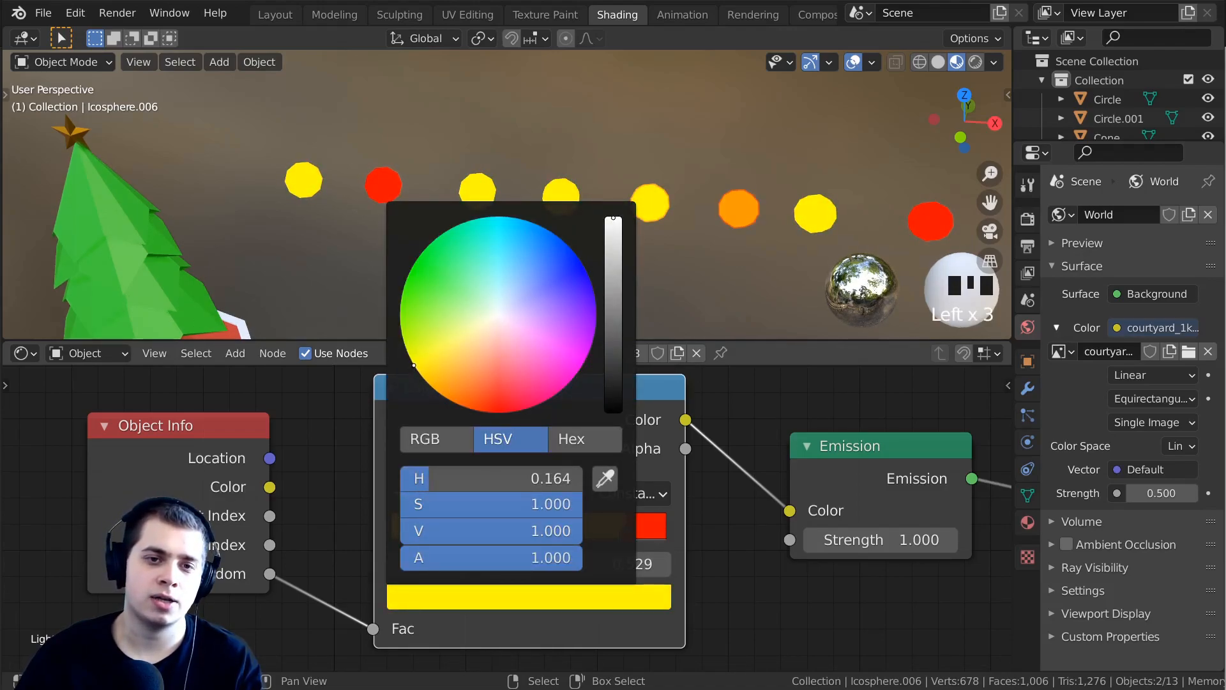
{"action": "left_click_drag", "start_coordinate": [619, 526], "coordinate": [623, 527]}
{"action": "left_click", "coordinate": [578, 533]}
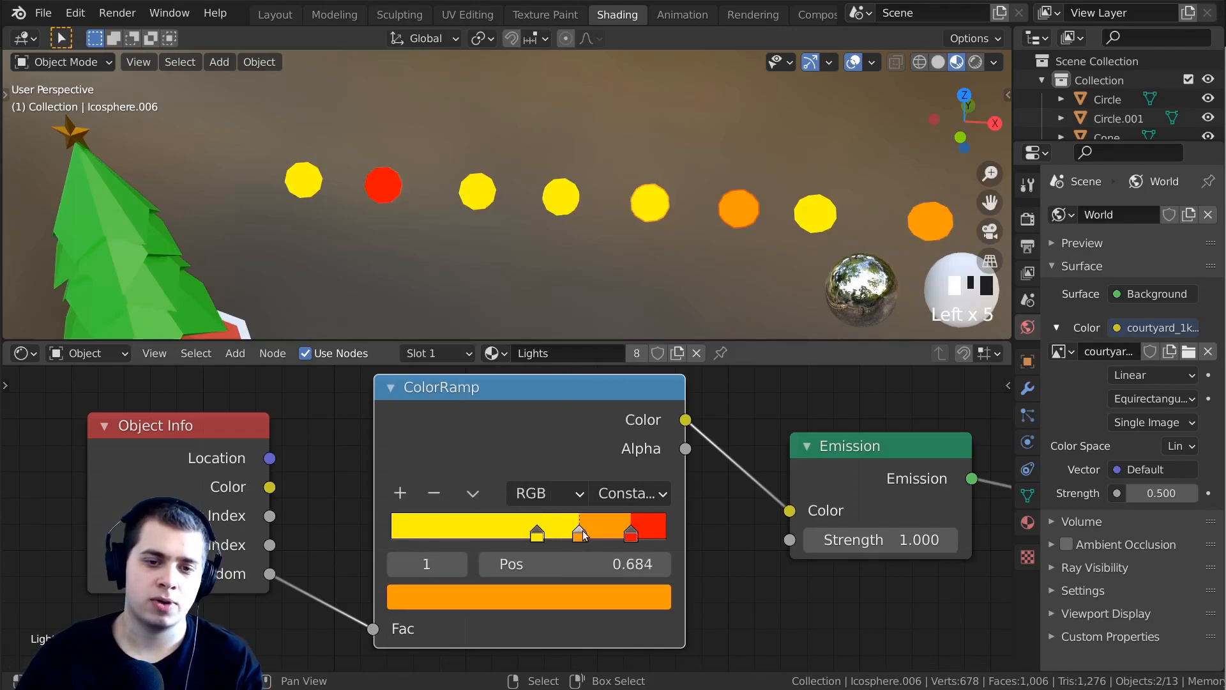
Add a stop before the yellow one on the ColorRamp and color it green.
{"action": "left_click_drag", "start_coordinate": [549, 536], "coordinate": [504, 534]}
{"action": "left_click", "coordinate": [493, 596]}
{"action": "left_click_drag", "start_coordinate": [454, 333], "coordinate": [414, 265]}
Add a blue stop at position 0.283 on the ColorRamp.
{"action": "left_click", "coordinate": [400, 492]}
{"action": "left_click_drag", "start_coordinate": [525, 533], "coordinate": [470, 609]}
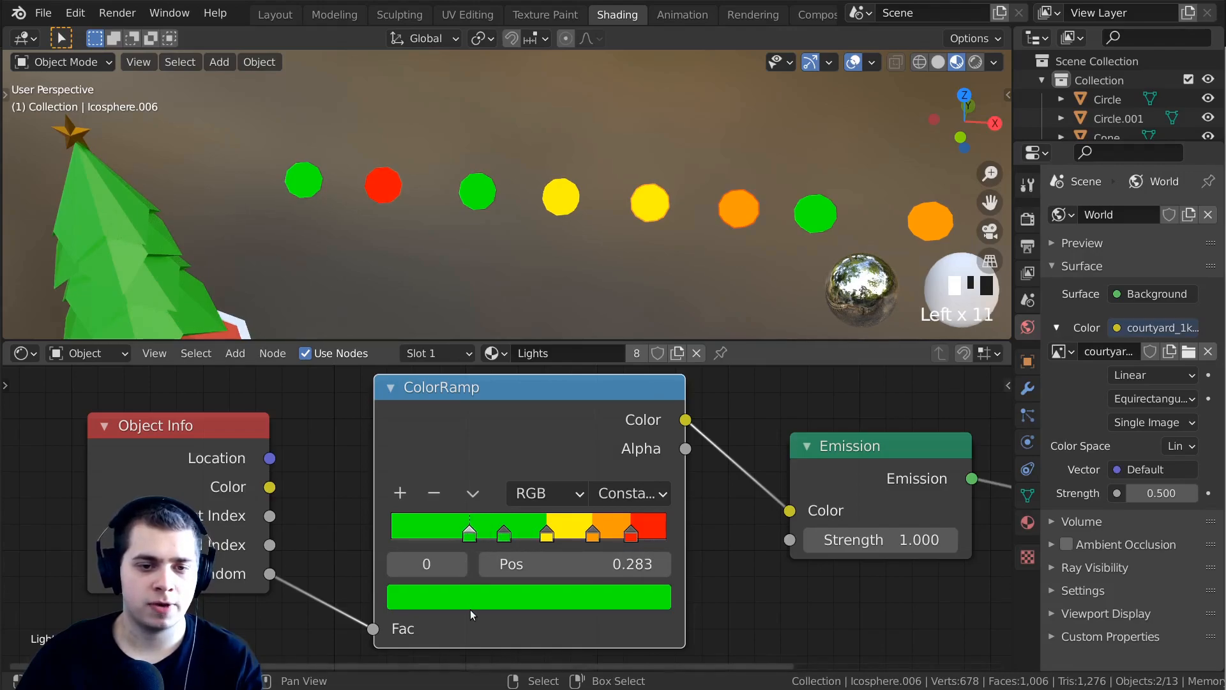
{"action": "left_click", "coordinate": [470, 599]}
{"action": "left_click_drag", "start_coordinate": [454, 250], "coordinate": [547, 229]}
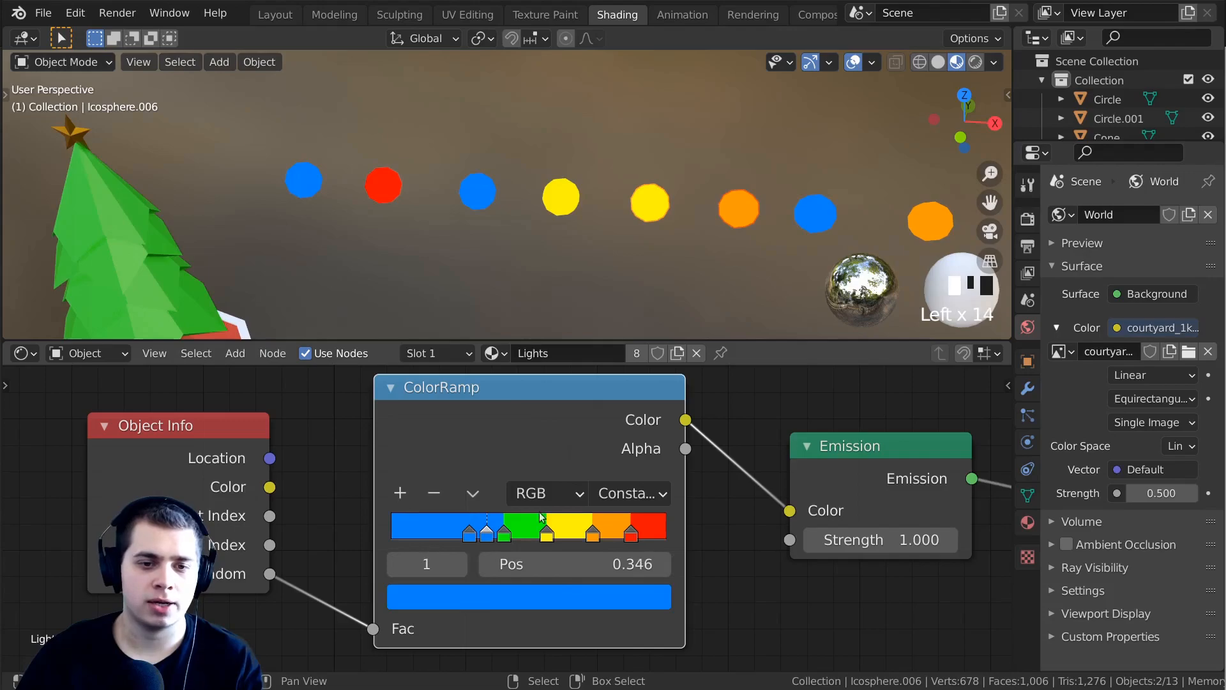
Place another ColorRamp stop at position 0.153 and color it purple.
{"action": "left_click_drag", "start_coordinate": [489, 536], "coordinate": [433, 535]}
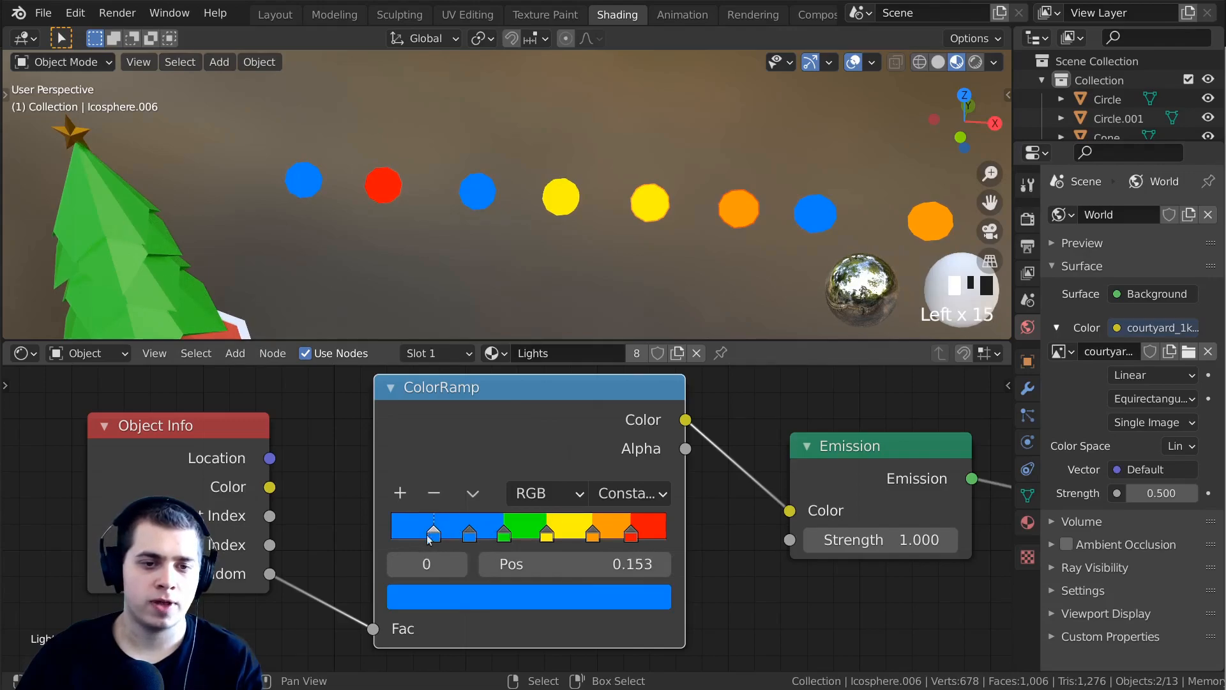
{"action": "left_click", "coordinate": [428, 600]}
{"action": "mouse_move", "coordinate": [550, 266]}
{"action": "left_mouse_down"}
{"action": "mouse_move", "coordinate": [592, 287]}
{"action": "mouse_move", "coordinate": [594, 333]}
{"action": "mouse_move", "coordinate": [596, 320]}
{"action": "left_mouse_up"}
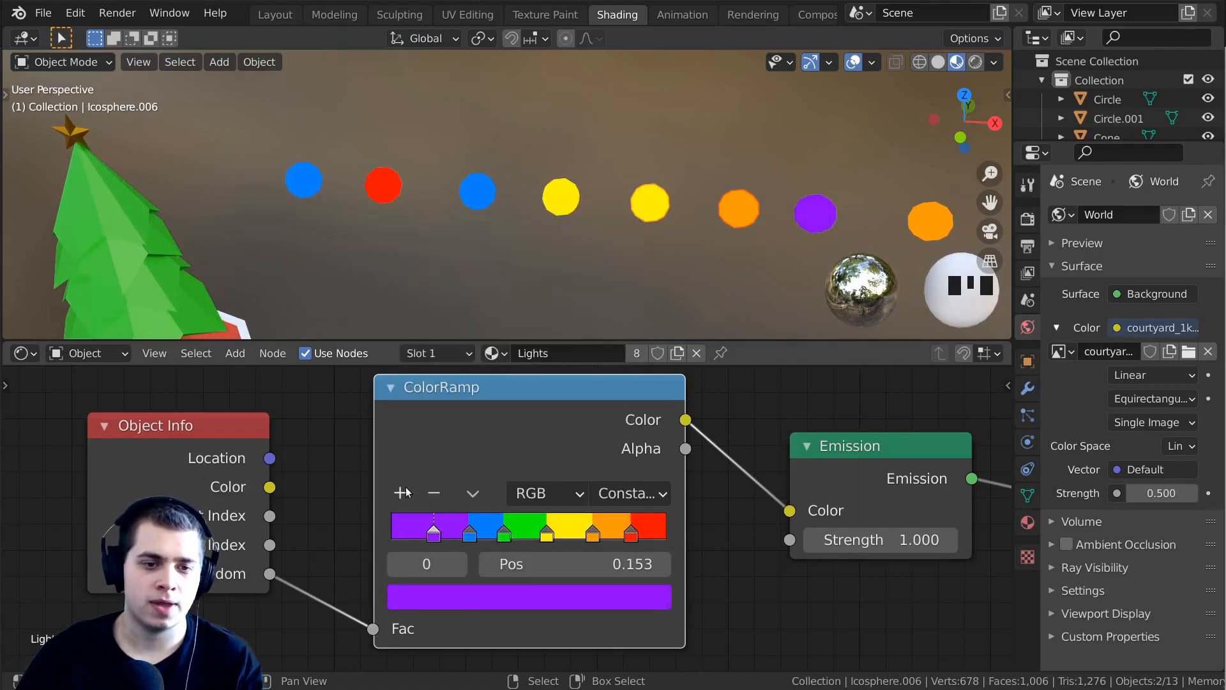
Add a pink stop at position 0.058 on the ColorRamp.
{"action": "left_click", "coordinate": [402, 492]}
{"action": "left_click_drag", "start_coordinate": [457, 534], "coordinate": [408, 534]}
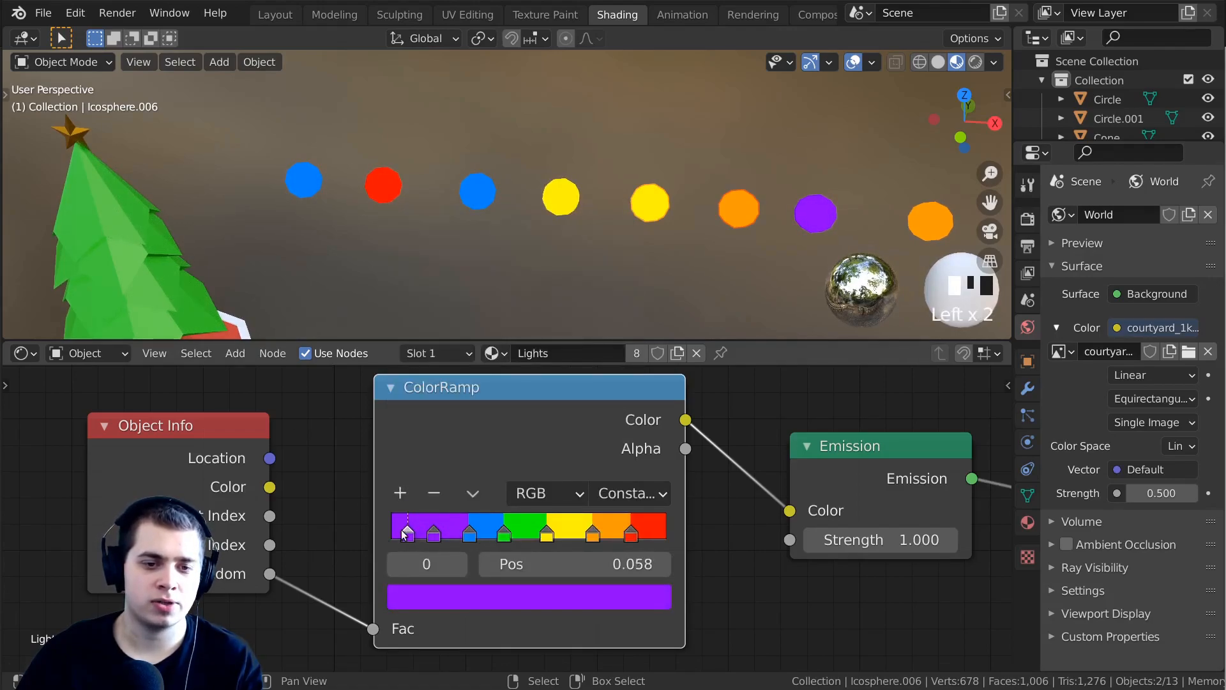
{"action": "left_click", "coordinate": [415, 592]}
{"action": "left_click_drag", "start_coordinate": [516, 388], "coordinate": [565, 387]}
Duplicate the row of eight lights and move the copies along the X axis to extend the row.
{"action": "scroll", "coordinate": [408, 292], "scroll_direction": "down", "scroll_amount": 6}
{"action": "middle_click_drag", "start_coordinate": [473, 284], "coordinate": [555, 229]}
{"action": "left_click", "coordinate": [545, 279]}
{"action": "left_click_drag", "start_coordinate": [710, 179], "coordinate": [426, 235]}
{"action": "key", "text": "shift+d"}
{"action": "right_click", "coordinate": [550, 242]}
{"action": "key", "text": "g"}
{"action": "key", "text": "x"}
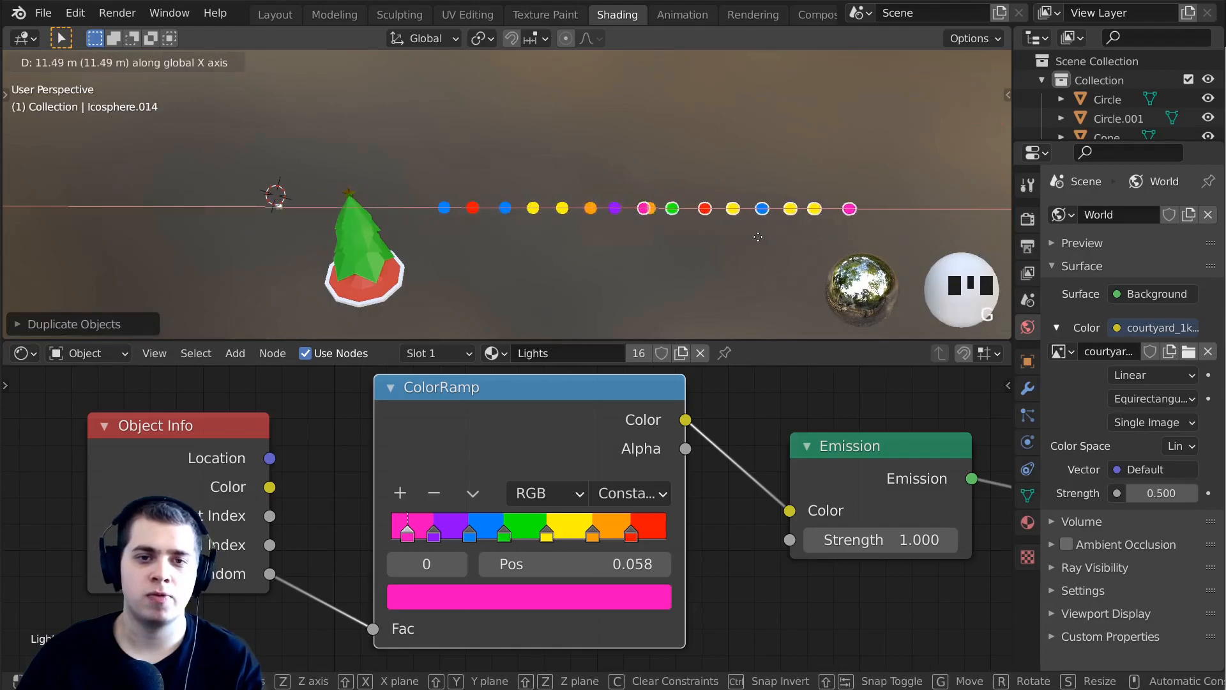
{"action": "left_click", "coordinate": [787, 222]}
Spread the red, orange, yellow, green and blue ColorRamp stops more evenly and move the purple stop to position 0.190.
{"action": "middle_click_drag", "start_coordinate": [785, 221], "coordinate": [713, 221], "text": "shift"}
{"action": "scroll", "coordinate": [713, 221], "scroll_direction": "up", "scroll_amount": 2}
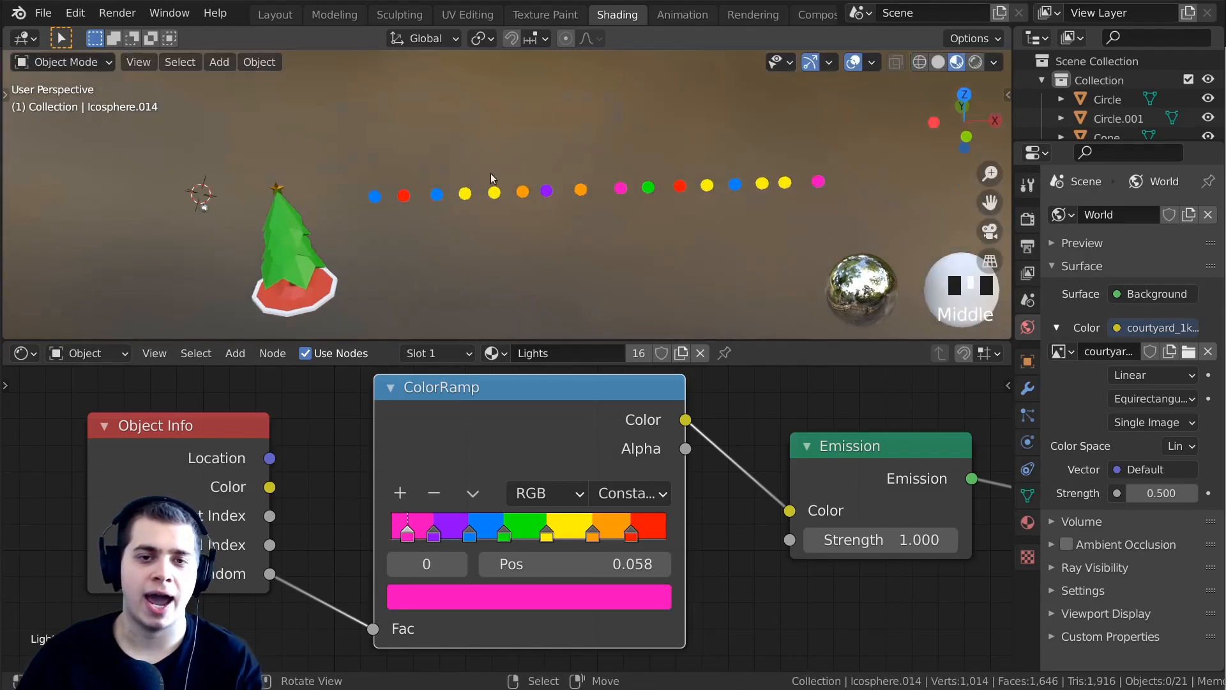
{"action": "left_click_drag", "start_coordinate": [633, 538], "coordinate": [637, 538]}
{"action": "left_click_drag", "start_coordinate": [594, 535], "coordinate": [598, 535]}
{"action": "left_click_drag", "start_coordinate": [547, 535], "coordinate": [558, 535]}
{"action": "left_click_drag", "start_coordinate": [507, 535], "coordinate": [445, 542]}
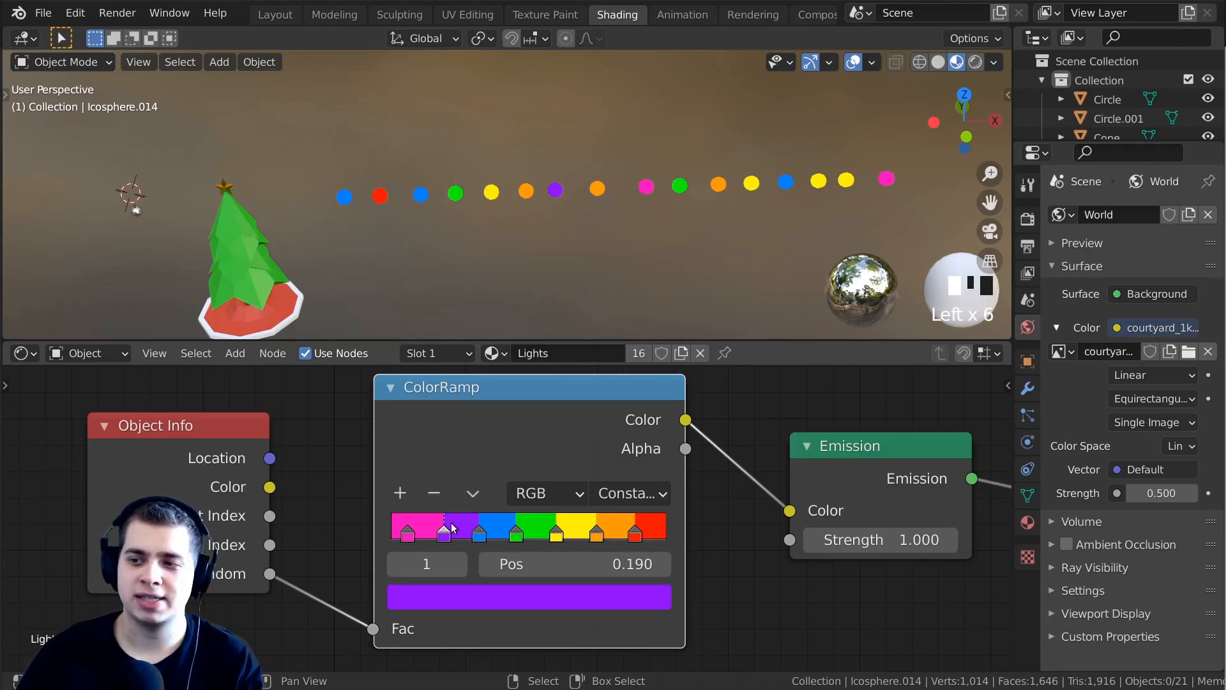
Move the pink stop to the start of the ramp, readjust the purple stop, and set the blue stop to position 0.301.
{"action": "left_click_drag", "start_coordinate": [405, 538], "coordinate": [450, 536]}
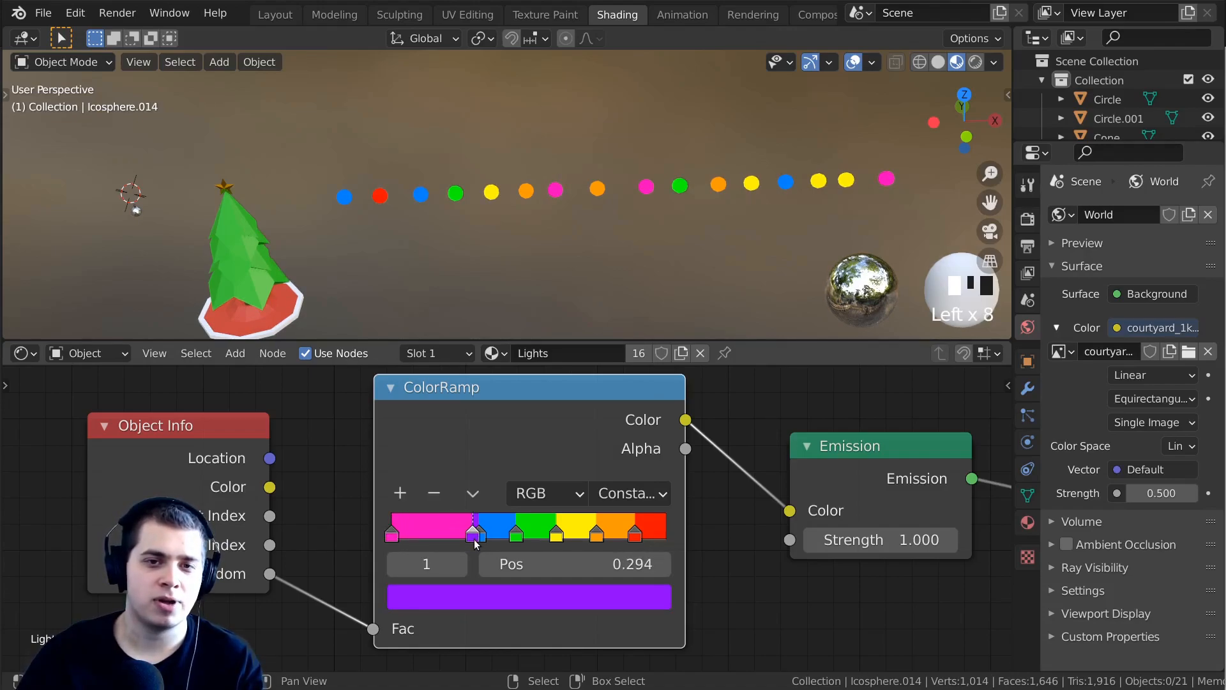
{"action": "left_click_drag", "start_coordinate": [439, 539], "coordinate": [474, 536]}
{"action": "left_click", "coordinate": [395, 528]}
{"action": "left_click", "coordinate": [637, 532]}
{"action": "left_click", "coordinate": [479, 535]}
Shift the color stops to make room for a white stop at position 0.000, and set the pink stop to 0.092.
{"action": "middle_click_drag", "start_coordinate": [543, 211], "coordinate": [562, 204]}
{"action": "middle_click_drag", "start_coordinate": [562, 204], "coordinate": [545, 180], "text": "shift"}
{"action": "scroll", "coordinate": [569, 169], "scroll_direction": "down", "scroll_amount": 2}
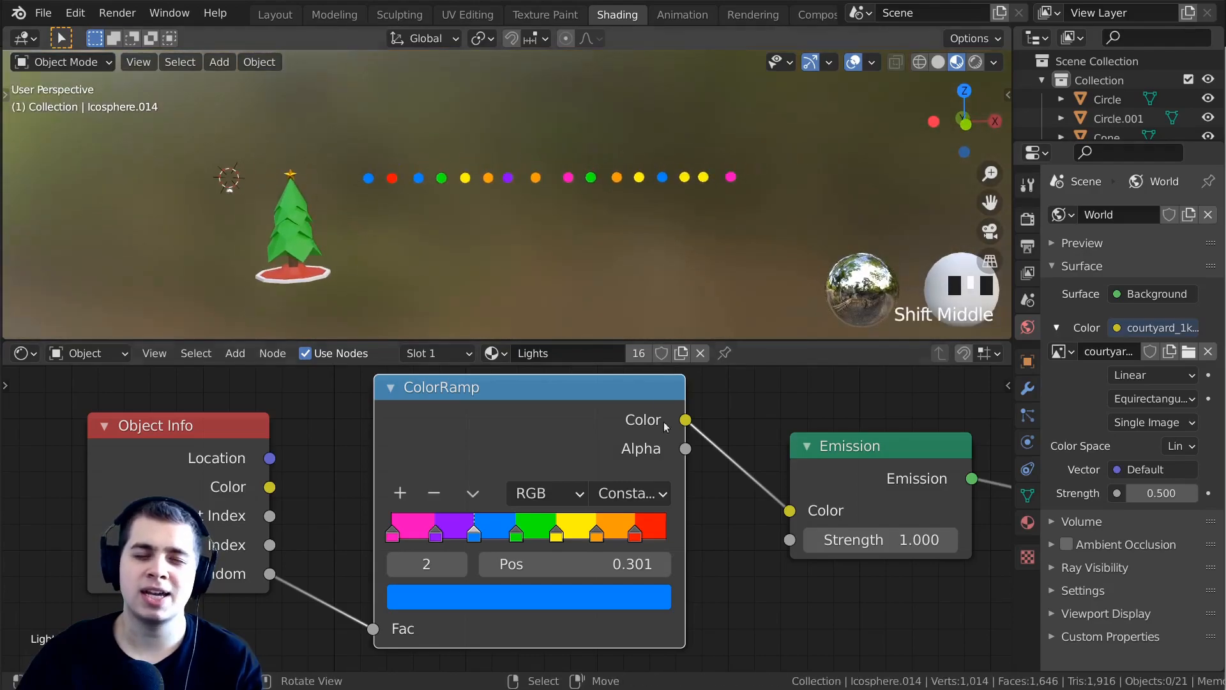
{"action": "left_click_drag", "start_coordinate": [636, 535], "coordinate": [393, 535]}
{"action": "left_click", "coordinate": [434, 594]}
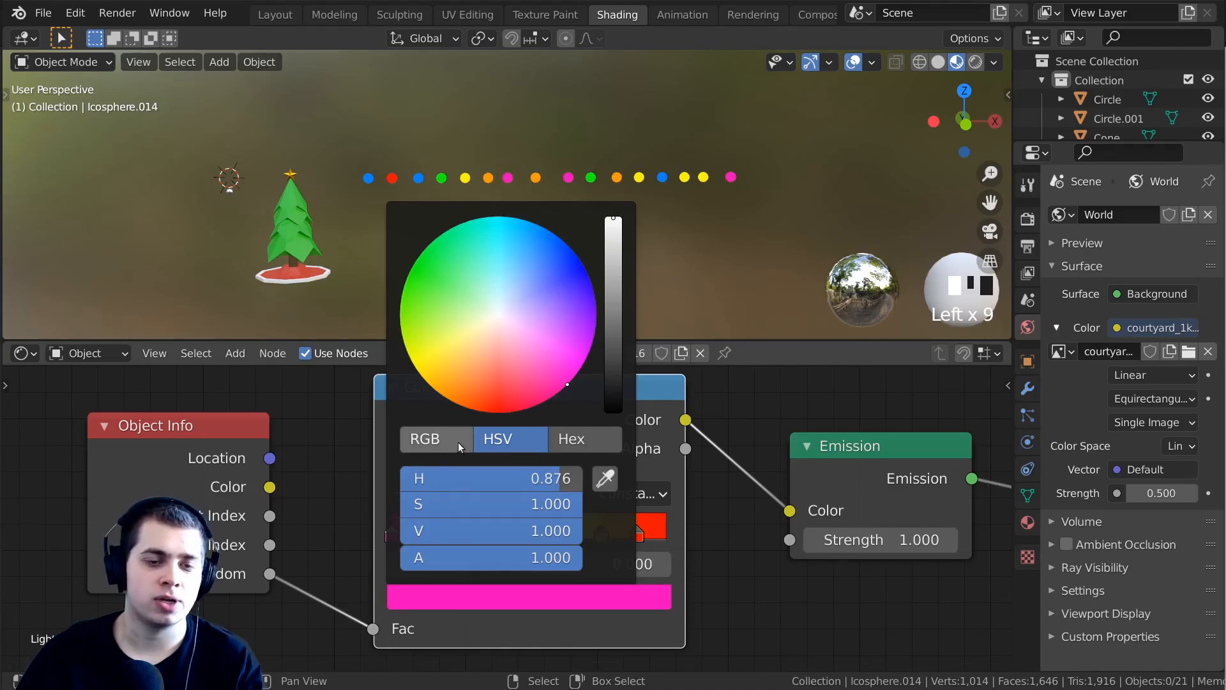
{"action": "left_click", "coordinate": [432, 438]}
{"action": "left_click_drag", "start_coordinate": [419, 496], "coordinate": [594, 503]}
{"action": "left_click_drag", "start_coordinate": [509, 531], "coordinate": [591, 531]}
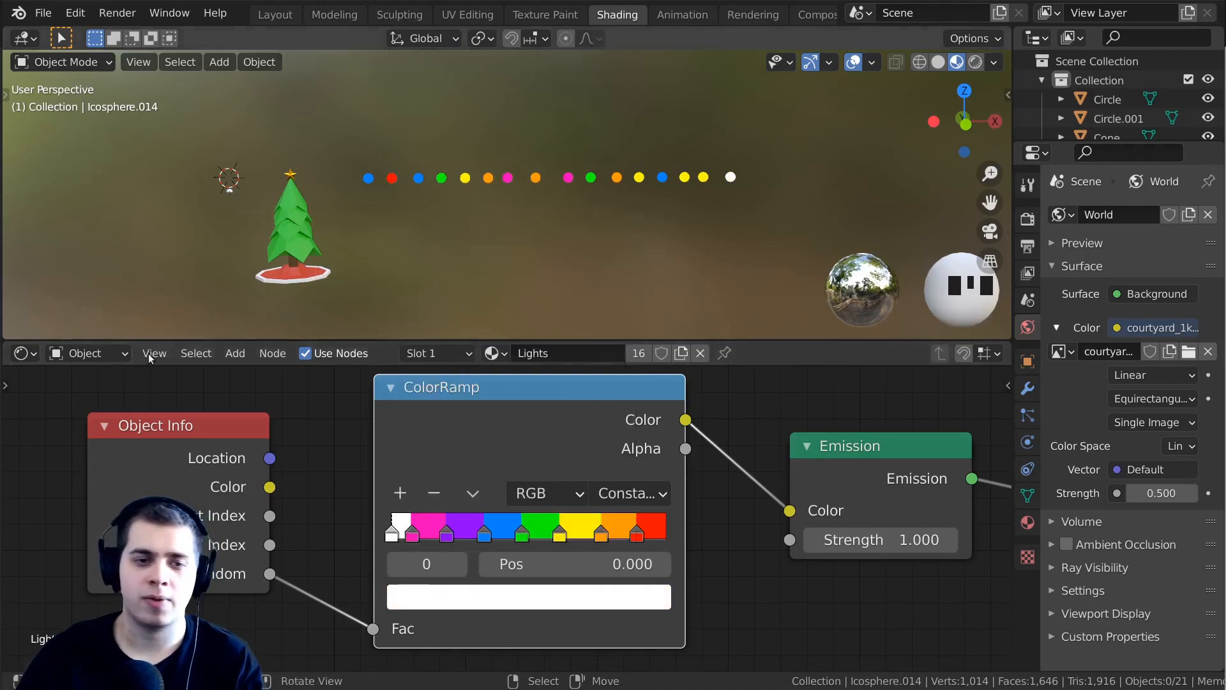
{"action": "left_click_drag", "start_coordinate": [414, 535], "coordinate": [418, 535]}
Delete the extra light spheres, keeping only the blue one nearest the tree.
{"action": "middle_click_drag", "start_coordinate": [530, 294], "coordinate": [683, 146]}
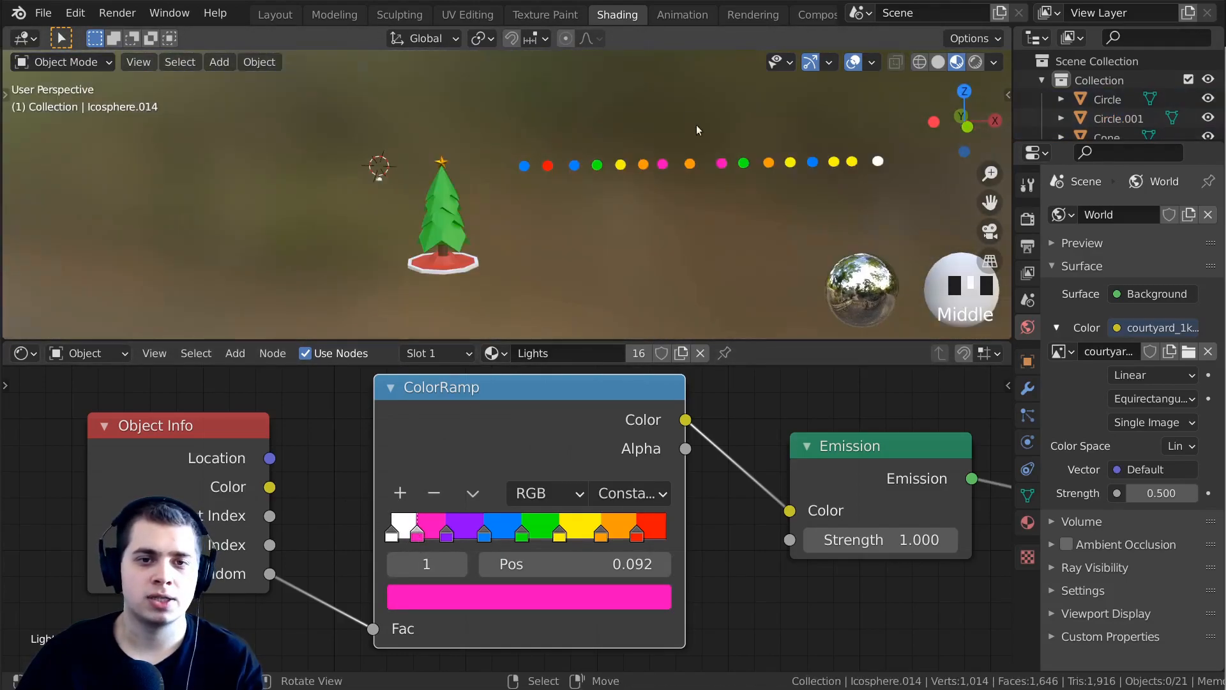
{"action": "left_click_drag", "start_coordinate": [547, 137], "coordinate": [881, 179]}
{"action": "key", "text": "x"}
{"action": "left_click", "coordinate": [805, 148]}
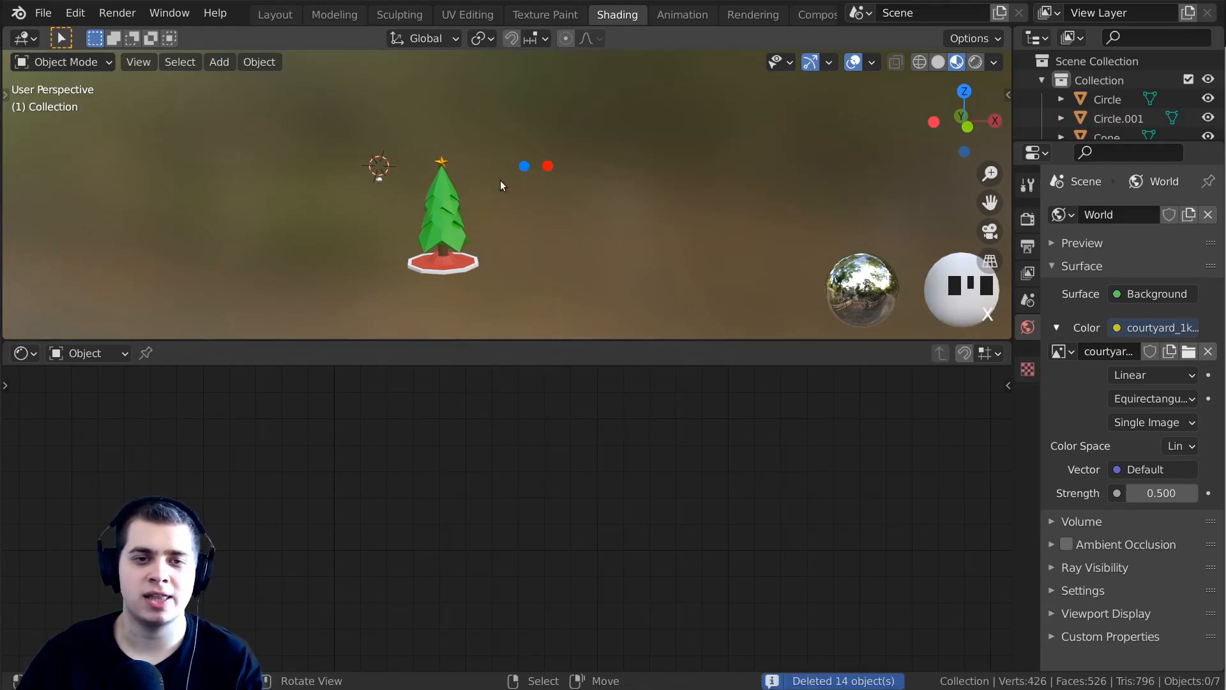
{"action": "left_click", "coordinate": [550, 167]}
{"action": "key", "text": "Delete"}
Move the remaining light sphere farther away from the tree.
{"action": "left_click", "coordinate": [543, 167]}
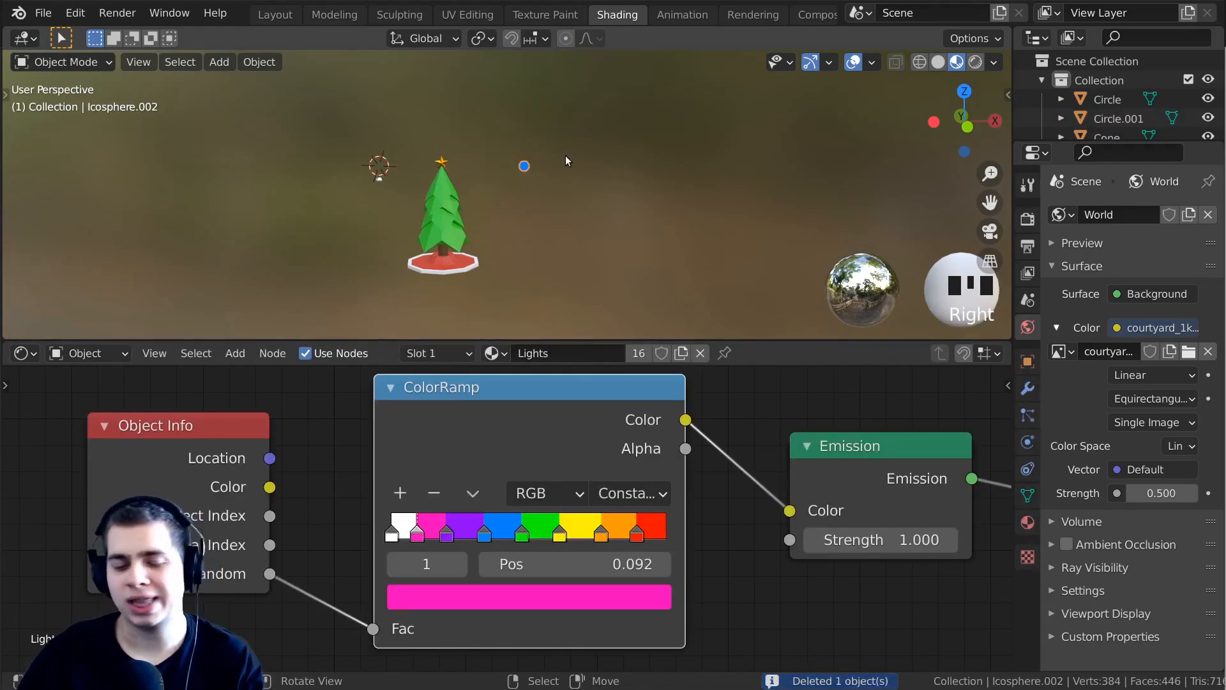
{"action": "key", "text": "KP_Decimal"}
{"action": "scroll", "coordinate": [520, 187], "scroll_direction": "down", "scroll_amount": 3}
{"action": "scroll", "coordinate": [519, 185], "scroll_direction": "down", "scroll_amount": 5}
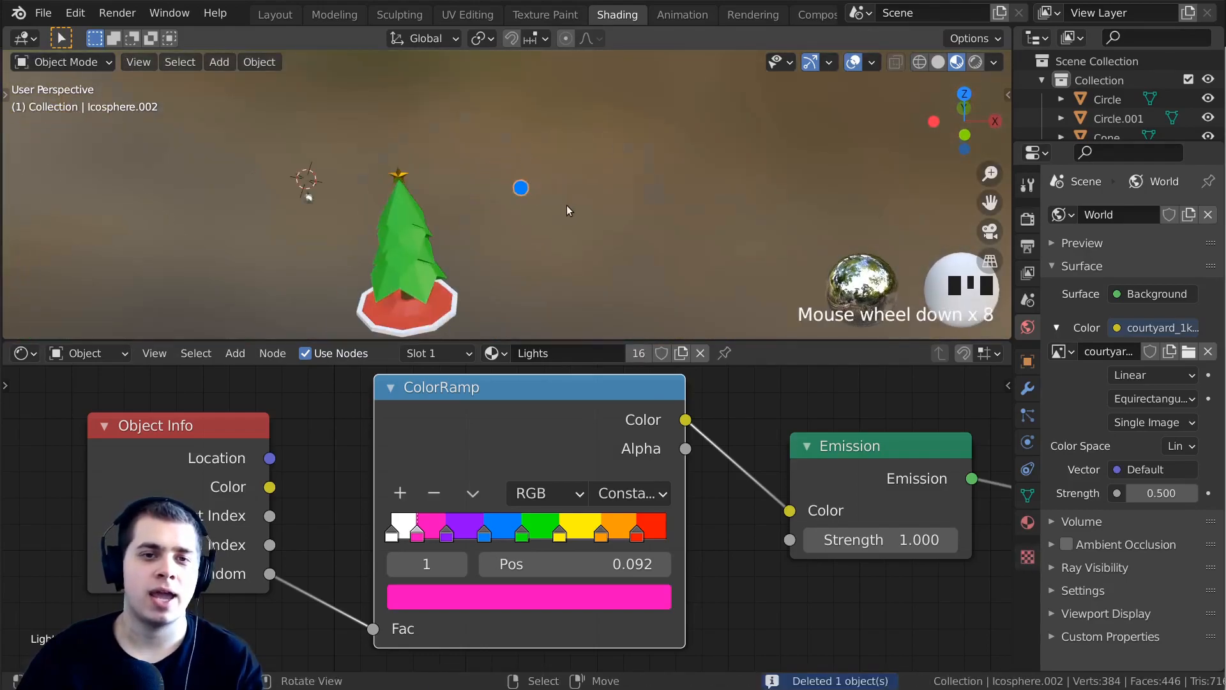
{"action": "key", "text": "g"}
{"action": "left_click", "coordinate": [686, 201]}
Add a particle system of type Hair to the tree's green cone.
{"action": "middle_click_drag", "start_coordinate": [686, 201], "coordinate": [522, 162], "text": "shift"}
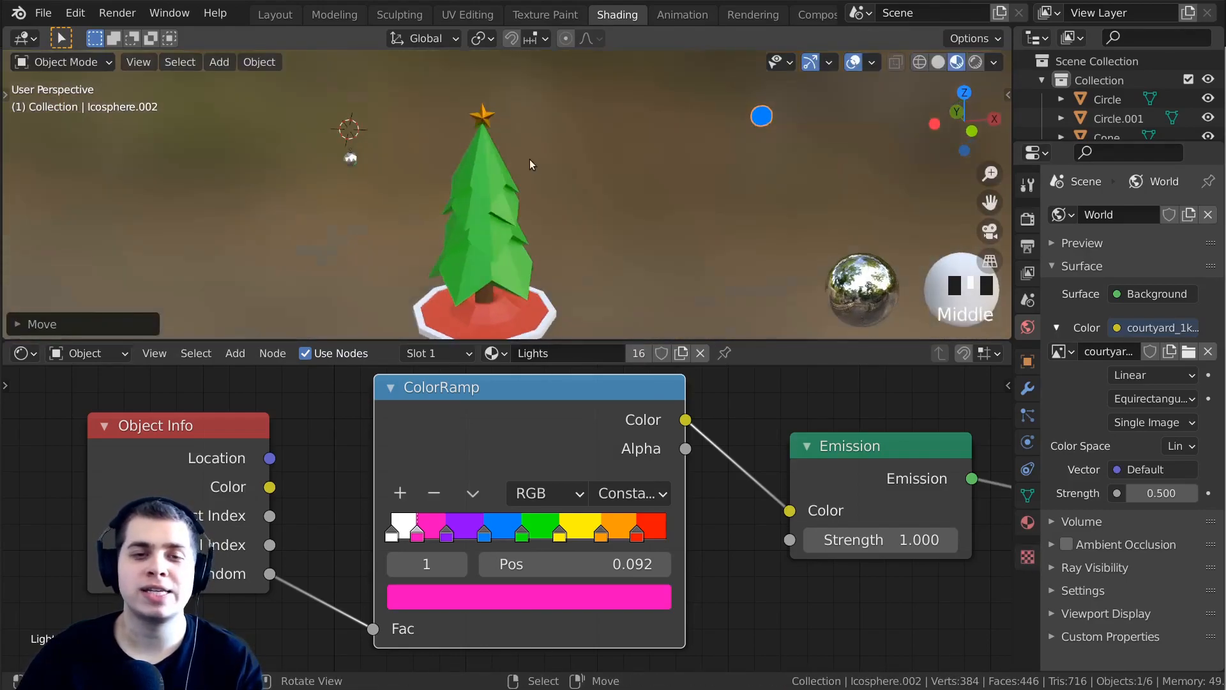
{"action": "left_click", "coordinate": [516, 193]}
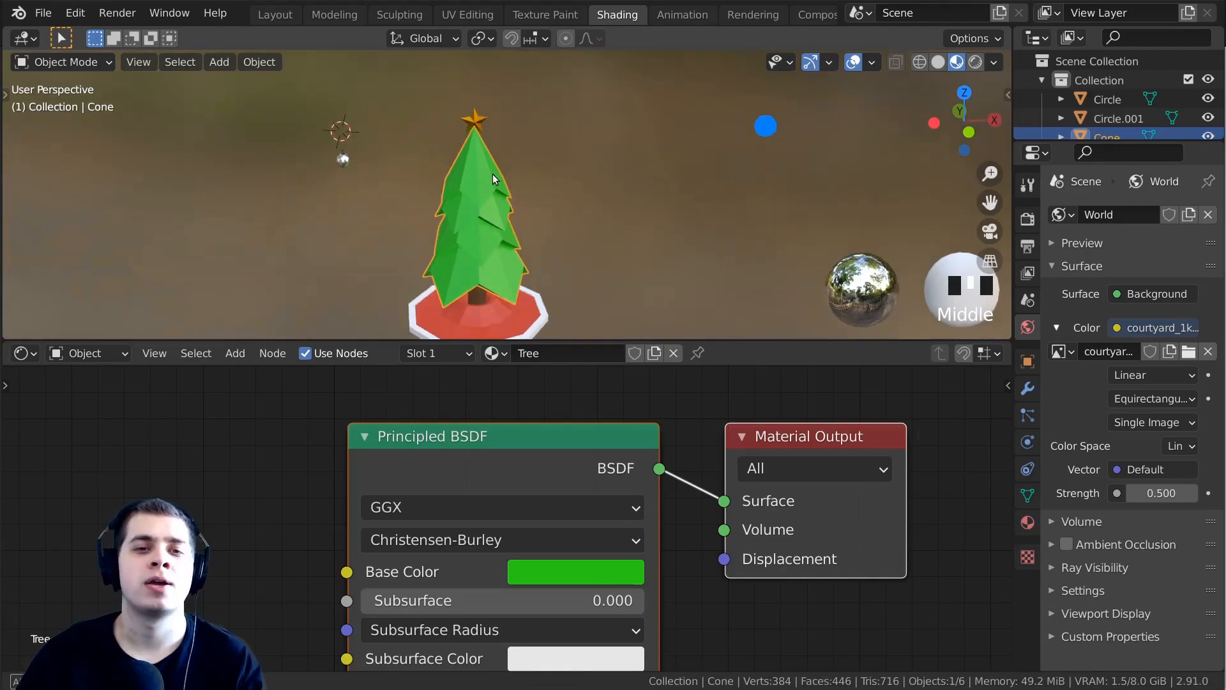
{"action": "middle_click_drag", "start_coordinate": [595, 197], "coordinate": [581, 173]}
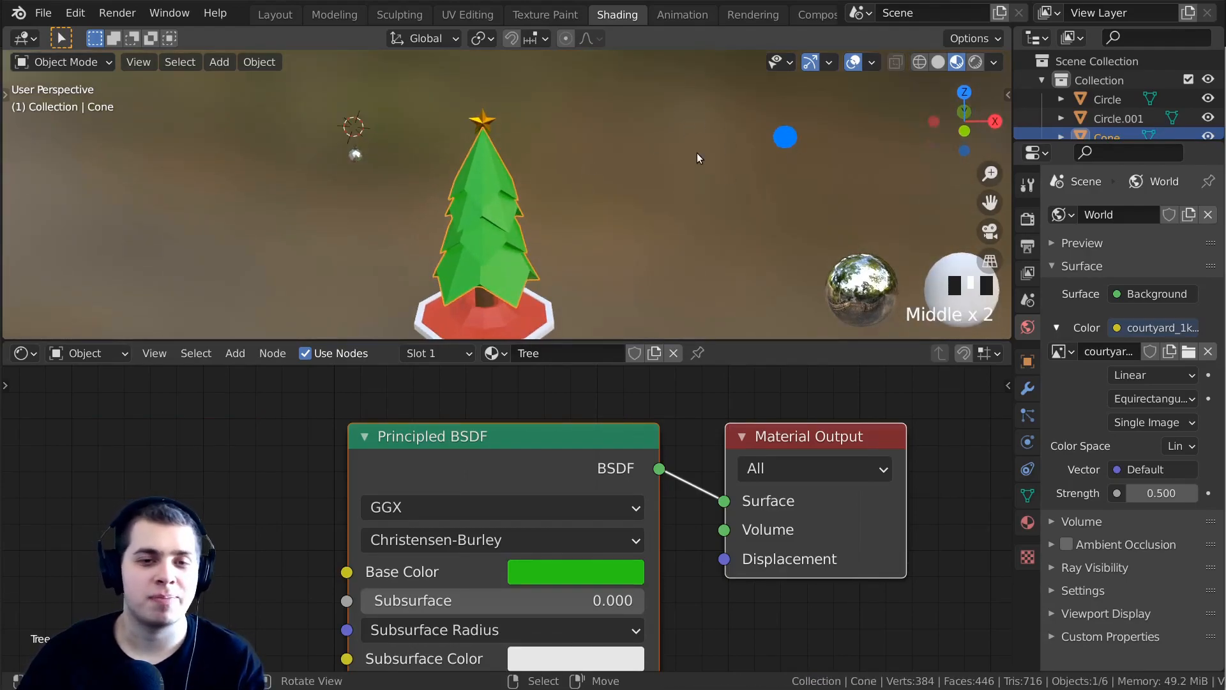
{"action": "right_click", "coordinate": [790, 136]}
{"action": "right_click", "coordinate": [496, 170]}
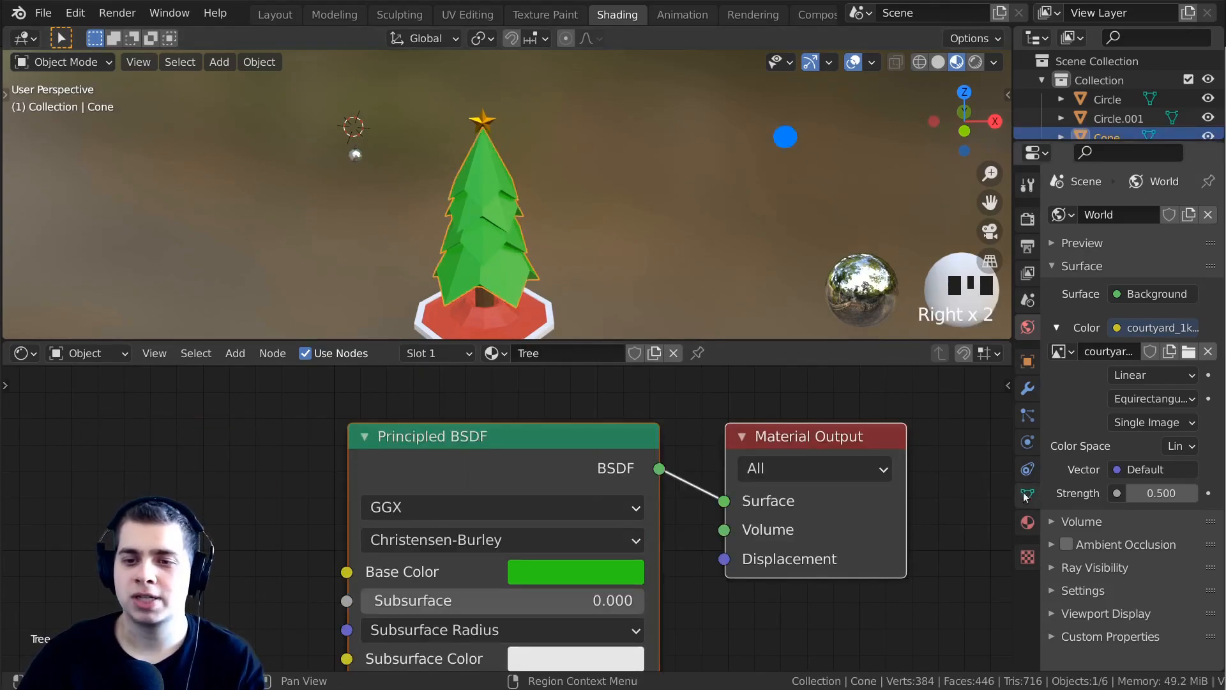
{"action": "left_click", "coordinate": [1026, 416]}
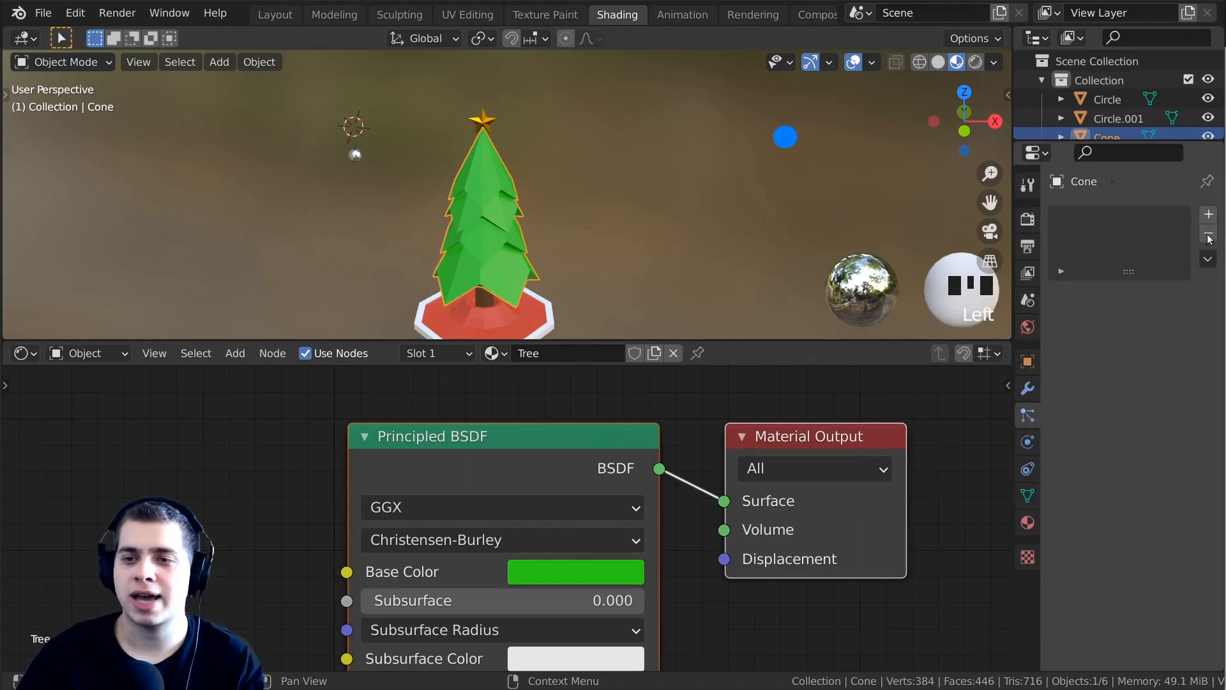
{"action": "left_click", "coordinate": [1209, 214]}
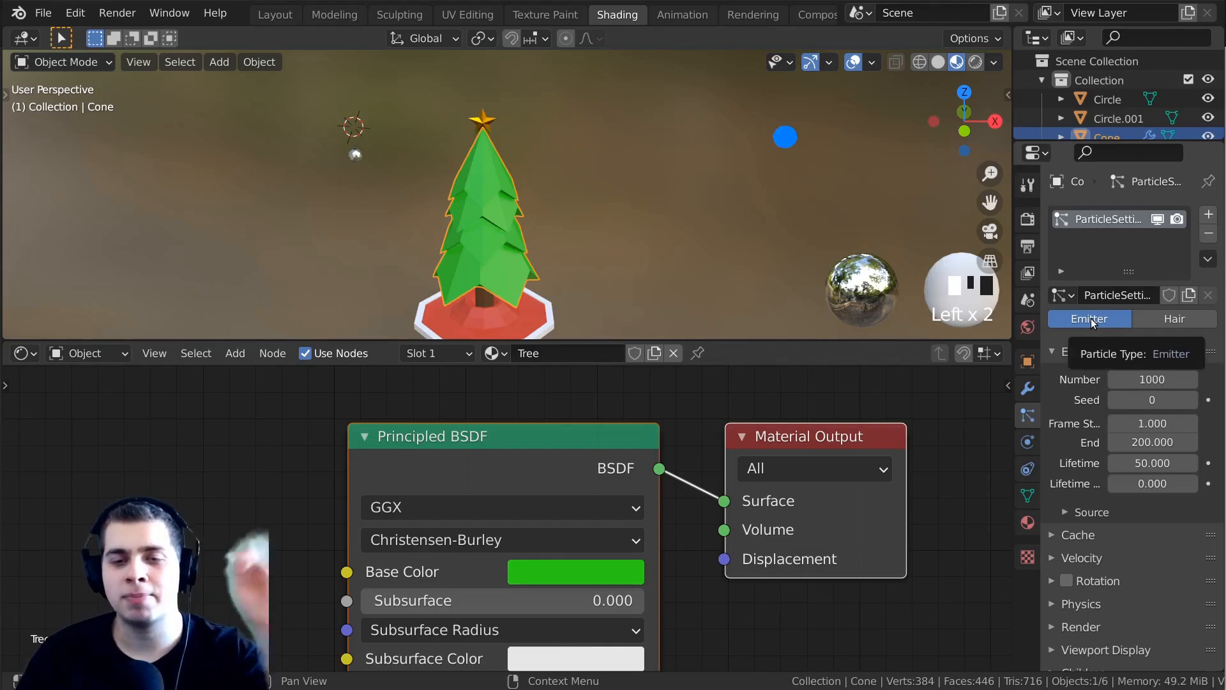
{"action": "left_click", "coordinate": [1163, 316]}
Set the tree's hair particles to render as Object.
{"action": "middle_click_drag", "start_coordinate": [696, 258], "coordinate": [683, 127]}
{"action": "scroll", "coordinate": [1106, 298], "scroll_direction": "down", "scroll_amount": 2}
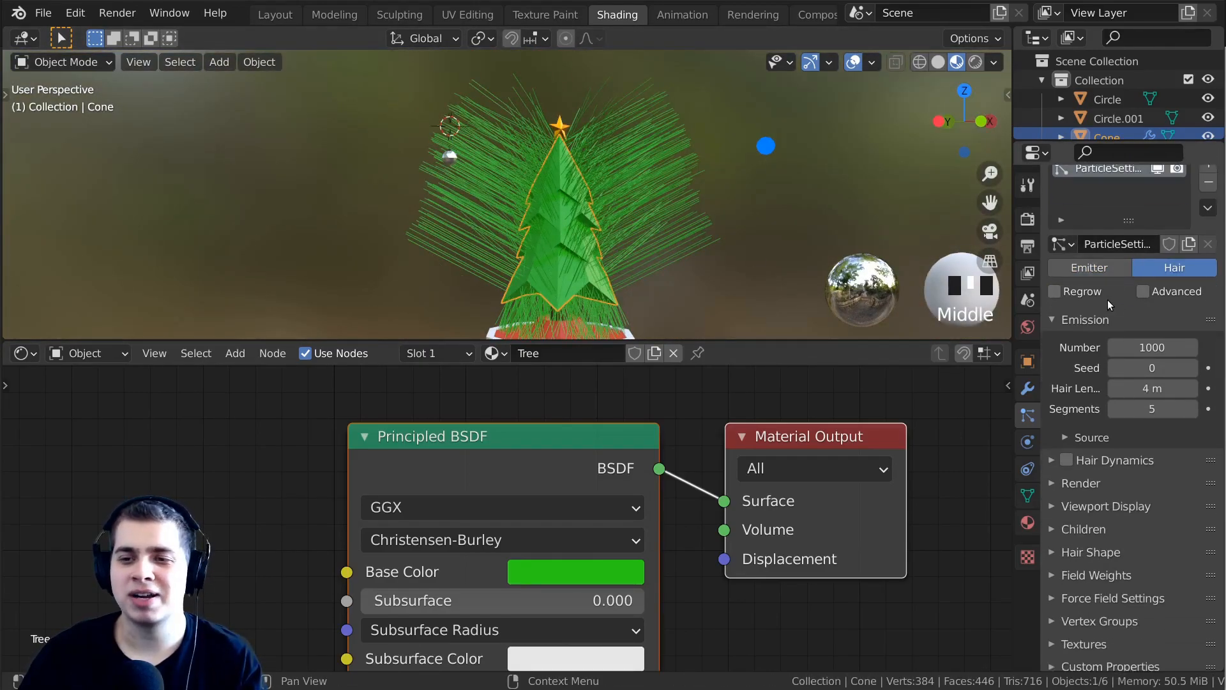
{"action": "scroll", "coordinate": [1129, 290], "scroll_direction": "down", "scroll_amount": 1}
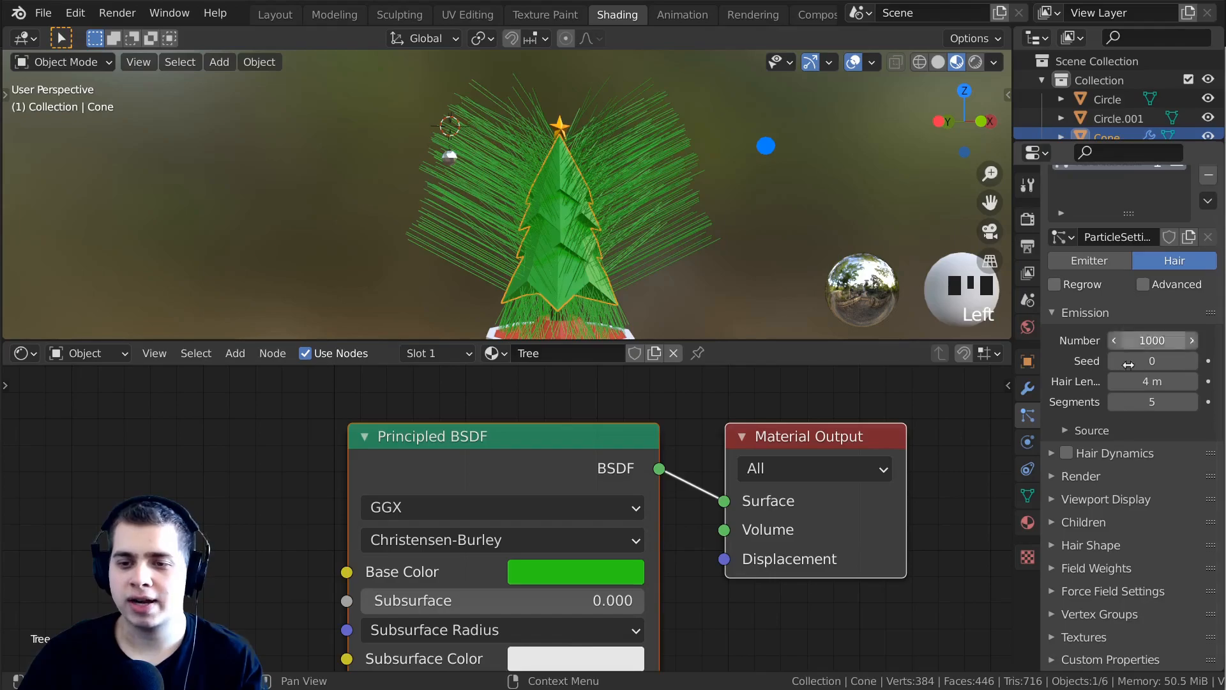
{"action": "left_click", "coordinate": [1056, 476]}
{"action": "scroll", "coordinate": [1066, 447], "scroll_direction": "down", "scroll_amount": 5}
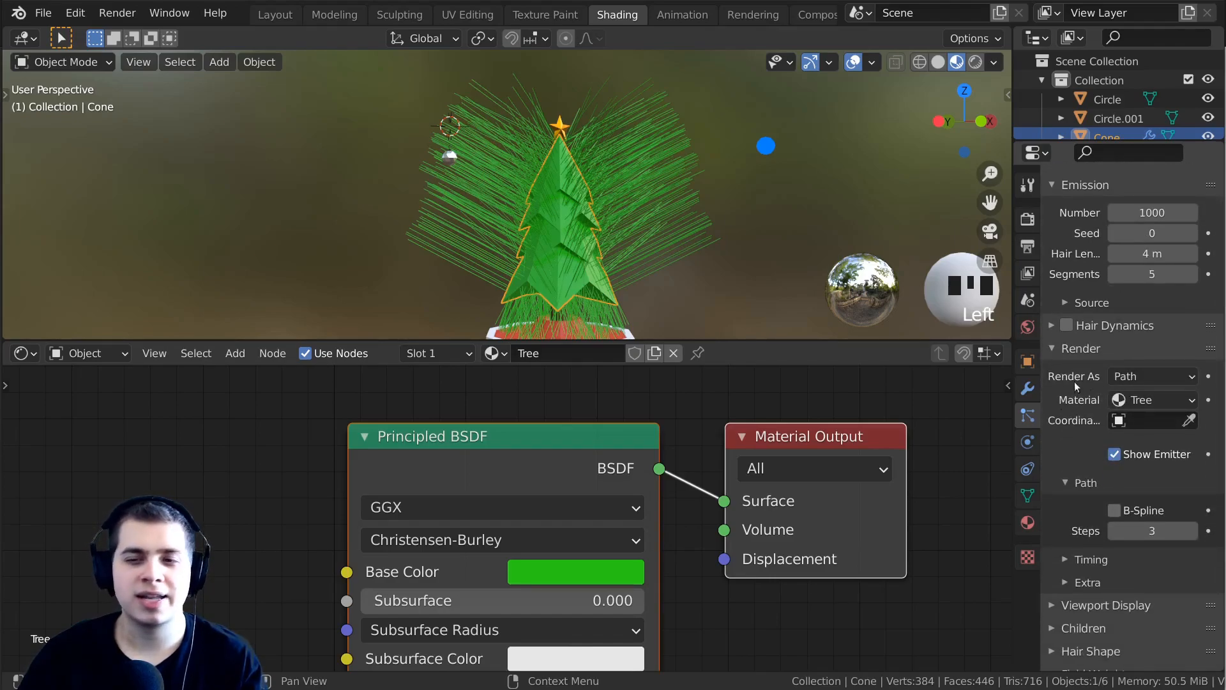
{"action": "left_click", "coordinate": [1143, 375]}
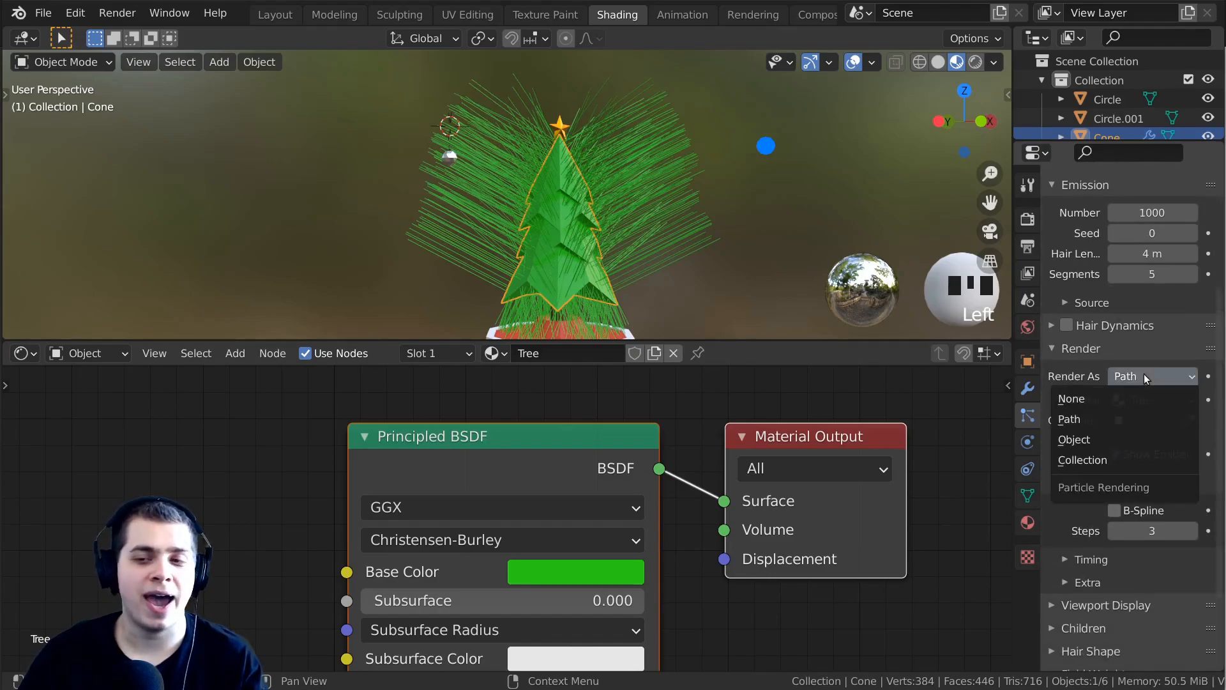
{"action": "left_click", "coordinate": [1078, 441]}
{"action": "middle_click_drag", "start_coordinate": [894, 319], "coordinate": [796, 249], "text": "shift"}
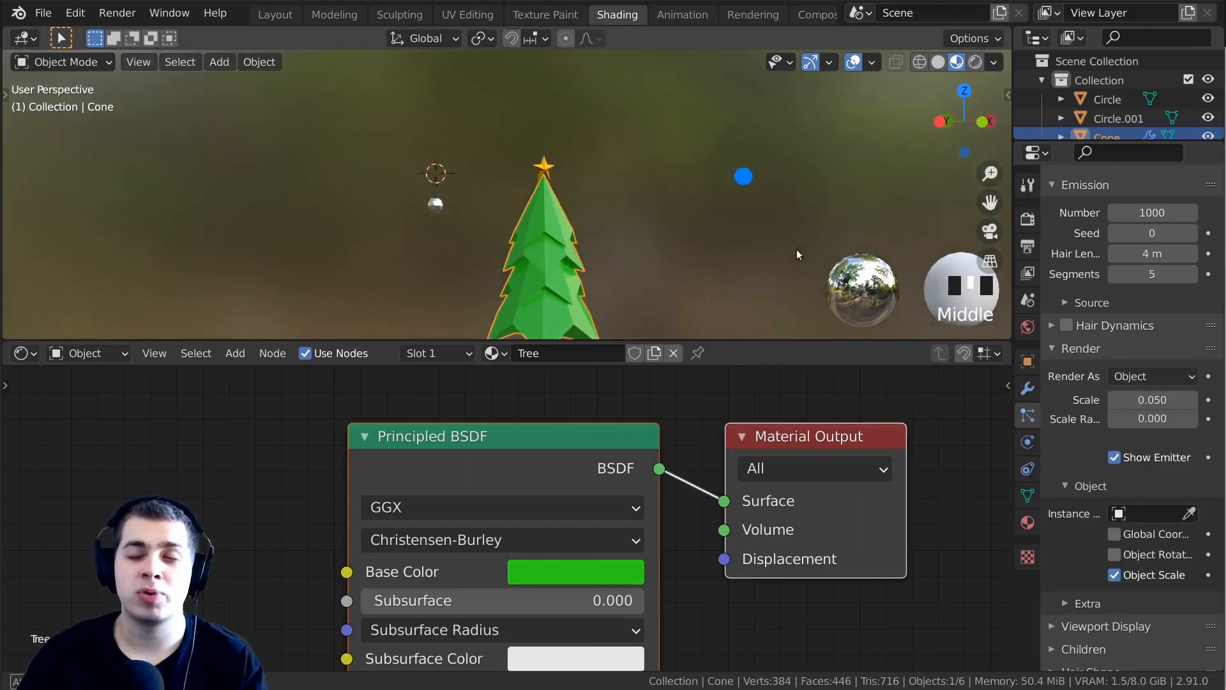
Pick the blue light sphere as the instance object for the tree's hair particles.
{"action": "scroll", "coordinate": [780, 223], "scroll_direction": "up", "scroll_amount": 3}
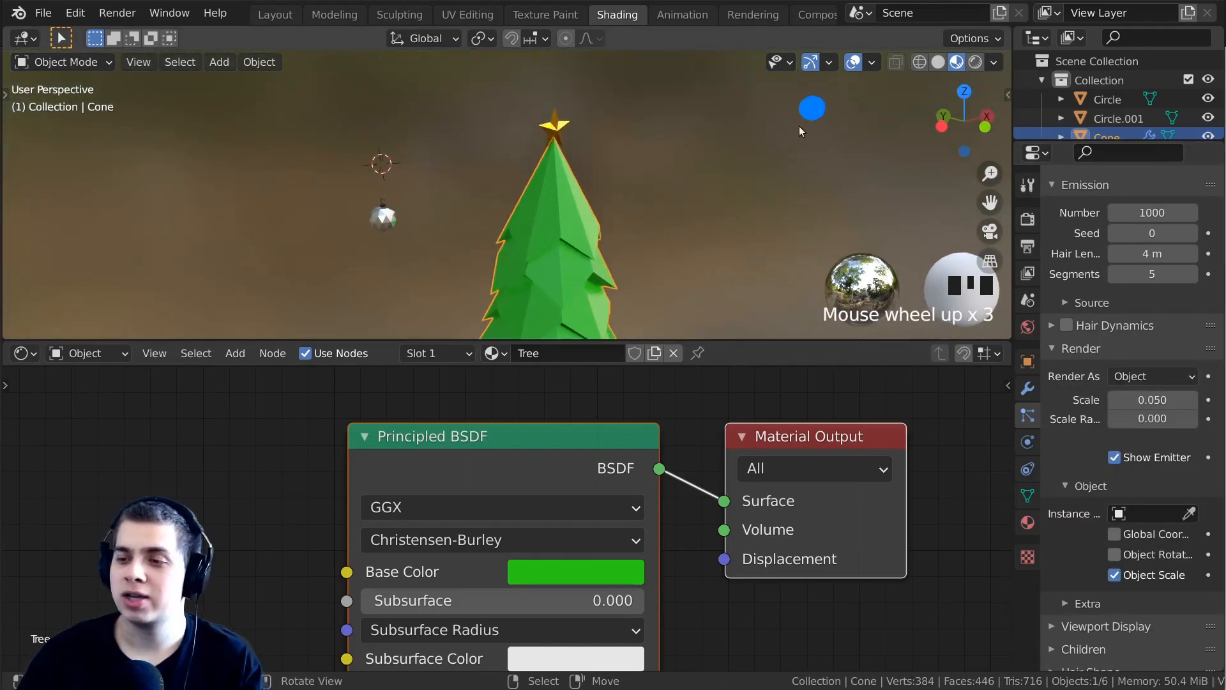
{"action": "scroll", "coordinate": [798, 159], "scroll_direction": "down", "scroll_amount": 2}
{"action": "middle_click_drag", "start_coordinate": [770, 178], "coordinate": [761, 203]}
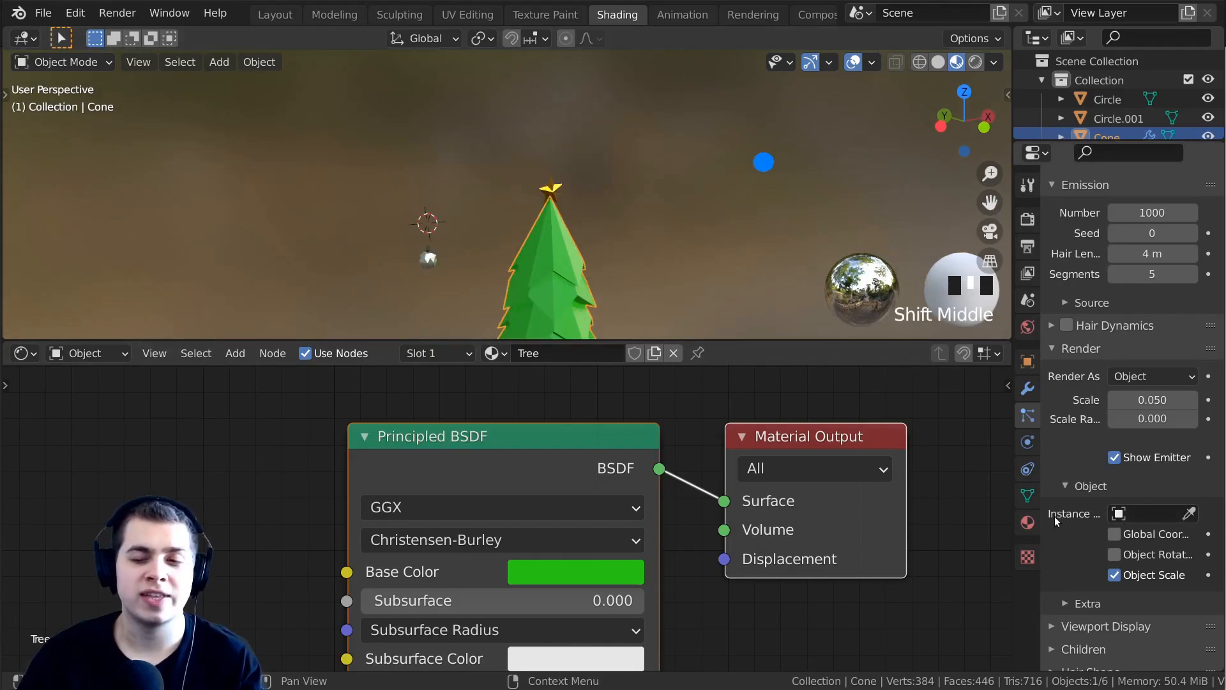
{"action": "left_click", "coordinate": [1189, 513]}
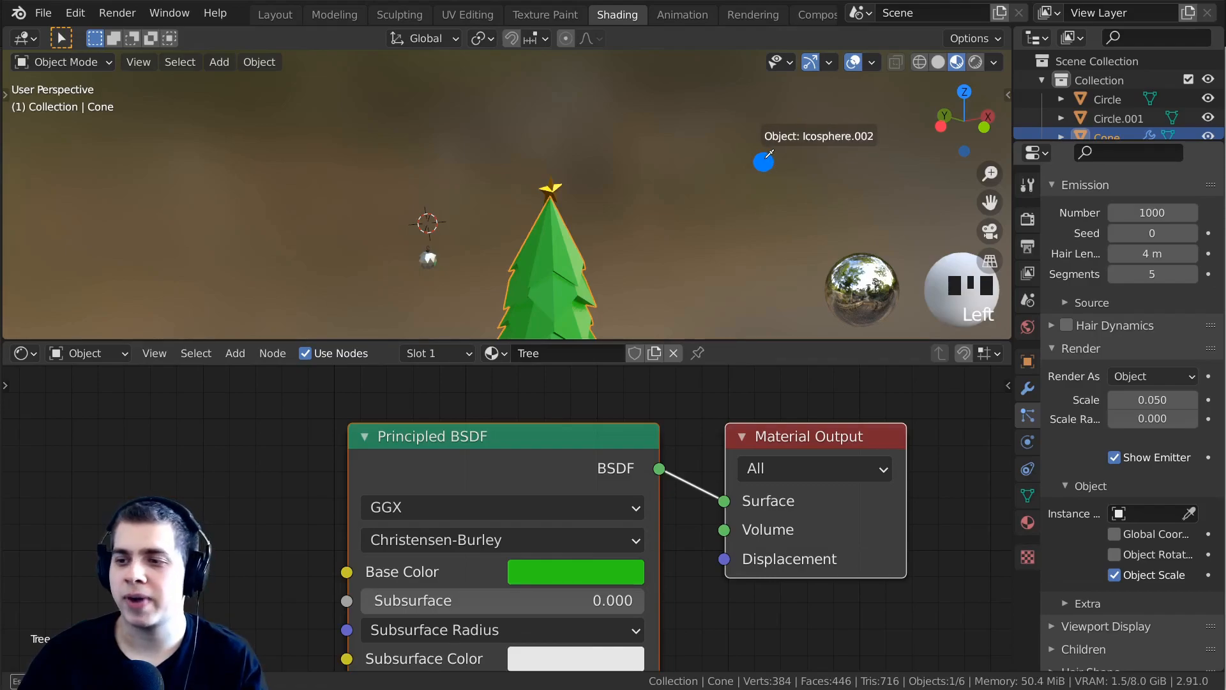
{"action": "left_click", "coordinate": [768, 156]}
Examine the light spheres scattered on the tree up close and in different viewport shading modes, ending in solid shading.
{"action": "mouse_move", "coordinate": [745, 209]}
{"action": "middle_mouse_down", "text": "shift"}
{"action": "mouse_move", "coordinate": [611, 205]}
{"action": "mouse_move", "coordinate": [676, 182]}
{"action": "mouse_move", "coordinate": [542, 168]}
{"action": "mouse_move", "coordinate": [592, 209]}
{"action": "mouse_move", "coordinate": [554, 203]}
{"action": "middle_mouse_up", "text": "shift"}
{"action": "scroll", "coordinate": [594, 209], "scroll_direction": "up", "scroll_amount": 3}
{"action": "scroll", "coordinate": [593, 204], "scroll_direction": "up", "scroll_amount": 9}
{"action": "scroll", "coordinate": [542, 169], "scroll_direction": "down", "scroll_amount": 6}
{"action": "mouse_move", "coordinate": [554, 203]}
{"action": "middle_mouse_down", "text": "shift"}
{"action": "mouse_move", "coordinate": [462, 220]}
{"action": "mouse_move", "coordinate": [684, 186]}
{"action": "mouse_move", "coordinate": [669, 163]}
{"action": "mouse_move", "coordinate": [798, 255]}
{"action": "middle_mouse_up", "text": "shift"}
{"action": "scroll", "coordinate": [465, 219], "scroll_direction": "down", "scroll_amount": 4}
{"action": "key", "text": "z"}
{"action": "left_click", "coordinate": [537, 115]}
{"action": "key", "text": "z"}
{"action": "left_click", "coordinate": [719, 186]}
Reduce the render scale of the tree's light particles to 0.014.
{"action": "scroll", "coordinate": [1127, 319], "scroll_direction": "down", "scroll_amount": 3}
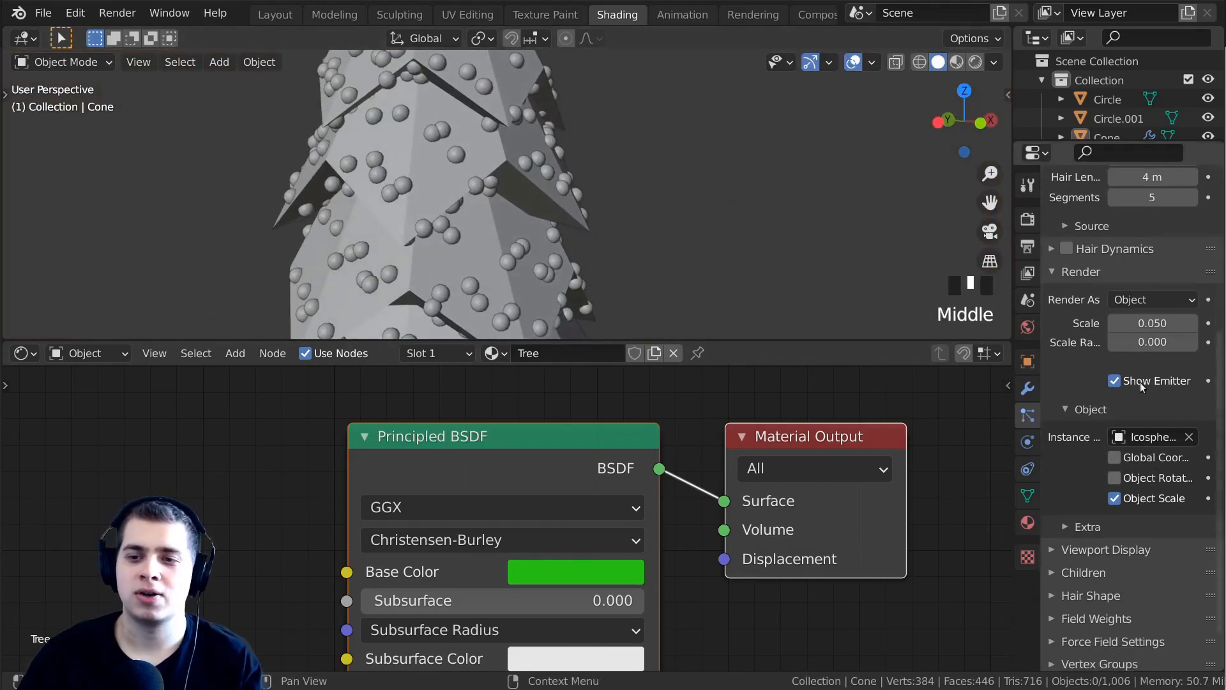
{"action": "mouse_move", "coordinate": [1127, 326]}
{"action": "left_mouse_down", "text": "shift"}
{"action": "mouse_move", "coordinate": [1082, 325]}
{"action": "mouse_move", "coordinate": [1182, 342]}
{"action": "mouse_move", "coordinate": [1111, 342]}
{"action": "mouse_move", "coordinate": [1143, 326]}
{"action": "mouse_move", "coordinate": [1113, 327]}
{"action": "left_mouse_up", "text": "shift"}
{"action": "scroll", "coordinate": [676, 237], "scroll_direction": "down", "scroll_amount": 4}
{"action": "middle_click_drag", "start_coordinate": [680, 235], "coordinate": [901, 273]}
Set the number of light particles on the tree to 500.
{"action": "scroll", "coordinate": [1116, 381], "scroll_direction": "up", "scroll_amount": 10}
{"action": "left_click_drag", "start_coordinate": [1127, 398], "coordinate": [1156, 398]}
{"action": "left_click", "coordinate": [1156, 397]}
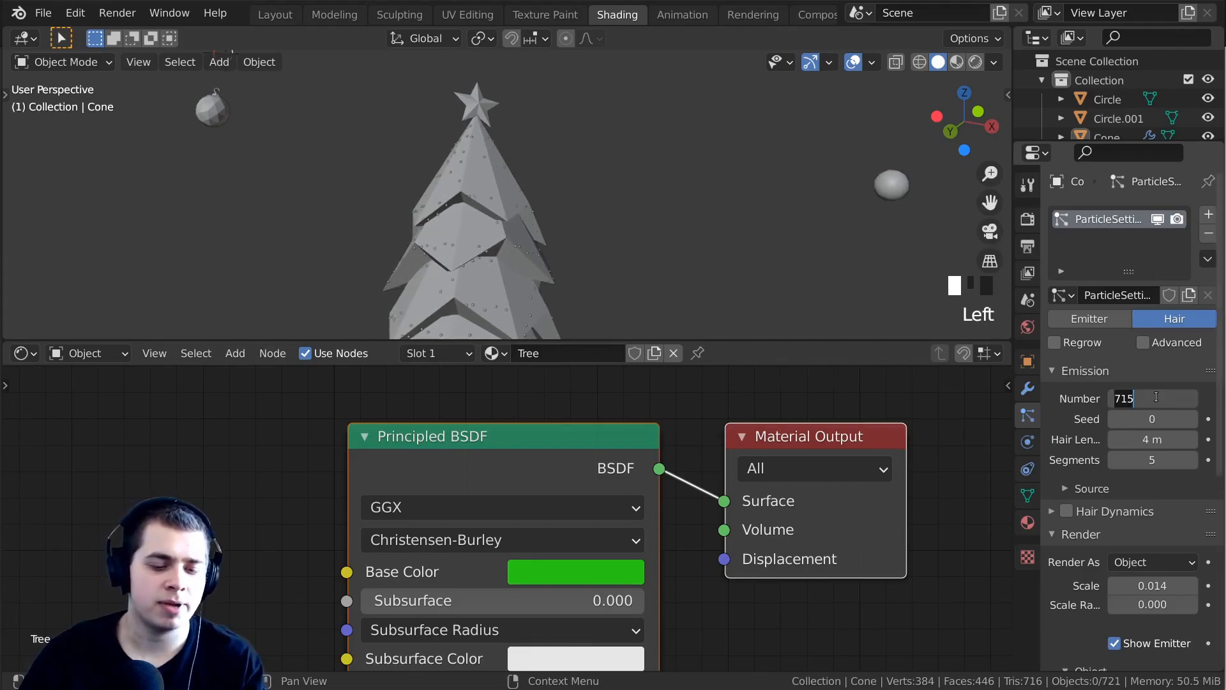
{"action": "type", "text": "500"}
{"action": "key", "text": "Return"}
{"action": "scroll", "coordinate": [623, 255], "scroll_direction": "down", "scroll_amount": 4}
{"action": "middle_click_drag", "start_coordinate": [600, 281], "coordinate": [619, 224]}
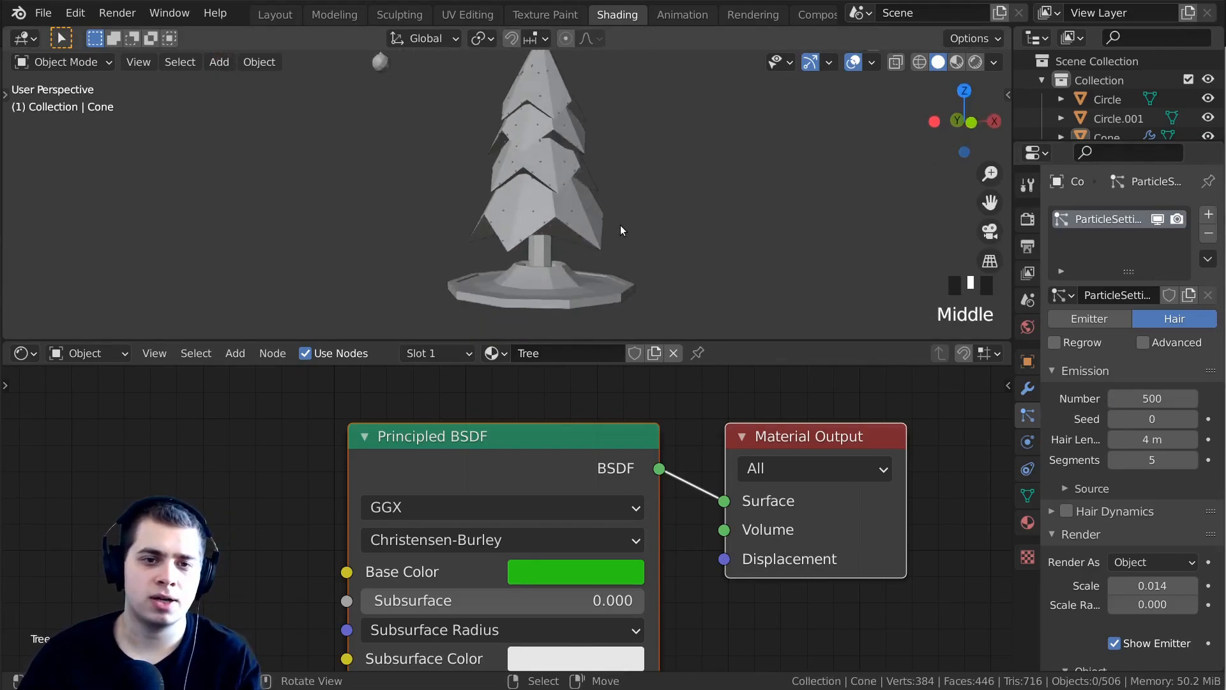
Set the number of light particles on the tree to 1000.
{"action": "left_click", "coordinate": [1159, 398]}
{"action": "type", "text": "10"}
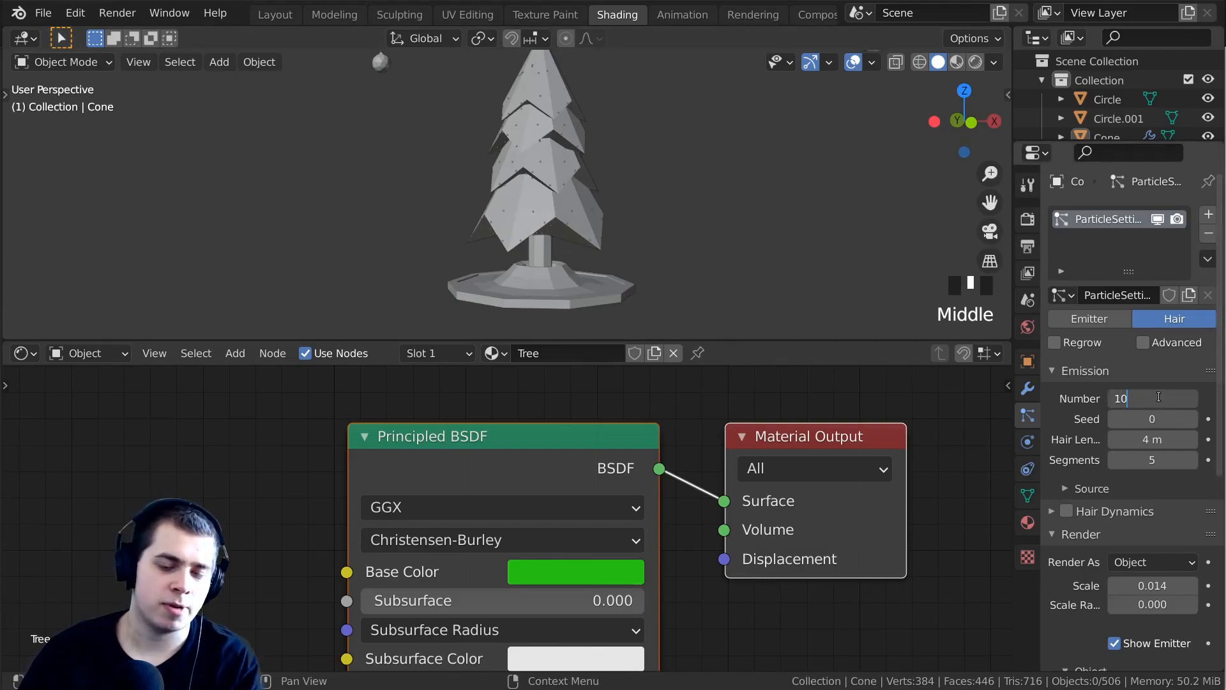
{"action": "type", "text": "0"}
{"action": "key", "text": "Return"}
{"action": "middle_click_drag", "start_coordinate": [657, 237], "coordinate": [661, 274], "text": "shift"}
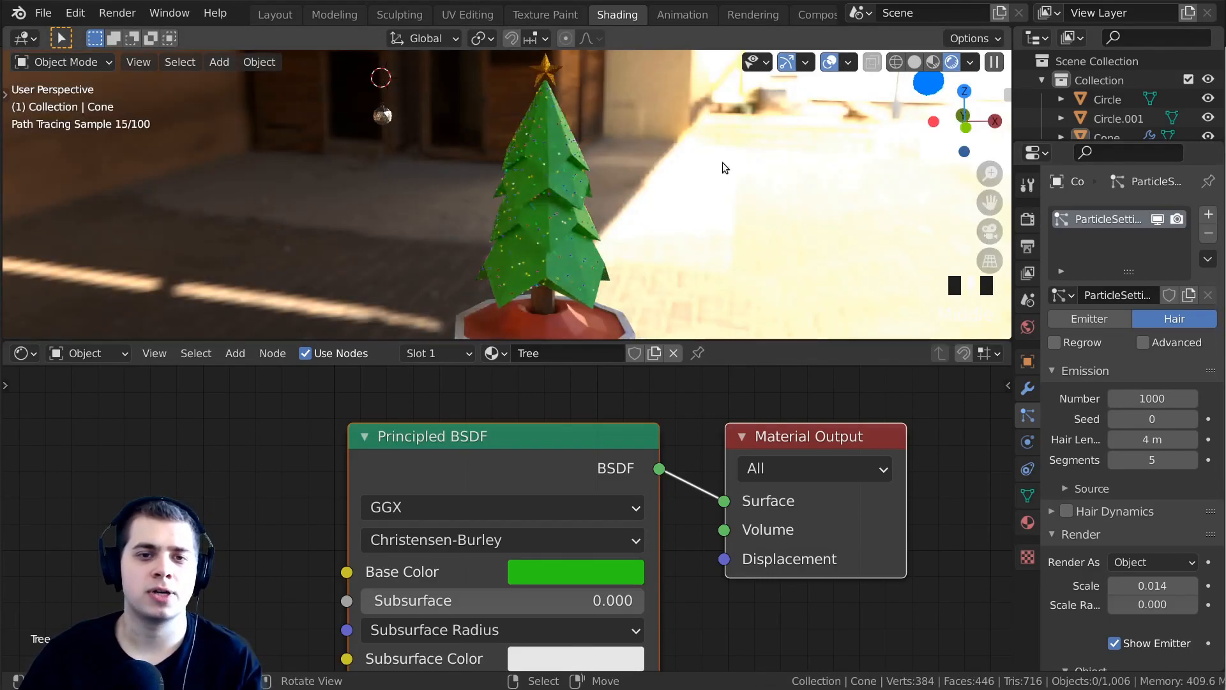
Increase the number of light particles on the tree to 1238.
{"action": "key", "text": "ctrl+space"}
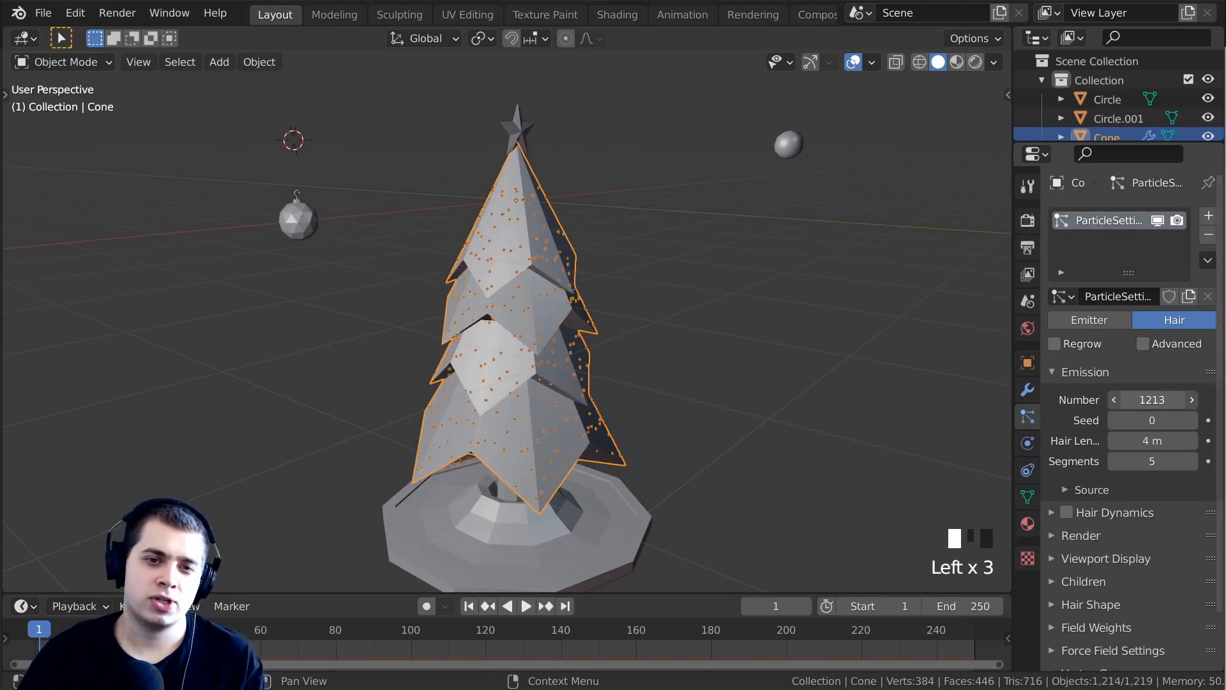
{"action": "mouse_move", "coordinate": [1152, 400]}
{"action": "left_mouse_down"}
{"action": "mouse_move", "coordinate": [1190, 399]}
{"action": "mouse_move", "coordinate": [1168, 399]}
{"action": "left_mouse_up"}
{"action": "middle_click_drag", "start_coordinate": [742, 313], "coordinate": [559, 315]}
{"action": "middle_click_drag", "start_coordinate": [379, 207], "coordinate": [553, 315], "text": "shift"}
{"action": "scroll", "coordinate": [576, 294], "scroll_direction": "up", "scroll_amount": 2}
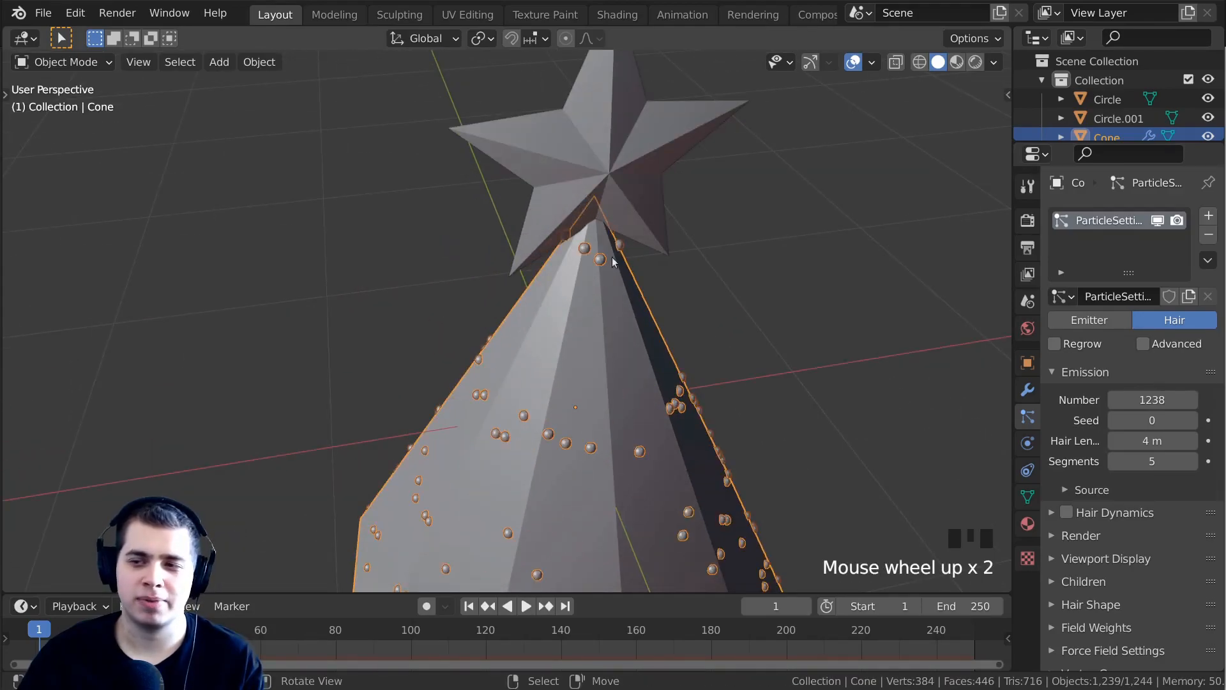
{"action": "scroll", "coordinate": [600, 240], "scroll_direction": "down", "scroll_amount": 3}
{"action": "middle_click_drag", "start_coordinate": [597, 383], "coordinate": [550, 366]}
Enable the advanced hair particle options and set the emission source's distribution to Random.
{"action": "middle_click_drag", "start_coordinate": [1088, 402], "coordinate": [1131, 299]}
{"action": "left_click", "coordinate": [1143, 285]}
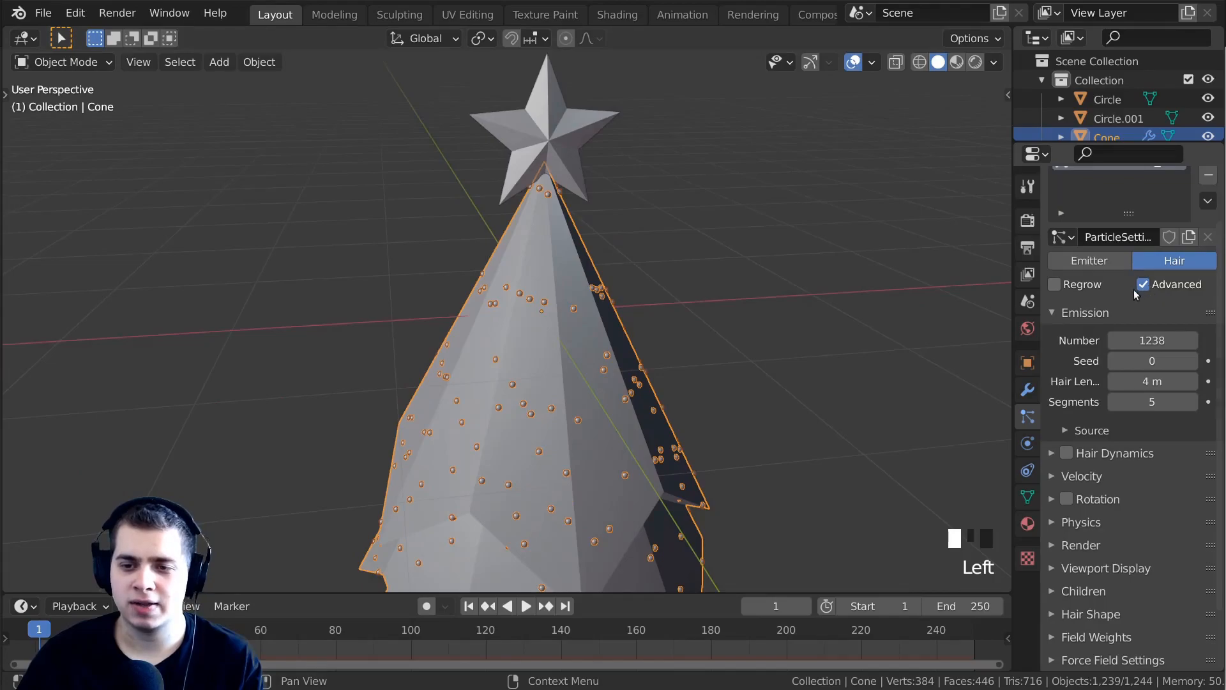
{"action": "scroll", "coordinate": [1135, 295], "scroll_direction": "down", "scroll_amount": 3}
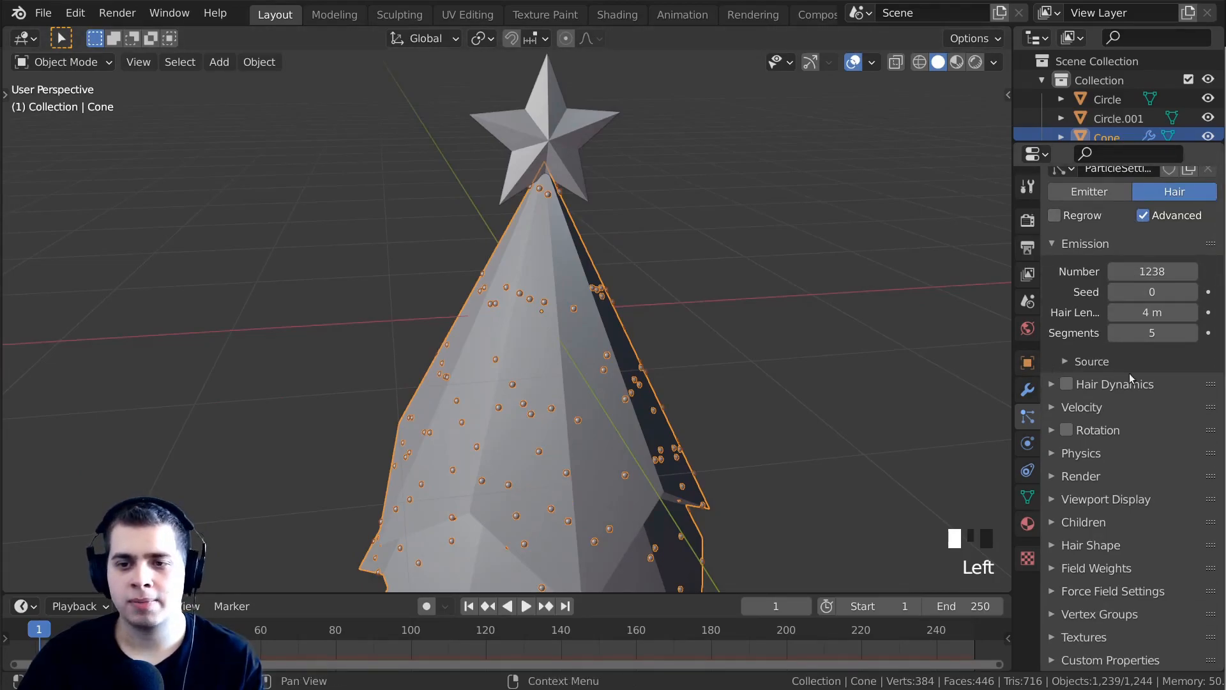
{"action": "left_click", "coordinate": [1066, 362]}
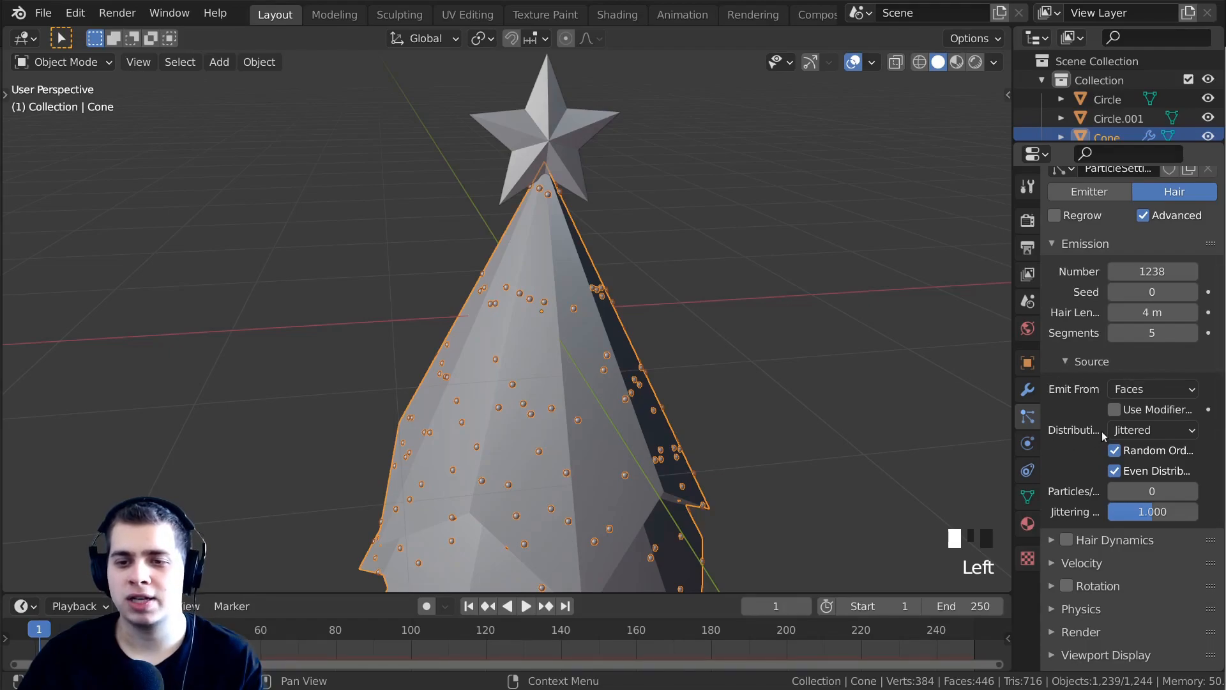
{"action": "scroll", "coordinate": [750, 414], "scroll_direction": "down", "scroll_amount": 2}
{"action": "scroll", "coordinate": [665, 366], "scroll_direction": "up", "scroll_amount": 3}
{"action": "left_click", "coordinate": [1128, 433]}
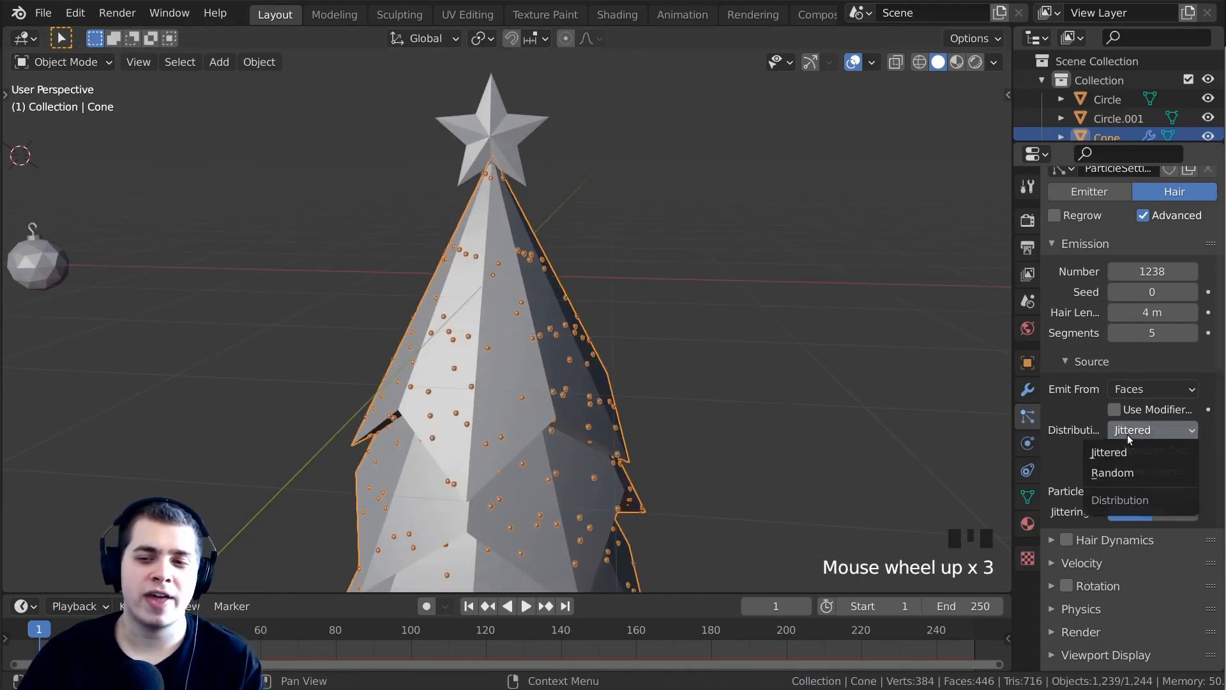
{"action": "left_click", "coordinate": [1112, 472]}
Preview the randomly distributed lights on the tree in rendered viewport shading.
{"action": "mouse_move", "coordinate": [549, 390]}
{"action": "middle_mouse_down"}
{"action": "mouse_move", "coordinate": [569, 409]}
{"action": "mouse_move", "coordinate": [571, 375]}
{"action": "mouse_move", "coordinate": [602, 400]}
{"action": "mouse_move", "coordinate": [622, 497]}
{"action": "mouse_move", "coordinate": [588, 387]}
{"action": "middle_mouse_up"}
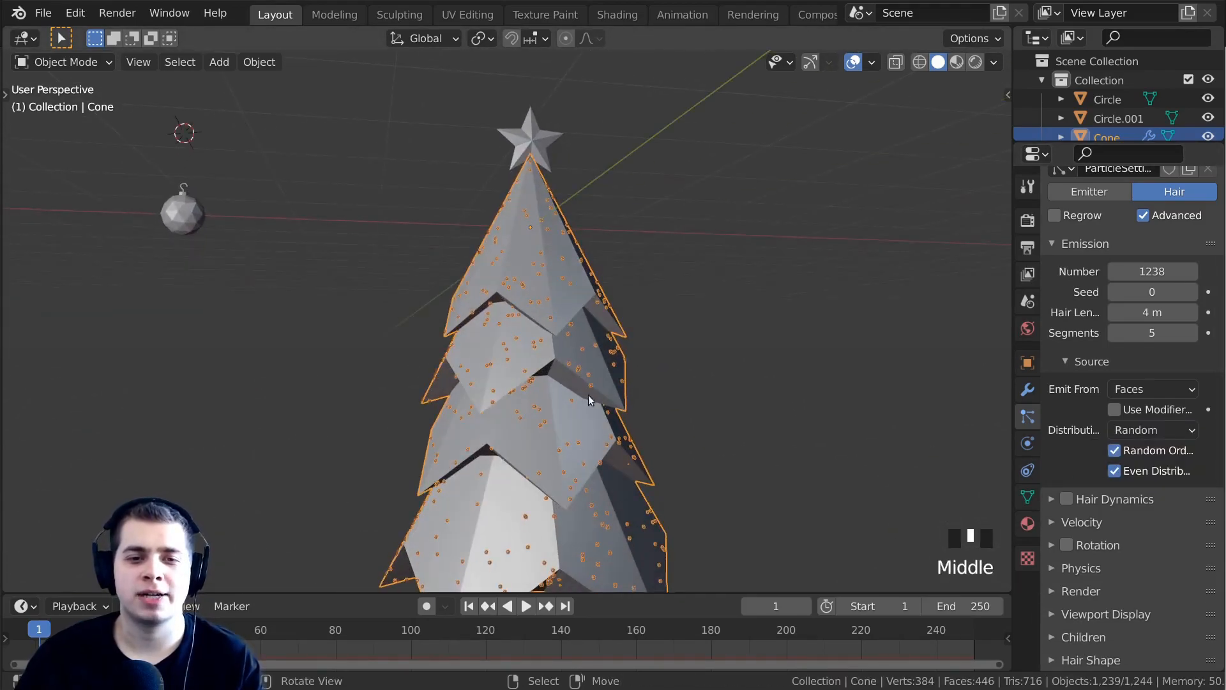
{"action": "key", "text": "z"}
{"action": "left_click", "coordinate": [642, 263]}
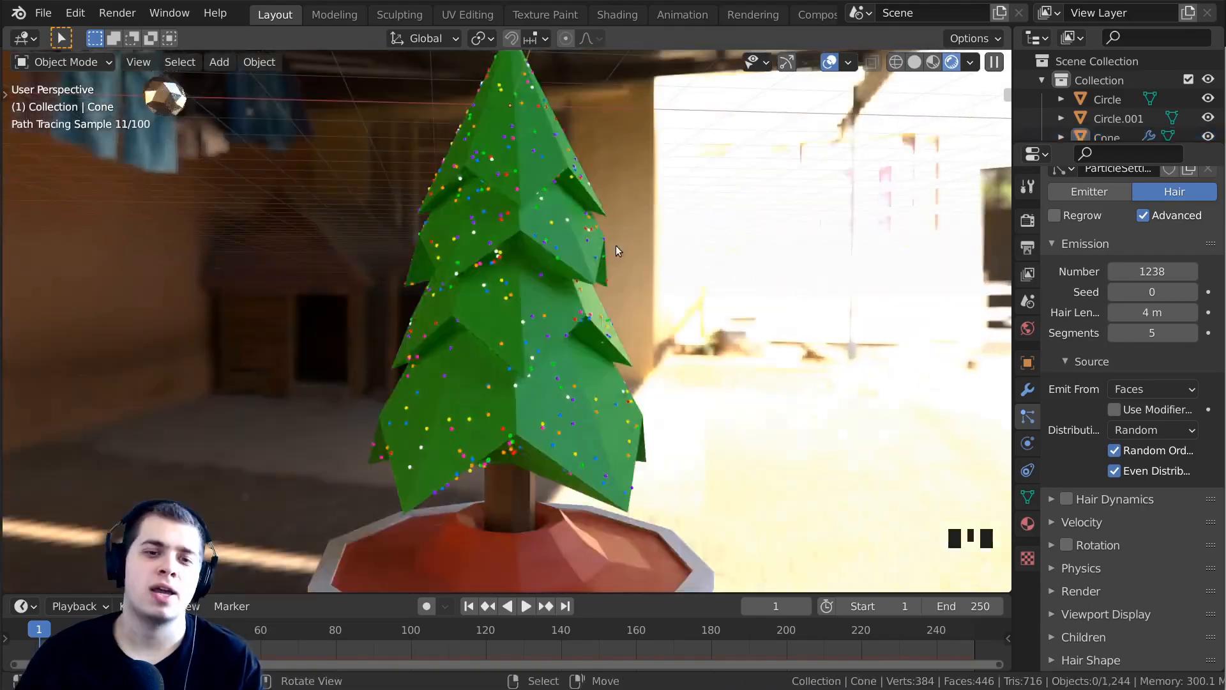
{"action": "mouse_move", "coordinate": [616, 250]}
{"action": "middle_mouse_down"}
{"action": "mouse_move", "coordinate": [622, 282]}
{"action": "mouse_move", "coordinate": [739, 295]}
{"action": "mouse_move", "coordinate": [635, 302]}
{"action": "middle_mouse_up"}
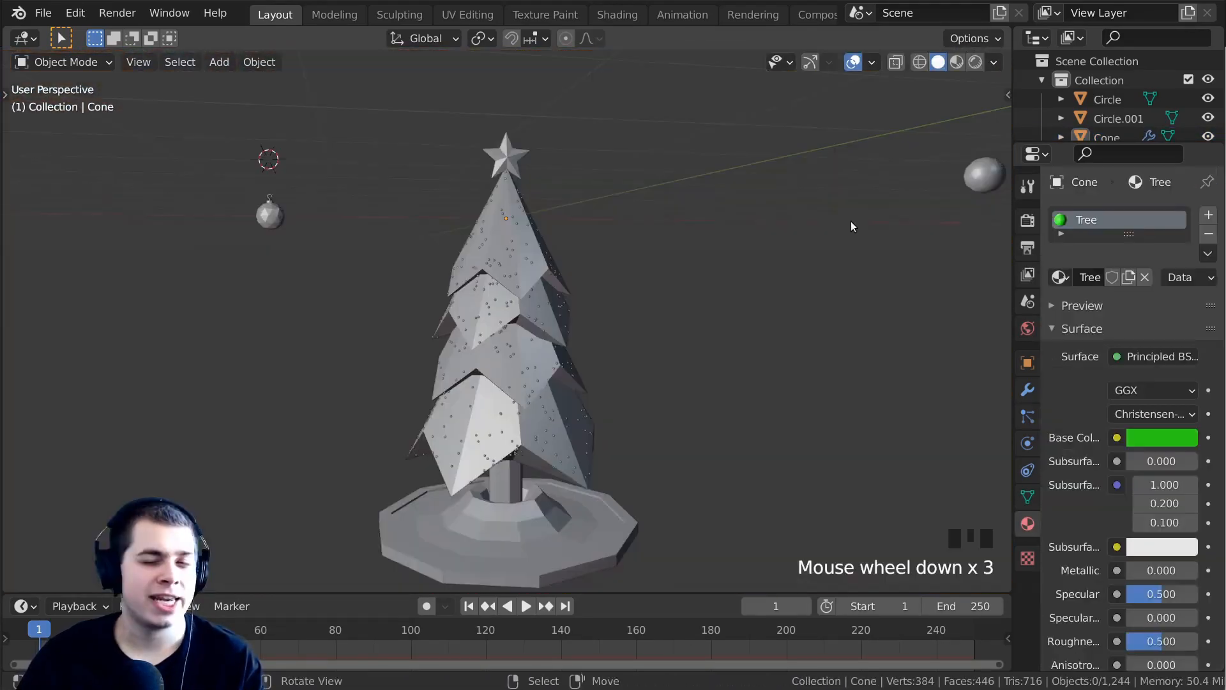
Select the light sphere beside the tree and show its material nodes in the Shading workspace with rendered viewport shading.
{"action": "scroll", "coordinate": [868, 217], "scroll_direction": "down", "scroll_amount": 1}
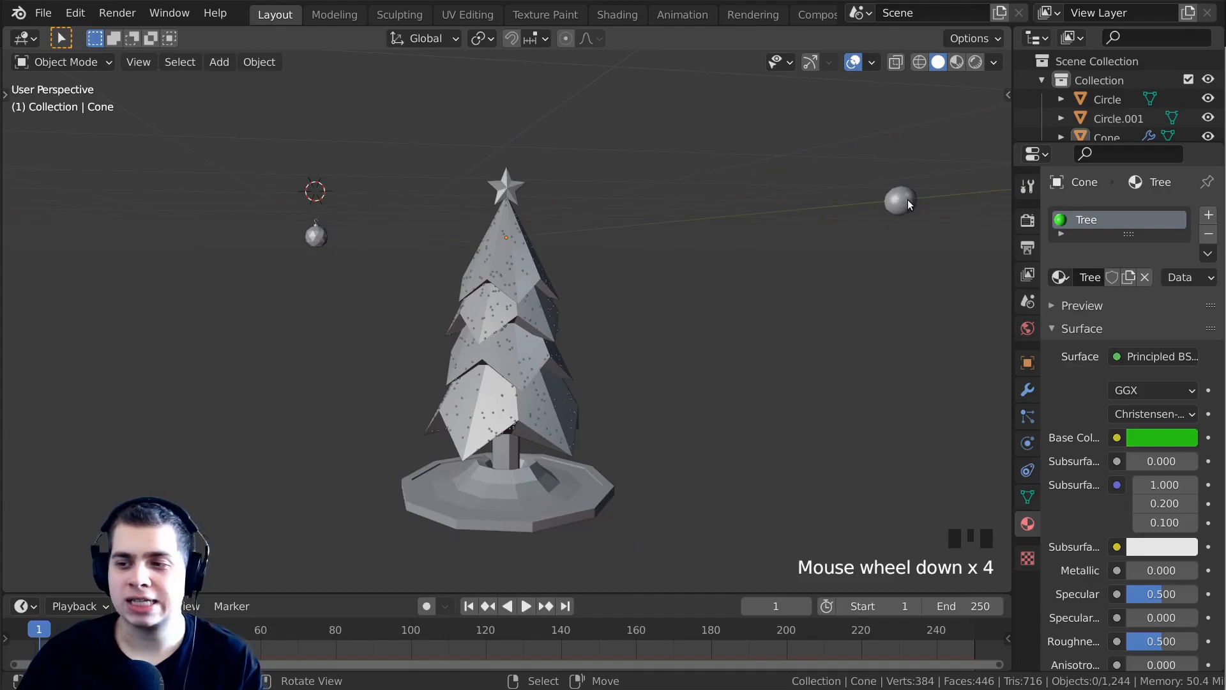
{"action": "right_click", "coordinate": [896, 196]}
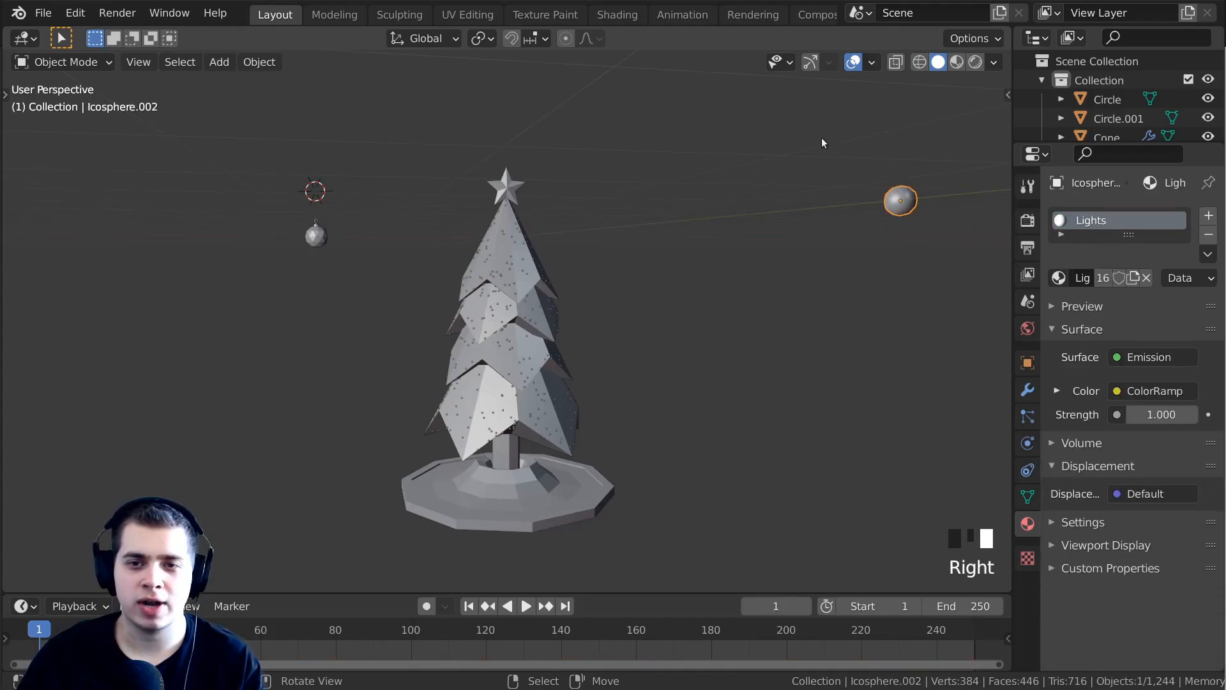
{"action": "left_click", "coordinate": [615, 14]}
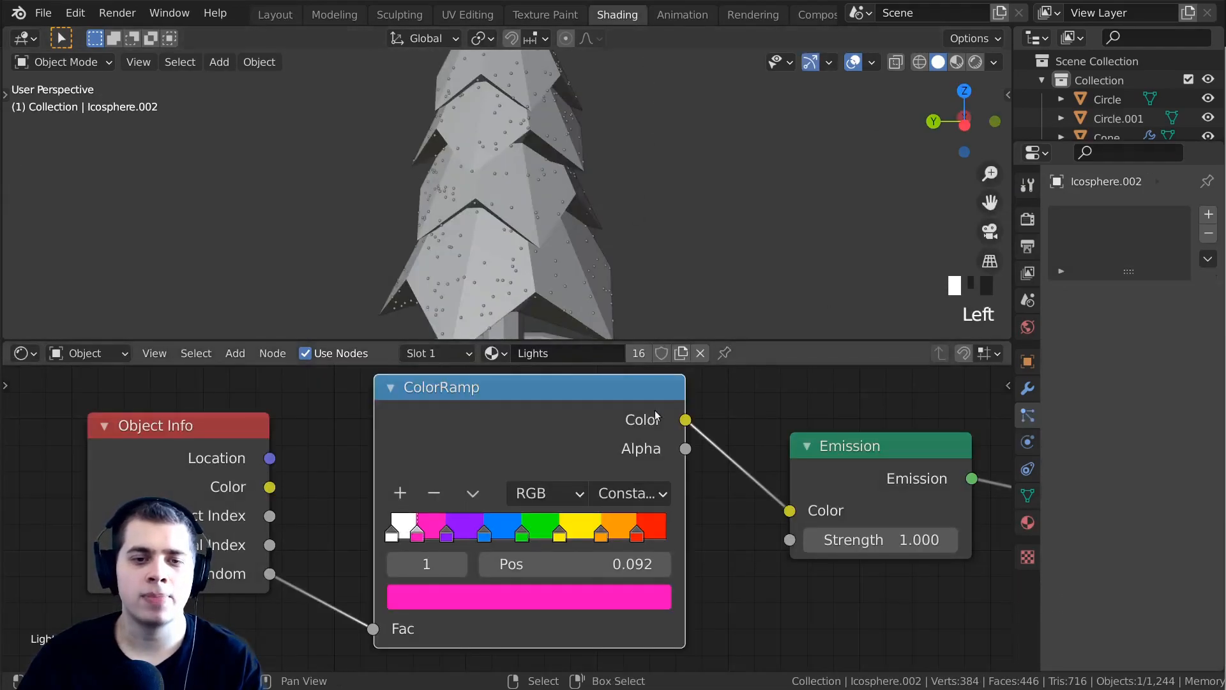
{"action": "scroll", "coordinate": [657, 410], "scroll_direction": "down", "scroll_amount": 3}
{"action": "scroll", "coordinate": [644, 300], "scroll_direction": "down", "scroll_amount": 1}
{"action": "key", "text": "z"}
{"action": "mouse_move", "coordinate": [650, 195]}
{"action": "middle_mouse_down"}
{"action": "mouse_move", "coordinate": [690, 171]}
{"action": "mouse_move", "coordinate": [679, 182]}
{"action": "middle_mouse_up"}
{"action": "mouse_move", "coordinate": [680, 182]}
{"action": "middle_mouse_down", "text": "shift"}
{"action": "mouse_move", "coordinate": [679, 202]}
{"action": "mouse_move", "coordinate": [672, 177]}
{"action": "mouse_move", "coordinate": [735, 210]}
{"action": "middle_mouse_up", "text": "shift"}
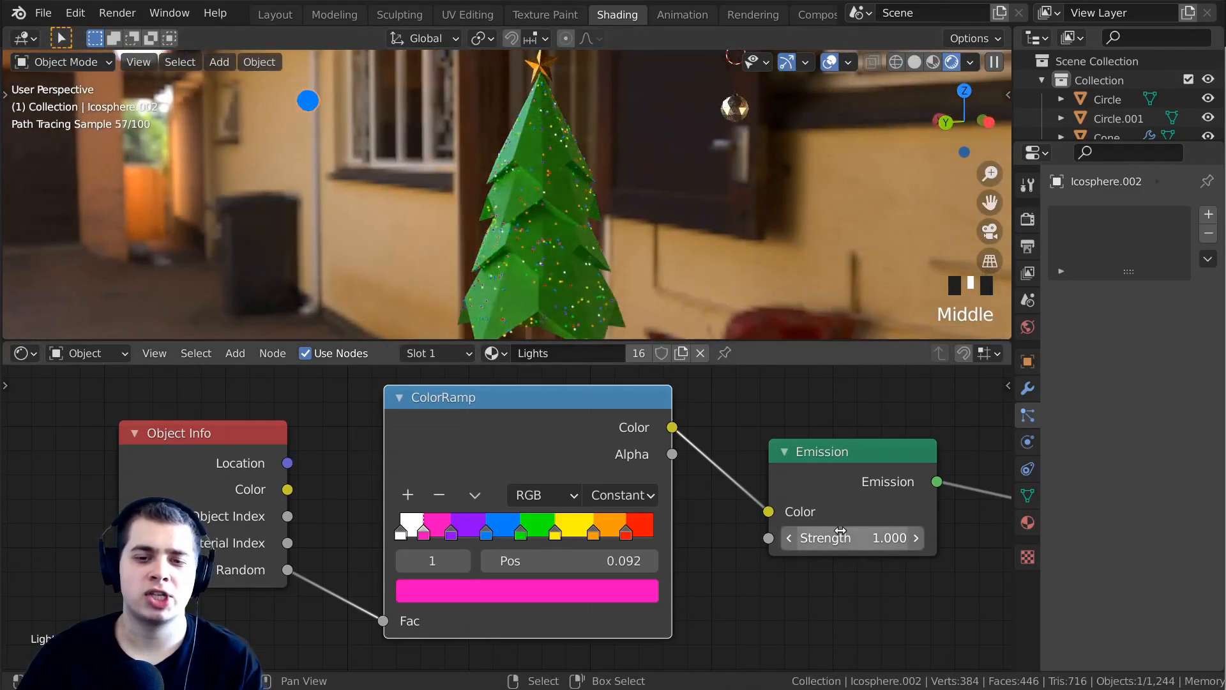
Raise the Emission strength of the Lights material to 22.7.
{"action": "left_click_drag", "start_coordinate": [848, 535], "coordinate": [966, 535]}
{"action": "scroll", "coordinate": [533, 221], "scroll_direction": "up", "scroll_amount": 7}
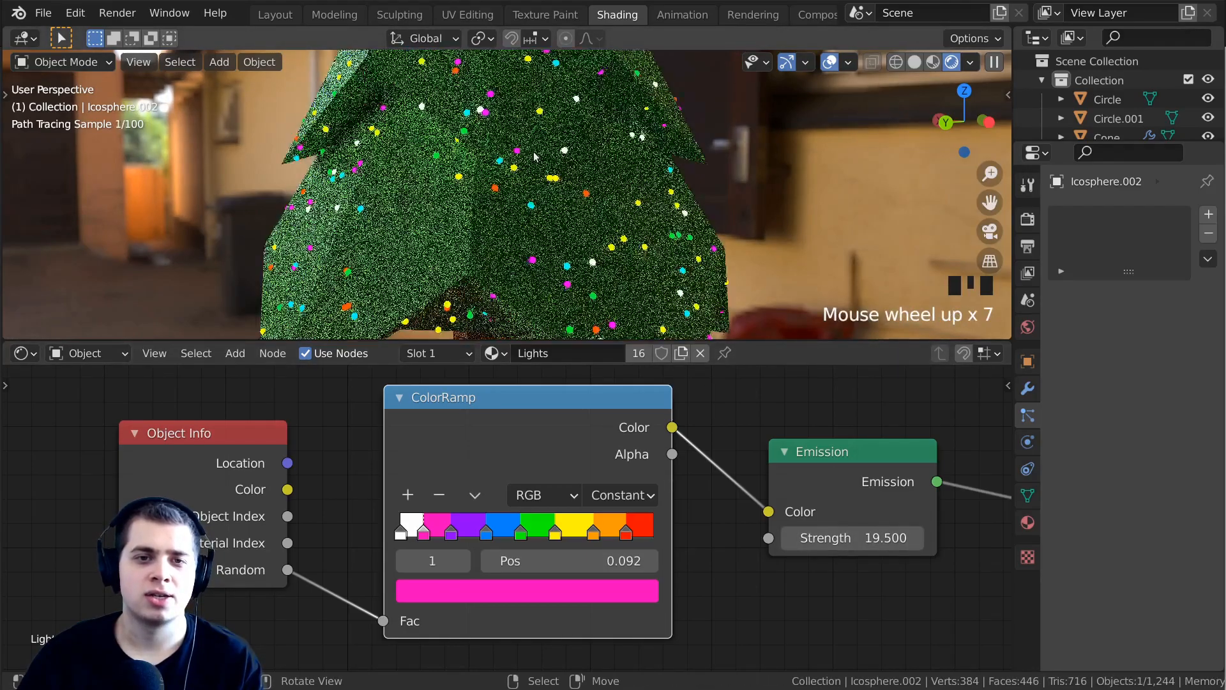
{"action": "left_click_drag", "start_coordinate": [852, 538], "coordinate": [873, 537]}
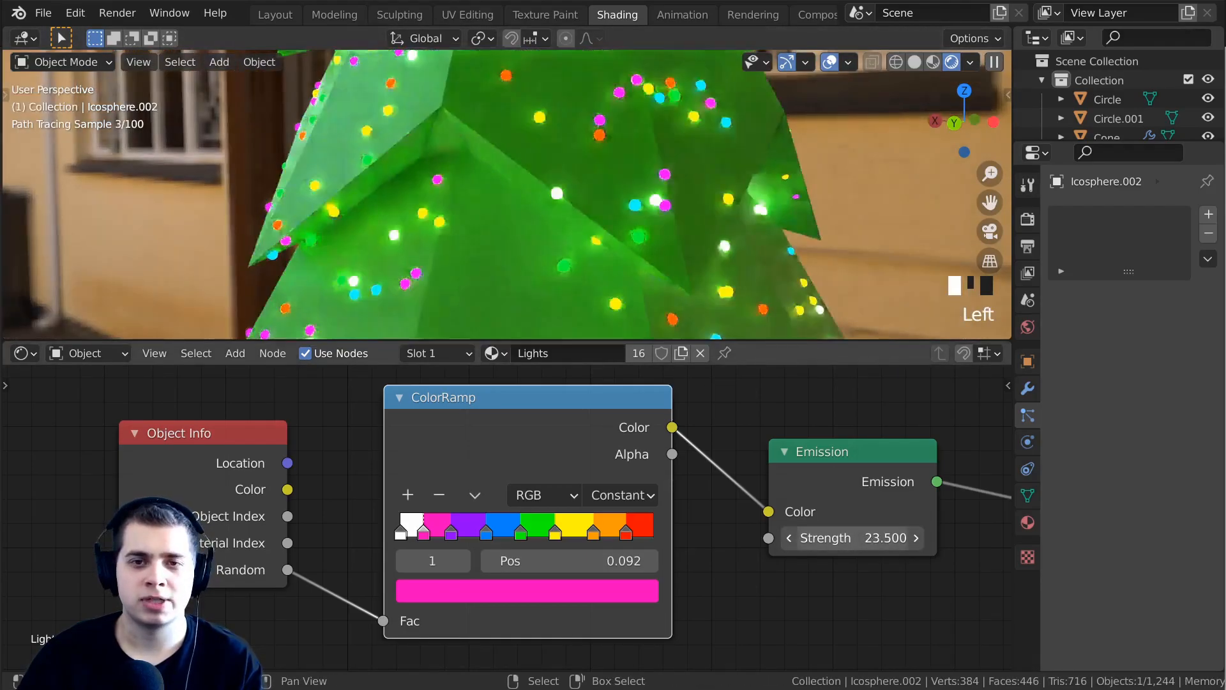
Examine the glow and colors of the lights on the tree from several angles.
{"action": "scroll", "coordinate": [492, 192], "scroll_direction": "down", "scroll_amount": 2}
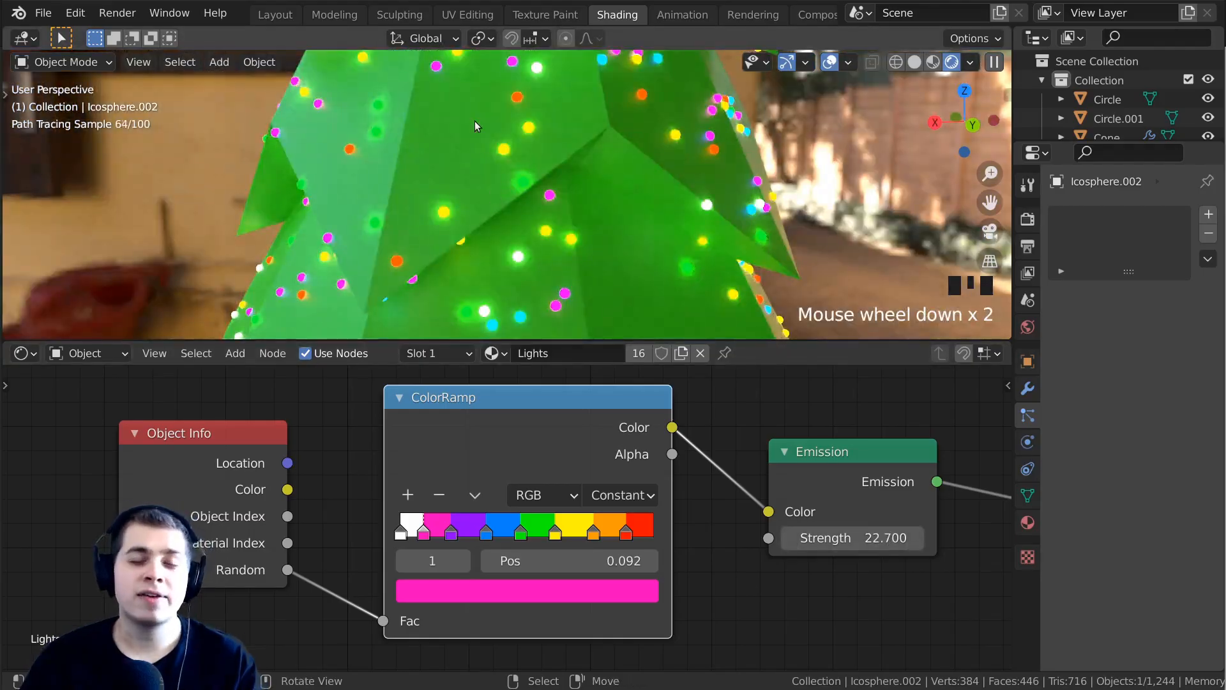
{"action": "middle_click_drag", "start_coordinate": [487, 121], "coordinate": [498, 139], "text": "shift"}
{"action": "scroll", "coordinate": [531, 166], "scroll_direction": "up", "scroll_amount": 1}
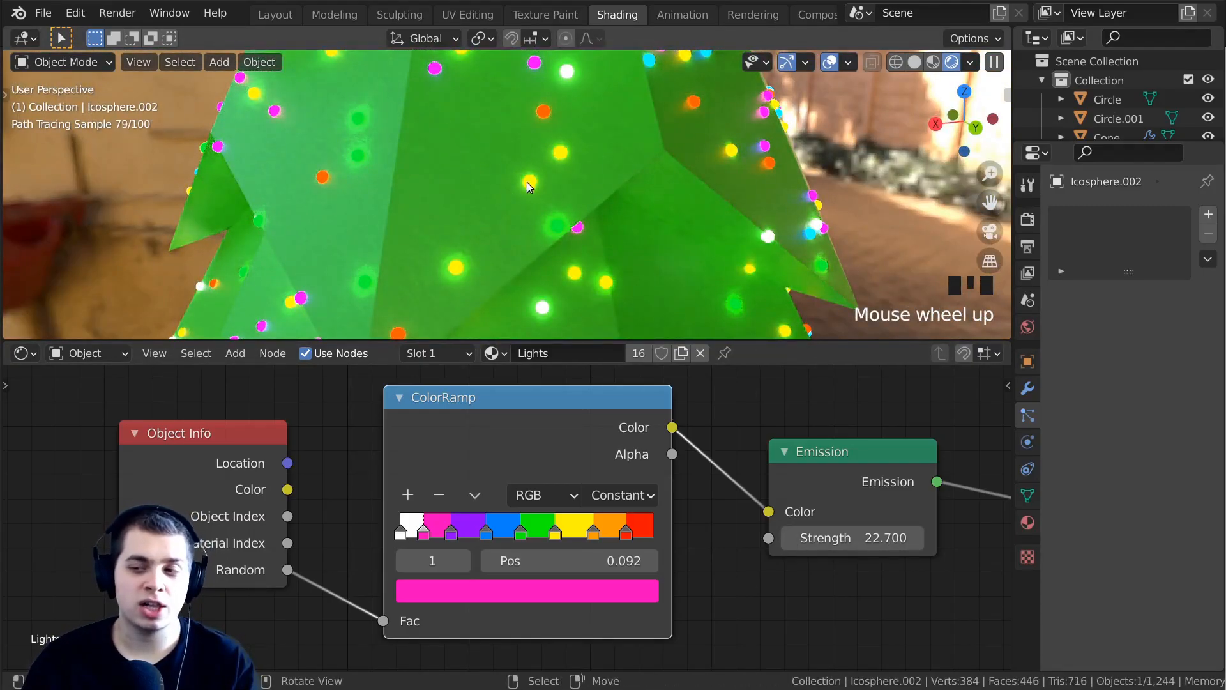
{"action": "middle_click_drag", "start_coordinate": [447, 192], "coordinate": [535, 172]}
{"action": "scroll", "coordinate": [535, 173], "scroll_direction": "down", "scroll_amount": 1}
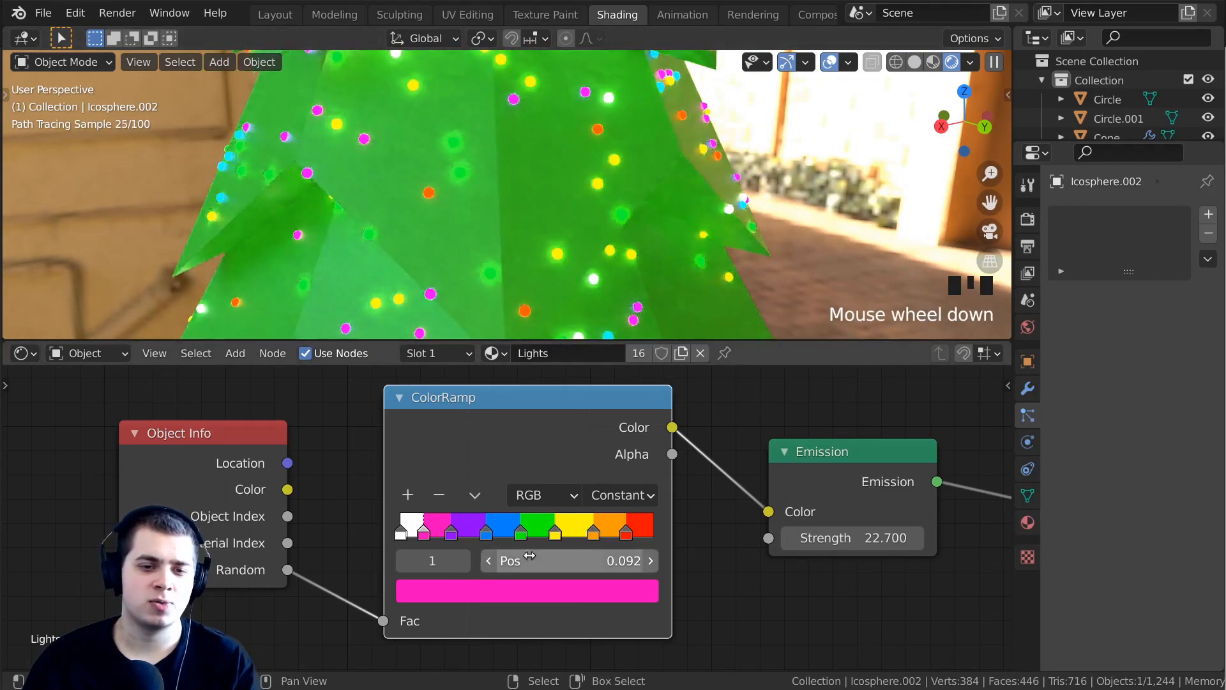
{"action": "scroll", "coordinate": [554, 214], "scroll_direction": "down", "scroll_amount": 2}
{"action": "middle_click_drag", "start_coordinate": [554, 214], "coordinate": [562, 225]}
Insert a Hue/Saturation node between the ColorRamp and Emission nodes of the Lights material.
{"action": "middle_click_drag", "start_coordinate": [647, 436], "coordinate": [534, 432]}
{"action": "scroll", "coordinate": [567, 415], "scroll_direction": "up", "scroll_amount": 1}
{"action": "key", "text": "shift+a"}
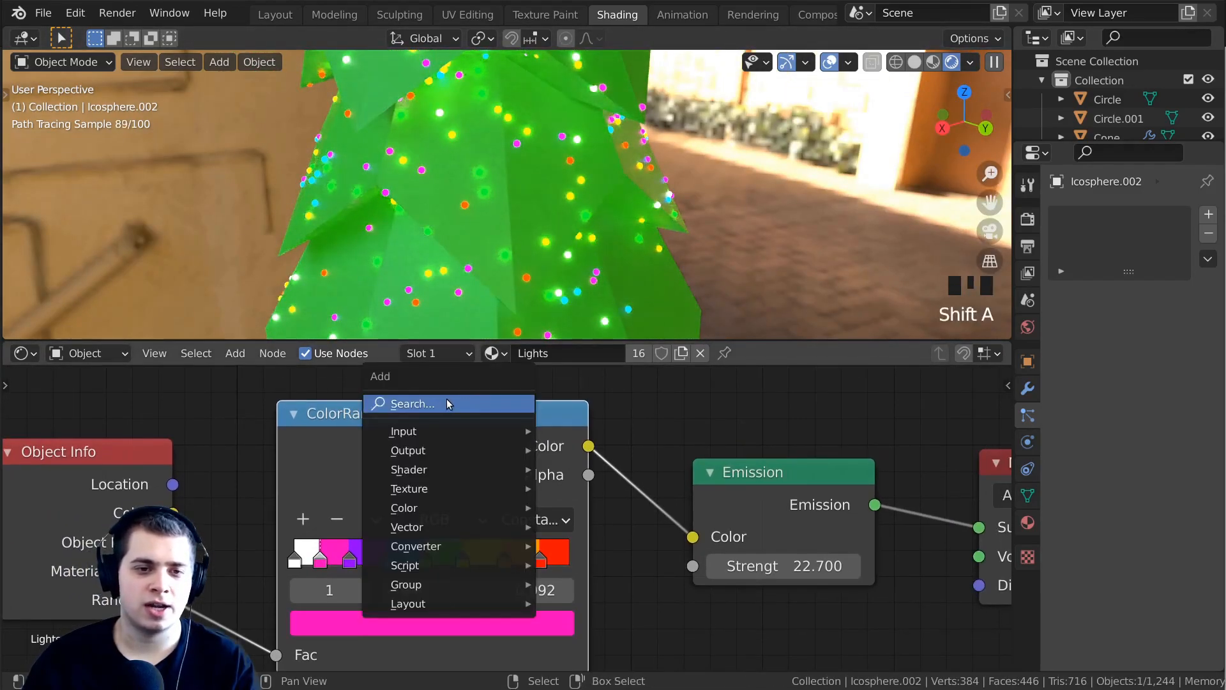
{"action": "left_click", "coordinate": [447, 403]}
{"action": "type", "text": "hu"}
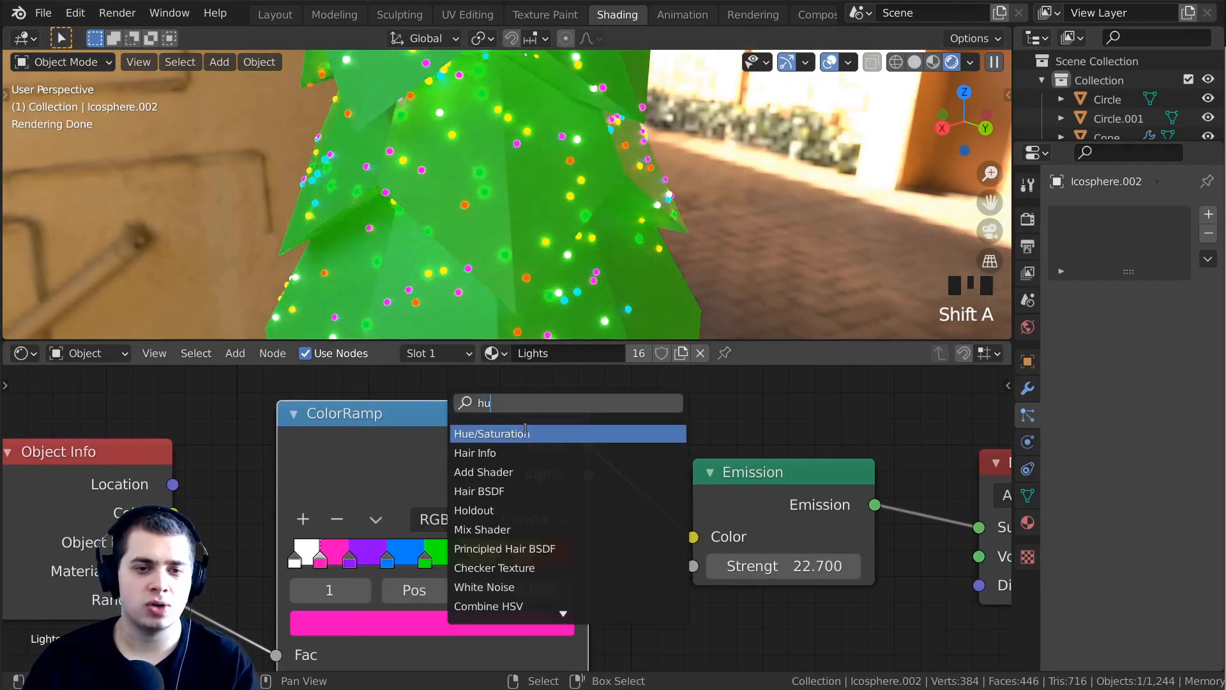
{"action": "left_click", "coordinate": [525, 429]}
{"action": "left_click", "coordinate": [612, 445]}
Set the Hue Saturation Value node's saturation to 0.9 and check the lights on the tree.
{"action": "scroll", "coordinate": [651, 471], "scroll_direction": "up", "scroll_amount": 1}
{"action": "middle_click_drag", "start_coordinate": [655, 473], "coordinate": [620, 472]}
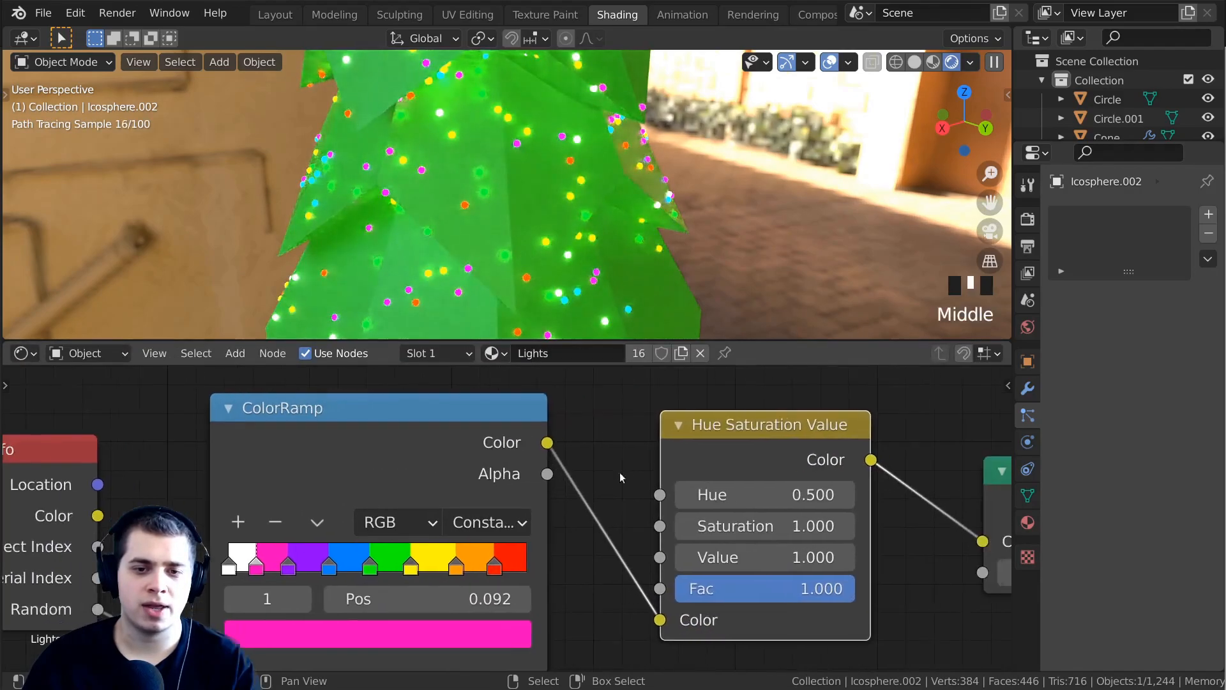
{"action": "left_click", "coordinate": [690, 529]}
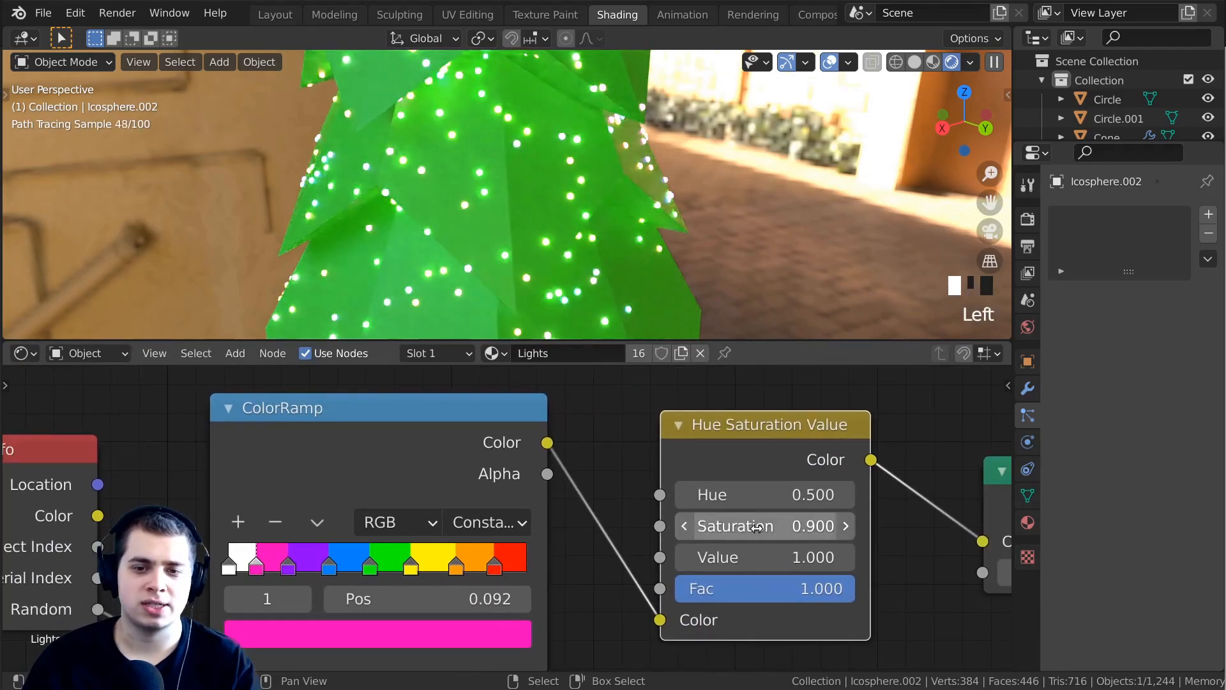
{"action": "left_click", "coordinate": [756, 529]}
{"action": "key", "text": "Return"}
{"action": "scroll", "coordinate": [528, 173], "scroll_direction": "down", "scroll_amount": 4}
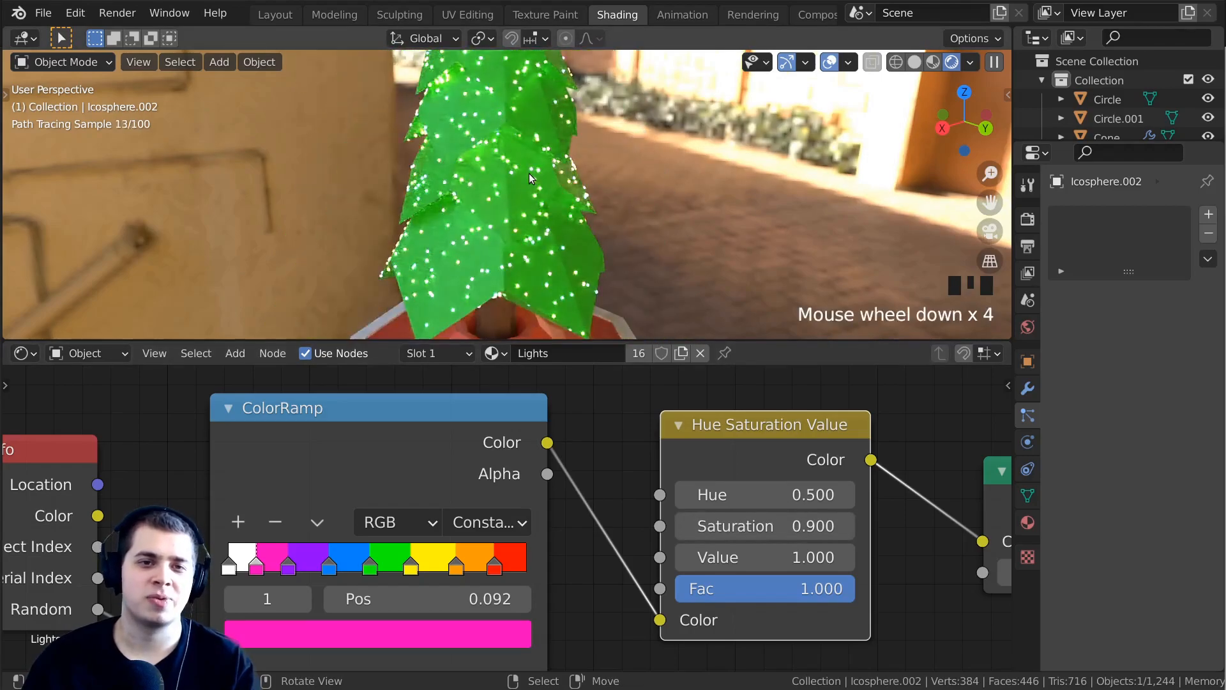
{"action": "middle_click_drag", "start_coordinate": [531, 173], "coordinate": [455, 171]}
Set the Hue Saturation Value node's saturation to 0.99 and look at the lights up close.
{"action": "scroll", "coordinate": [530, 511], "scroll_direction": "up", "scroll_amount": 2}
{"action": "left_click", "coordinate": [530, 511]}
{"action": "type", "text": "0.99"}
{"action": "left_click", "coordinate": [384, 506]}
{"action": "double_click", "coordinate": [457, 517]}
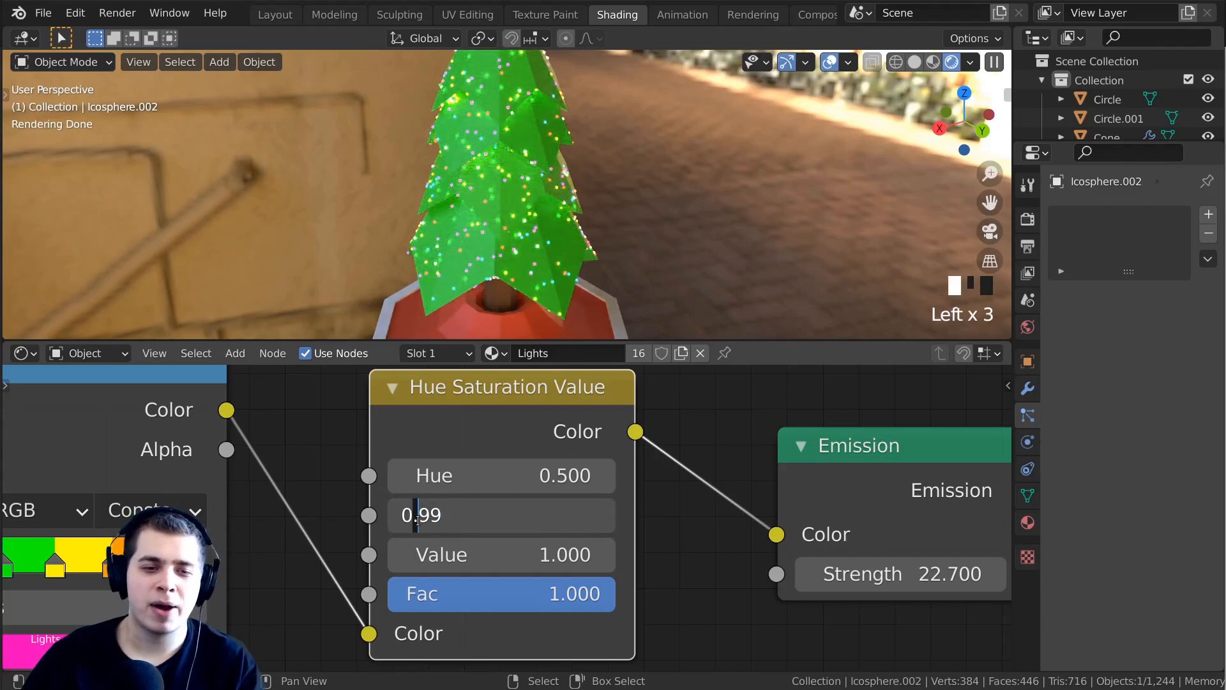
{"action": "key", "text": "Return"}
{"action": "scroll", "coordinate": [602, 240], "scroll_direction": "up", "scroll_amount": 1}
{"action": "middle_click_drag", "start_coordinate": [601, 240], "coordinate": [595, 226]}
{"action": "scroll", "coordinate": [595, 226], "scroll_direction": "up", "scroll_amount": 3}
Set the Hue Saturation Value node's saturation to 0.98 and check the light colors on the tree.
{"action": "left_click", "coordinate": [482, 519]}
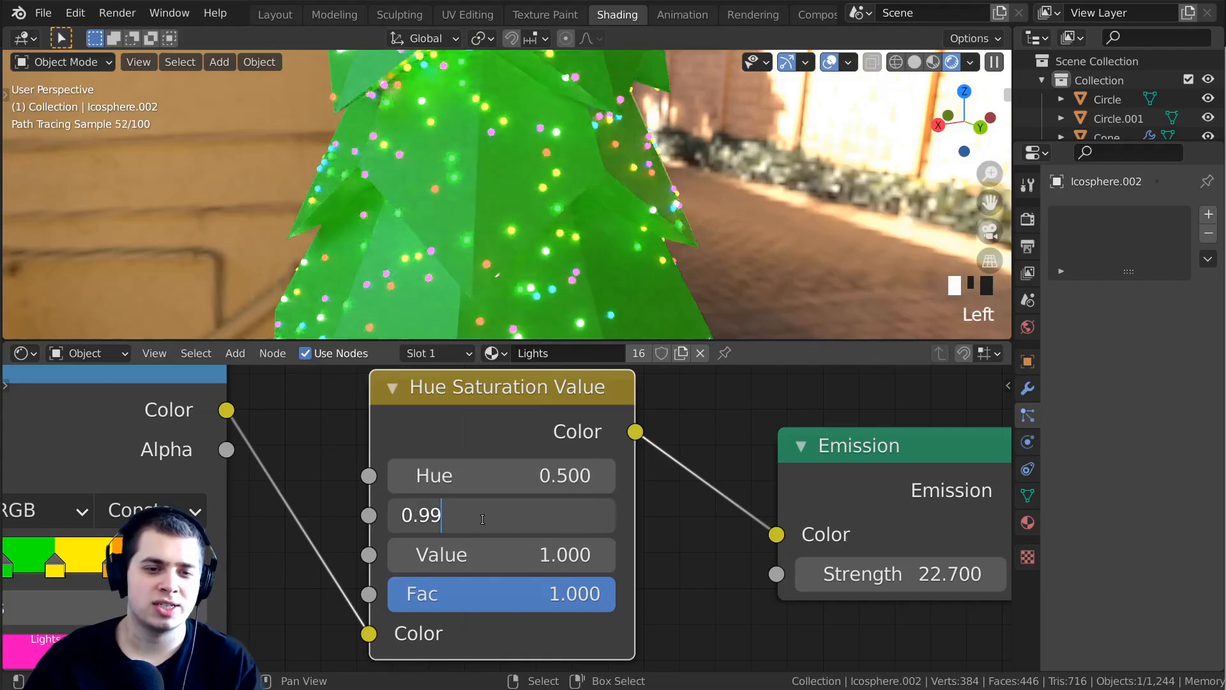
{"action": "key", "text": "BackSpace"}
{"action": "type", "text": "8"}
{"action": "key", "text": "Return"}
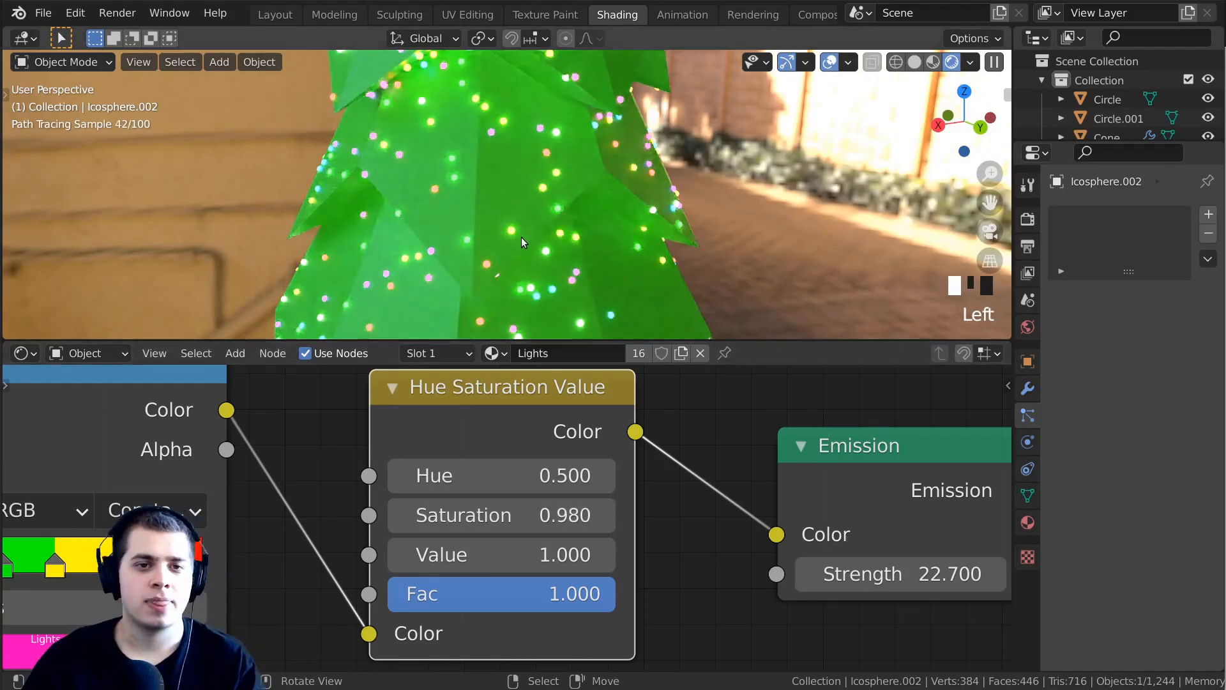
{"action": "scroll", "coordinate": [521, 236], "scroll_direction": "down", "scroll_amount": 2}
{"action": "scroll", "coordinate": [538, 244], "scroll_direction": "up", "scroll_amount": 1}
{"action": "scroll", "coordinate": [540, 244], "scroll_direction": "up", "scroll_amount": 2}
{"action": "middle_click_drag", "start_coordinate": [543, 244], "coordinate": [626, 268], "text": "shift"}
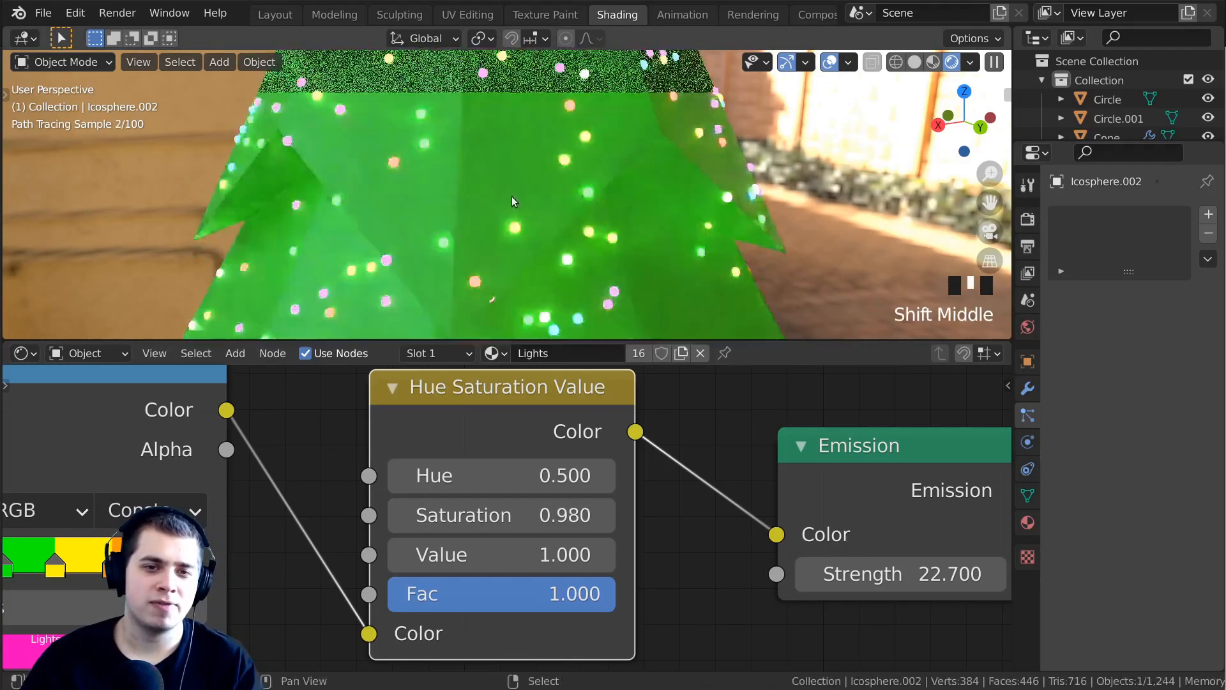
Check the colored lights on the tree up close and save the file.
{"action": "scroll", "coordinate": [627, 270], "scroll_direction": "up", "scroll_amount": 2}
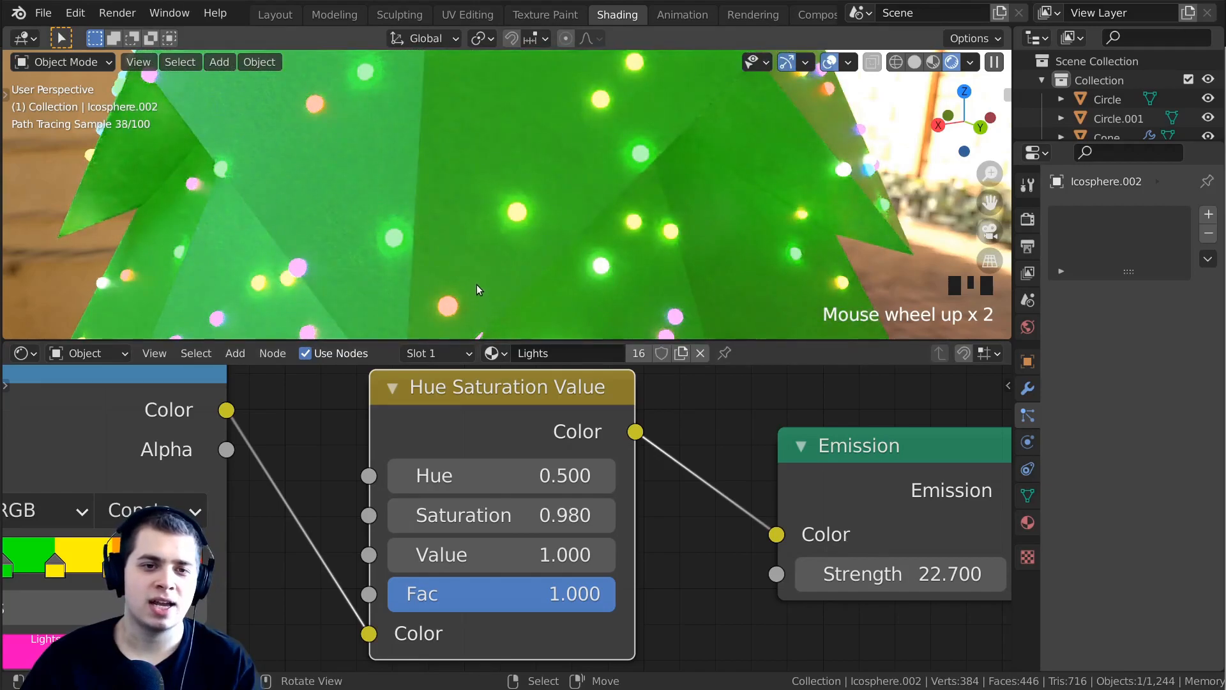
{"action": "middle_click_drag", "start_coordinate": [477, 289], "coordinate": [419, 254]}
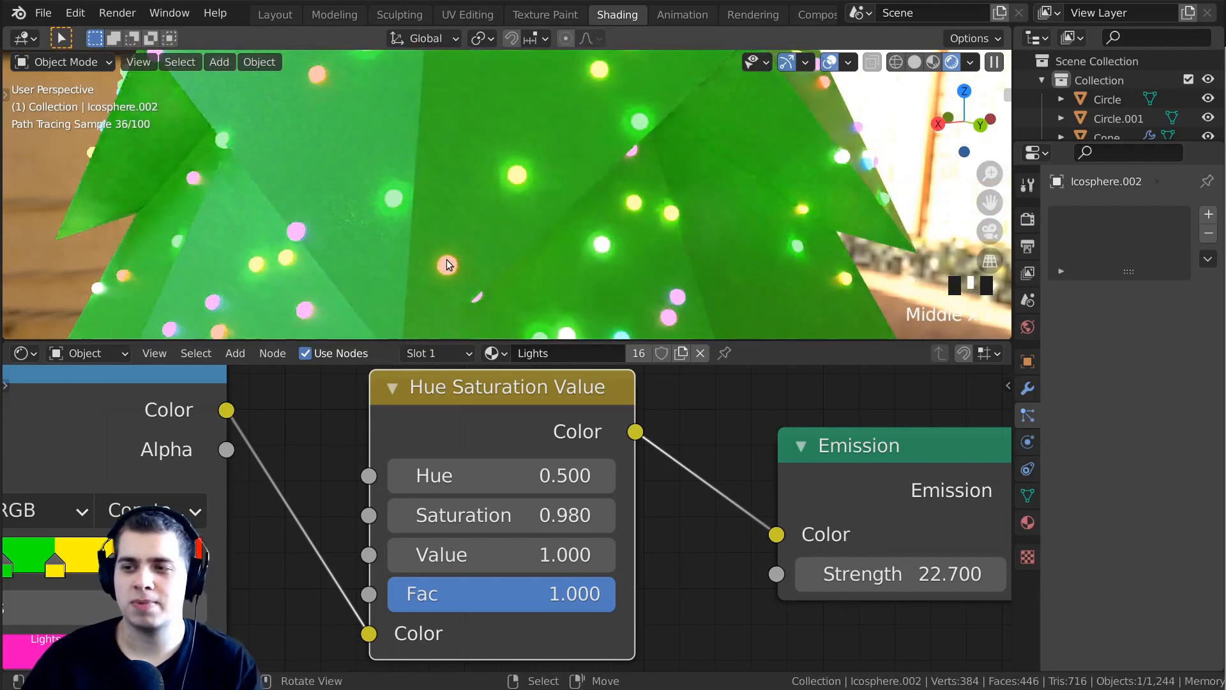
{"action": "scroll", "coordinate": [434, 496], "scroll_direction": "down", "scroll_amount": 2}
{"action": "key", "text": "ctrl+s"}
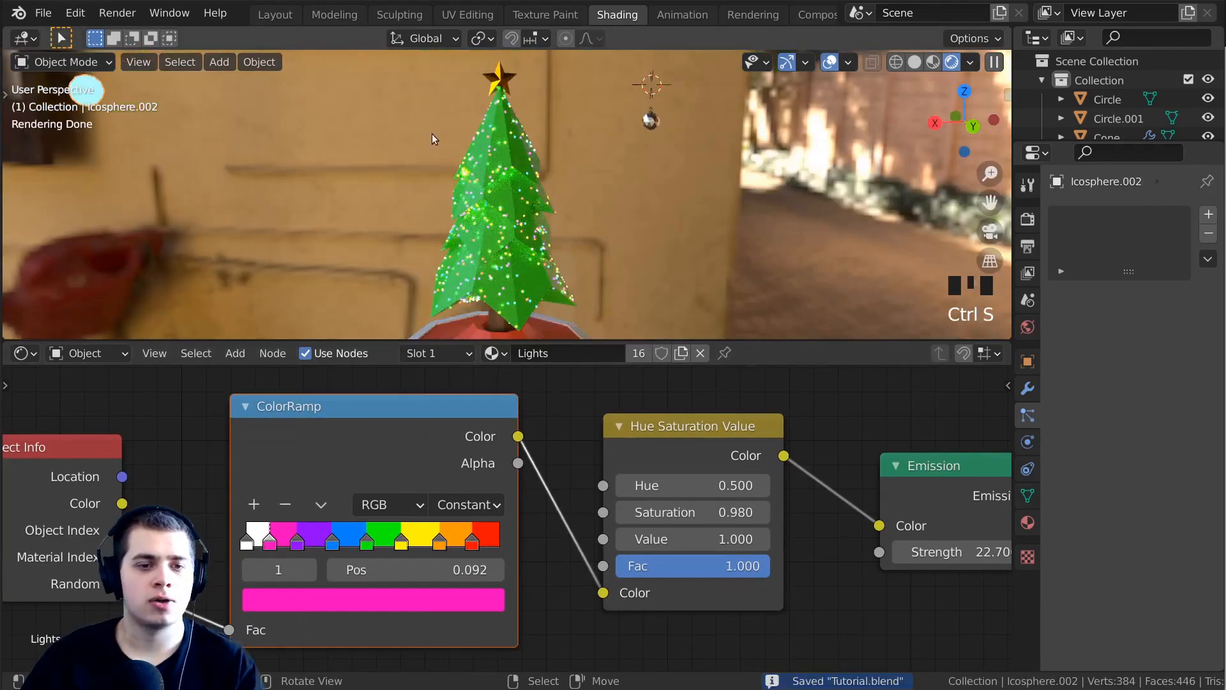
Switch to the Layout workspace and reset the 3D cursor to the world origin.
{"action": "left_click", "coordinate": [262, 15]}
{"action": "mouse_move", "coordinate": [641, 281]}
{"action": "middle_mouse_down", "text": "shift"}
{"action": "mouse_move", "coordinate": [657, 278]}
{"action": "mouse_move", "coordinate": [488, 377]}
{"action": "mouse_move", "coordinate": [534, 313]}
{"action": "middle_mouse_up", "text": "shift"}
{"action": "scroll", "coordinate": [664, 262], "scroll_direction": "up", "scroll_amount": 2}
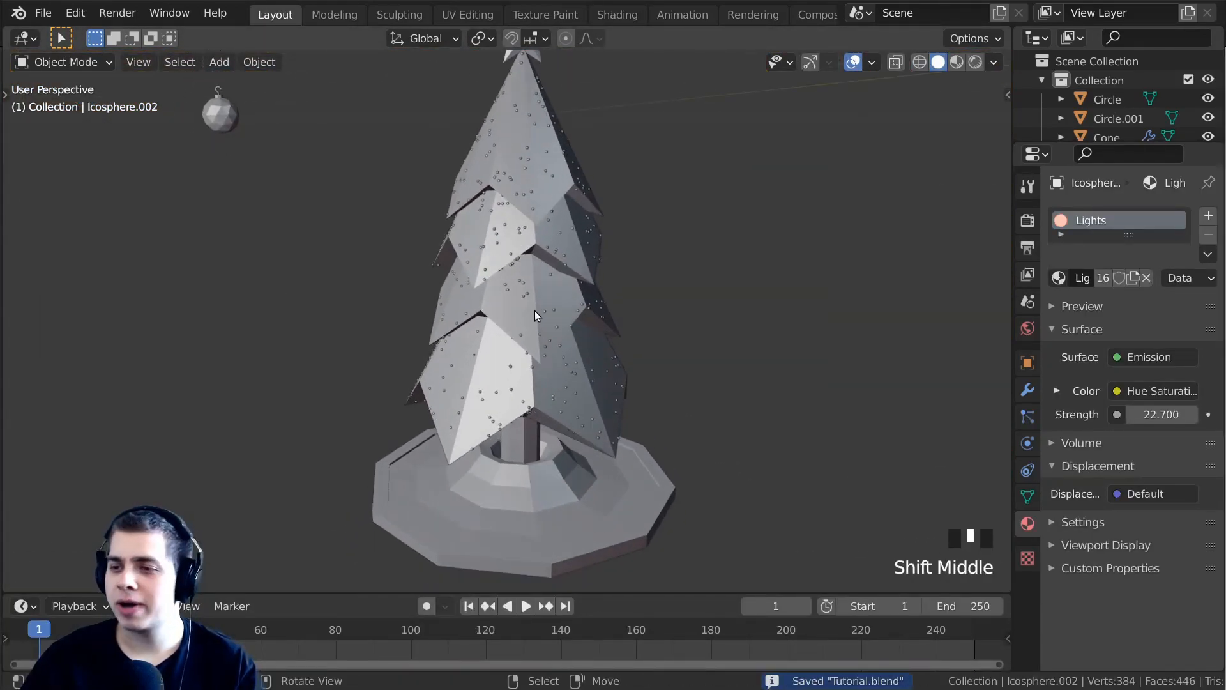
{"action": "middle_click_drag", "start_coordinate": [515, 497], "coordinate": [652, 343], "text": "shift"}
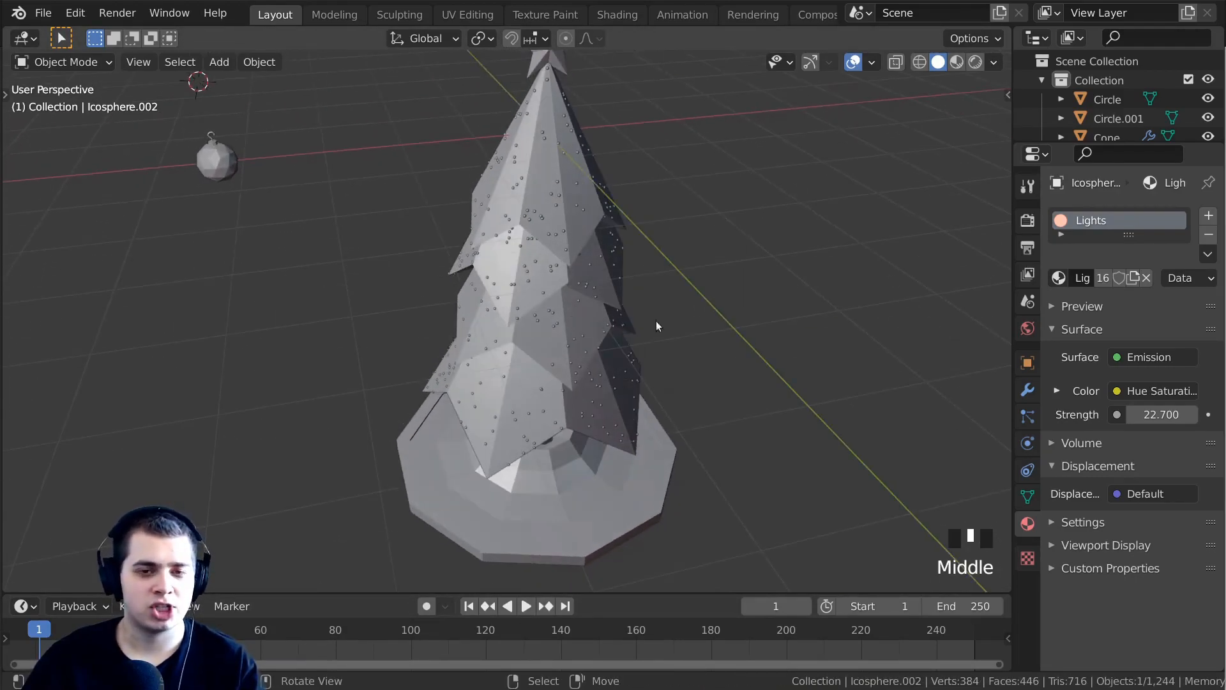
{"action": "key", "text": "shift+c"}
{"action": "scroll", "coordinate": [418, 294], "scroll_direction": "up", "scroll_amount": 2, "text": "shift"}
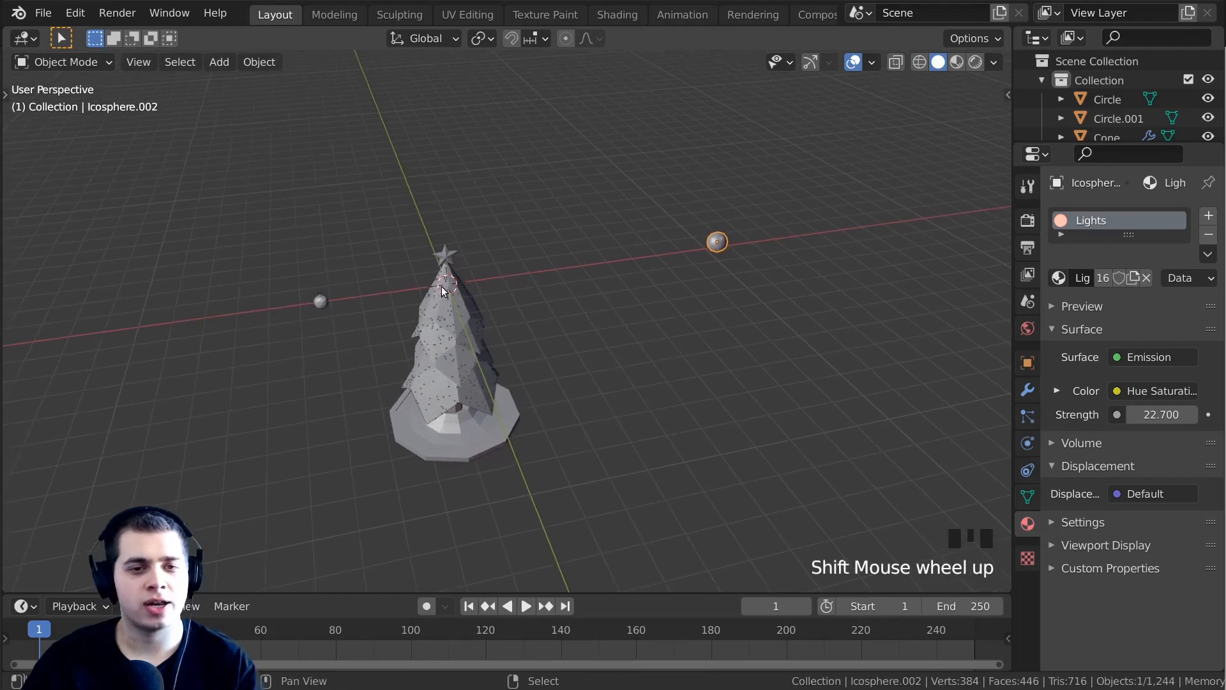
Add a cube and move it along the X axis to the far side of the hanging ornament.
{"action": "middle_click_drag", "start_coordinate": [418, 294], "coordinate": [447, 205]}
{"action": "key", "text": "shift+a"}
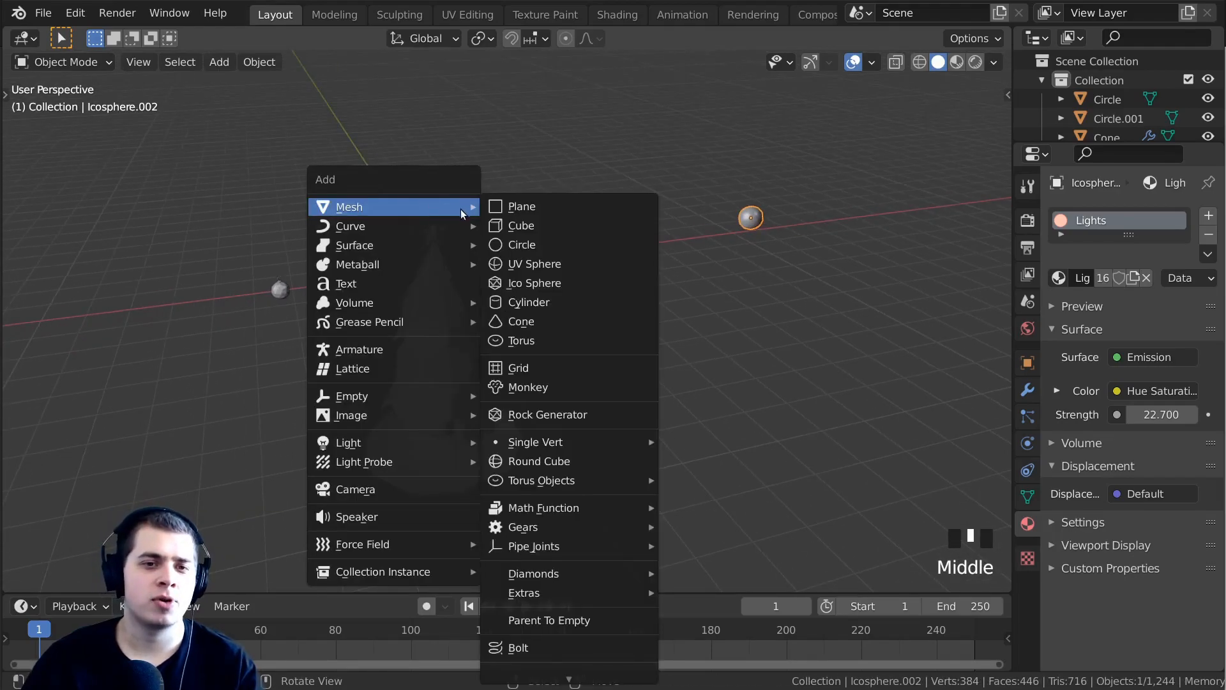
{"action": "left_click", "coordinate": [508, 226]}
{"action": "middle_click_drag", "start_coordinate": [480, 262], "coordinate": [614, 236]}
{"action": "key", "text": "g"}
{"action": "key", "text": "x"}
{"action": "left_click", "coordinate": [381, 251]}
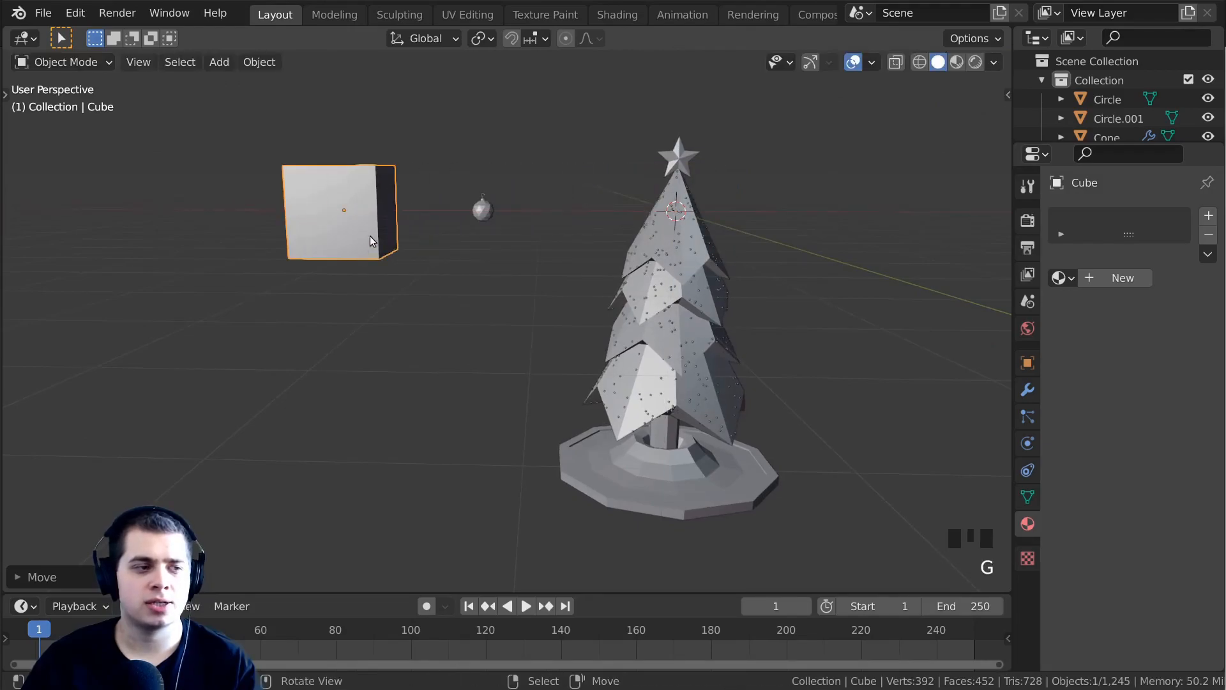
Put the new cube into Edit Mode and switch to vertex selection with all of its geometry selected.
{"action": "scroll", "coordinate": [535, 207], "scroll_direction": "up", "scroll_amount": 2}
{"action": "middle_click_drag", "start_coordinate": [534, 207], "coordinate": [590, 286], "text": "shift"}
{"action": "scroll", "coordinate": [589, 274], "scroll_direction": "up", "scroll_amount": 1}
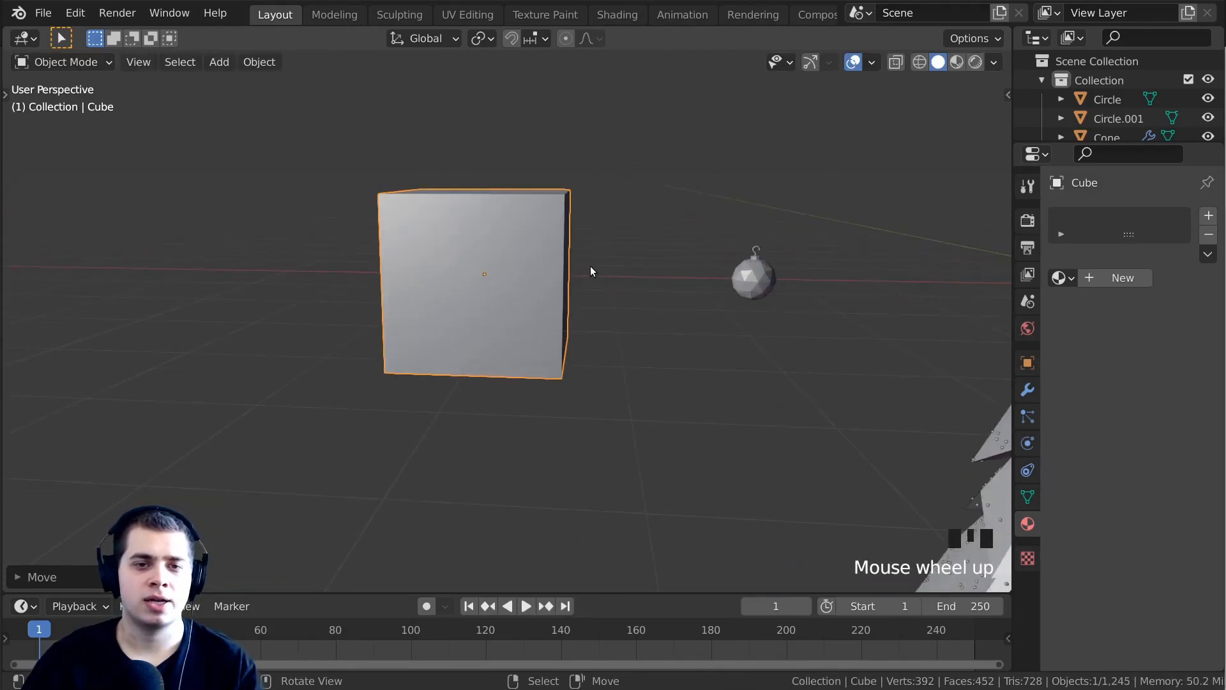
{"action": "key", "text": "Tab"}
{"action": "middle_click_drag", "start_coordinate": [584, 234], "coordinate": [575, 309], "text": "shift"}
{"action": "key", "text": "Tab"}
{"action": "key", "text": "Tab"}
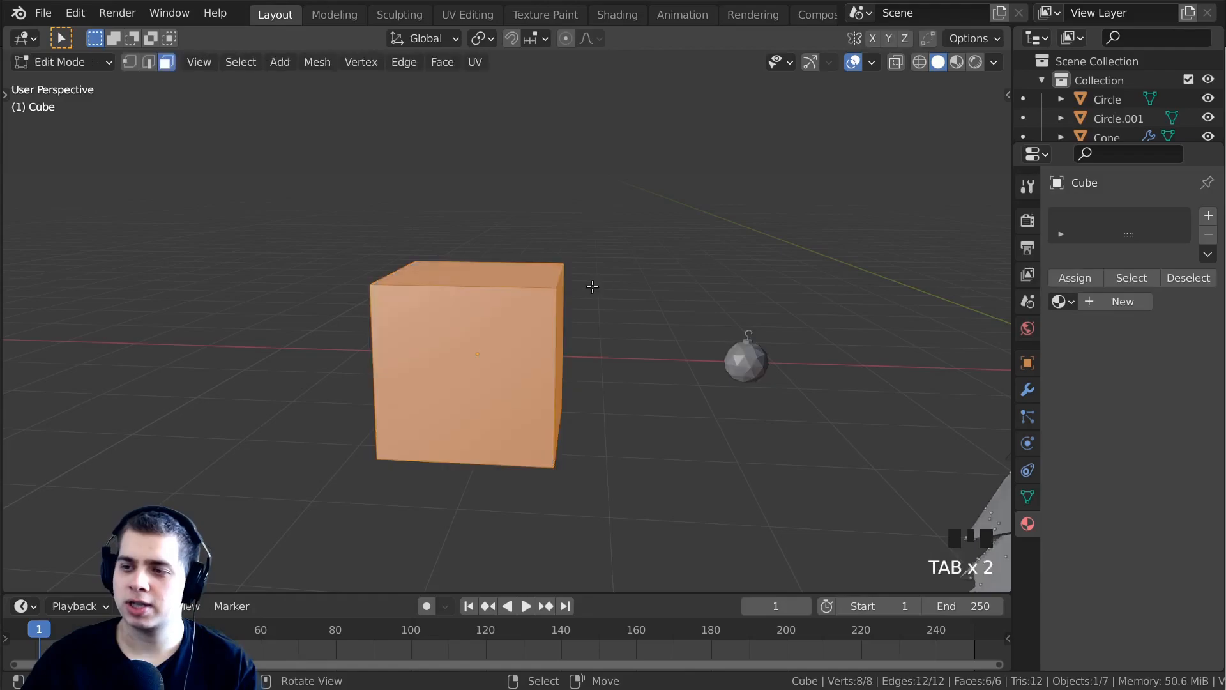
{"action": "left_click", "coordinate": [129, 62]}
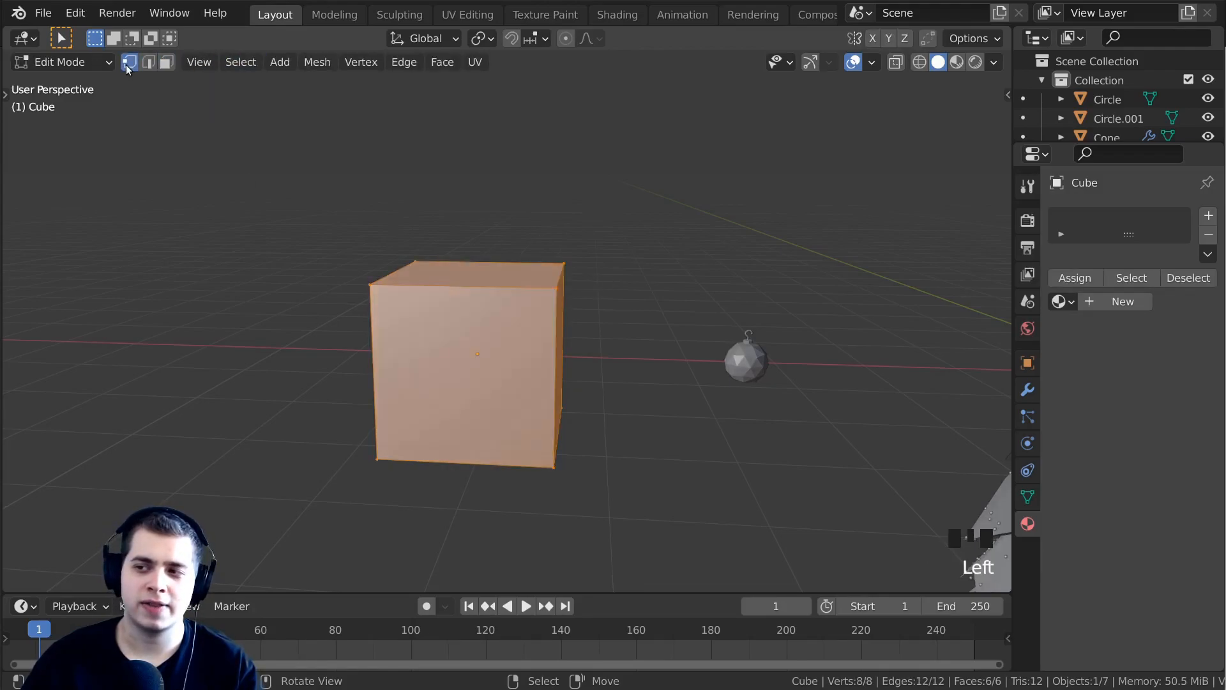
Bevel all edges of the cube with one segment about 0.077 m wide.
{"action": "middle_click_drag", "start_coordinate": [472, 237], "coordinate": [534, 246]}
{"action": "scroll", "coordinate": [659, 227], "scroll_direction": "up", "scroll_amount": 2}
{"action": "middle_click_drag", "start_coordinate": [659, 227], "coordinate": [705, 227]}
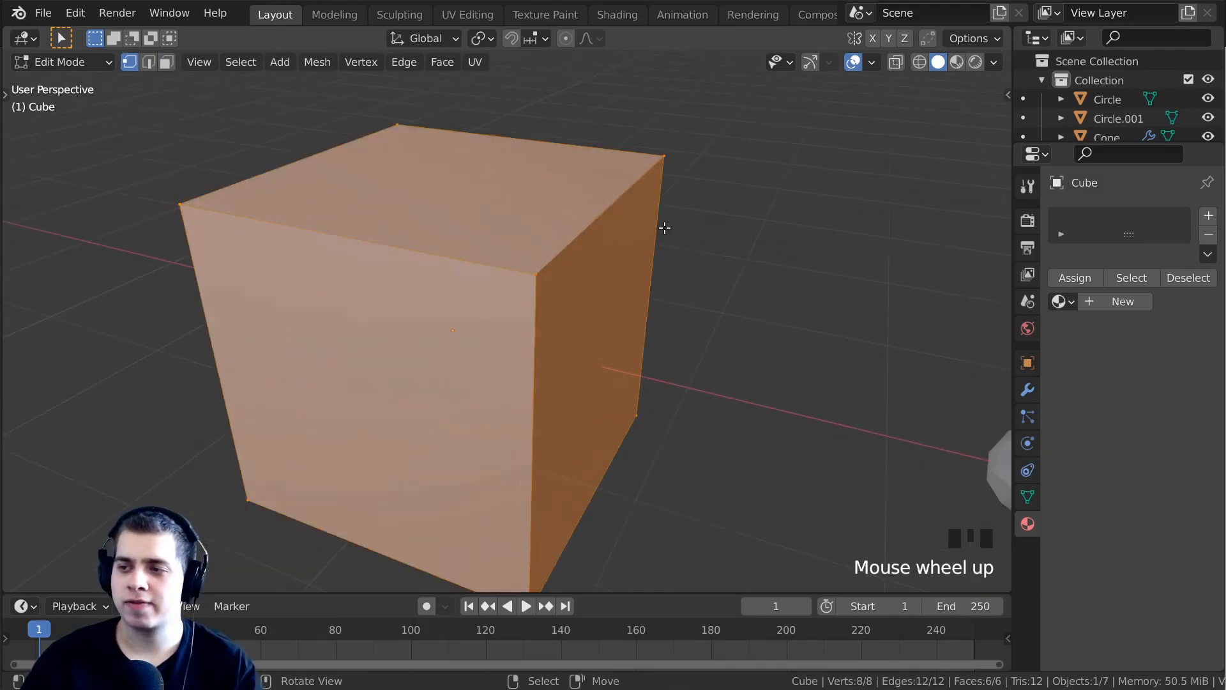
{"action": "key", "text": "ctrl+b"}
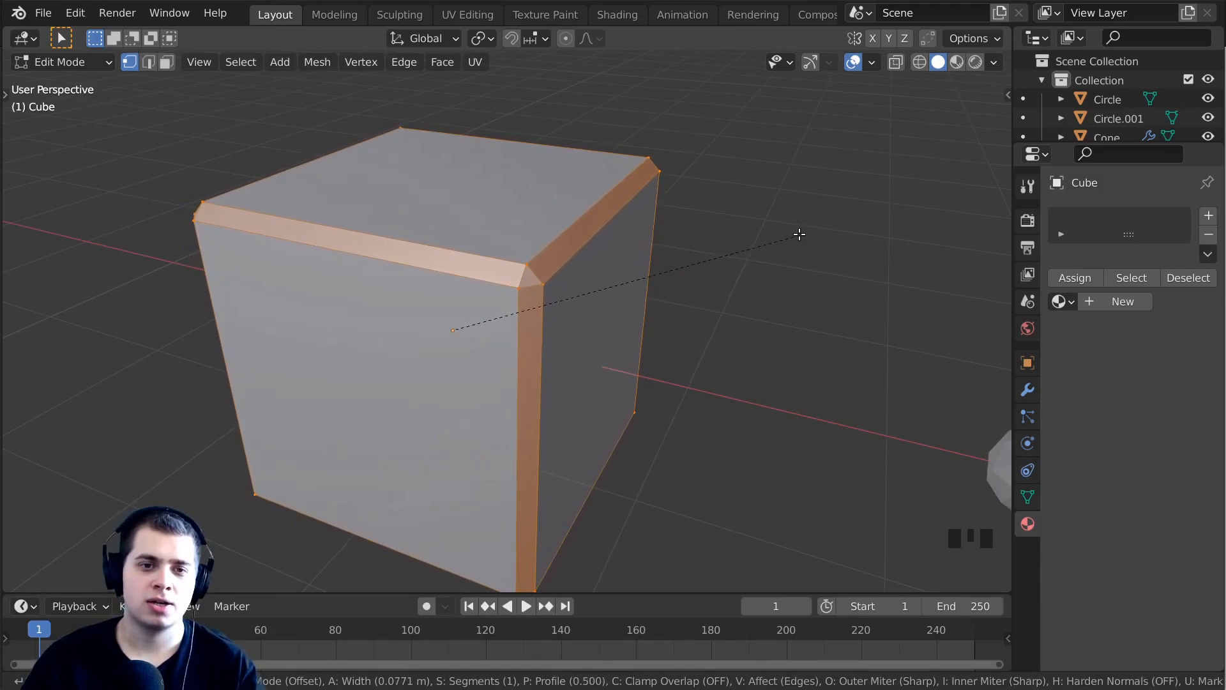
{"action": "left_click", "coordinate": [802, 234]}
Add a horizontal loop cut around the cube and slide it up to roughly a quarter of the height below the top.
{"action": "scroll", "coordinate": [802, 235], "scroll_direction": "down", "scroll_amount": 5}
{"action": "middle_click_drag", "start_coordinate": [696, 307], "coordinate": [586, 302], "text": "shift"}
{"action": "scroll", "coordinate": [595, 276], "scroll_direction": "up", "scroll_amount": 2}
{"action": "scroll", "coordinate": [608, 290], "scroll_direction": "down", "scroll_amount": 3}
{"action": "scroll", "coordinate": [587, 301], "scroll_direction": "up", "scroll_amount": 2}
{"action": "mouse_move", "coordinate": [575, 356]}
{"action": "middle_mouse_down"}
{"action": "mouse_move", "coordinate": [594, 342]}
{"action": "mouse_move", "coordinate": [580, 350]}
{"action": "middle_mouse_up"}
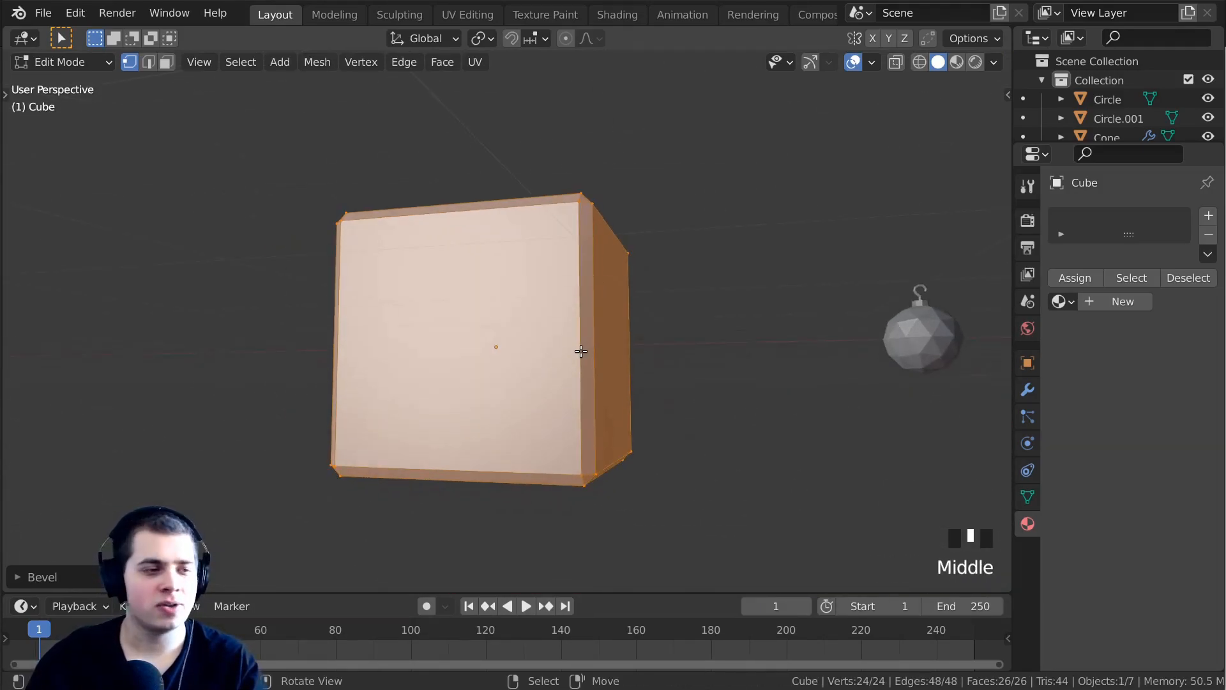
{"action": "key", "text": "ctrl+r"}
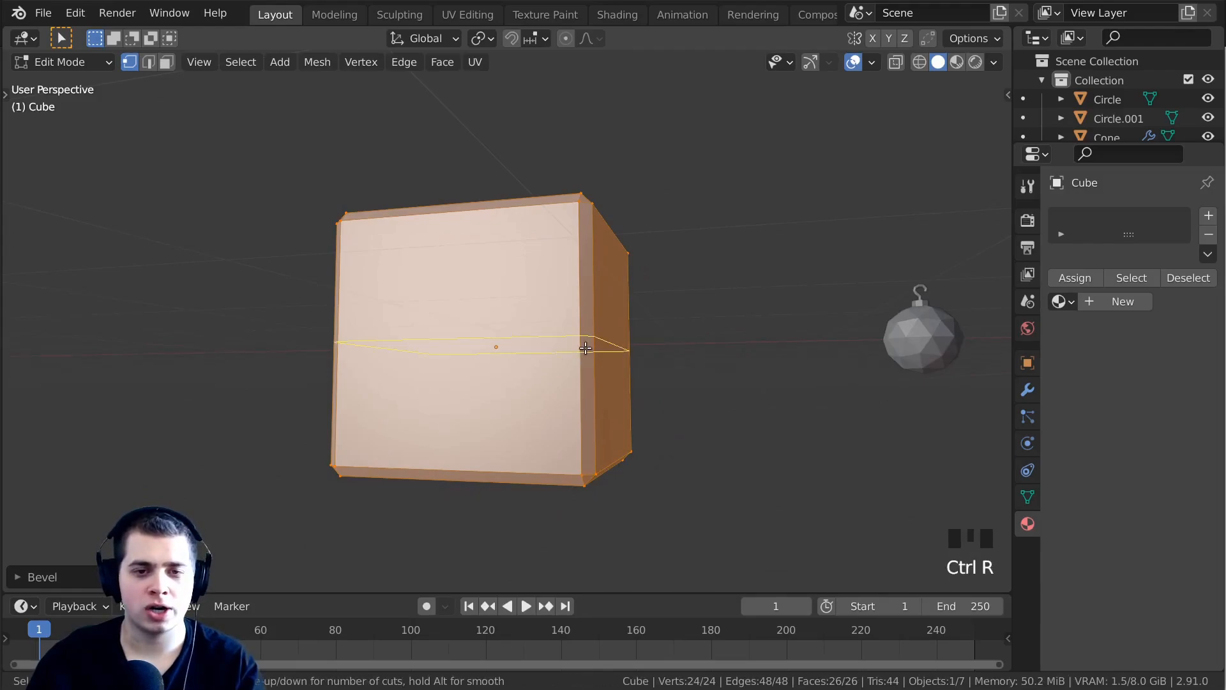
{"action": "left_click", "coordinate": [603, 356]}
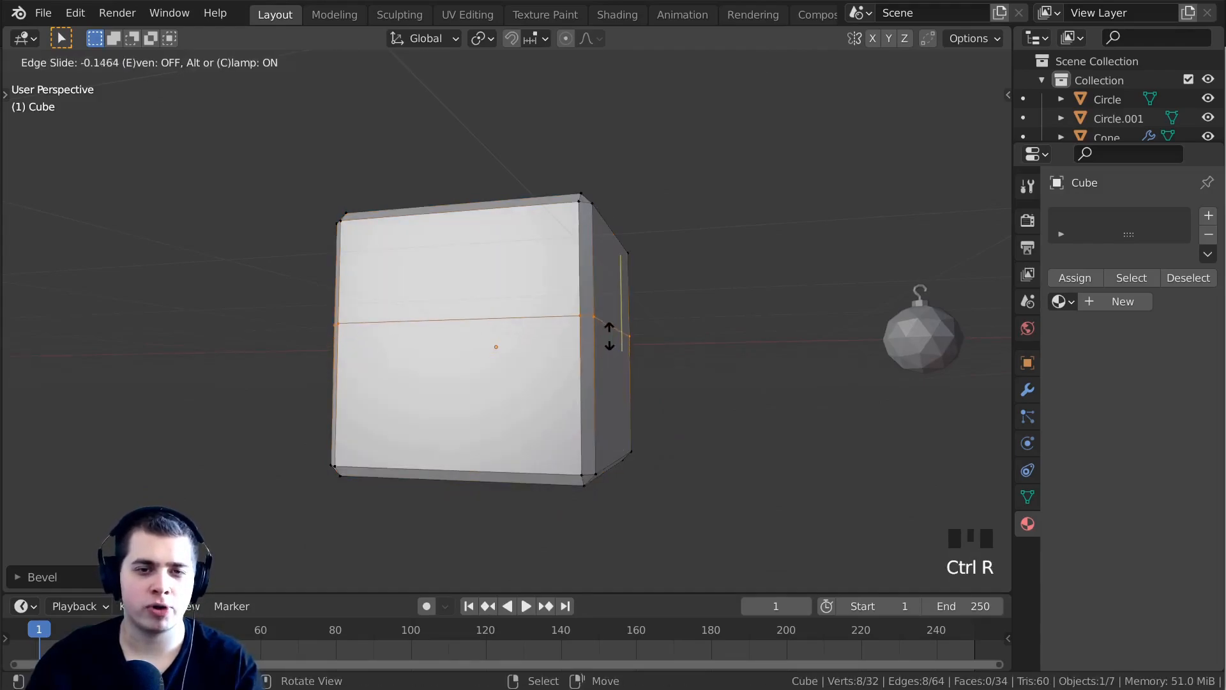
{"action": "left_click", "coordinate": [618, 291]}
{"action": "mouse_move", "coordinate": [622, 313]}
{"action": "middle_mouse_down"}
{"action": "mouse_move", "coordinate": [654, 315]}
{"action": "mouse_move", "coordinate": [631, 313]}
{"action": "middle_mouse_up"}
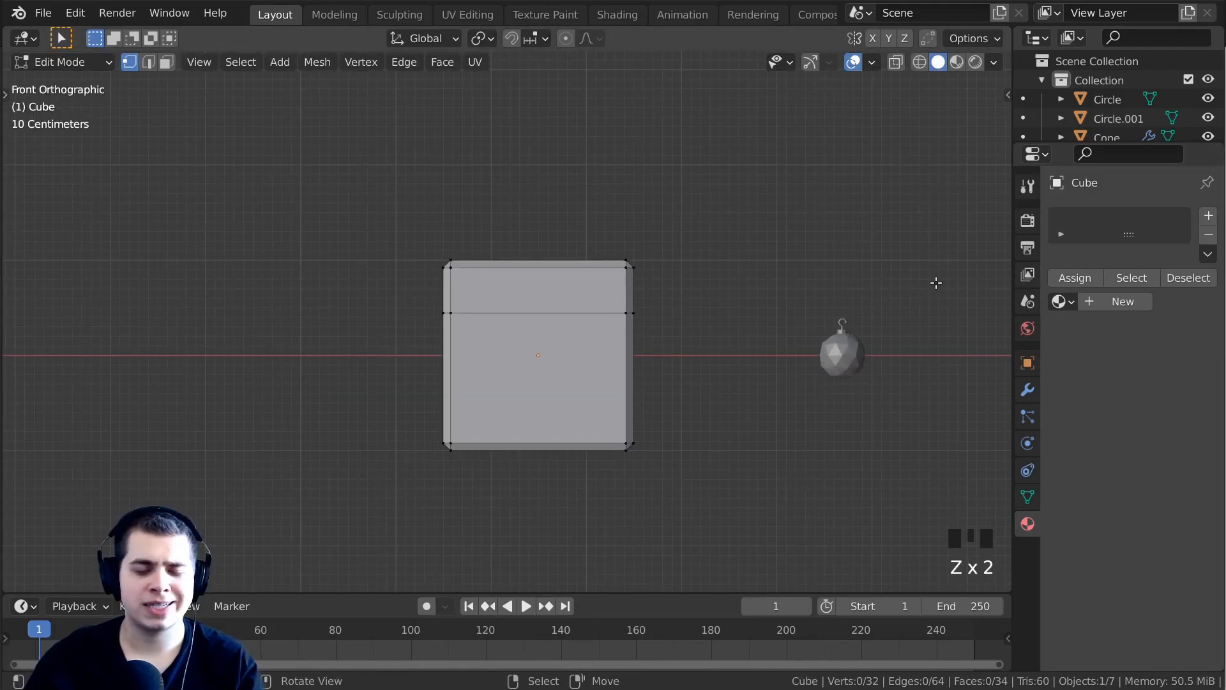
In front wireframe view, select all vertices at the cube's bottom and scale them down to about 0.91.
{"action": "key", "text": "z"}
{"action": "left_click", "coordinate": [751, 282]}
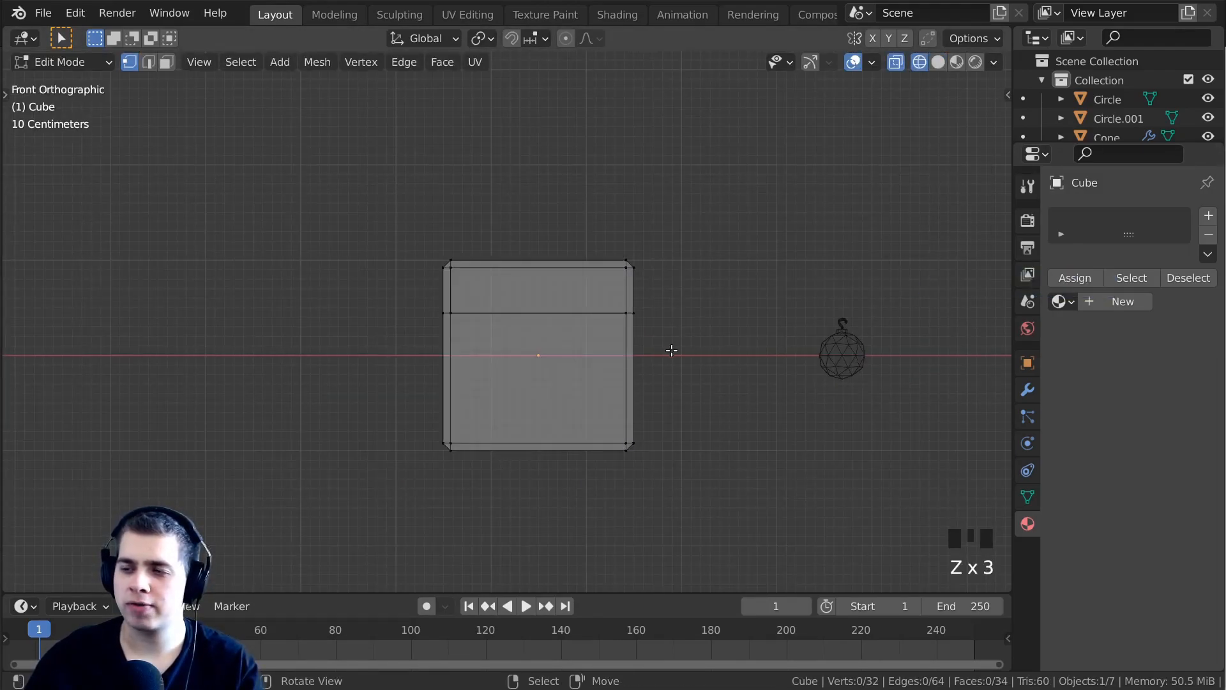
{"action": "key", "text": "b"}
{"action": "left_click_drag", "start_coordinate": [779, 339], "coordinate": [285, 466]}
{"action": "middle_click_drag", "start_coordinate": [484, 397], "coordinate": [416, 323], "text": "shift"}
{"action": "scroll", "coordinate": [695, 361], "scroll_direction": "up", "scroll_amount": 5}
{"action": "key", "text": "alt+a"}
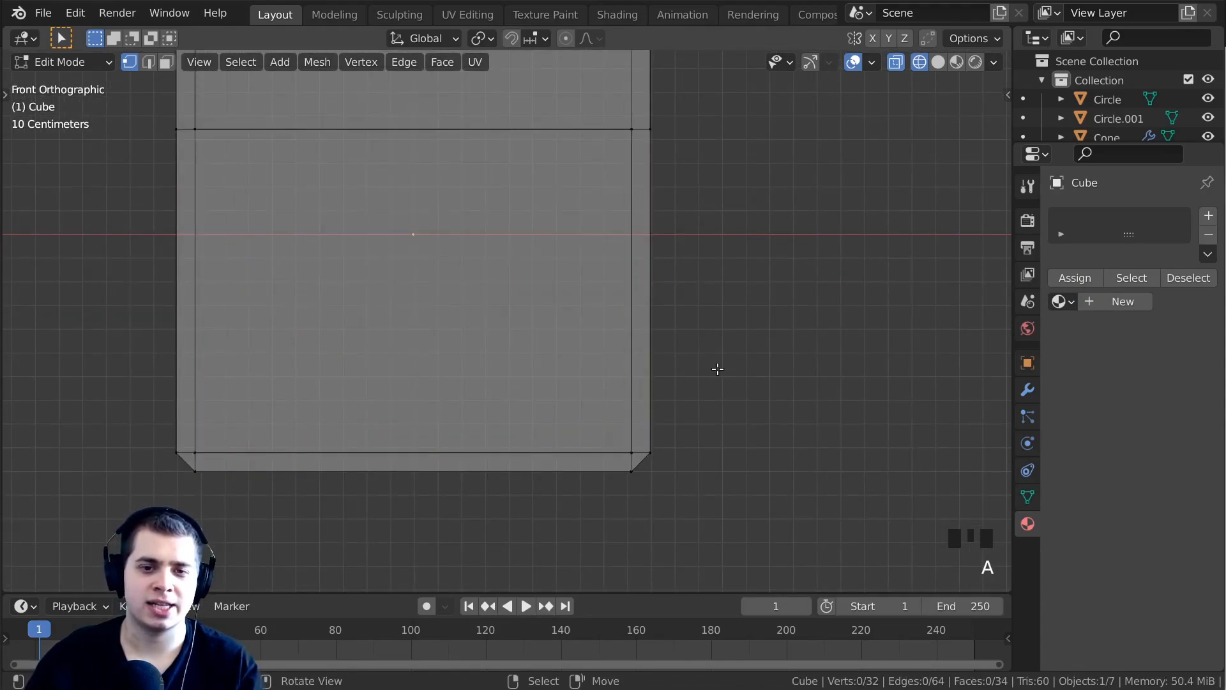
{"action": "key", "text": "ctrl+z"}
{"action": "key", "text": "s"}
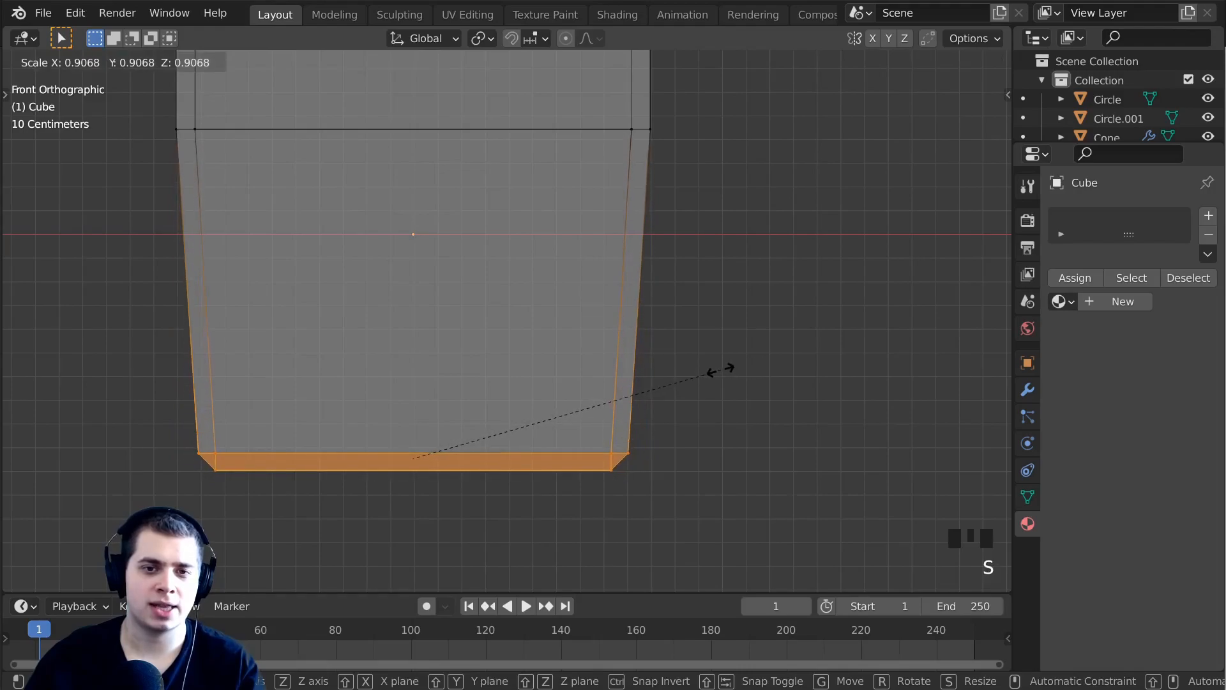
{"action": "left_click", "coordinate": [719, 369]}
Add a loop cut near the narrowed bottom and move it up along Z to the level of the upper loop, forming a lid.
{"action": "middle_click_drag", "start_coordinate": [631, 343], "coordinate": [633, 358], "text": "shift"}
{"action": "key", "text": "ctrl+r"}
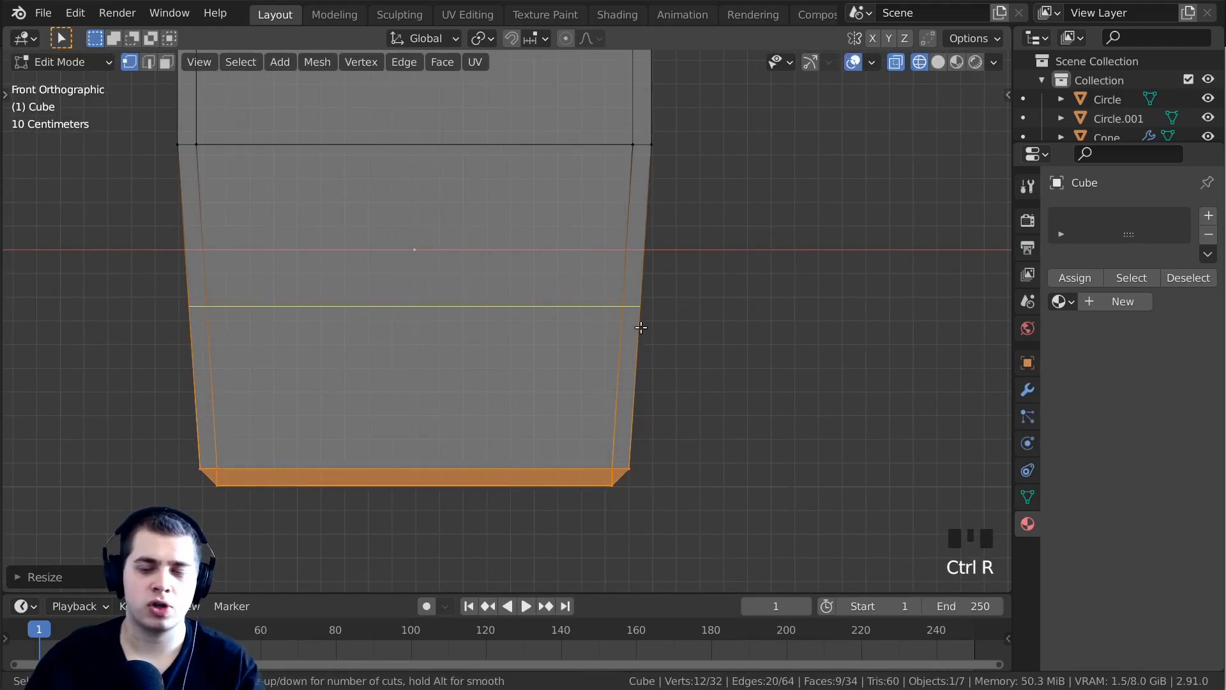
{"action": "left_click", "coordinate": [640, 326]}
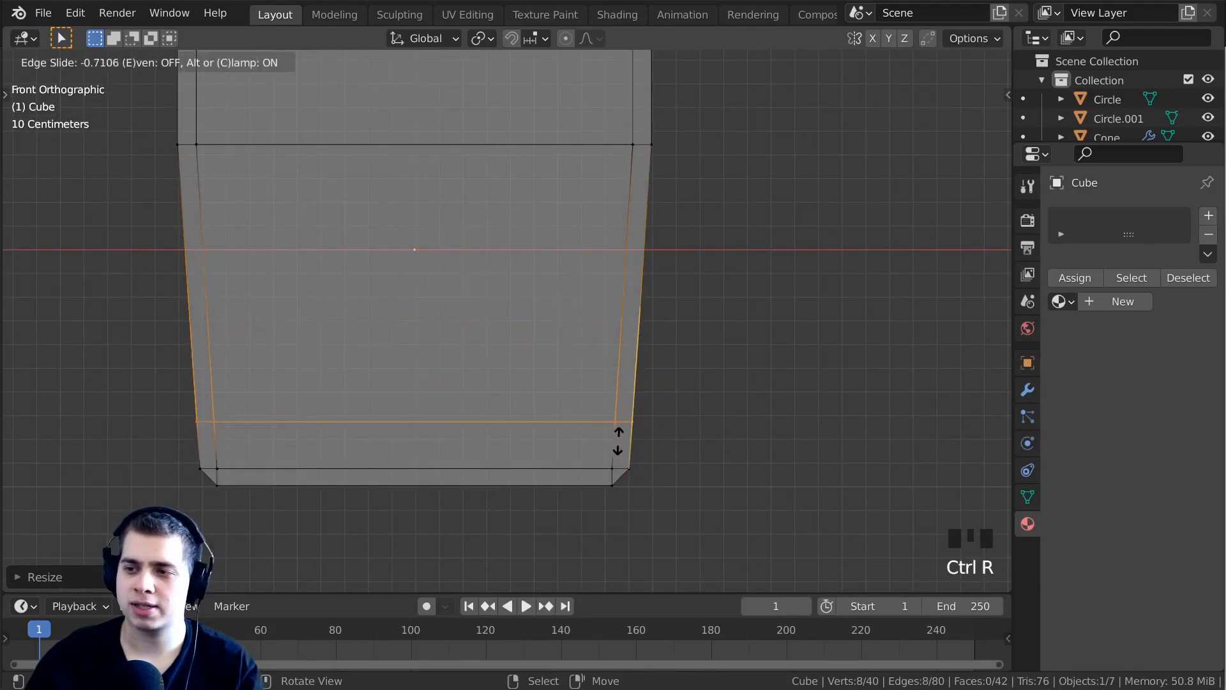
{"action": "left_click", "coordinate": [606, 467]}
{"action": "key", "text": "g"}
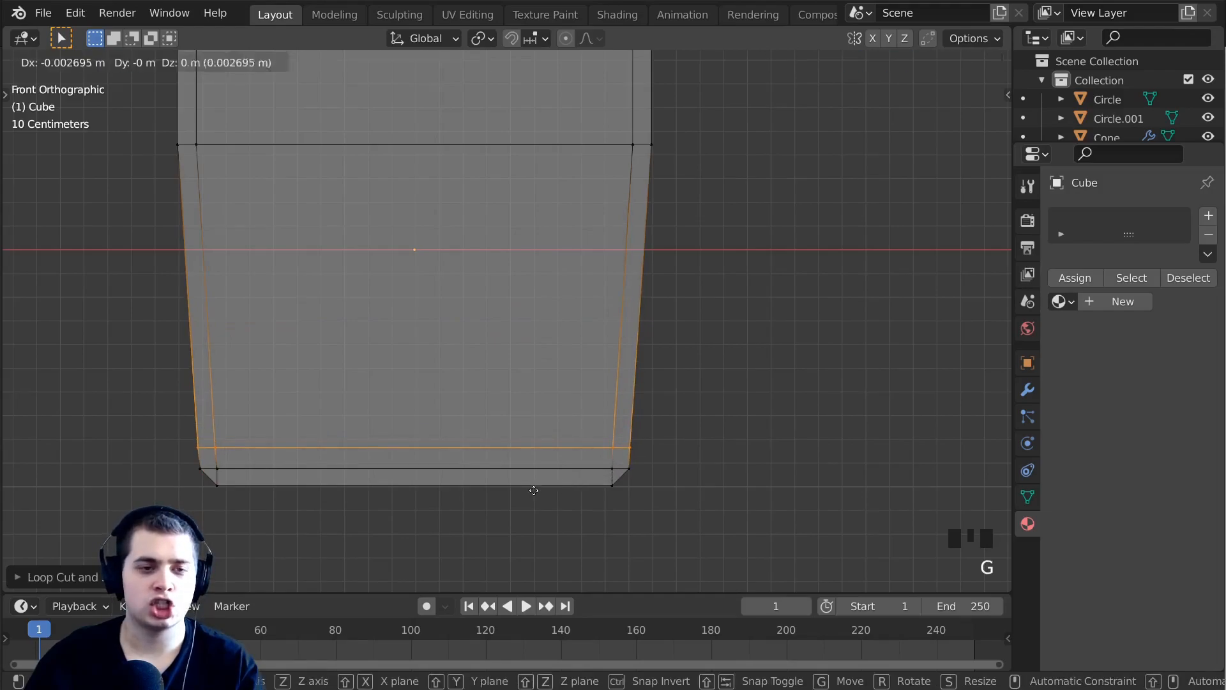
{"action": "key", "text": "z"}
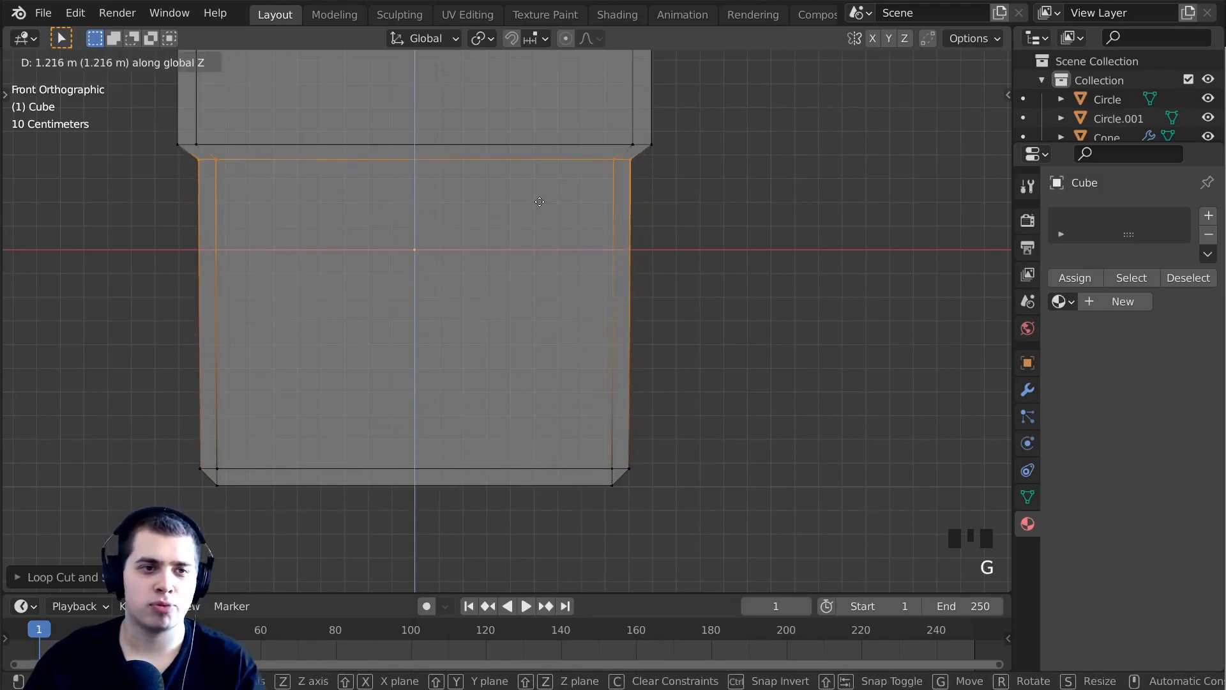
{"action": "left_click", "coordinate": [538, 184]}
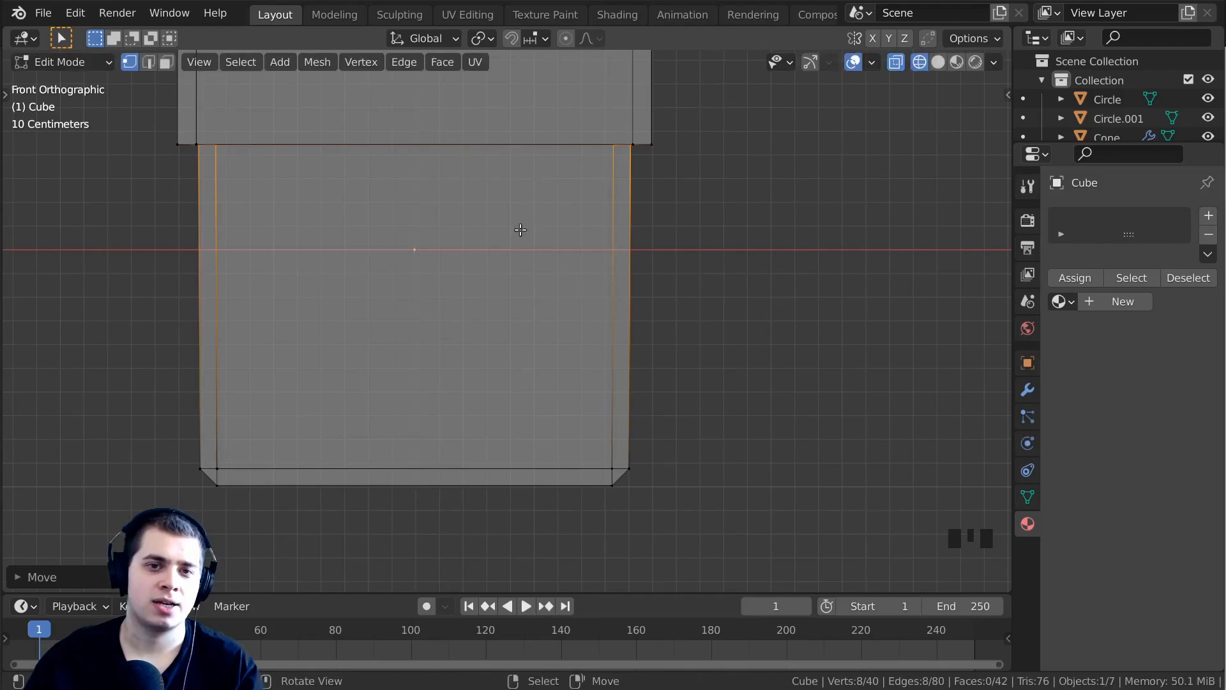
Return to solid shading, leave Edit Mode and examine the lid's overhang on the box.
{"action": "scroll", "coordinate": [522, 230], "scroll_direction": "down", "scroll_amount": 2}
{"action": "middle_click_drag", "start_coordinate": [501, 272], "coordinate": [507, 282], "text": "shift"}
{"action": "key", "text": "alt+z"}
{"action": "scroll", "coordinate": [690, 345], "scroll_direction": "up", "scroll_amount": 4}
{"action": "middle_click_drag", "start_coordinate": [701, 364], "coordinate": [703, 310]}
{"action": "middle_click_drag", "start_coordinate": [699, 342], "coordinate": [715, 395], "text": "shift"}
{"action": "scroll", "coordinate": [720, 370], "scroll_direction": "down", "scroll_amount": 3}
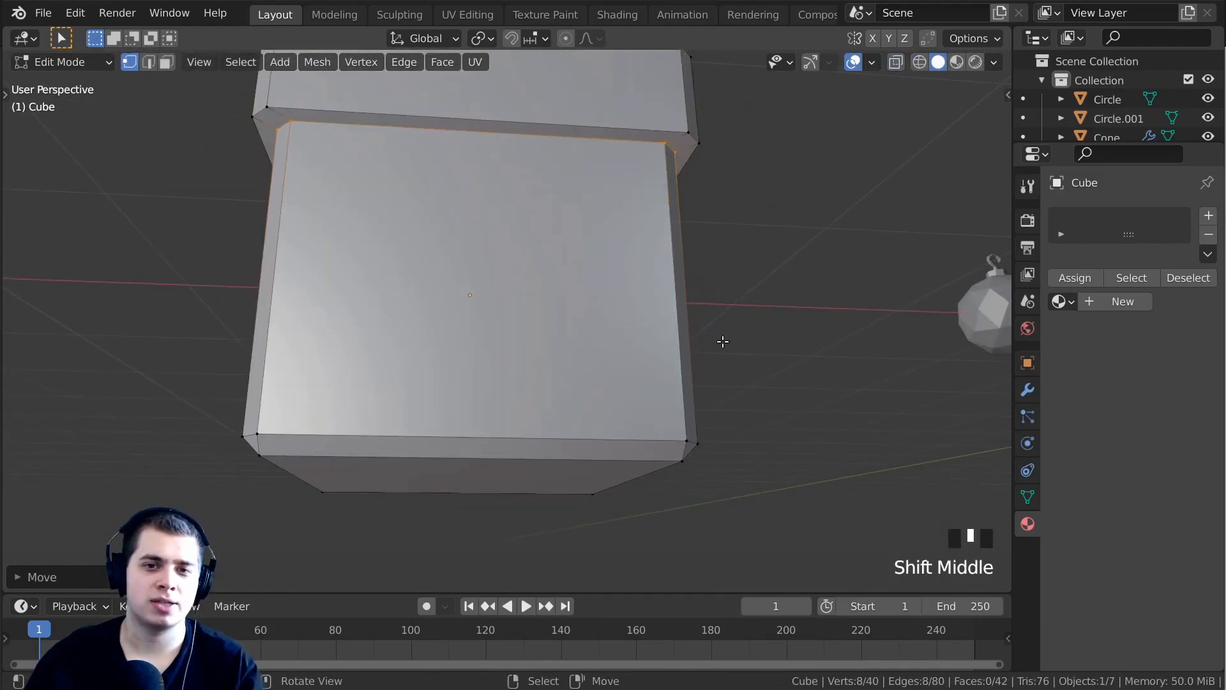
{"action": "middle_click_drag", "start_coordinate": [696, 268], "coordinate": [368, 225]}
{"action": "key", "text": "Tab"}
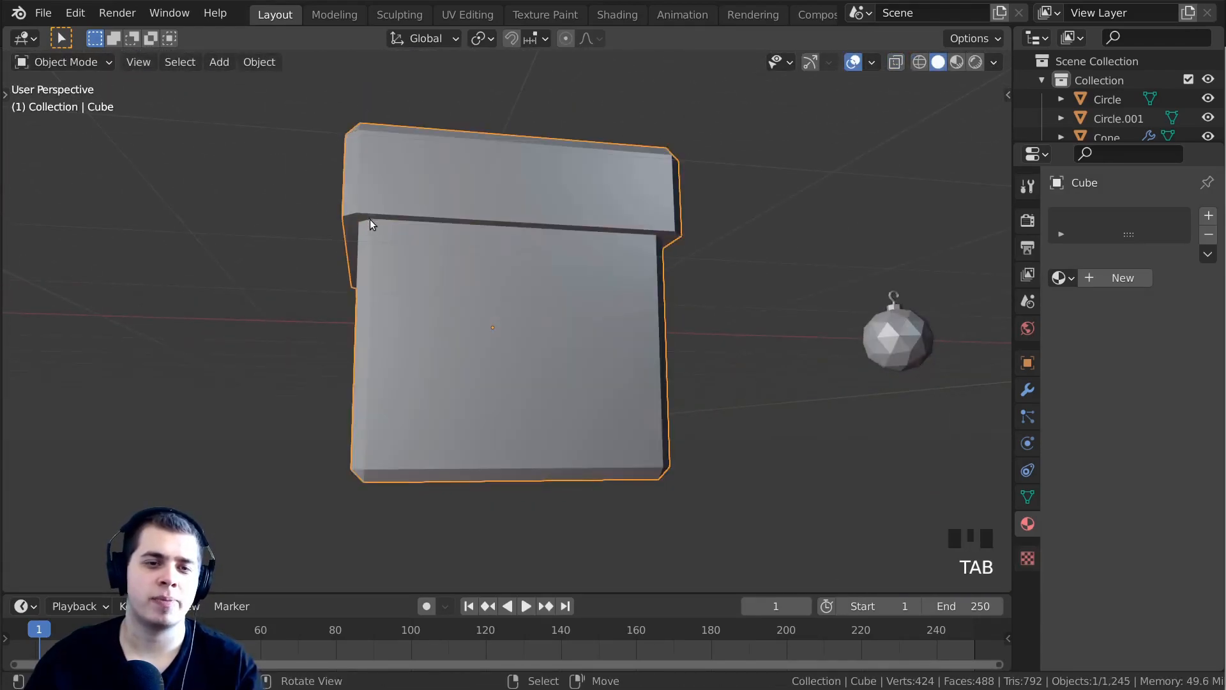
Select the whole box body below the lid and scale it in X and Y only, leaving out the Z axis.
{"action": "key", "text": "Tab"}
{"action": "middle_click_drag", "start_coordinate": [369, 338], "coordinate": [370, 353]}
{"action": "key", "text": "z"}
{"action": "key", "text": "b"}
{"action": "left_click_drag", "start_coordinate": [214, 386], "coordinate": [782, 597]}
{"action": "key", "text": "alt+z"}
{"action": "middle_click_drag", "start_coordinate": [783, 597], "coordinate": [728, 440]}
{"action": "scroll", "coordinate": [921, 426], "scroll_direction": "up", "scroll_amount": 2}
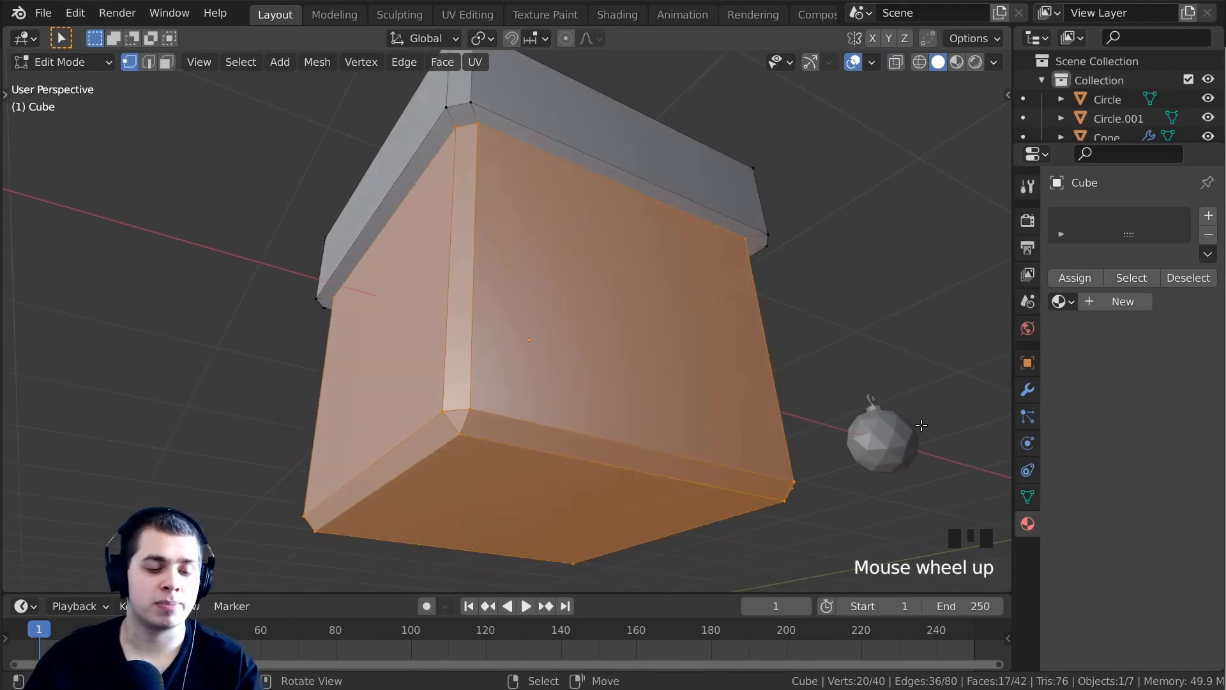
{"action": "key", "text": "s"}
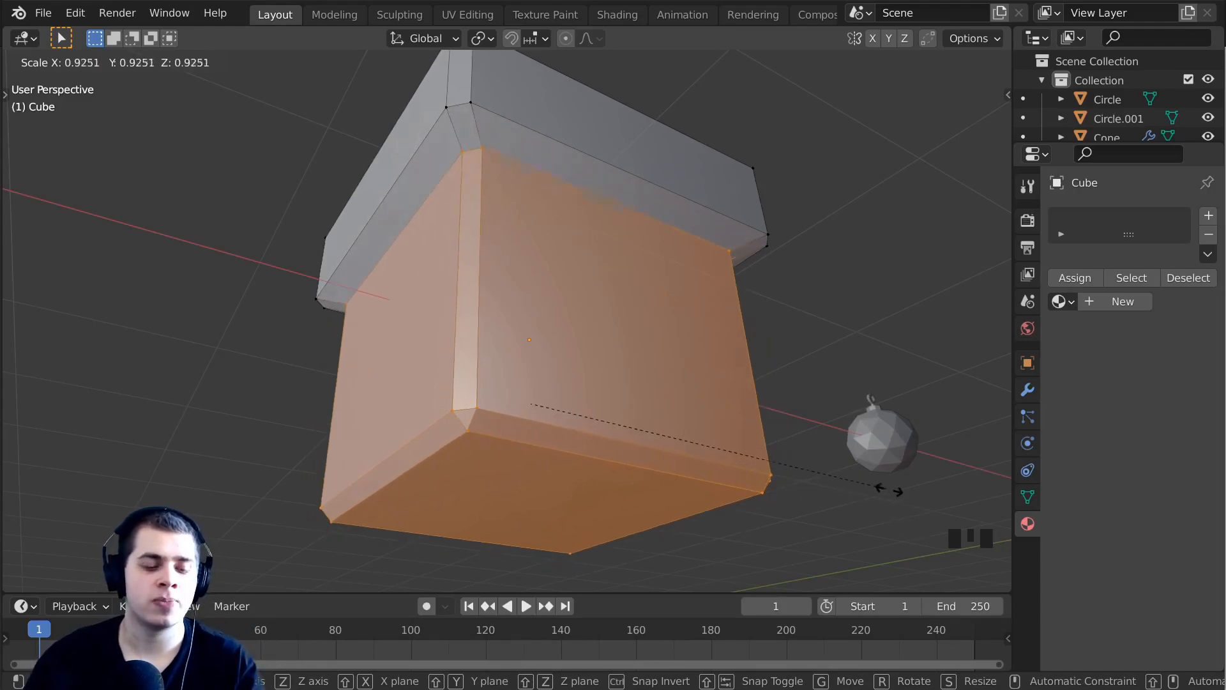
{"action": "key", "text": "shift+z"}
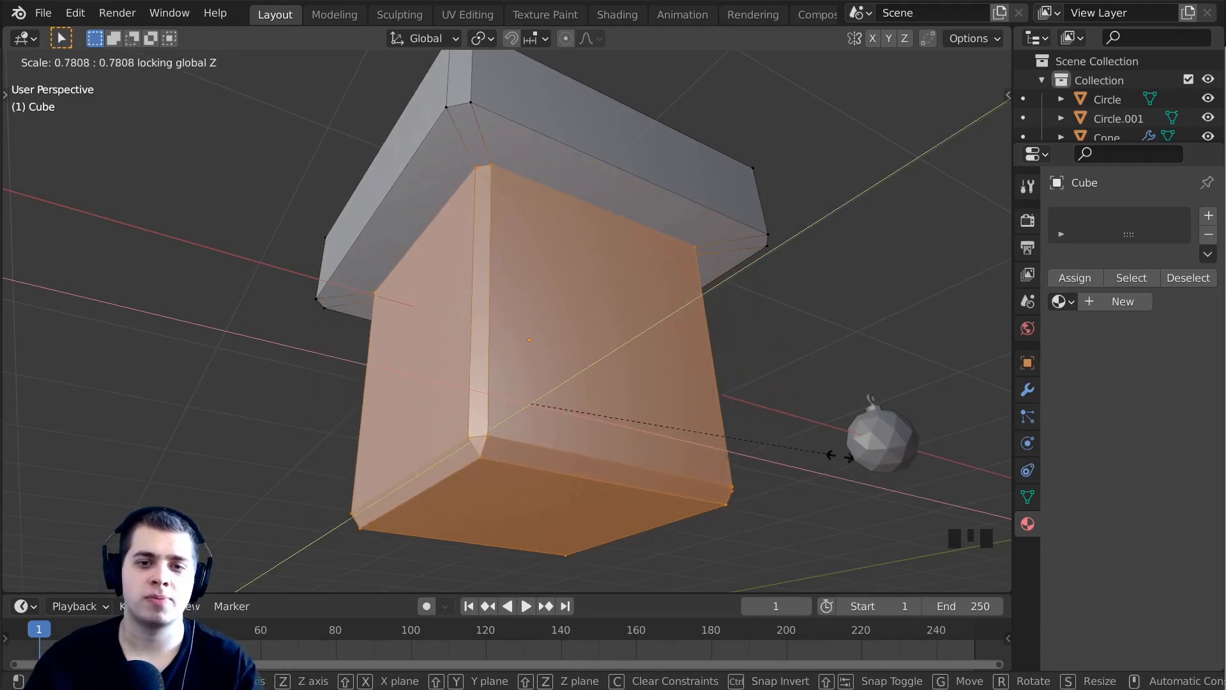
{"action": "left_click", "coordinate": [919, 468]}
{"action": "scroll", "coordinate": [881, 441], "scroll_direction": "down", "scroll_amount": 3}
{"action": "middle_click_drag", "start_coordinate": [811, 373], "coordinate": [728, 390]}
{"action": "middle_click_drag", "start_coordinate": [728, 390], "coordinate": [607, 235], "text": "shift"}
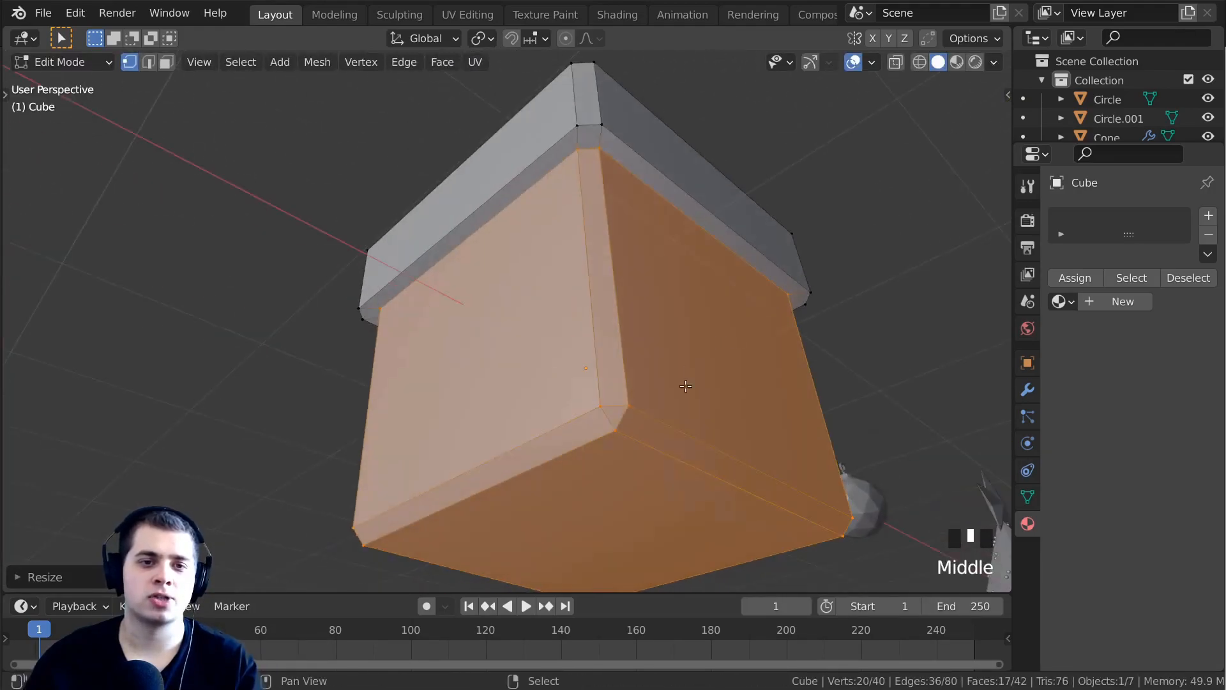
Select the outer lower edge loop of the lid, bevel it and leave Edit Mode.
{"action": "scroll", "coordinate": [607, 234], "scroll_direction": "up", "scroll_amount": 2}
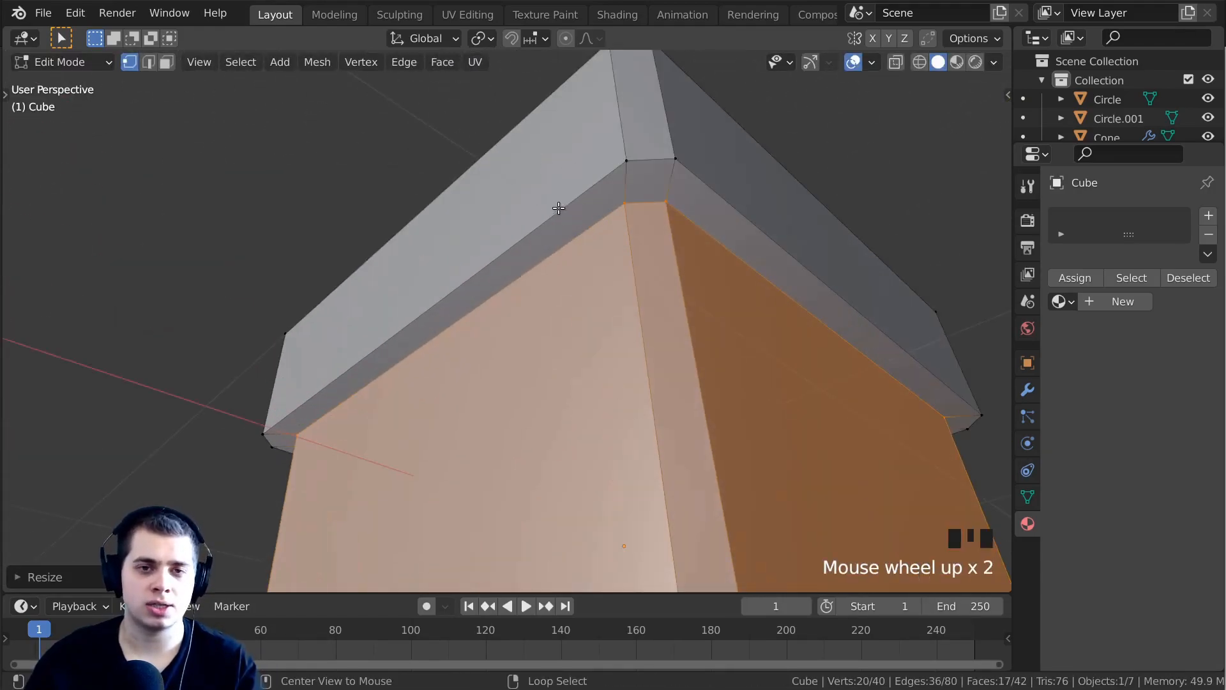
{"action": "right_click", "coordinate": [563, 202], "text": "alt"}
{"action": "middle_click_drag", "start_coordinate": [564, 202], "coordinate": [580, 254], "text": "shift"}
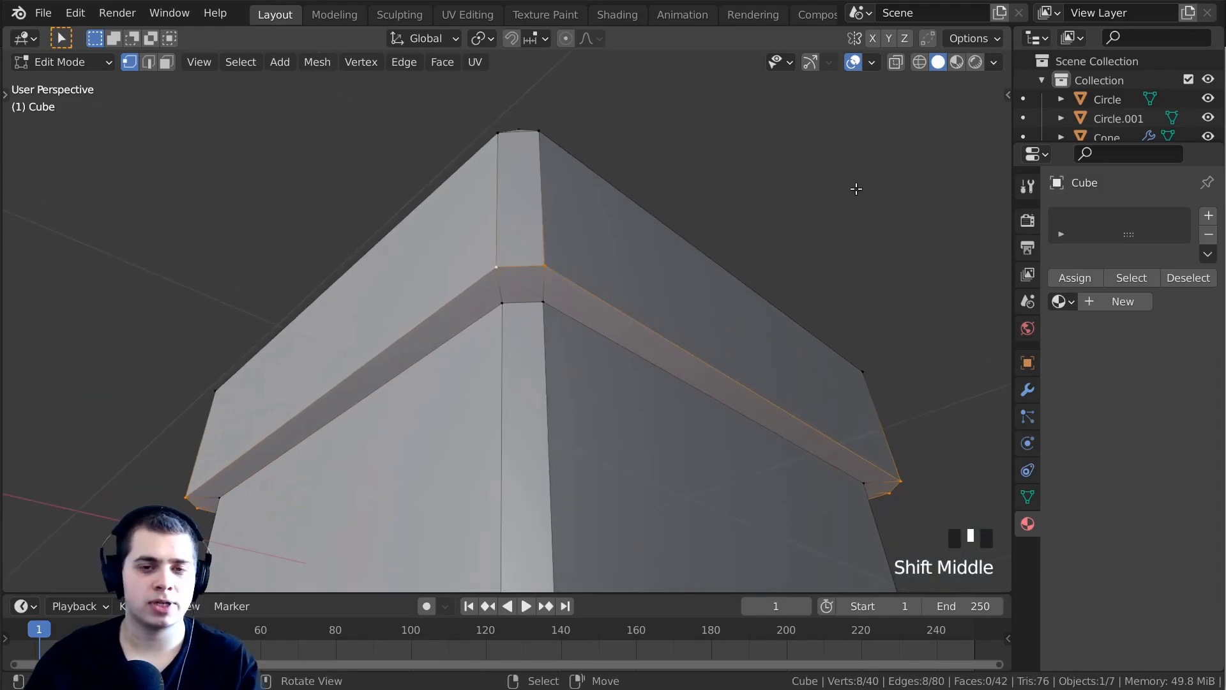
{"action": "key", "text": "ctrl+b"}
{"action": "left_click", "coordinate": [879, 178]}
{"action": "key", "text": "Tab"}
Deselect everything and examine the gift box shape from several angles.
{"action": "middle_click_drag", "start_coordinate": [879, 178], "coordinate": [667, 378]}
{"action": "key", "text": "alt+a"}
{"action": "scroll", "coordinate": [668, 378], "scroll_direction": "up", "scroll_amount": 4}
{"action": "middle_click_drag", "start_coordinate": [730, 342], "coordinate": [642, 279], "text": "shift"}
{"action": "middle_click_drag", "start_coordinate": [476, 318], "coordinate": [402, 352]}
{"action": "scroll", "coordinate": [244, 327], "scroll_direction": "up", "scroll_amount": 3}
{"action": "scroll", "coordinate": [424, 219], "scroll_direction": "down", "scroll_amount": 4}
{"action": "scroll", "coordinate": [520, 277], "scroll_direction": "up", "scroll_amount": 3}
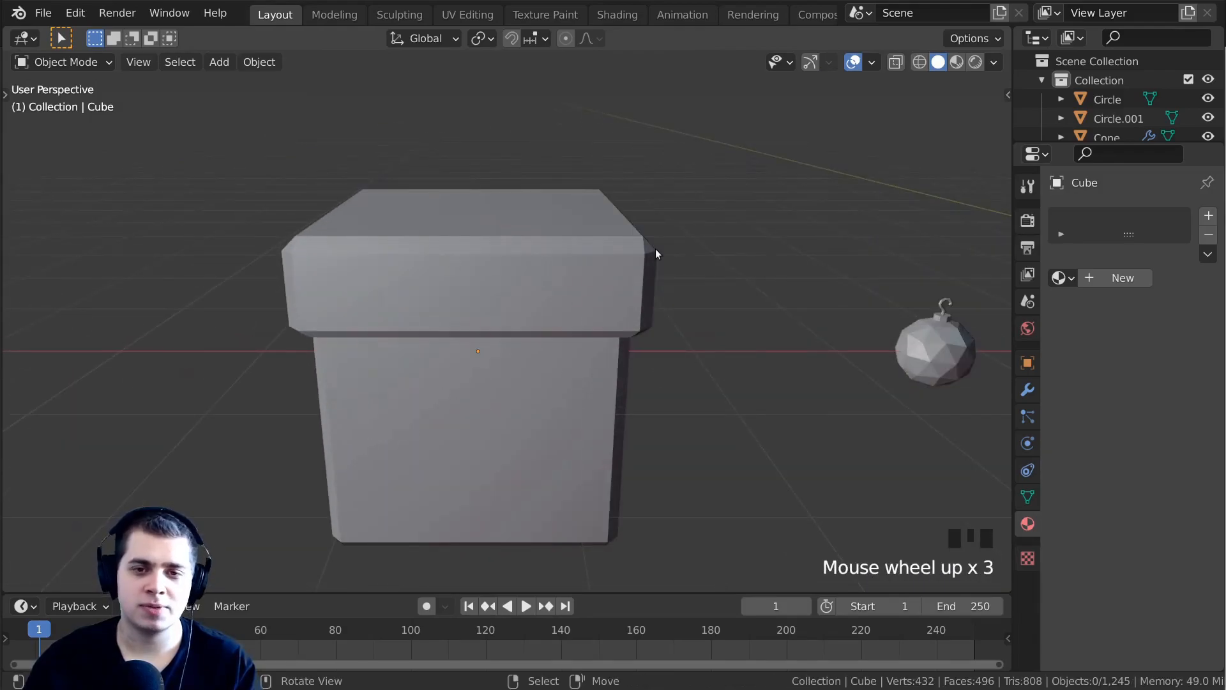
Duplicate the front face of the gift box body and move the copy outward along the Y axis.
{"action": "left_click", "coordinate": [401, 282]}
{"action": "middle_click_drag", "start_coordinate": [401, 282], "coordinate": [482, 308]}
{"action": "key", "text": "Tab"}
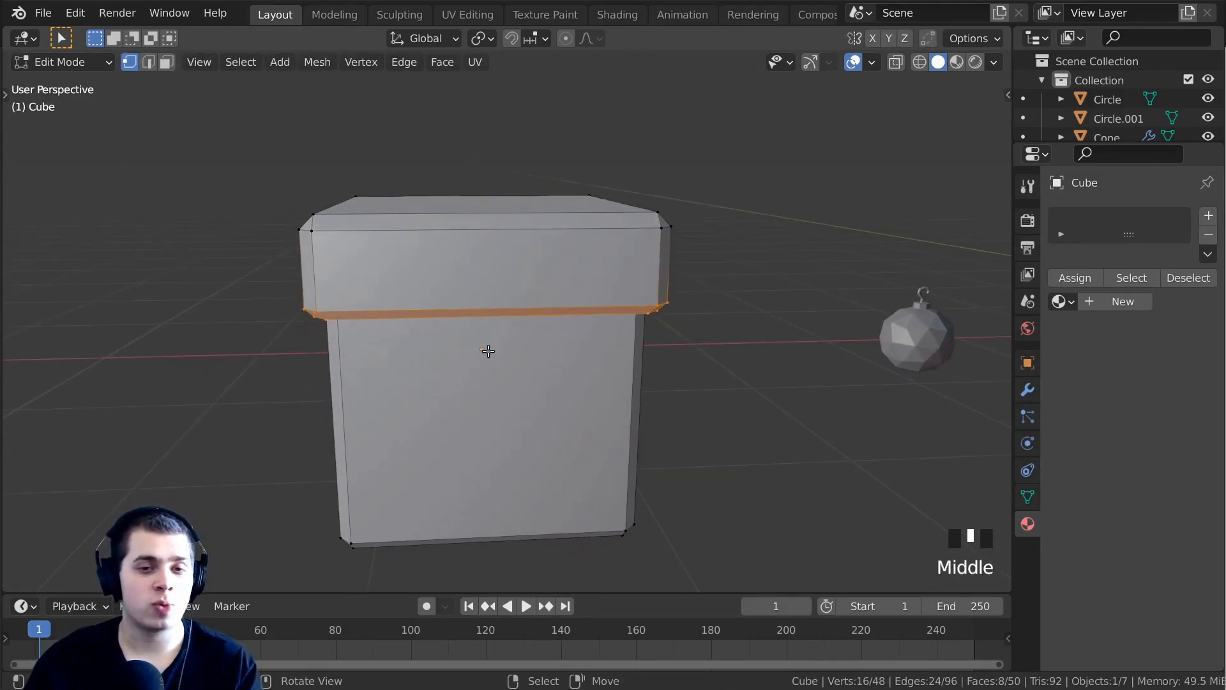
{"action": "key", "text": "3"}
{"action": "left_click", "coordinate": [448, 407]}
{"action": "scroll", "coordinate": [468, 405], "scroll_direction": "down", "scroll_amount": 2}
{"action": "middle_click_drag", "start_coordinate": [468, 405], "coordinate": [591, 392]}
{"action": "key", "text": "shift+d"}
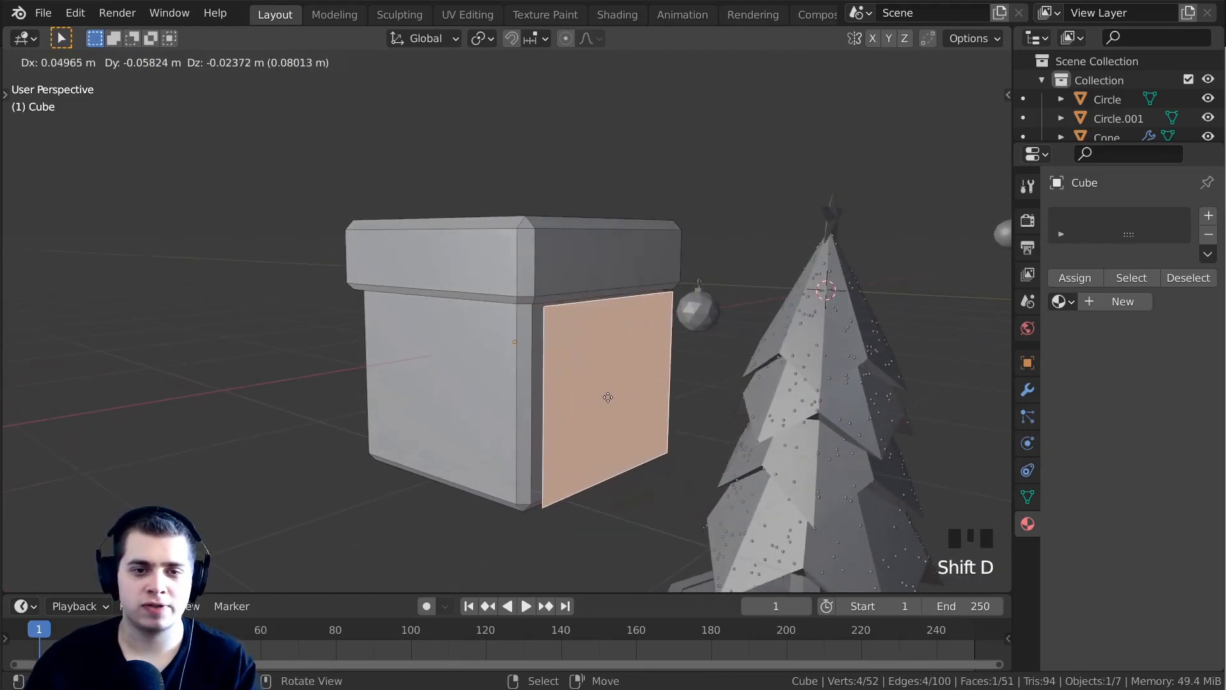
{"action": "key", "text": "y"}
{"action": "left_click", "coordinate": [658, 422]}
{"action": "middle_click_drag", "start_coordinate": [712, 397], "coordinate": [748, 380]}
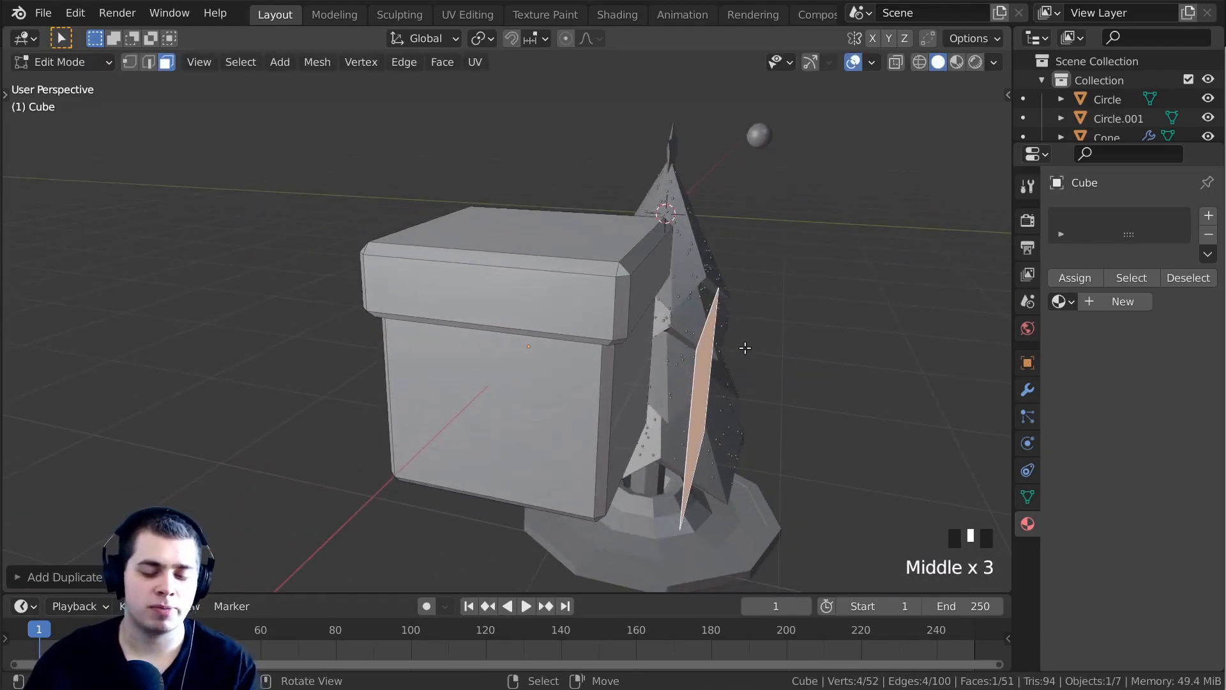
Separate the duplicated face by selection into its own object, leave Edit Mode and select only that new plane.
{"action": "key", "text": "p"}
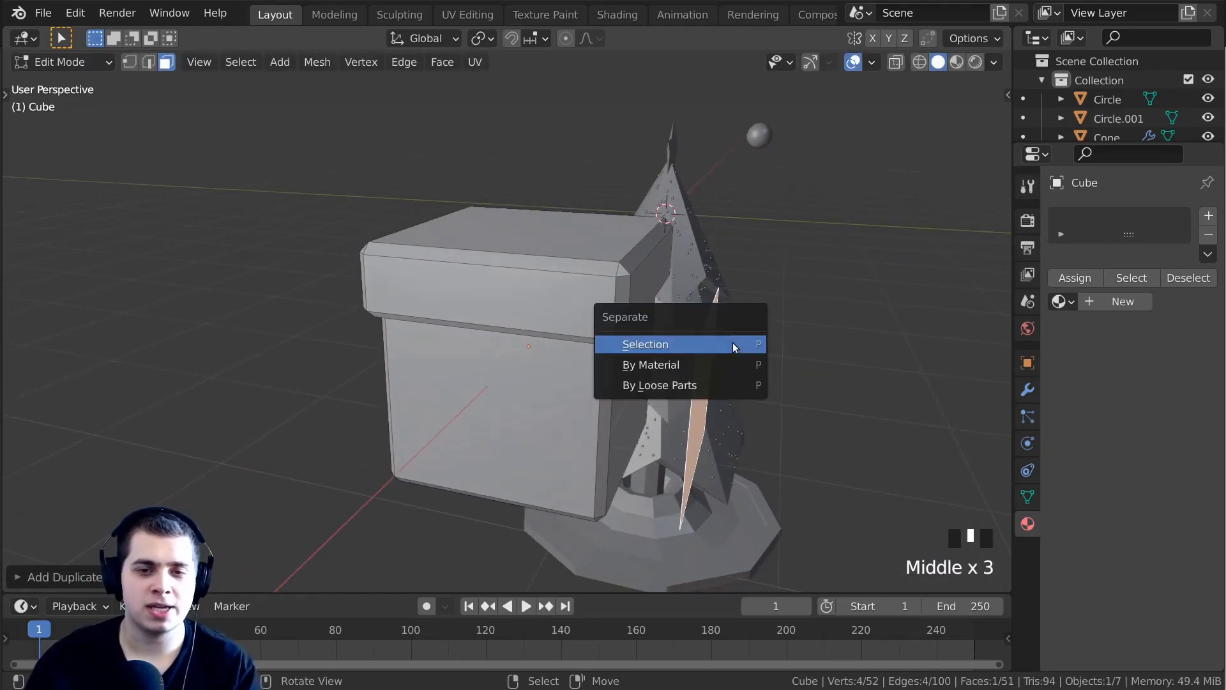
{"action": "left_click", "coordinate": [641, 345]}
{"action": "middle_click_drag", "start_coordinate": [641, 346], "coordinate": [713, 340]}
{"action": "key", "text": "Tab"}
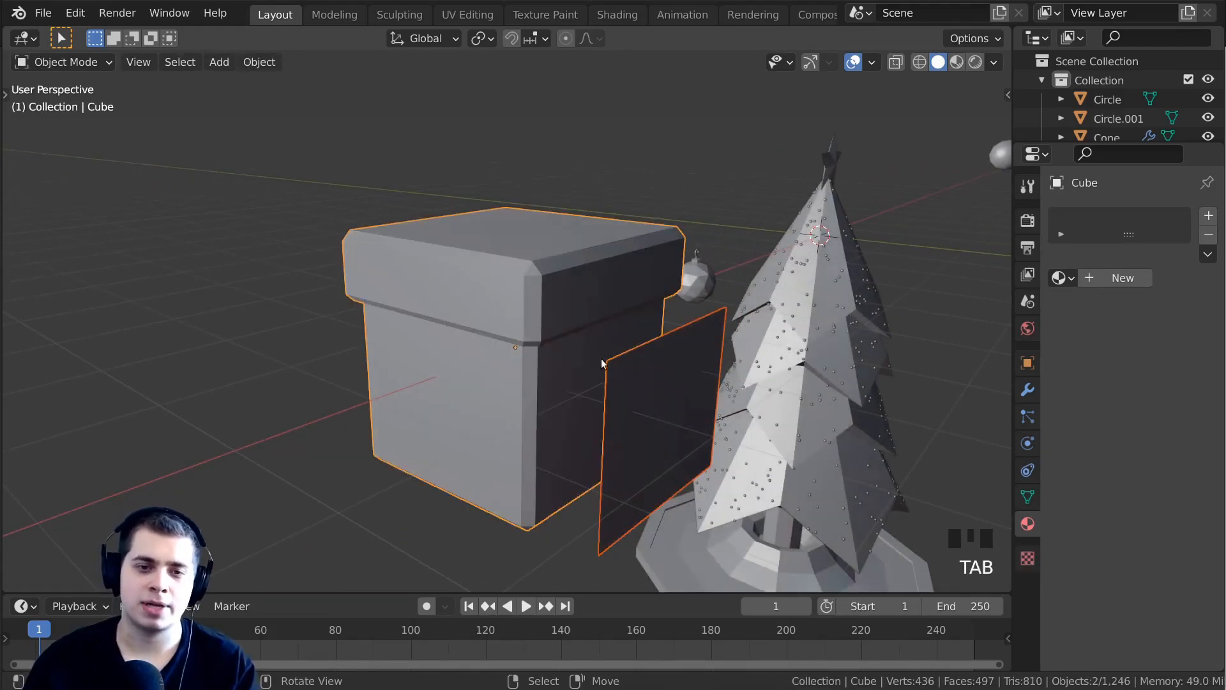
{"action": "right_click", "coordinate": [653, 393]}
{"action": "key", "text": "g"}
{"action": "right_click", "coordinate": [659, 385]}
Select all of the separated plane's geometry in Edit Mode and scale it along X into a narrow ribbon strip.
{"action": "middle_click_drag", "start_coordinate": [660, 386], "coordinate": [777, 347]}
{"action": "key", "text": "Tab"}
{"action": "key", "text": "a"}
{"action": "middle_click_drag", "start_coordinate": [921, 294], "coordinate": [913, 300]}
{"action": "scroll", "coordinate": [913, 301], "scroll_direction": "down", "scroll_amount": 2}
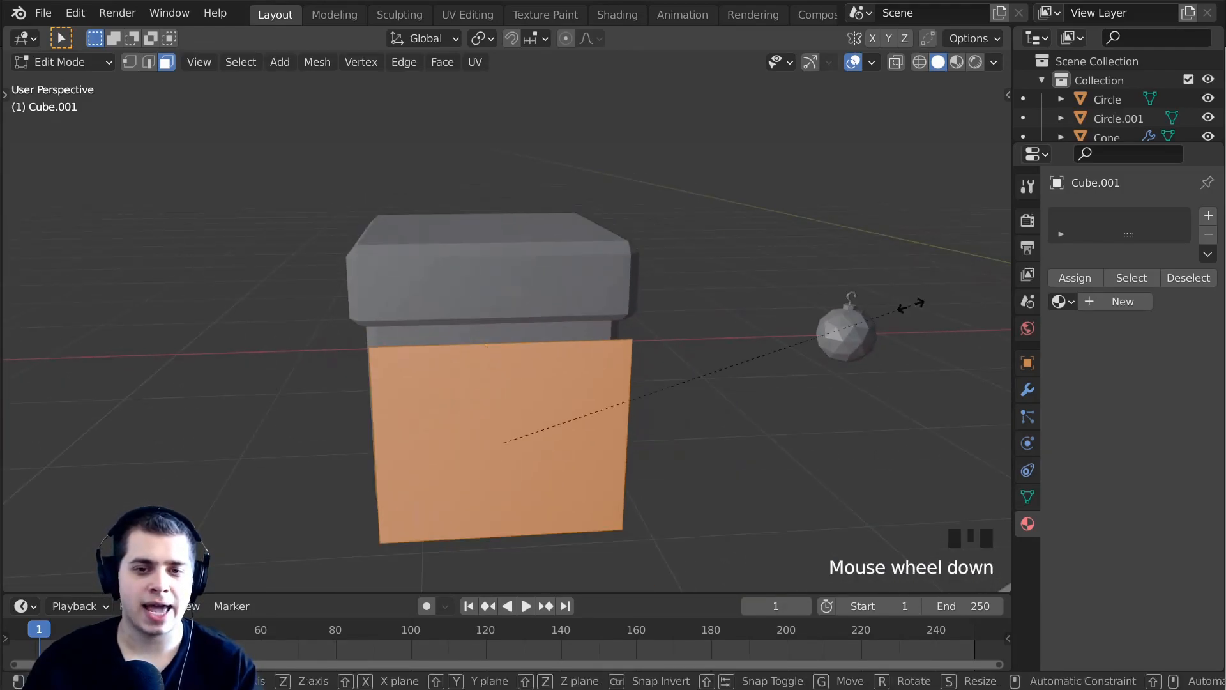
{"action": "key", "text": "s"}
{"action": "key", "text": "x"}
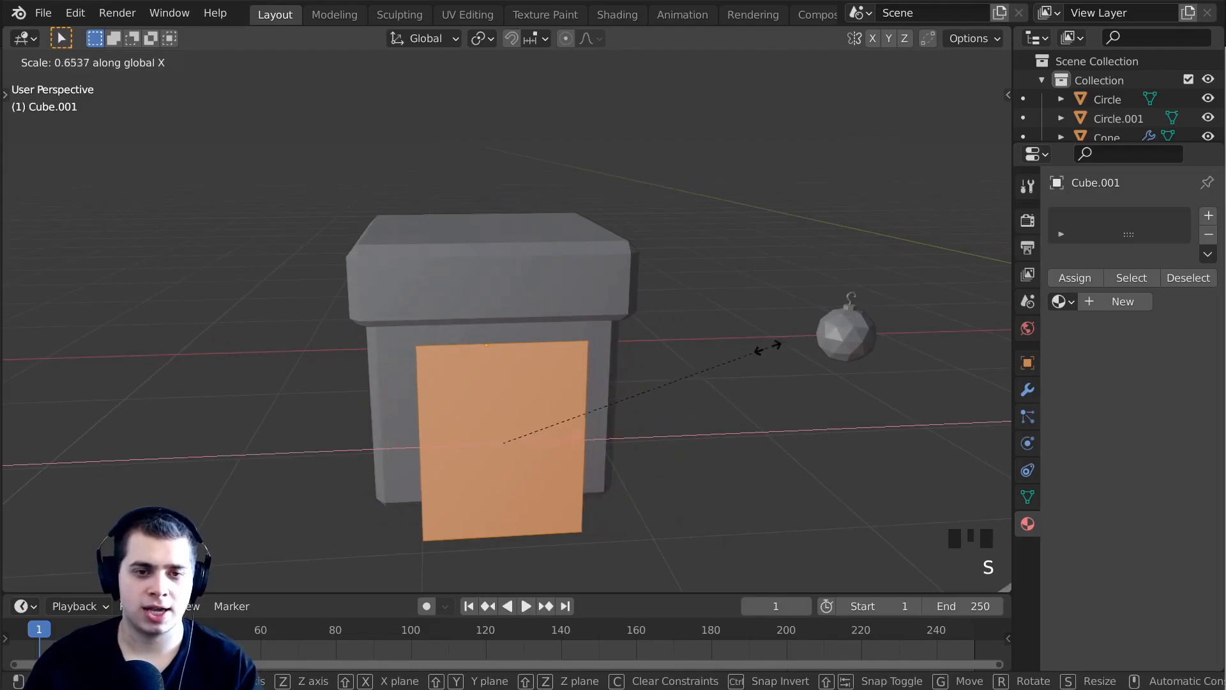
{"action": "left_click", "coordinate": [622, 372]}
Move the ribbon strip along Y close to the box front and adjust its sideways position along X.
{"action": "middle_click_drag", "start_coordinate": [627, 370], "coordinate": [836, 307]}
{"action": "key", "text": "g"}
{"action": "key", "text": "y"}
{"action": "left_click", "coordinate": [772, 358]}
{"action": "key", "text": "g"}
{"action": "key", "text": "x"}
{"action": "left_click", "coordinate": [807, 320]}
{"action": "key", "text": "g"}
{"action": "key", "text": "y"}
{"action": "left_click", "coordinate": [795, 307]}
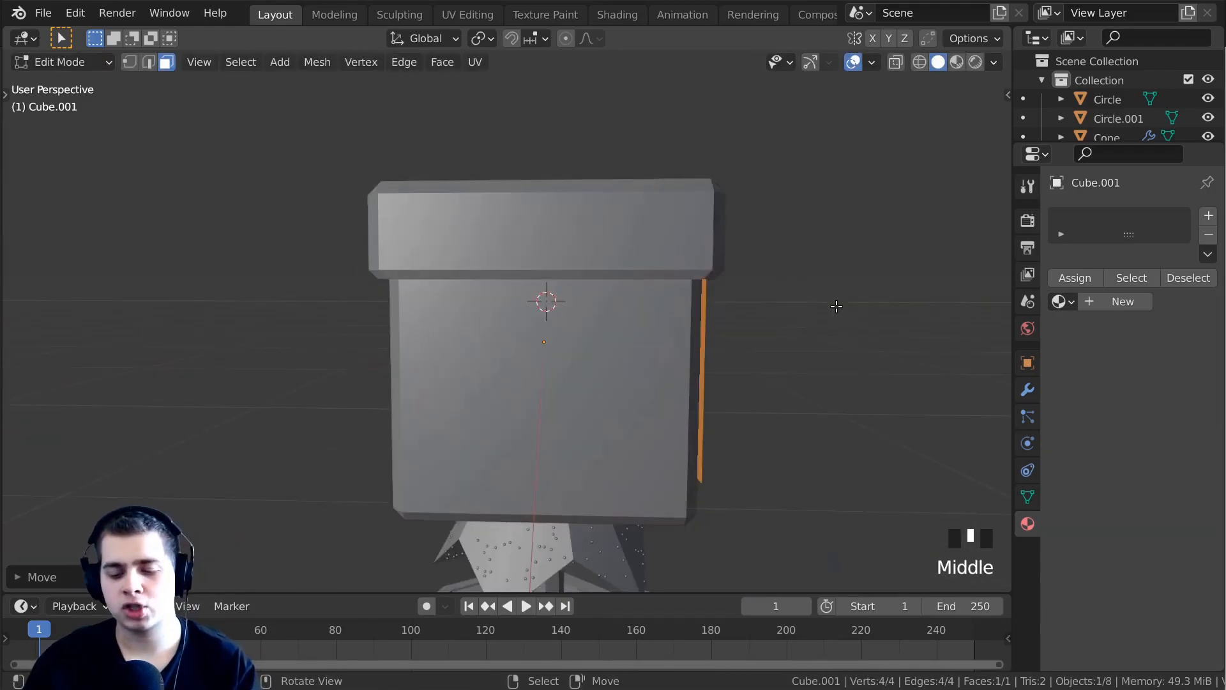
Fine-tune the ribbon strip's distance from the box front along Y, checking it in the right side view.
{"action": "key", "text": "KP_3"}
{"action": "middle_click_drag", "start_coordinate": [398, 239], "coordinate": [562, 211], "text": "shift"}
{"action": "scroll", "coordinate": [459, 184], "scroll_direction": "up", "scroll_amount": 3}
{"action": "key", "text": "g"}
{"action": "key", "text": "y"}
{"action": "left_click", "coordinate": [476, 181]}
Select the ribbon strip's two upper vertices and raise them along Z to near the top of the lid.
{"action": "key", "text": "1"}
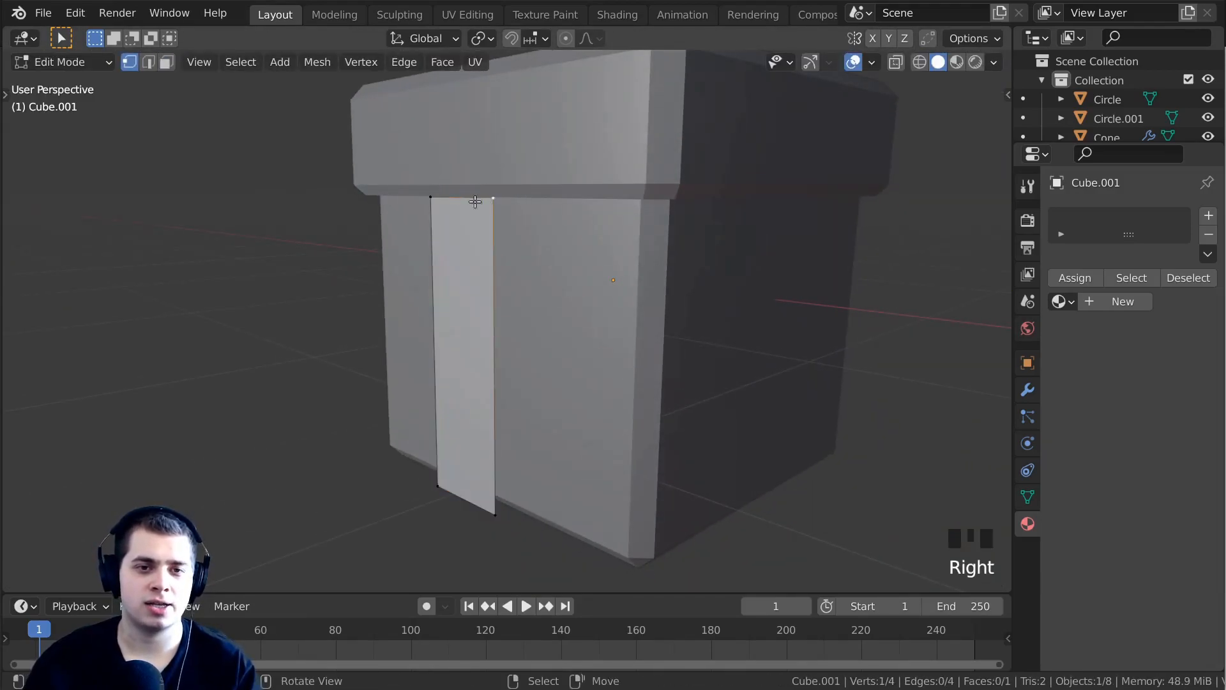
{"action": "middle_click_drag", "start_coordinate": [439, 190], "coordinate": [447, 287], "text": "shift"}
{"action": "key", "text": "g"}
{"action": "key", "text": "z"}
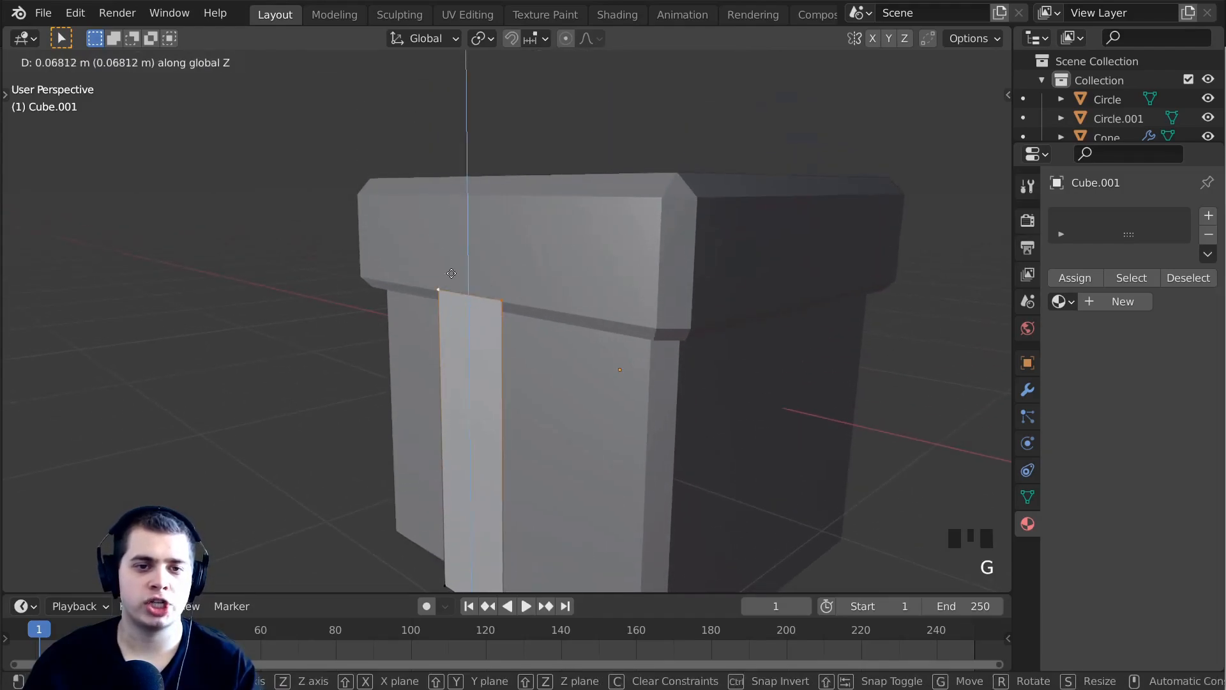
{"action": "left_click", "coordinate": [468, 194]}
Leave Edit Mode and hide the light sphere and the Christmas tree parts that block the gift box in the right side view.
{"action": "key", "text": "KP_3"}
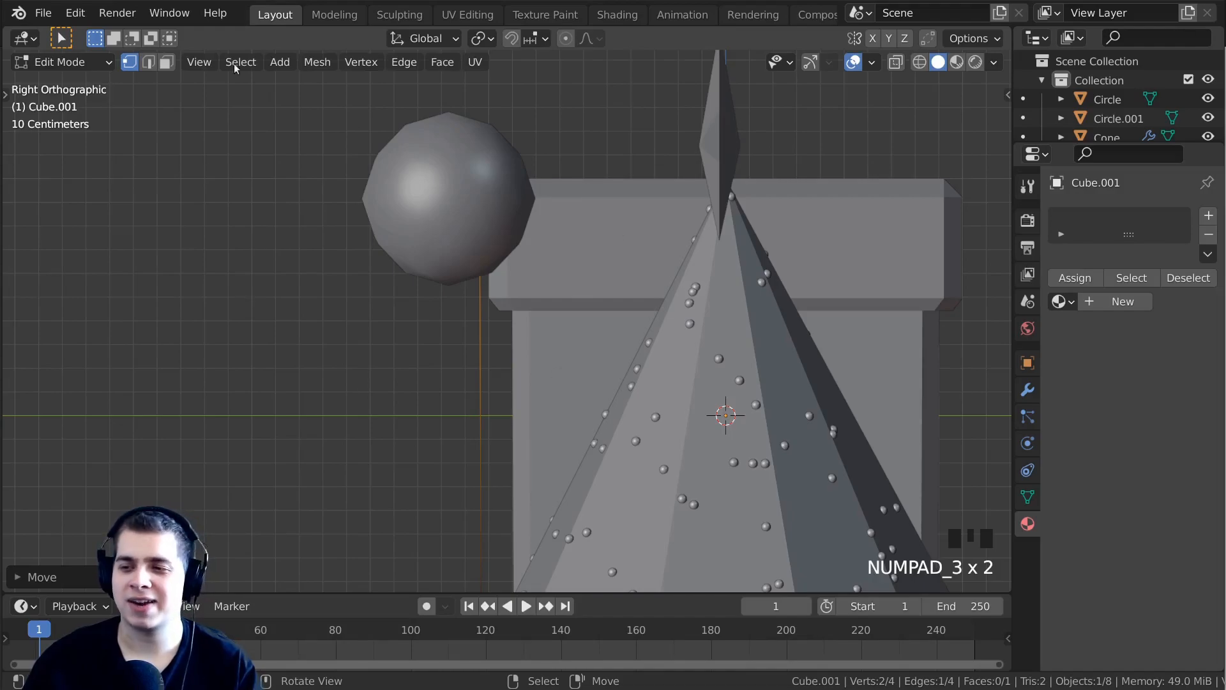
{"action": "key", "text": "Tab"}
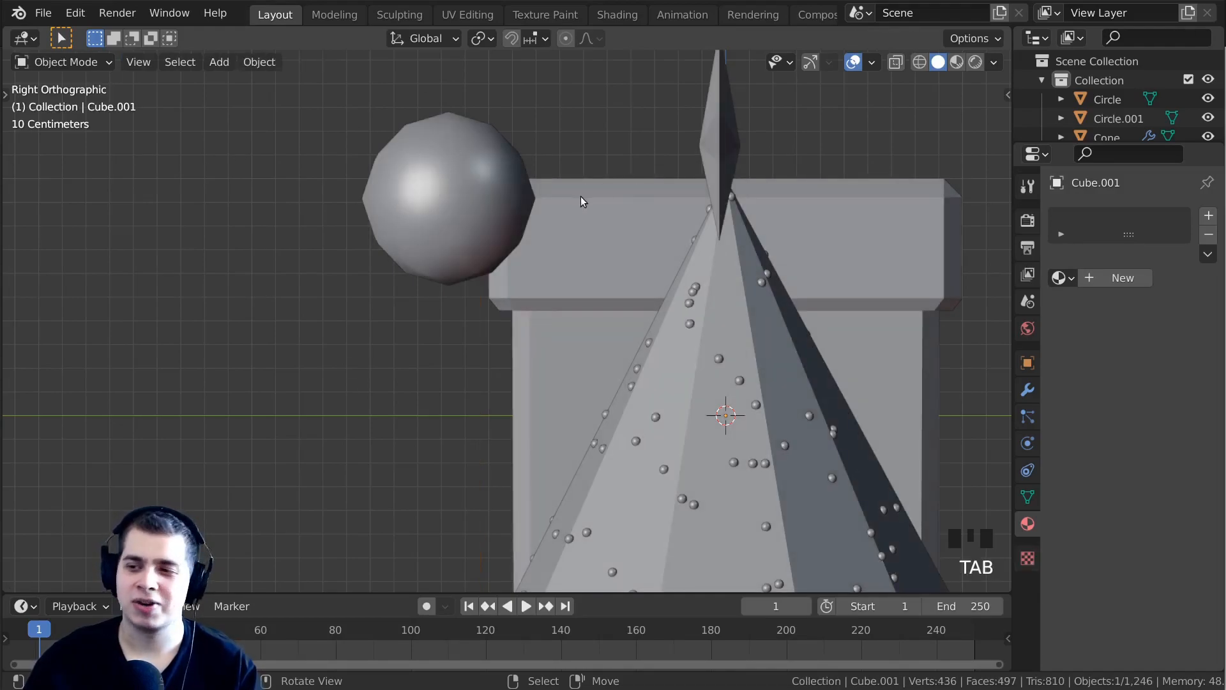
{"action": "right_click", "coordinate": [456, 201]}
{"action": "scroll", "coordinate": [466, 200], "scroll_direction": "down", "scroll_amount": 3}
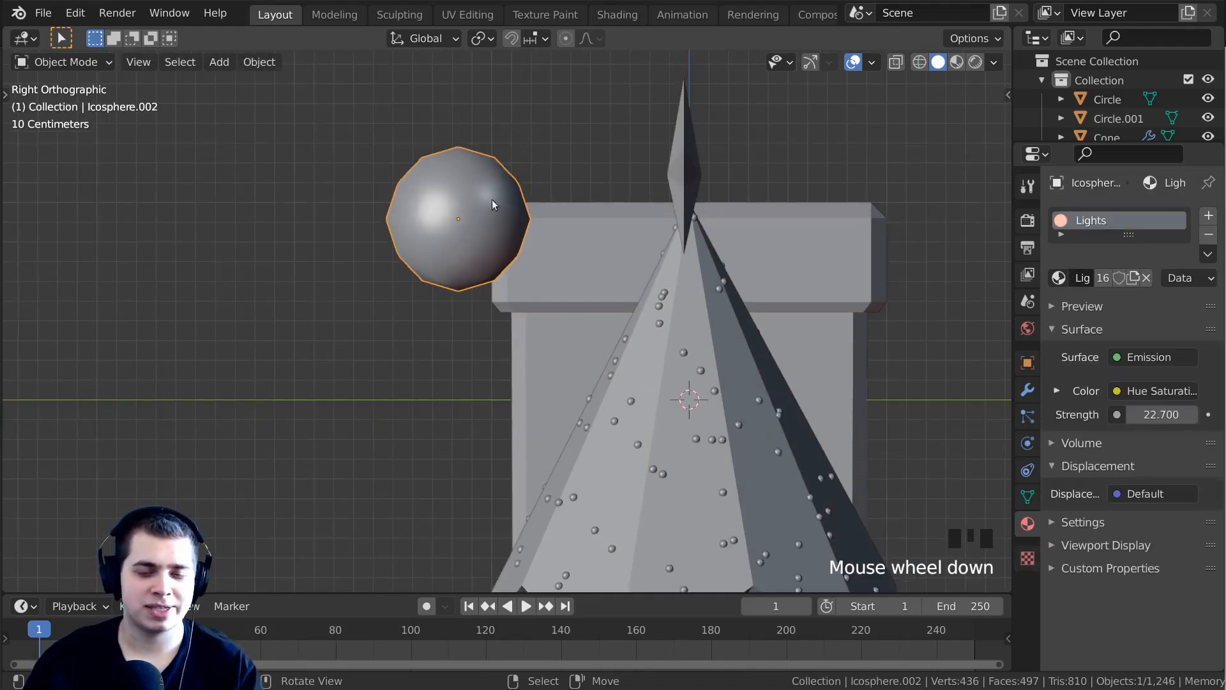
{"action": "key", "text": "h"}
{"action": "right_click", "coordinate": [700, 398]}
{"action": "scroll", "coordinate": [700, 399], "scroll_direction": "down", "scroll_amount": 3}
{"action": "key", "text": "h"}
{"action": "scroll", "coordinate": [542, 405], "scroll_direction": "up", "scroll_amount": 3}
{"action": "right_click", "coordinate": [669, 394]}
{"action": "key", "text": "h"}
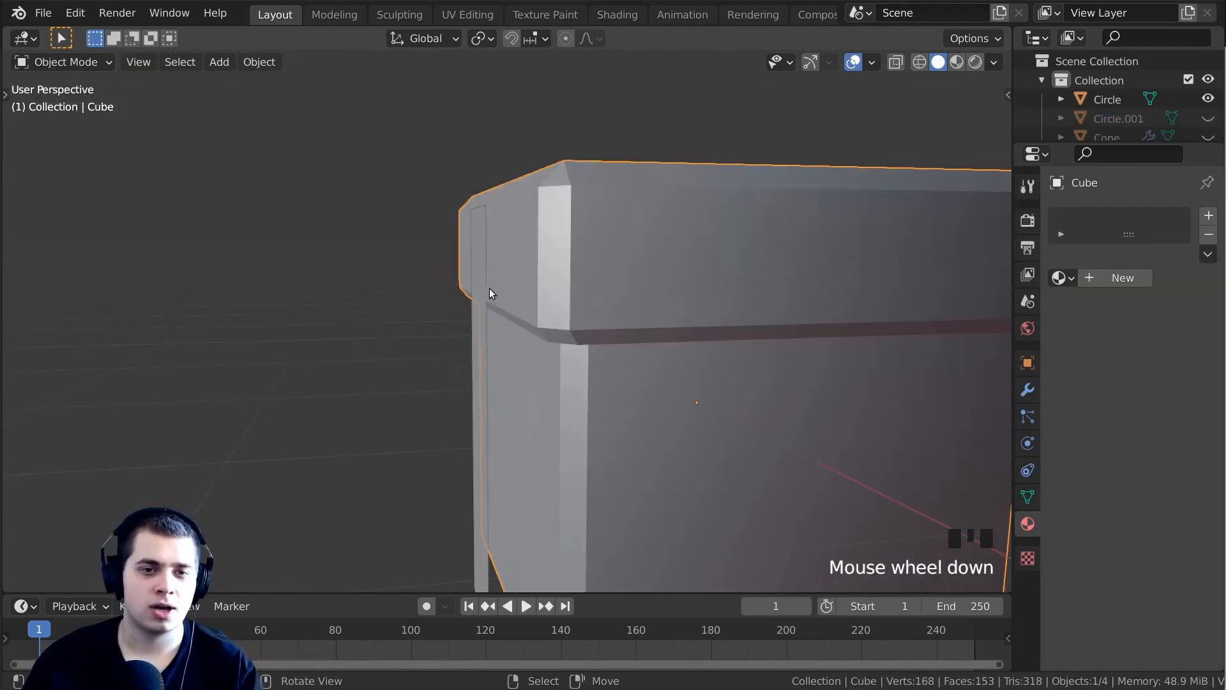
Select the ribbon strip again and open it in Edit Mode in the right side view, framed on the lid's upper front corner.
{"action": "scroll", "coordinate": [489, 288], "scroll_direction": "down", "scroll_amount": 2}
{"action": "middle_click_drag", "start_coordinate": [489, 289], "coordinate": [498, 312]}
{"action": "right_click", "coordinate": [500, 255]}
{"action": "middle_click_drag", "start_coordinate": [501, 255], "coordinate": [470, 262]}
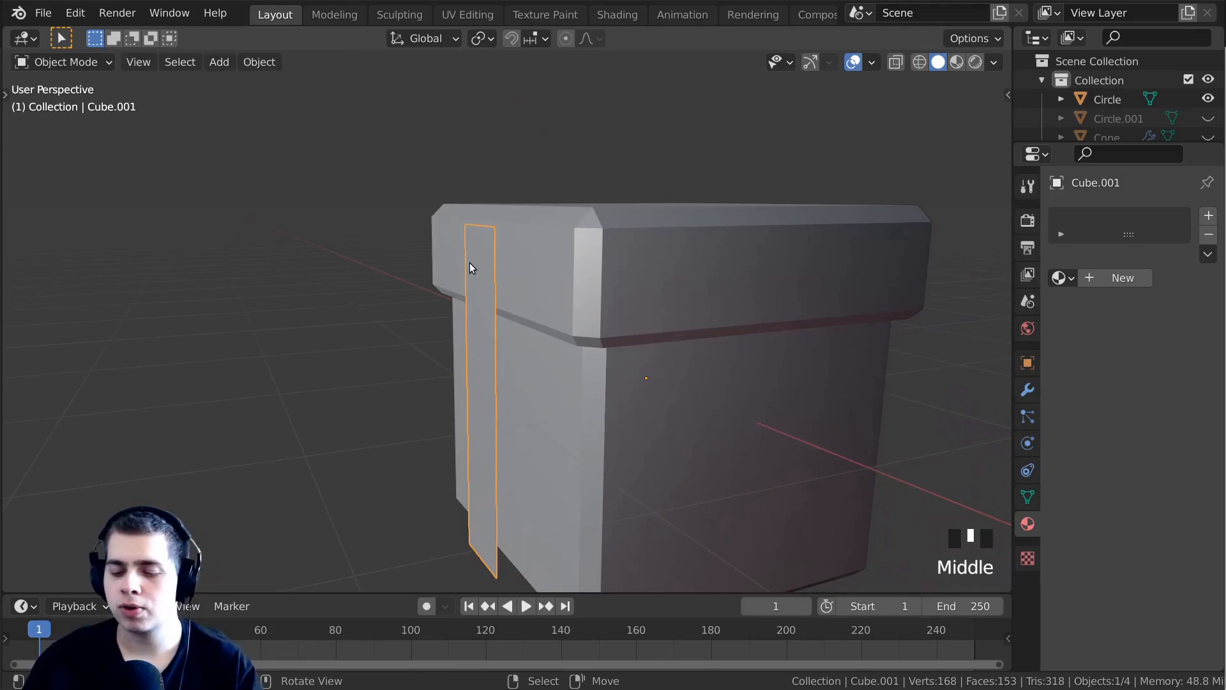
{"action": "key", "text": "KP_3"}
{"action": "scroll", "coordinate": [646, 393], "scroll_direction": "up", "scroll_amount": 2}
{"action": "key", "text": "Tab"}
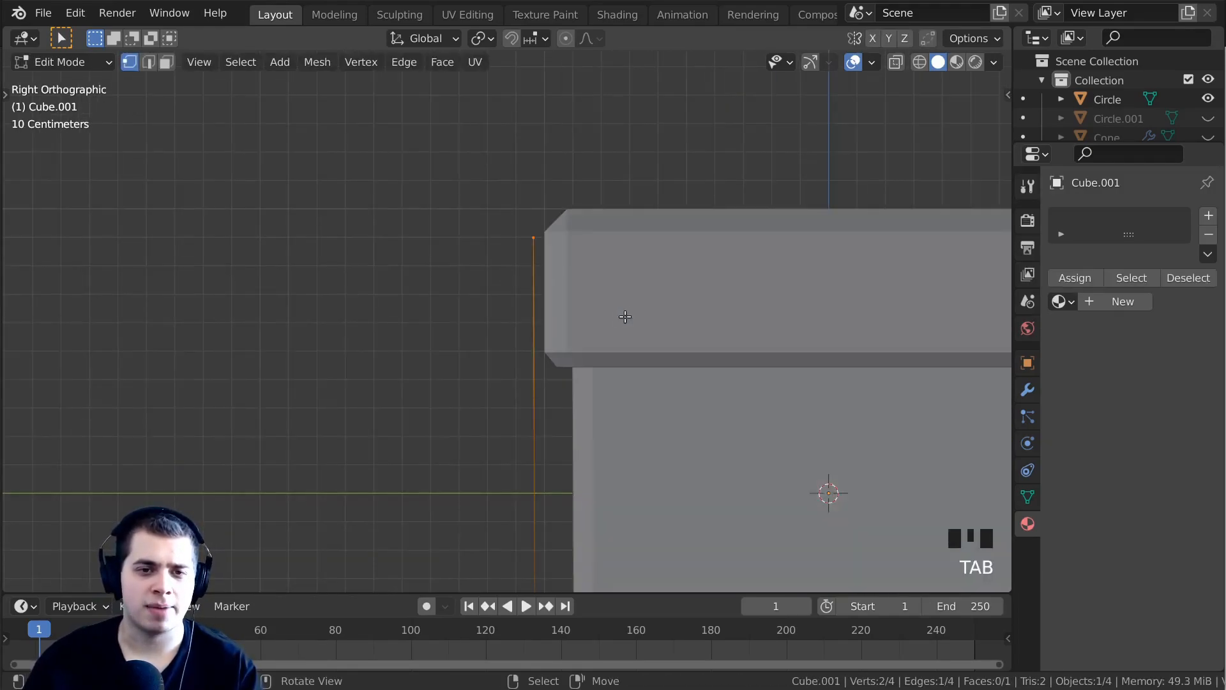
Extrude the ribbon strip's end edge over the lid's front upper bevel and across the lid's top along the Y axis.
{"action": "middle_click_drag", "start_coordinate": [624, 318], "coordinate": [605, 309], "text": "shift"}
{"action": "scroll", "coordinate": [545, 287], "scroll_direction": "up", "scroll_amount": 2}
{"action": "key", "text": "e"}
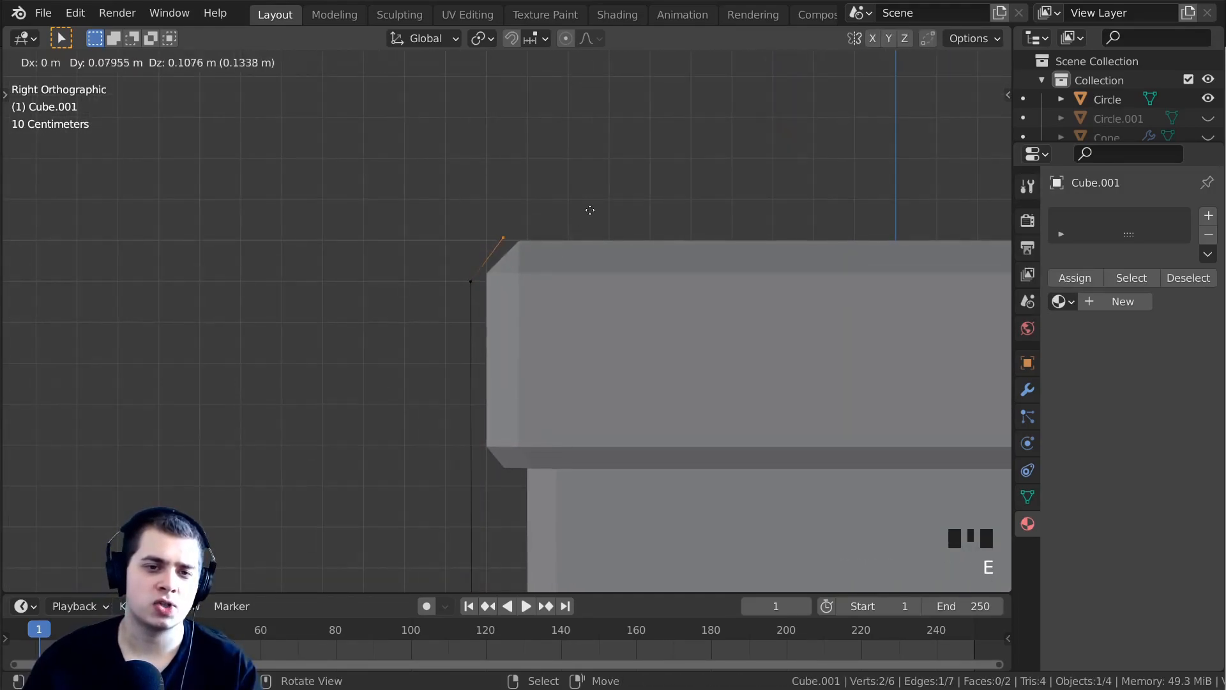
{"action": "left_click", "coordinate": [605, 195]}
{"action": "middle_click_drag", "start_coordinate": [619, 215], "coordinate": [500, 252], "text": "shift"}
{"action": "key", "text": "e"}
{"action": "middle_click_drag", "start_coordinate": [590, 215], "coordinate": [595, 204]}
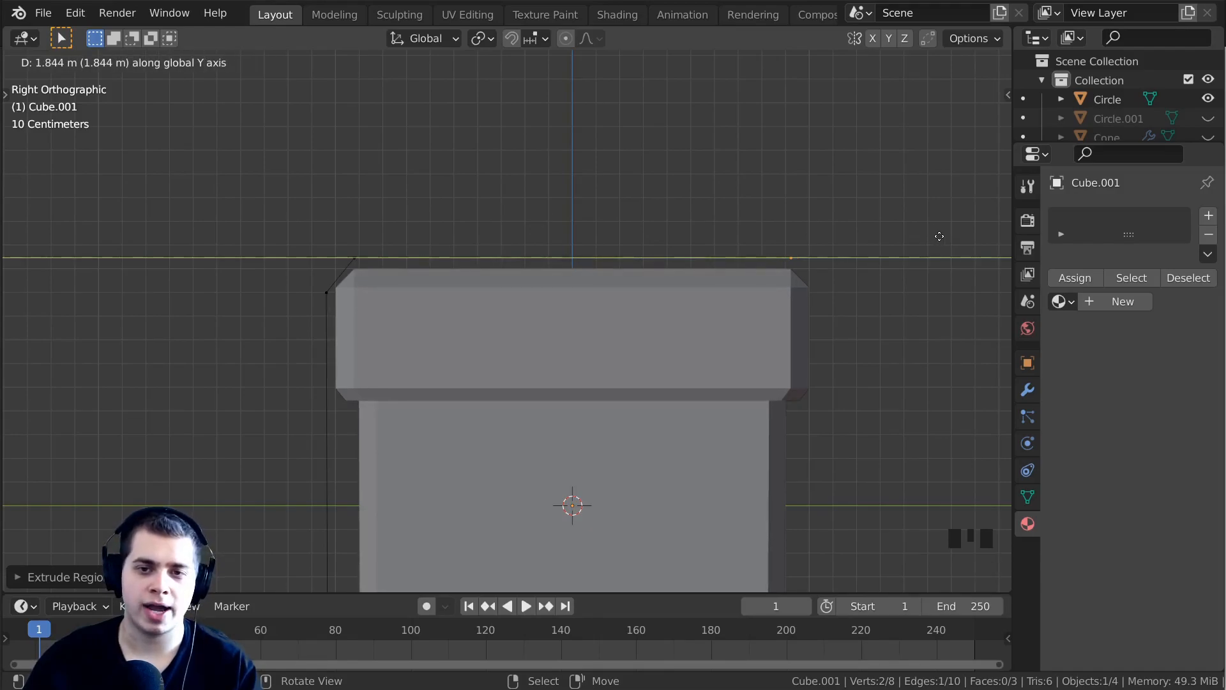
{"action": "left_click", "coordinate": [973, 236]}
Extrude the strip over the lid's back upper bevel and down its back side, aligning the end edge with the lid's lower rim.
{"action": "middle_click_drag", "start_coordinate": [952, 233], "coordinate": [684, 259], "text": "shift"}
{"action": "scroll", "coordinate": [630, 170], "scroll_direction": "up", "scroll_amount": 3}
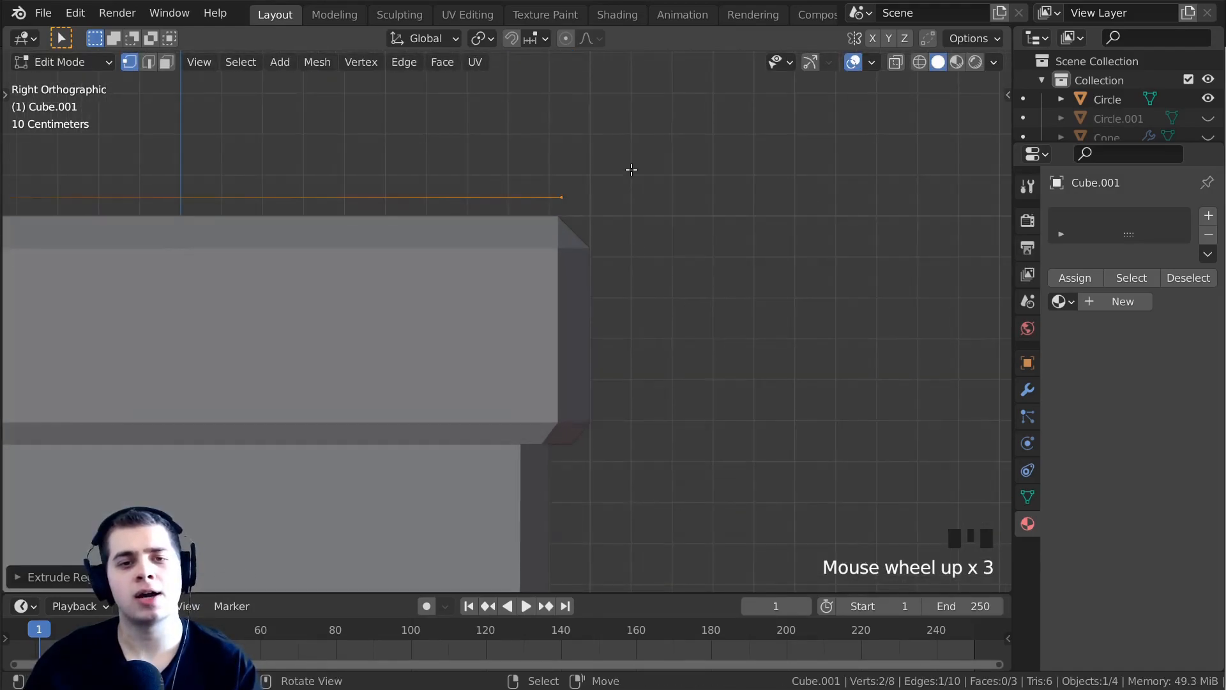
{"action": "key", "text": "e"}
{"action": "middle_click_drag", "start_coordinate": [676, 213], "coordinate": [646, 140], "text": "shift"}
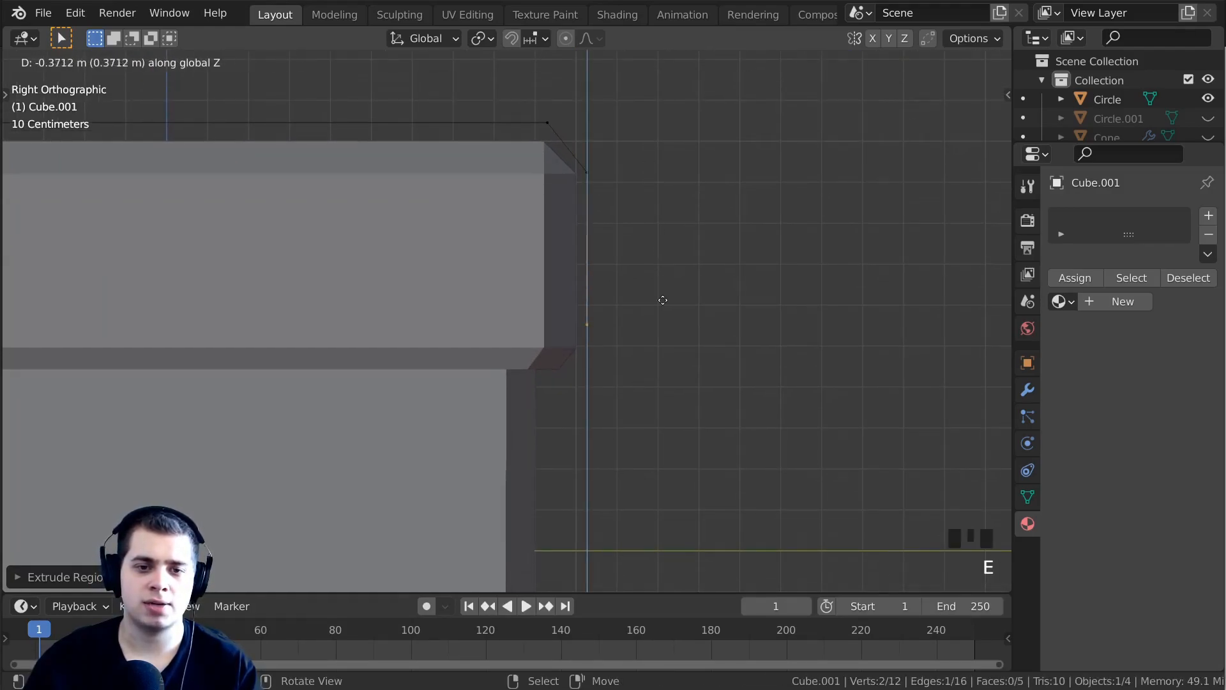
{"action": "left_click", "coordinate": [641, 487]}
{"action": "middle_click_drag", "start_coordinate": [611, 407], "coordinate": [622, 221], "text": "shift"}
{"action": "key", "text": "g"}
{"action": "key", "text": "z"}
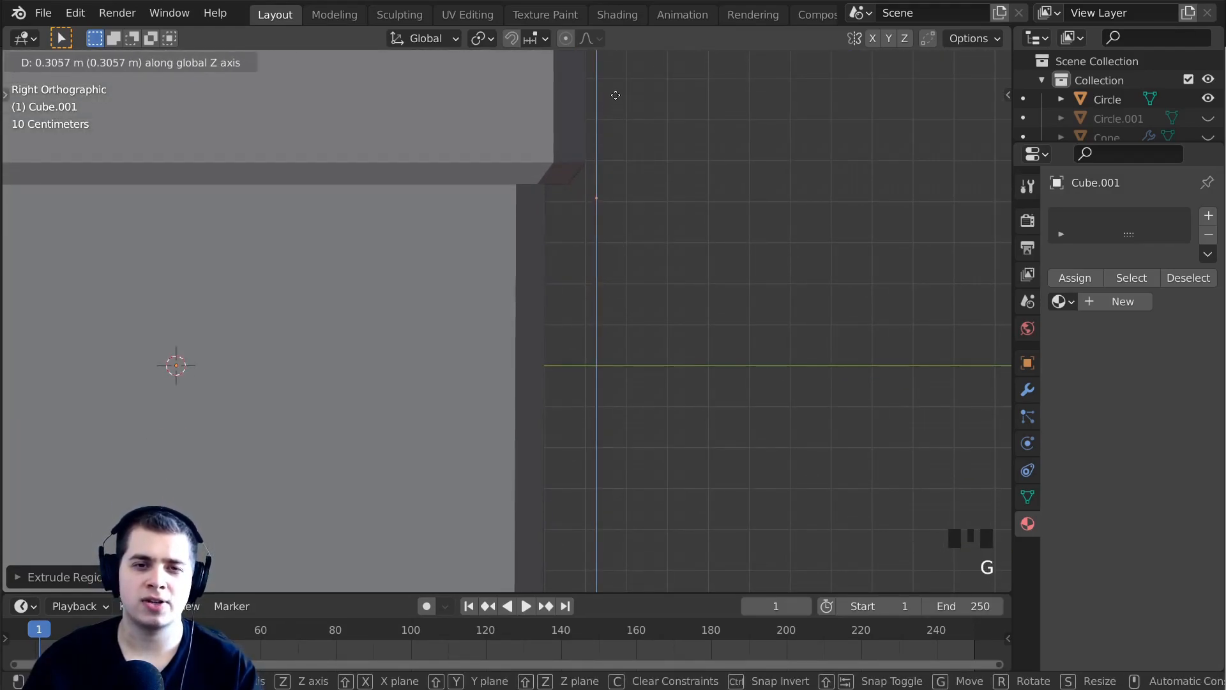
{"action": "left_click", "coordinate": [616, 95]}
{"action": "key", "text": "g"}
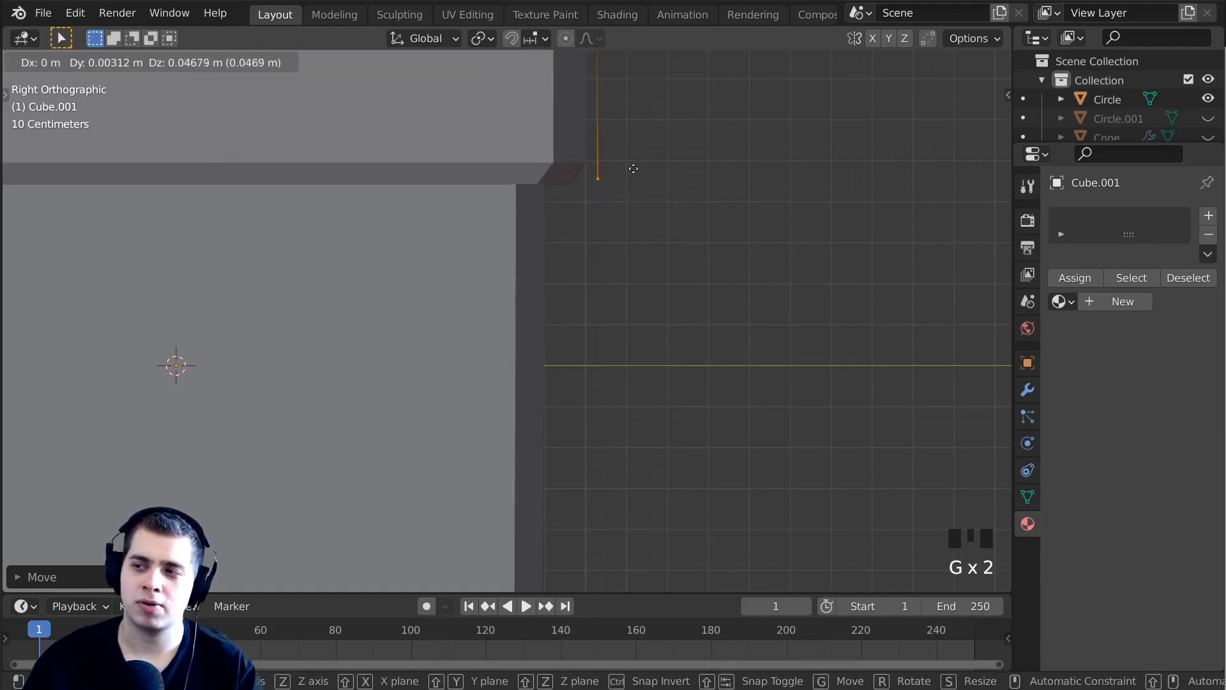
{"action": "left_click", "coordinate": [631, 165]}
Extrude the strip inward beneath the lid's back rim and straight down the box's back side along the Z axis.
{"action": "key", "text": "e"}
{"action": "left_click", "coordinate": [581, 211]}
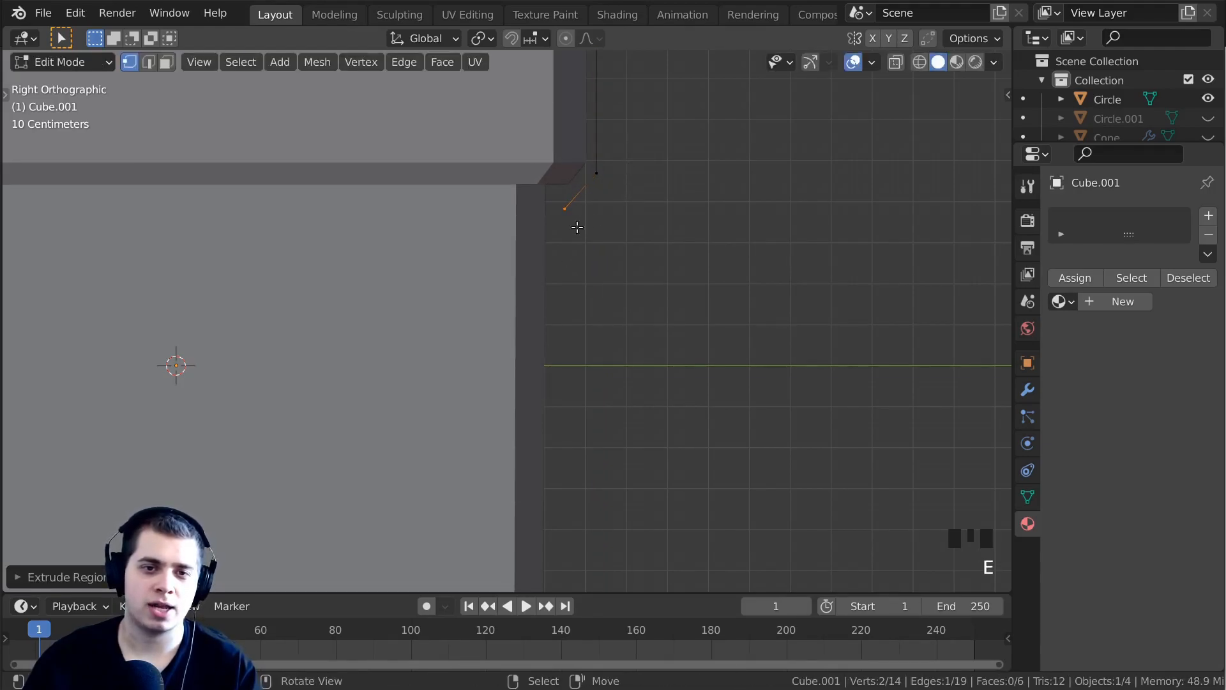
{"action": "scroll", "coordinate": [578, 220], "scroll_direction": "down", "scroll_amount": 3}
{"action": "middle_click_drag", "start_coordinate": [570, 245], "coordinate": [583, 115], "text": "shift"}
{"action": "key", "text": "e"}
{"action": "key", "text": "z"}
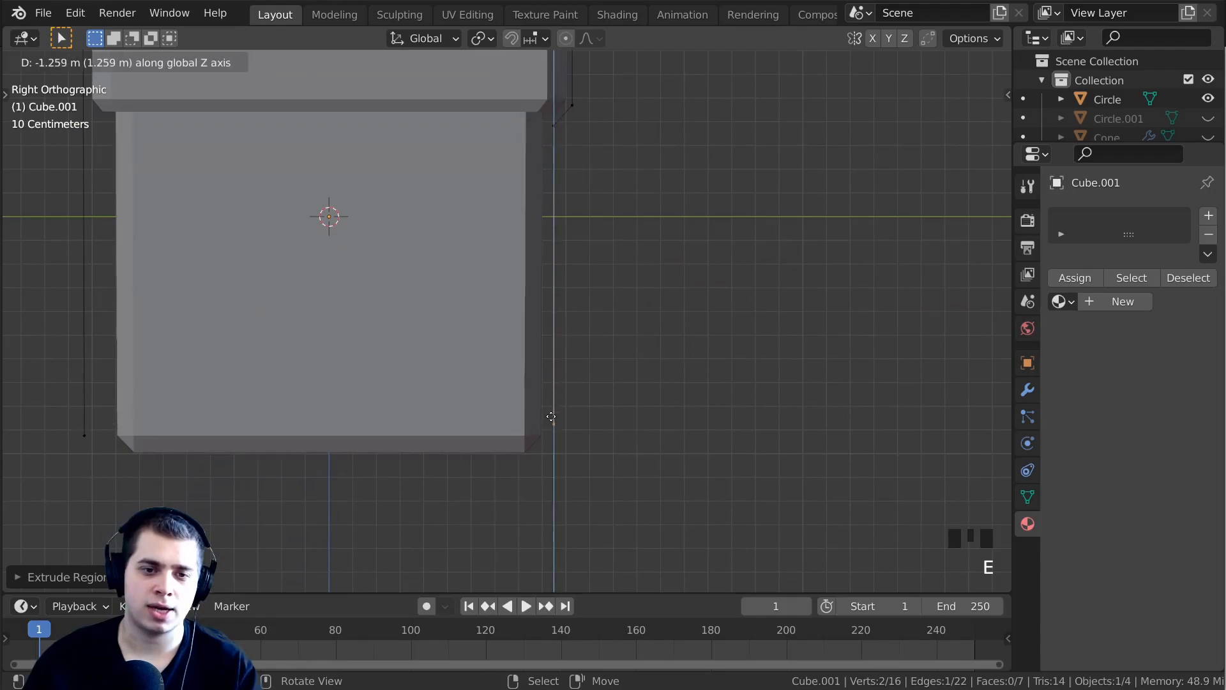
{"action": "left_click", "coordinate": [550, 425]}
Extrude the strip around the box's back lower bevel and across the underside along the Y axis to the front.
{"action": "scroll", "coordinate": [543, 402], "scroll_direction": "up", "scroll_amount": 3}
{"action": "middle_click_drag", "start_coordinate": [529, 362], "coordinate": [596, 190], "text": "shift"}
{"action": "key", "text": "e"}
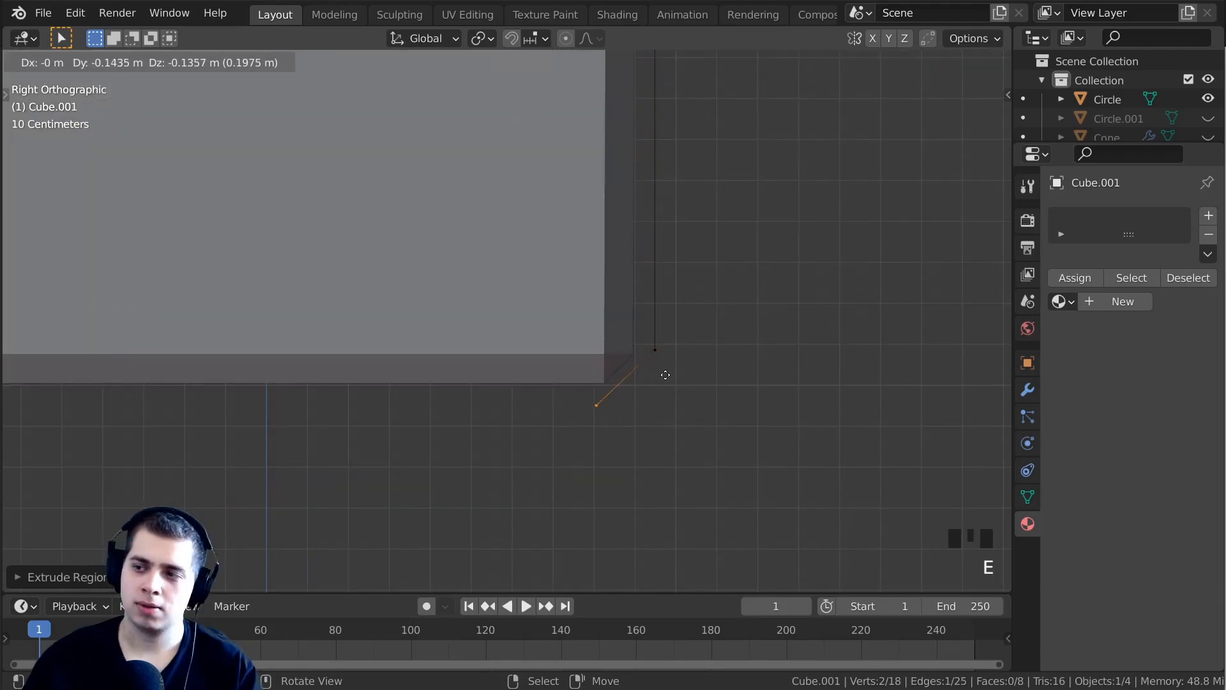
{"action": "scroll", "coordinate": [665, 375], "scroll_direction": "down", "scroll_amount": 2}
{"action": "key", "text": "y"}
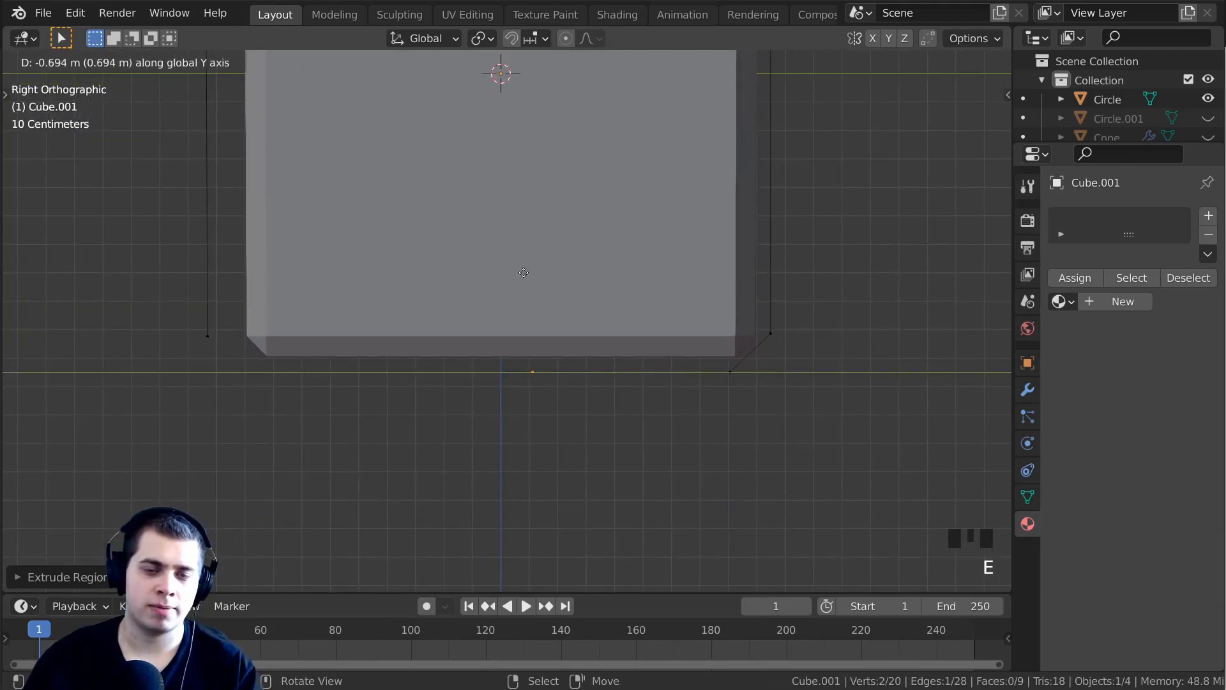
{"action": "left_click", "coordinate": [248, 269]}
{"action": "middle_click_drag", "start_coordinate": [247, 269], "coordinate": [443, 274], "text": "shift"}
{"action": "scroll", "coordinate": [309, 351], "scroll_direction": "up", "scroll_amount": 4}
{"action": "middle_click_drag", "start_coordinate": [309, 350], "coordinate": [466, 342], "text": "shift"}
{"action": "scroll", "coordinate": [465, 342], "scroll_direction": "down", "scroll_amount": 5}
{"action": "key", "text": "a"}
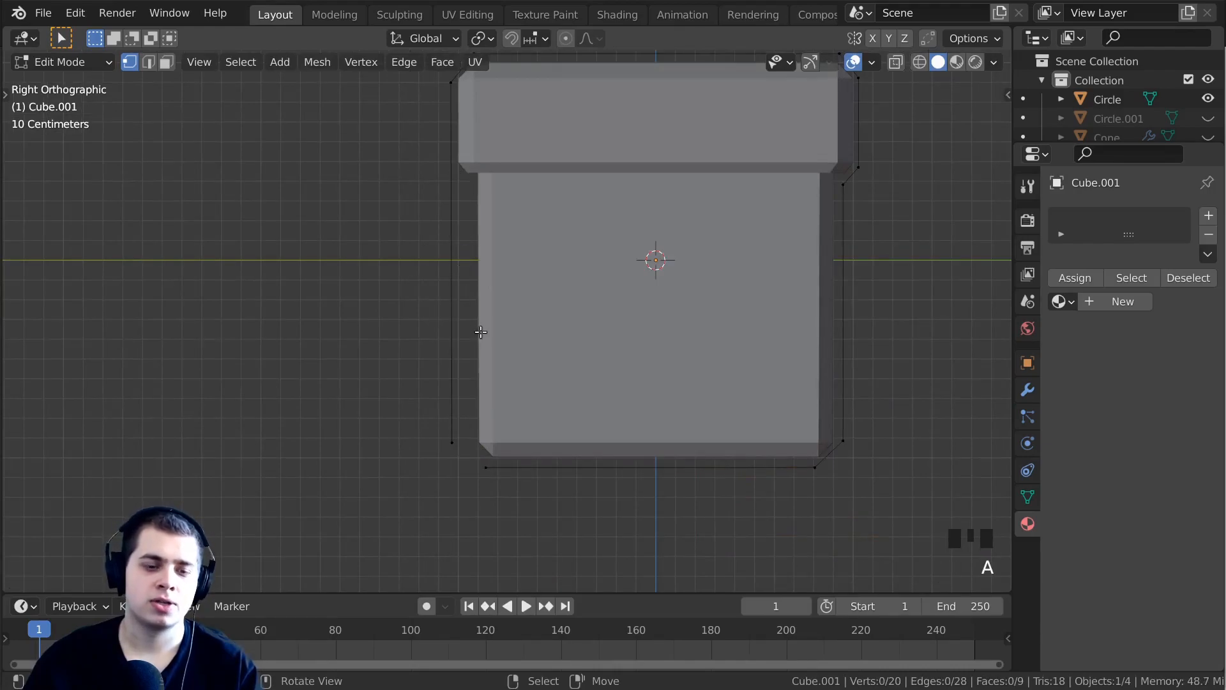
In wireframe shading, select the front strip's lower end edge and move it up along Z to the lid's lower rim.
{"action": "middle_click_drag", "start_coordinate": [543, 311], "coordinate": [719, 219], "text": "shift"}
{"action": "scroll", "coordinate": [801, 255], "scroll_direction": "up", "scroll_amount": 2}
{"action": "key", "text": "z"}
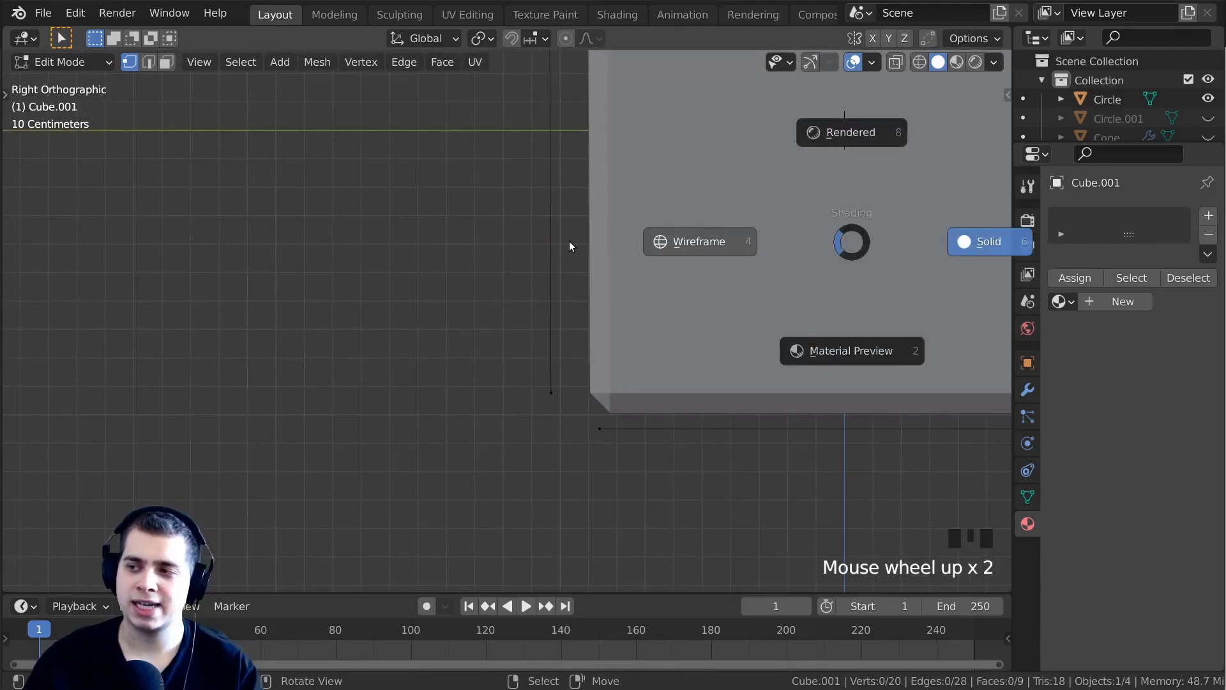
{"action": "left_click", "coordinate": [569, 246]}
{"action": "key", "text": "b"}
{"action": "left_click_drag", "start_coordinate": [645, 264], "coordinate": [455, 453]}
{"action": "key", "text": "b"}
{"action": "scroll", "coordinate": [592, 372], "scroll_direction": "down", "scroll_amount": 3}
{"action": "key", "text": "g"}
{"action": "key", "text": "z"}
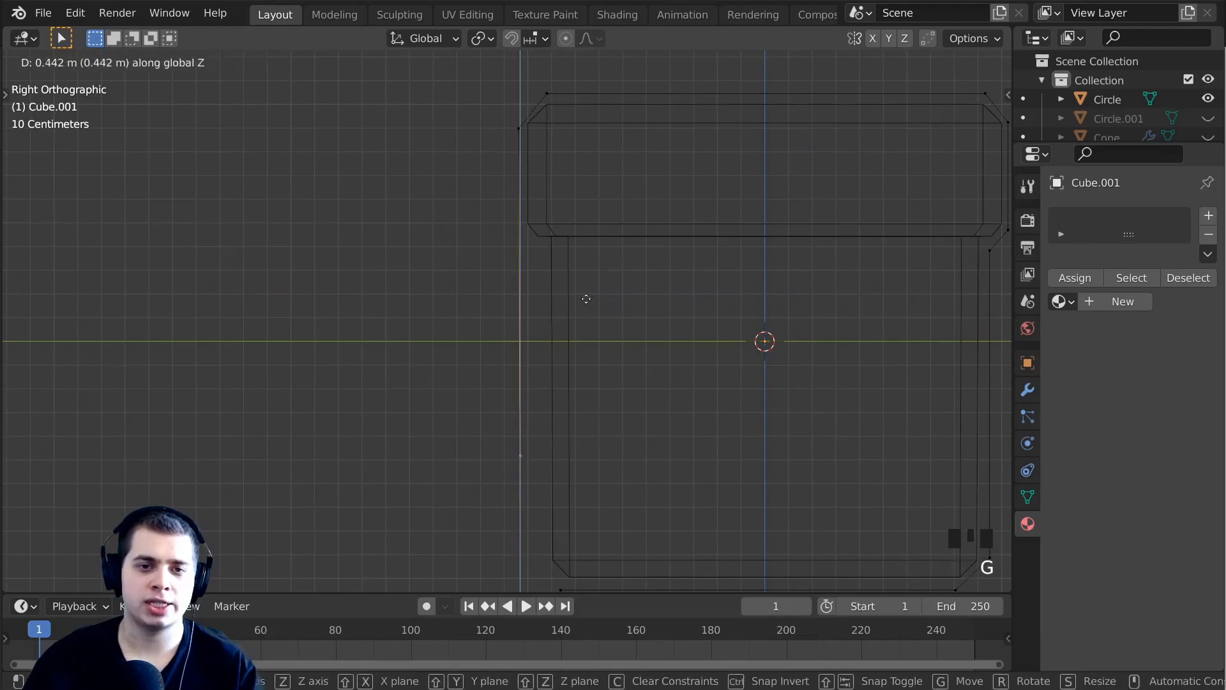
{"action": "left_click", "coordinate": [585, 111]}
Extrude the front strip inward beneath the lid's rim and down the box's front side along the Z axis.
{"action": "scroll", "coordinate": [410, 124], "scroll_direction": "up", "scroll_amount": 3}
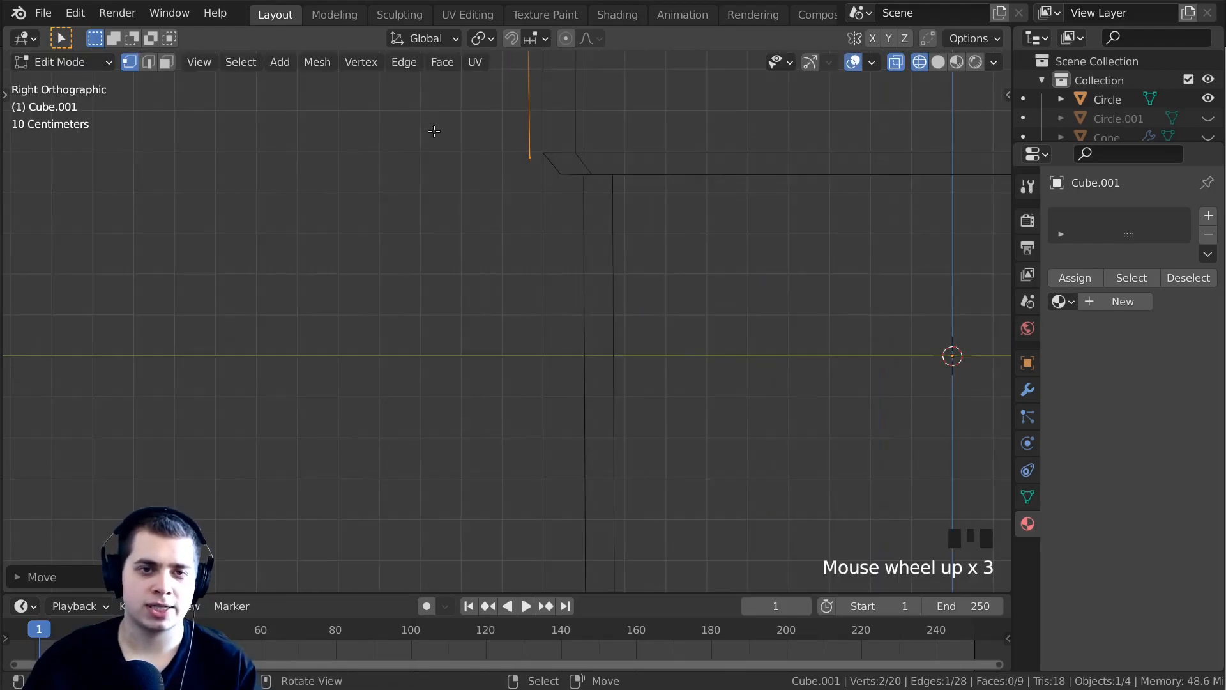
{"action": "key", "text": "e"}
{"action": "left_click", "coordinate": [469, 173]}
{"action": "scroll", "coordinate": [684, 220], "scroll_direction": "down", "scroll_amount": 3}
{"action": "middle_click_drag", "start_coordinate": [684, 220], "coordinate": [664, 145], "text": "shift"}
{"action": "key", "text": "e"}
{"action": "key", "text": "z"}
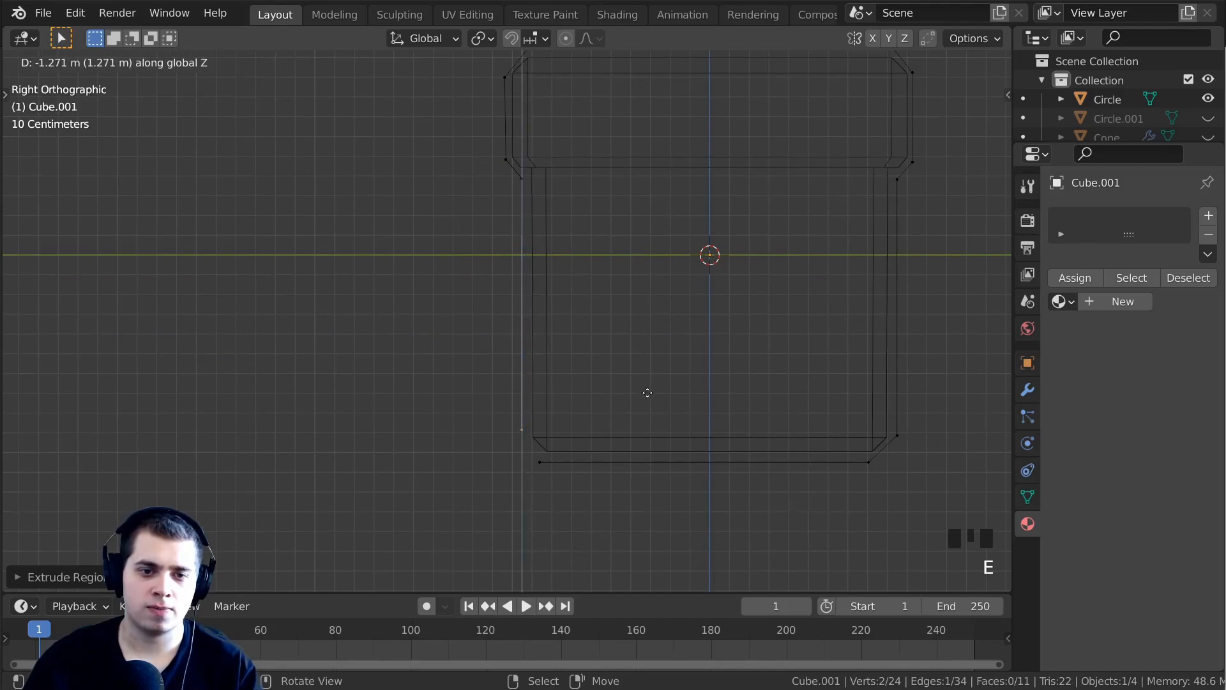
{"action": "left_click", "coordinate": [647, 392]}
Fill the gap between the strip's two open end edges at the box's front lower bevel with a face.
{"action": "middle_click_drag", "start_coordinate": [597, 416], "coordinate": [692, 457]}
{"action": "scroll", "coordinate": [559, 471], "scroll_direction": "down", "scroll_amount": 2}
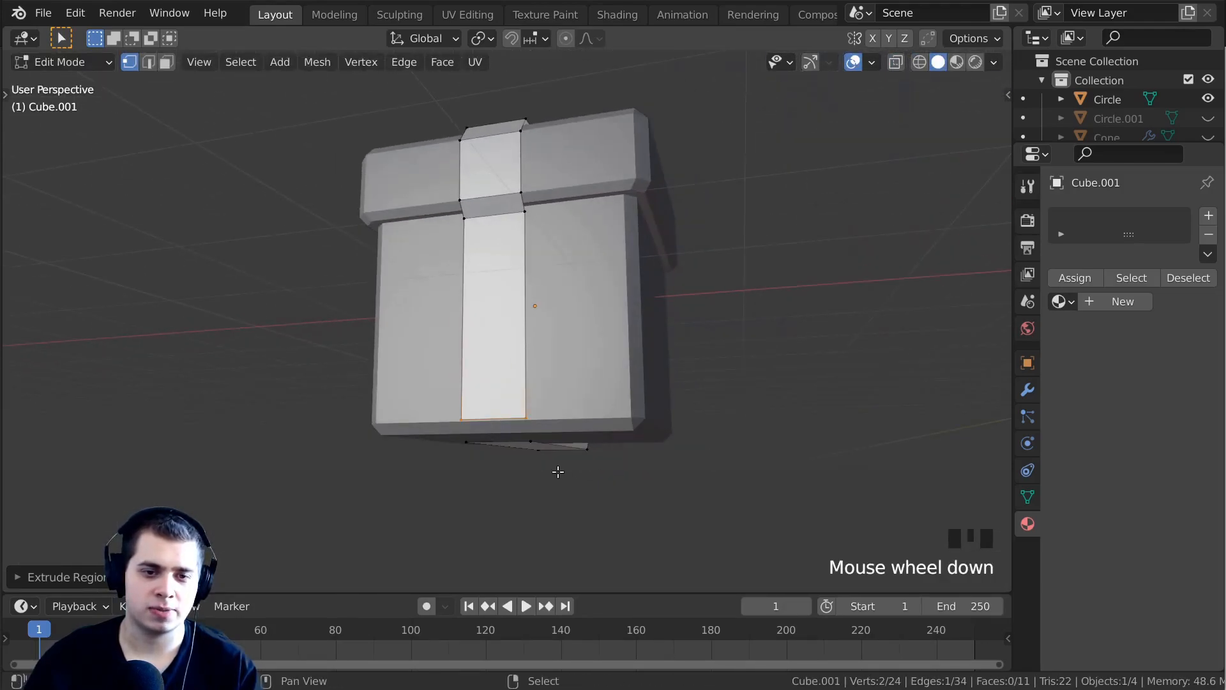
{"action": "middle_click_drag", "start_coordinate": [559, 471], "coordinate": [549, 396]}
{"action": "scroll", "coordinate": [549, 396], "scroll_direction": "up", "scroll_amount": 2}
{"action": "right_click", "coordinate": [546, 394], "text": "shift"}
{"action": "right_click", "coordinate": [469, 395], "text": "shift"}
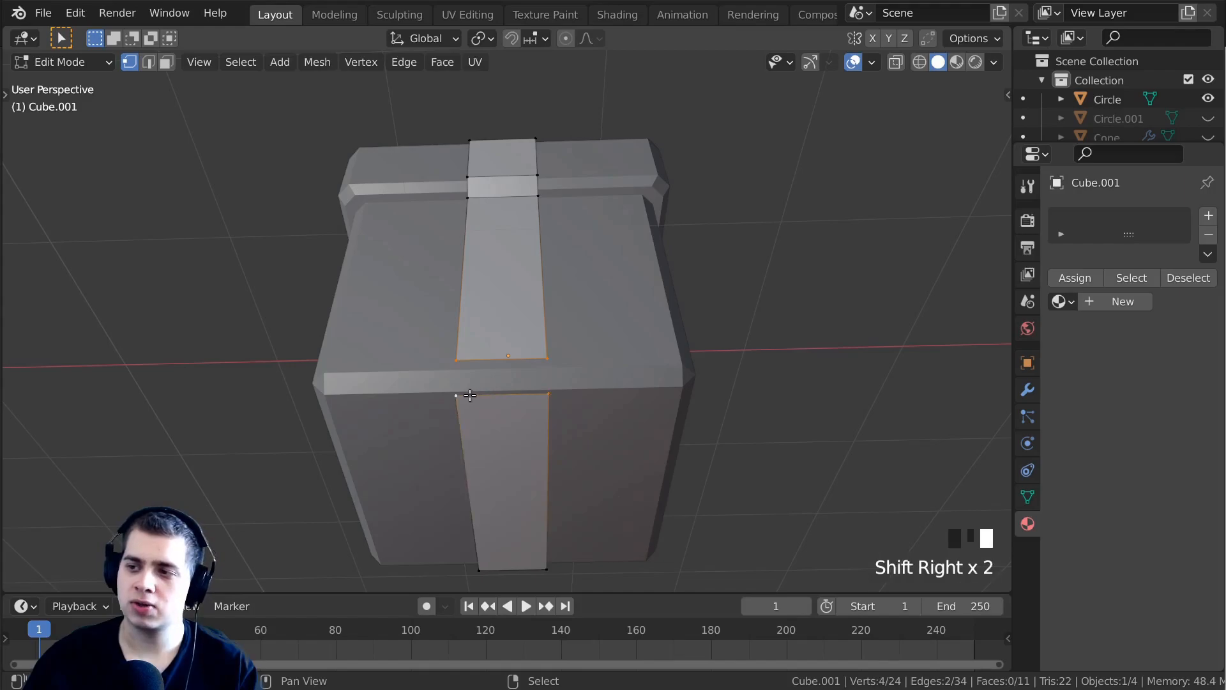
{"action": "scroll", "coordinate": [515, 374], "scroll_direction": "down", "scroll_amount": 2}
{"action": "key", "text": "Tab"}
{"action": "middle_click_drag", "start_coordinate": [515, 374], "coordinate": [553, 332]}
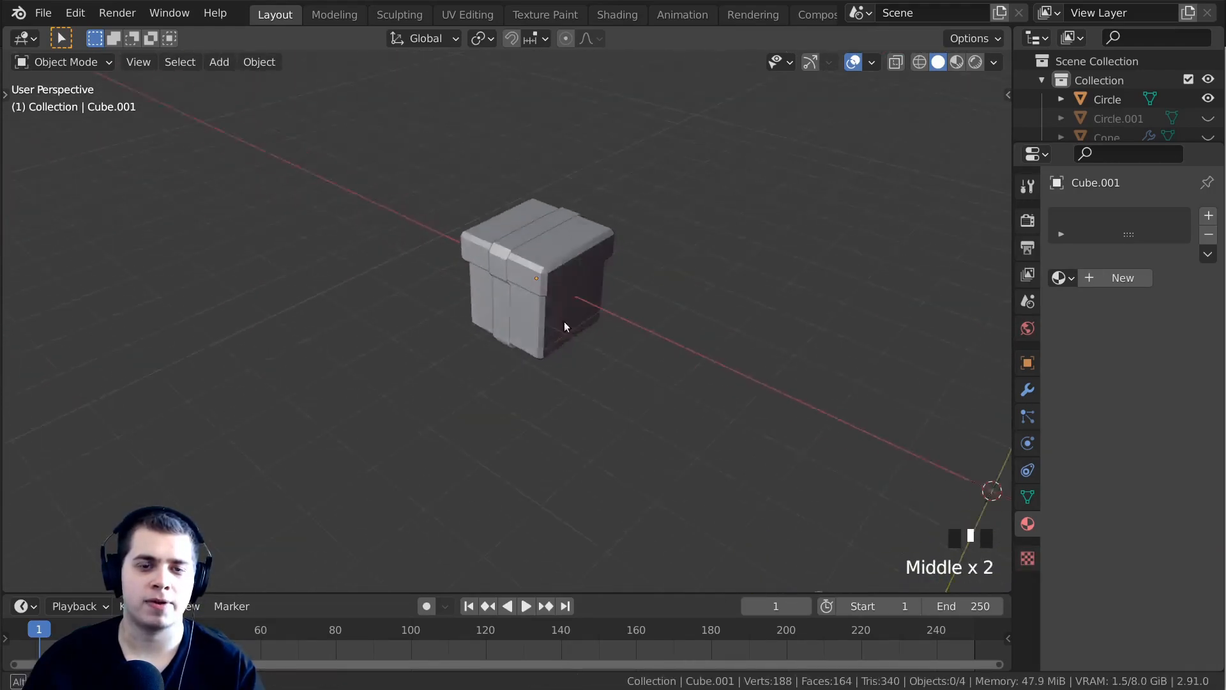
Select the ribbon strip around the box and add a Solidify modifier to it.
{"action": "scroll", "coordinate": [553, 332], "scroll_direction": "up", "scroll_amount": 3}
{"action": "scroll", "coordinate": [539, 415], "scroll_direction": "up", "scroll_amount": 1, "text": "shift"}
{"action": "scroll", "coordinate": [547, 307], "scroll_direction": "up", "scroll_amount": 3}
{"action": "scroll", "coordinate": [591, 218], "scroll_direction": "up", "scroll_amount": 1}
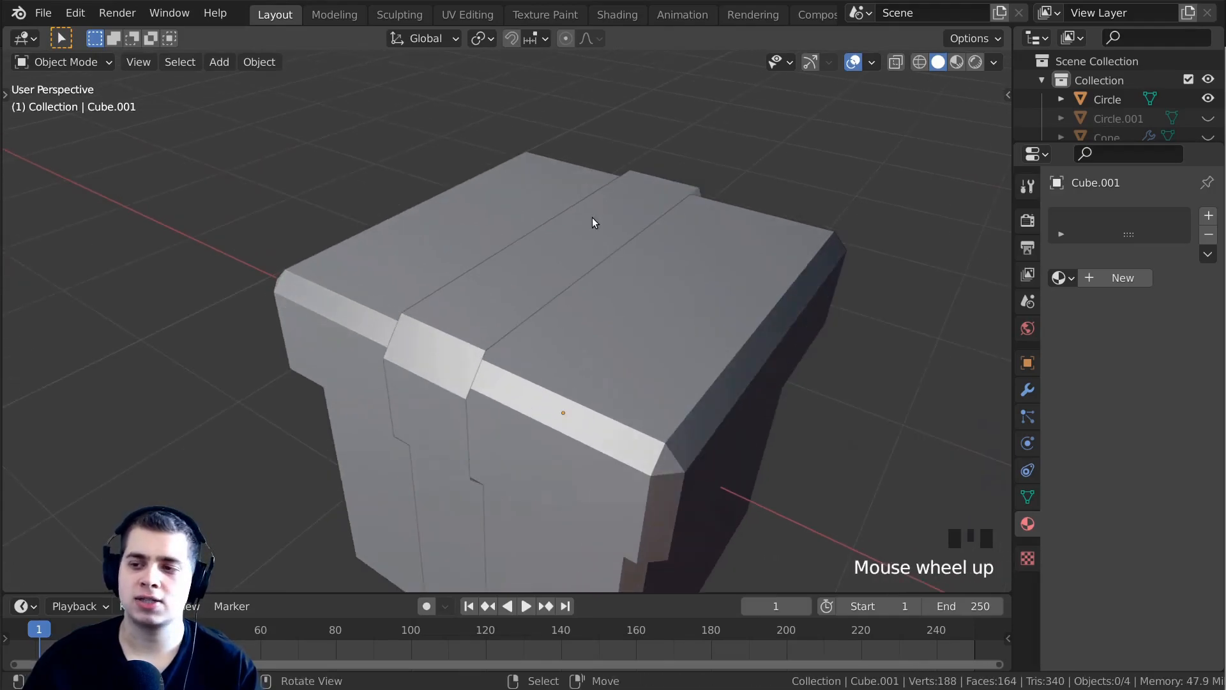
{"action": "right_click", "coordinate": [553, 243]}
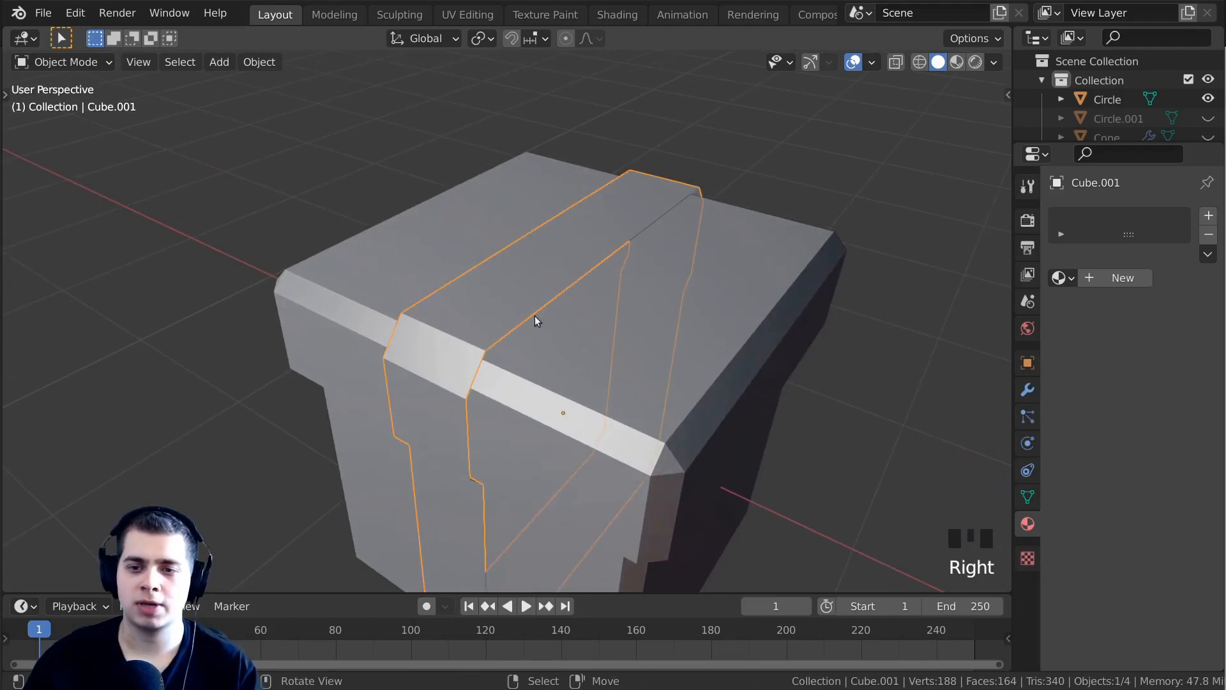
{"action": "left_click", "coordinate": [1029, 389]}
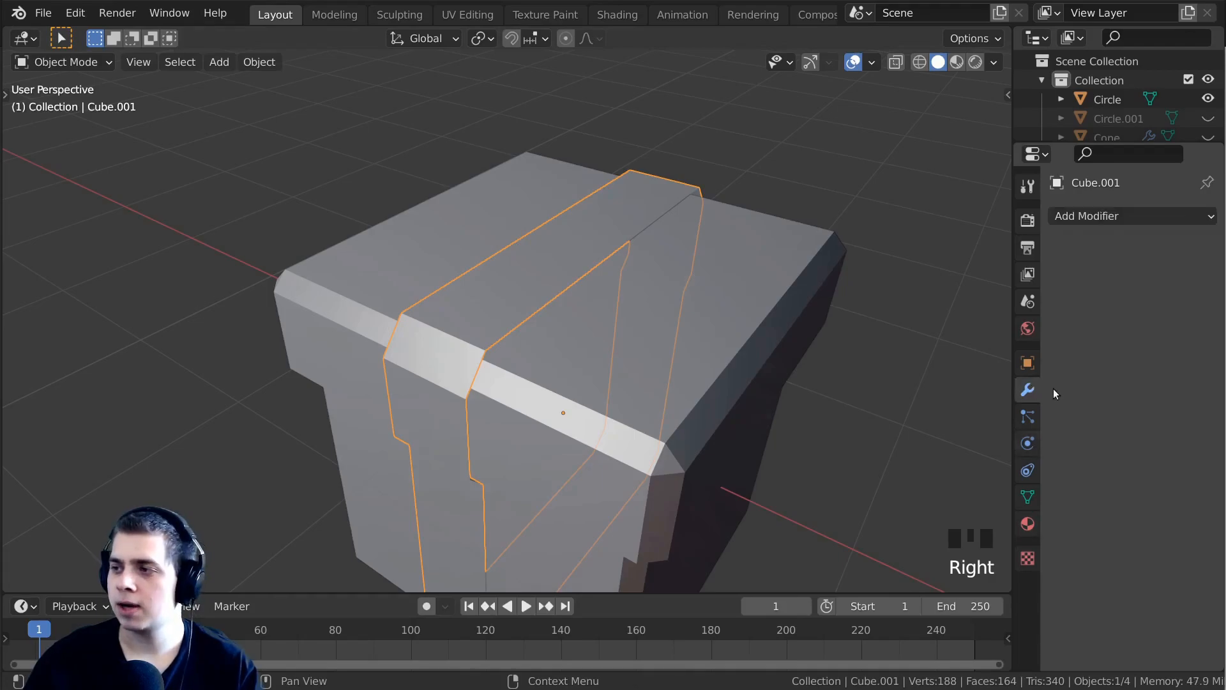
{"action": "left_click", "coordinate": [1107, 213]}
{"action": "left_click", "coordinate": [1094, 216]}
{"action": "left_click", "coordinate": [830, 514]}
Set the ribbon's Solidify thickness to 0.12 m.
{"action": "middle_click_drag", "start_coordinate": [798, 486], "coordinate": [621, 361]}
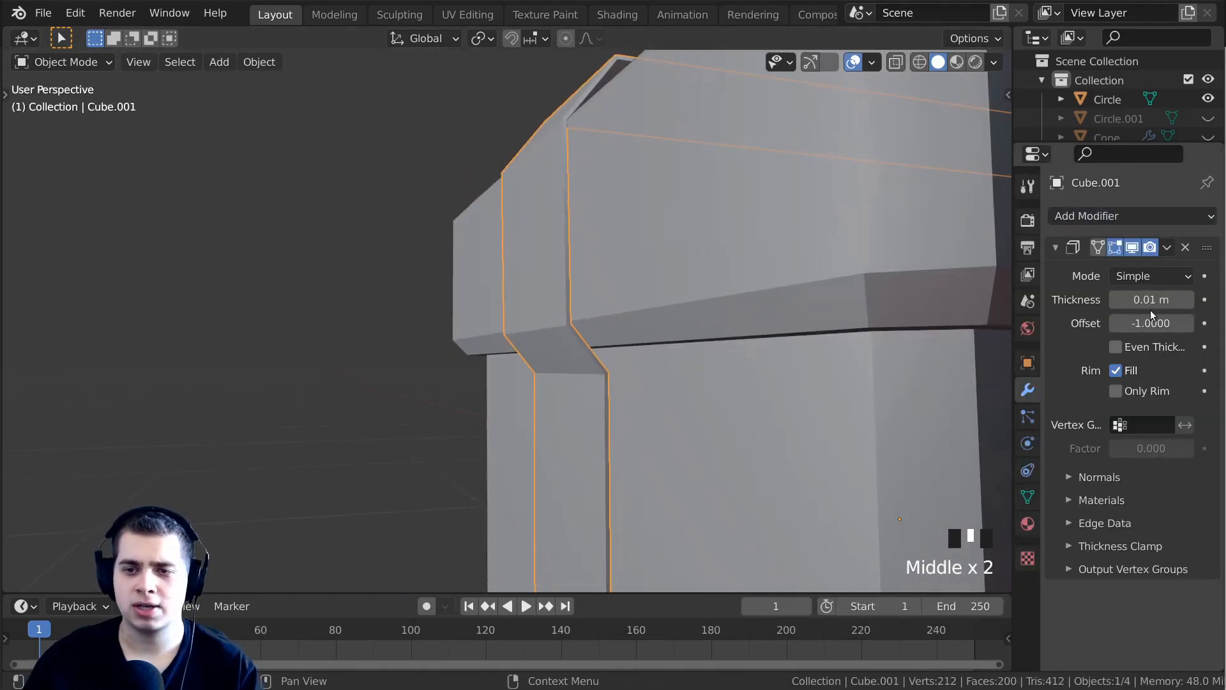
{"action": "left_click_drag", "start_coordinate": [1133, 294], "coordinate": [1169, 301]}
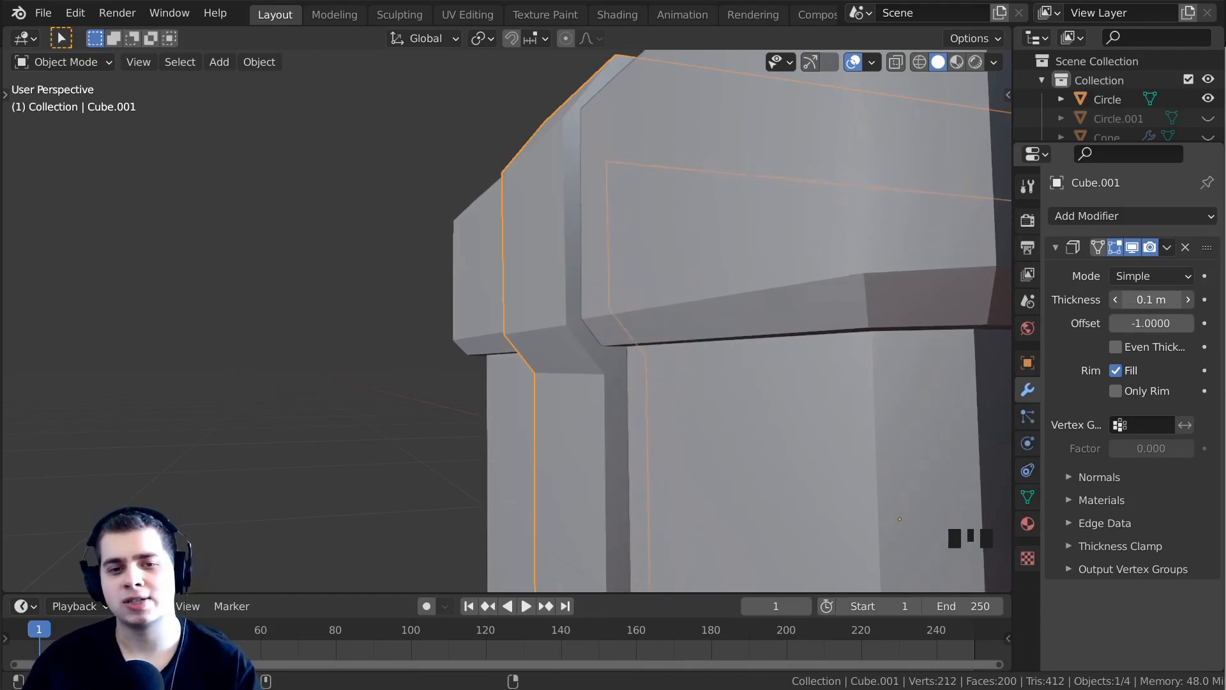
{"action": "scroll", "coordinate": [709, 354], "scroll_direction": "down", "scroll_amount": 2}
{"action": "middle_click_drag", "start_coordinate": [709, 355], "coordinate": [542, 374]}
{"action": "key", "text": "a"}
Move the ribbon's edge at the lower end of the lid's upper bevel slightly to adjust its fit to the lid.
{"action": "scroll", "coordinate": [538, 327], "scroll_direction": "down", "scroll_amount": 5}
{"action": "scroll", "coordinate": [513, 240], "scroll_direction": "up", "scroll_amount": 5}
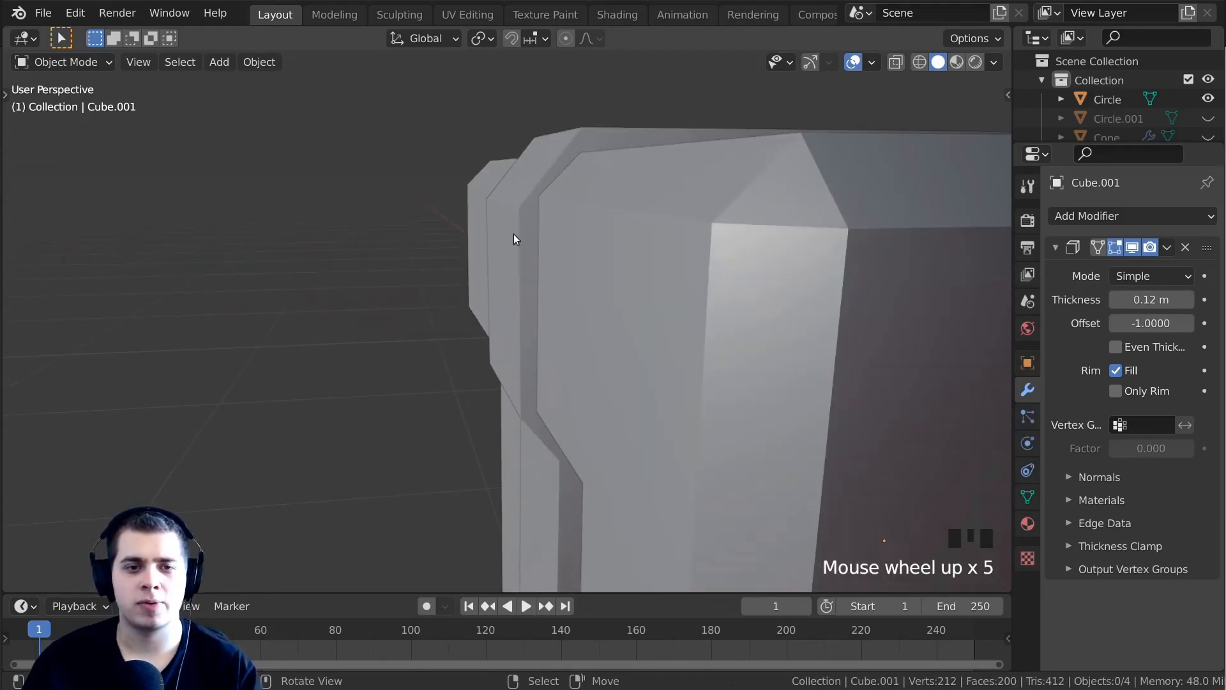
{"action": "key", "text": "Tab"}
{"action": "right_click", "coordinate": [520, 207]}
{"action": "right_click", "coordinate": [488, 200], "text": "shift"}
{"action": "key", "text": "g"}
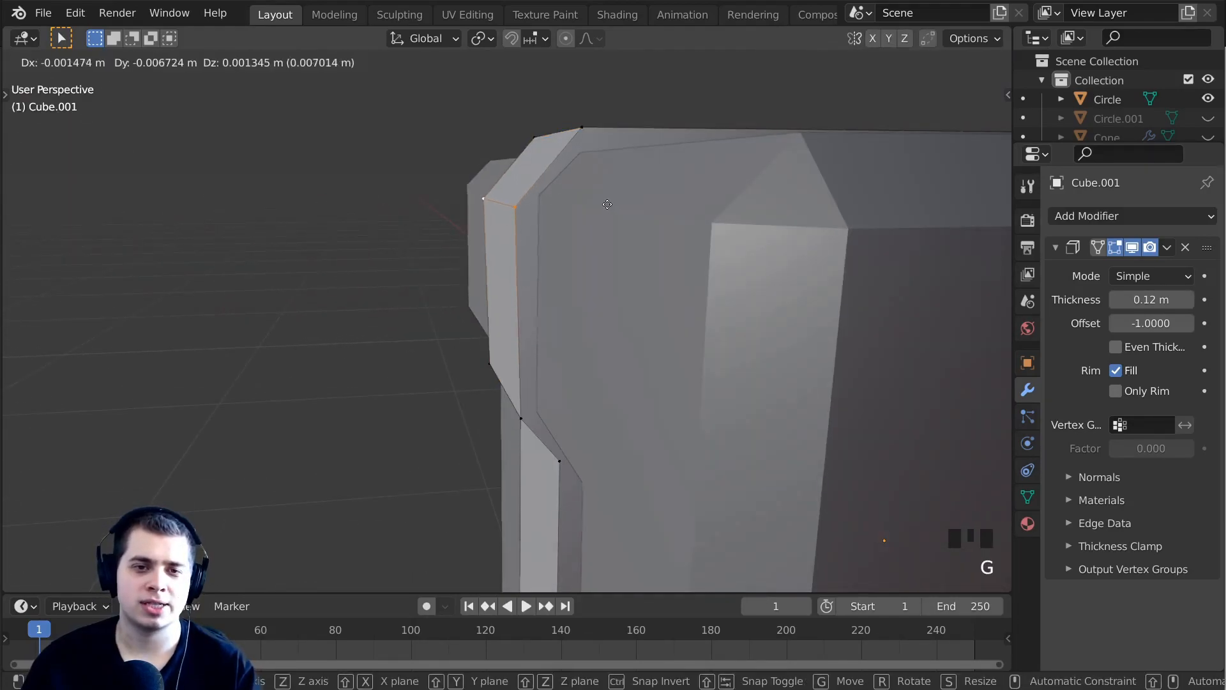
{"action": "left_click", "coordinate": [601, 203]}
Move the ribbon's edge at the lid's lower rim along the Y axis to adjust its fit.
{"action": "middle_click_drag", "start_coordinate": [600, 203], "coordinate": [569, 142]}
{"action": "right_click", "coordinate": [485, 342]}
{"action": "right_click", "coordinate": [506, 350], "text": "shift"}
{"action": "key", "text": "g"}
{"action": "key", "text": "y"}
{"action": "left_click", "coordinate": [710, 336]}
{"action": "key", "text": "Tab"}
Duplicate the ribbon in place and rotate the copy 90° around the global Z axis to cross the first one.
{"action": "scroll", "coordinate": [710, 333], "scroll_direction": "down", "scroll_amount": 5}
{"action": "middle_click_drag", "start_coordinate": [710, 333], "coordinate": [467, 329], "text": "shift"}
{"action": "key", "text": "alt+a"}
{"action": "scroll", "coordinate": [457, 268], "scroll_direction": "down", "scroll_amount": 3}
{"action": "middle_click_drag", "start_coordinate": [457, 273], "coordinate": [638, 274]}
{"action": "scroll", "coordinate": [562, 302], "scroll_direction": "up", "scroll_amount": 3}
{"action": "right_click", "coordinate": [566, 298]}
{"action": "middle_click_drag", "start_coordinate": [566, 297], "coordinate": [735, 261]}
{"action": "key", "text": "shift+d"}
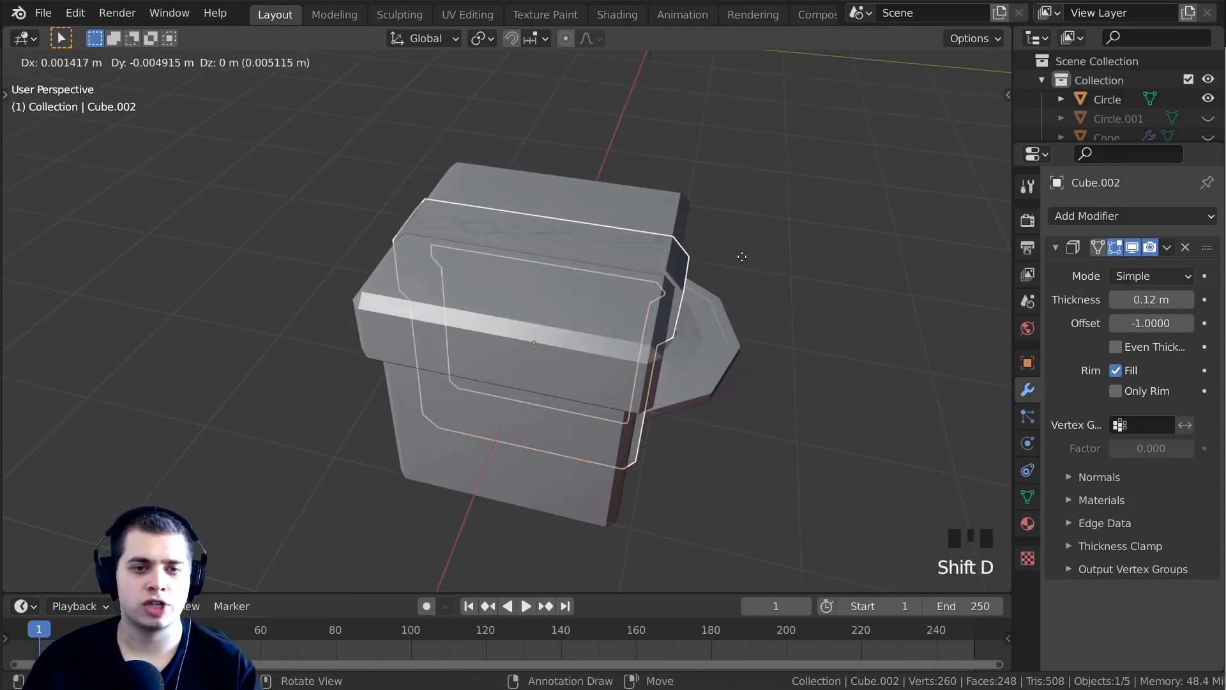
{"action": "key", "text": "r"}
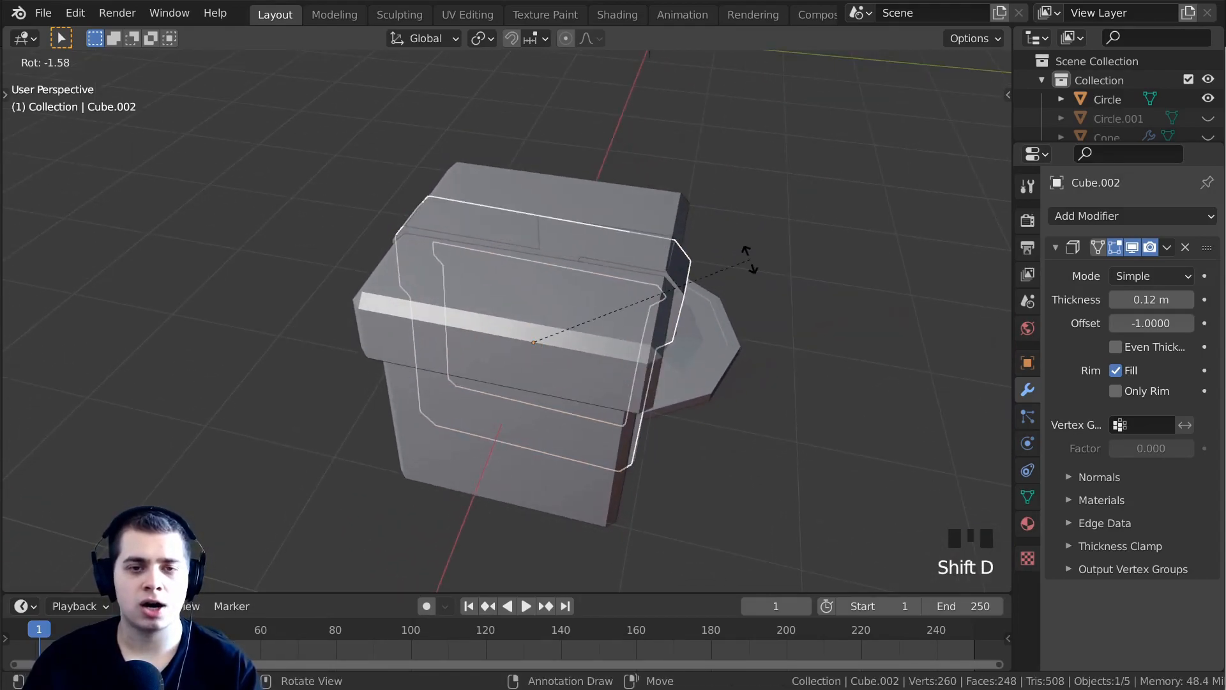
{"action": "type", "text": "z"}
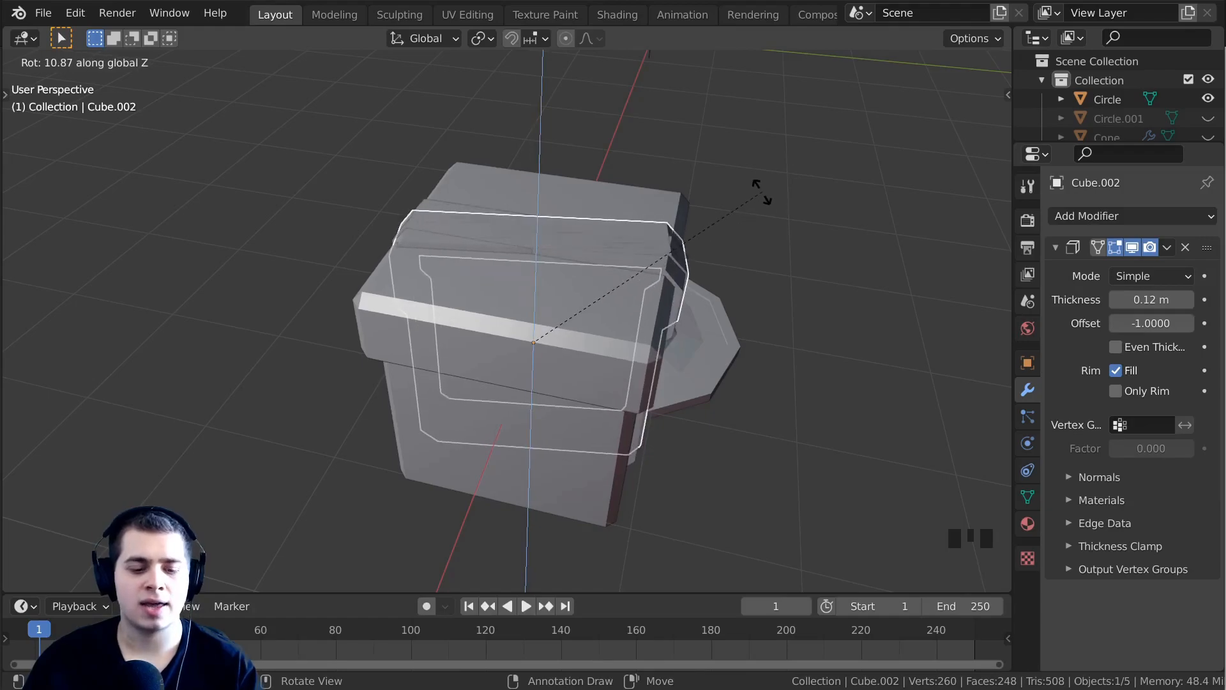
{"action": "type", "text": "90"}
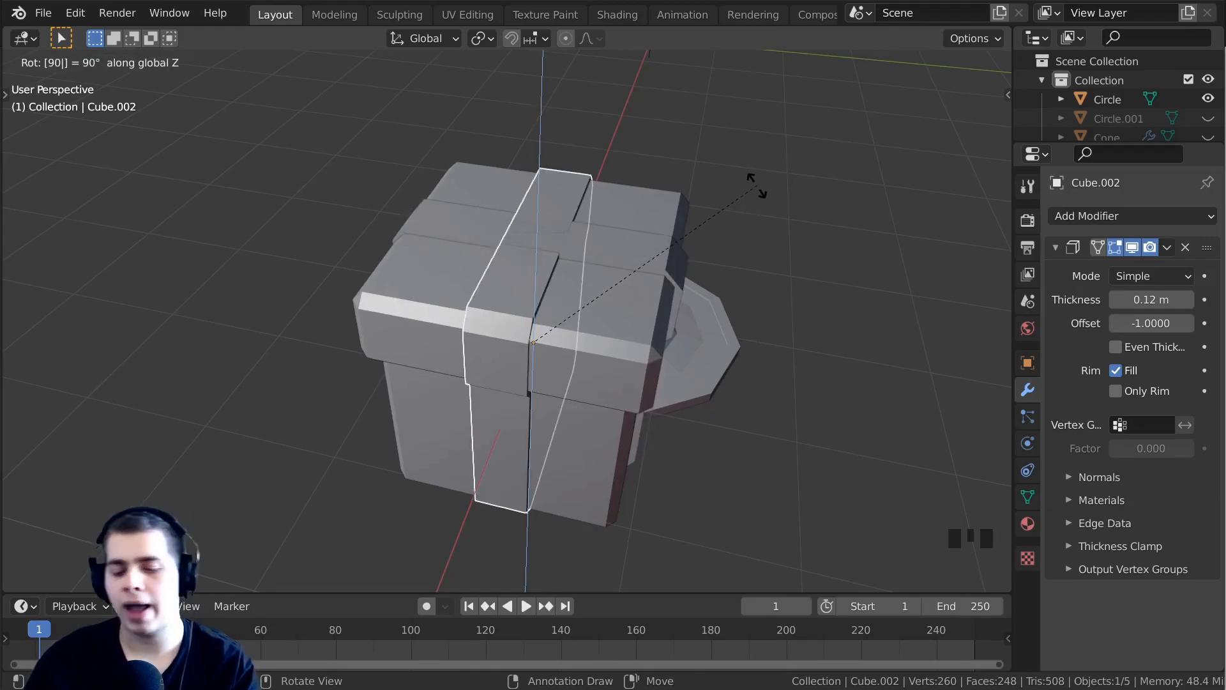
{"action": "key", "text": "Return"}
Move the crossing ribbon's bottom face slightly down along Z to separate it from the other ribbon on the underside.
{"action": "middle_click_drag", "start_coordinate": [717, 211], "coordinate": [515, 227]}
{"action": "scroll", "coordinate": [508, 172], "scroll_direction": "up", "scroll_amount": 3}
{"action": "scroll", "coordinate": [508, 173], "scroll_direction": "up", "scroll_amount": 3}
{"action": "middle_click_drag", "start_coordinate": [508, 172], "coordinate": [553, 407]}
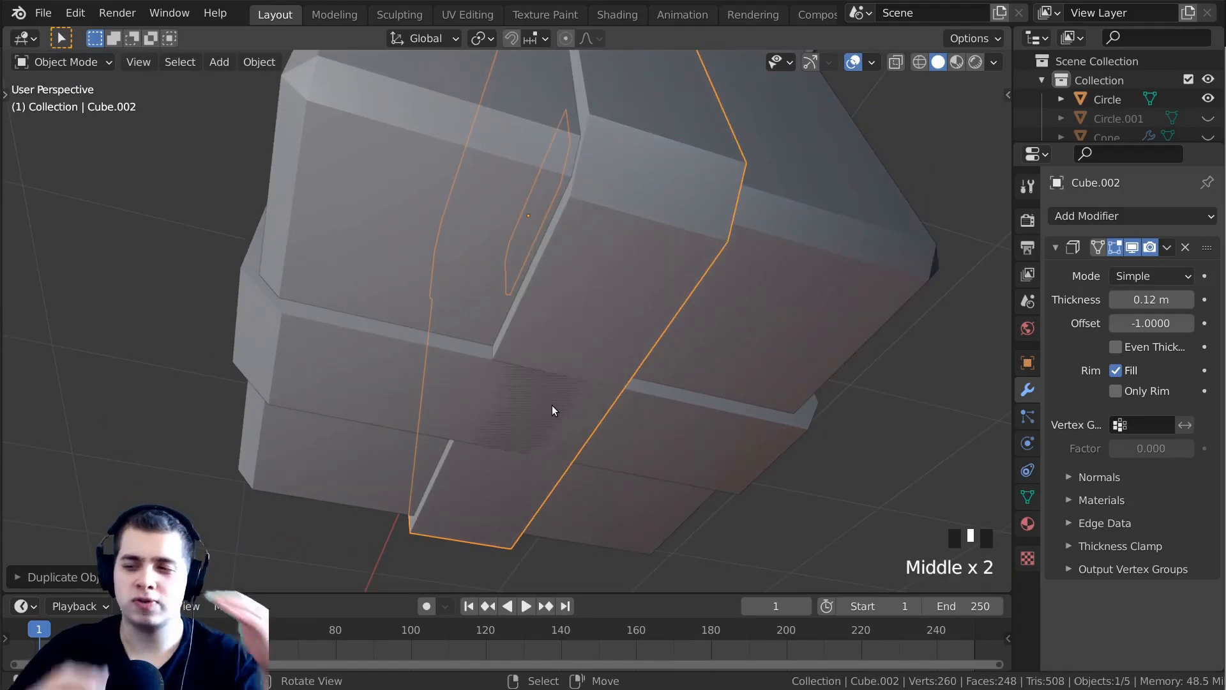
{"action": "middle_click_drag", "start_coordinate": [209, 120], "coordinate": [664, 256]}
{"action": "key", "text": "Tab"}
{"action": "key", "text": "3"}
{"action": "right_click", "coordinate": [574, 325]}
{"action": "scroll", "coordinate": [280, 104], "scroll_direction": "down", "scroll_amount": 2}
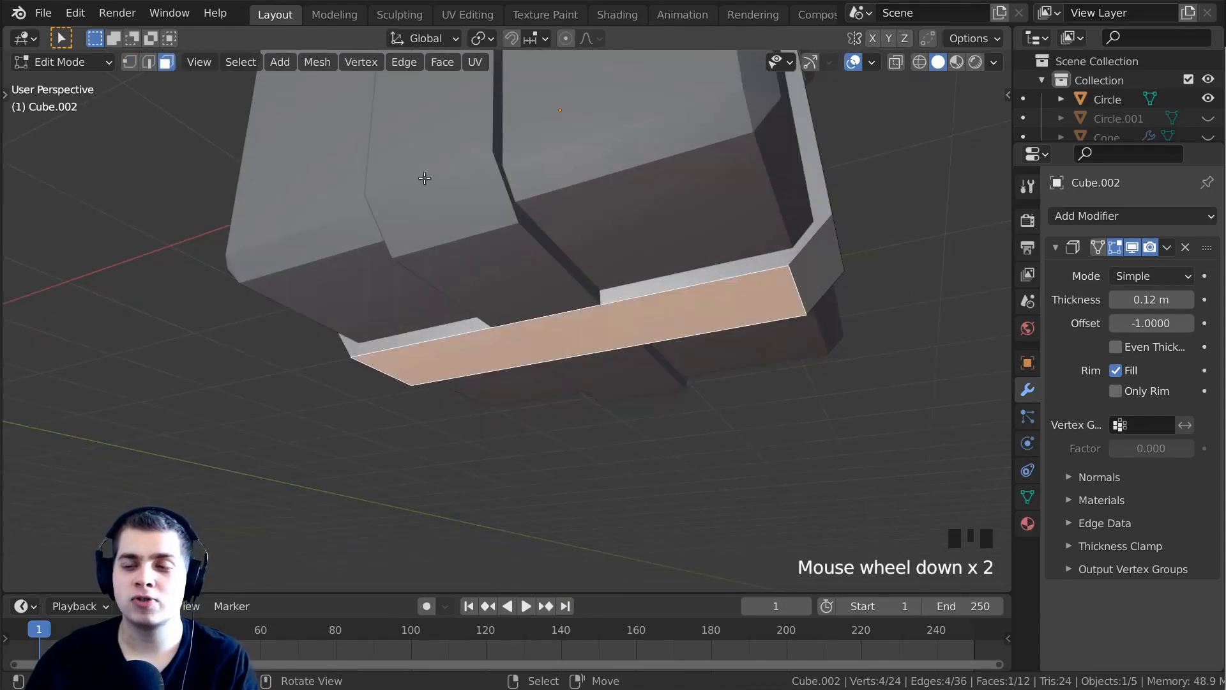
{"action": "middle_click_drag", "start_coordinate": [603, 292], "coordinate": [598, 335]}
{"action": "right_click", "coordinate": [813, 290]}
{"action": "right_click", "coordinate": [779, 309]}
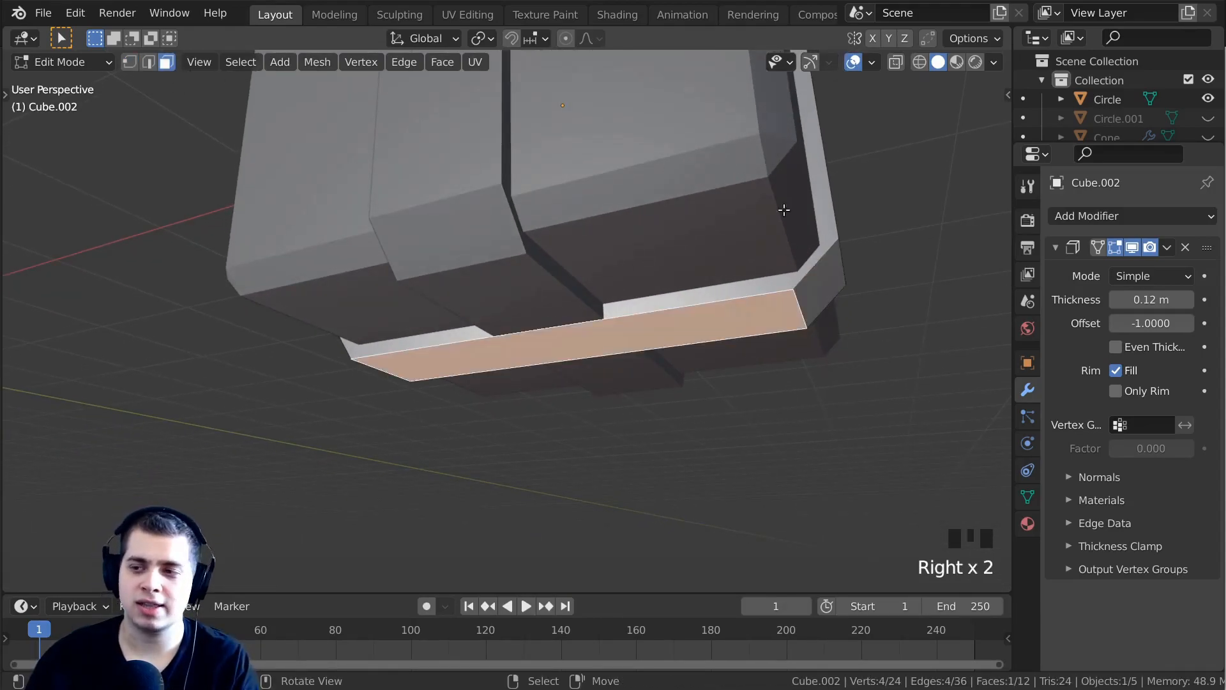
{"action": "middle_click_drag", "start_coordinate": [674, 288], "coordinate": [690, 271], "text": "shift"}
{"action": "scroll", "coordinate": [744, 258], "scroll_direction": "up", "scroll_amount": 3}
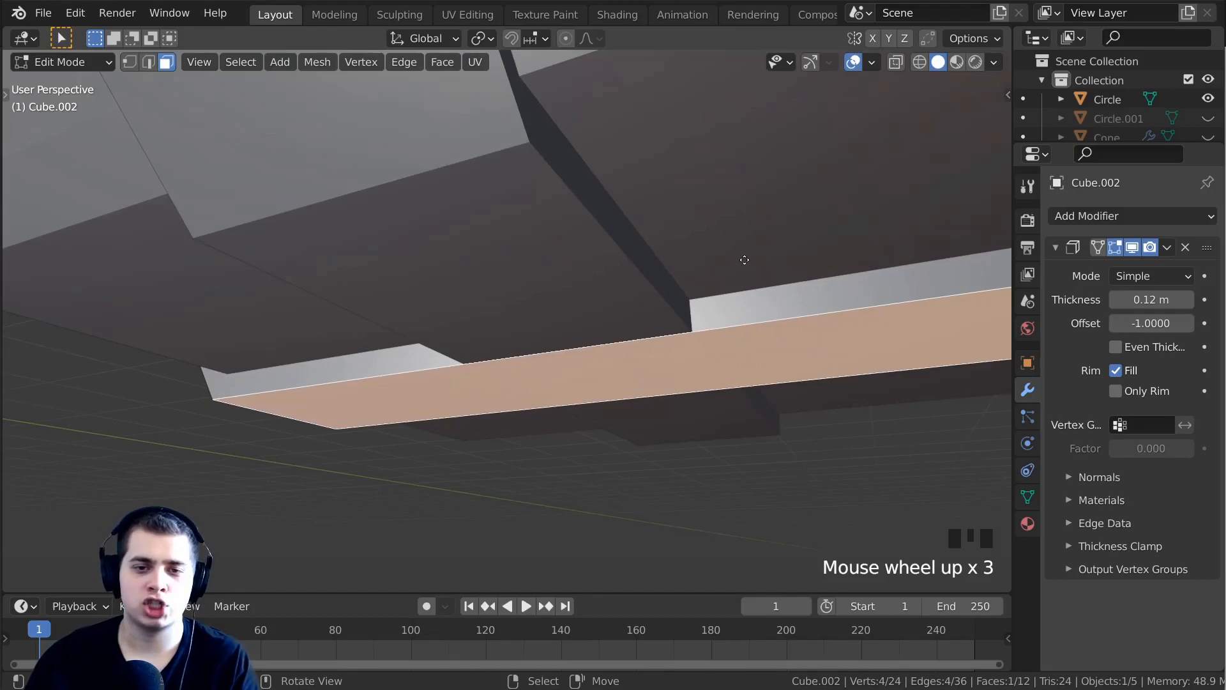
{"action": "key", "text": "g"}
{"action": "key", "text": "z"}
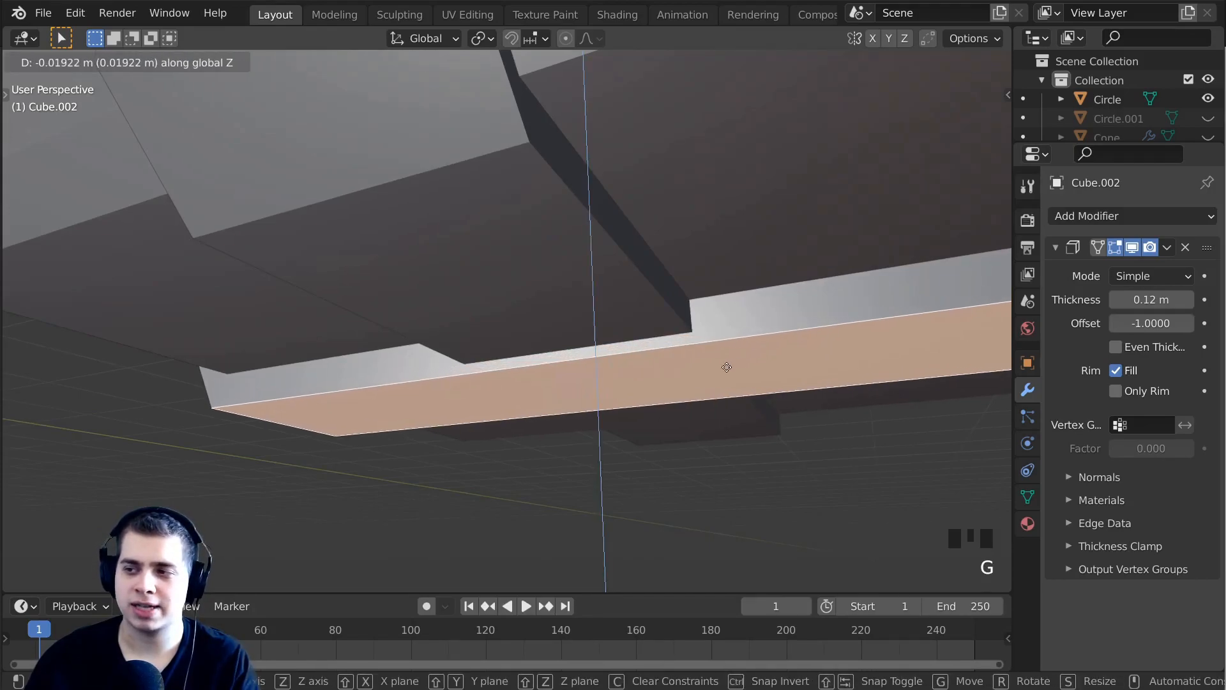
{"action": "left_click", "coordinate": [718, 337]}
{"action": "key", "text": "Tab"}
Raise the crossing ribbon's top face about 0.02 m along Z to lift it above the other ribbon.
{"action": "scroll", "coordinate": [718, 337], "scroll_direction": "down", "scroll_amount": 4}
{"action": "middle_click_drag", "start_coordinate": [718, 337], "coordinate": [613, 470]}
{"action": "scroll", "coordinate": [697, 338], "scroll_direction": "down", "scroll_amount": 5}
{"action": "key", "text": "Tab"}
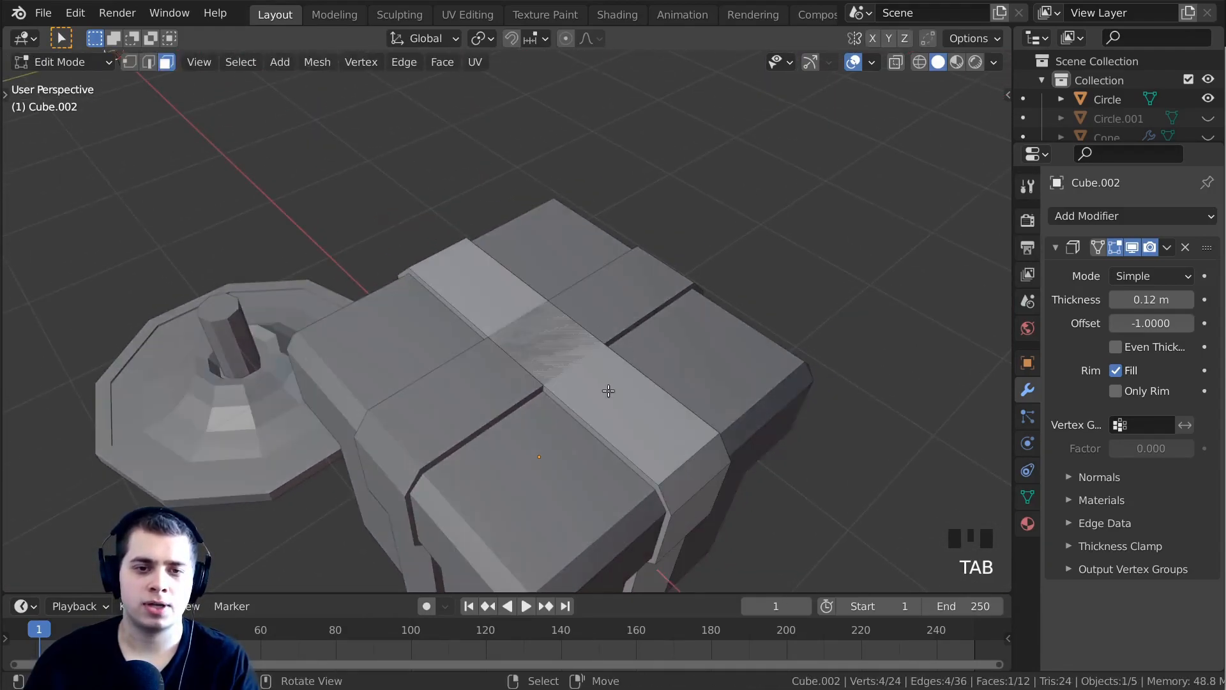
{"action": "right_click", "coordinate": [617, 372]}
{"action": "scroll", "coordinate": [657, 355], "scroll_direction": "up", "scroll_amount": 3}
{"action": "key", "text": "g"}
{"action": "key", "text": "z"}
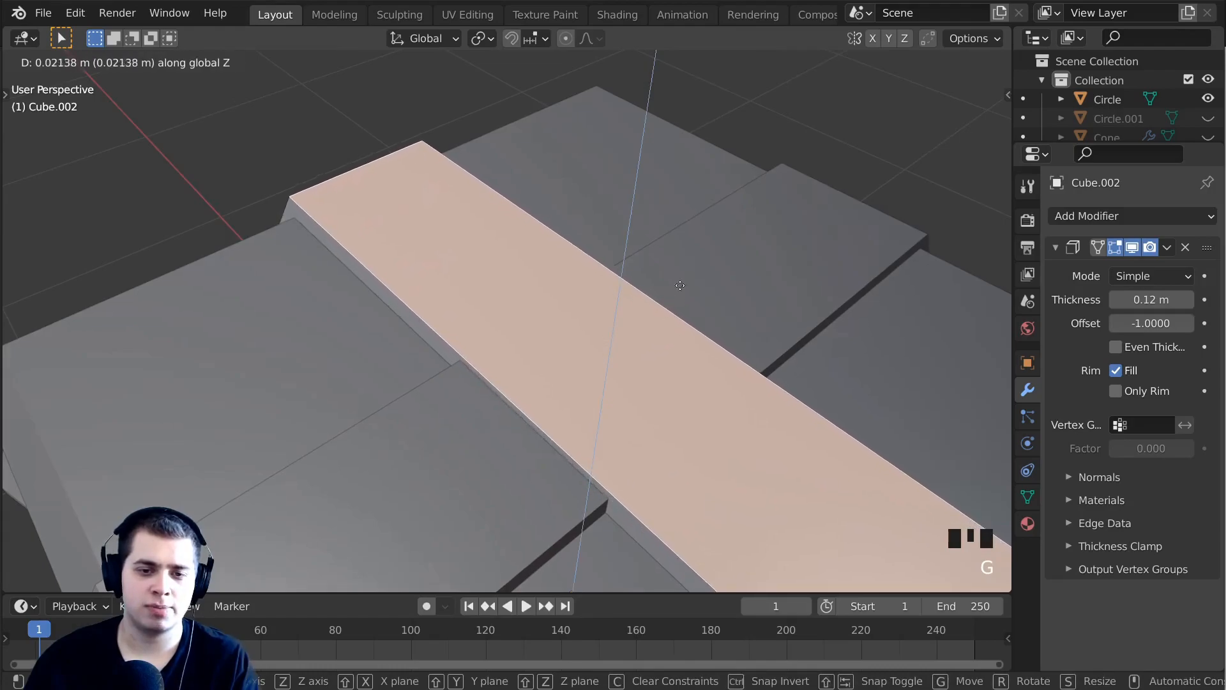
{"action": "left_click", "coordinate": [667, 319]}
{"action": "key", "text": "Tab"}
{"action": "key", "text": "a"}
{"action": "scroll", "coordinate": [653, 354], "scroll_direction": "down", "scroll_amount": 5}
{"action": "middle_click_drag", "start_coordinate": [654, 355], "coordinate": [512, 289]}
{"action": "key", "text": "a"}
{"action": "key", "text": "Delete"}
{"action": "scroll", "coordinate": [618, 264], "scroll_direction": "up", "scroll_amount": 2}
On the lower ribbon, duplicate the edge at one end of the lid's top and move the copy up along Z.
{"action": "middle_click_drag", "start_coordinate": [618, 266], "coordinate": [487, 198], "text": "shift"}
{"action": "right_click", "coordinate": [564, 277]}
{"action": "key", "text": "Tab"}
{"action": "middle_click_drag", "start_coordinate": [397, 192], "coordinate": [406, 270], "text": "shift"}
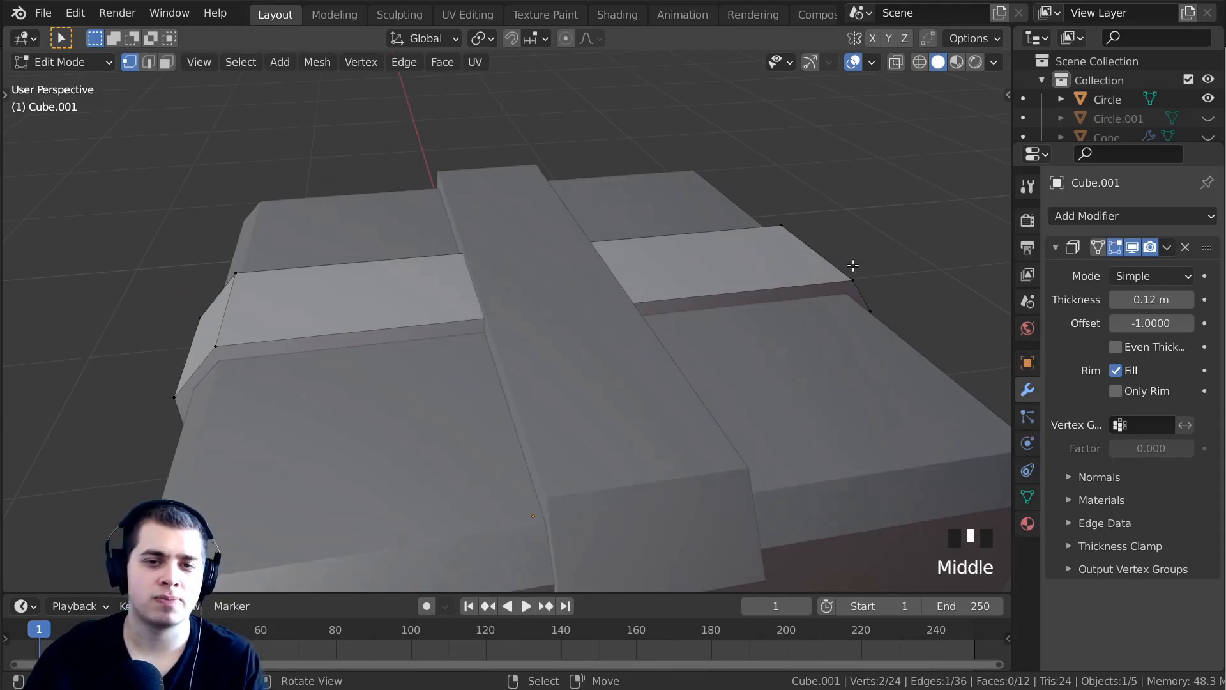
{"action": "right_click", "coordinate": [217, 345], "text": "shift"}
{"action": "right_click", "coordinate": [233, 273], "text": "shift"}
{"action": "middle_click_drag", "start_coordinate": [301, 233], "coordinate": [332, 186]}
{"action": "key", "text": "shift+d"}
{"action": "key", "text": "z"}
{"action": "left_click", "coordinate": [328, 109]}
{"action": "middle_click_drag", "start_coordinate": [340, 142], "coordinate": [348, 182], "text": "shift"}
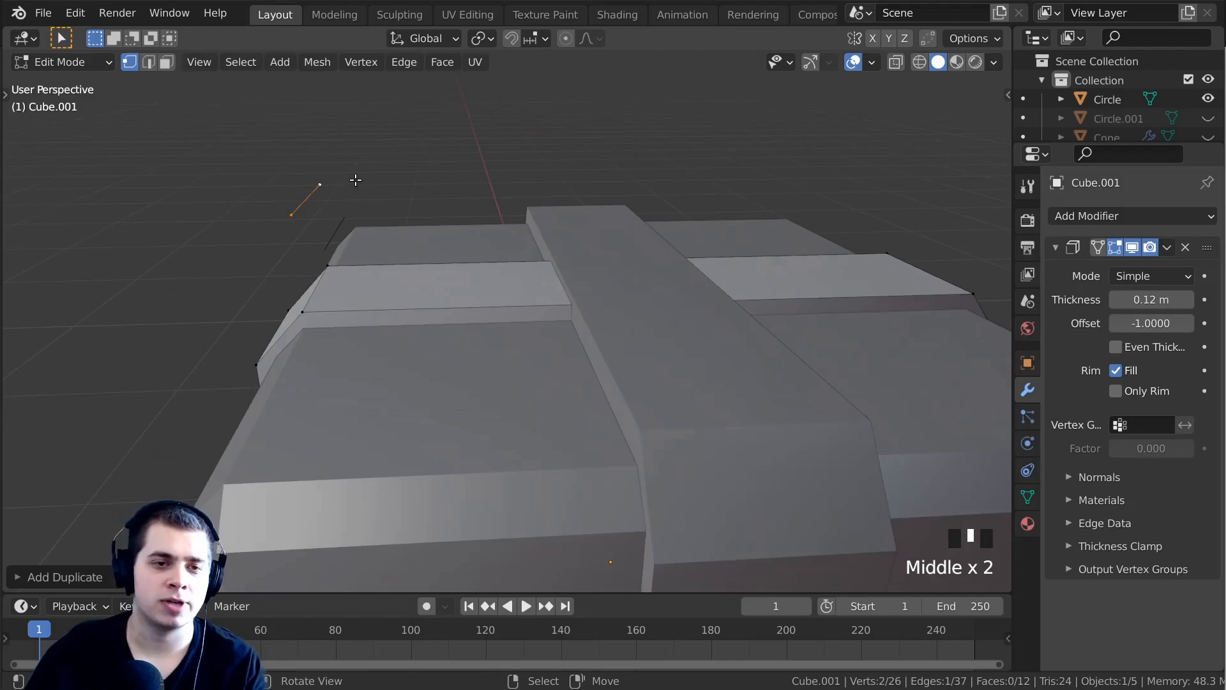
Separate the duplicated edge into its own object and open that object for mesh editing.
{"action": "key", "text": "p"}
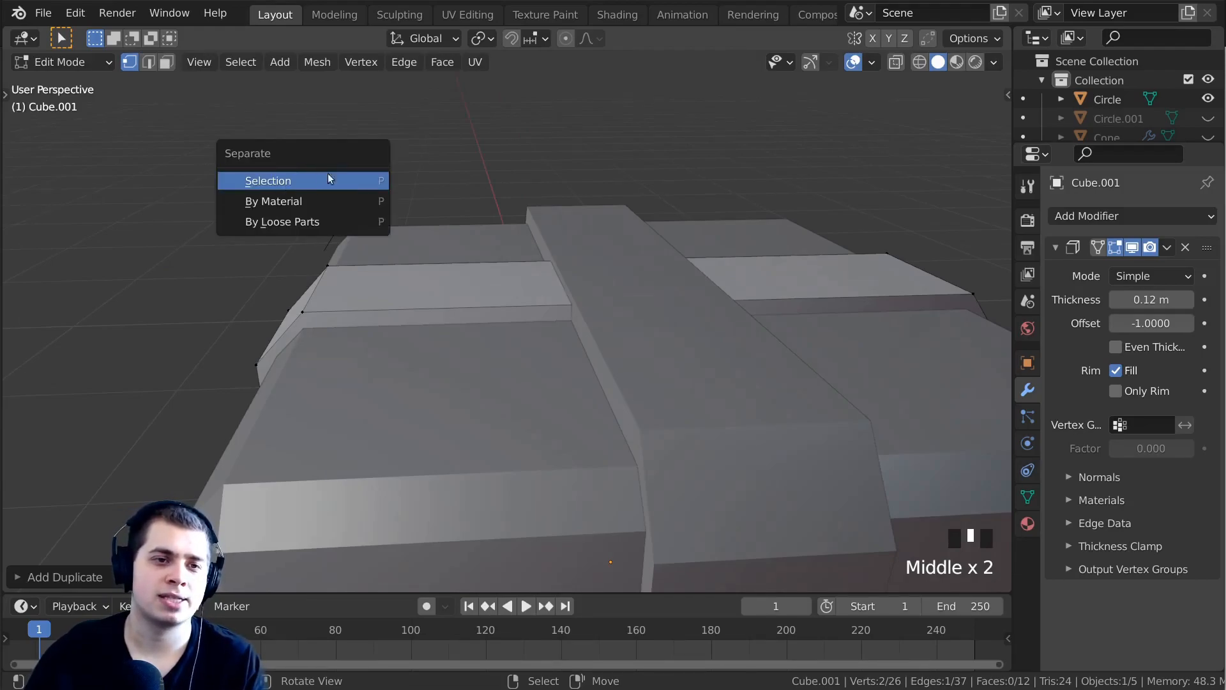
{"action": "left_click", "coordinate": [331, 180]}
{"action": "middle_click_drag", "start_coordinate": [331, 180], "coordinate": [247, 178]}
{"action": "key", "text": "Tab"}
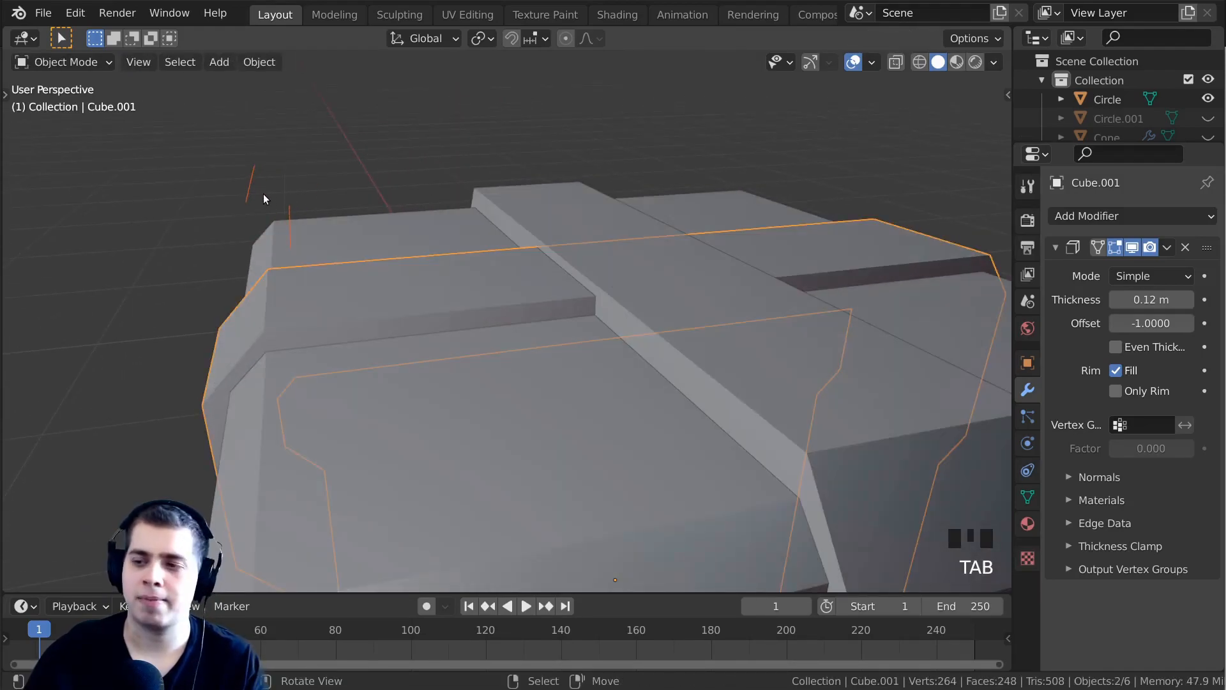
{"action": "right_click", "coordinate": [255, 177]}
{"action": "key", "text": "Tab"}
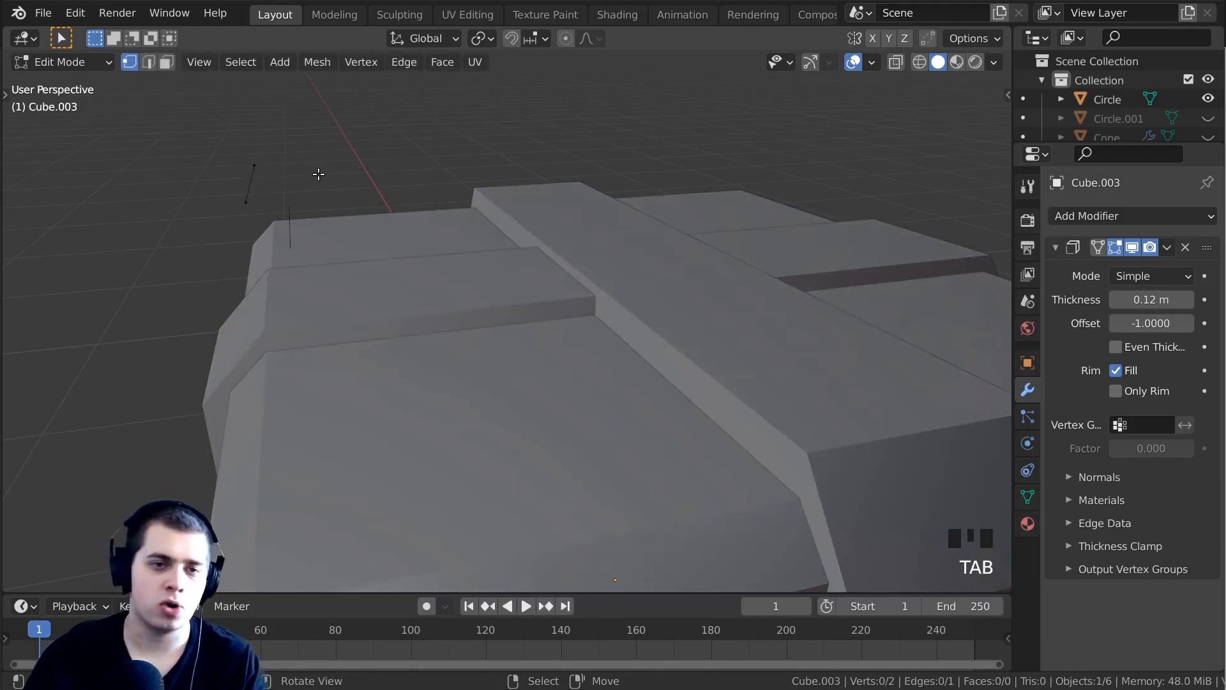
In the right orthographic view, move the separated edge down against the side of the crossing ribbon on the lid.
{"action": "key", "text": "KP_1"}
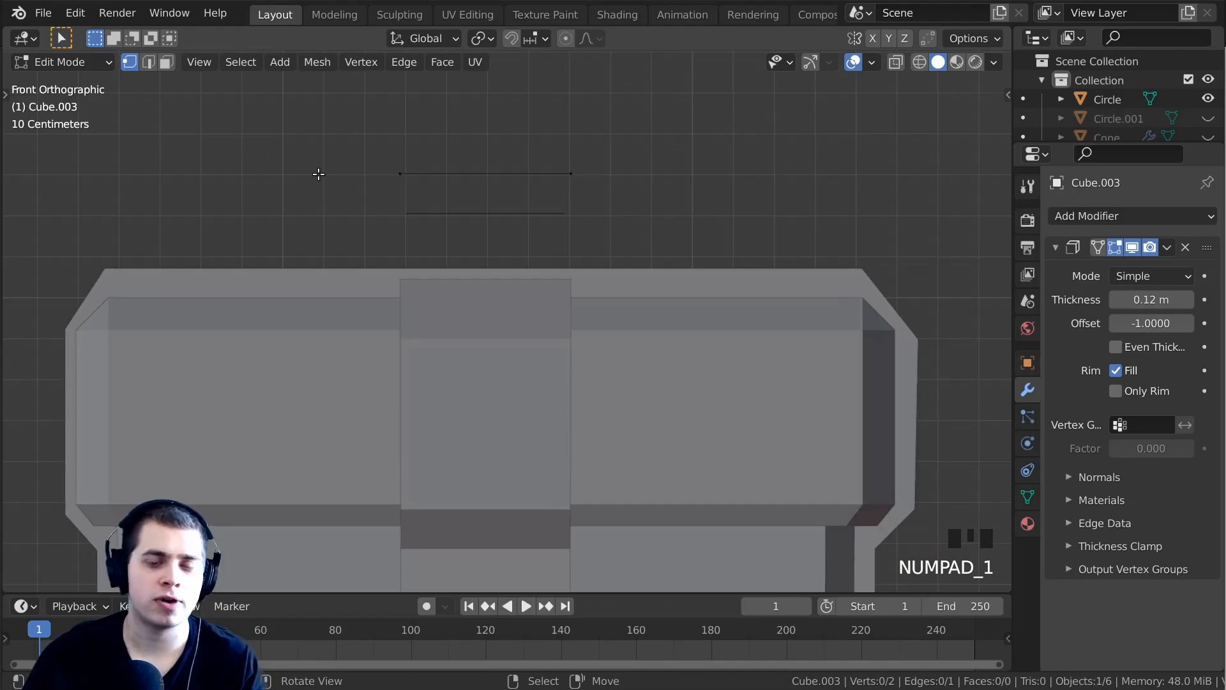
{"action": "key", "text": "KP_3"}
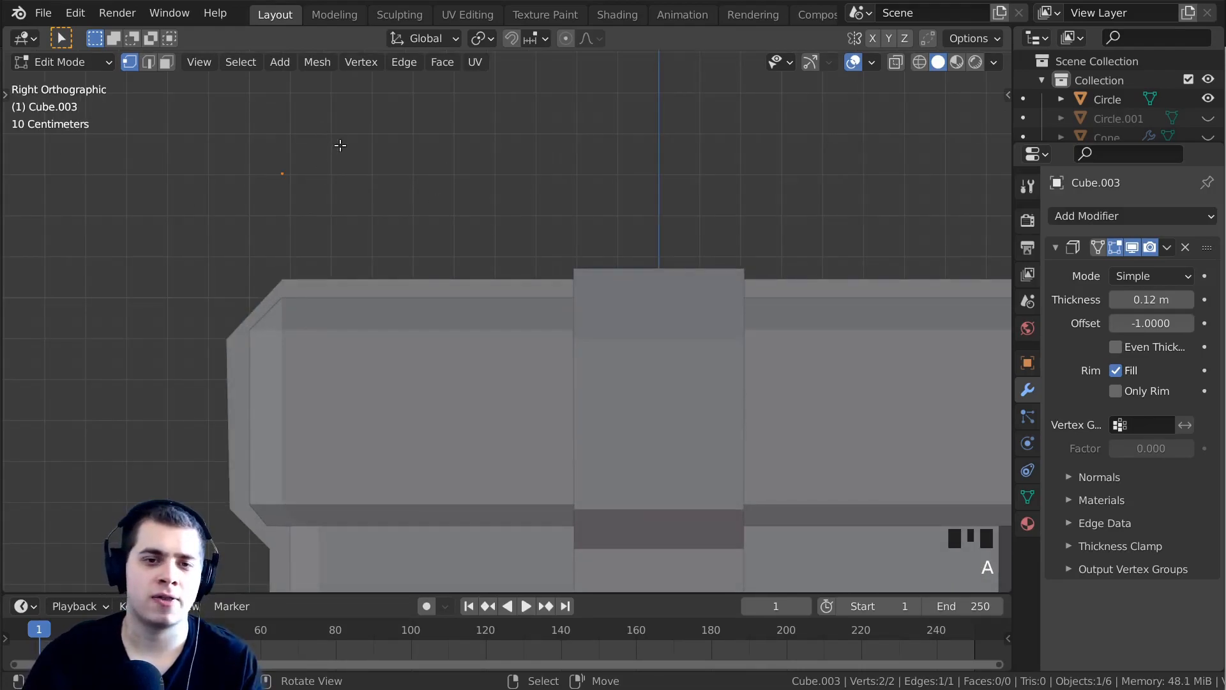
{"action": "key", "text": "g"}
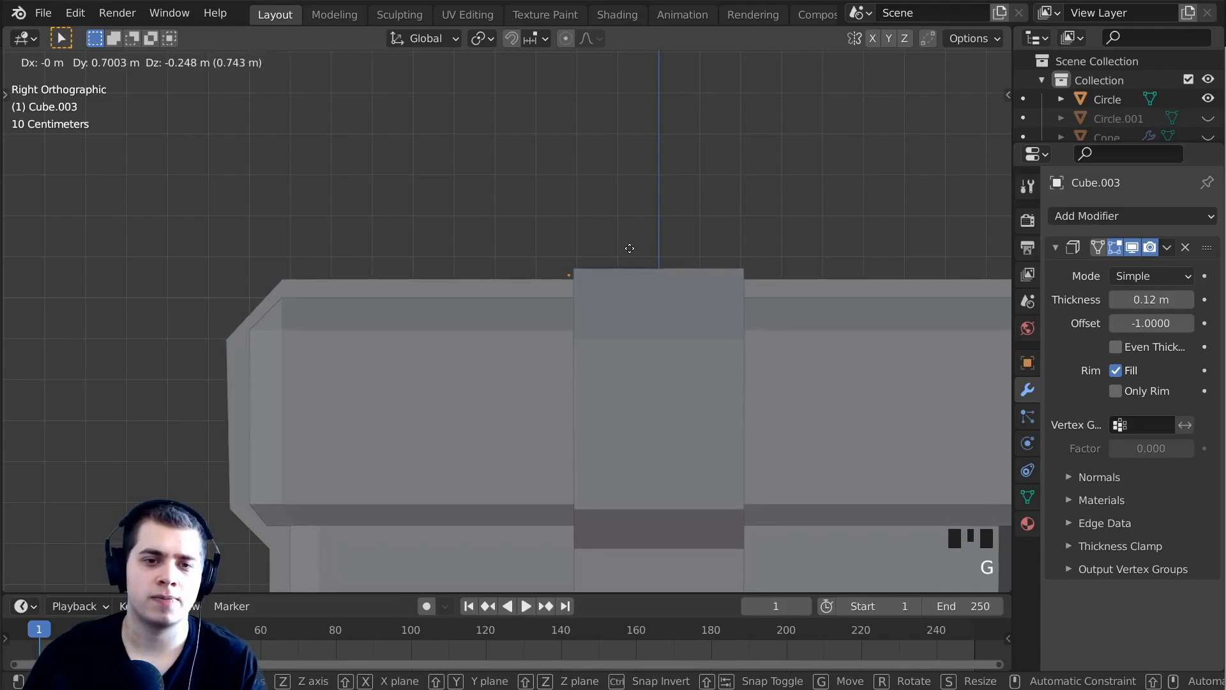
{"action": "left_click", "coordinate": [631, 289]}
{"action": "key", "text": "a"}
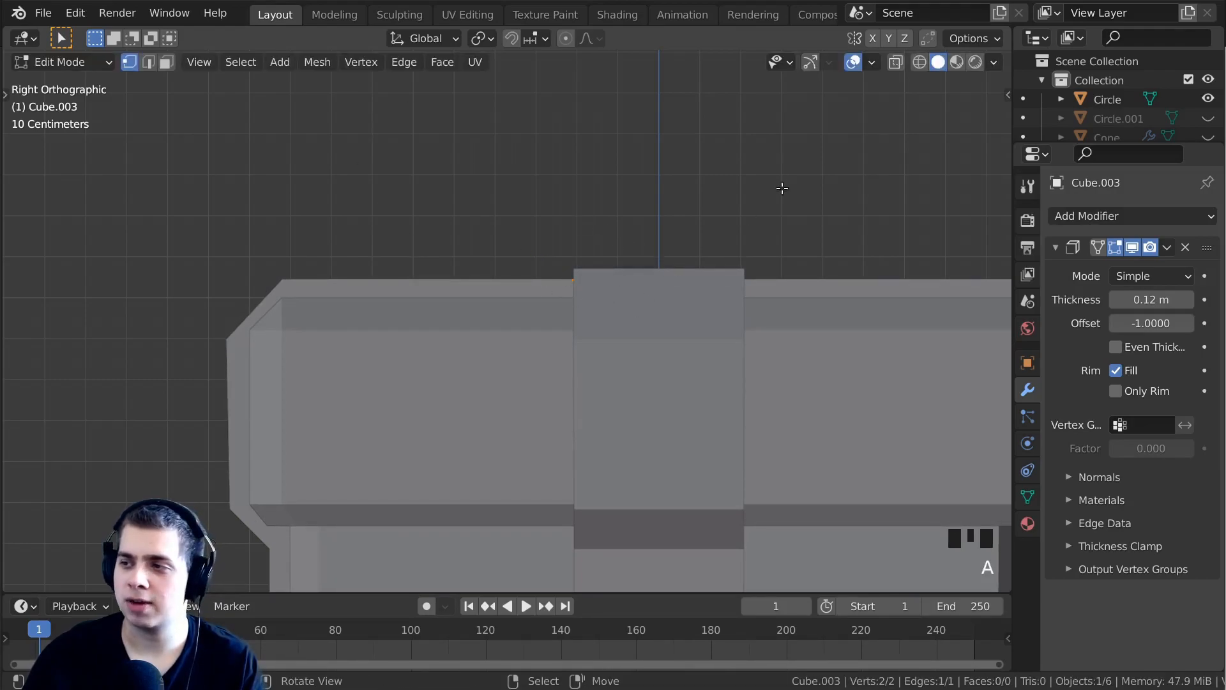
{"action": "scroll", "coordinate": [641, 246], "scroll_direction": "up", "scroll_amount": 3}
{"action": "middle_click_drag", "start_coordinate": [632, 255], "coordinate": [640, 246], "text": "shift"}
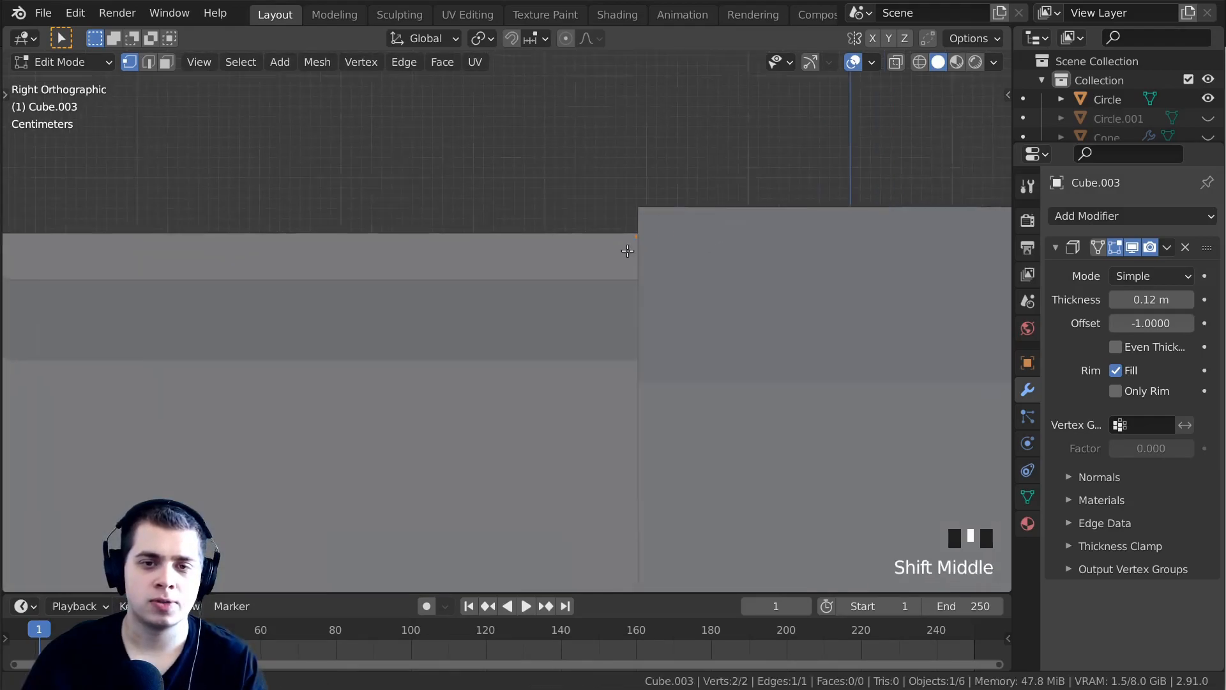
{"action": "key", "text": "g"}
{"action": "left_click", "coordinate": [647, 269]}
Extrude the edge repeatedly outward and upward from the crossing ribbon to shape the bow loop's lower and outer parts.
{"action": "key", "text": "e"}
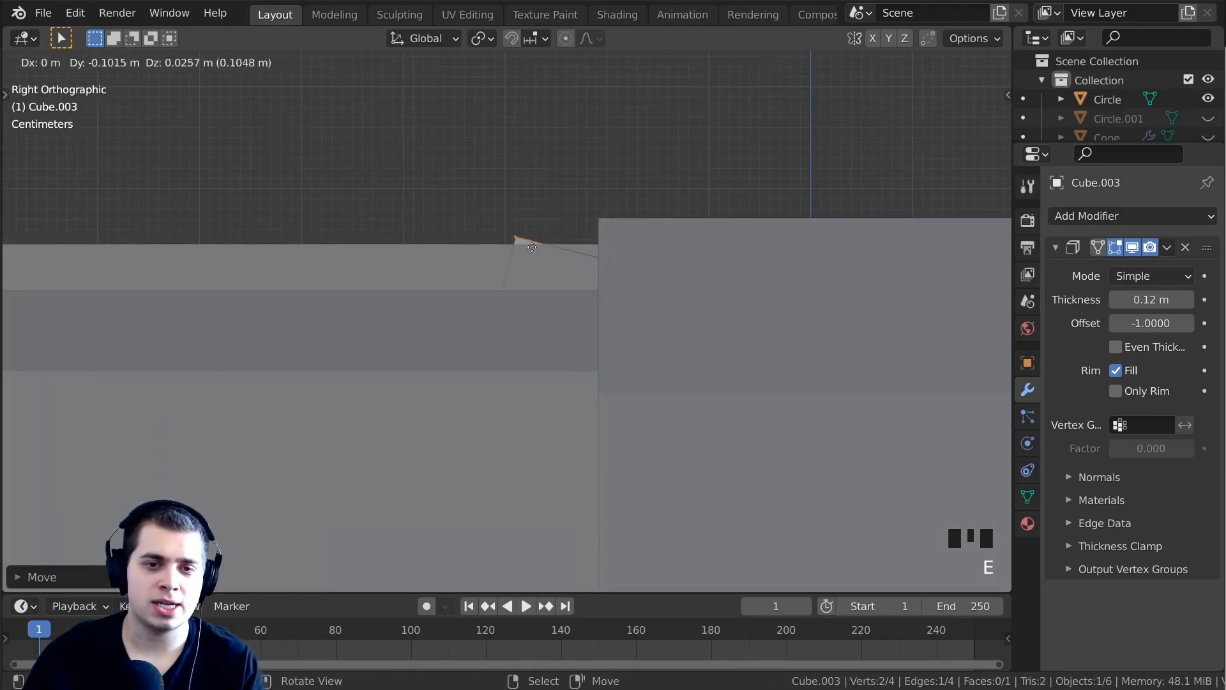
{"action": "left_click", "coordinate": [479, 214]}
{"action": "scroll", "coordinate": [478, 214], "scroll_direction": "down", "scroll_amount": 3}
{"action": "middle_click_drag", "start_coordinate": [479, 214], "coordinate": [649, 358], "text": "shift"}
{"action": "key", "text": "g"}
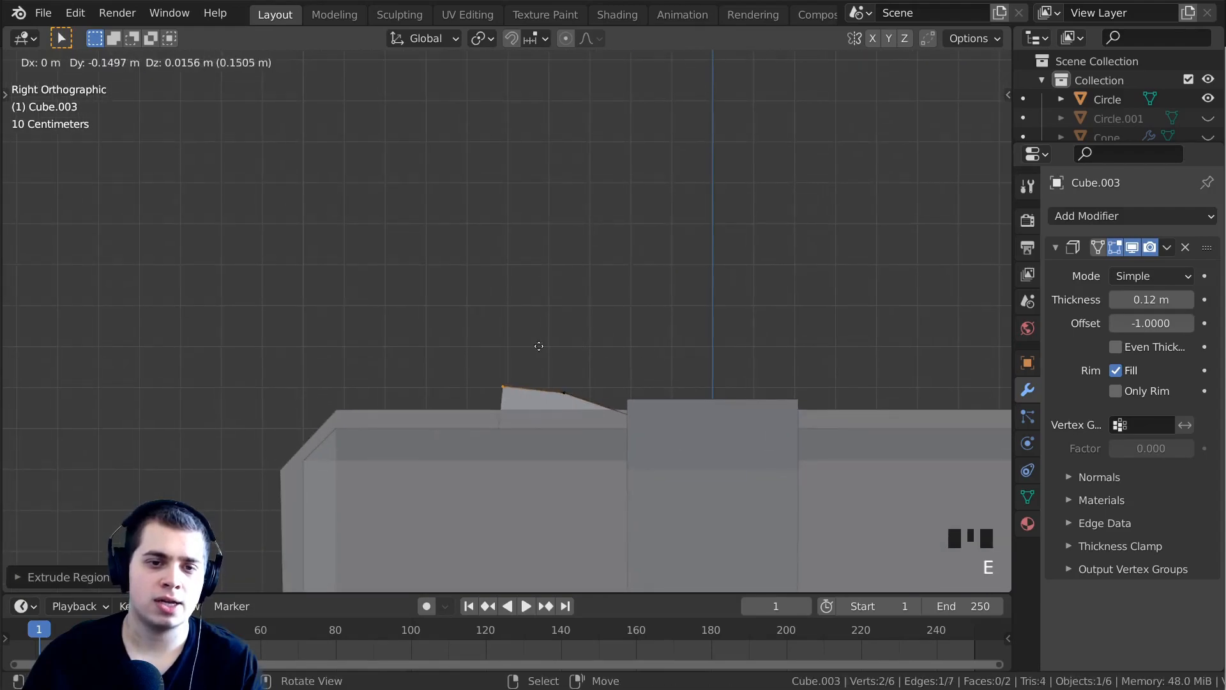
{"action": "left_click", "coordinate": [450, 322]}
{"action": "key", "text": "e"}
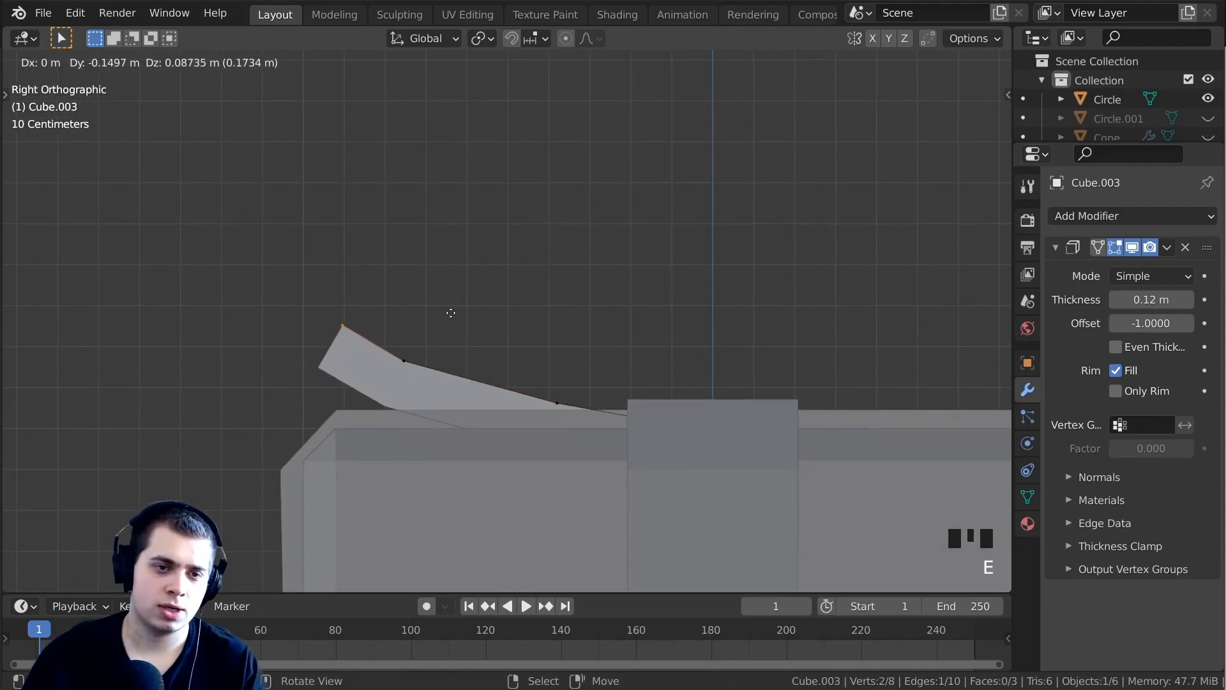
{"action": "left_click", "coordinate": [444, 311]}
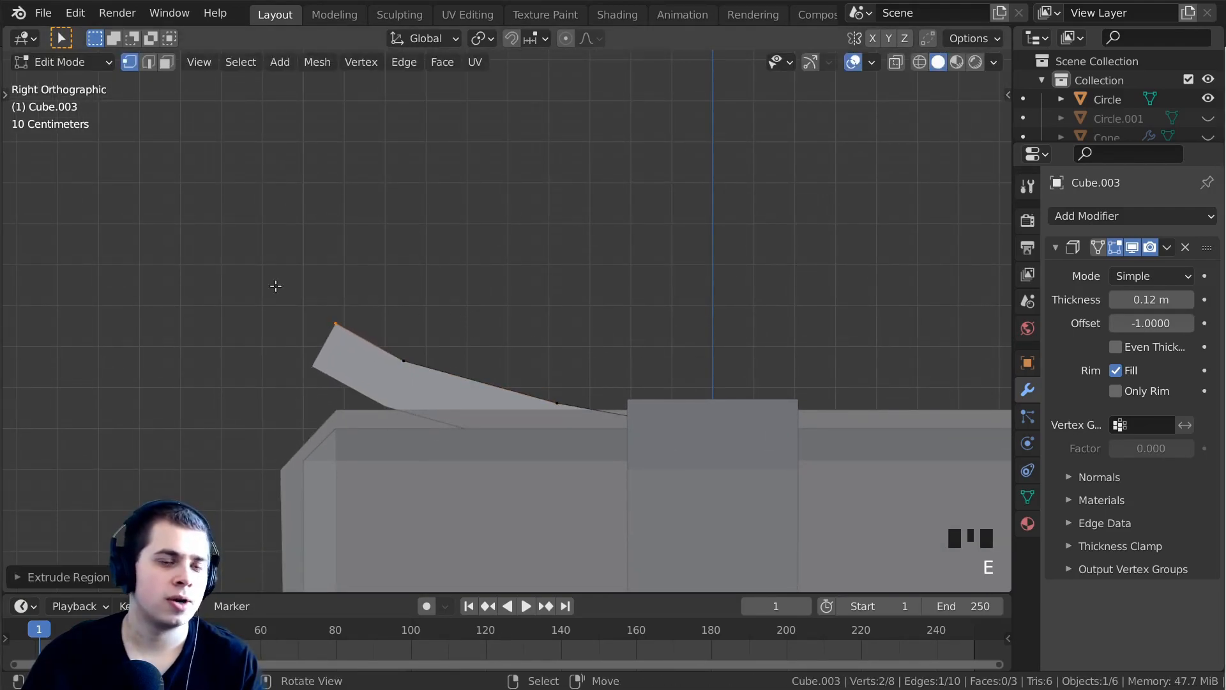
{"action": "key", "text": "e"}
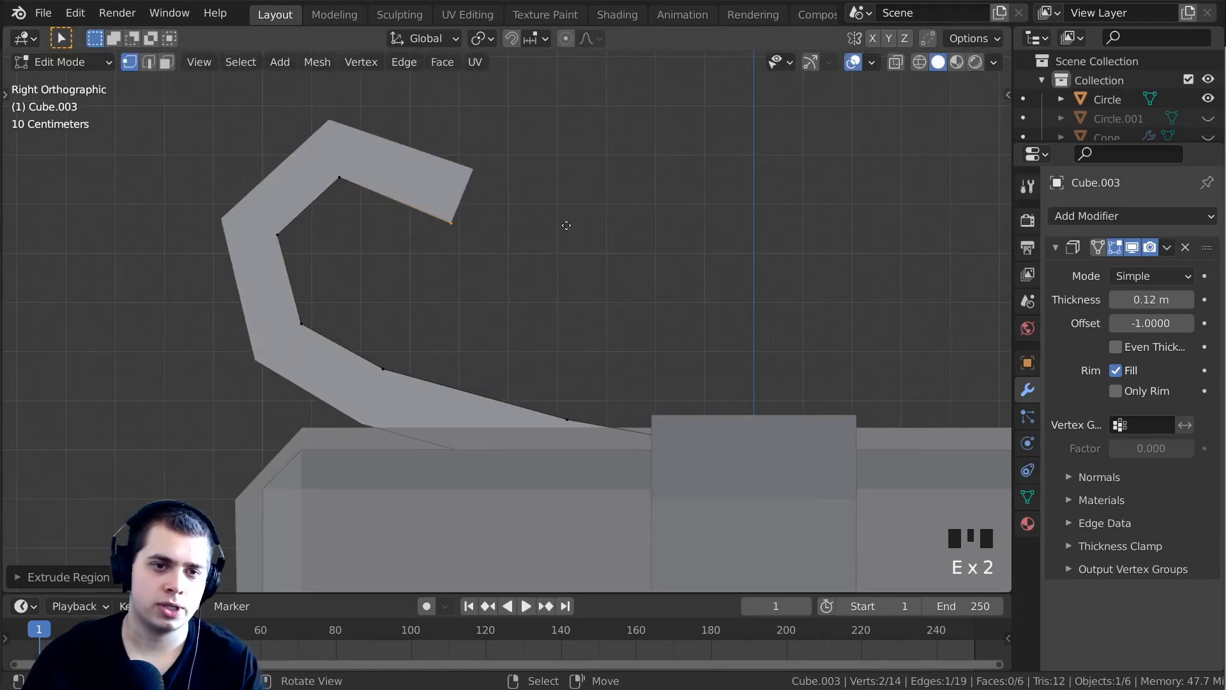
Extrude the loop's end further down and back into the crossing ribbon to close the bow loop.
{"action": "key", "text": "e"}
{"action": "left_click", "coordinate": [629, 333]}
{"action": "key", "text": "e"}
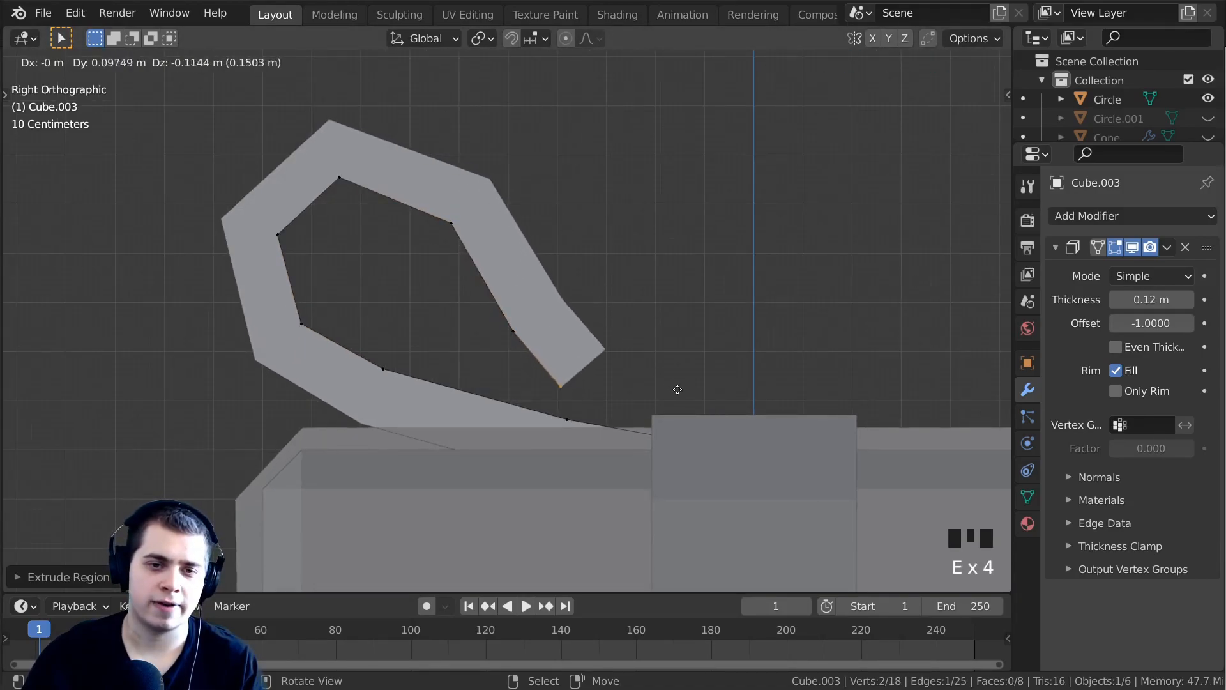
{"action": "left_click", "coordinate": [713, 422]}
{"action": "key", "text": "e"}
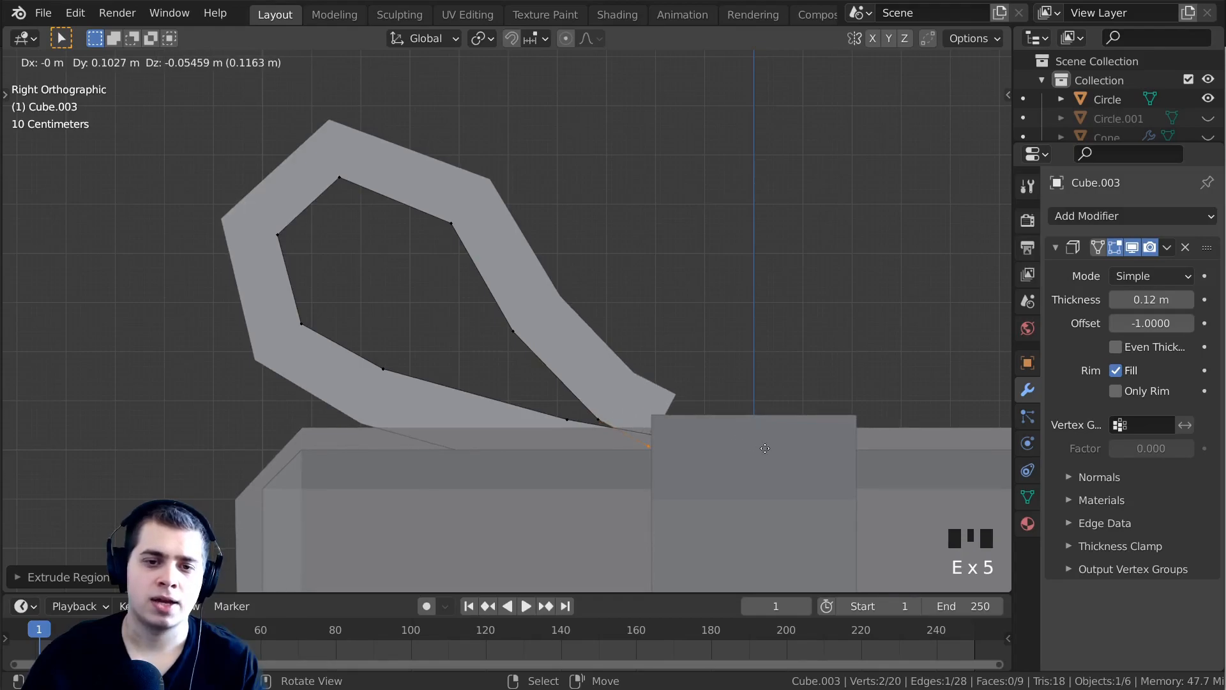
{"action": "left_click", "coordinate": [766, 451]}
{"action": "middle_click_drag", "start_coordinate": [688, 378], "coordinate": [761, 424]}
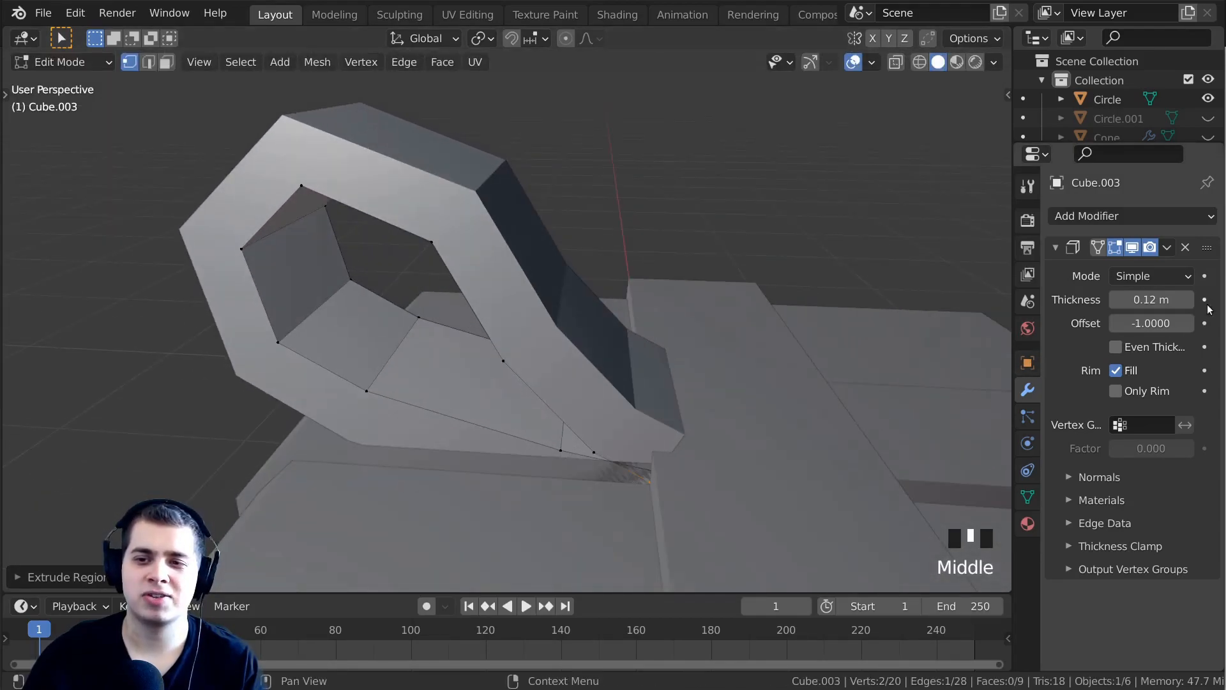
Set the bow loop's Solidify thickness to 0.03 m and inspect where it meets the ribbon.
{"action": "left_click_drag", "start_coordinate": [1152, 300], "coordinate": [1131, 300], "text": "shift"}
{"action": "middle_click_drag", "start_coordinate": [823, 405], "coordinate": [919, 389]}
{"action": "middle_click_drag", "start_coordinate": [702, 377], "coordinate": [635, 365]}
{"action": "middle_click_drag", "start_coordinate": [635, 365], "coordinate": [575, 311], "text": "shift"}
{"action": "scroll", "coordinate": [575, 310], "scroll_direction": "up", "scroll_amount": 4}
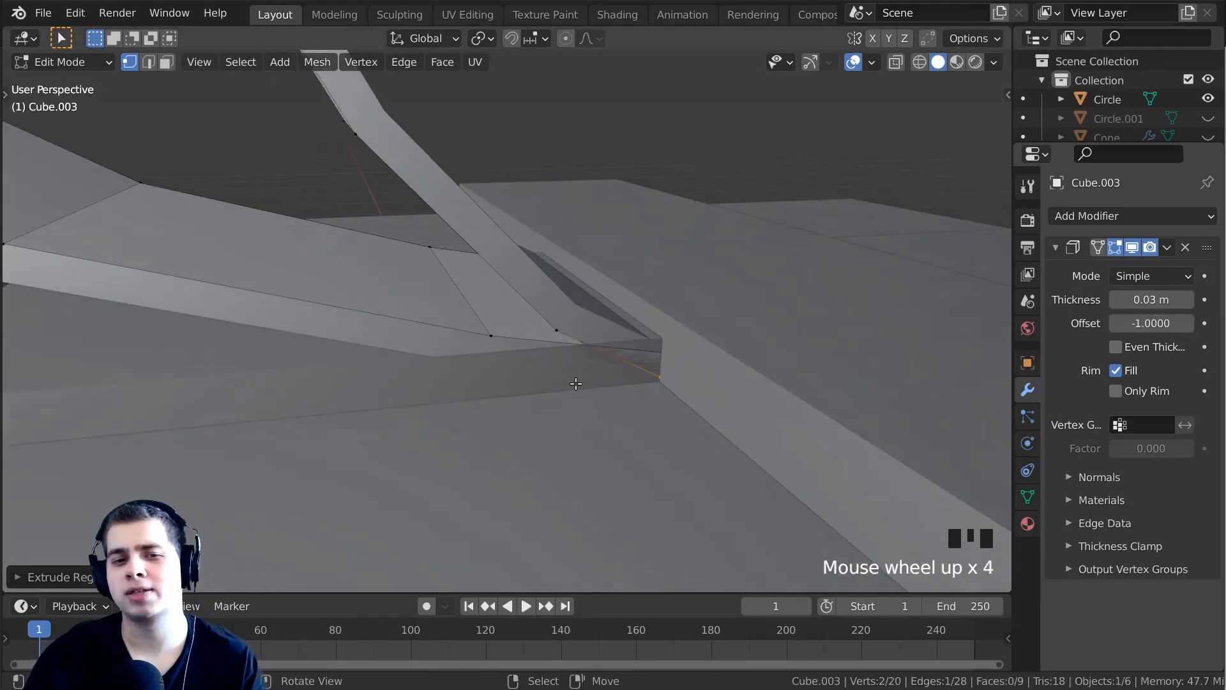
{"action": "middle_click_drag", "start_coordinate": [657, 374], "coordinate": [745, 374]}
{"action": "scroll", "coordinate": [744, 375], "scroll_direction": "up", "scroll_amount": 1}
{"action": "scroll", "coordinate": [528, 191], "scroll_direction": "down", "scroll_amount": 4}
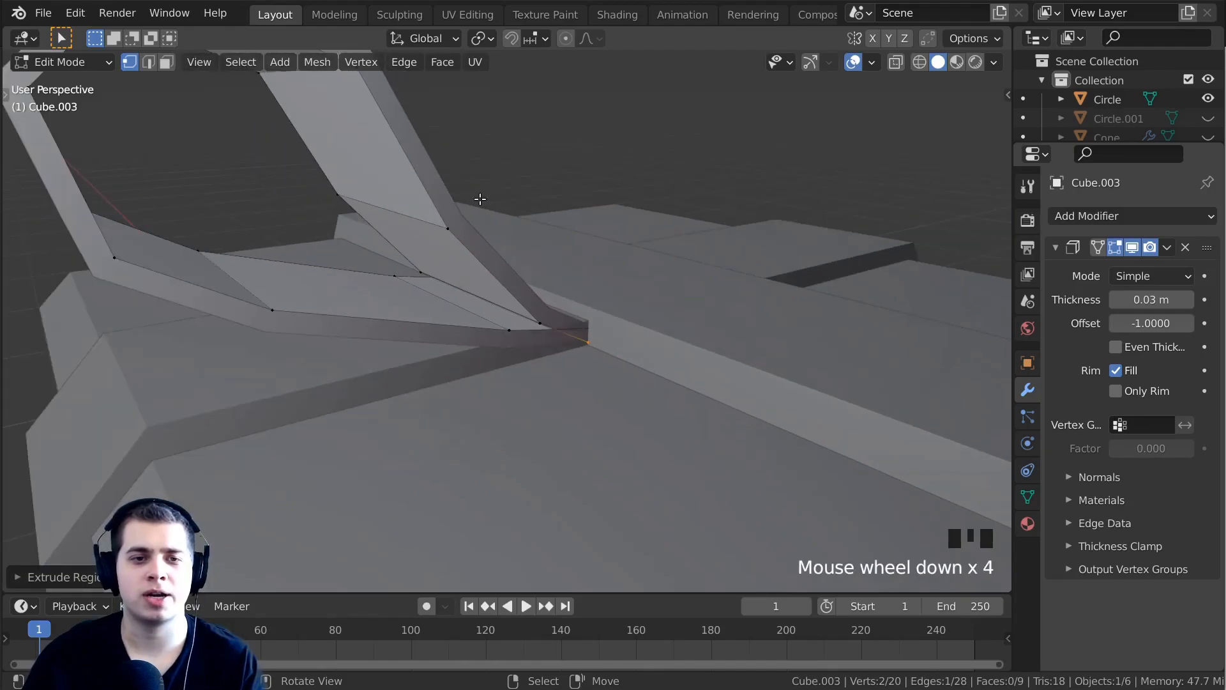
Scale the whole bow loop along X to make it slightly narrower than the ribbon beneath it.
{"action": "key", "text": "a"}
{"action": "key", "text": "a"}
{"action": "key", "text": "a"}
{"action": "middle_click_drag", "start_coordinate": [474, 295], "coordinate": [623, 409]}
{"action": "key", "text": "s"}
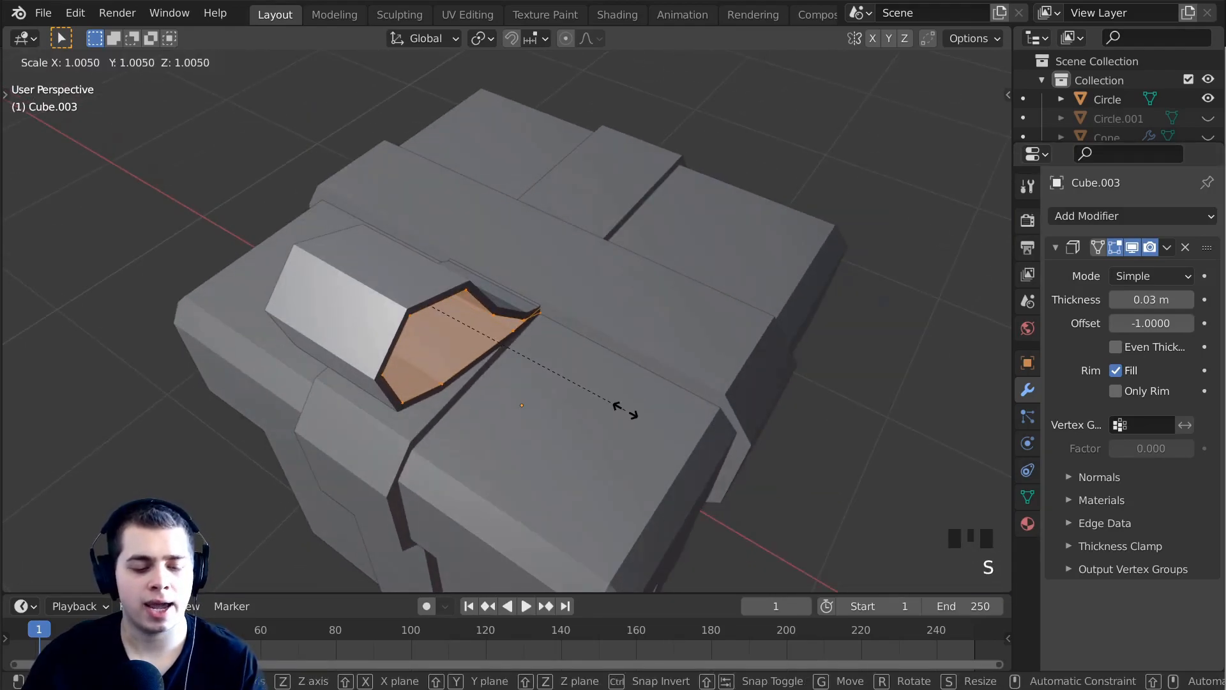
{"action": "key", "text": "x"}
{"action": "left_click", "coordinate": [605, 403]}
{"action": "key", "text": "Tab"}
{"action": "middle_click_drag", "start_coordinate": [604, 402], "coordinate": [450, 265]}
{"action": "key", "text": "alt+a"}
{"action": "scroll", "coordinate": [453, 275], "scroll_direction": "down", "scroll_amount": 2}
{"action": "middle_click_drag", "start_coordinate": [475, 319], "coordinate": [494, 364], "text": "shift"}
{"action": "right_click", "coordinate": [477, 316]}
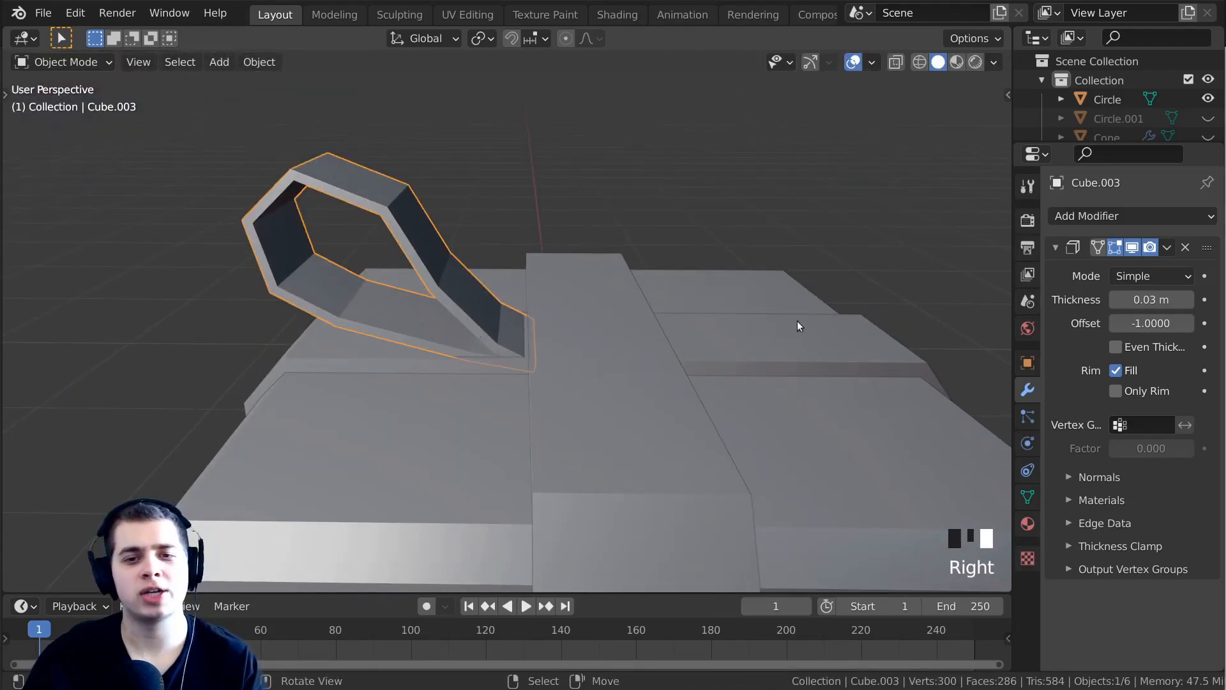
Add a Mirror modifier to the bow loop and mirror it on the Y axis only.
{"action": "middle_click_drag", "start_coordinate": [614, 339], "coordinate": [769, 327]}
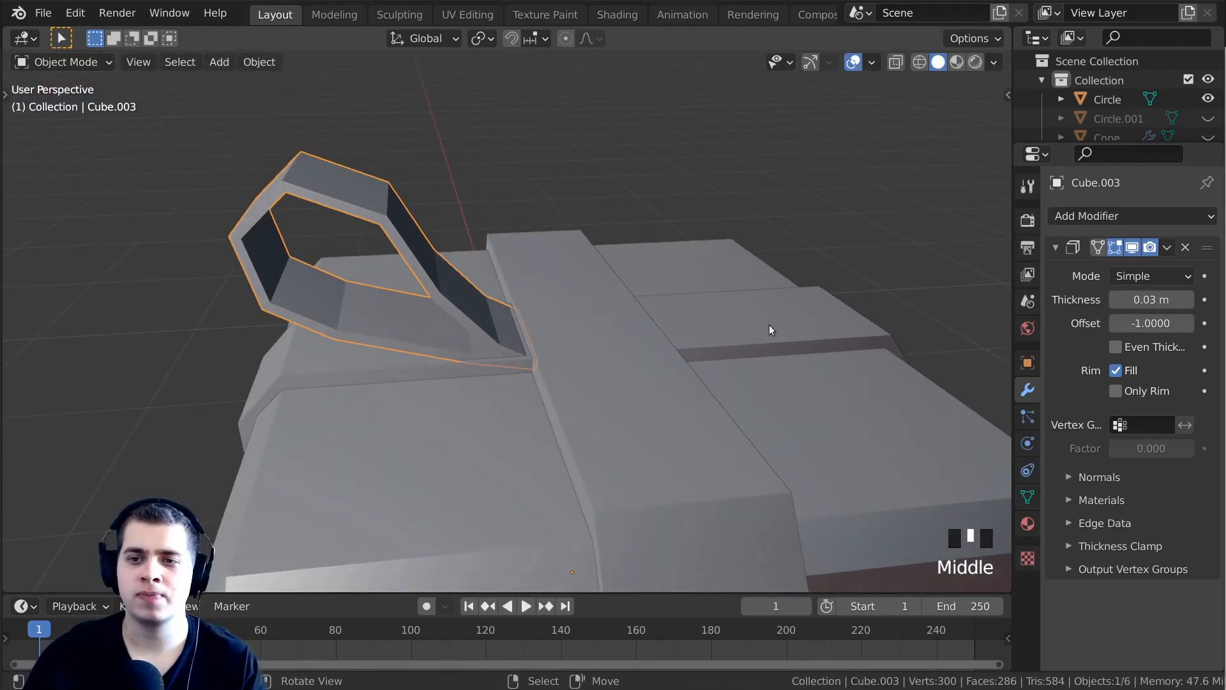
{"action": "left_click", "coordinate": [1117, 217]}
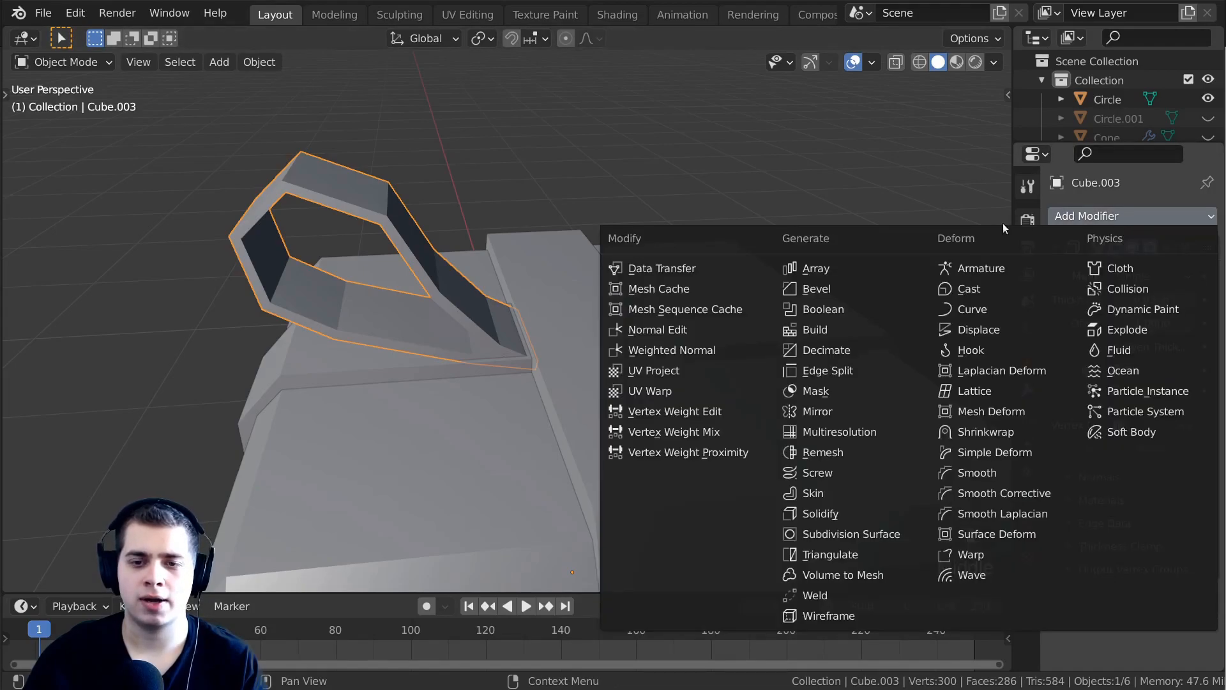
{"action": "scroll", "coordinate": [841, 398], "scroll_direction": "down", "scroll_amount": 1}
{"action": "middle_click_drag", "start_coordinate": [907, 391], "coordinate": [959, 397]}
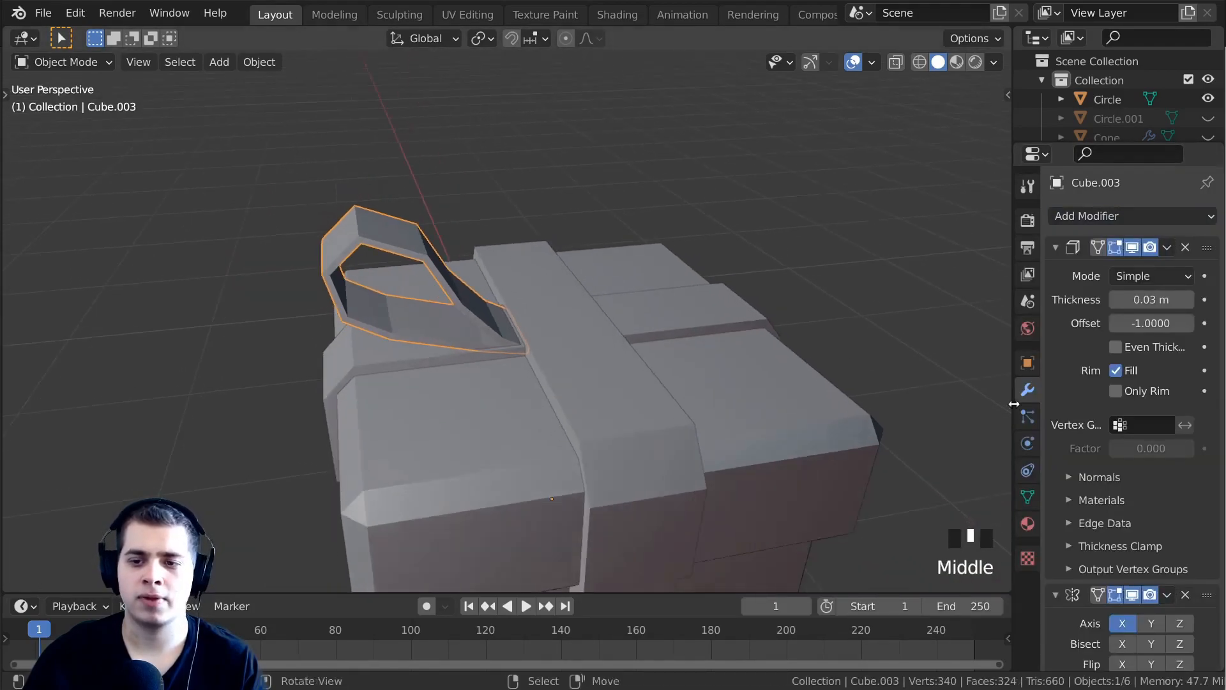
{"action": "middle_click_drag", "start_coordinate": [1127, 514], "coordinate": [1128, 414]}
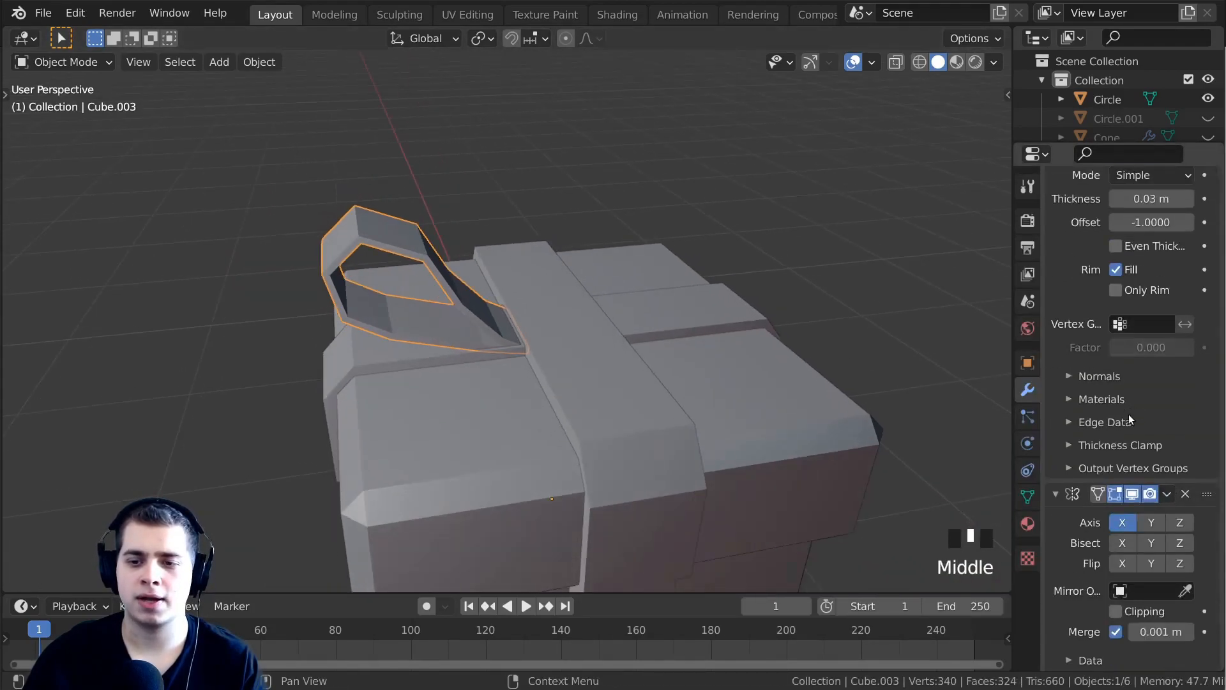
{"action": "left_click", "coordinate": [1121, 522]}
{"action": "left_click", "coordinate": [1150, 522]}
{"action": "middle_click_drag", "start_coordinate": [562, 268], "coordinate": [420, 266]}
{"action": "scroll", "coordinate": [729, 303], "scroll_direction": "down", "scroll_amount": 2}
{"action": "scroll", "coordinate": [572, 290], "scroll_direction": "up", "scroll_amount": 4}
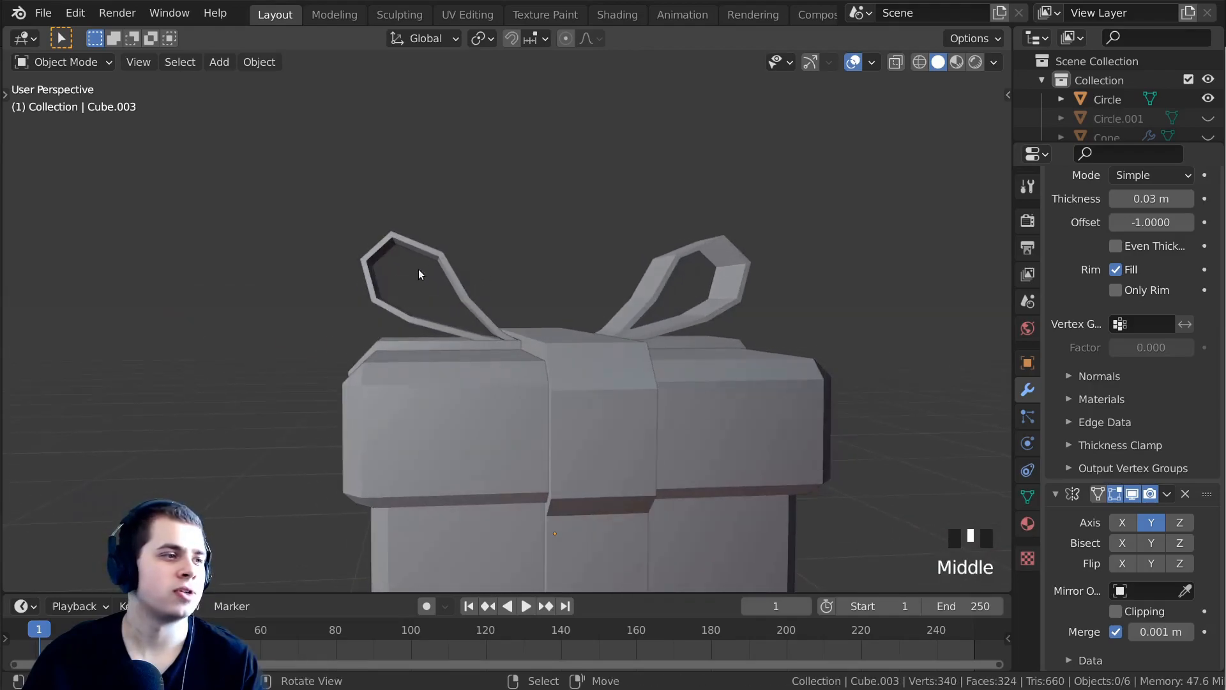
In the wireframe right view, move the loop's two upper inner bends toward the crossing ribbon to make the loop fuller.
{"action": "scroll", "coordinate": [415, 265], "scroll_direction": "up", "scroll_amount": 3}
{"action": "right_click", "coordinate": [426, 253]}
{"action": "key", "text": "KP_1"}
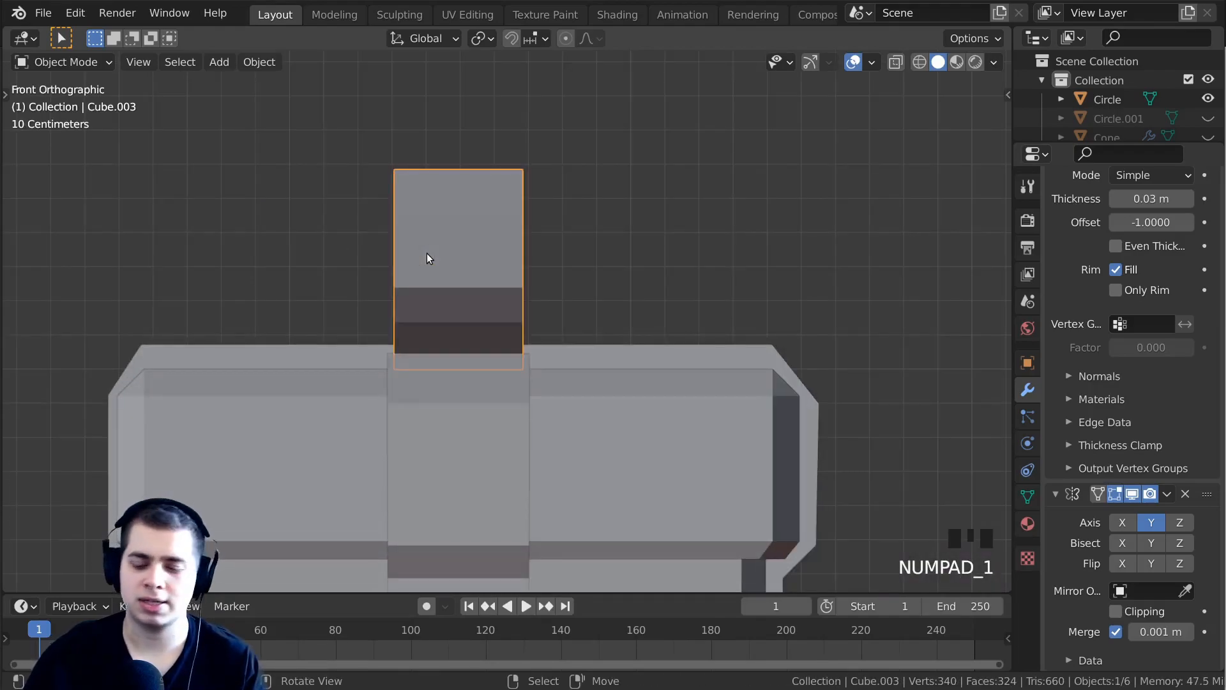
{"action": "key", "text": "KP_3"}
{"action": "middle_click_drag", "start_coordinate": [424, 255], "coordinate": [435, 262], "text": "shift"}
{"action": "key", "text": "Tab"}
{"action": "middle_click_drag", "start_coordinate": [555, 308], "coordinate": [572, 261], "text": "shift"}
{"action": "key", "text": "z"}
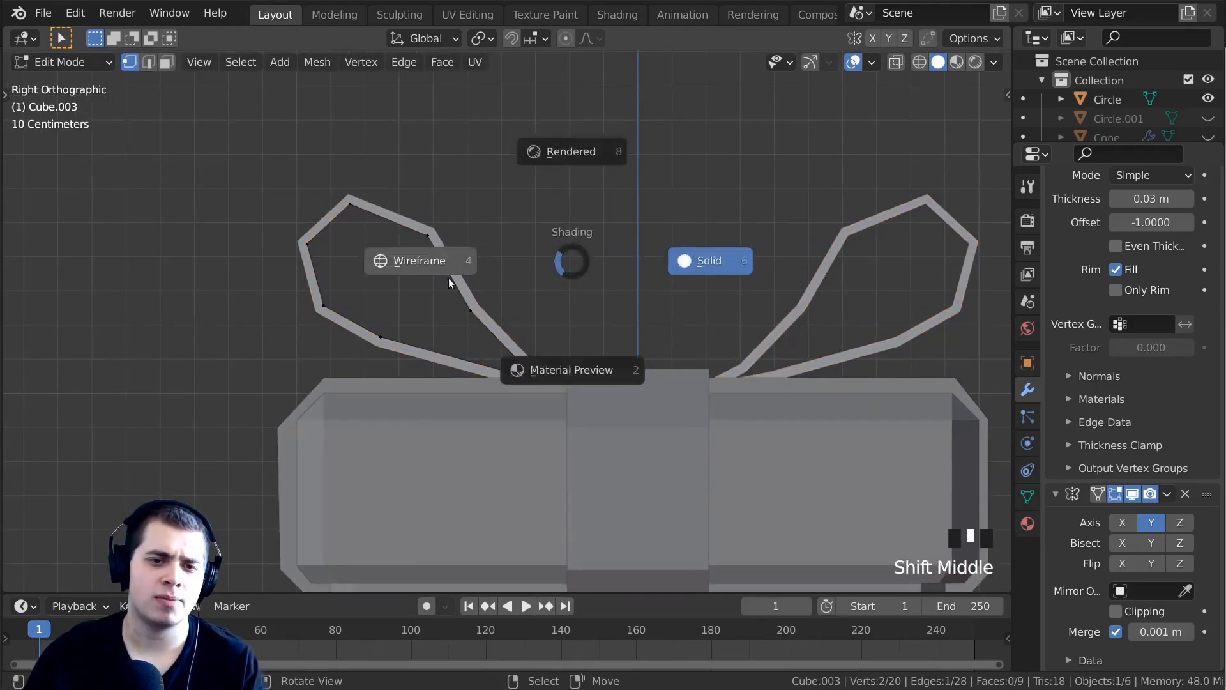
{"action": "left_click", "coordinate": [454, 281]}
{"action": "key", "text": "b"}
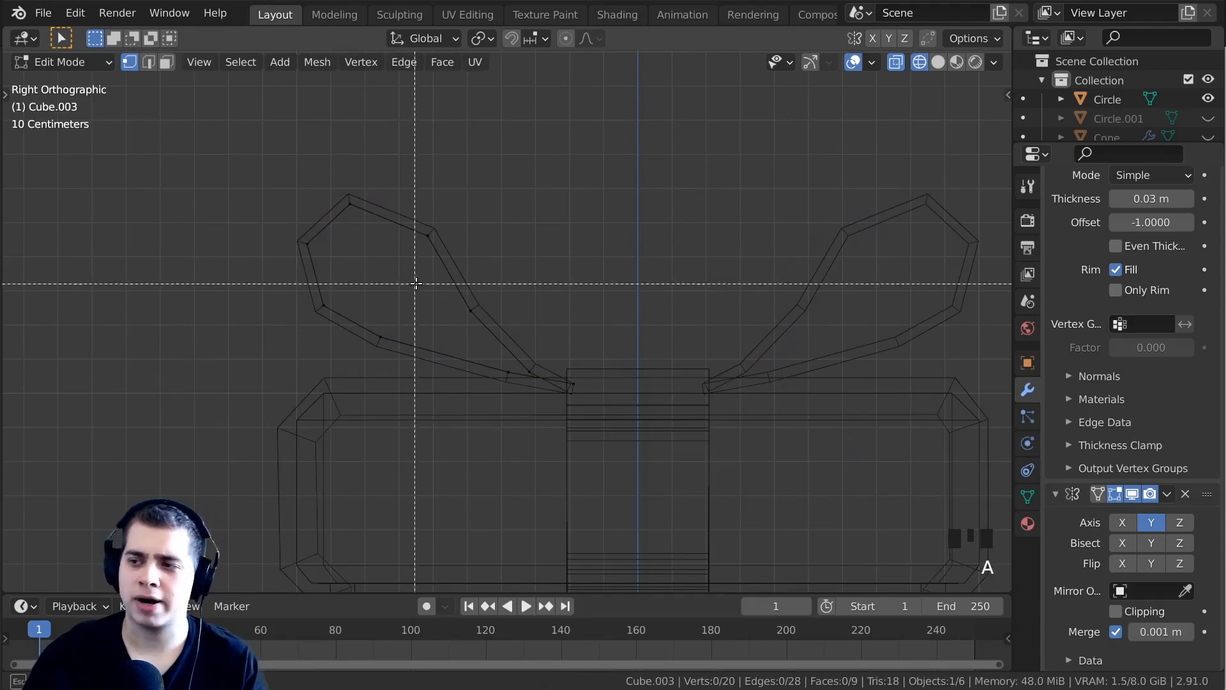
{"action": "key", "text": "g"}
{"action": "left_click_drag", "start_coordinate": [520, 313], "coordinate": [544, 377]}
{"action": "left_click", "coordinate": [528, 334]}
{"action": "key", "text": "g"}
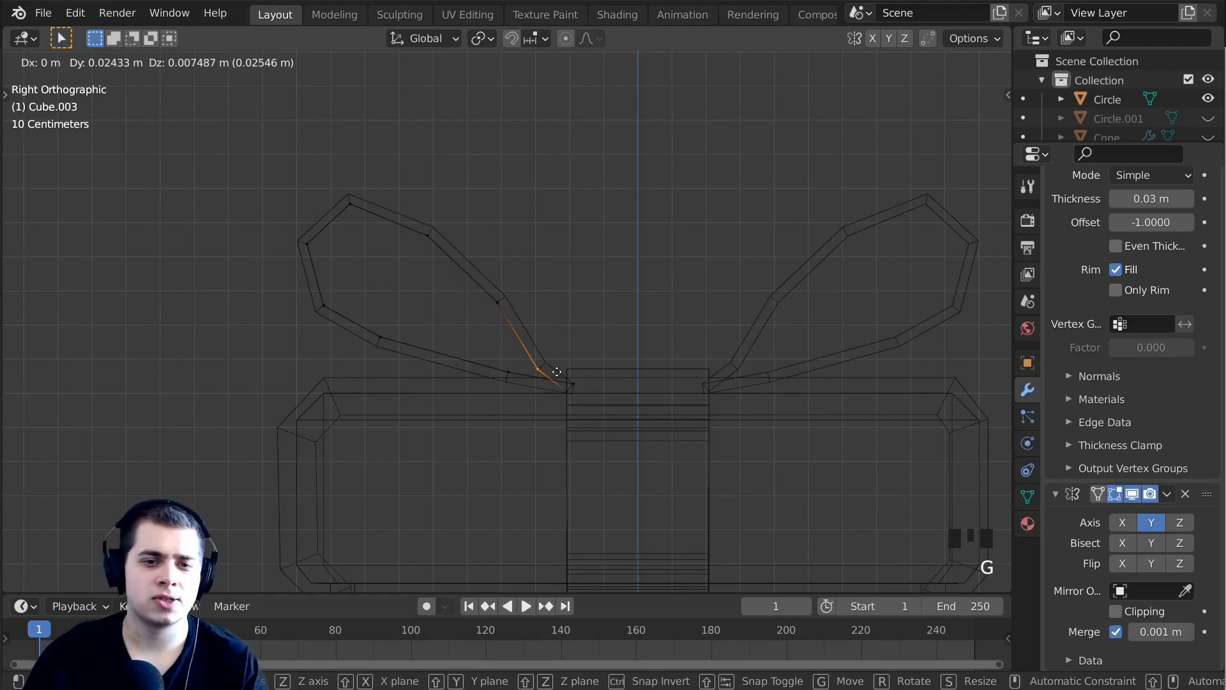
{"action": "left_click", "coordinate": [557, 372]}
Move the bends on the loop's lower and outer side slightly to round out its shape.
{"action": "key", "text": "b"}
{"action": "left_click_drag", "start_coordinate": [383, 323], "coordinate": [389, 345]}
{"action": "key", "text": "g"}
{"action": "left_click", "coordinate": [355, 297]}
{"action": "left_click_drag", "start_coordinate": [338, 292], "coordinate": [305, 327]}
{"action": "key", "text": "g"}
{"action": "left_click", "coordinate": [301, 328]}
{"action": "key", "text": "a"}
Return to Object Mode with solid shading and save the file.
{"action": "scroll", "coordinate": [447, 300], "scroll_direction": "down", "scroll_amount": 6}
{"action": "key", "text": "Tab"}
{"action": "key", "text": "shift+z"}
{"action": "mouse_move", "coordinate": [585, 370]}
{"action": "middle_mouse_down"}
{"action": "mouse_move", "coordinate": [588, 408]}
{"action": "mouse_move", "coordinate": [701, 403]}
{"action": "mouse_move", "coordinate": [543, 331]}
{"action": "mouse_move", "coordinate": [438, 335]}
{"action": "mouse_move", "coordinate": [494, 473]}
{"action": "mouse_move", "coordinate": [619, 377]}
{"action": "mouse_move", "coordinate": [497, 320]}
{"action": "mouse_move", "coordinate": [390, 339]}
{"action": "middle_mouse_up"}
{"action": "scroll", "coordinate": [700, 399], "scroll_direction": "down", "scroll_amount": 5}
{"action": "scroll", "coordinate": [618, 377], "scroll_direction": "up", "scroll_amount": 4}
{"action": "scroll", "coordinate": [619, 376], "scroll_direction": "up", "scroll_amount": 2}
{"action": "key", "text": "ctrl+s"}
{"action": "scroll", "coordinate": [543, 434], "scroll_direction": "down", "scroll_amount": 3}
{"action": "middle_click_drag", "start_coordinate": [552, 424], "coordinate": [541, 466], "text": "shift"}
{"action": "scroll", "coordinate": [607, 279], "scroll_direction": "up", "scroll_amount": 1}
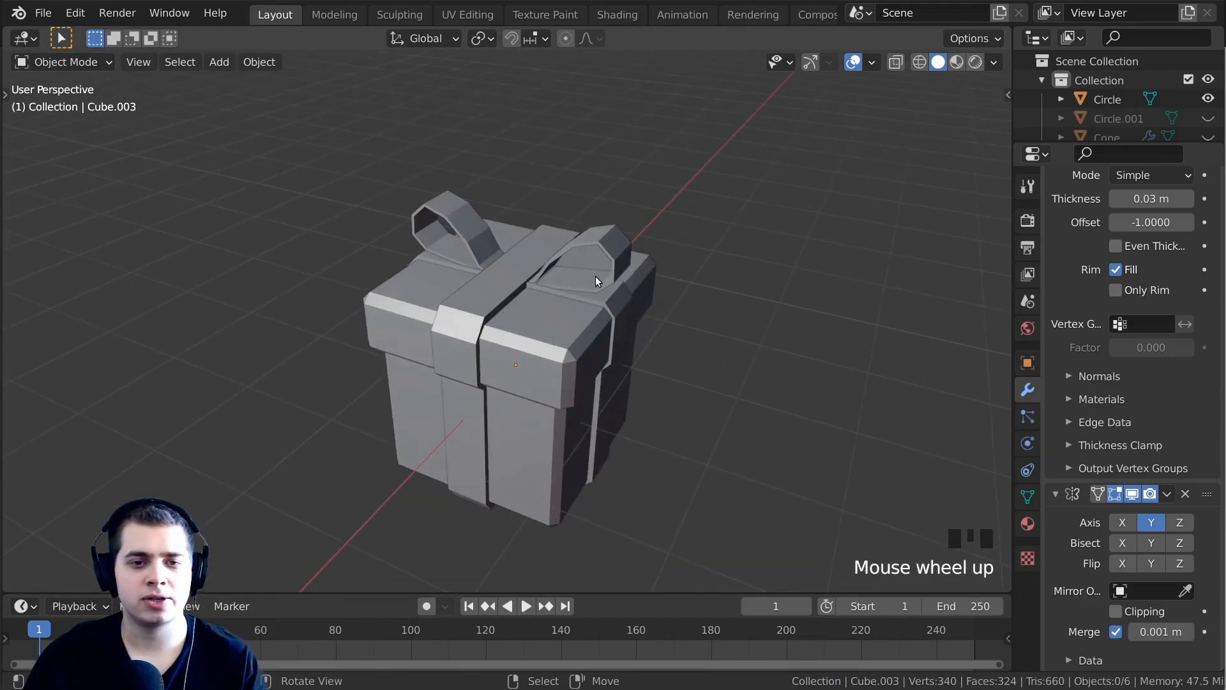
Select the gift box and switch the viewport to Material Preview shading.
{"action": "left_click", "coordinate": [574, 351]}
{"action": "scroll", "coordinate": [595, 340], "scroll_direction": "down", "scroll_amount": 2}
{"action": "scroll", "coordinate": [595, 340], "scroll_direction": "up", "scroll_amount": 3}
{"action": "key", "text": "z"}
{"action": "key", "text": "z"}
{"action": "scroll", "coordinate": [624, 339], "scroll_direction": "down", "scroll_amount": 2}
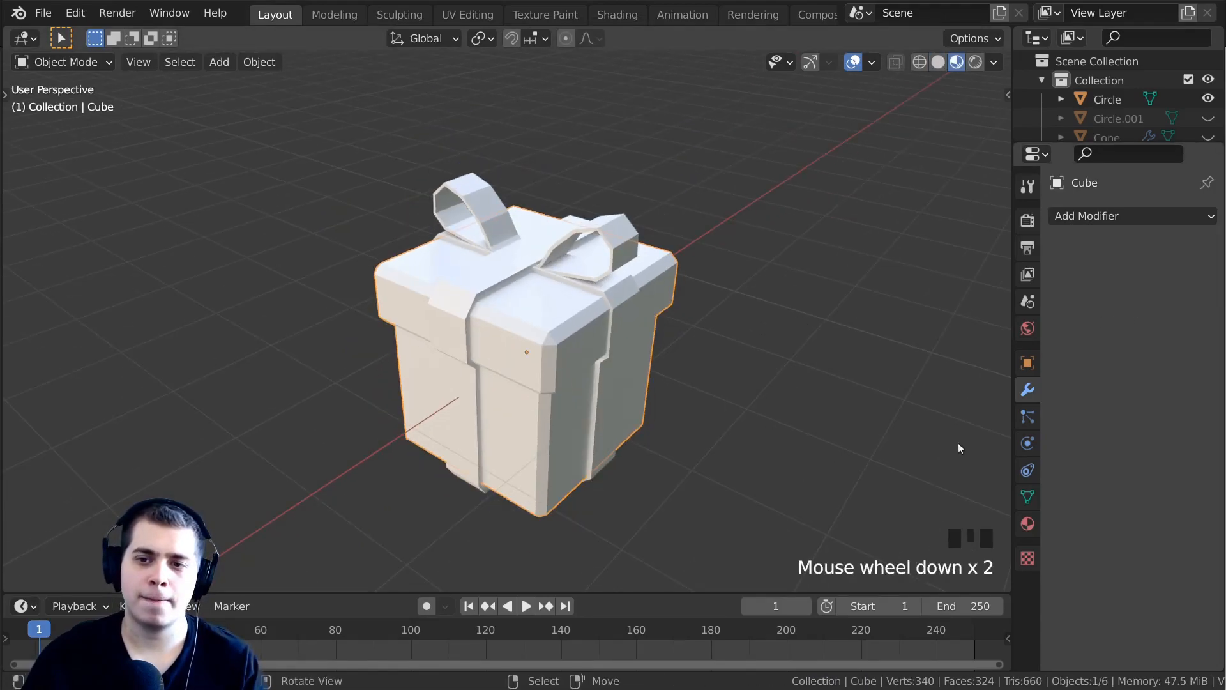
Create a material named Blue on the gift box and set its base color to a medium blue.
{"action": "left_click", "coordinate": [1029, 523]}
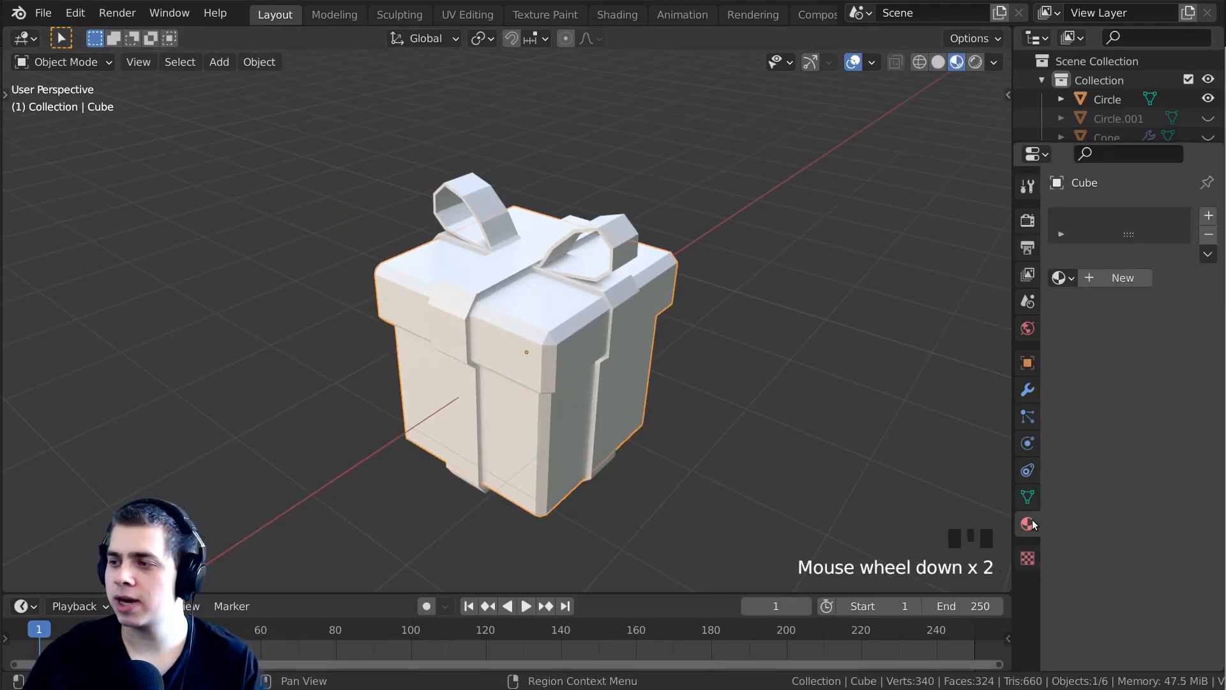
{"action": "left_click", "coordinate": [1114, 278]}
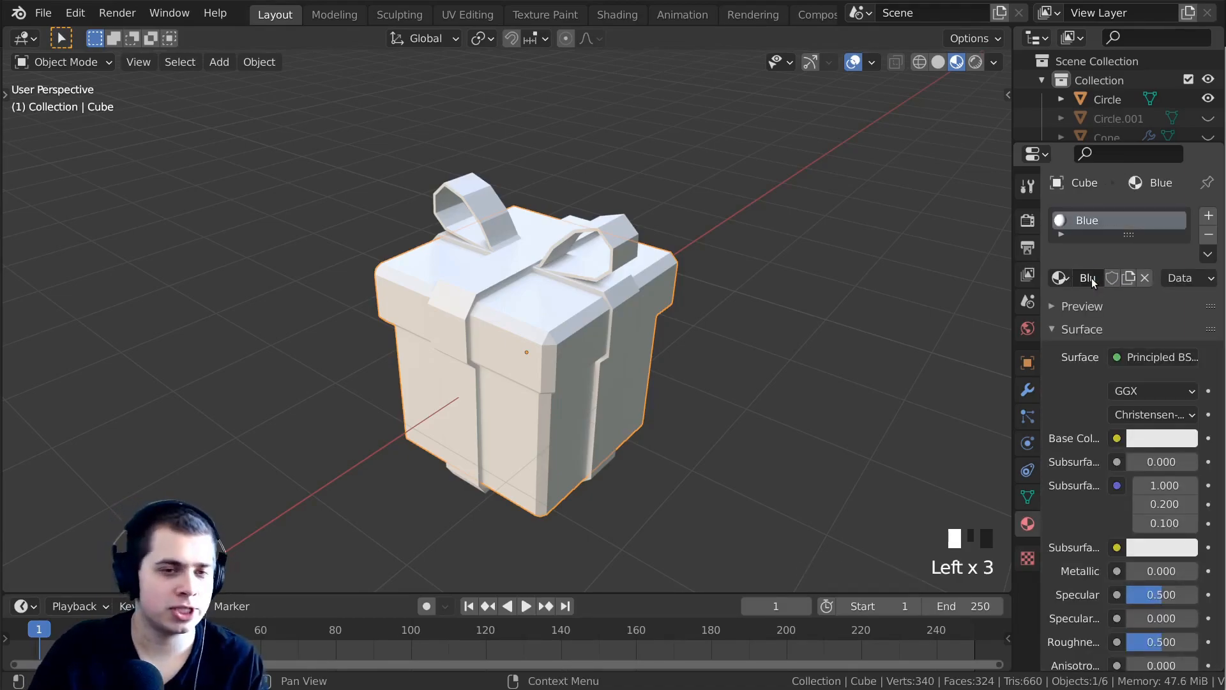
{"action": "middle_click_drag", "start_coordinate": [690, 279], "coordinate": [705, 289], "text": "shift"}
{"action": "left_click", "coordinate": [1162, 438]}
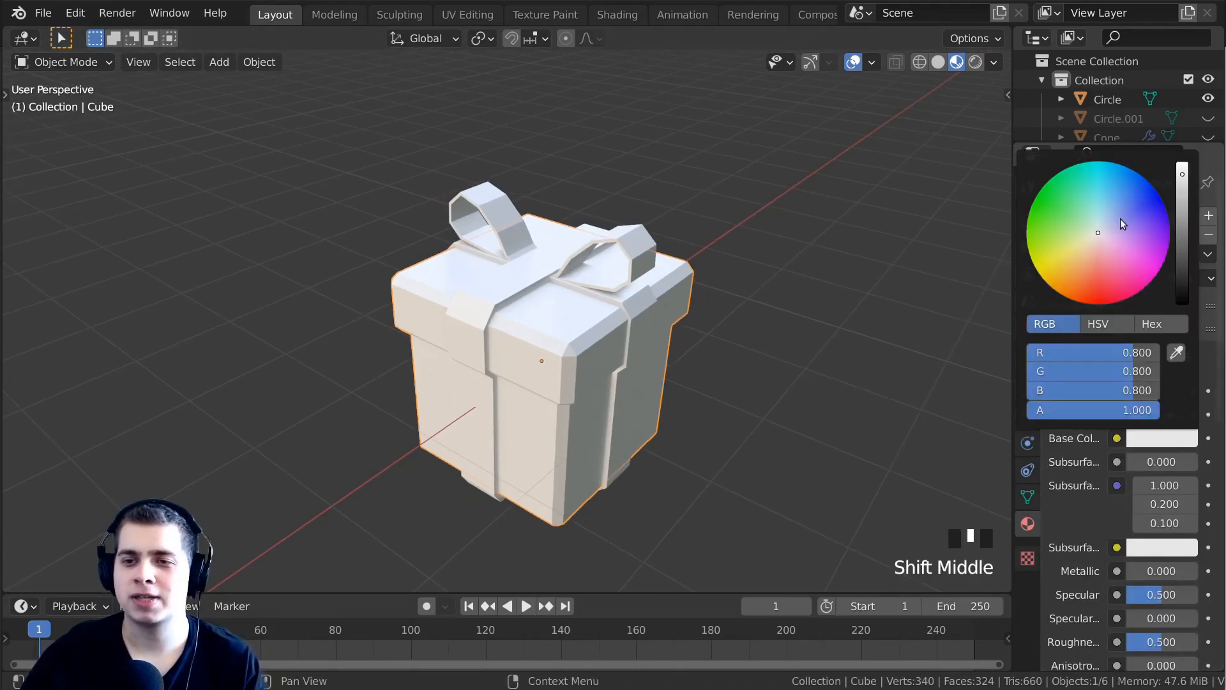
{"action": "left_click", "coordinate": [1116, 201]}
{"action": "left_click_drag", "start_coordinate": [1116, 202], "coordinate": [1125, 185]}
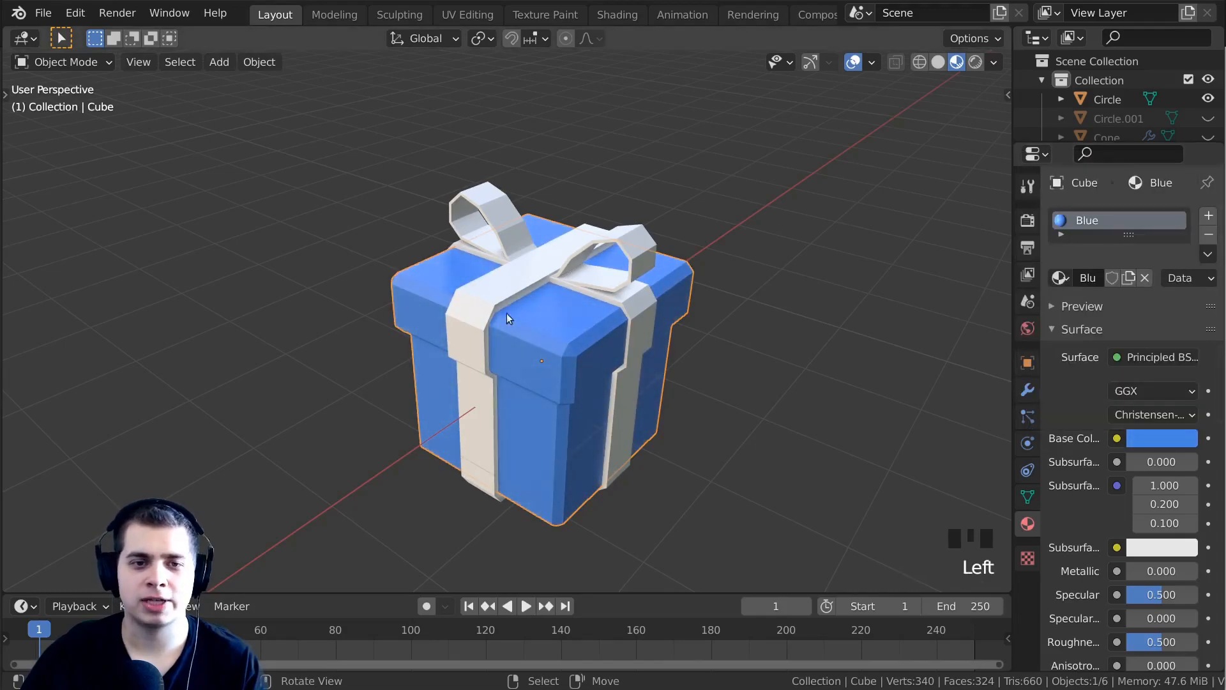
Create a material named white on the front ribbon and darken its base color slightly.
{"action": "right_click", "coordinate": [519, 276]}
{"action": "middle_click_drag", "start_coordinate": [522, 300], "coordinate": [550, 299]}
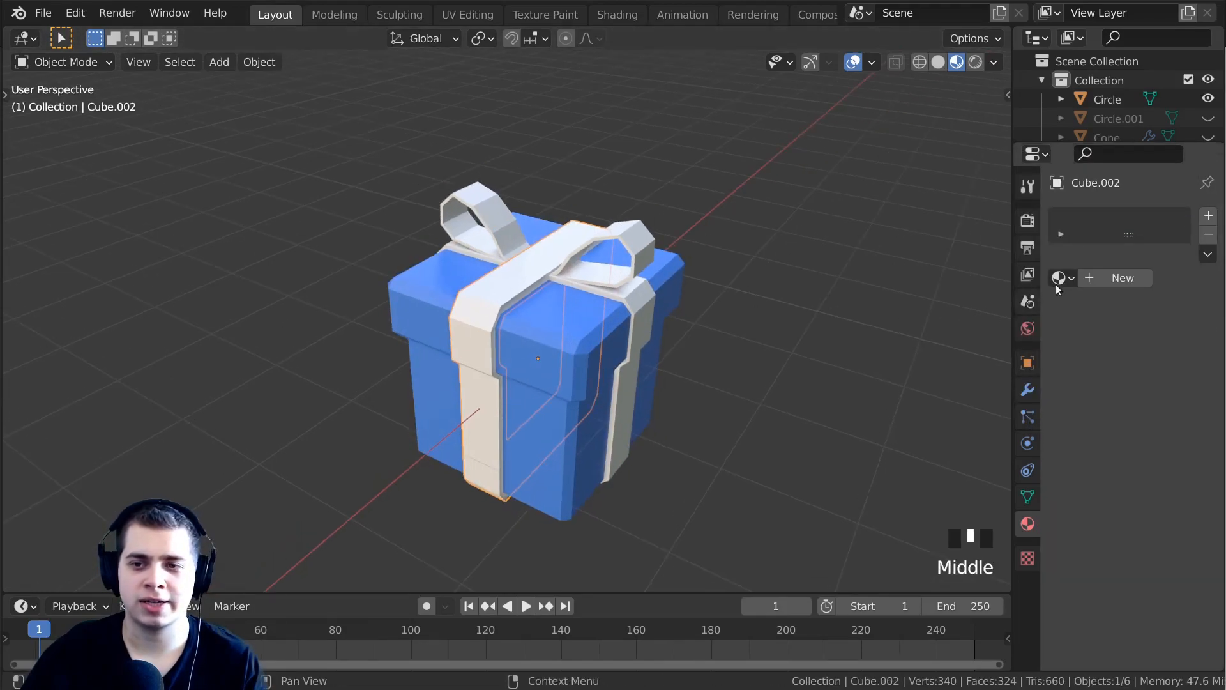
{"action": "left_click", "coordinate": [1102, 281]}
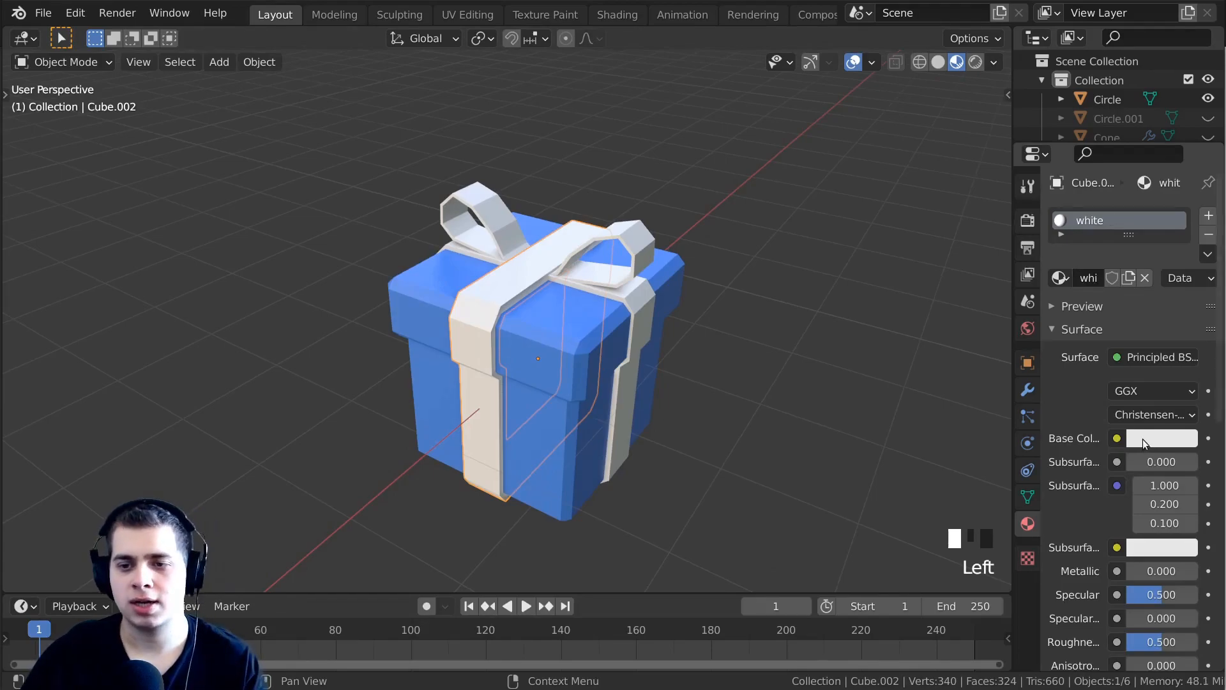
{"action": "left_click", "coordinate": [1143, 439]}
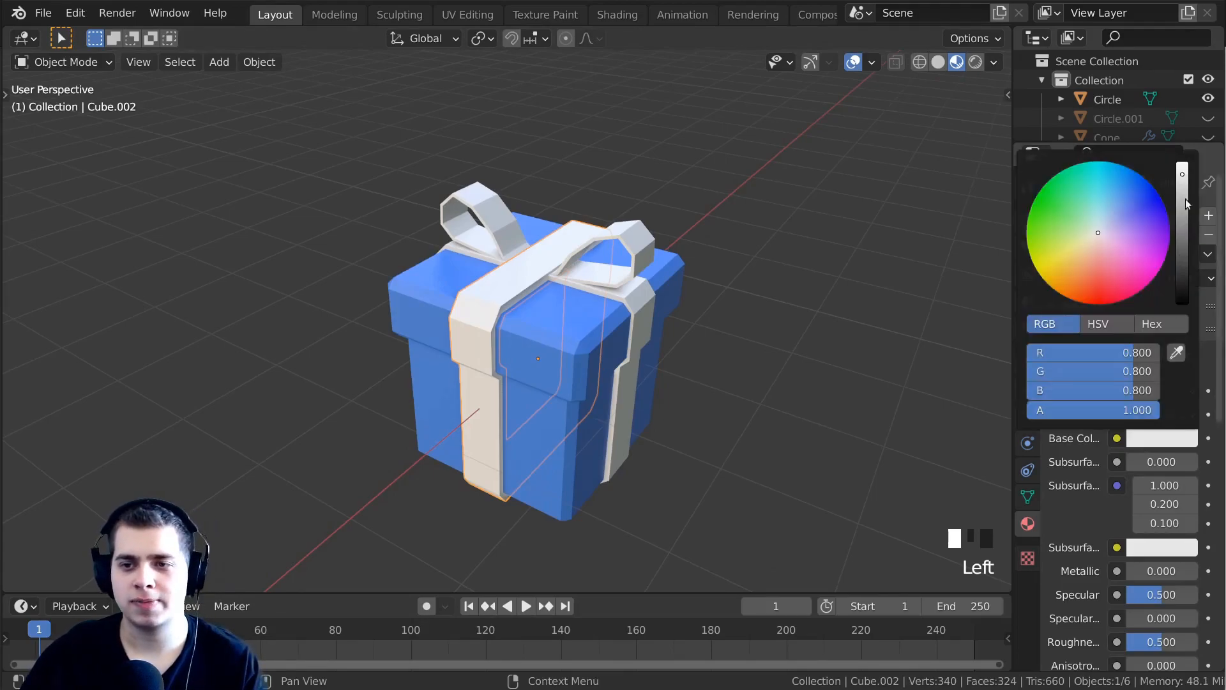
{"action": "left_click_drag", "start_coordinate": [1182, 176], "coordinate": [1182, 180]}
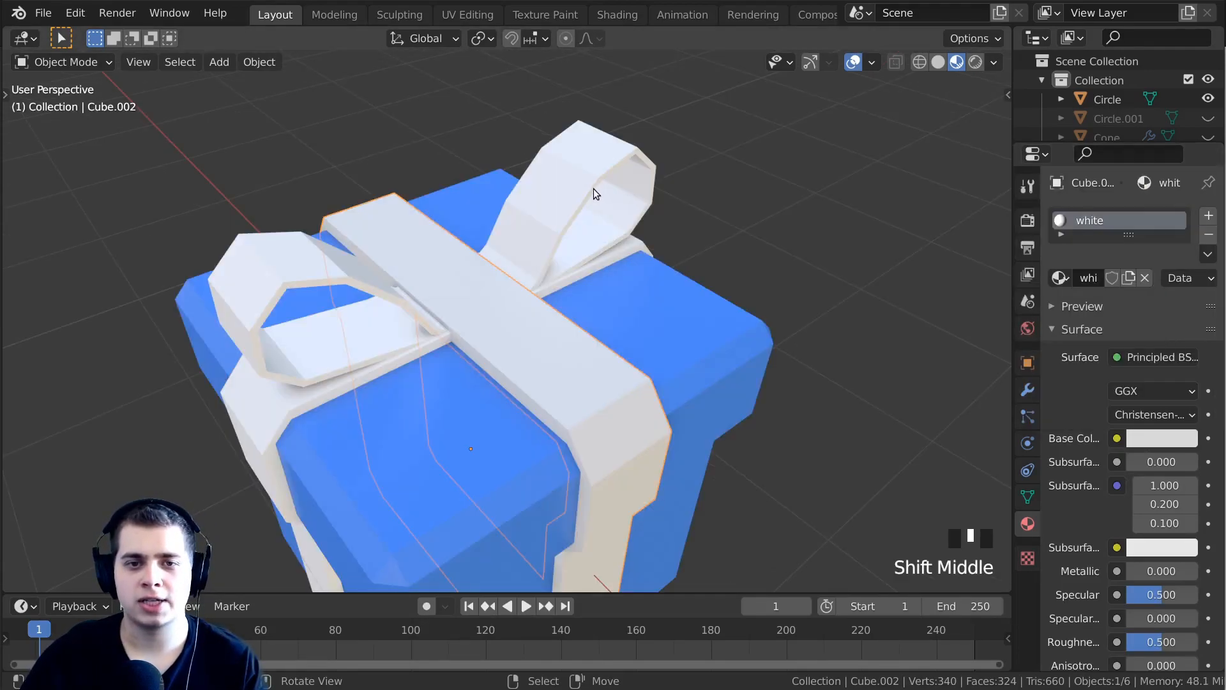
Assign the existing white material to the bow loops and to the ribbon crossing beneath them.
{"action": "right_click", "coordinate": [594, 191]}
{"action": "left_click", "coordinate": [1059, 274]}
{"action": "left_click", "coordinate": [1059, 276]}
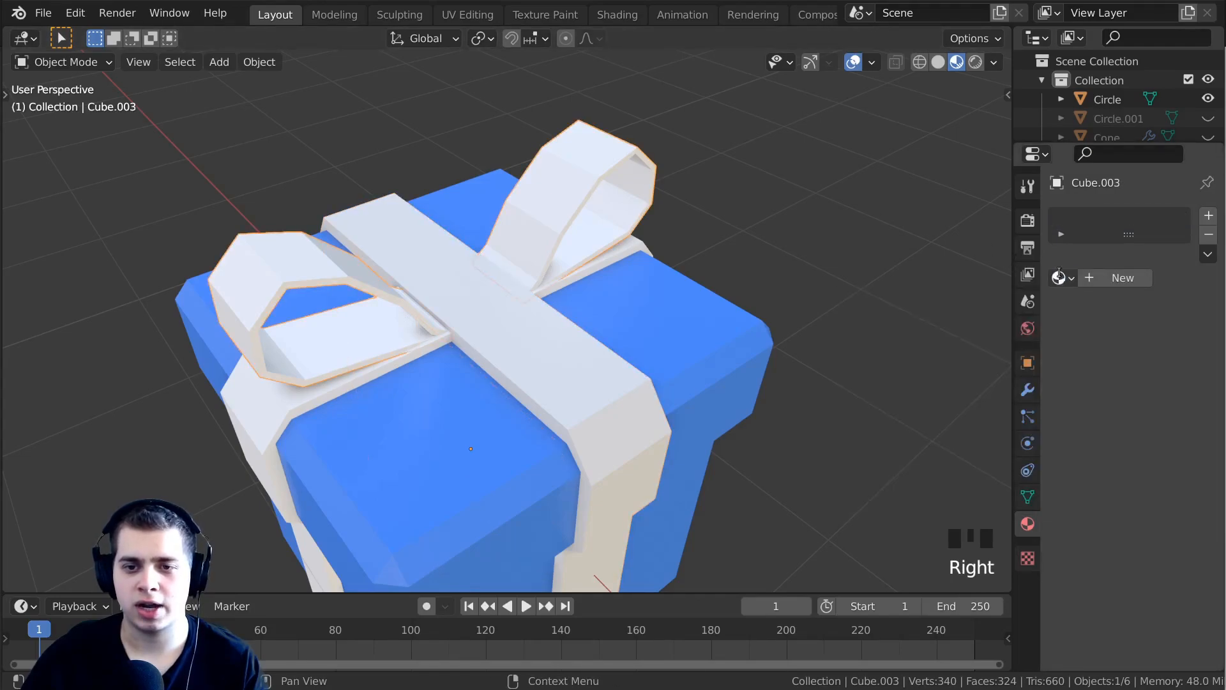
{"action": "left_click", "coordinate": [1059, 276]}
{"action": "left_click", "coordinate": [947, 468]}
{"action": "middle_click_drag", "start_coordinate": [946, 468], "coordinate": [704, 404]}
{"action": "right_click", "coordinate": [759, 353]}
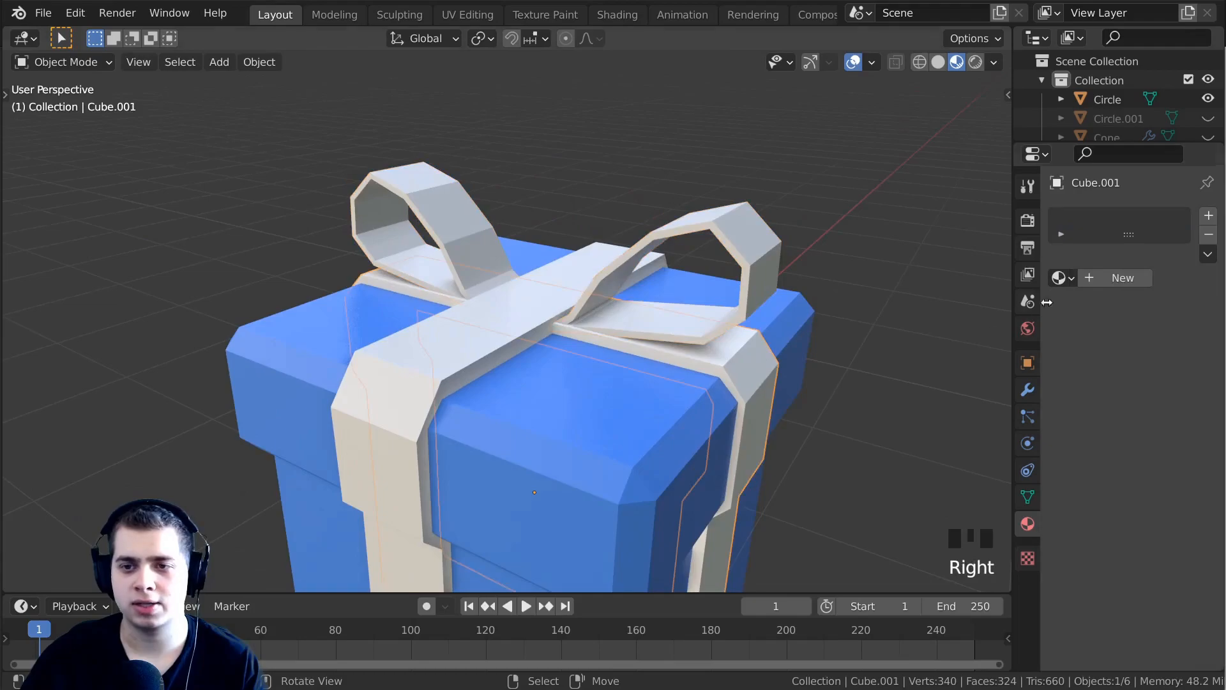
{"action": "left_click", "coordinate": [1072, 276]}
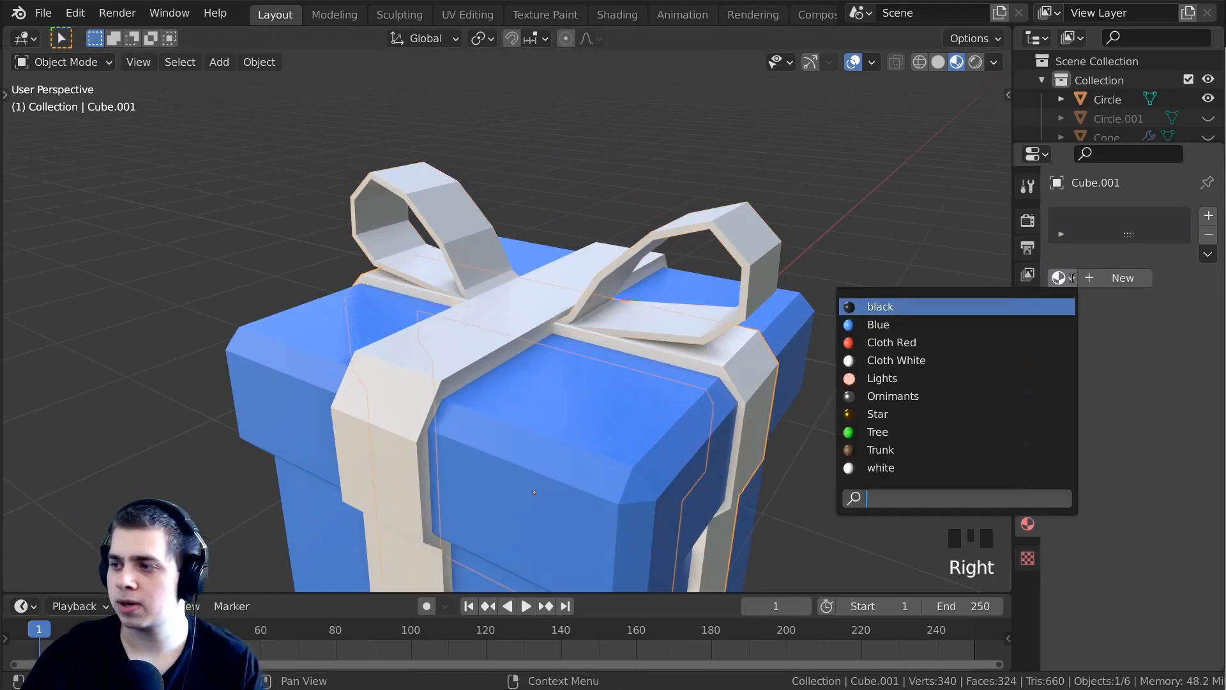
{"action": "left_click", "coordinate": [962, 468]}
Return to solid shading and apply the Solidify modifier on the front ribbon.
{"action": "key", "text": "z"}
{"action": "mouse_move", "coordinate": [534, 273]}
{"action": "middle_mouse_down"}
{"action": "mouse_move", "coordinate": [508, 415]}
{"action": "mouse_move", "coordinate": [611, 361]}
{"action": "mouse_move", "coordinate": [575, 376]}
{"action": "mouse_move", "coordinate": [655, 399]}
{"action": "mouse_move", "coordinate": [829, 390]}
{"action": "mouse_move", "coordinate": [679, 384]}
{"action": "mouse_move", "coordinate": [654, 461]}
{"action": "mouse_move", "coordinate": [661, 443]}
{"action": "middle_mouse_up"}
{"action": "left_click", "coordinate": [554, 219]}
{"action": "key", "text": "alt+a"}
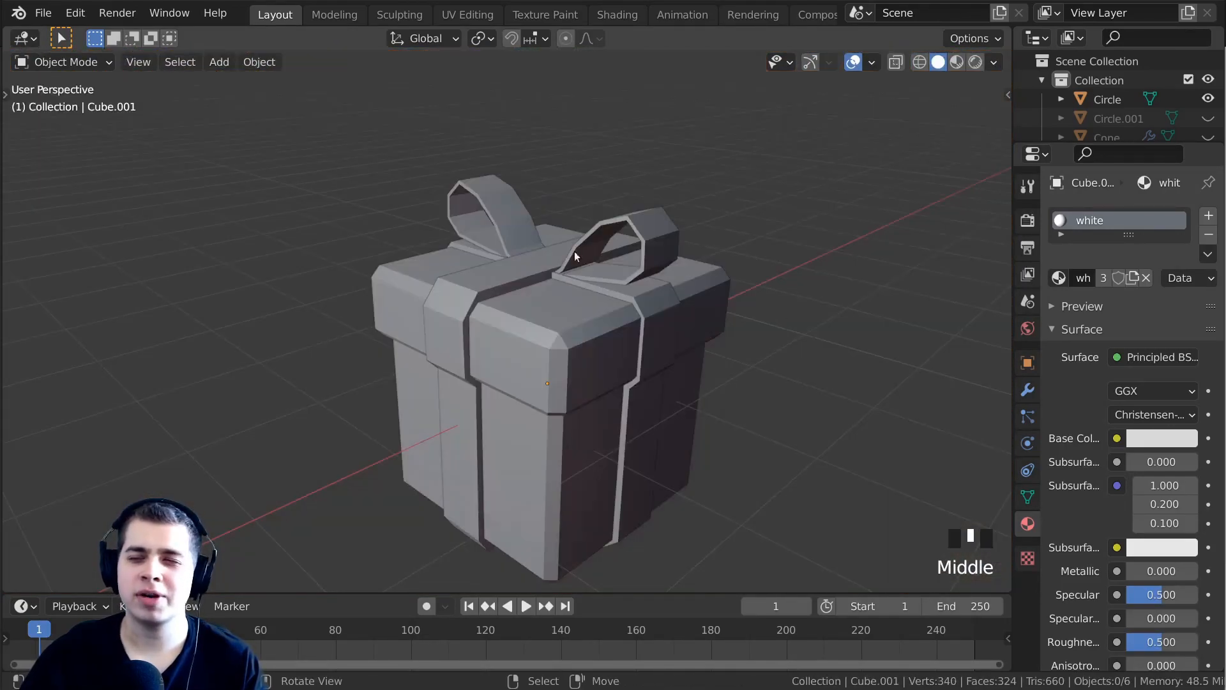
{"action": "mouse_move", "coordinate": [573, 255]}
{"action": "middle_mouse_down"}
{"action": "mouse_move", "coordinate": [862, 239]}
{"action": "mouse_move", "coordinate": [668, 219]}
{"action": "mouse_move", "coordinate": [527, 292]}
{"action": "mouse_move", "coordinate": [514, 285]}
{"action": "mouse_move", "coordinate": [521, 274]}
{"action": "mouse_move", "coordinate": [575, 294]}
{"action": "middle_mouse_up"}
{"action": "left_click", "coordinate": [481, 274]}
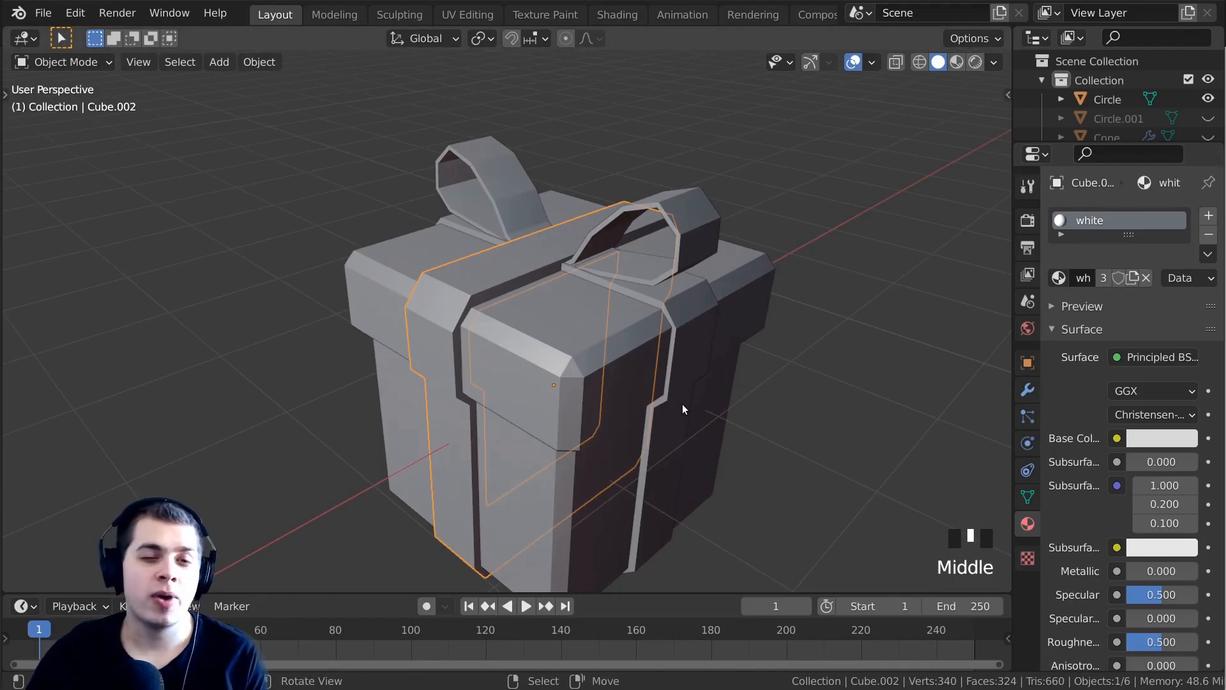
{"action": "scroll", "coordinate": [587, 249], "scroll_direction": "down", "scroll_amount": 4}
{"action": "middle_click_drag", "start_coordinate": [587, 246], "coordinate": [611, 236]}
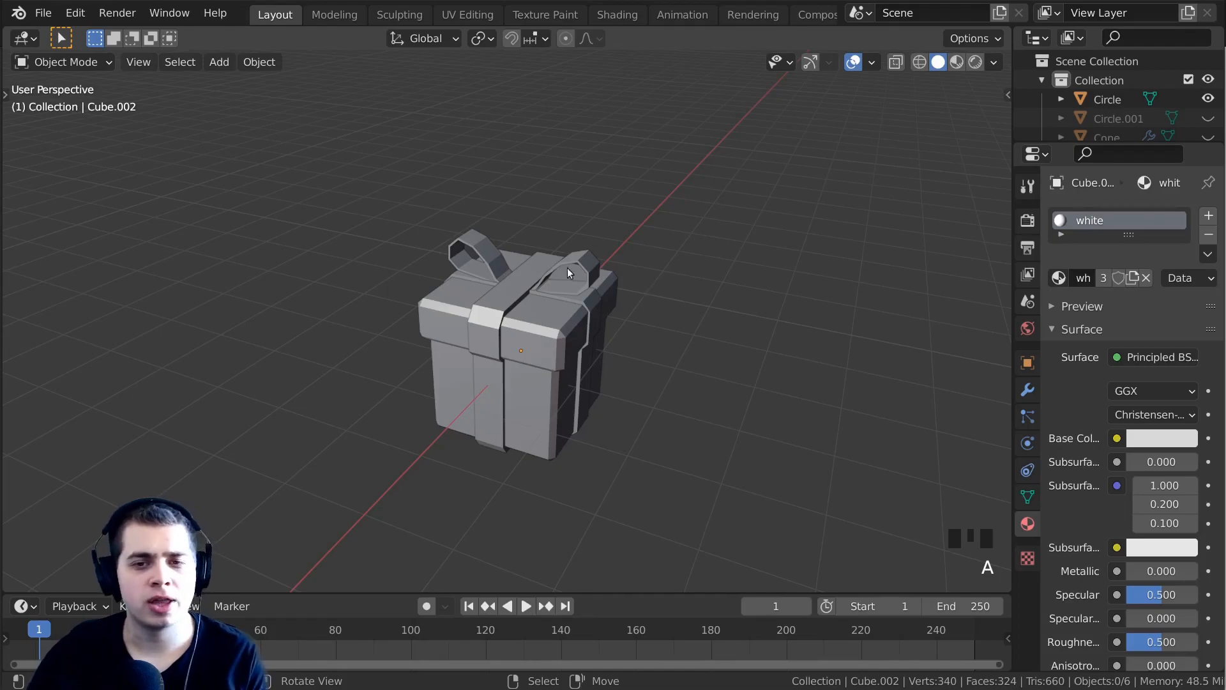
{"action": "scroll", "coordinate": [561, 267], "scroll_direction": "up", "scroll_amount": 4}
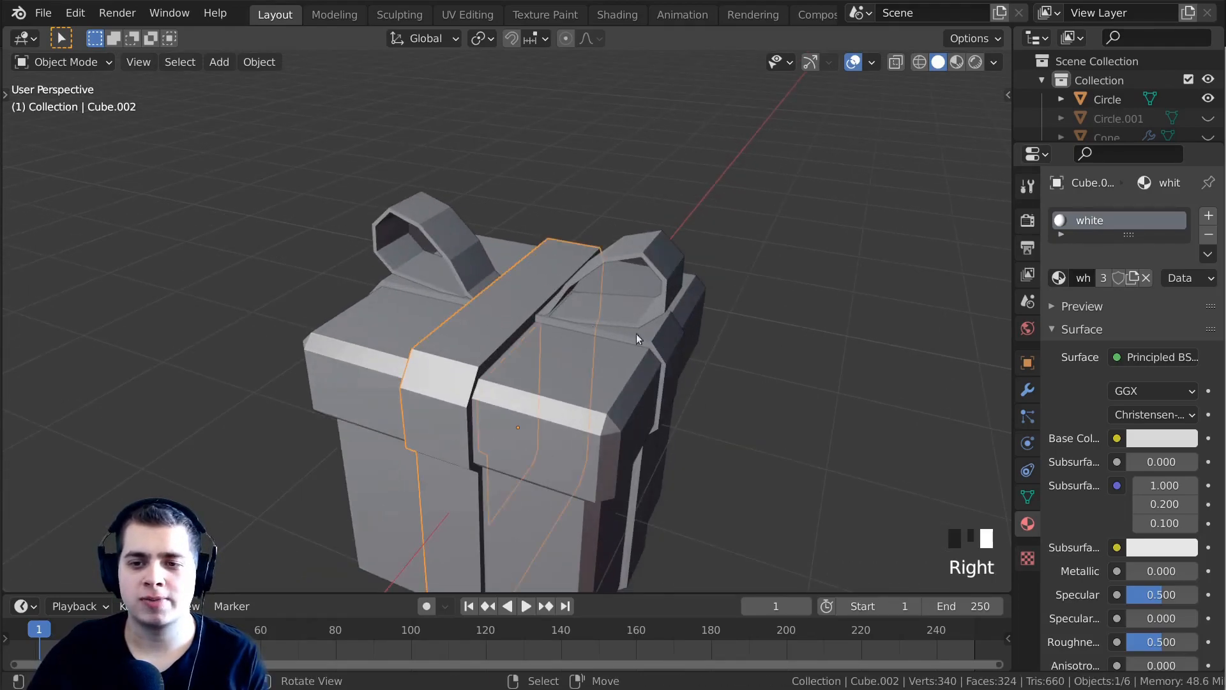
{"action": "left_click", "coordinate": [1021, 387]}
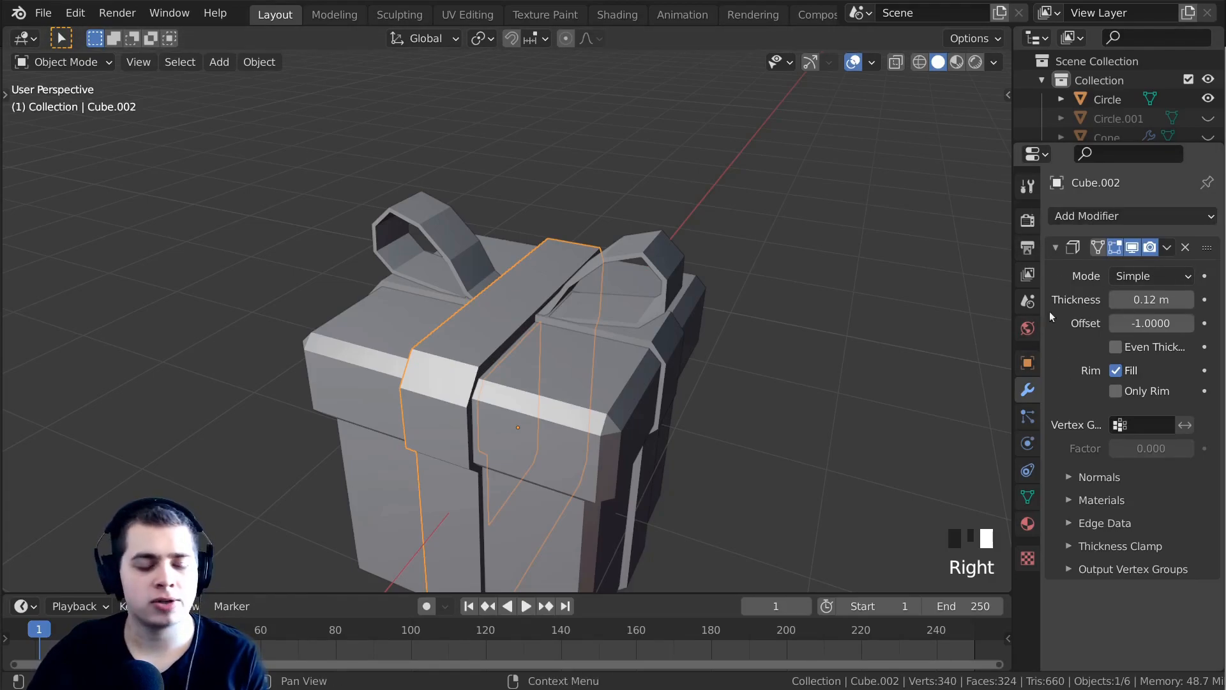
{"action": "key", "text": "ctrl+a"}
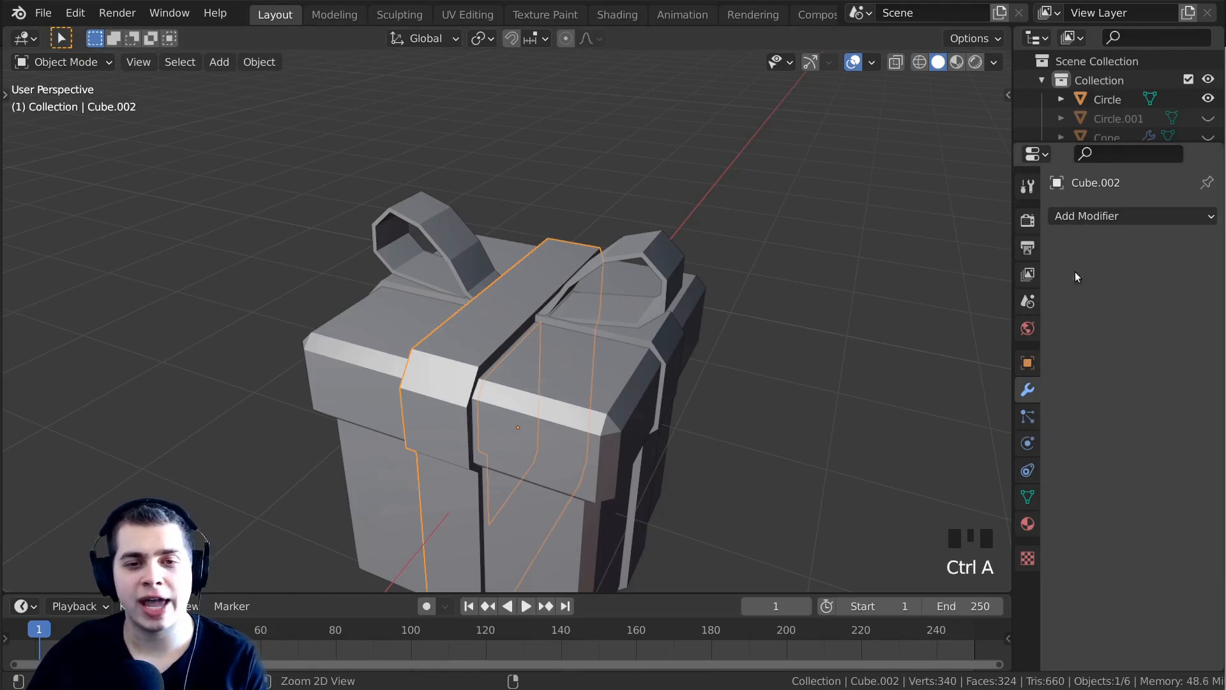
Apply the bow's Solidify and Mirror modifiers and the crossing ribbon's Solidify modifier.
{"action": "right_click", "coordinate": [660, 249]}
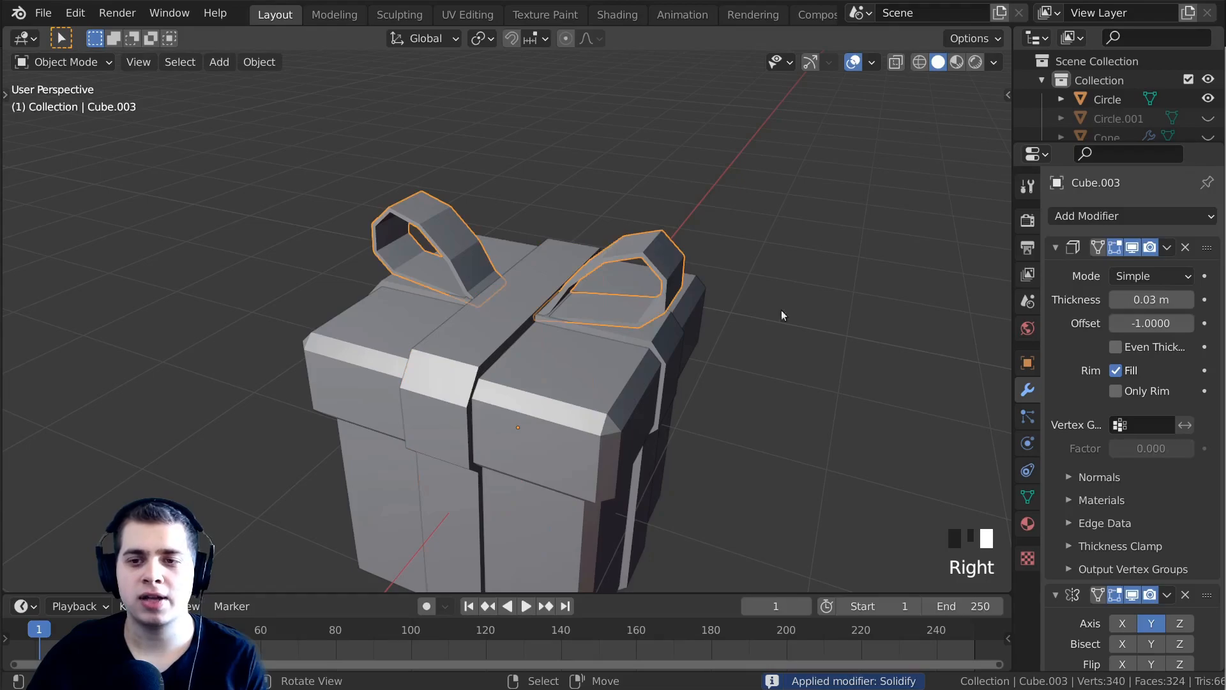
{"action": "key", "text": "ctrl+a"}
{"action": "key", "text": "ctrl+a"}
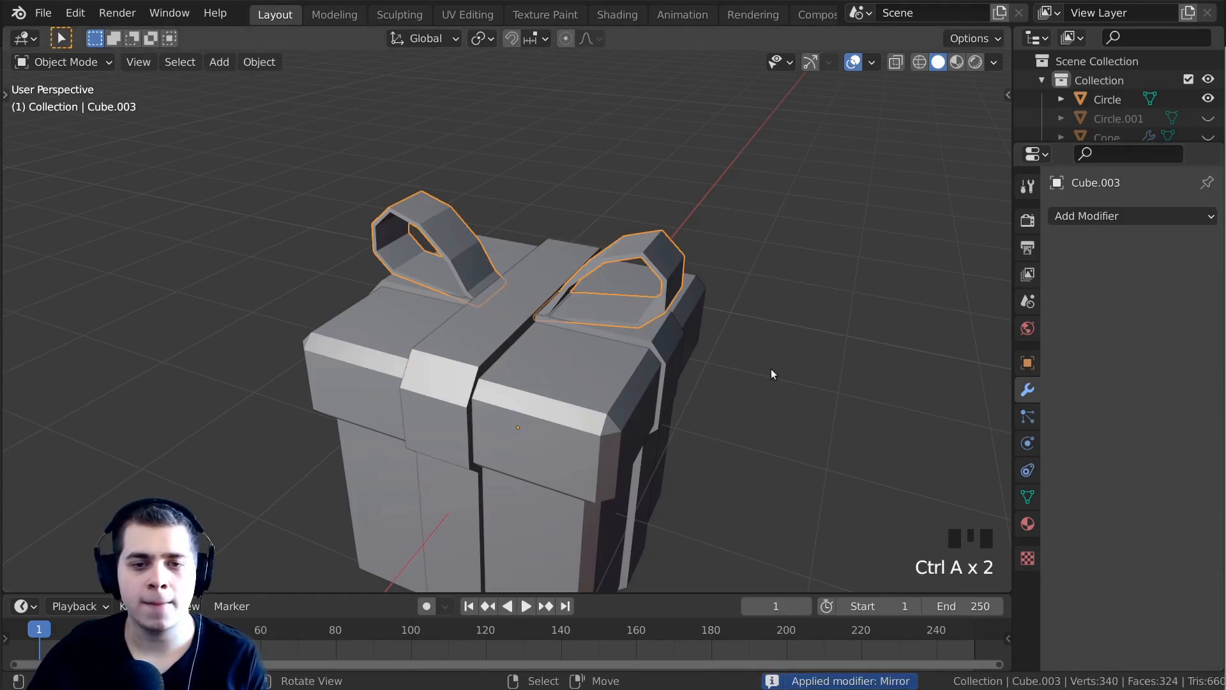
{"action": "middle_click_drag", "start_coordinate": [775, 372], "coordinate": [569, 364]}
{"action": "right_click", "coordinate": [570, 365]}
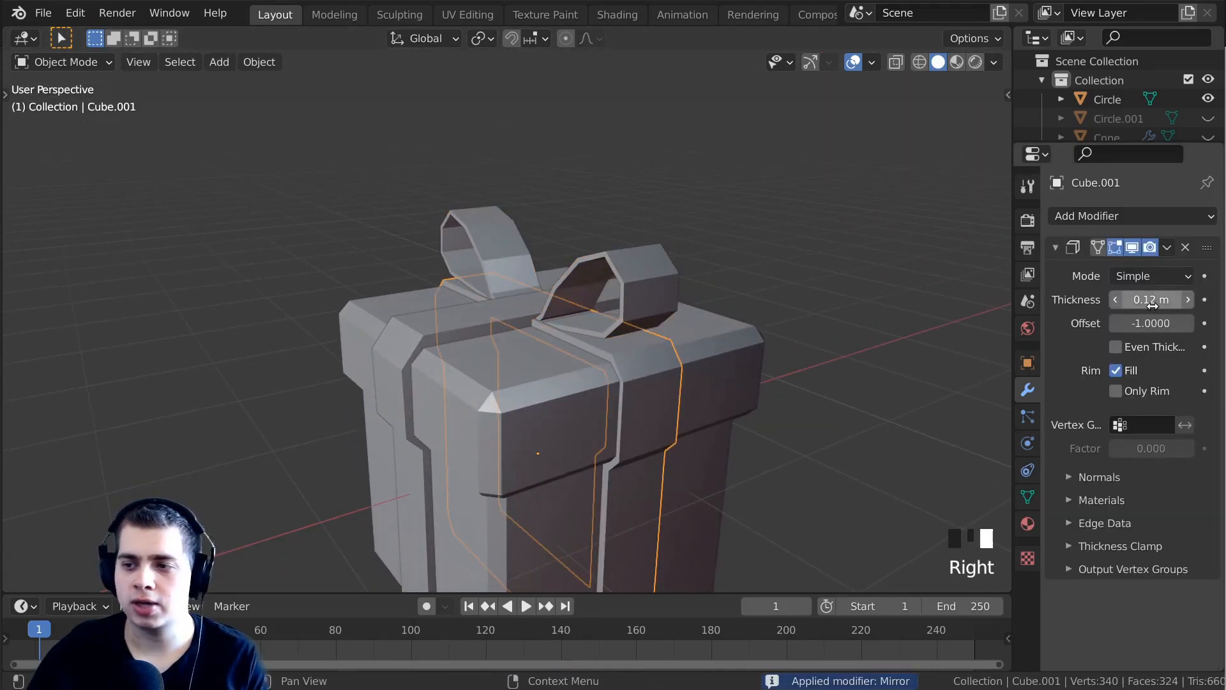
{"action": "key", "text": "ctrl+a"}
Select the bow, both ribbons and the box, with the box active, and join them into one object.
{"action": "right_click", "coordinate": [562, 410]}
{"action": "middle_click_drag", "start_coordinate": [562, 410], "coordinate": [365, 175]}
{"action": "key", "text": "a"}
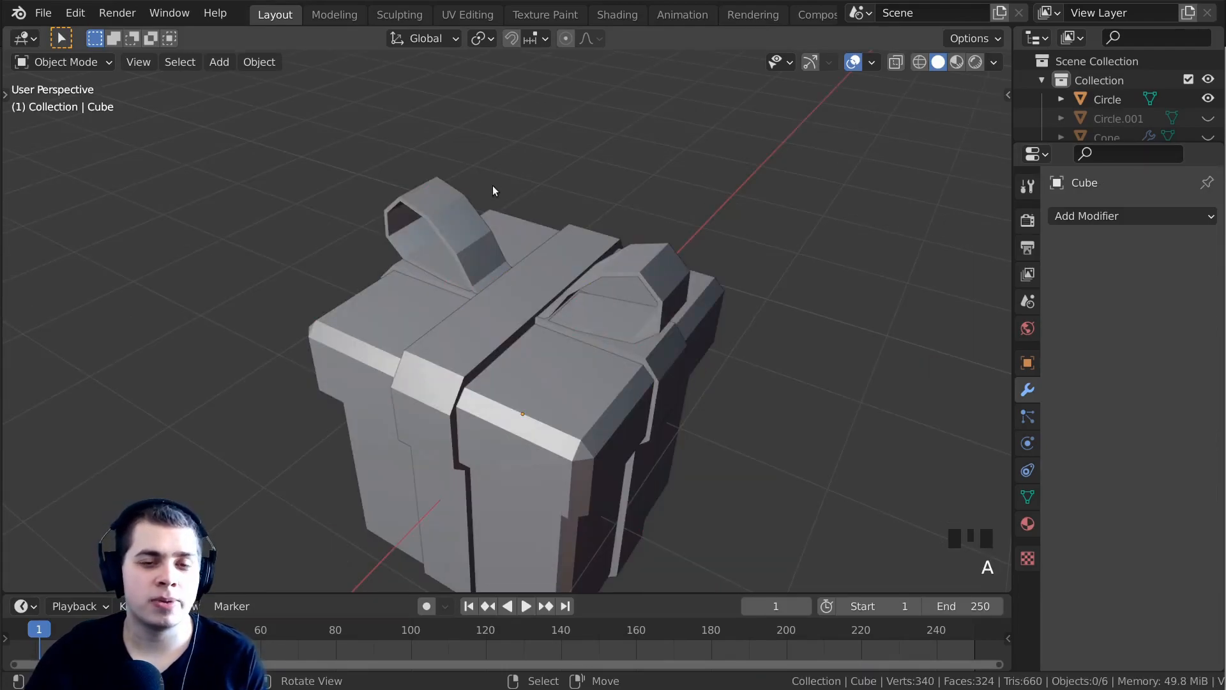
{"action": "right_click", "coordinate": [508, 246], "text": "shift"}
{"action": "right_click", "coordinate": [652, 328], "text": "shift"}
{"action": "right_click", "coordinate": [534, 404], "text": "shift"}
{"action": "mouse_move", "coordinate": [534, 405]}
{"action": "middle_mouse_down"}
{"action": "mouse_move", "coordinate": [614, 355]}
{"action": "mouse_move", "coordinate": [610, 332]}
{"action": "mouse_move", "coordinate": [603, 365]}
{"action": "mouse_move", "coordinate": [596, 287]}
{"action": "mouse_move", "coordinate": [468, 333]}
{"action": "middle_mouse_up"}
{"action": "scroll", "coordinate": [606, 318], "scroll_direction": "down", "scroll_amount": 2}
{"action": "key", "text": "ctrl+j"}
Switch to Material Preview shading and check that the joined gift behaves as a single object.
{"action": "key", "text": "z"}
{"action": "left_click", "coordinate": [612, 418]}
{"action": "key", "text": "g"}
{"action": "right_click", "coordinate": [547, 277]}
{"action": "key", "text": "Tab"}
{"action": "mouse_move", "coordinate": [550, 287]}
{"action": "middle_mouse_down"}
{"action": "mouse_move", "coordinate": [615, 319]}
{"action": "mouse_move", "coordinate": [593, 317]}
{"action": "mouse_move", "coordinate": [507, 378]}
{"action": "middle_mouse_up"}
{"action": "key", "text": "Tab"}
{"action": "scroll", "coordinate": [573, 315], "scroll_direction": "down", "scroll_amount": 4}
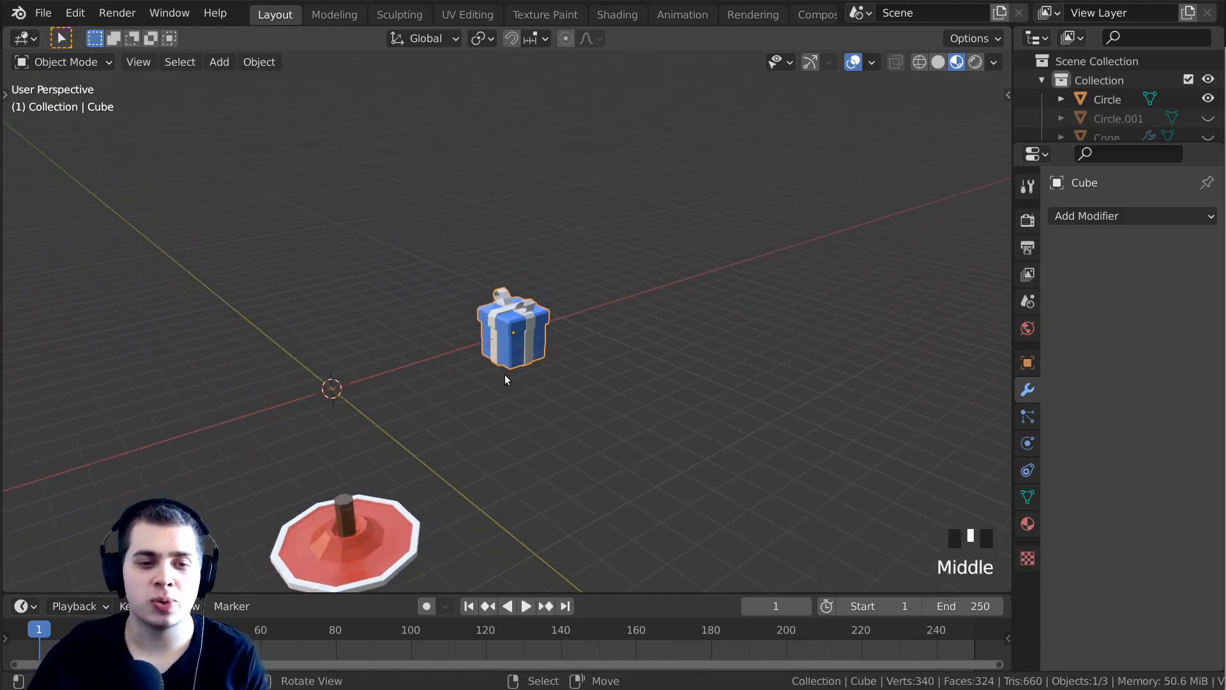
Unhide all hidden objects and scale the gift down to suit the Christmas tree.
{"action": "key", "text": "alt+h"}
{"action": "middle_click_drag", "start_coordinate": [266, 337], "coordinate": [557, 355]}
{"action": "scroll", "coordinate": [653, 301], "scroll_direction": "up", "scroll_amount": 1}
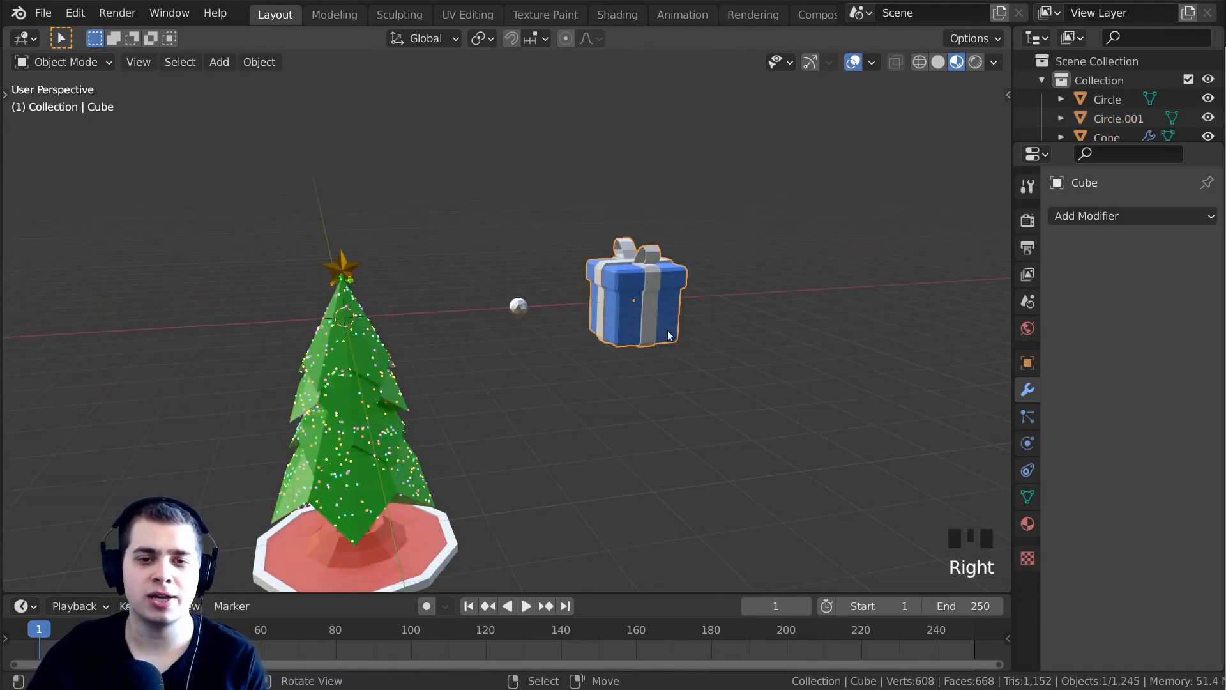
{"action": "scroll", "coordinate": [666, 336], "scroll_direction": "up", "scroll_amount": 2}
{"action": "key", "text": "s"}
{"action": "left_click", "coordinate": [597, 178]}
{"action": "middle_click_drag", "start_coordinate": [597, 178], "coordinate": [661, 77], "text": "shift"}
Move the gift to the tree skirt and scale it down further to fit there.
{"action": "key", "text": "g"}
{"action": "left_click", "coordinate": [366, 375]}
{"action": "middle_click_drag", "start_coordinate": [367, 374], "coordinate": [418, 277], "text": "shift"}
{"action": "key", "text": "s"}
{"action": "left_click", "coordinate": [725, 255]}
{"action": "middle_click_drag", "start_coordinate": [725, 255], "coordinate": [716, 224]}
{"action": "key", "text": "g"}
{"action": "left_click", "coordinate": [597, 270]}
{"action": "key", "text": "s"}
{"action": "left_click", "coordinate": [605, 269]}
Rotate the gift about the Z axis and adjust its height and position so it rests on the skirt.
{"action": "middle_click_drag", "start_coordinate": [606, 268], "coordinate": [614, 327]}
{"action": "key", "text": "r"}
{"action": "key", "text": "z"}
{"action": "left_click", "coordinate": [607, 287]}
{"action": "key", "text": "g"}
{"action": "key", "text": "z"}
{"action": "left_click", "coordinate": [608, 275]}
{"action": "key", "text": "g"}
{"action": "left_click", "coordinate": [621, 306]}
{"action": "middle_click_drag", "start_coordinate": [622, 306], "coordinate": [616, 281]}
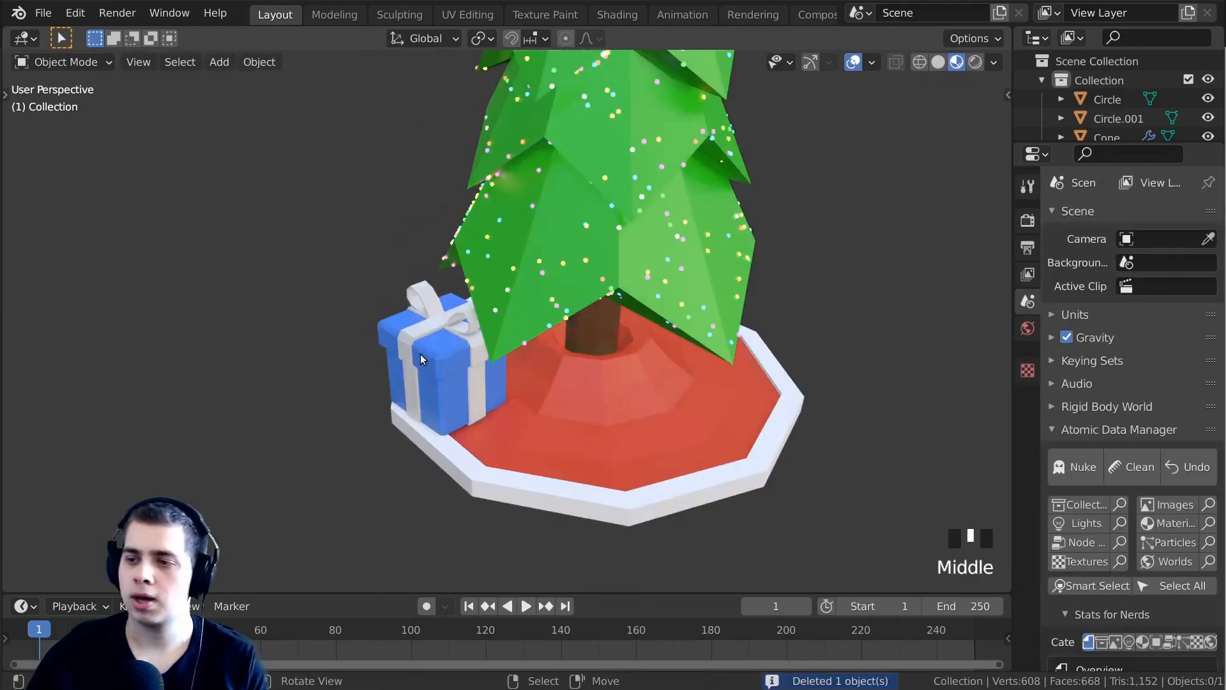
Duplicate the gift along the X axis to add a second one under the tree.
{"action": "right_click", "coordinate": [421, 359]}
{"action": "middle_click_drag", "start_coordinate": [422, 358], "coordinate": [556, 383]}
{"action": "middle_click_drag", "start_coordinate": [555, 383], "coordinate": [488, 275], "text": "shift"}
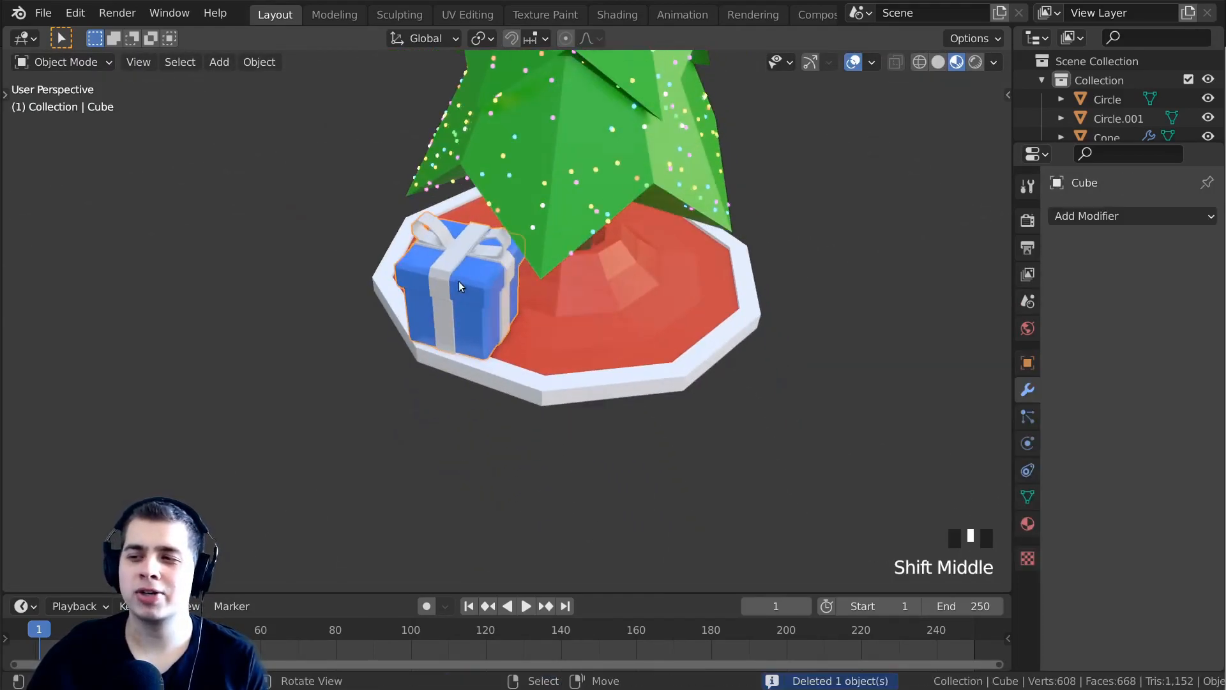
{"action": "middle_click_drag", "start_coordinate": [615, 316], "coordinate": [636, 287]}
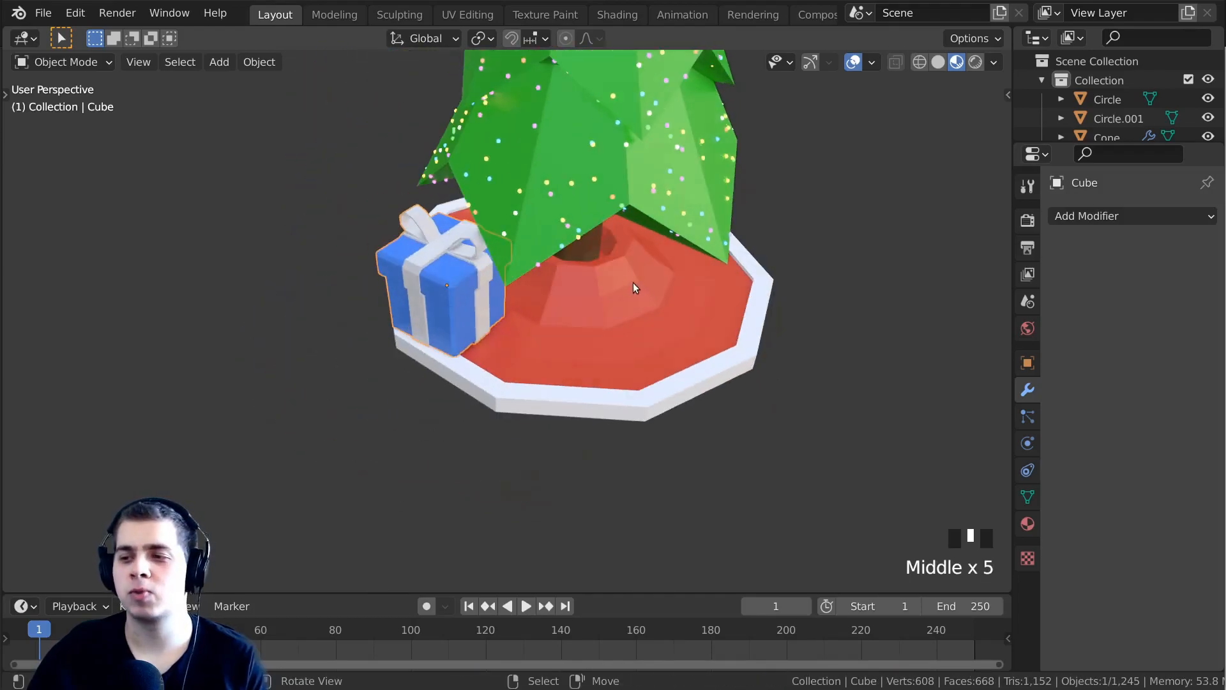
{"action": "middle_click_drag", "start_coordinate": [541, 293], "coordinate": [554, 251]}
{"action": "key", "text": "shift+d"}
{"action": "key", "text": "x"}
{"action": "left_click", "coordinate": [689, 245]}
{"action": "middle_click_drag", "start_coordinate": [690, 245], "coordinate": [855, 262]}
Move the second gift onto the front of the skirt and rotate it about the Z axis.
{"action": "key", "text": "g"}
{"action": "right_click", "coordinate": [722, 232]}
{"action": "key", "text": "g"}
{"action": "middle_click_drag", "start_coordinate": [706, 225], "coordinate": [748, 252]}
{"action": "left_click", "coordinate": [807, 226]}
{"action": "key", "text": "r"}
{"action": "key", "text": "z"}
{"action": "left_click", "coordinate": [724, 369]}
{"action": "middle_click_drag", "start_coordinate": [724, 369], "coordinate": [649, 350]}
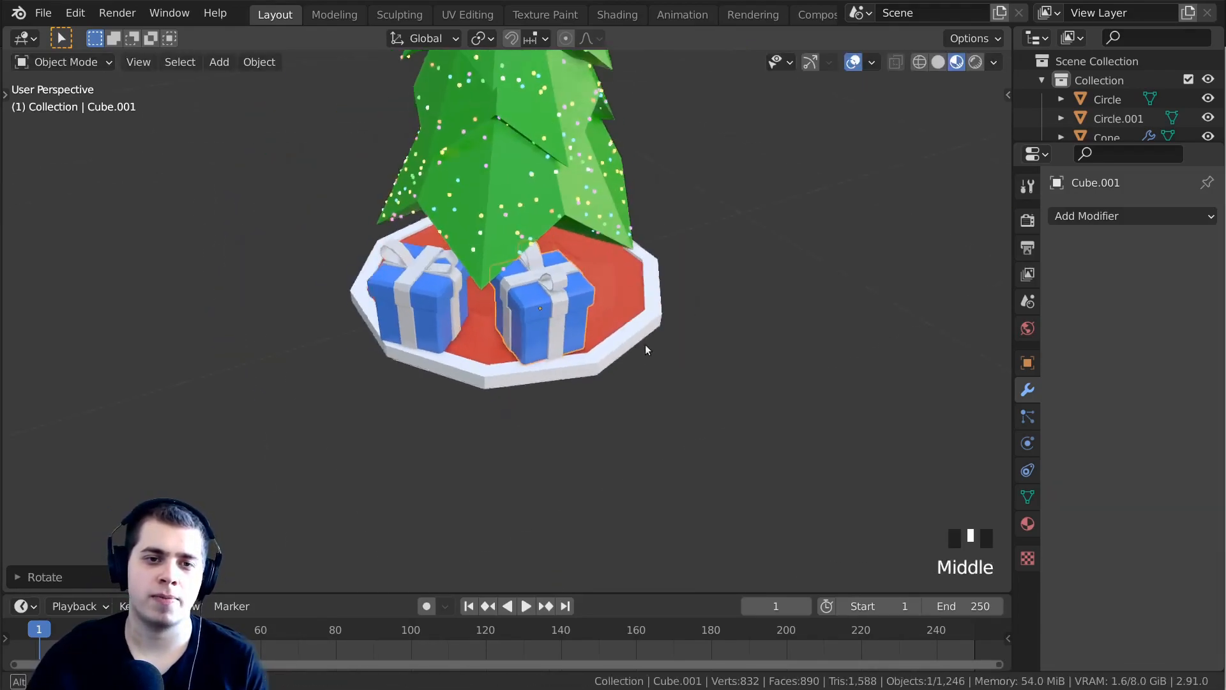
Slide the second gift slightly along the X axis to adjust its spacing on the skirt.
{"action": "scroll", "coordinate": [649, 349], "scroll_direction": "up", "scroll_amount": 4}
{"action": "key", "text": "r"}
{"action": "right_click", "coordinate": [682, 230]}
{"action": "key", "text": "g"}
{"action": "key", "text": "x"}
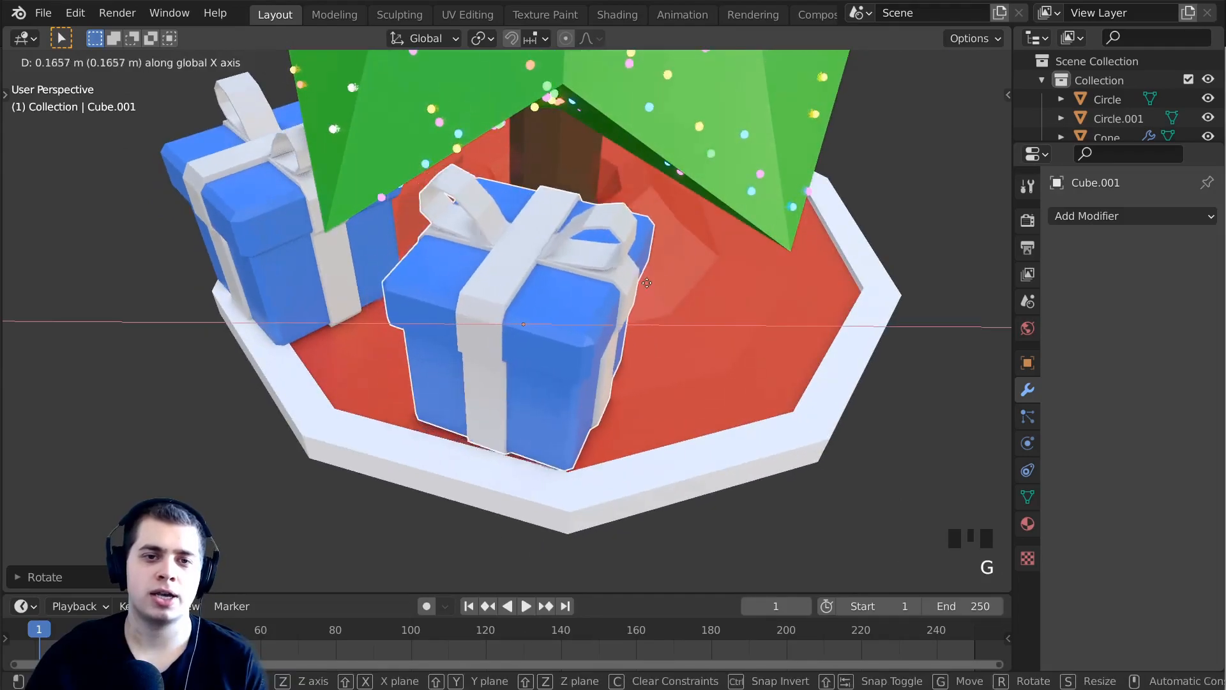
{"action": "left_click", "coordinate": [642, 283]}
Duplicate the second gift along the X axis and slide the copy into place on the skirt.
{"action": "scroll", "coordinate": [624, 282], "scroll_direction": "down", "scroll_amount": 2}
{"action": "key", "text": "shift+d"}
{"action": "key", "text": "x"}
{"action": "left_click", "coordinate": [728, 281]}
{"action": "middle_click_drag", "start_coordinate": [728, 282], "coordinate": [509, 340]}
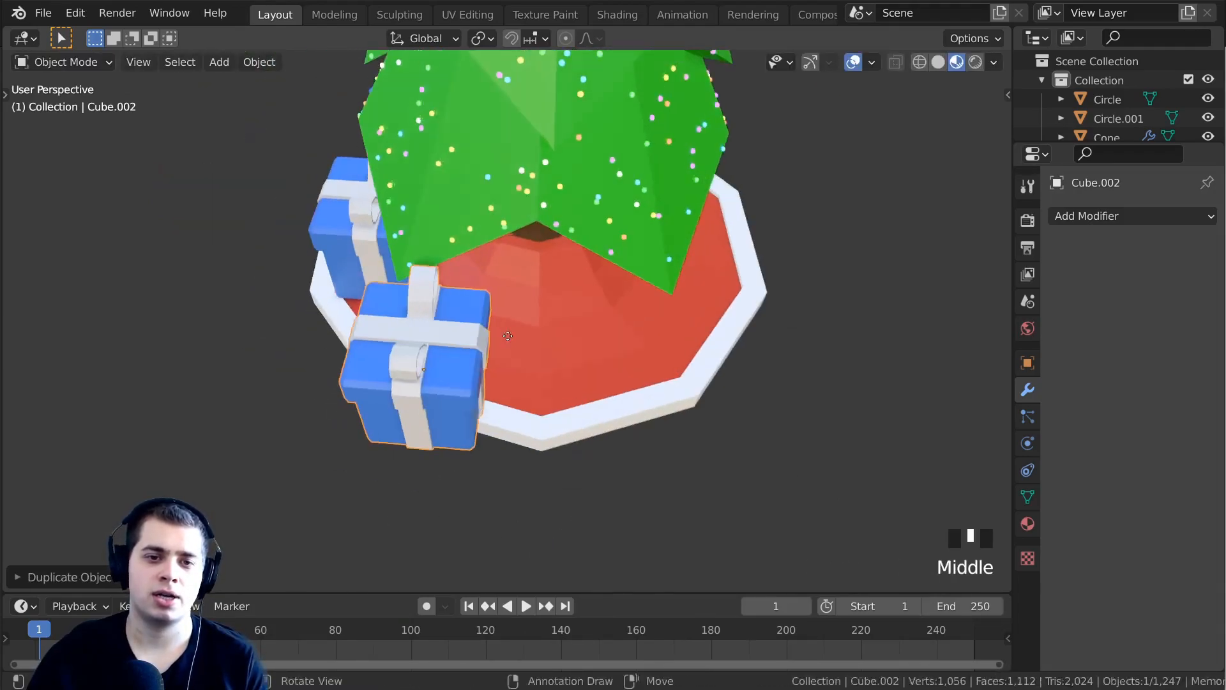
{"action": "key", "text": "g"}
{"action": "key", "text": "x"}
{"action": "left_click", "coordinate": [613, 297]}
Rotate the third gift about the Z axis so it faces a different direction.
{"action": "key", "text": "r"}
{"action": "key", "text": "z"}
{"action": "left_click", "coordinate": [610, 290]}
{"action": "middle_click_drag", "start_coordinate": [610, 290], "coordinate": [578, 339], "text": "shift"}
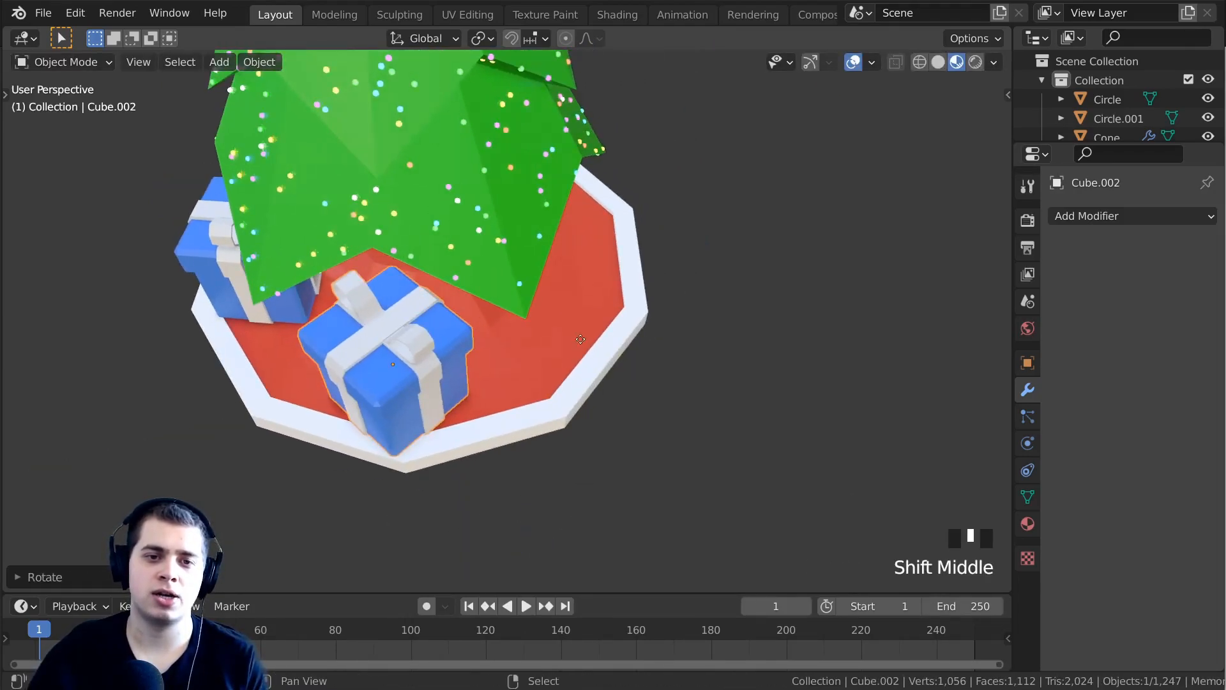
Duplicate the third gift along the Y axis and rotate the copy about the Z axis.
{"action": "key", "text": "shift+d"}
{"action": "key", "text": "y"}
{"action": "left_click", "coordinate": [738, 309]}
{"action": "middle_click_drag", "start_coordinate": [738, 309], "coordinate": [540, 327]}
{"action": "key", "text": "r"}
{"action": "key", "text": "z"}
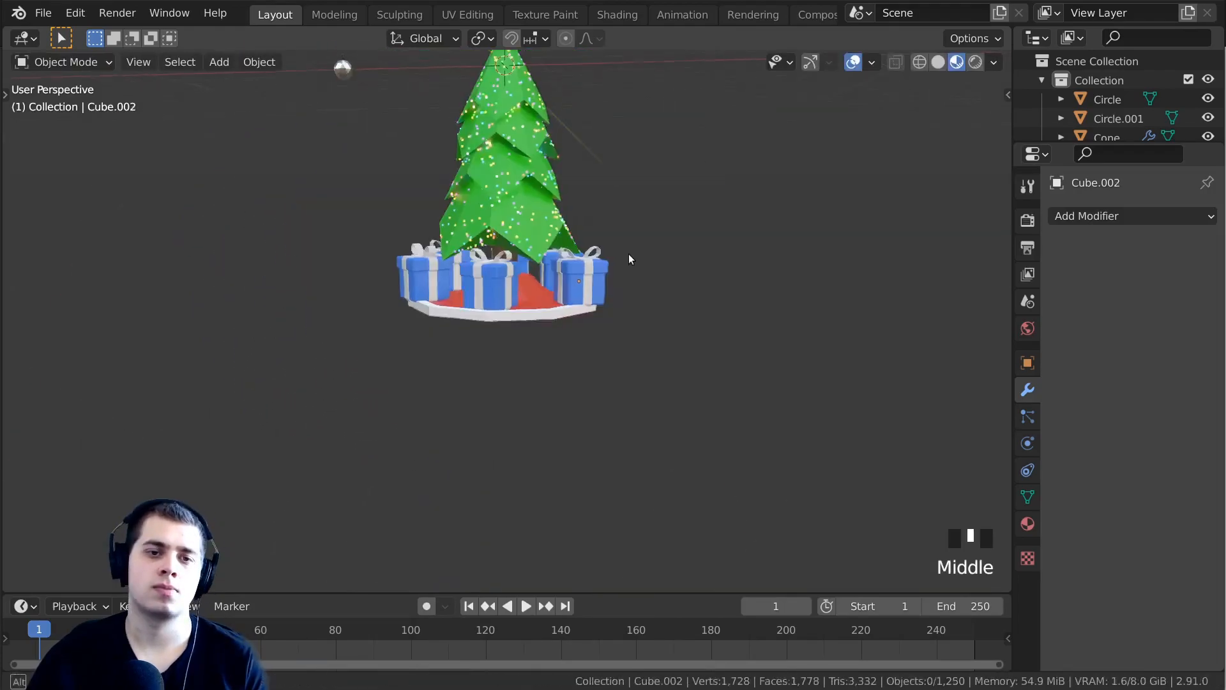
Examine the arrangement of gifts around the tree from several angles and up close.
{"action": "middle_click_drag", "start_coordinate": [628, 254], "coordinate": [573, 393]}
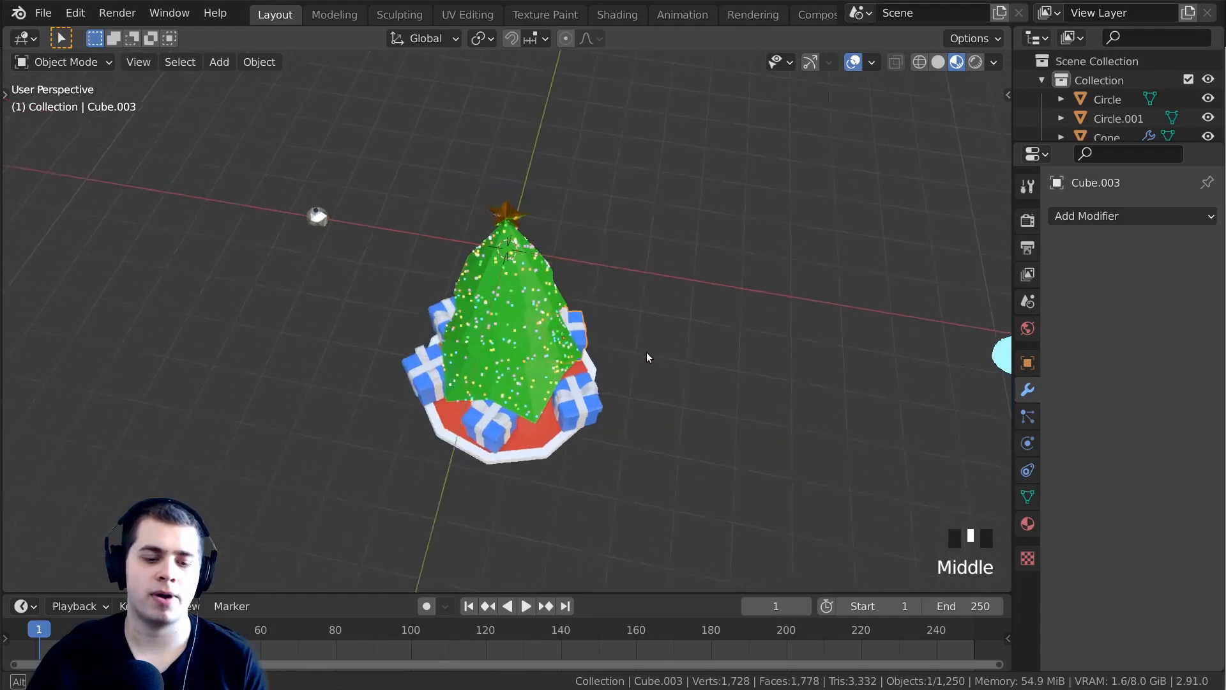
{"action": "mouse_move", "coordinate": [647, 351]}
{"action": "middle_mouse_down"}
{"action": "mouse_move", "coordinate": [663, 347]}
{"action": "mouse_move", "coordinate": [646, 366]}
{"action": "middle_mouse_up"}
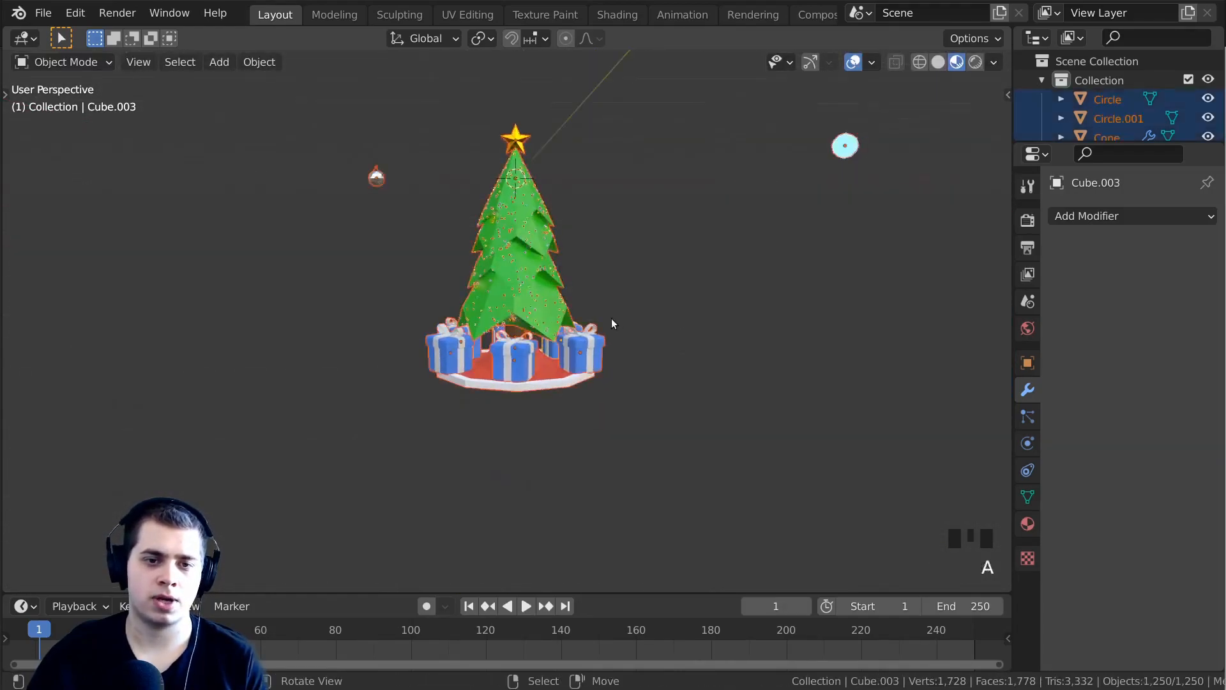
{"action": "middle_click_drag", "start_coordinate": [611, 318], "coordinate": [779, 346]}
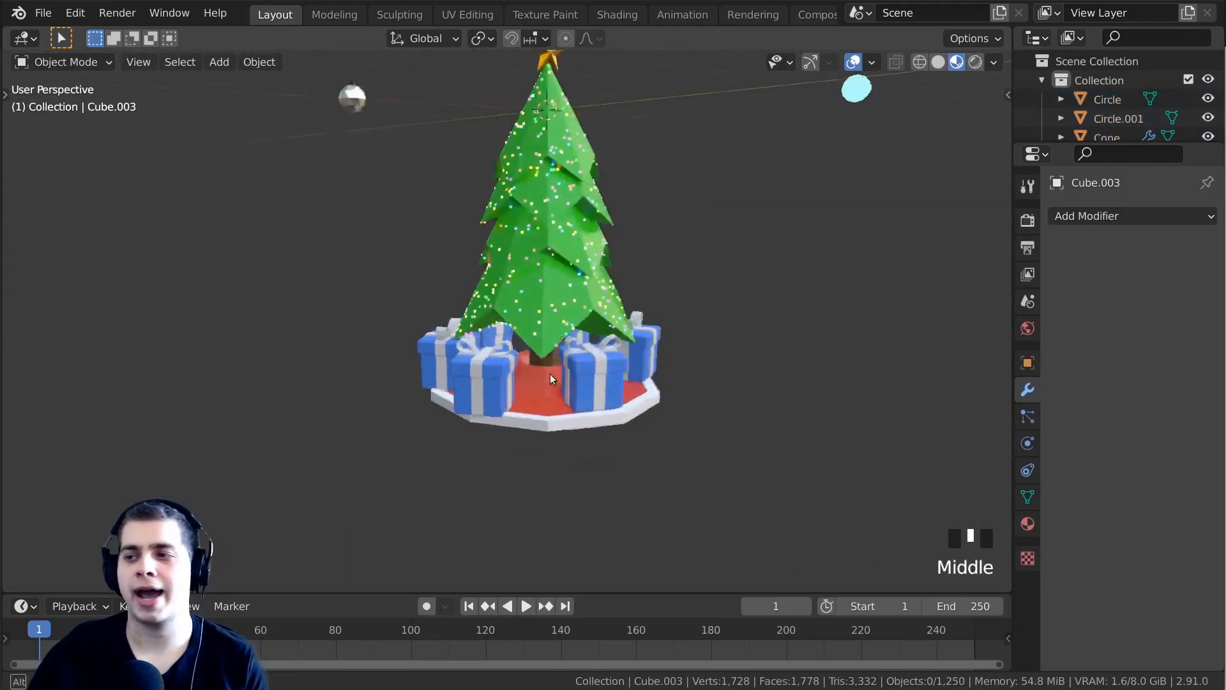
{"action": "mouse_move", "coordinate": [550, 374]}
{"action": "middle_mouse_down"}
{"action": "mouse_move", "coordinate": [474, 420]}
{"action": "mouse_move", "coordinate": [568, 366]}
{"action": "middle_mouse_up"}
{"action": "scroll", "coordinate": [660, 335], "scroll_direction": "up", "scroll_amount": 4}
{"action": "middle_click_drag", "start_coordinate": [665, 337], "coordinate": [565, 321]}
{"action": "scroll", "coordinate": [565, 320], "scroll_direction": "up", "scroll_amount": 2}
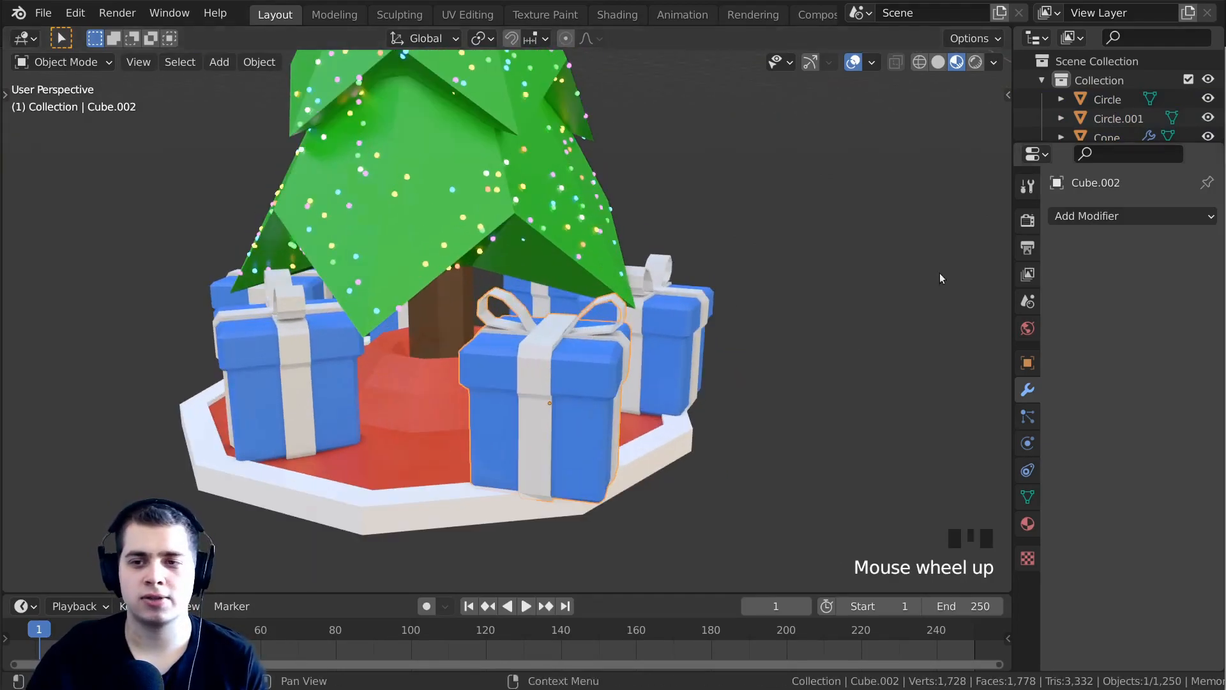
Make the front gift's Blue material a separate copy named Red and set its base color to red.
{"action": "left_click", "coordinate": [1030, 526]}
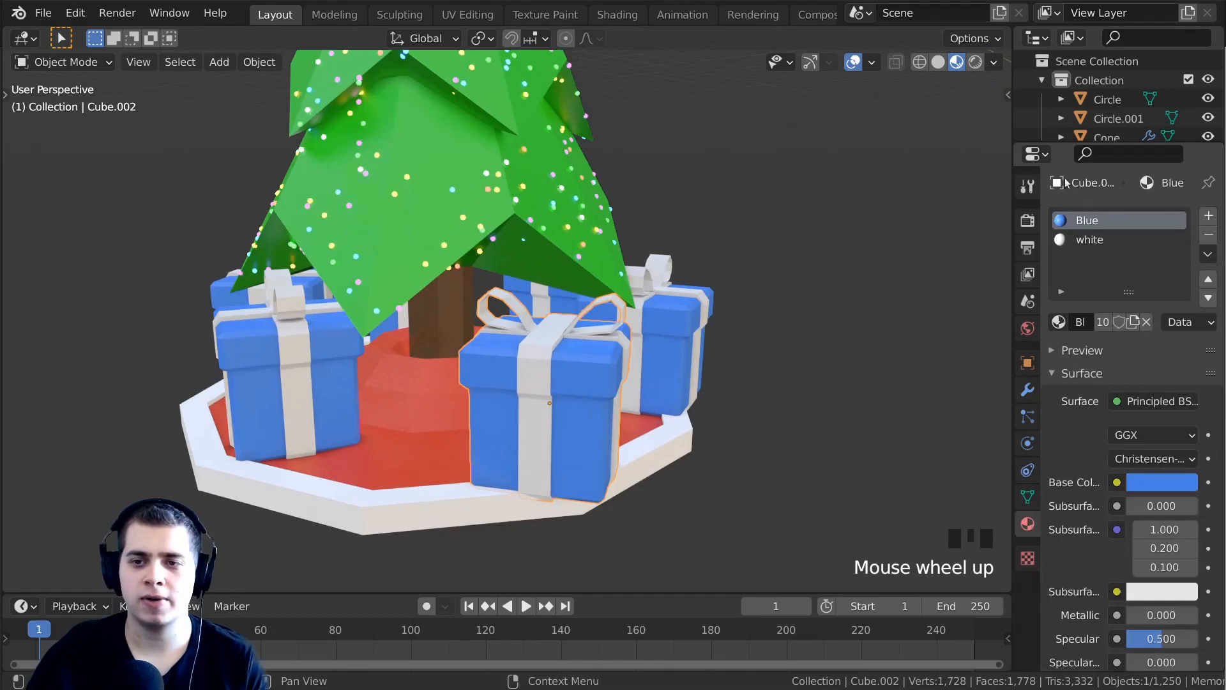
{"action": "key", "text": "a"}
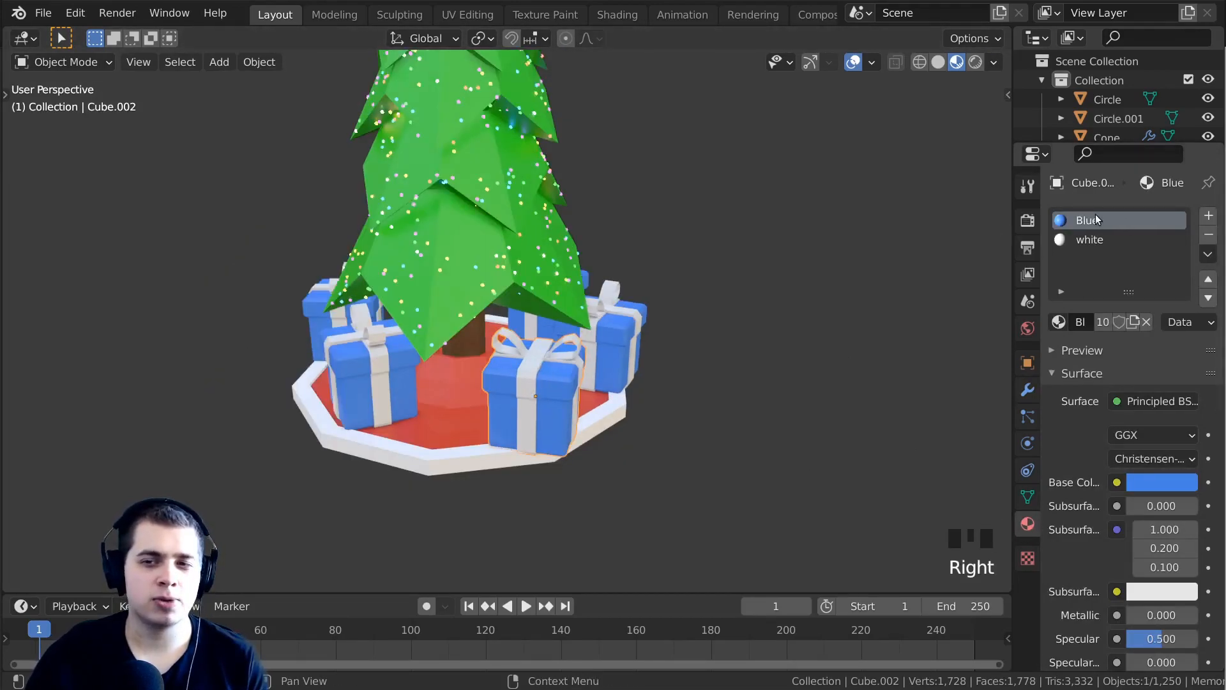
{"action": "scroll", "coordinate": [851, 304], "scroll_direction": "up", "scroll_amount": 1}
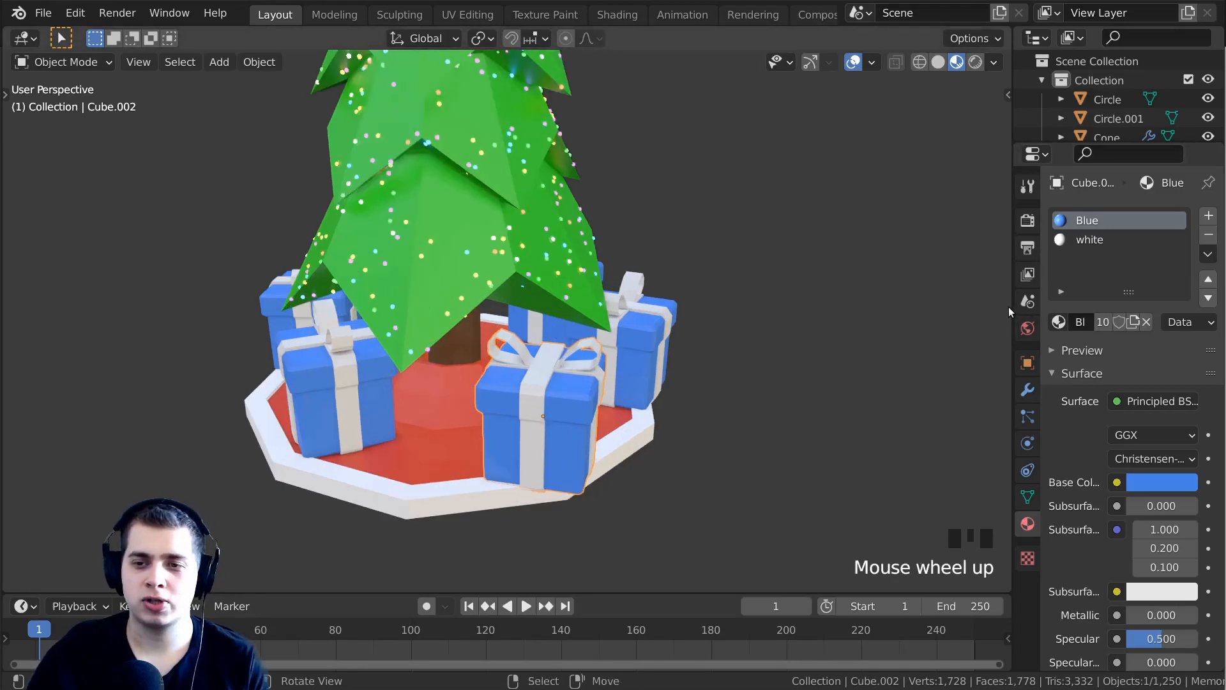
{"action": "left_click_drag", "start_coordinate": [1011, 306], "coordinate": [950, 307]}
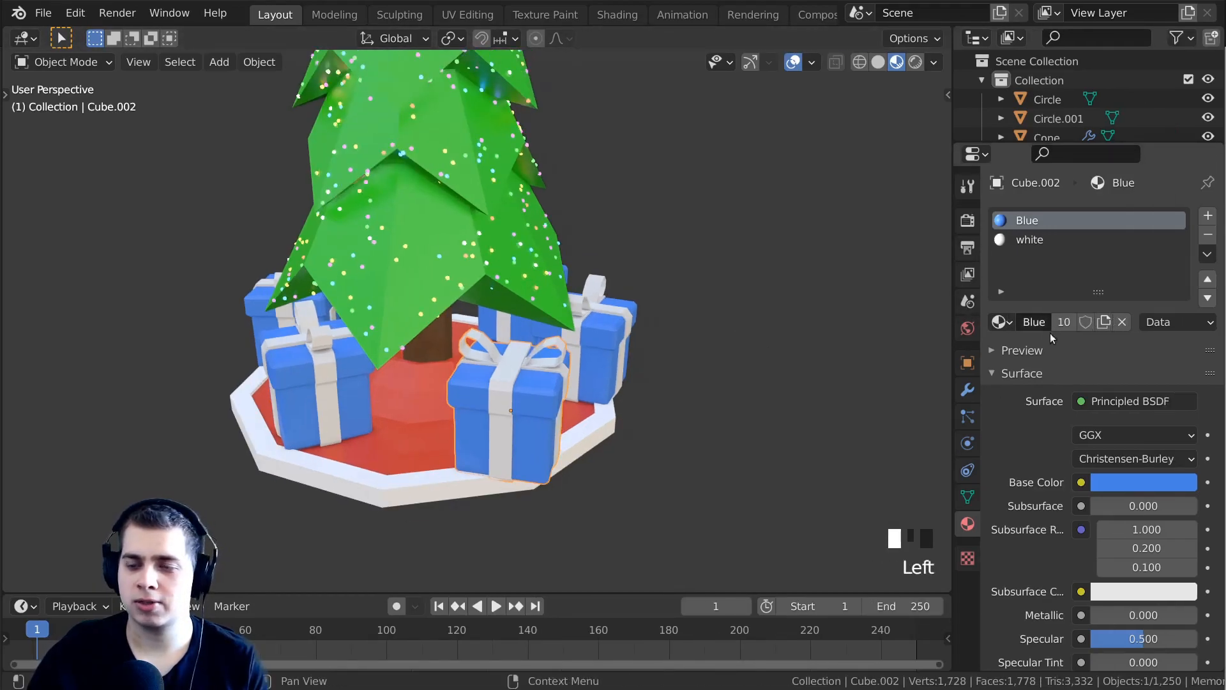
{"action": "left_click", "coordinate": [1104, 323]}
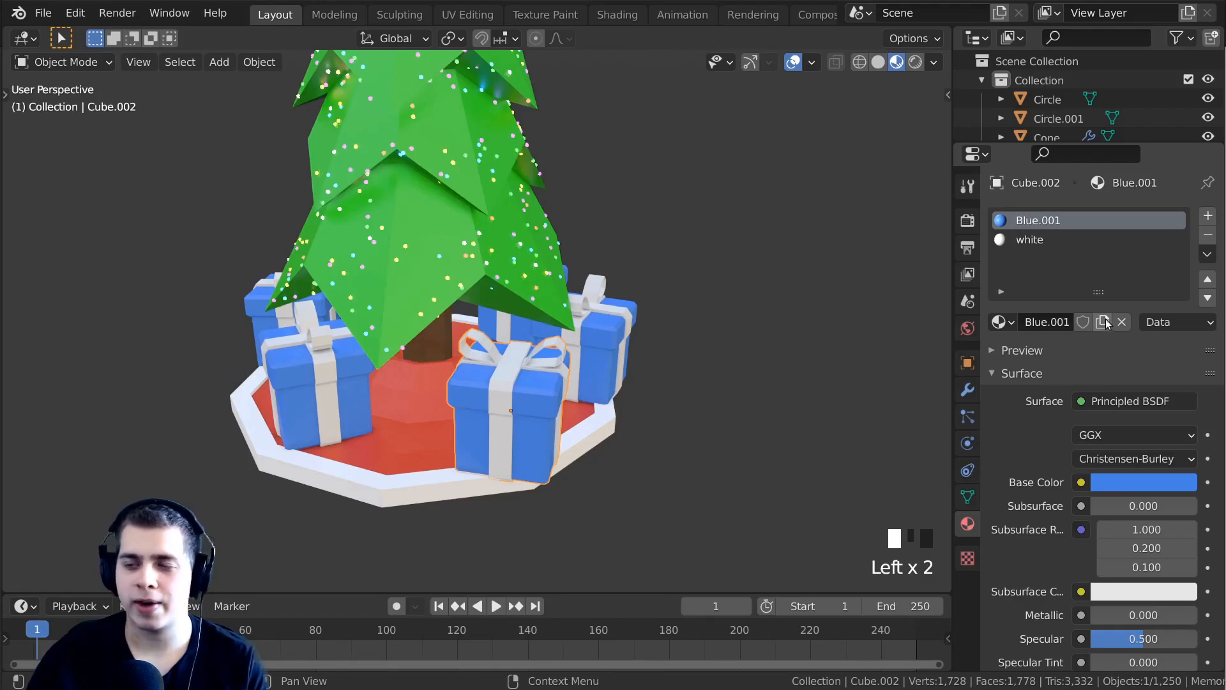
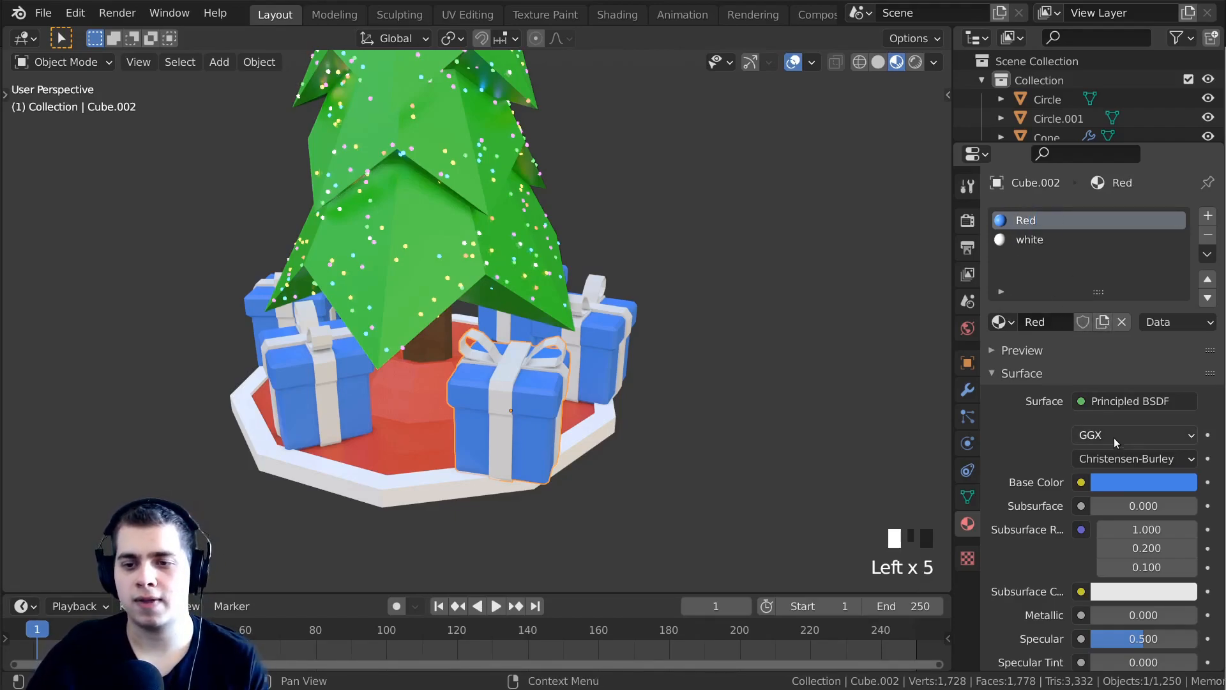
{"action": "left_click", "coordinate": [1123, 485]}
{"action": "left_click", "coordinate": [1096, 348]}
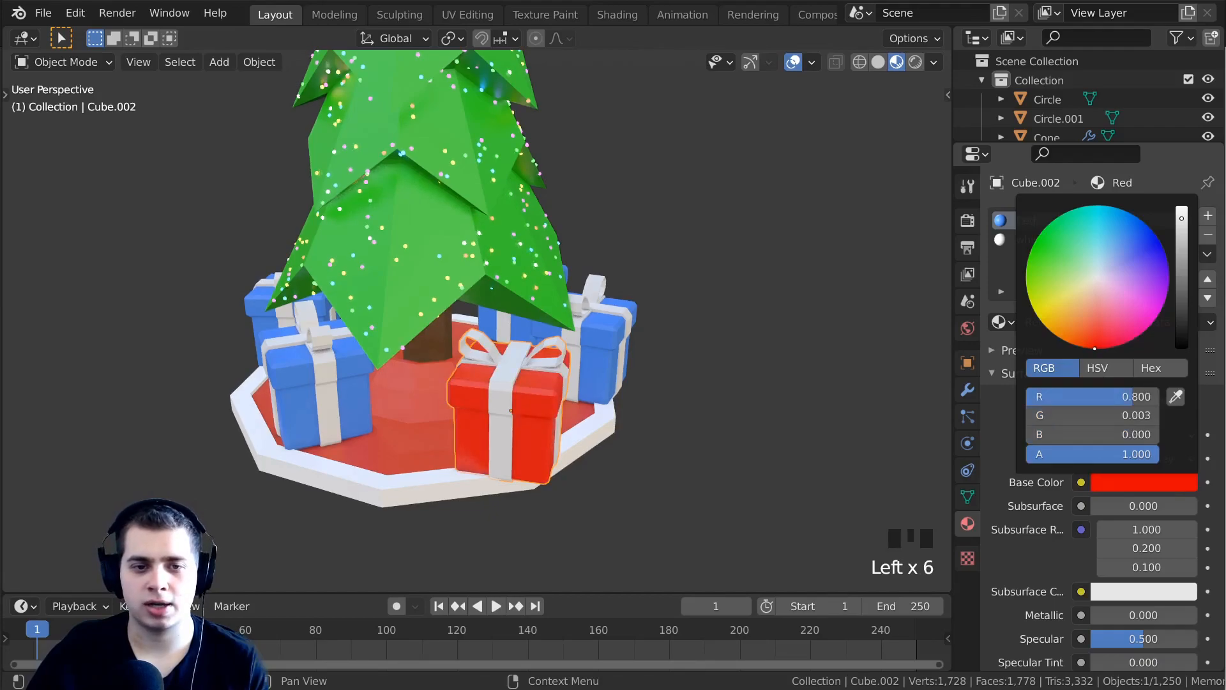
Give the blue gift beside the red one its own material copy named Green with a green base color.
{"action": "middle_click_drag", "start_coordinate": [485, 370], "coordinate": [550, 358]}
{"action": "key", "text": "alt+a"}
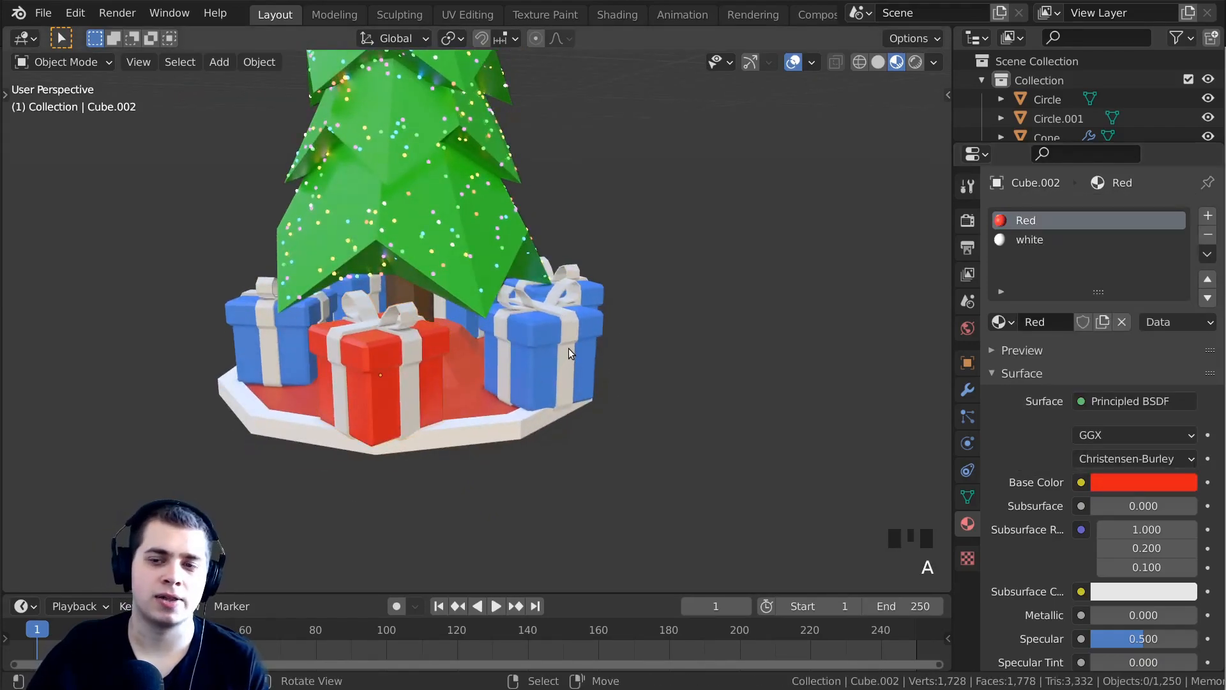
{"action": "right_click", "coordinate": [569, 349]}
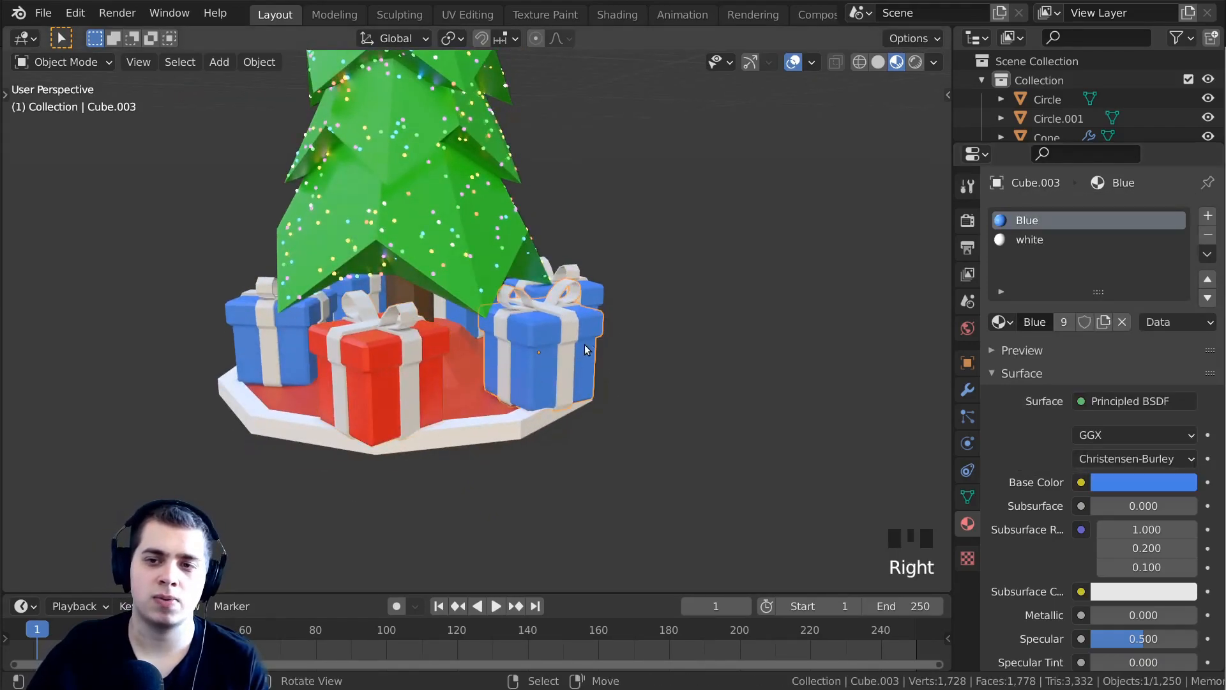
{"action": "left_click", "coordinate": [1104, 322]}
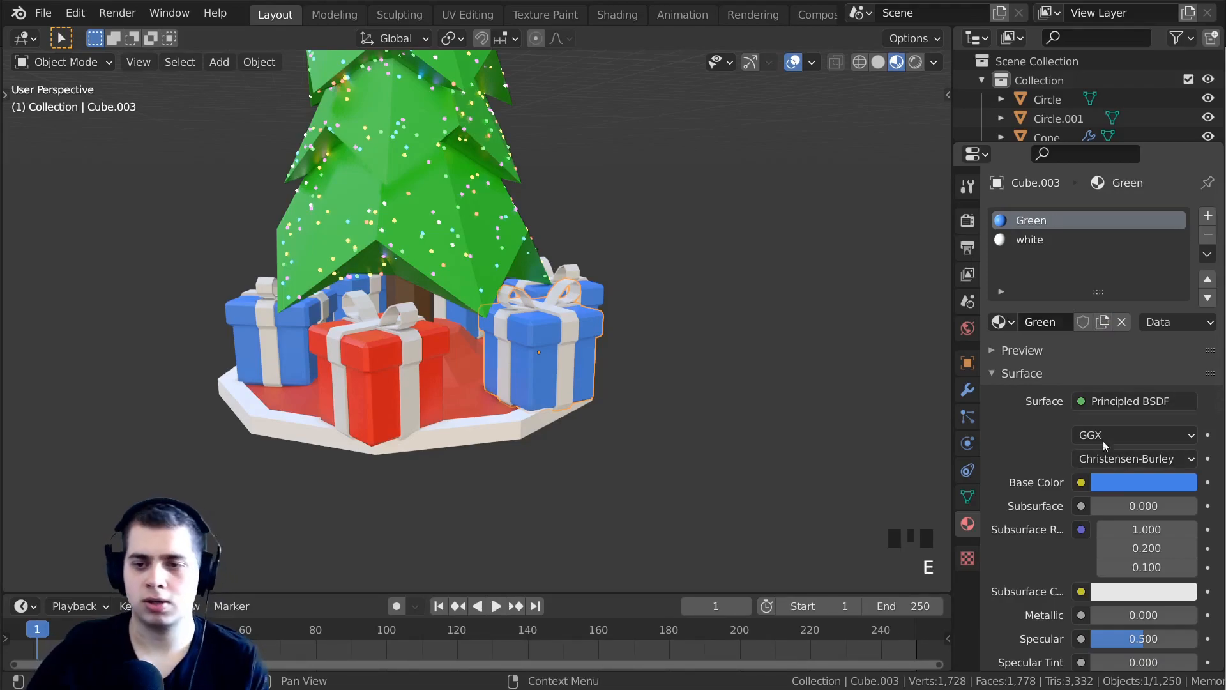
{"action": "left_click", "coordinate": [1112, 482]}
{"action": "left_click_drag", "start_coordinate": [1041, 275], "coordinate": [1028, 261]}
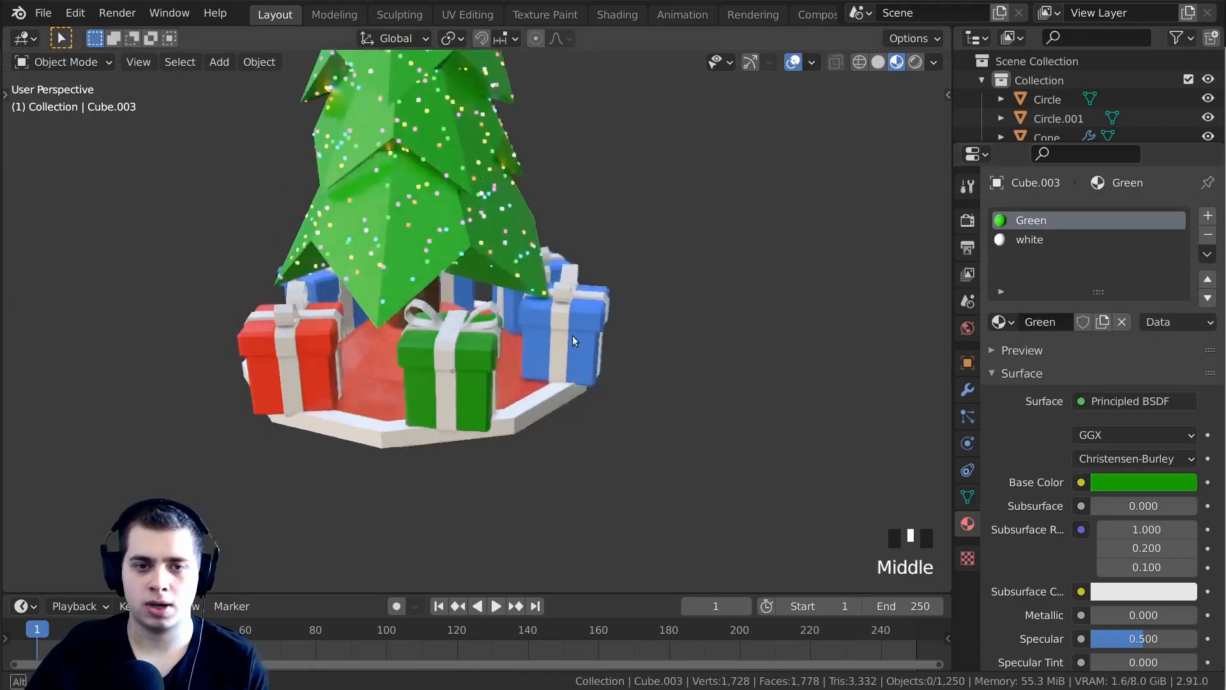
Give the blue gift beside the green one its own material copy named orange with an orange base color.
{"action": "middle_click_drag", "start_coordinate": [572, 336], "coordinate": [632, 348]}
{"action": "scroll", "coordinate": [534, 351], "scroll_direction": "up", "scroll_amount": 1}
{"action": "right_click", "coordinate": [534, 350]}
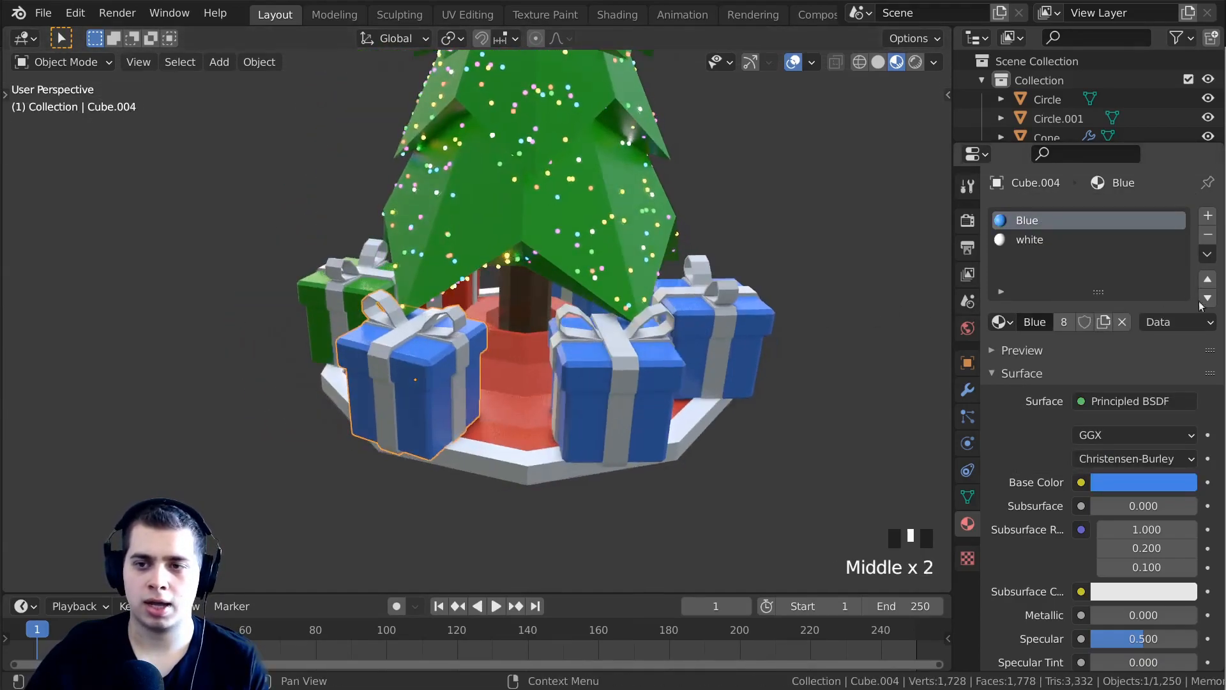
{"action": "left_click", "coordinate": [1104, 322]}
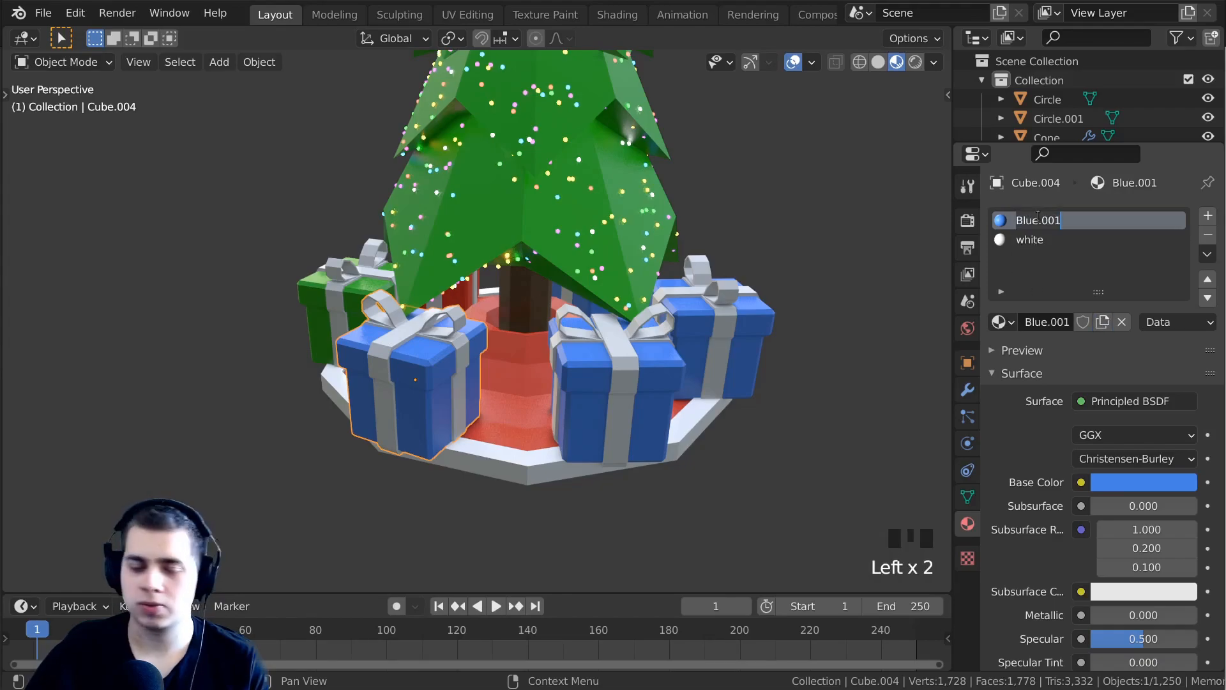
{"action": "left_click", "coordinate": [1125, 486]}
{"action": "left_click", "coordinate": [1124, 482]}
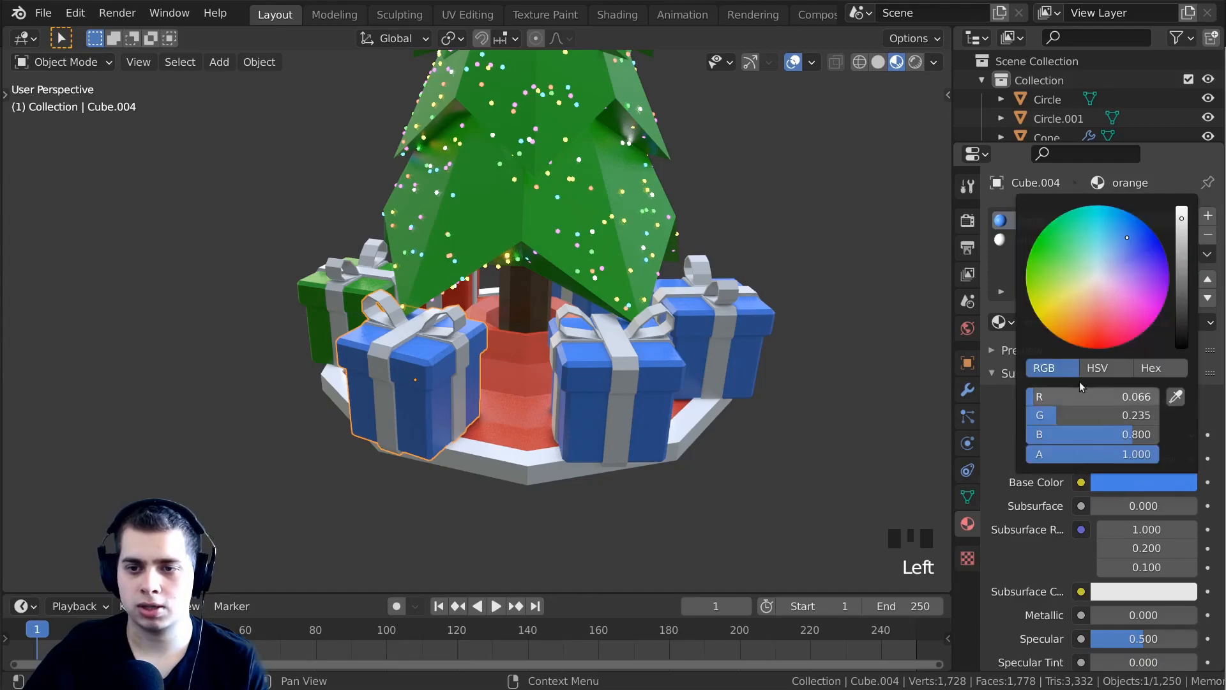
{"action": "left_click", "coordinate": [1058, 337]}
Give the blue gift on the other side of the red one its own material named purple with a purple base color.
{"action": "scroll", "coordinate": [632, 451], "scroll_direction": "down", "scroll_amount": 4}
{"action": "scroll", "coordinate": [576, 389], "scroll_direction": "up", "scroll_amount": 5}
{"action": "middle_click_drag", "start_coordinate": [632, 452], "coordinate": [553, 343]}
{"action": "left_click", "coordinate": [580, 393]}
{"action": "right_click", "coordinate": [441, 366]}
{"action": "mouse_move", "coordinate": [576, 383]}
{"action": "middle_mouse_down"}
{"action": "mouse_move", "coordinate": [554, 359]}
{"action": "mouse_move", "coordinate": [582, 365]}
{"action": "middle_mouse_up"}
{"action": "right_click", "coordinate": [573, 369]}
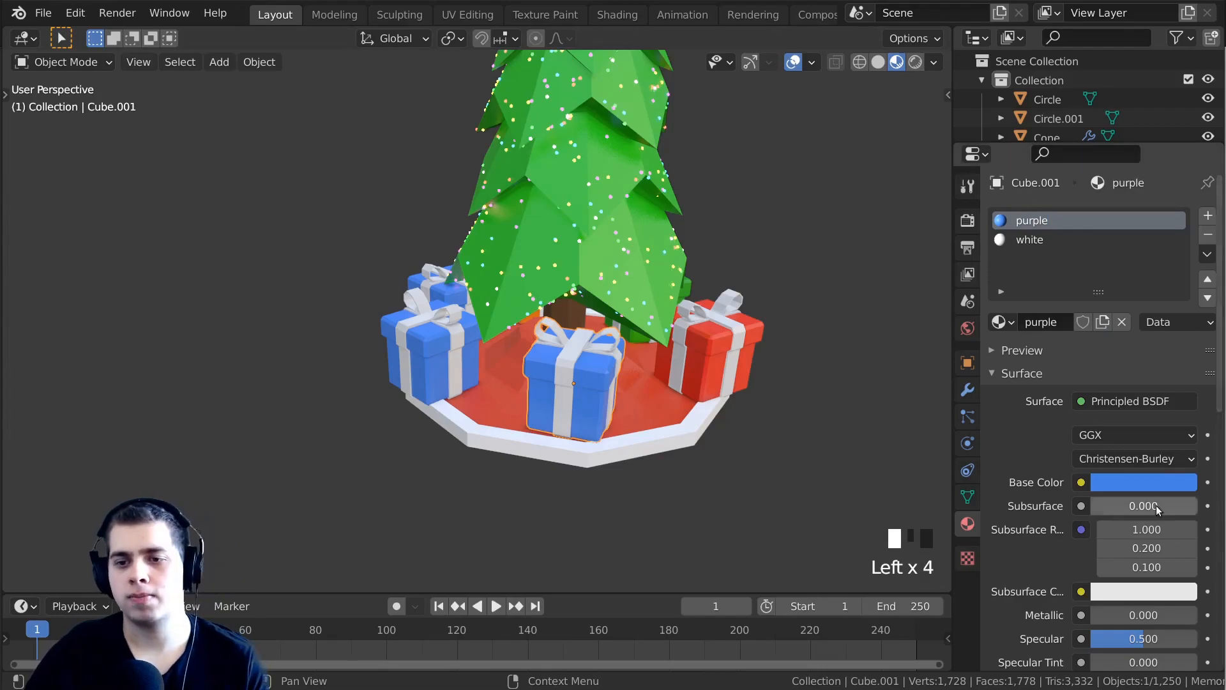
{"action": "left_click", "coordinate": [1140, 485]}
Give the blue gift next to the orange one its own material named pink with a pink base color.
{"action": "middle_click_drag", "start_coordinate": [485, 447], "coordinate": [506, 392]}
{"action": "right_click", "coordinate": [485, 332]}
{"action": "middle_click_drag", "start_coordinate": [485, 332], "coordinate": [549, 388]}
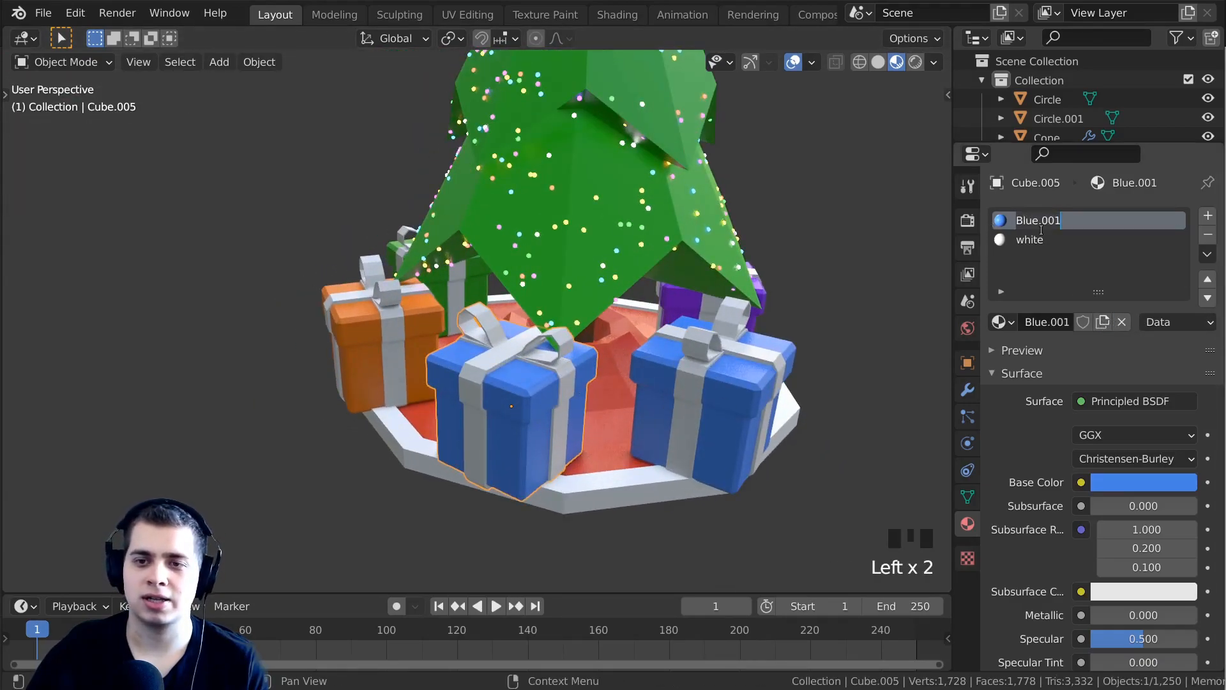
{"action": "left_click", "coordinate": [1136, 483]}
{"action": "key", "text": "ctrl+v"}
Save the scene with the recolored gifts to Tutorial.blend.
{"action": "middle_click_drag", "start_coordinate": [498, 444], "coordinate": [364, 447]}
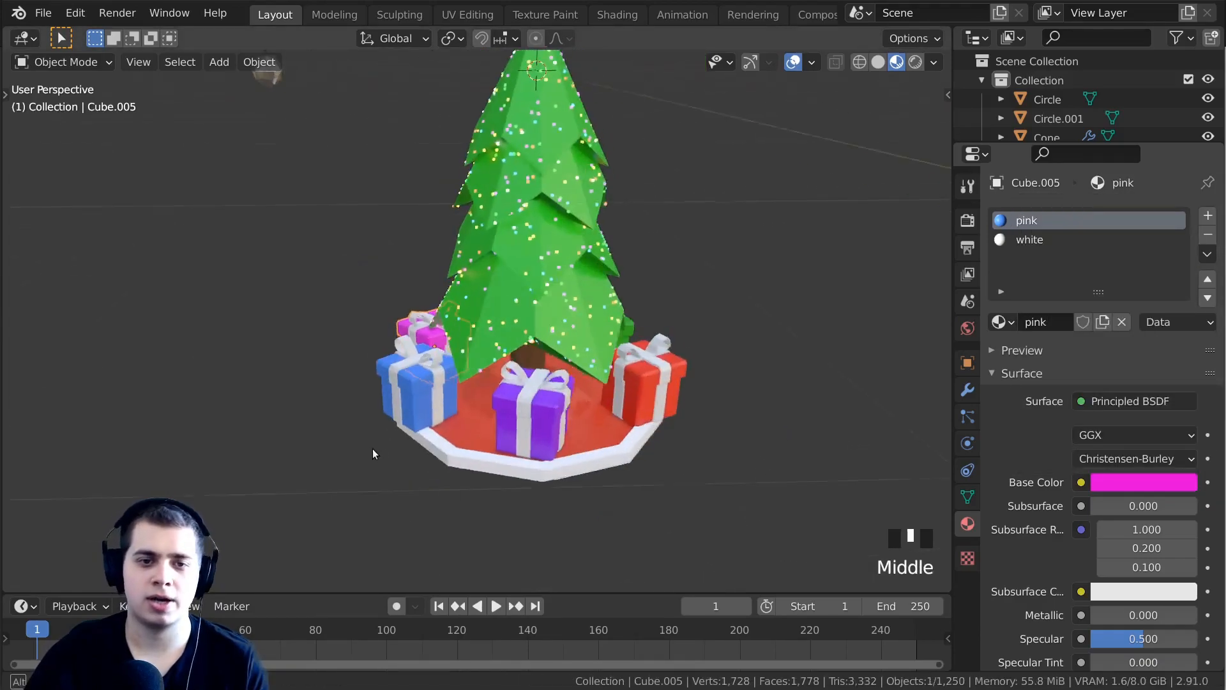
{"action": "scroll", "coordinate": [508, 454], "scroll_direction": "down", "scroll_amount": 4}
{"action": "middle_click_drag", "start_coordinate": [562, 444], "coordinate": [426, 437]}
{"action": "middle_click_drag", "start_coordinate": [390, 493], "coordinate": [535, 348]}
{"action": "key", "text": "ctrl+s"}
{"action": "scroll", "coordinate": [455, 404], "scroll_direction": "up", "scroll_amount": 2}
{"action": "middle_click_drag", "start_coordinate": [454, 404], "coordinate": [450, 218]}
{"action": "scroll", "coordinate": [321, 283], "scroll_direction": "up", "scroll_amount": 2}
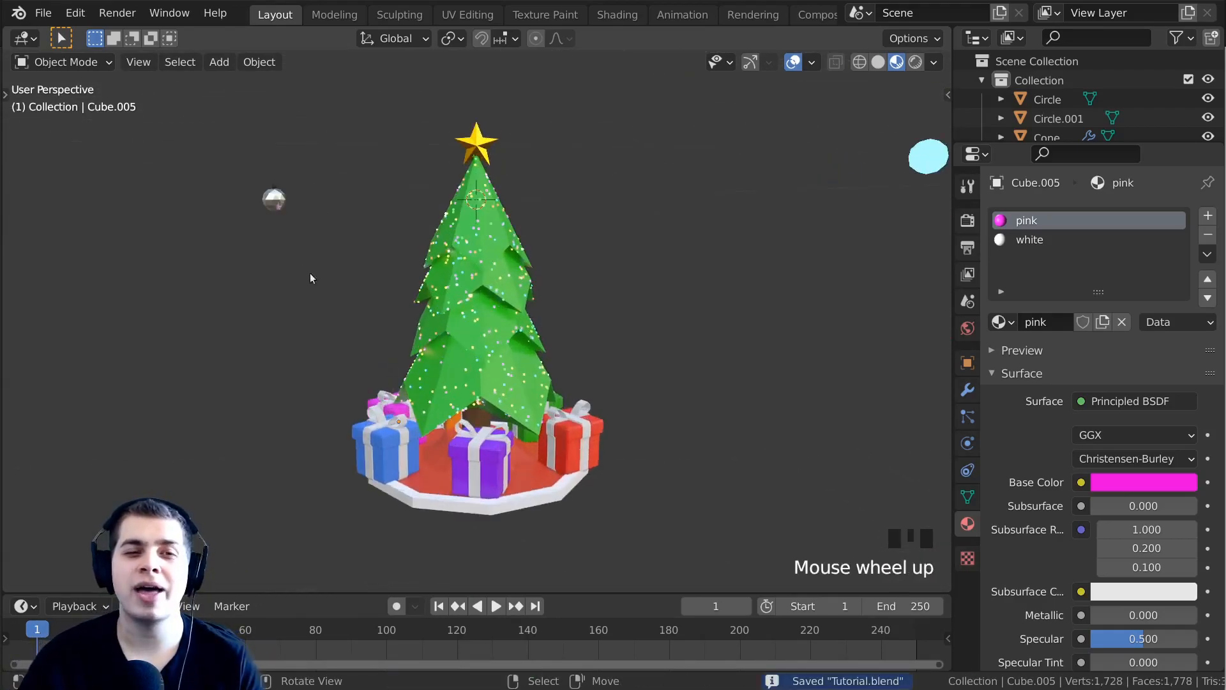
Scale the silver ball ornament floating beside the tree.
{"action": "left_click", "coordinate": [274, 201]}
{"action": "key", "text": "g"}
{"action": "right_click", "coordinate": [288, 208]}
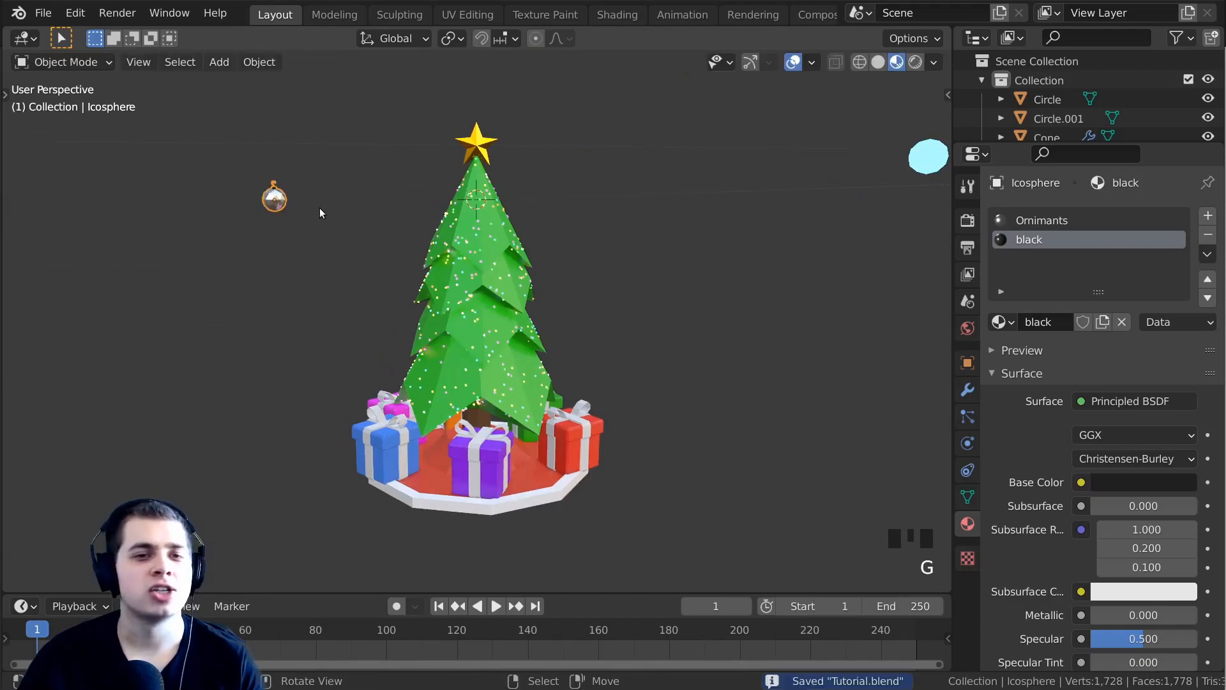
{"action": "scroll", "coordinate": [383, 220], "scroll_direction": "up", "scroll_amount": 2}
{"action": "scroll", "coordinate": [357, 209], "scroll_direction": "down", "scroll_amount": 2}
{"action": "key", "text": "s"}
{"action": "left_click", "coordinate": [369, 204]}
{"action": "middle_click_drag", "start_coordinate": [370, 204], "coordinate": [495, 222]}
{"action": "scroll", "coordinate": [495, 222], "scroll_direction": "up", "scroll_amount": 2}
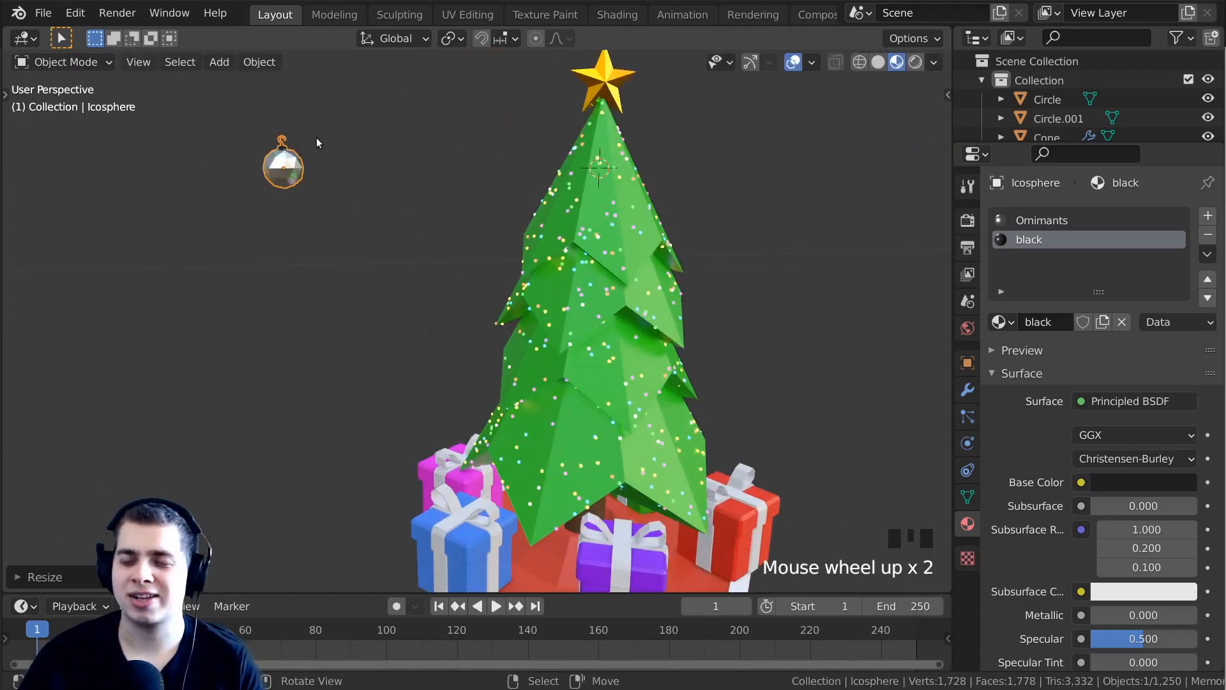
Move the ornament from beside the tree onto the outer edge of the middle branches.
{"action": "middle_click_drag", "start_coordinate": [340, 147], "coordinate": [397, 217]}
{"action": "key", "text": "g"}
{"action": "left_click", "coordinate": [543, 295]}
{"action": "middle_click_drag", "start_coordinate": [543, 295], "coordinate": [812, 235]}
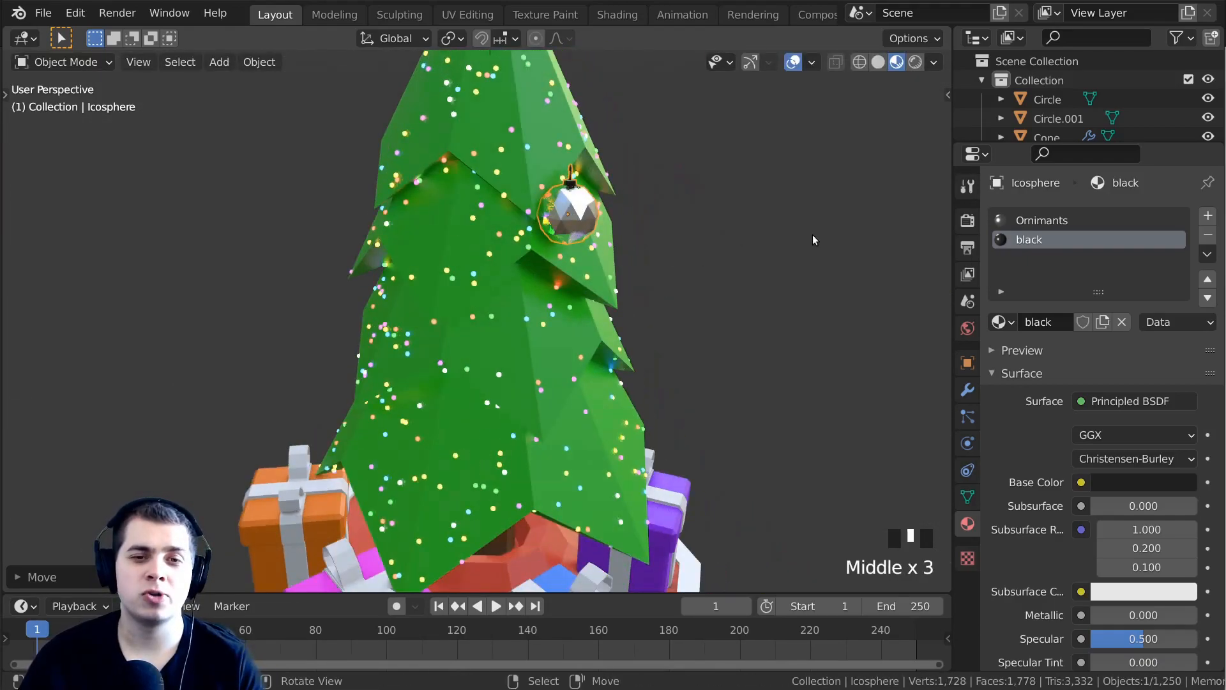
{"action": "key", "text": "g"}
{"action": "left_click", "coordinate": [602, 238]}
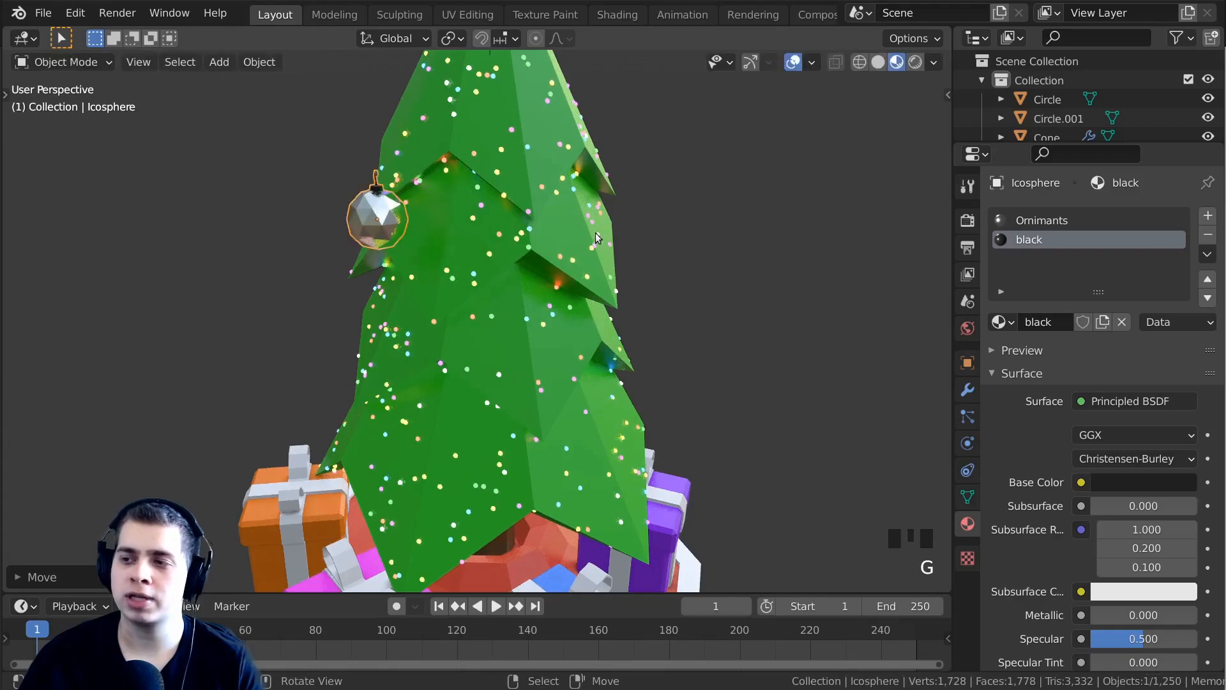
{"action": "key", "text": "r"}
{"action": "key", "text": "r"}
{"action": "right_click", "coordinate": [499, 115]}
{"action": "key", "text": "r"}
{"action": "key", "text": "r"}
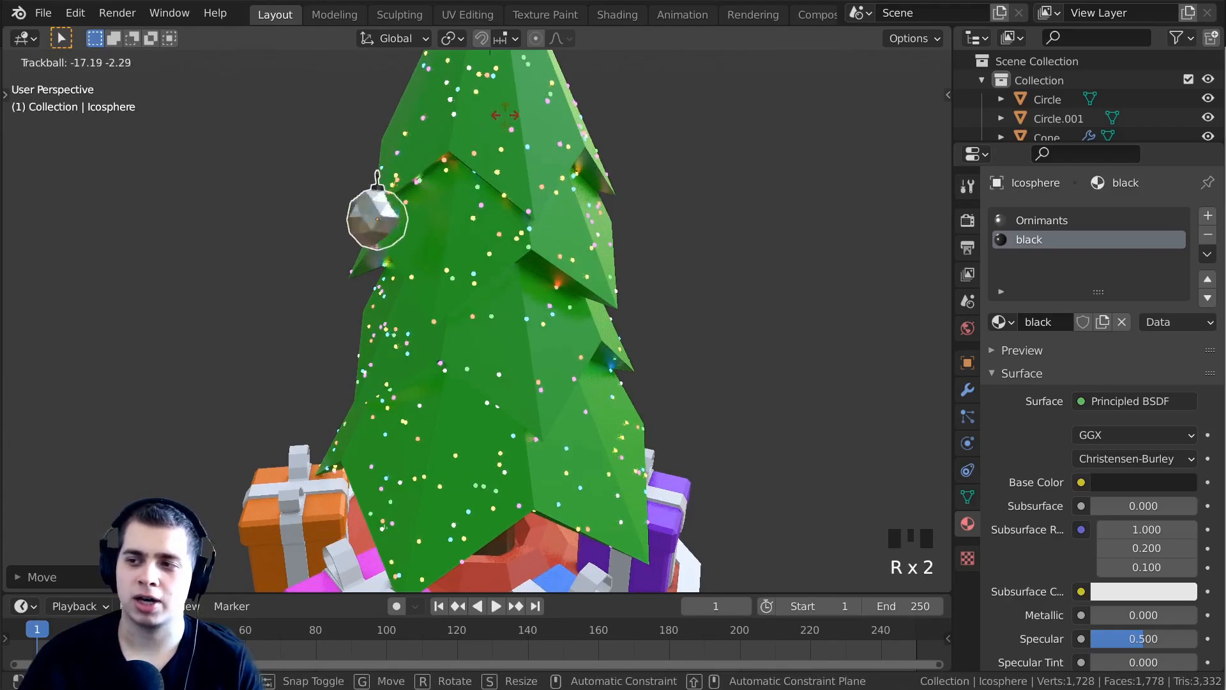
{"action": "right_click", "coordinate": [508, 286]}
Adjust the ornament's overall scale to suit the tree.
{"action": "key", "text": "s"}
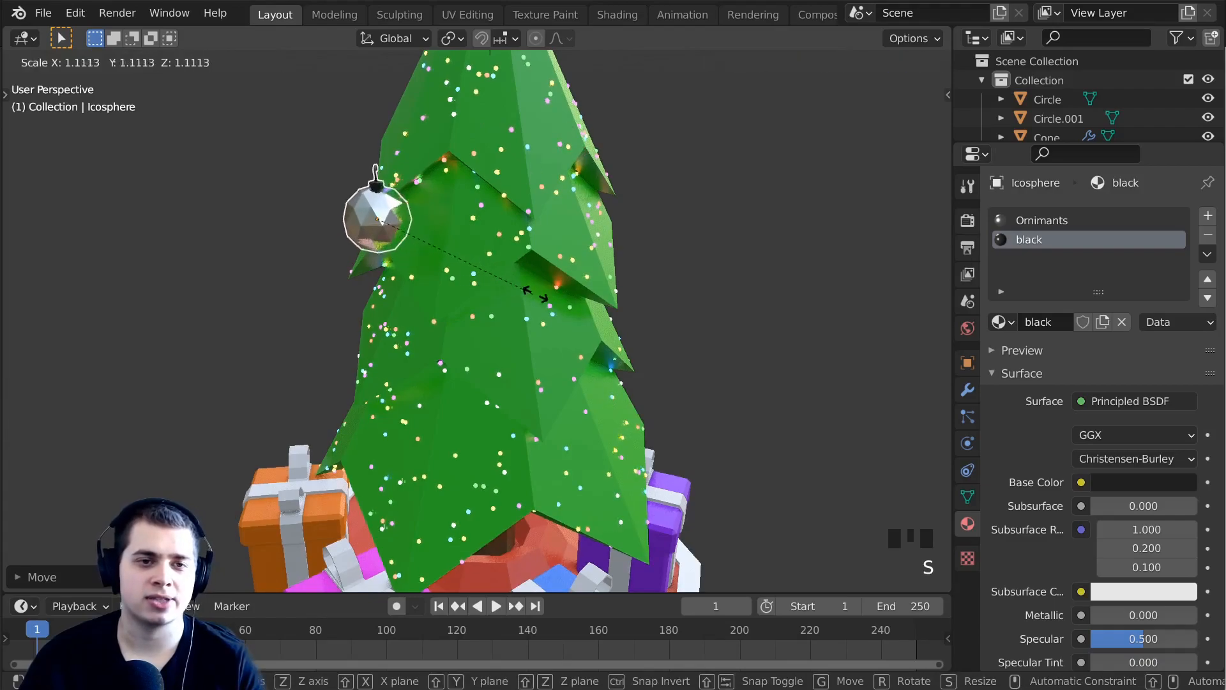
{"action": "key", "text": "s"}
{"action": "left_click", "coordinate": [521, 292]}
Reposition the ornament from several viewing angles so that it hangs close against the tree's surface.
{"action": "middle_click_drag", "start_coordinate": [521, 293], "coordinate": [798, 232]}
{"action": "key", "text": "r"}
{"action": "key", "text": "g"}
{"action": "left_click", "coordinate": [749, 135]}
{"action": "middle_click_drag", "start_coordinate": [750, 136], "coordinate": [615, 163]}
{"action": "key", "text": "g"}
{"action": "left_click", "coordinate": [644, 289]}
{"action": "scroll", "coordinate": [644, 290], "scroll_direction": "up", "scroll_amount": 3}
{"action": "key", "text": "g"}
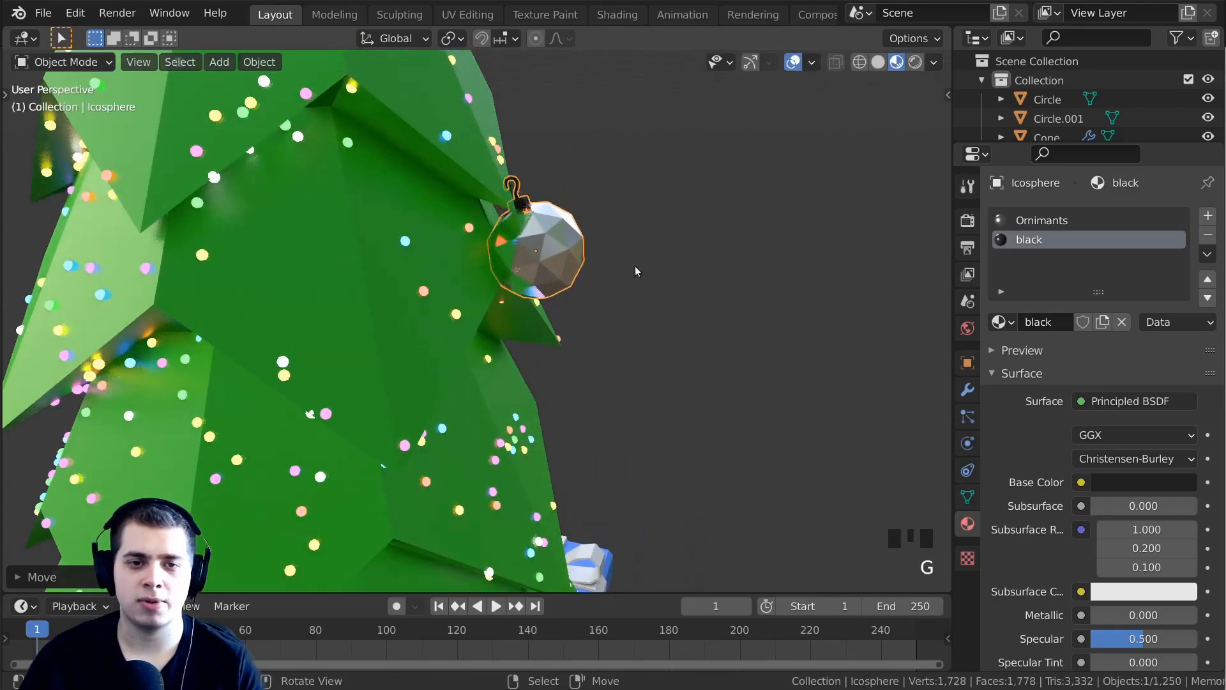
{"action": "left_click", "coordinate": [487, 298]}
Duplicate the ornament and place the copy on a neighboring side of the tree.
{"action": "scroll", "coordinate": [450, 273], "scroll_direction": "down", "scroll_amount": 3}
{"action": "middle_click_drag", "start_coordinate": [450, 273], "coordinate": [476, 336]}
{"action": "scroll", "coordinate": [470, 327], "scroll_direction": "down", "scroll_amount": 1}
{"action": "scroll", "coordinate": [462, 344], "scroll_direction": "up", "scroll_amount": 2}
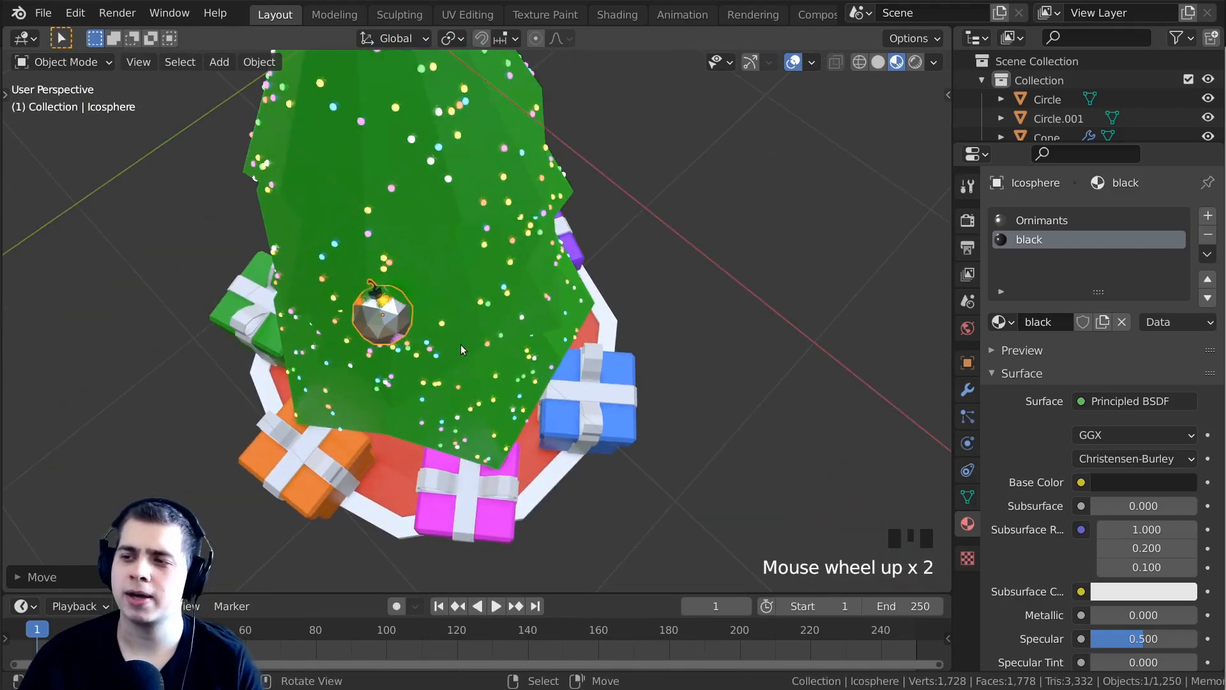
{"action": "key", "text": "shift+d"}
{"action": "left_click", "coordinate": [643, 317]}
{"action": "middle_click_drag", "start_coordinate": [644, 316], "coordinate": [666, 218]}
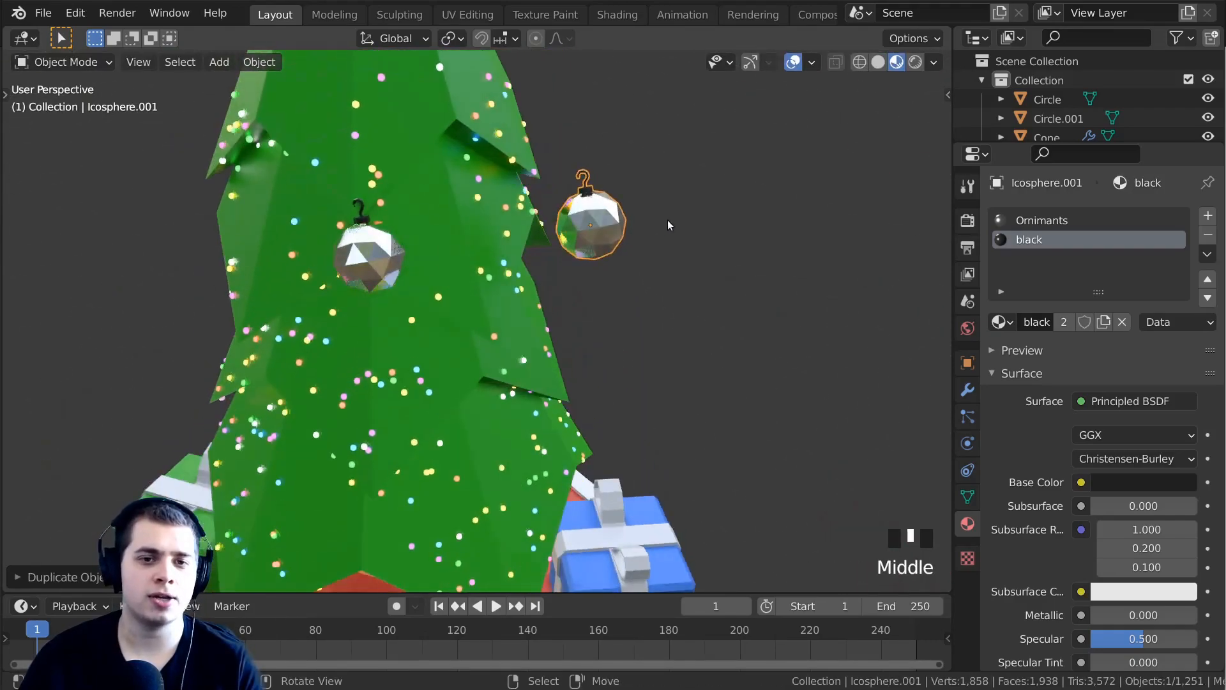
Rotate the second ornament freely with trackball rotation and move it close to the branches.
{"action": "key", "text": "r"}
{"action": "key", "text": "r"}
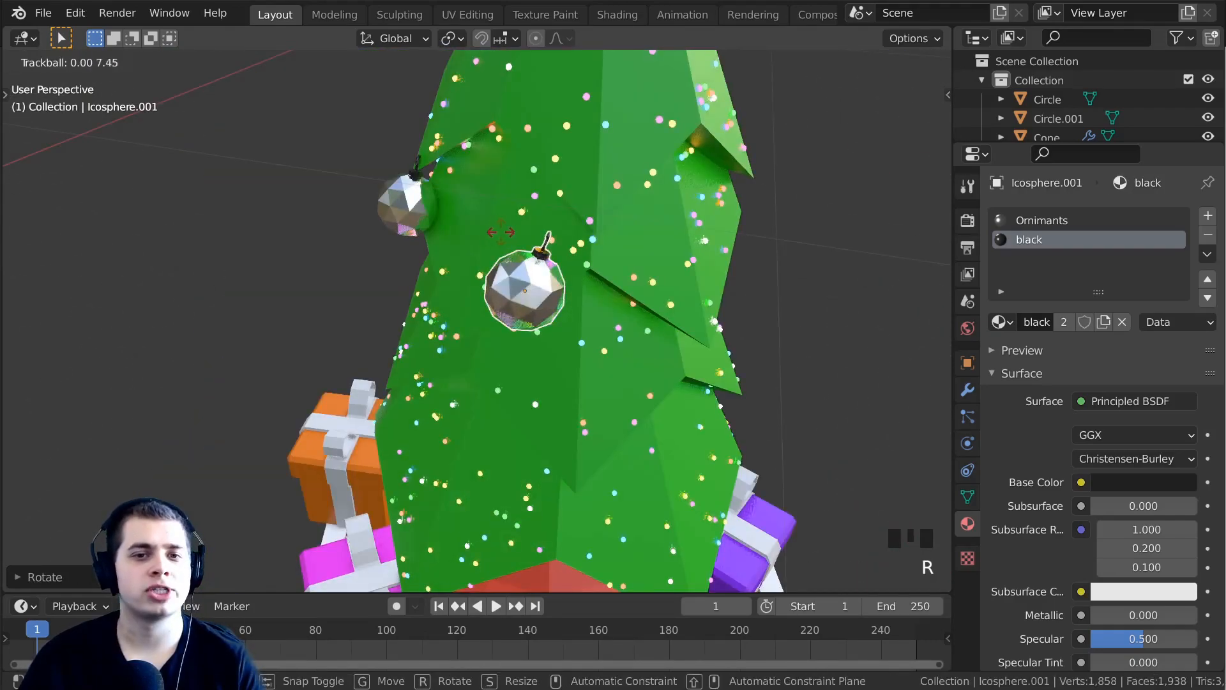
{"action": "left_click", "coordinate": [511, 224]}
{"action": "key", "text": "r"}
{"action": "left_click", "coordinate": [562, 210]}
{"action": "middle_click_drag", "start_coordinate": [562, 211], "coordinate": [507, 198]}
{"action": "key", "text": "g"}
{"action": "left_click", "coordinate": [582, 212]}
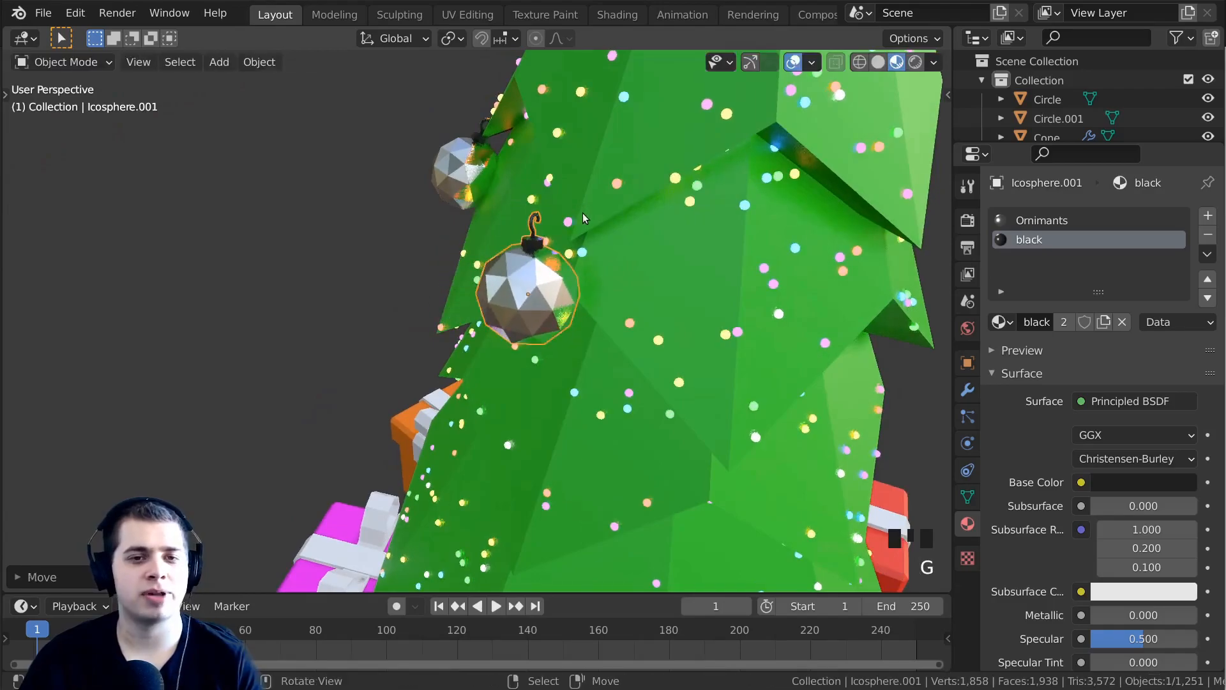
Add a third ornament copy on a lower branch tier and adjust its position along the global X axis.
{"action": "middle_click_drag", "start_coordinate": [582, 212], "coordinate": [506, 194]}
{"action": "key", "text": "g"}
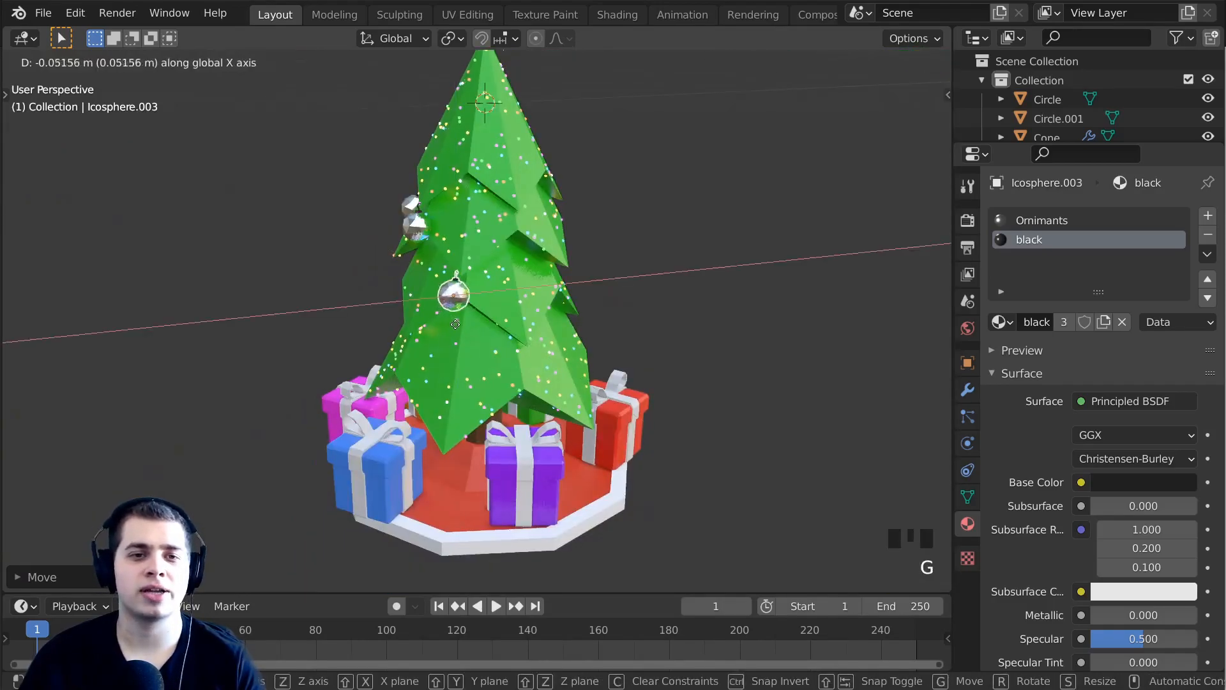
{"action": "left_click", "coordinate": [479, 328]}
{"action": "scroll", "coordinate": [512, 209], "scroll_direction": "up", "scroll_amount": 6}
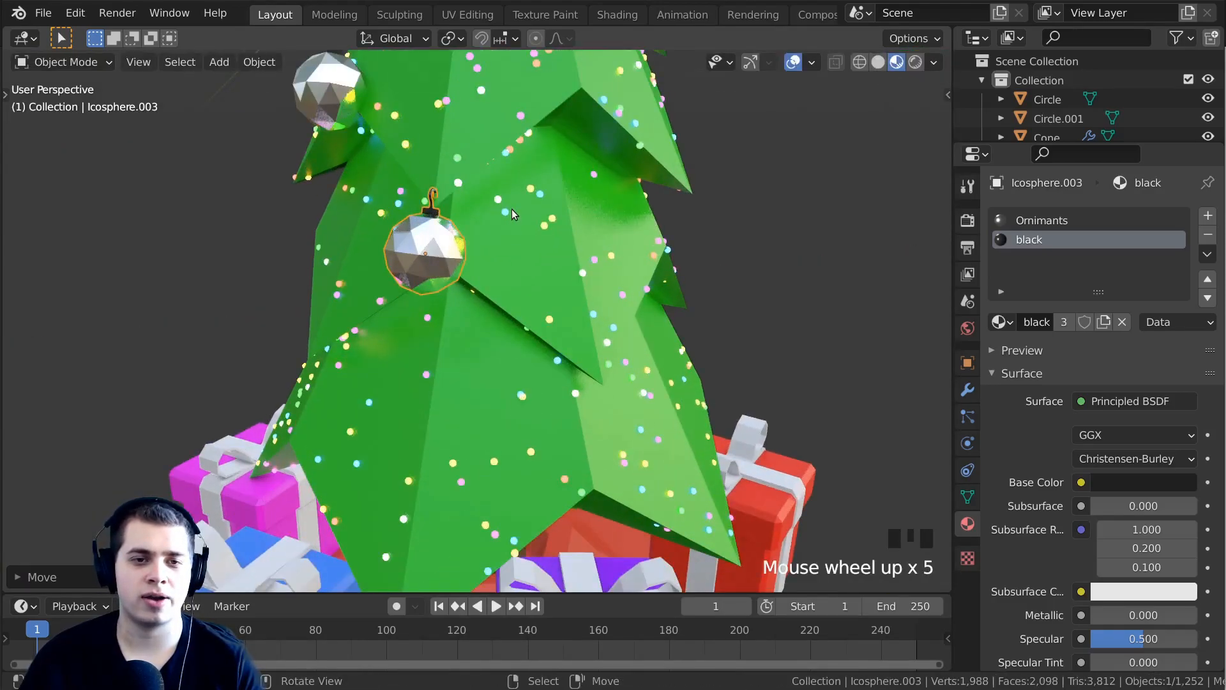
{"action": "middle_click_drag", "start_coordinate": [492, 219], "coordinate": [415, 273]}
Add a fourth ornament copy and move it up to a different part of the tree.
{"action": "scroll", "coordinate": [447, 221], "scroll_direction": "down", "scroll_amount": 6}
{"action": "key", "text": "g"}
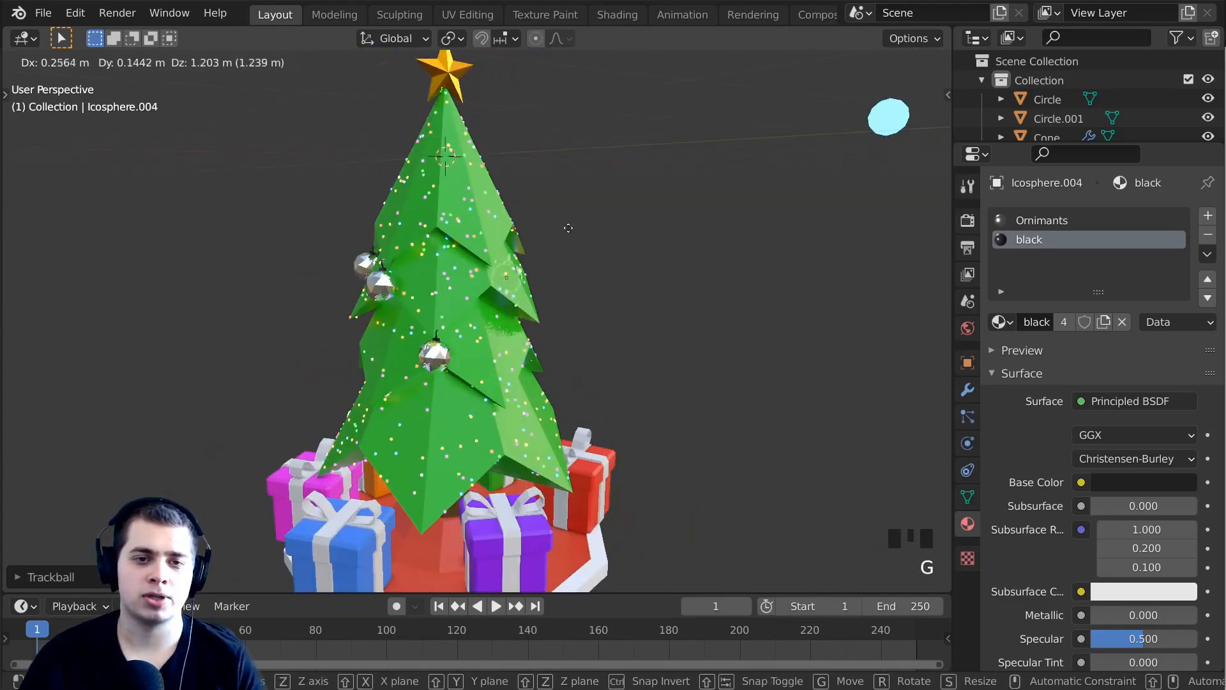
{"action": "left_click", "coordinate": [566, 223]}
Rotate the fourth ornament with trackball rotation so that it is tilted differently from the others.
{"action": "middle_click_drag", "start_coordinate": [567, 223], "coordinate": [473, 220]}
{"action": "scroll", "coordinate": [474, 219], "scroll_direction": "up", "scroll_amount": 1}
{"action": "key", "text": "r"}
{"action": "key", "text": "r"}
{"action": "left_click", "coordinate": [459, 223]}
{"action": "scroll", "coordinate": [456, 223], "scroll_direction": "up", "scroll_amount": 3}
{"action": "key", "text": "r"}
{"action": "key", "text": "r"}
{"action": "left_click", "coordinate": [408, 229]}
Distribute more ornament copies around the tree, rotating and moving each against the branches.
{"action": "key", "text": "g"}
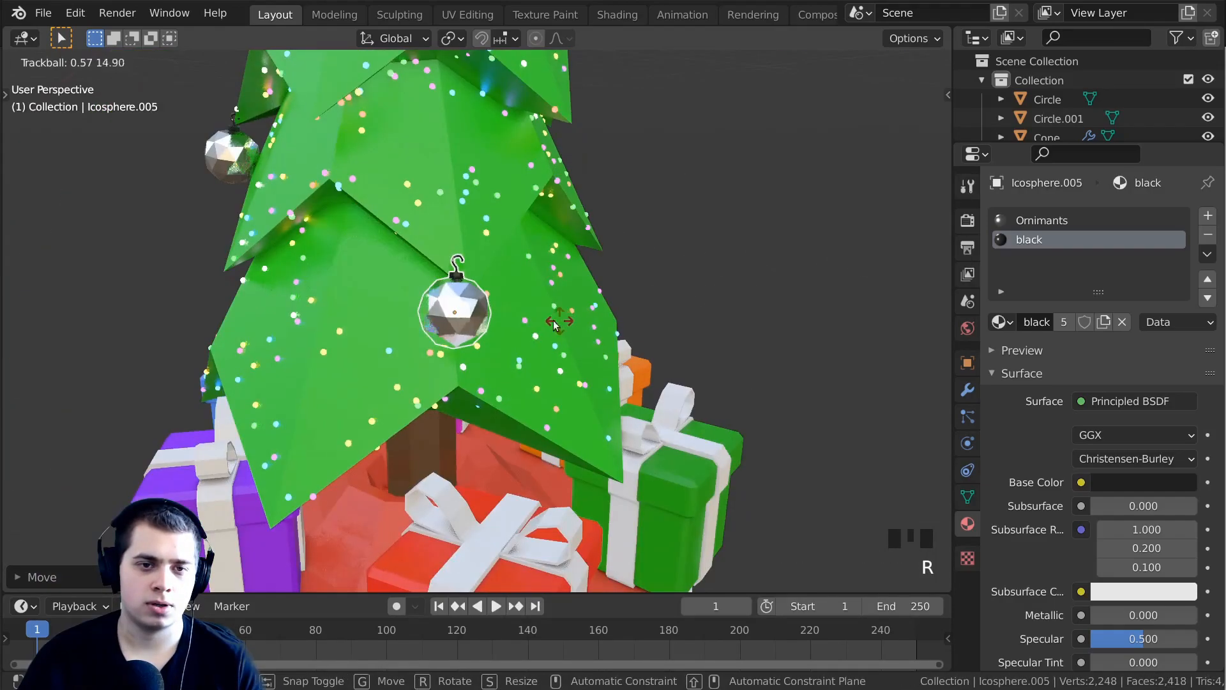
{"action": "key", "text": "r"}
{"action": "key", "text": "g"}
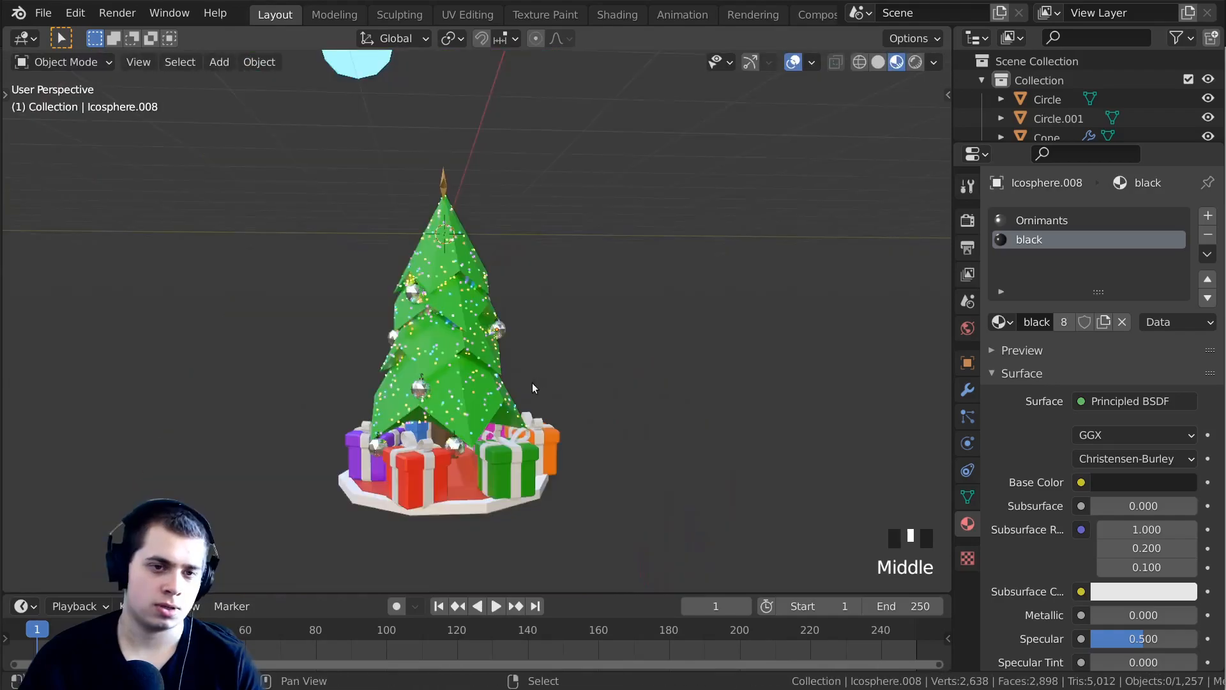
{"action": "middle_click_drag", "start_coordinate": [532, 382], "coordinate": [641, 365]}
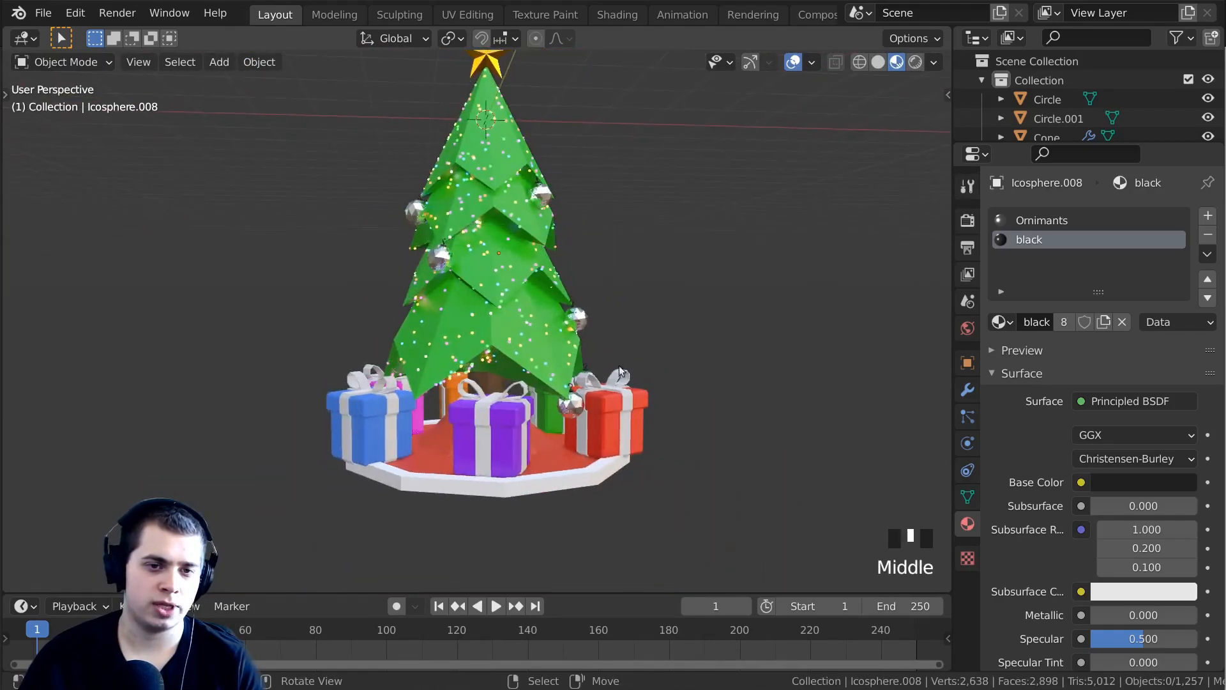
Duplicate an ornament, tilt the copy with trackball rotation and move it against the lower front branches of the tree.
{"action": "right_click", "coordinate": [582, 315]}
{"action": "middle_click_drag", "start_coordinate": [583, 315], "coordinate": [583, 388]}
{"action": "key", "text": "shift+d"}
{"action": "left_click", "coordinate": [315, 389]}
{"action": "key", "text": "g"}
{"action": "left_click", "coordinate": [488, 385]}
{"action": "key", "text": "r"}
{"action": "key", "text": "r"}
{"action": "middle_click_drag", "start_coordinate": [488, 385], "coordinate": [550, 308]}
{"action": "left_click", "coordinate": [516, 365]}
{"action": "scroll", "coordinate": [537, 345], "scroll_direction": "up", "scroll_amount": 1}
{"action": "key", "text": "g"}
{"action": "left_click", "coordinate": [569, 353]}
{"action": "scroll", "coordinate": [550, 308], "scroll_direction": "up", "scroll_amount": 3}
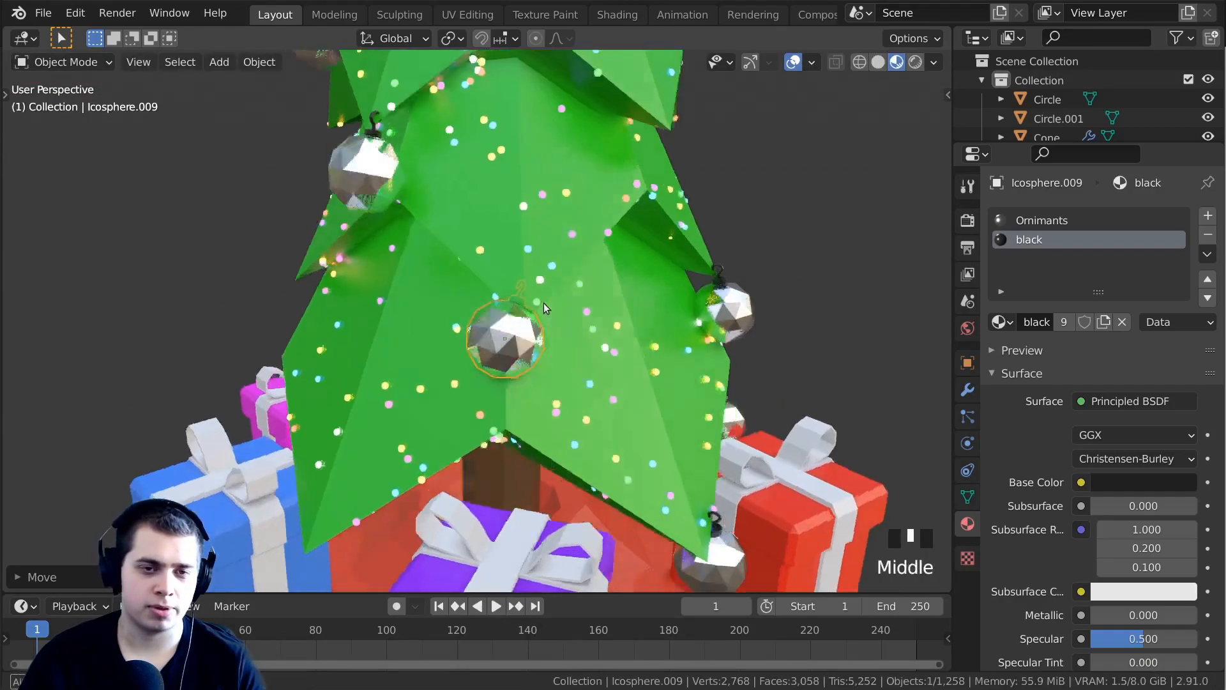
{"action": "key", "text": "g"}
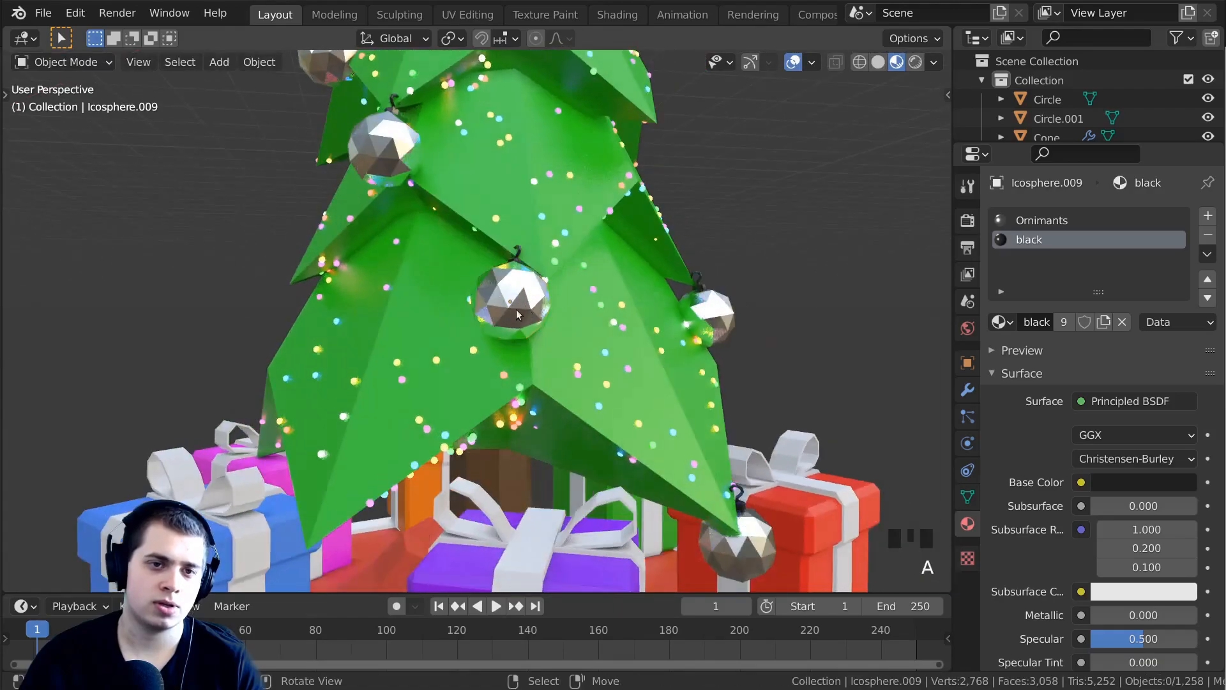
{"action": "middle_click_drag", "start_coordinate": [515, 309], "coordinate": [370, 258]}
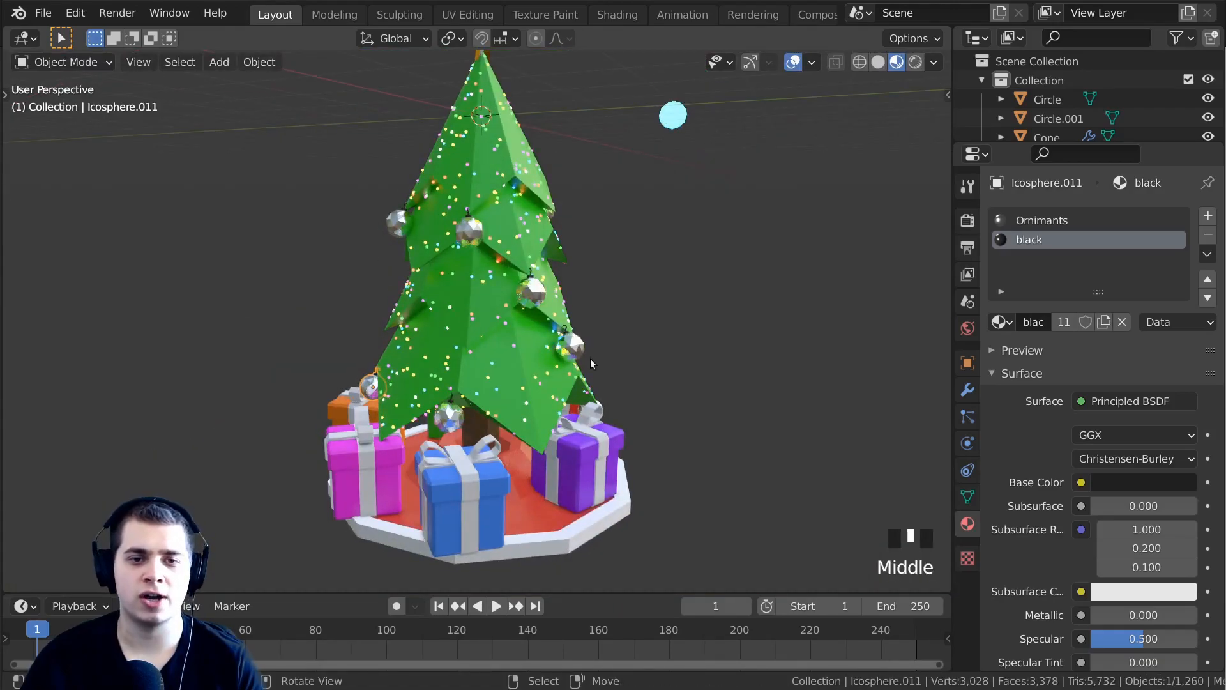
Reposition an ornament against the branches on another side of the tree, adjusting its placement from different angles.
{"action": "scroll", "coordinate": [604, 314], "scroll_direction": "up", "scroll_amount": 2}
{"action": "middle_click_drag", "start_coordinate": [479, 317], "coordinate": [557, 293], "text": "shift"}
{"action": "right_click", "coordinate": [572, 272]}
{"action": "key", "text": "g"}
{"action": "left_click", "coordinate": [496, 319]}
{"action": "middle_click_drag", "start_coordinate": [496, 320], "coordinate": [485, 294]}
{"action": "scroll", "coordinate": [641, 256], "scroll_direction": "up", "scroll_amount": 1}
{"action": "key", "text": "g"}
{"action": "left_click", "coordinate": [677, 305]}
{"action": "key", "text": "g"}
{"action": "left_click", "coordinate": [524, 275]}
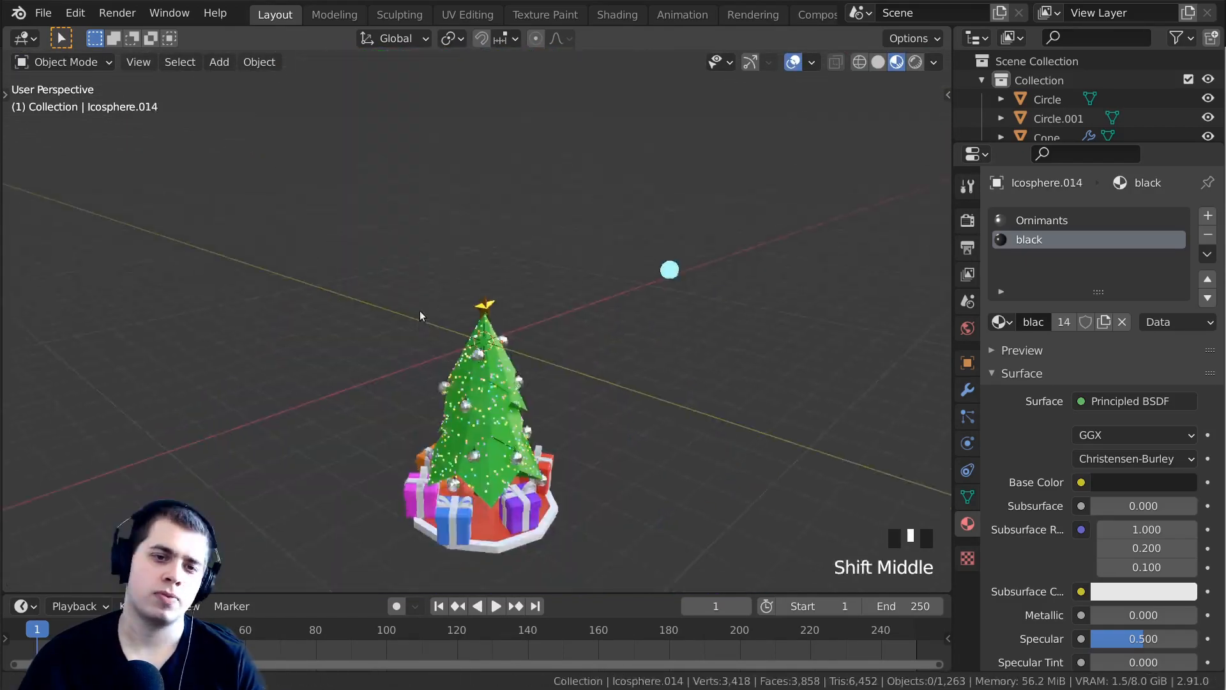
Place another ornament copy on a sparsely decorated side of the tree.
{"action": "middle_click_drag", "start_coordinate": [419, 310], "coordinate": [538, 231]}
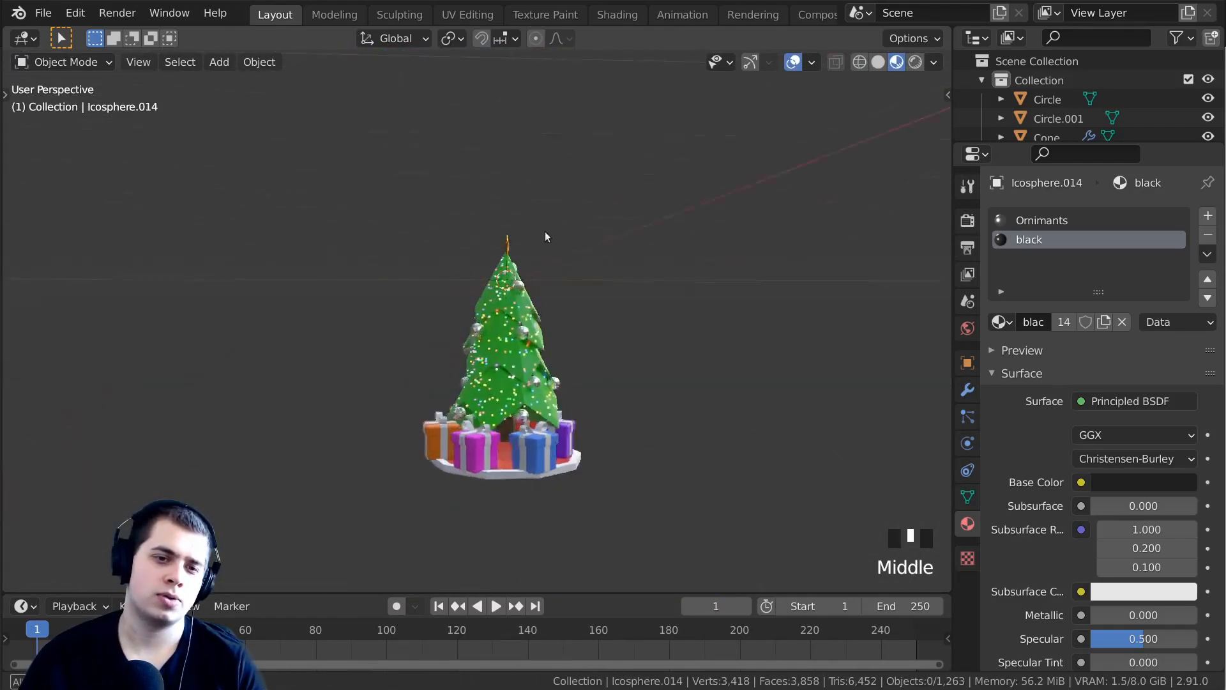
{"action": "scroll", "coordinate": [549, 319], "scroll_direction": "up", "scroll_amount": 5}
{"action": "middle_click_drag", "start_coordinate": [562, 421], "coordinate": [733, 360], "text": "shift"}
{"action": "key", "text": "shift+d"}
{"action": "left_click", "coordinate": [525, 387]}
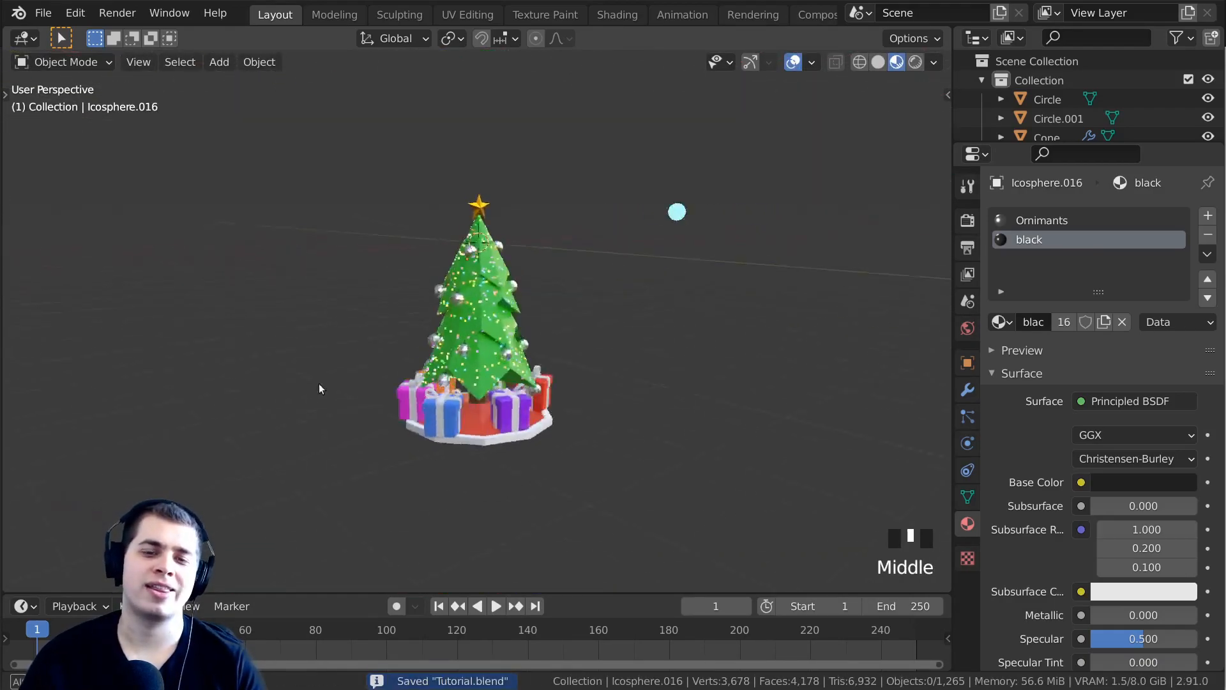
Save the finished tree to Tutorial.blend.
{"action": "scroll", "coordinate": [478, 311], "scroll_direction": "up", "scroll_amount": 6}
{"action": "key", "text": "ctrl+s"}
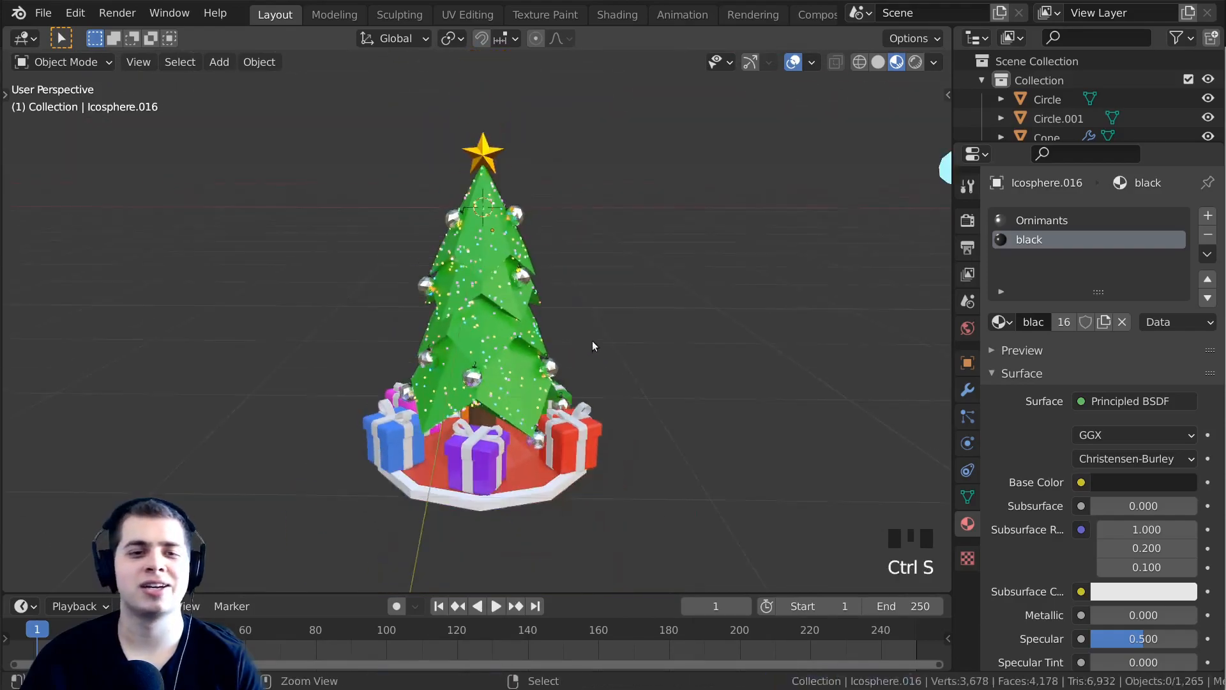
{"action": "middle_click_drag", "start_coordinate": [592, 339], "coordinate": [657, 334]}
{"action": "scroll", "coordinate": [666, 332], "scroll_direction": "up", "scroll_amount": 3}
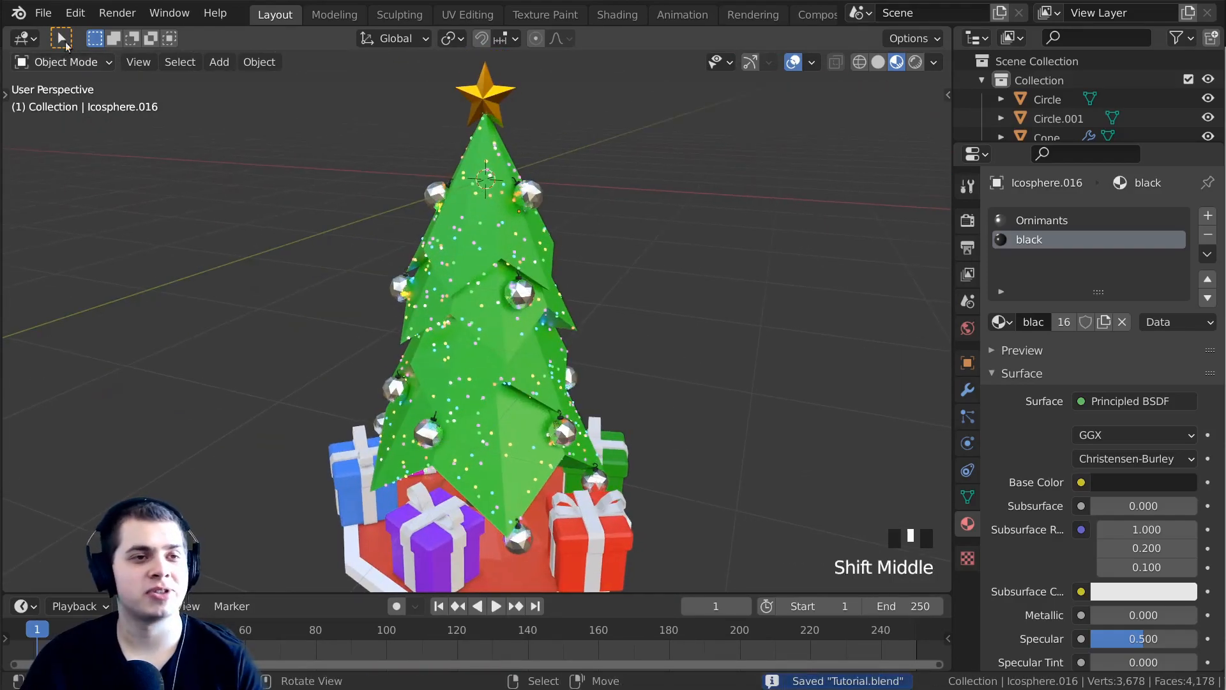
{"action": "left_click", "coordinate": [43, 13]}
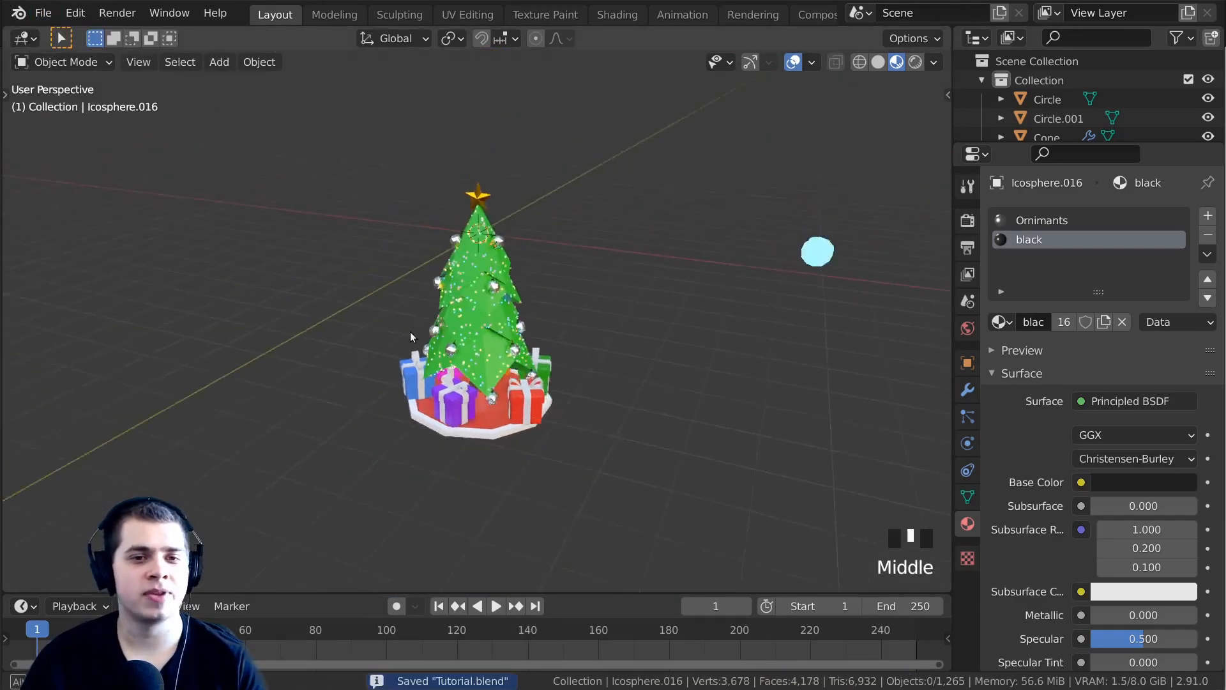
{"action": "middle_click_drag", "start_coordinate": [410, 329], "coordinate": [550, 405]}
{"action": "scroll", "coordinate": [112, 288], "scroll_direction": "up", "scroll_amount": 1}
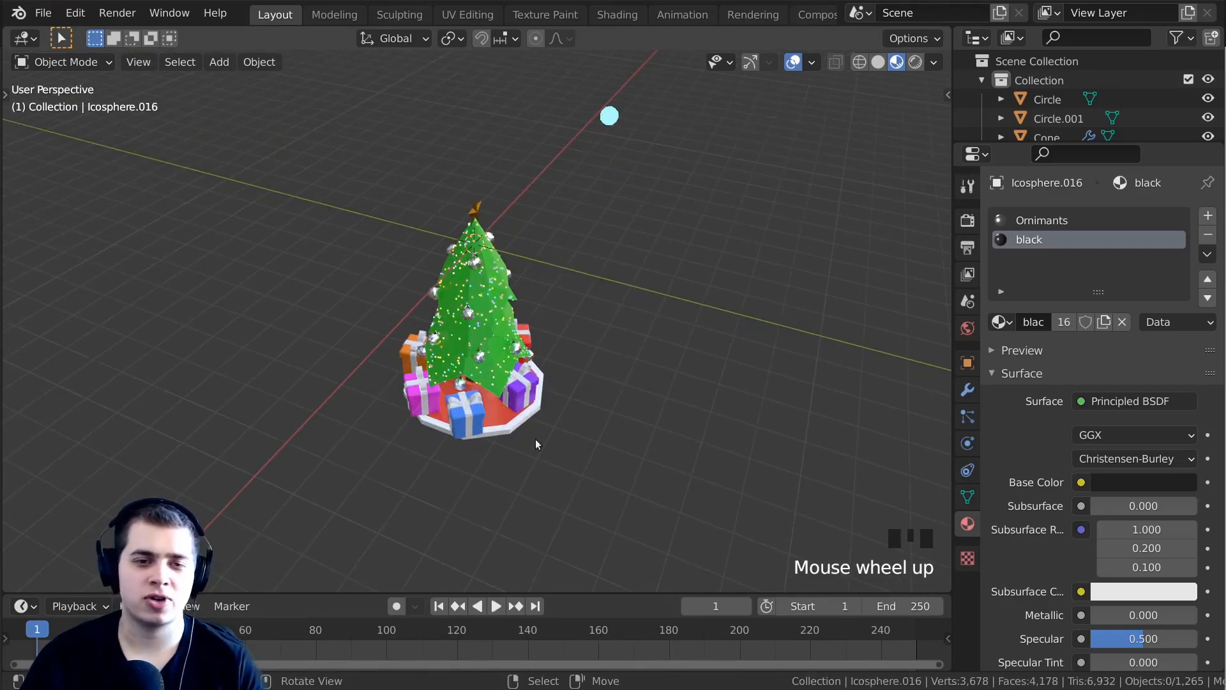
Reset the 3D cursor to the world origin.
{"action": "middle_click_drag", "start_coordinate": [450, 411], "coordinate": [489, 364]}
{"action": "middle_click_drag", "start_coordinate": [489, 364], "coordinate": [485, 319], "text": "shift"}
{"action": "key", "text": "c"}
{"action": "key", "text": "Escape"}
{"action": "key", "text": "shift+c"}
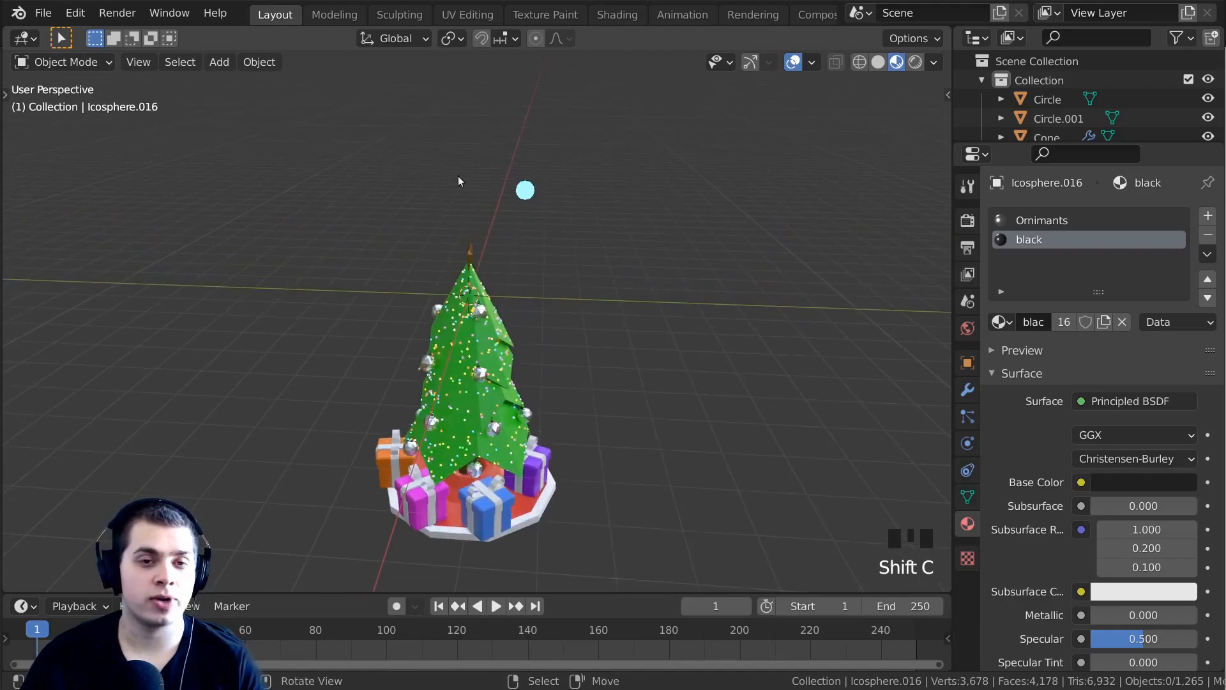
Add a plane mesh and scale it up well beyond the tree's footprint.
{"action": "key", "text": "shift+a"}
{"action": "mouse_move", "coordinate": [386, 119]}
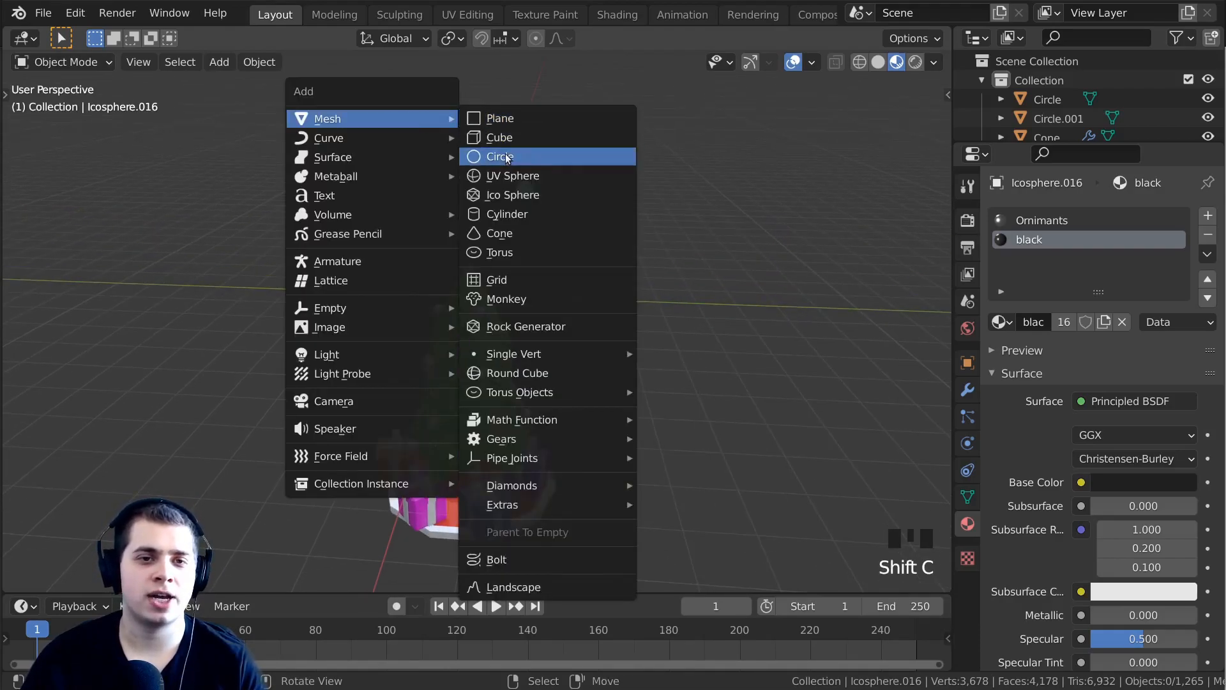
{"action": "left_click", "coordinate": [500, 118]}
{"action": "scroll", "coordinate": [593, 313], "scroll_direction": "down", "scroll_amount": 3}
{"action": "key", "text": "s"}
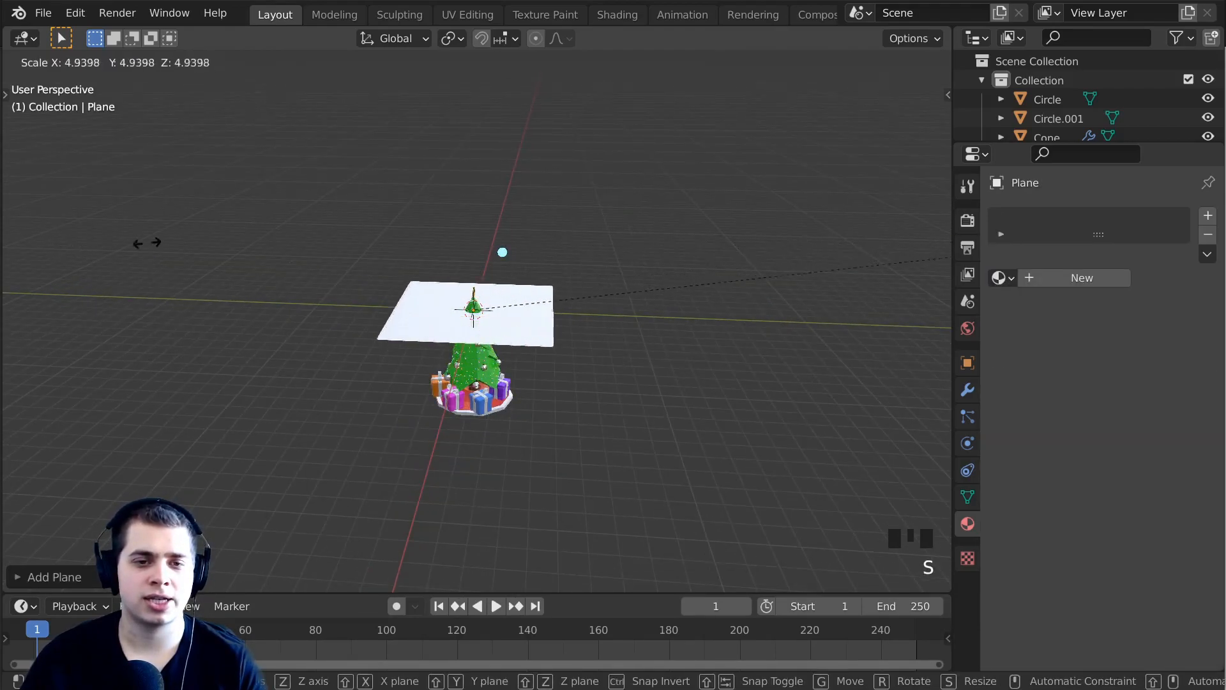
{"action": "left_click", "coordinate": [718, 205]}
Lower the plane along the global Z axis until it sits as a floor just beneath the tree skirt.
{"action": "key", "text": "g"}
{"action": "key", "text": "z"}
{"action": "left_click", "coordinate": [687, 301]}
{"action": "middle_click_drag", "start_coordinate": [711, 317], "coordinate": [704, 125], "text": "shift"}
{"action": "scroll", "coordinate": [704, 125], "scroll_direction": "up", "scroll_amount": 6}
{"action": "key", "text": "g"}
{"action": "right_click", "coordinate": [577, 65]}
{"action": "scroll", "coordinate": [581, 96], "scroll_direction": "down", "scroll_amount": 6}
{"action": "middle_click_drag", "start_coordinate": [581, 95], "coordinate": [621, 282], "text": "shift"}
{"action": "key", "text": "g"}
{"action": "key", "text": "z"}
{"action": "right_click", "coordinate": [629, 256]}
{"action": "key", "text": "g"}
{"action": "key", "text": "z"}
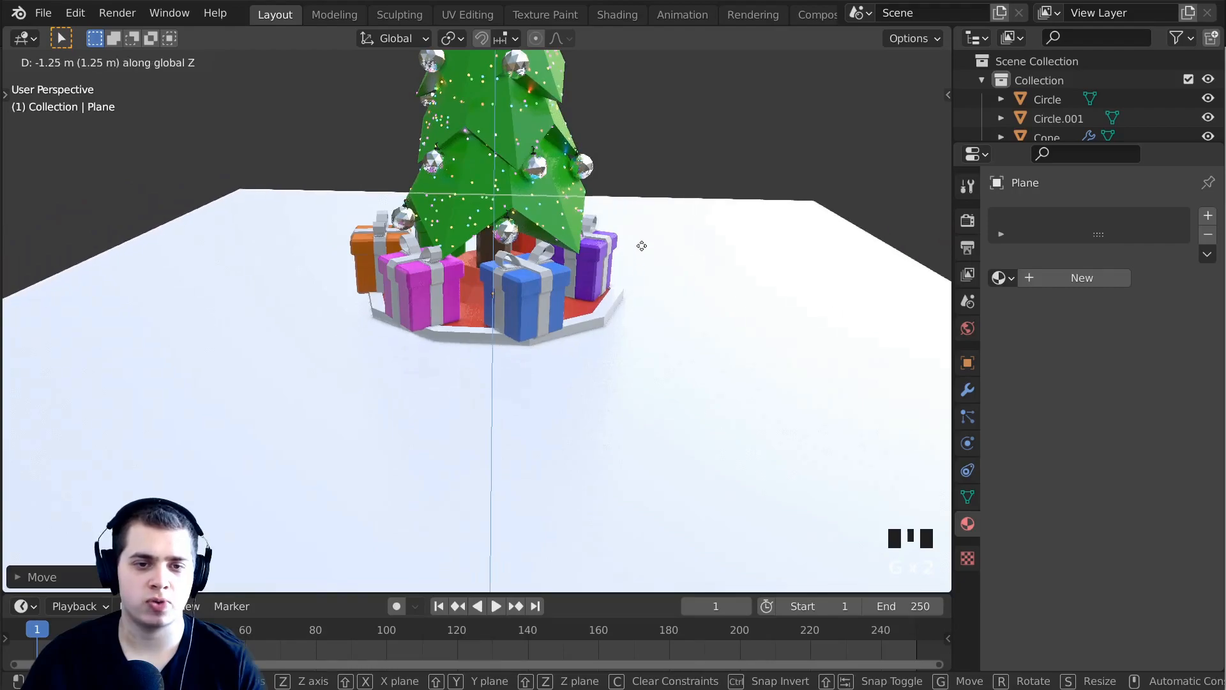
{"action": "left_click", "coordinate": [651, 187]}
In Edit Mode, select the plane's back edge and move it outward along Y to lengthen the floor behind the tree.
{"action": "scroll", "coordinate": [649, 254], "scroll_direction": "down", "scroll_amount": 5}
{"action": "middle_click_drag", "start_coordinate": [649, 255], "coordinate": [417, 300]}
{"action": "key", "text": "Tab"}
{"action": "right_click", "coordinate": [307, 208]}
{"action": "right_click", "coordinate": [319, 536], "text": "shift"}
{"action": "scroll", "coordinate": [345, 293], "scroll_direction": "down", "scroll_amount": 4}
{"action": "key", "text": "g"}
{"action": "key", "text": "y"}
{"action": "middle_click_drag", "start_coordinate": [361, 287], "coordinate": [310, 265], "text": "shift"}
{"action": "left_click", "coordinate": [385, 305]}
{"action": "scroll", "coordinate": [313, 266], "scroll_direction": "up", "scroll_amount": 2}
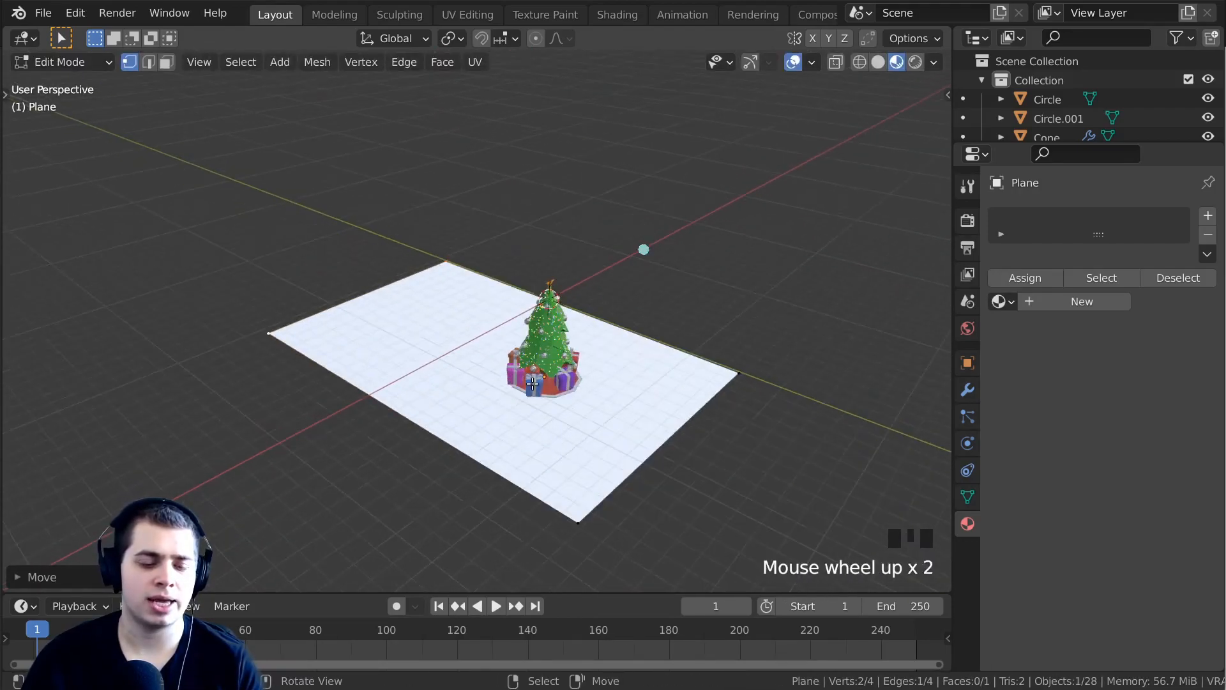
Extrude the plane's back edge about 21 m up along global Z to form a backdrop wall.
{"action": "key", "text": "e"}
{"action": "key", "text": "z"}
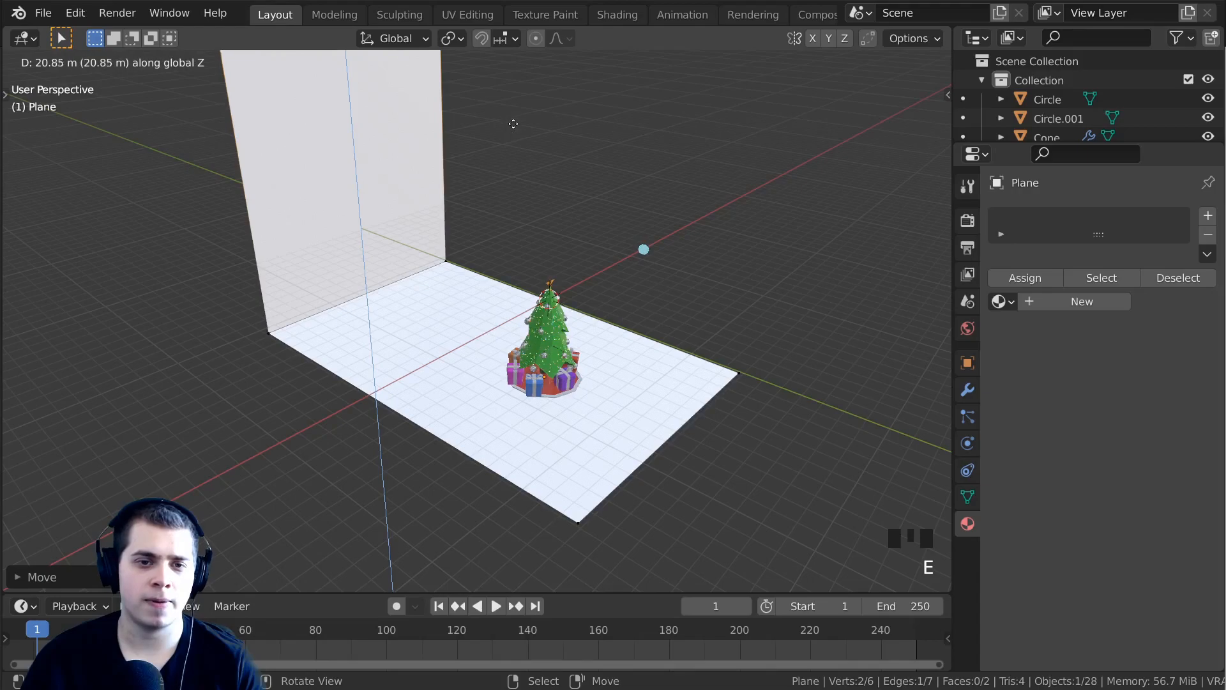
{"action": "key", "text": "ctrl+z"}
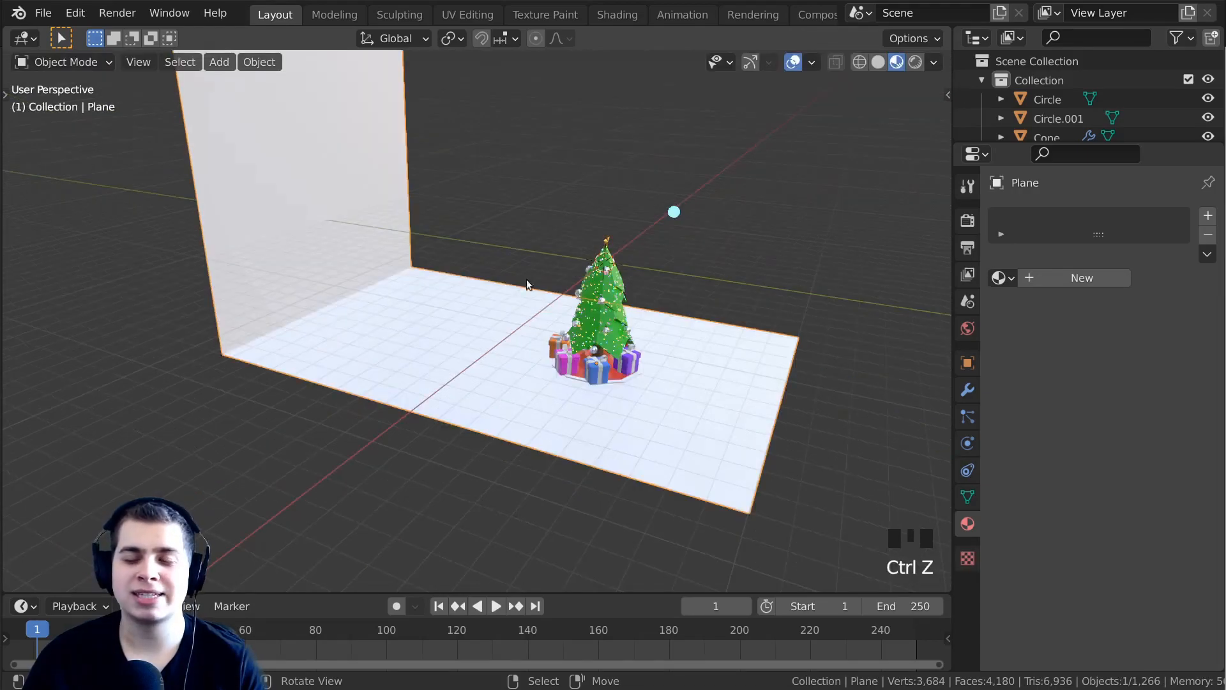
Add a level 2 Subdivision Surface modifier to the backdrop plane.
{"action": "scroll", "coordinate": [526, 278], "scroll_direction": "down", "scroll_amount": 2}
{"action": "middle_click_drag", "start_coordinate": [515, 316], "coordinate": [409, 324], "text": "shift"}
{"action": "key", "text": "ctrl+2"}
{"action": "left_click", "coordinate": [968, 389]}
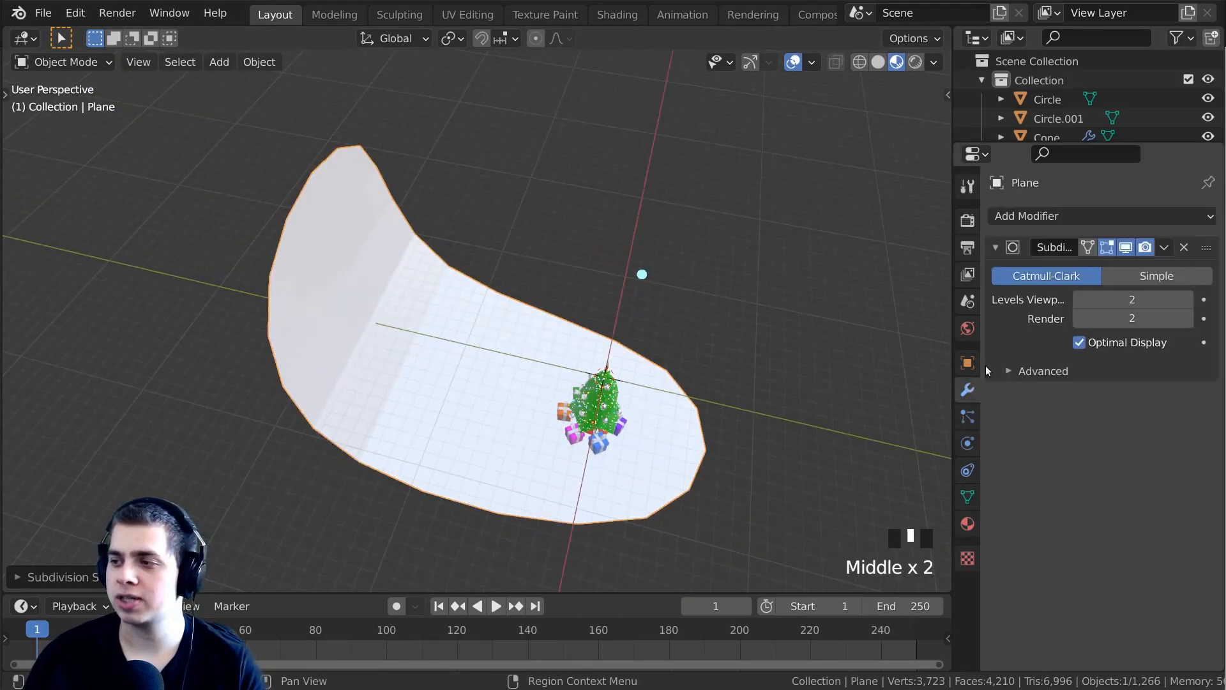
{"action": "middle_click_drag", "start_coordinate": [872, 456], "coordinate": [584, 264]}
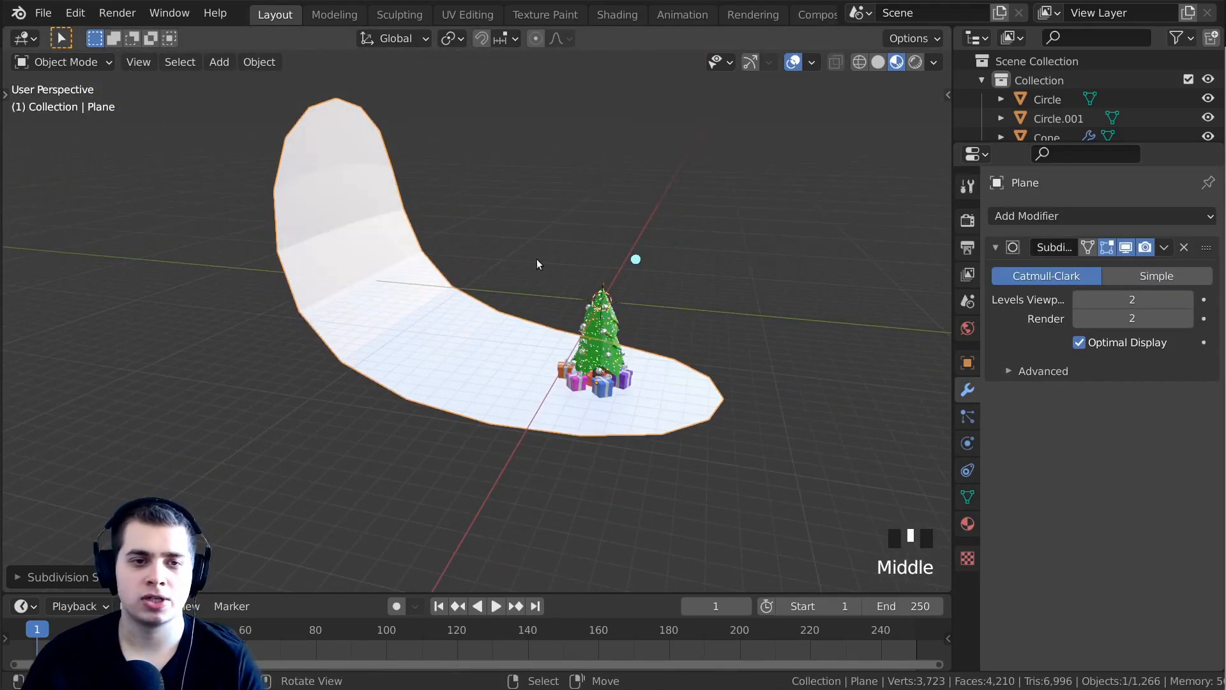
Add one loop cut across the floor and one across the wall, sliding both toward the bend to tighten the curve.
{"action": "middle_click_drag", "start_coordinate": [740, 412], "coordinate": [568, 285]}
{"action": "key", "text": "Tab"}
{"action": "key", "text": "ctrl+r"}
{"action": "left_click", "coordinate": [629, 281]}
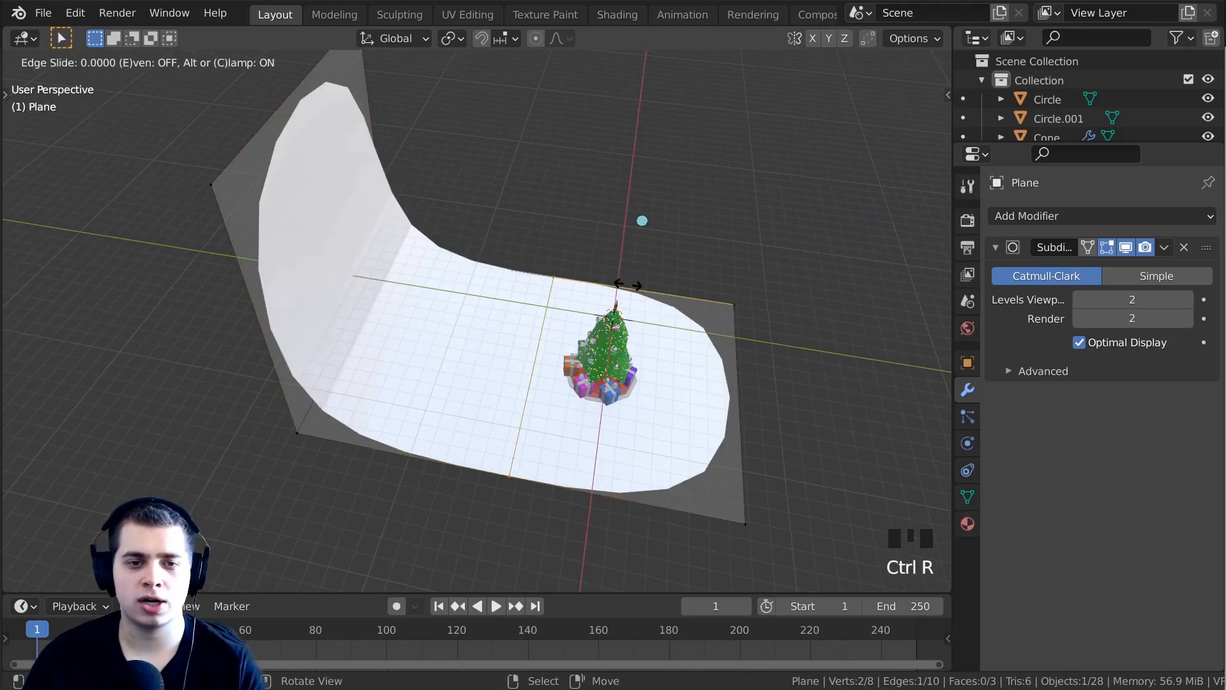
{"action": "left_click", "coordinate": [533, 279]}
{"action": "middle_click_drag", "start_coordinate": [533, 279], "coordinate": [410, 137]}
{"action": "key", "text": "ctrl+r"}
{"action": "left_click", "coordinate": [412, 139]}
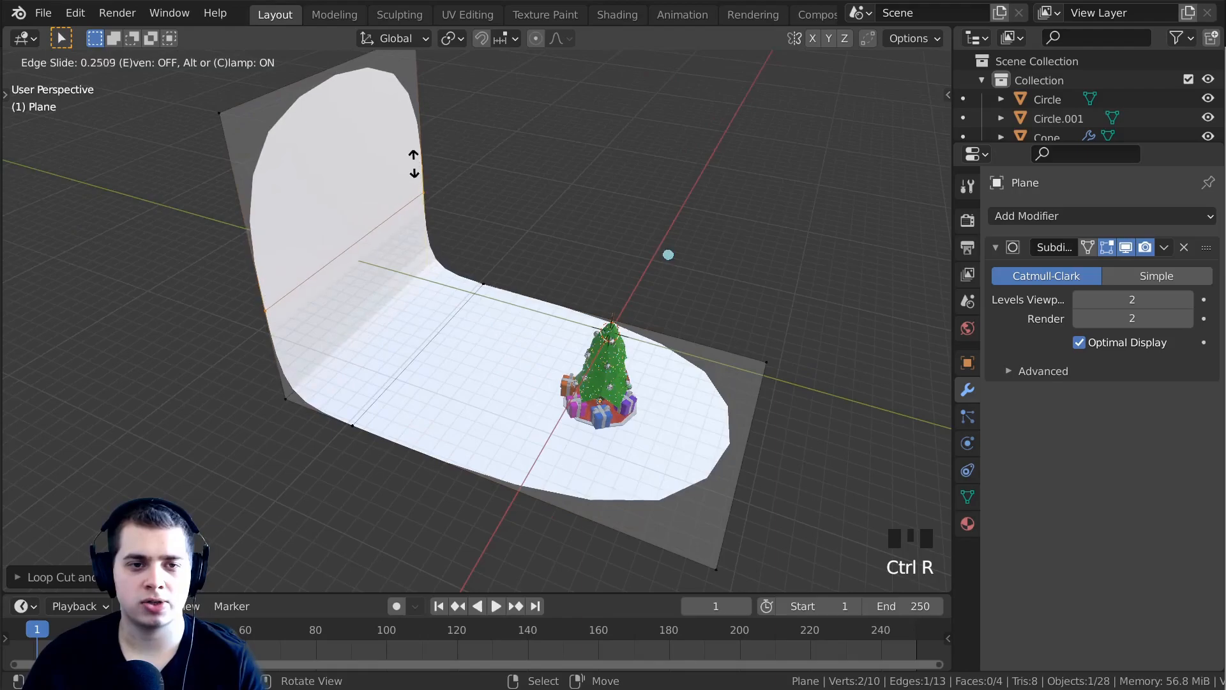
{"action": "left_click", "coordinate": [414, 175]}
{"action": "scroll", "coordinate": [511, 219], "scroll_direction": "down", "scroll_amount": 3}
{"action": "middle_click_drag", "start_coordinate": [511, 219], "coordinate": [468, 243]}
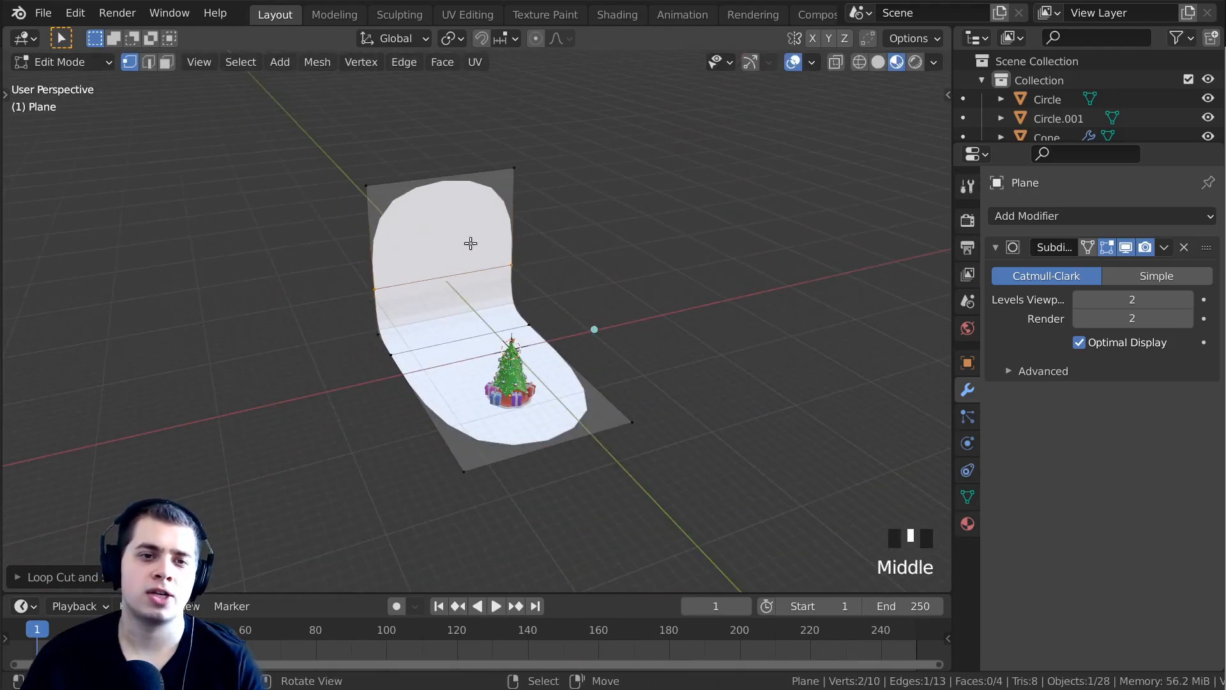
Add loop cuts near the wall's top edge and the floor's front edge to square the backdrop's rounded ends.
{"action": "key", "text": "ctrl+r"}
{"action": "left_click", "coordinate": [529, 222]}
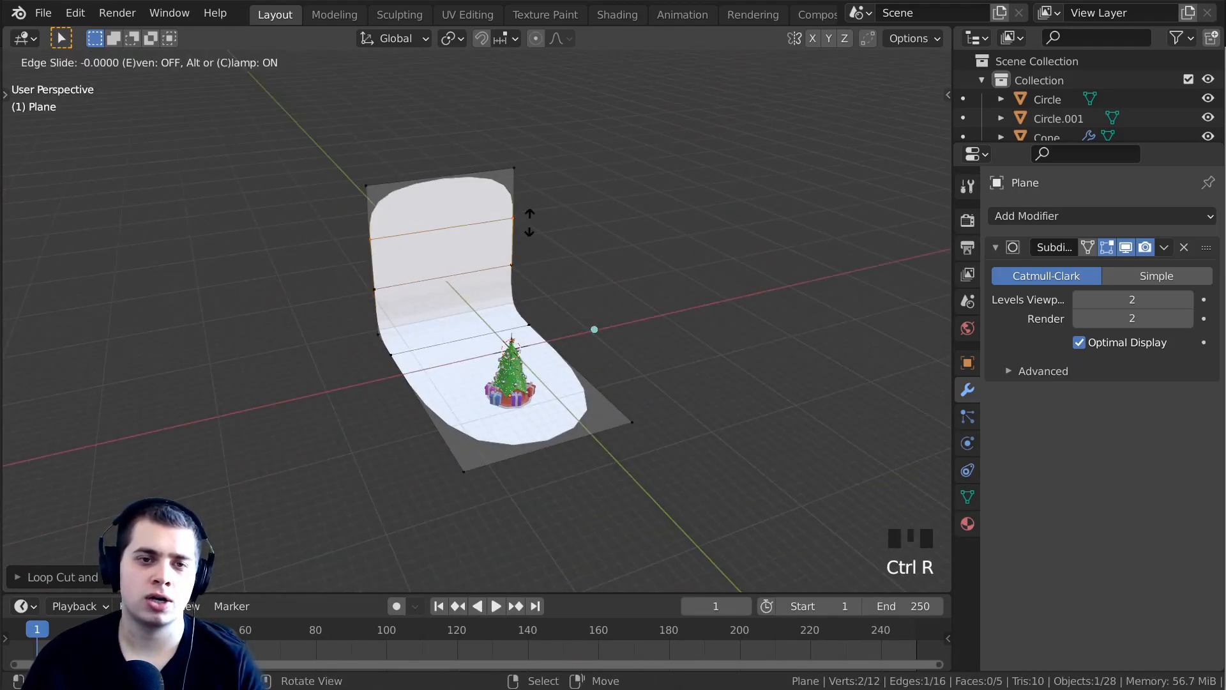
{"action": "left_click", "coordinate": [546, 183]}
{"action": "middle_click_drag", "start_coordinate": [552, 235], "coordinate": [638, 437]}
{"action": "scroll", "coordinate": [642, 381], "scroll_direction": "up", "scroll_amount": 4}
{"action": "scroll", "coordinate": [643, 380], "scroll_direction": "up", "scroll_amount": 1}
{"action": "key", "text": "ctrl+r"}
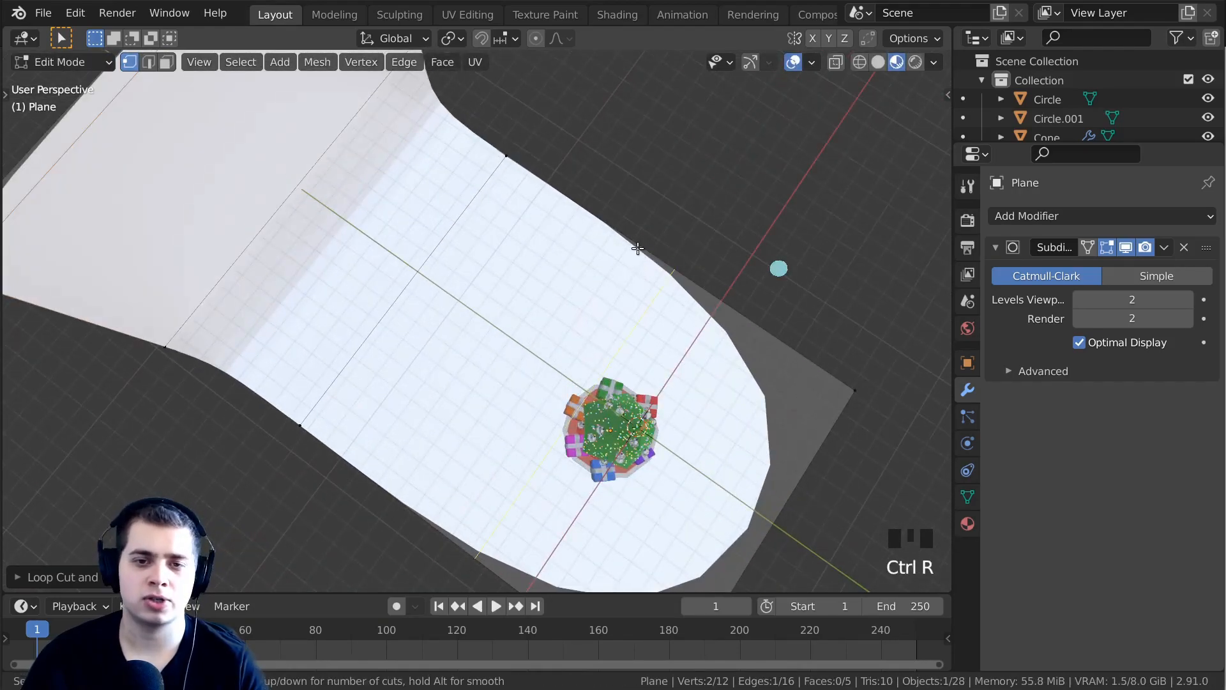
{"action": "left_click", "coordinate": [645, 244]}
{"action": "left_click", "coordinate": [831, 322]}
{"action": "key", "text": "Tab"}
{"action": "middle_click_drag", "start_coordinate": [832, 323], "coordinate": [665, 192]}
{"action": "scroll", "coordinate": [489, 218], "scroll_direction": "up", "scroll_amount": 2}
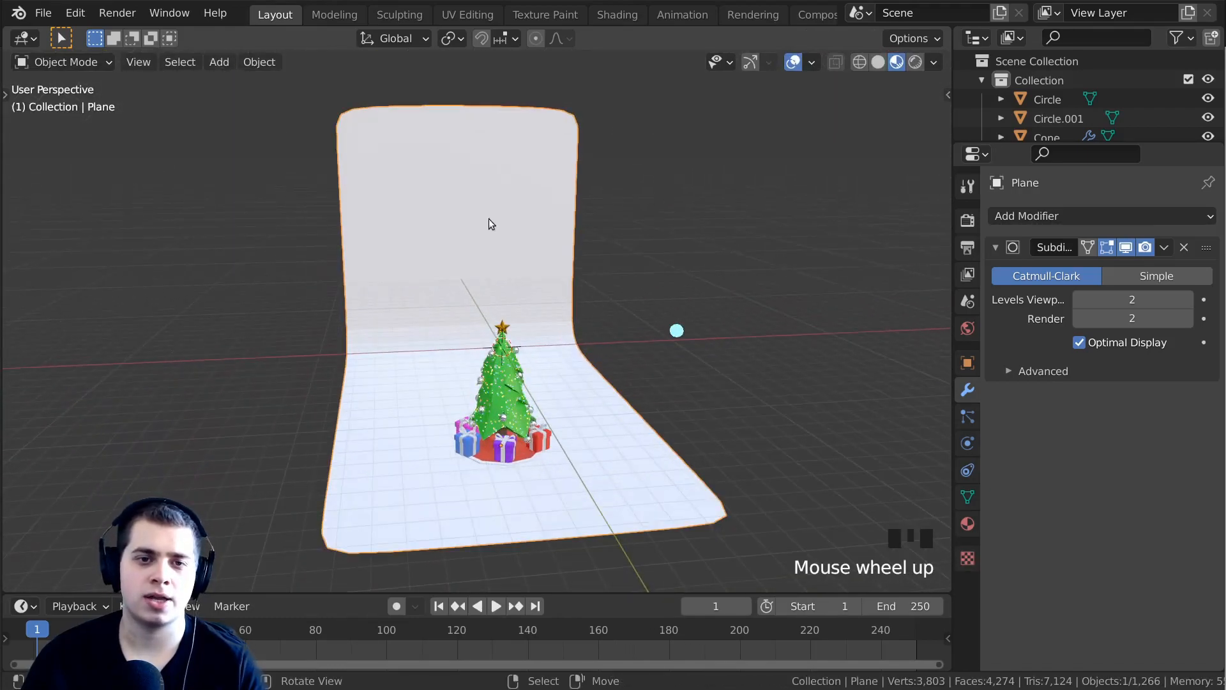
Apply Shade Smooth to the backdrop.
{"action": "left_click", "coordinate": [253, 62]}
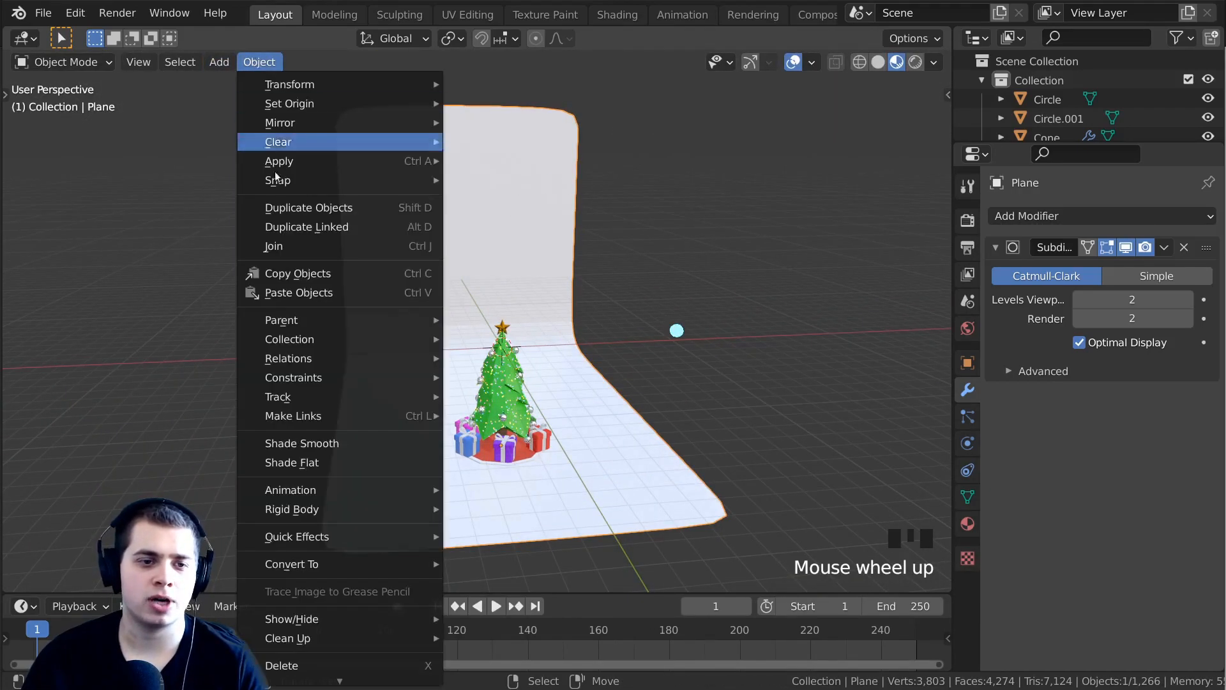
{"action": "left_click", "coordinate": [328, 442]}
{"action": "middle_click_drag", "start_coordinate": [416, 420], "coordinate": [515, 371]}
{"action": "middle_click_drag", "start_coordinate": [515, 370], "coordinate": [562, 338], "text": "shift"}
{"action": "scroll", "coordinate": [531, 295], "scroll_direction": "up", "scroll_amount": 5}
{"action": "middle_click_drag", "start_coordinate": [562, 338], "coordinate": [573, 360], "text": "shift"}
{"action": "scroll", "coordinate": [578, 364], "scroll_direction": "down", "scroll_amount": 5}
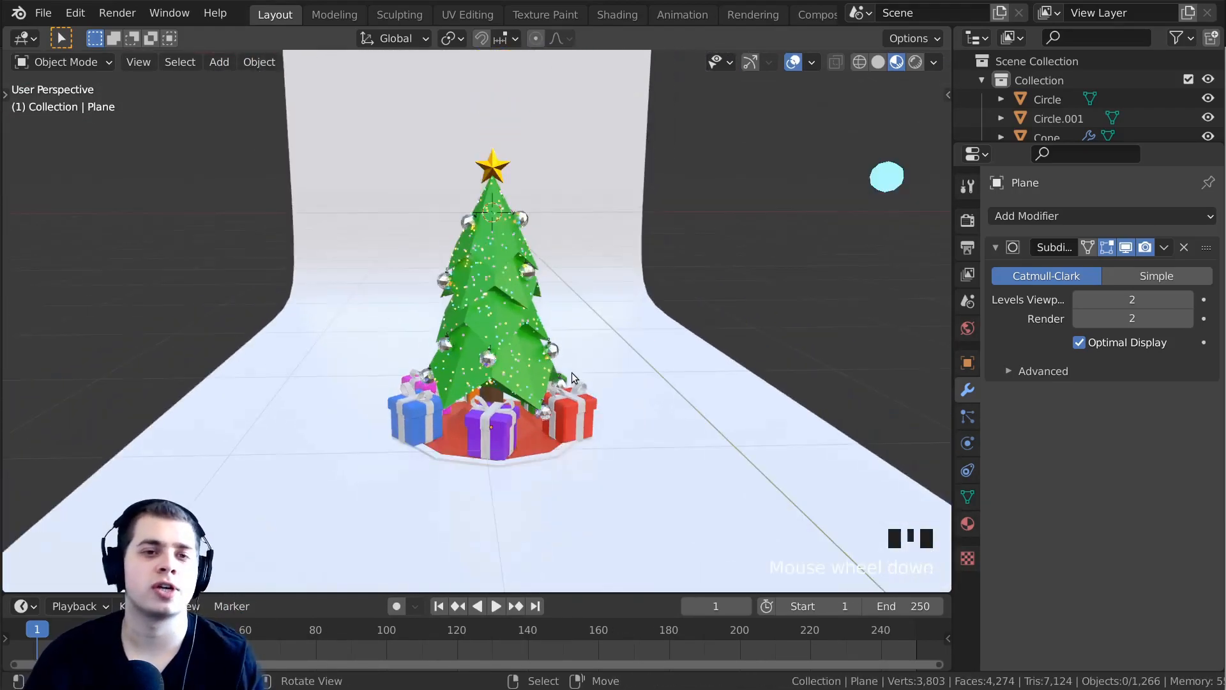
Add a camera and align it to the current front view of the tree.
{"action": "key", "text": "shift+a"}
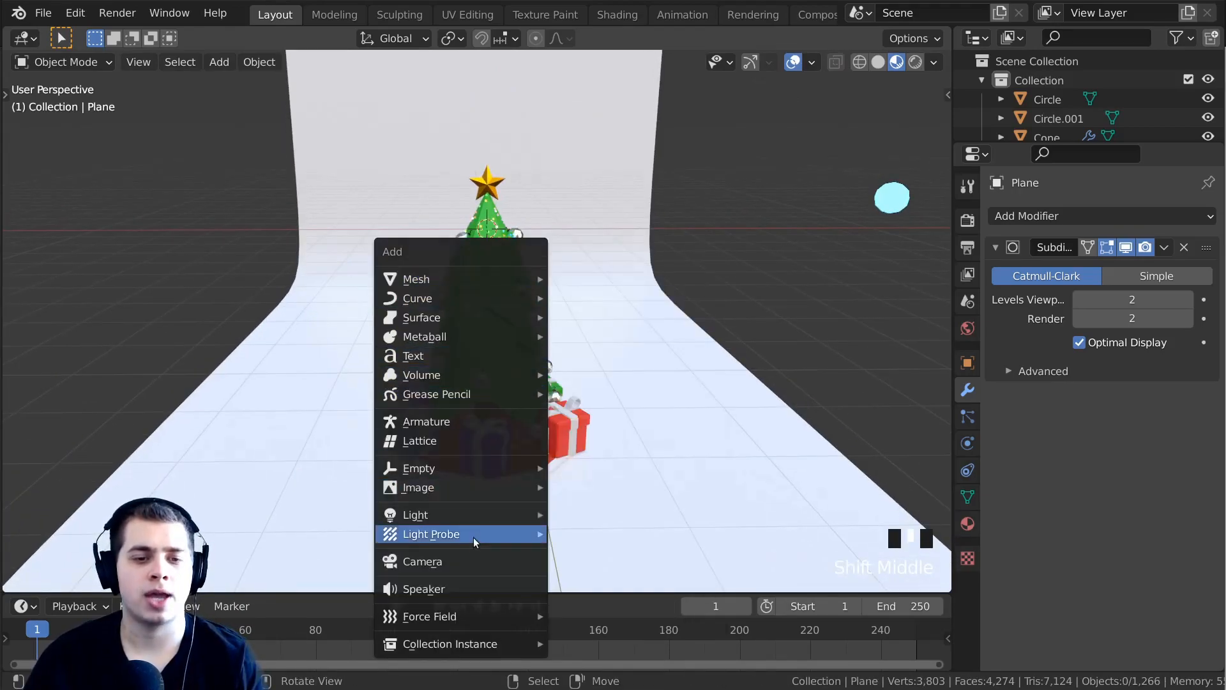
{"action": "left_click", "coordinate": [421, 561]}
{"action": "middle_click_drag", "start_coordinate": [615, 422], "coordinate": [637, 369]}
{"action": "scroll", "coordinate": [633, 395], "scroll_direction": "up", "scroll_amount": 4}
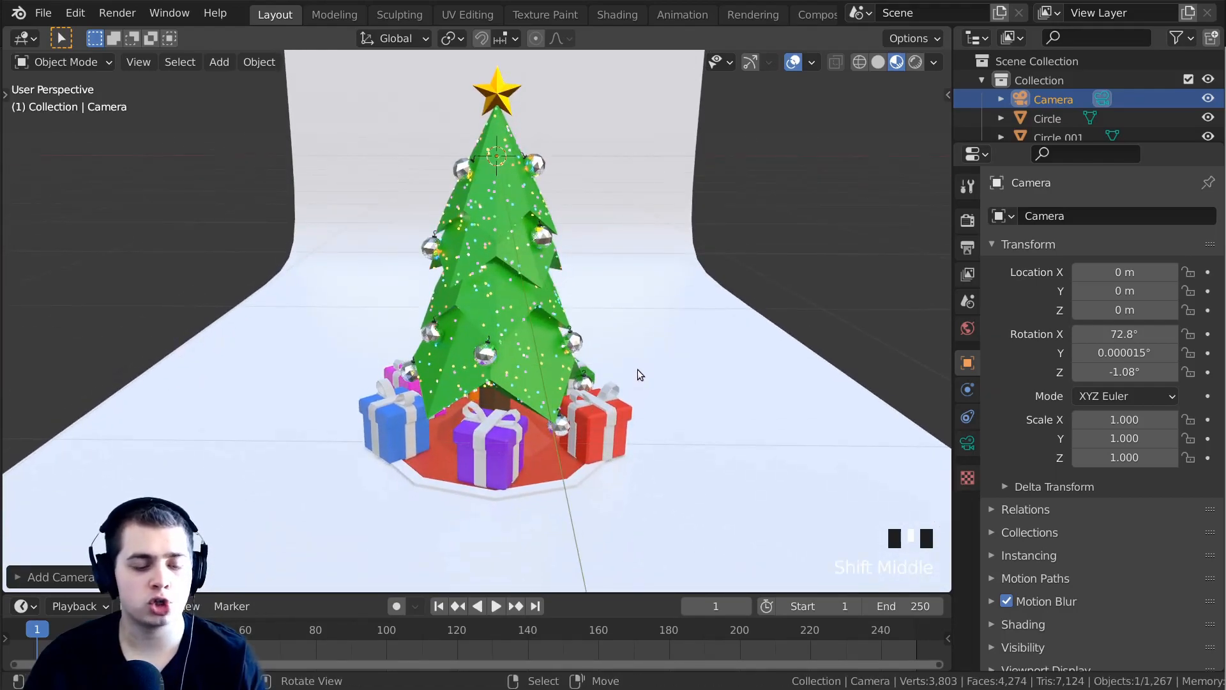
{"action": "key", "text": "ctrl+alt+KP_0"}
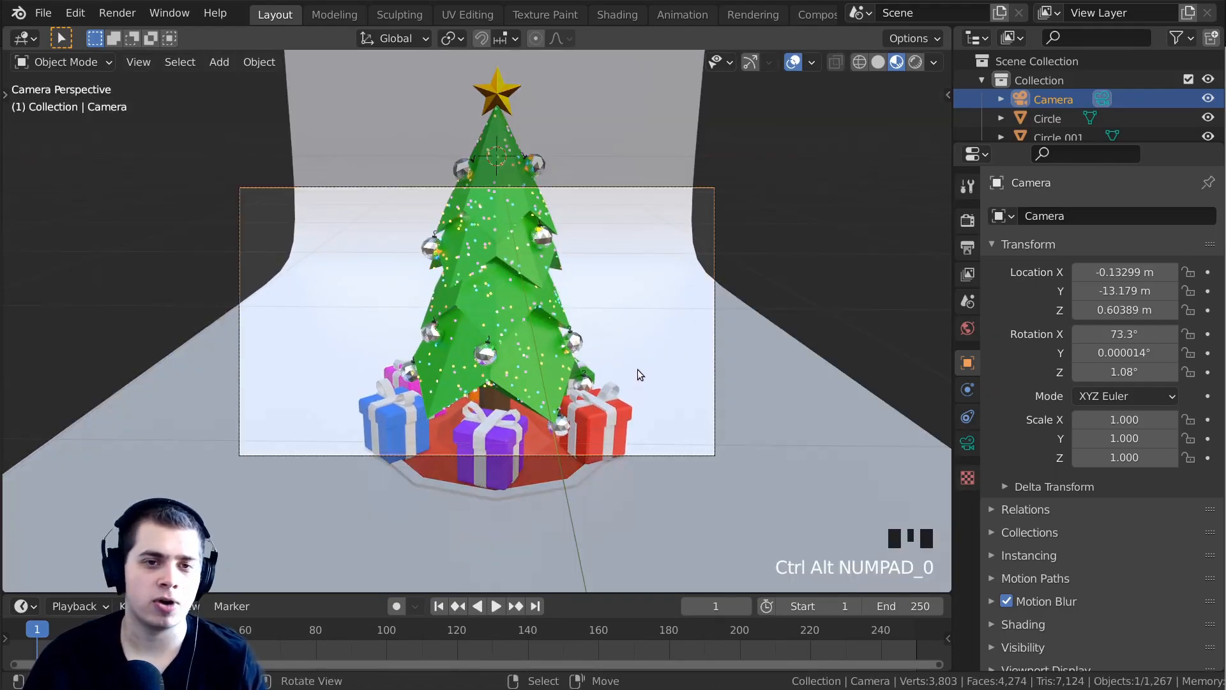
Move the camera slightly upward within its view plane to reframe the tree.
{"action": "middle_click_drag", "start_coordinate": [633, 391], "coordinate": [638, 442], "text": "shift"}
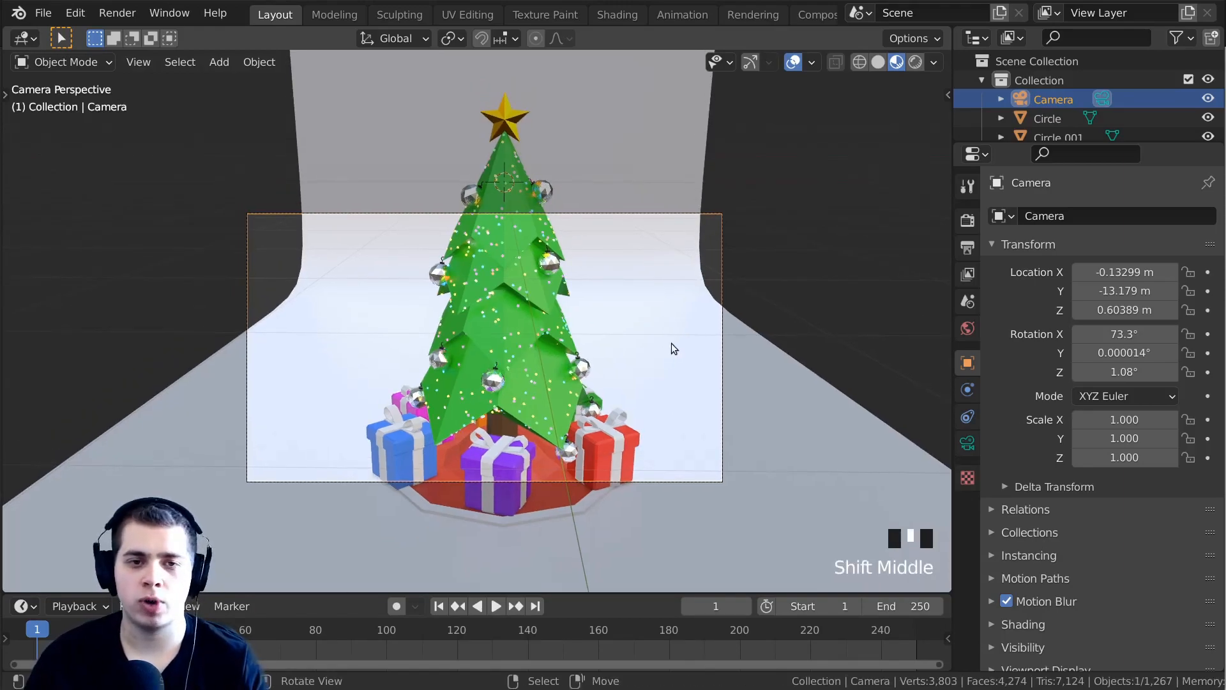
{"action": "key", "text": "g"}
{"action": "key", "text": "g"}
{"action": "left_click", "coordinate": [667, 266]}
{"action": "key", "text": "g"}
{"action": "key", "text": "g"}
{"action": "right_click", "coordinate": [695, 285]}
{"action": "key", "text": "g"}
{"action": "middle_click", "coordinate": [694, 285]}
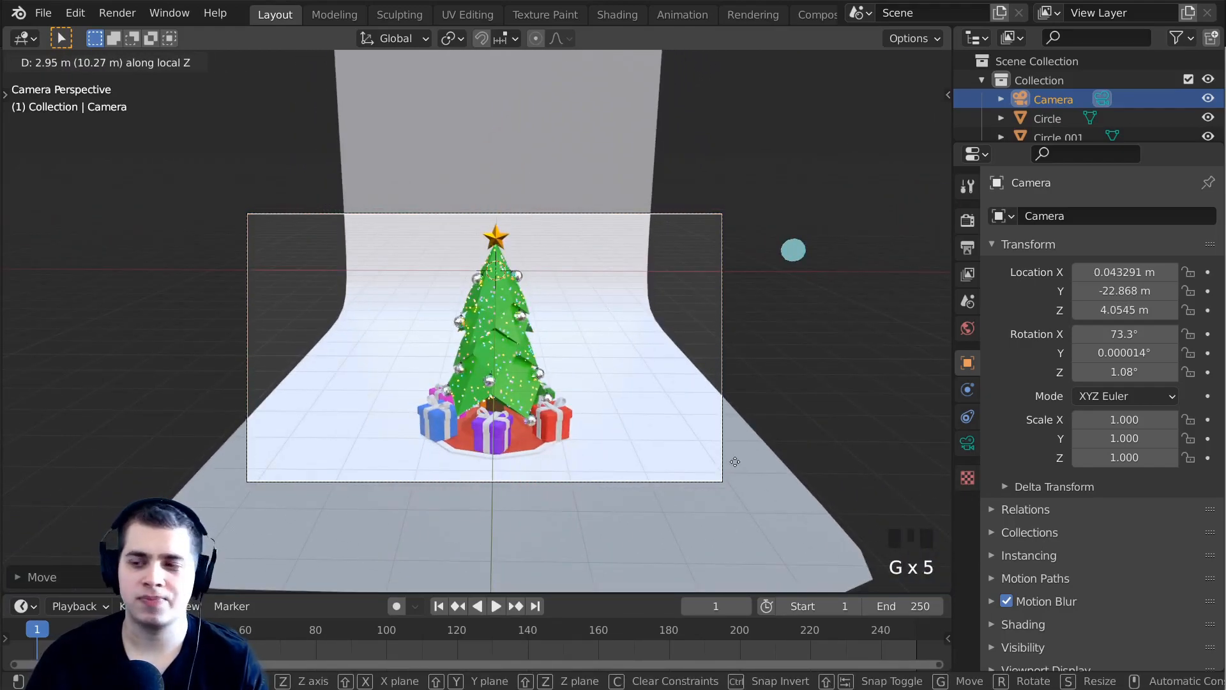
{"action": "right_click", "coordinate": [738, 443]}
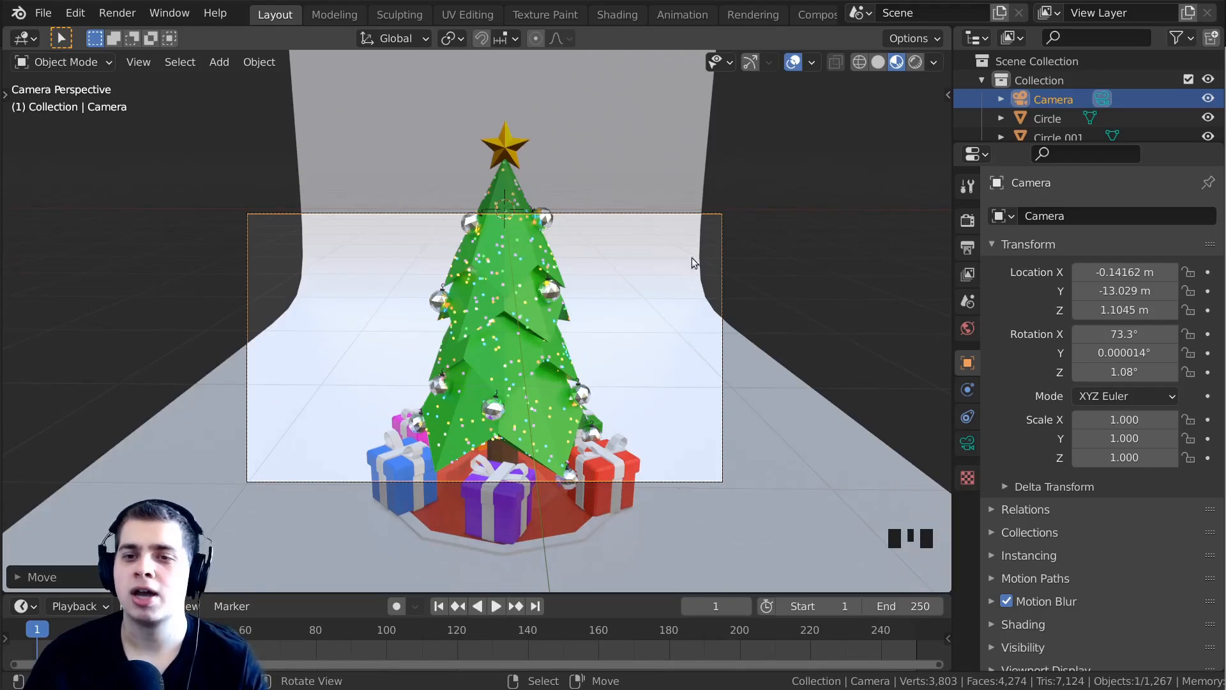
Set the vertical render resolution to 1920 px for a square camera frame.
{"action": "left_click", "coordinate": [968, 248]}
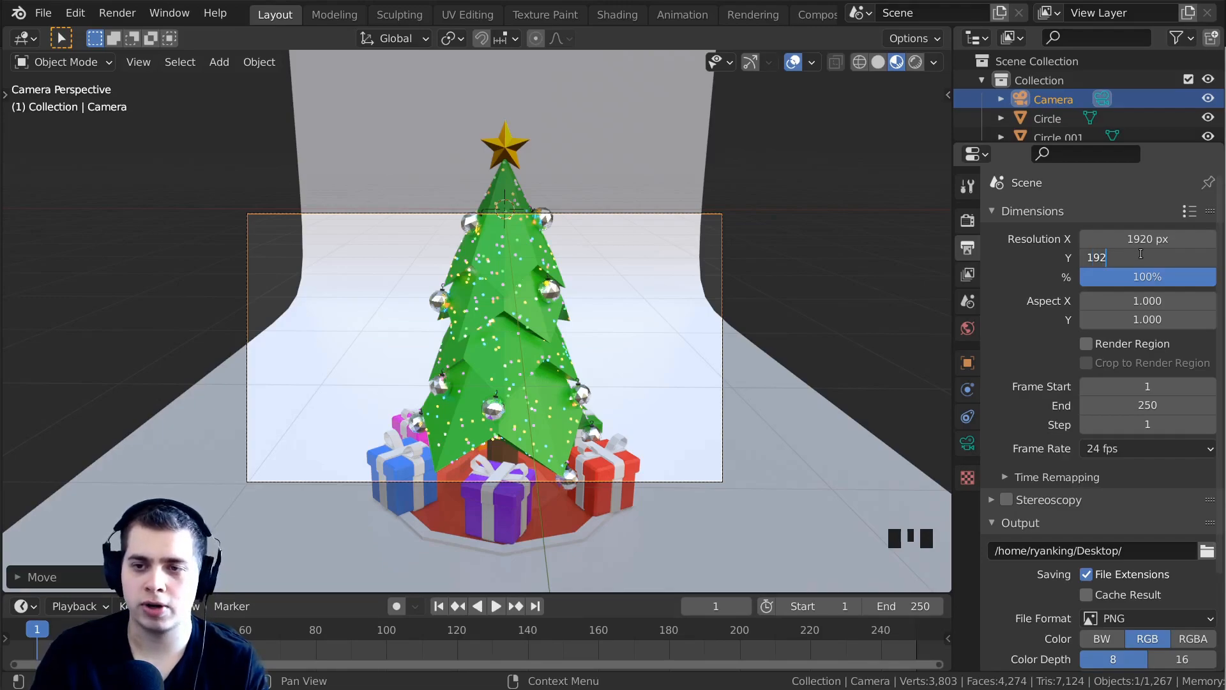
{"action": "key", "text": "Return"}
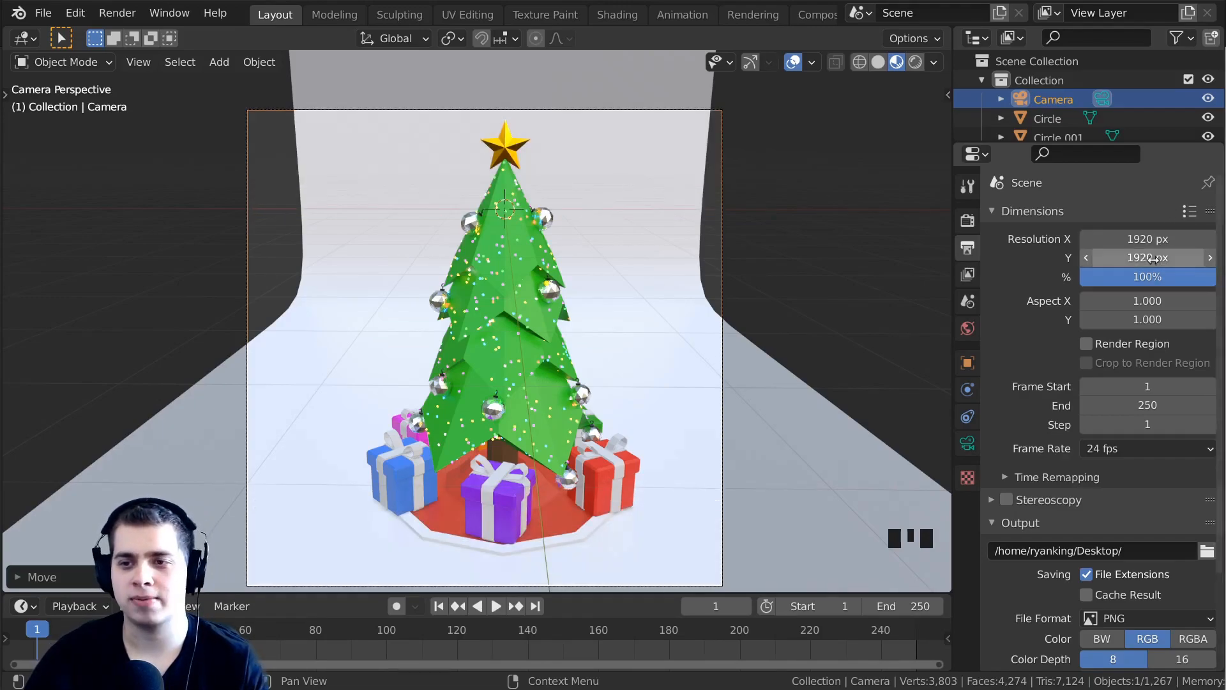
Move the camera slightly to recentre the tree in the square frame.
{"action": "scroll", "coordinate": [635, 307], "scroll_direction": "down", "scroll_amount": 2}
{"action": "key", "text": "g"}
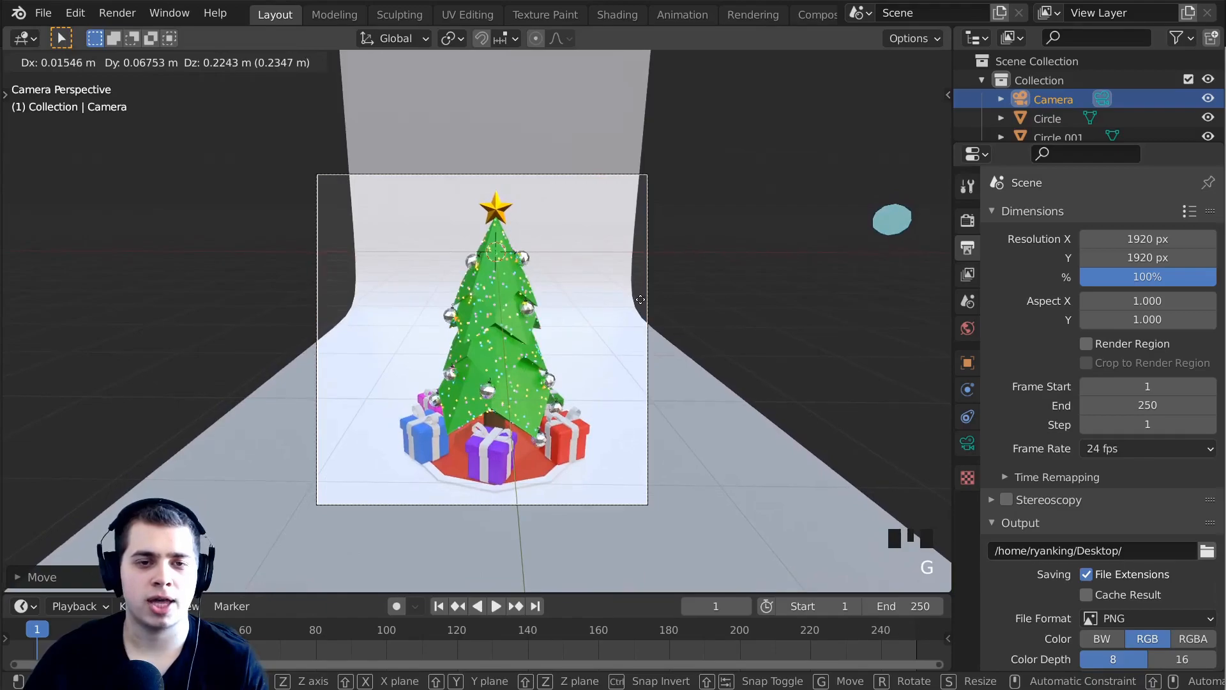
{"action": "left_click", "coordinate": [639, 299]}
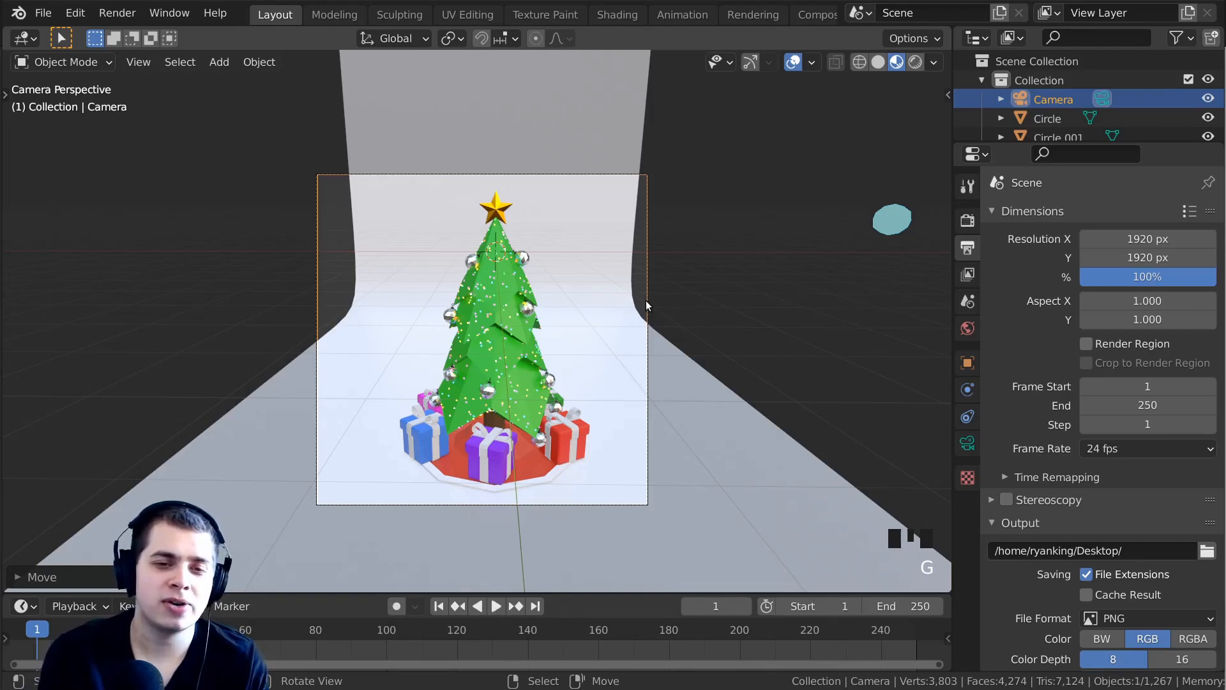
{"action": "middle_click_drag", "start_coordinate": [401, 484], "coordinate": [632, 377]}
{"action": "scroll", "coordinate": [499, 335], "scroll_direction": "up", "scroll_amount": 5}
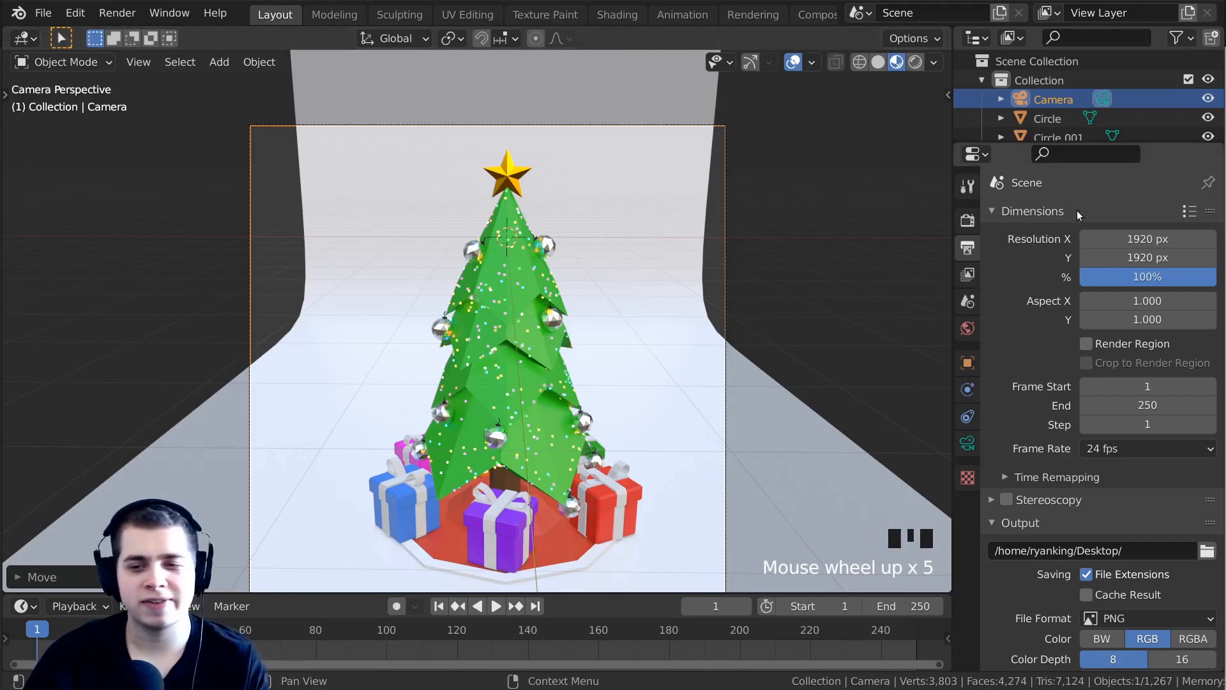
Set the camera's lens type to Orthographic and look at the scene through it.
{"action": "left_click", "coordinate": [969, 450]}
{"action": "scroll", "coordinate": [617, 316], "scroll_direction": "down", "scroll_amount": 3}
{"action": "middle_click_drag", "start_coordinate": [618, 316], "coordinate": [857, 182]}
{"action": "scroll", "coordinate": [858, 182], "scroll_direction": "down", "scroll_amount": 2}
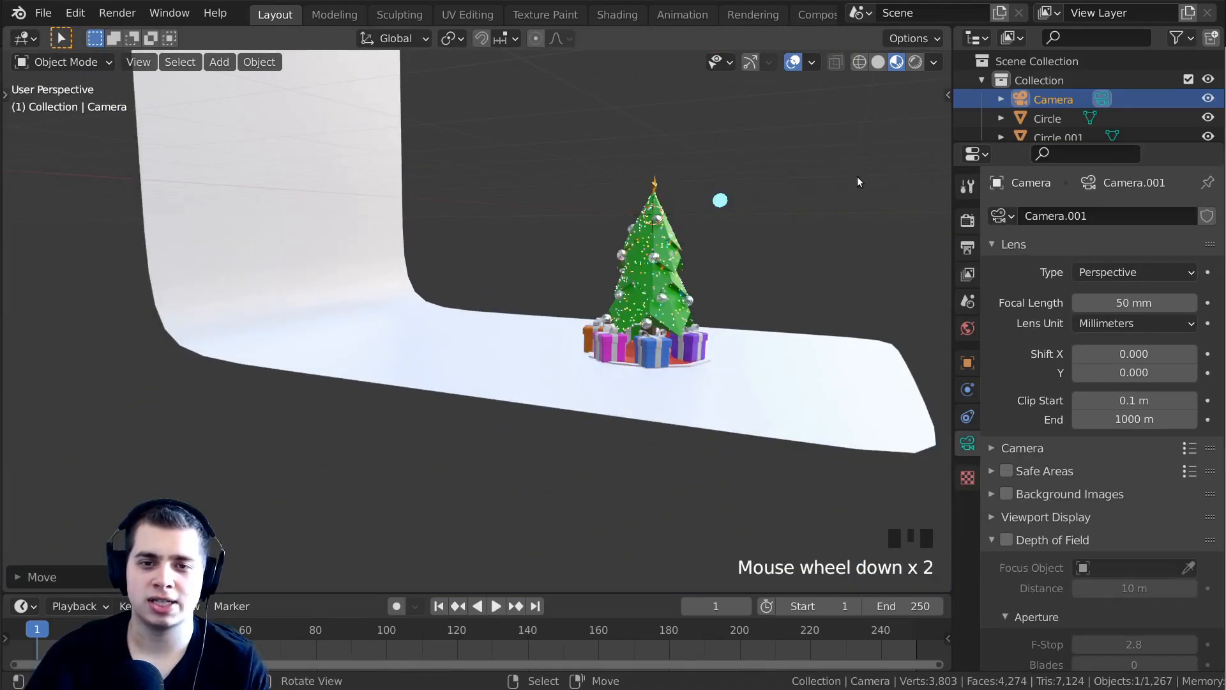
{"action": "scroll", "coordinate": [858, 182], "scroll_direction": "down", "scroll_amount": 2}
{"action": "right_click", "coordinate": [806, 245]}
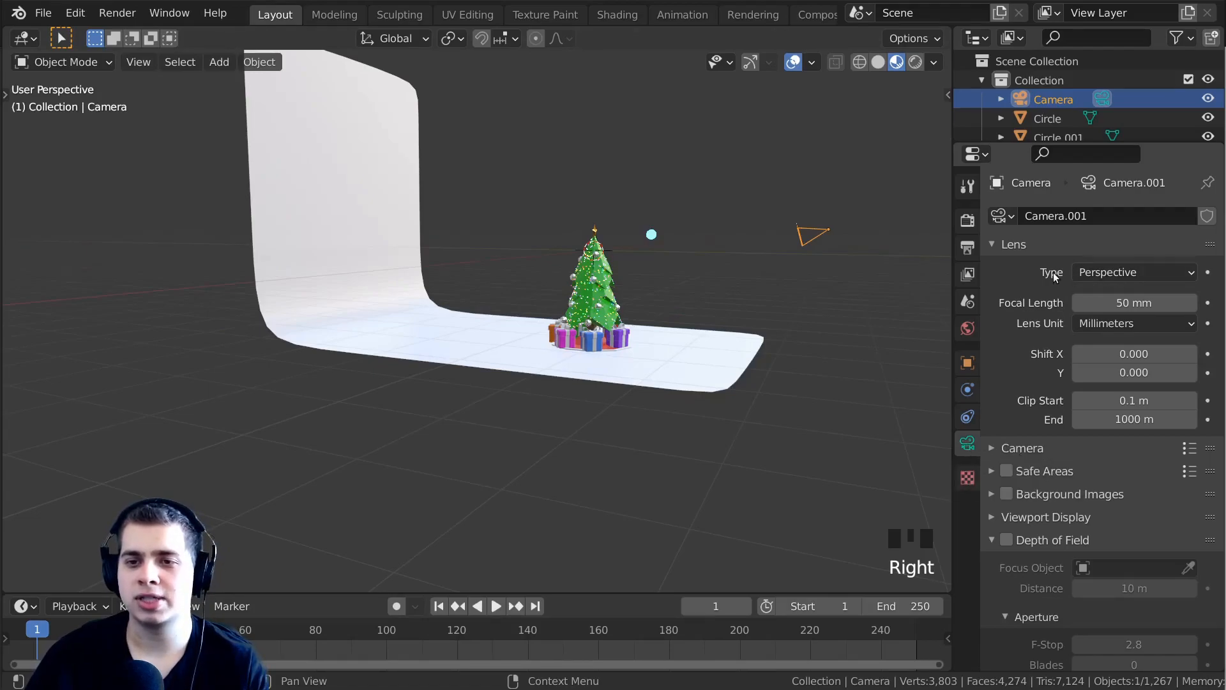
{"action": "left_click", "coordinate": [1085, 275]}
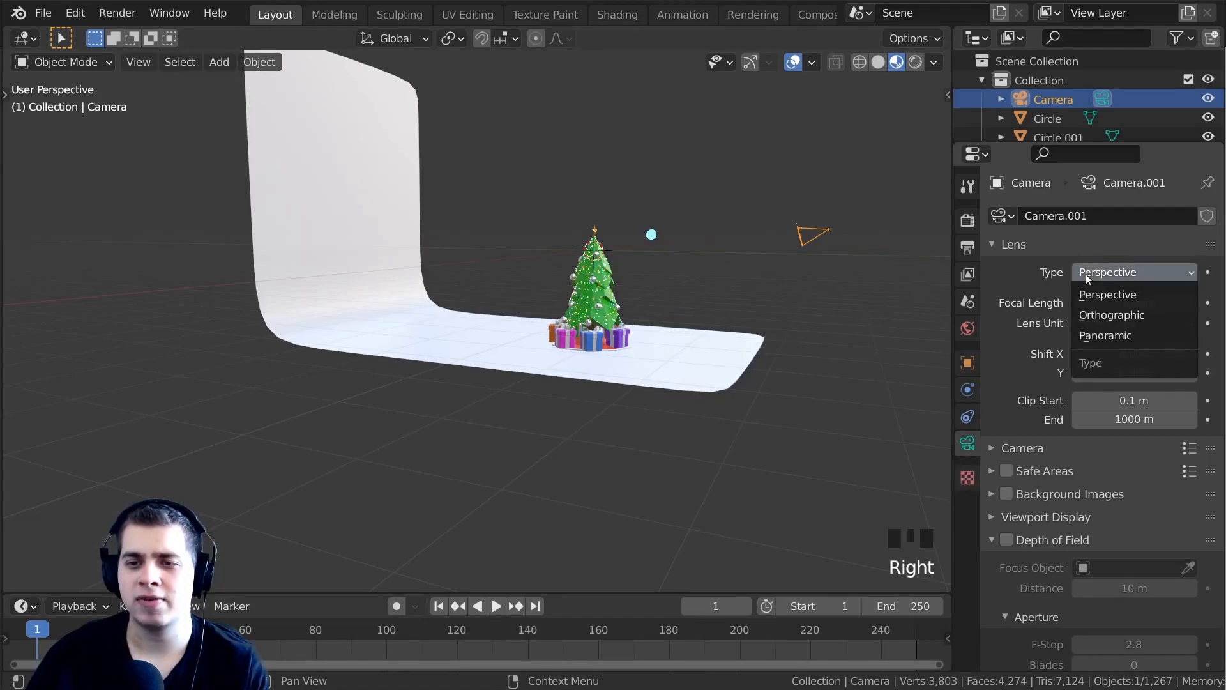
{"action": "left_click", "coordinate": [1085, 274]}
{"action": "left_click", "coordinate": [1085, 275]}
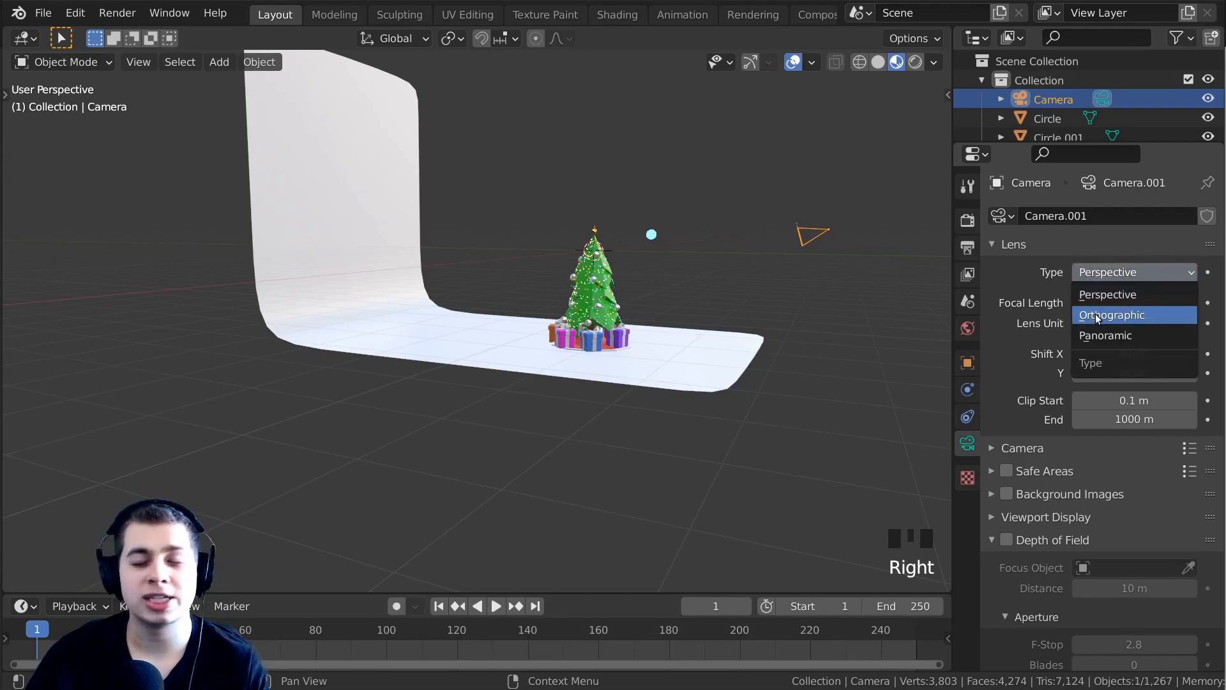
{"action": "left_click", "coordinate": [1094, 312]}
{"action": "key", "text": "KP_0"}
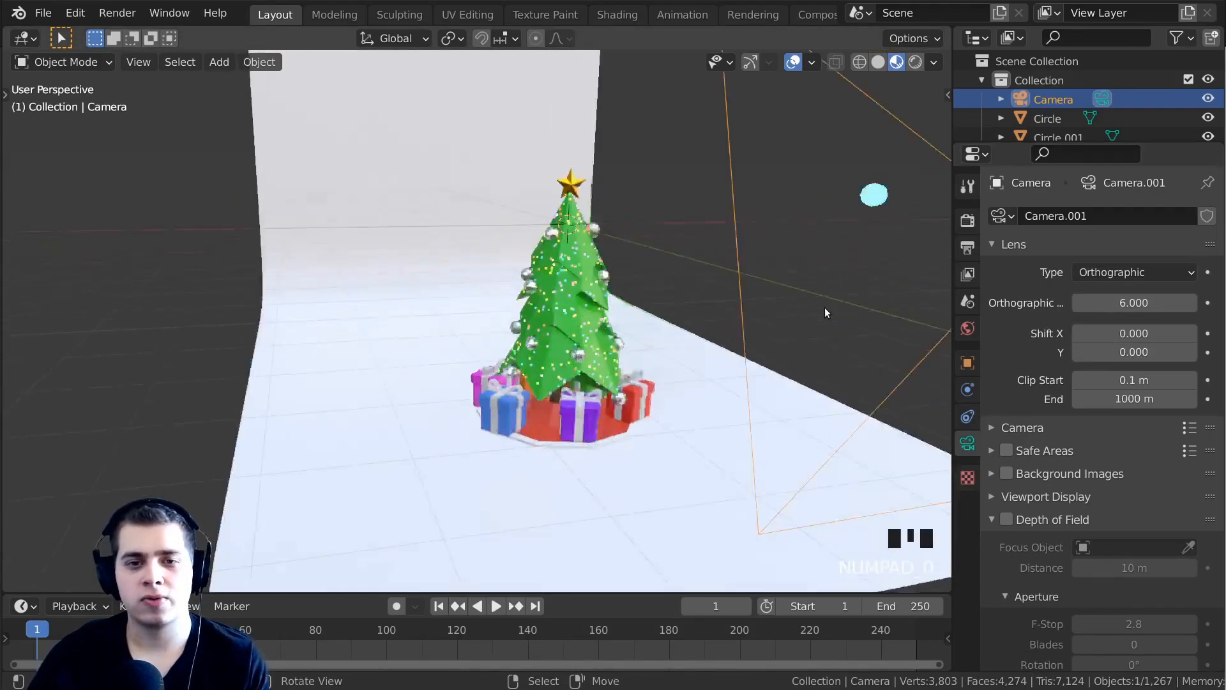
Rotate the camera slightly about the global Z axis and shift it so it faces the tree straight on.
{"action": "scroll", "coordinate": [823, 306], "scroll_direction": "up", "scroll_amount": 4}
{"action": "scroll", "coordinate": [770, 305], "scroll_direction": "down", "scroll_amount": 3}
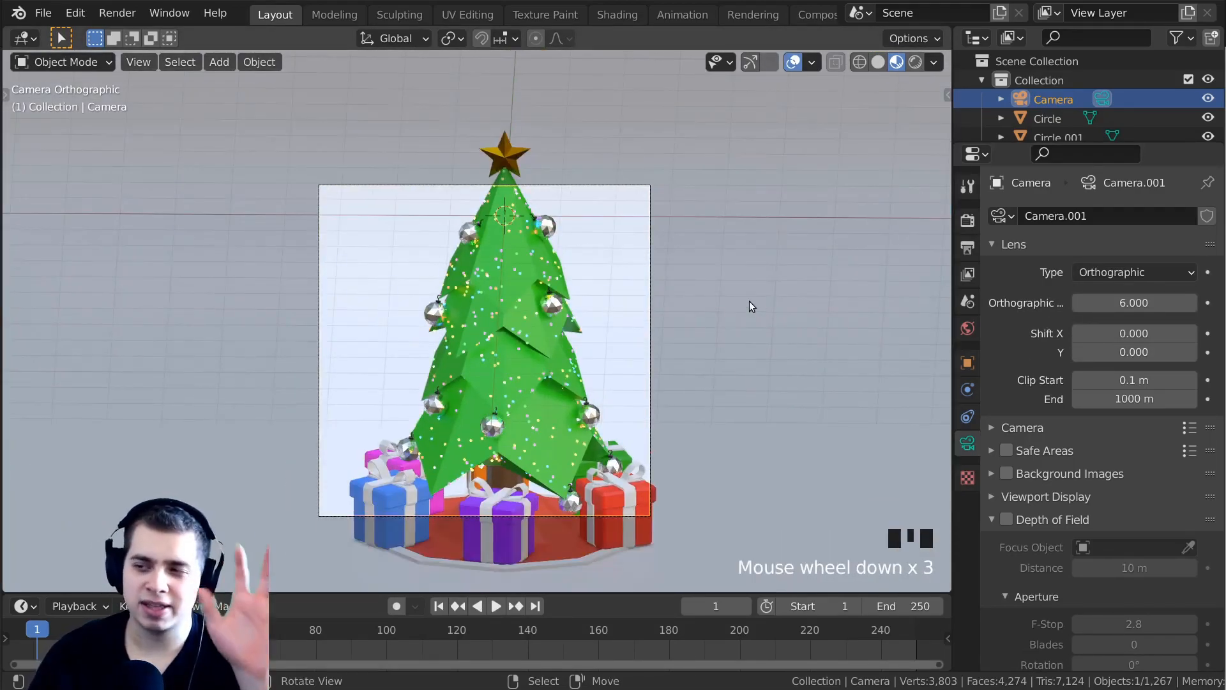
{"action": "scroll", "coordinate": [750, 302], "scroll_direction": "up", "scroll_amount": 1}
{"action": "middle_click_drag", "start_coordinate": [684, 373], "coordinate": [766, 294], "text": "shift"}
{"action": "key", "text": "r"}
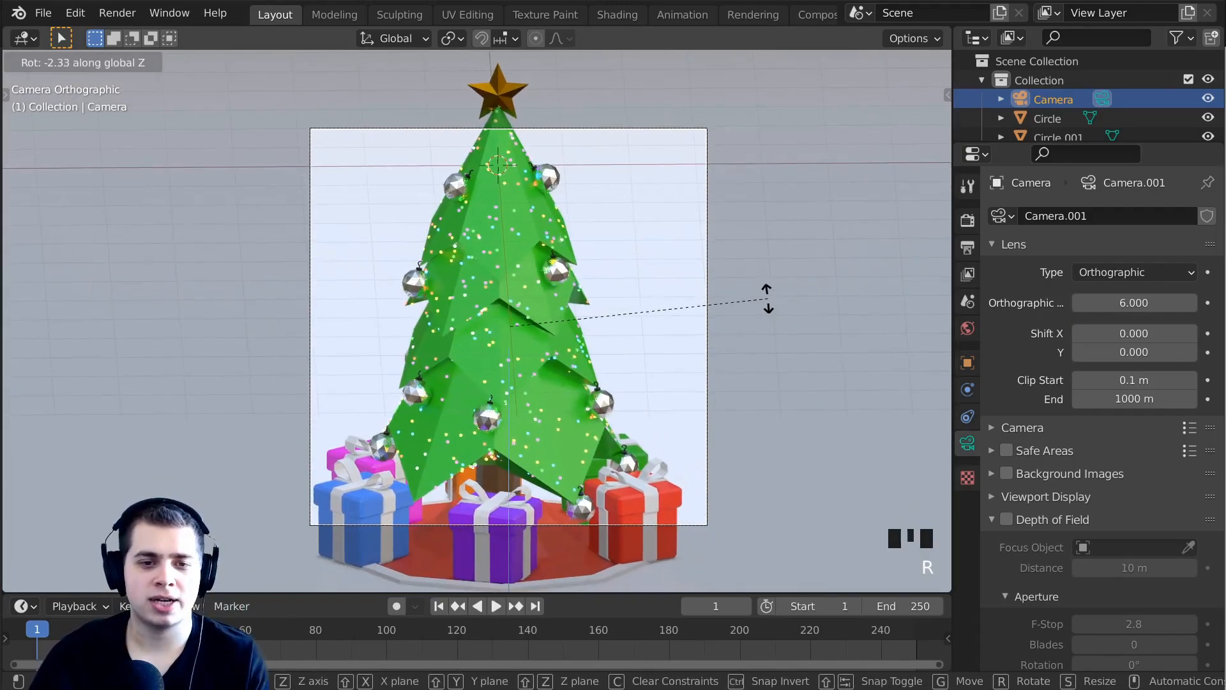
{"action": "left_click", "coordinate": [766, 295]}
{"action": "scroll", "coordinate": [731, 271], "scroll_direction": "down", "scroll_amount": 3}
{"action": "key", "text": "g"}
{"action": "left_click", "coordinate": [653, 263]}
{"action": "scroll", "coordinate": [639, 192], "scroll_direction": "up", "scroll_amount": 2}
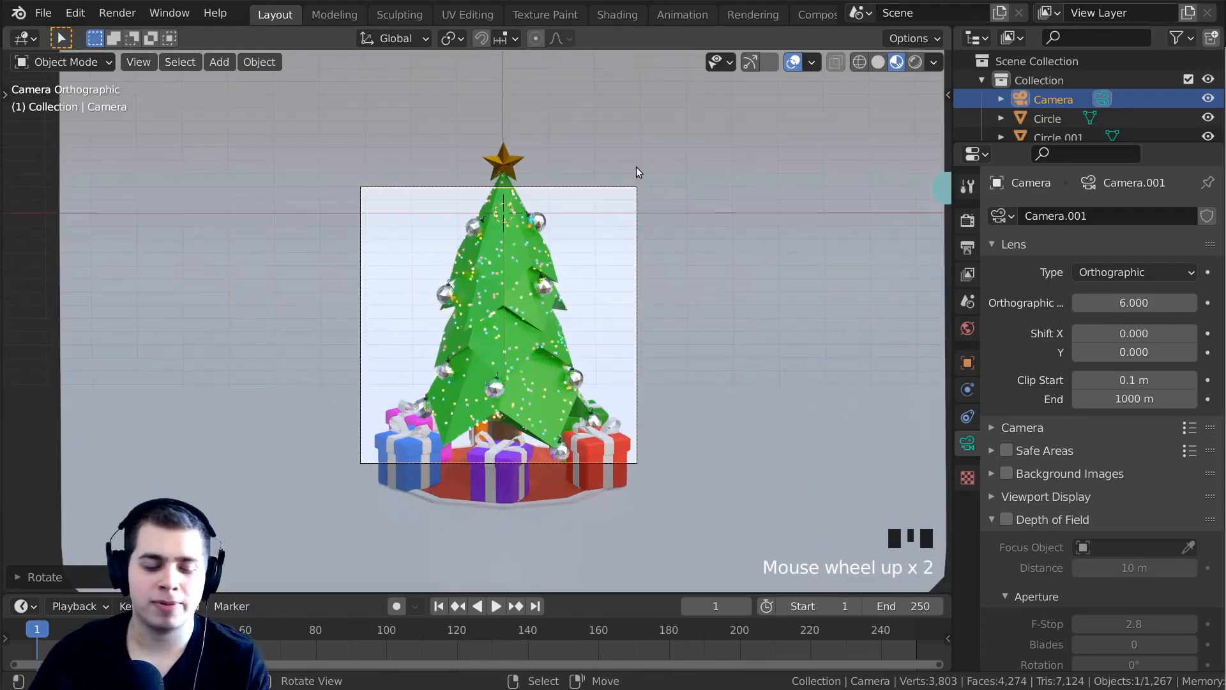
Move the camera back from the tree along its local Z axis and check its position from the side.
{"action": "key", "text": "g"}
{"action": "key", "text": "z"}
{"action": "key", "text": "z"}
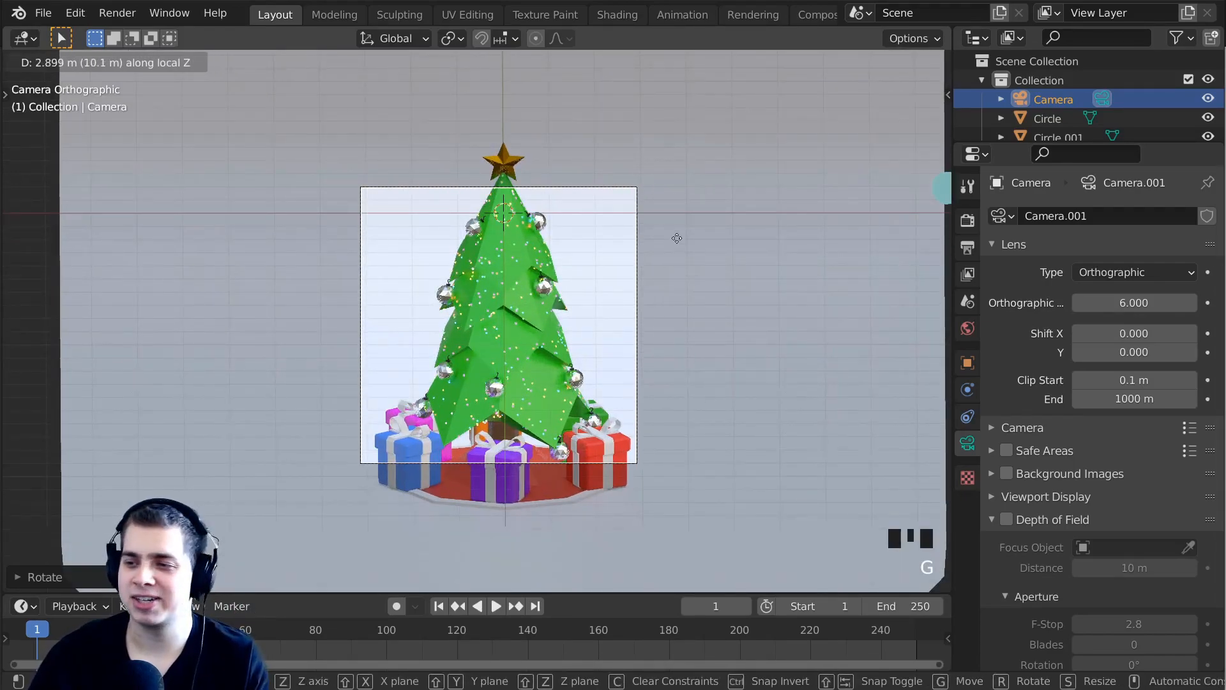
{"action": "left_click", "coordinate": [675, 240]}
{"action": "scroll", "coordinate": [630, 323], "scroll_direction": "down", "scroll_amount": 6}
{"action": "scroll", "coordinate": [688, 313], "scroll_direction": "down", "scroll_amount": 5}
{"action": "middle_click_drag", "start_coordinate": [628, 327], "coordinate": [738, 313]}
{"action": "scroll", "coordinate": [740, 300], "scroll_direction": "down", "scroll_amount": 1}
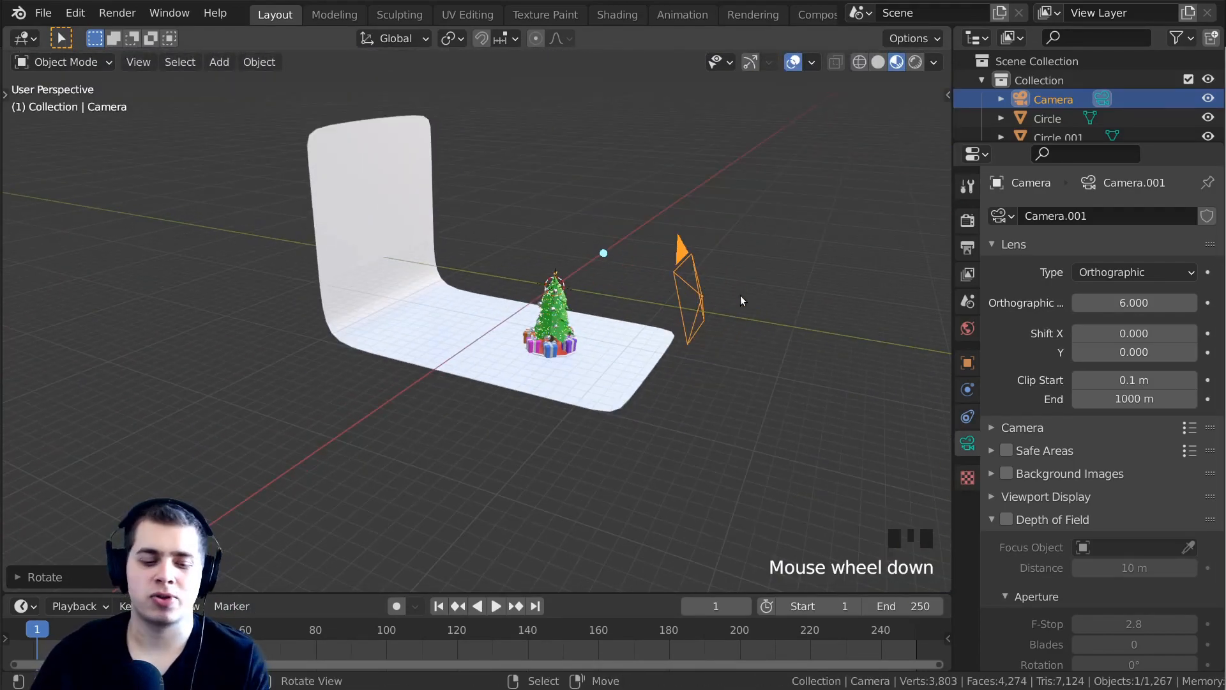
Pull the camera farther back along its local Z axis and return to the camera view.
{"action": "key", "text": "g"}
{"action": "key", "text": "z"}
{"action": "key", "text": "z"}
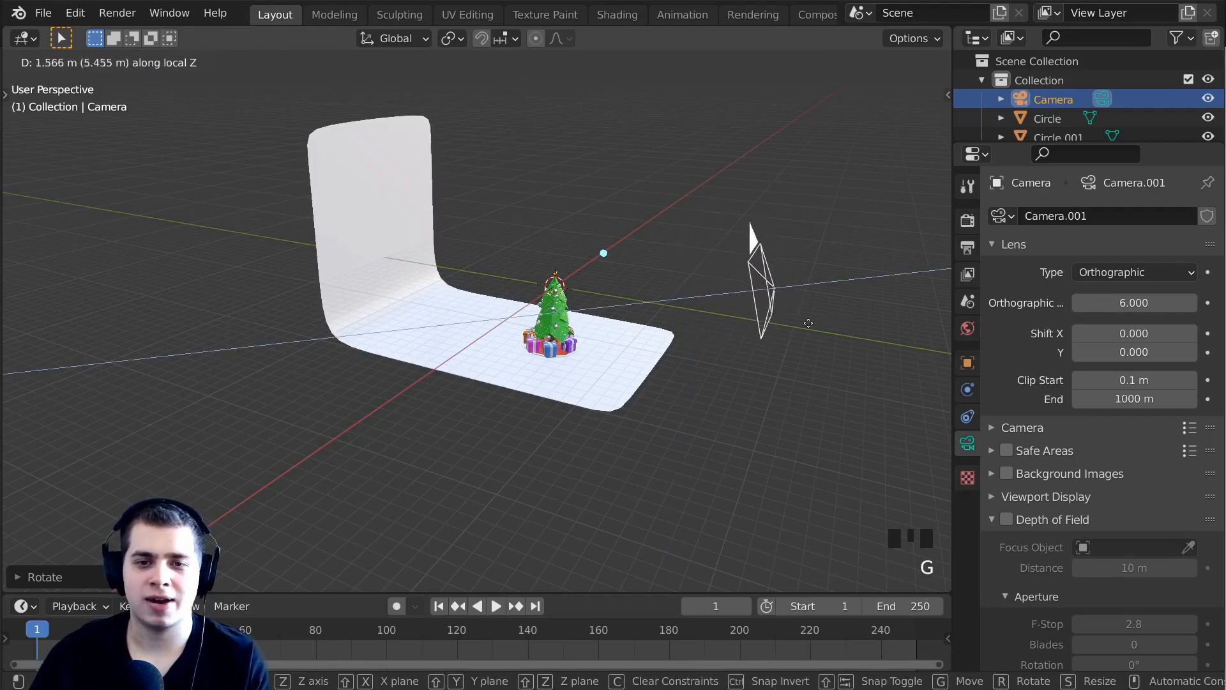
{"action": "key", "text": "g"}
{"action": "left_click", "coordinate": [717, 373]}
{"action": "key", "text": "KP_0"}
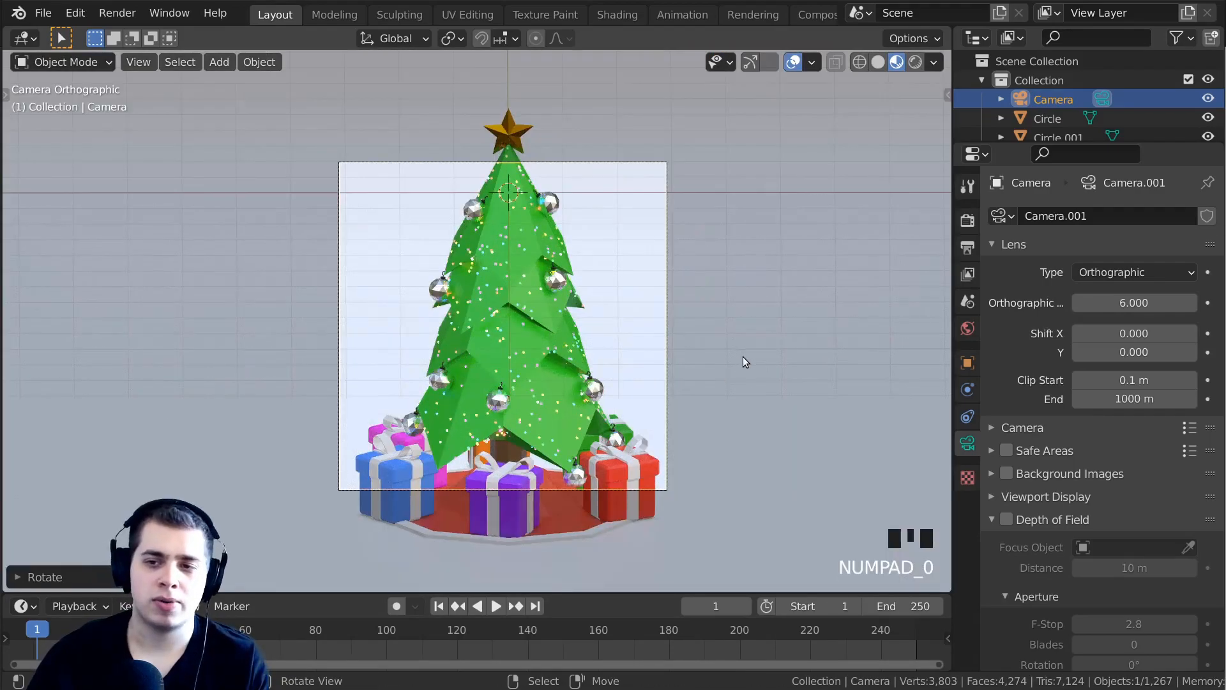
Widen the properties area slightly and set the camera's orthographic scale to 8.5.
{"action": "scroll", "coordinate": [742, 359], "scroll_direction": "up", "scroll_amount": 5}
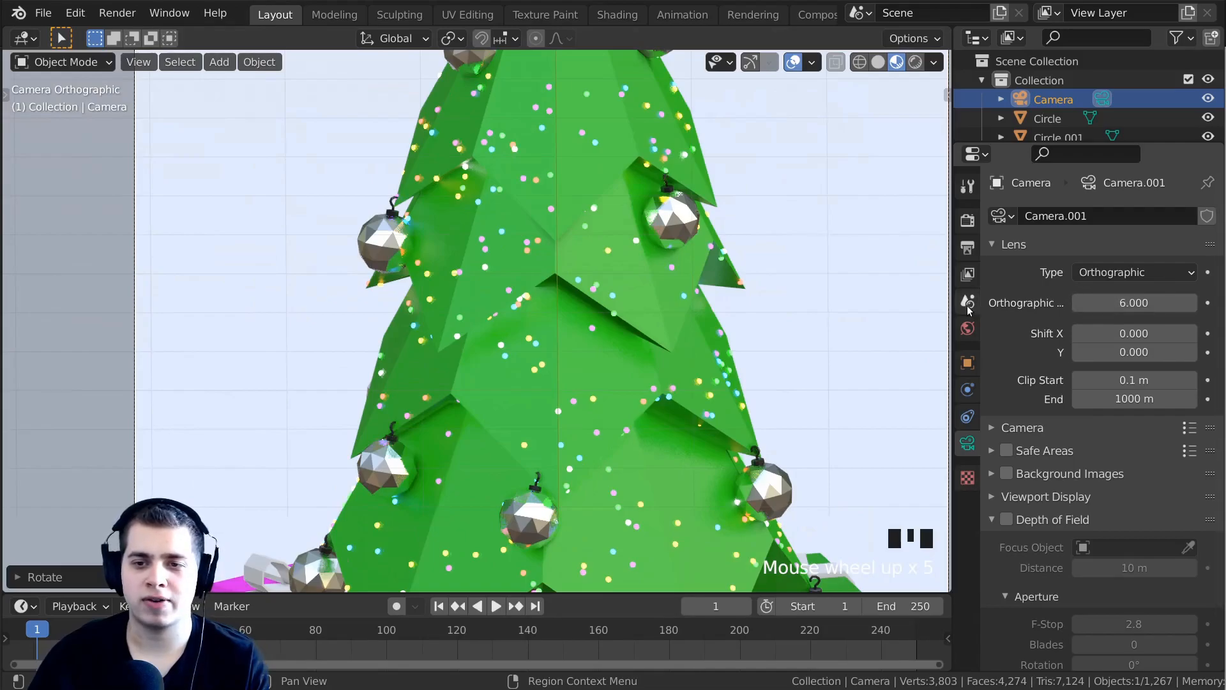
{"action": "mouse_move", "coordinate": [956, 306]}
{"action": "left_mouse_down"}
{"action": "mouse_move", "coordinate": [799, 293]}
{"action": "mouse_move", "coordinate": [942, 295]}
{"action": "left_mouse_up"}
{"action": "scroll", "coordinate": [753, 320], "scroll_direction": "down", "scroll_amount": 5}
{"action": "left_click_drag", "start_coordinate": [1131, 303], "coordinate": [1194, 303], "text": "shift"}
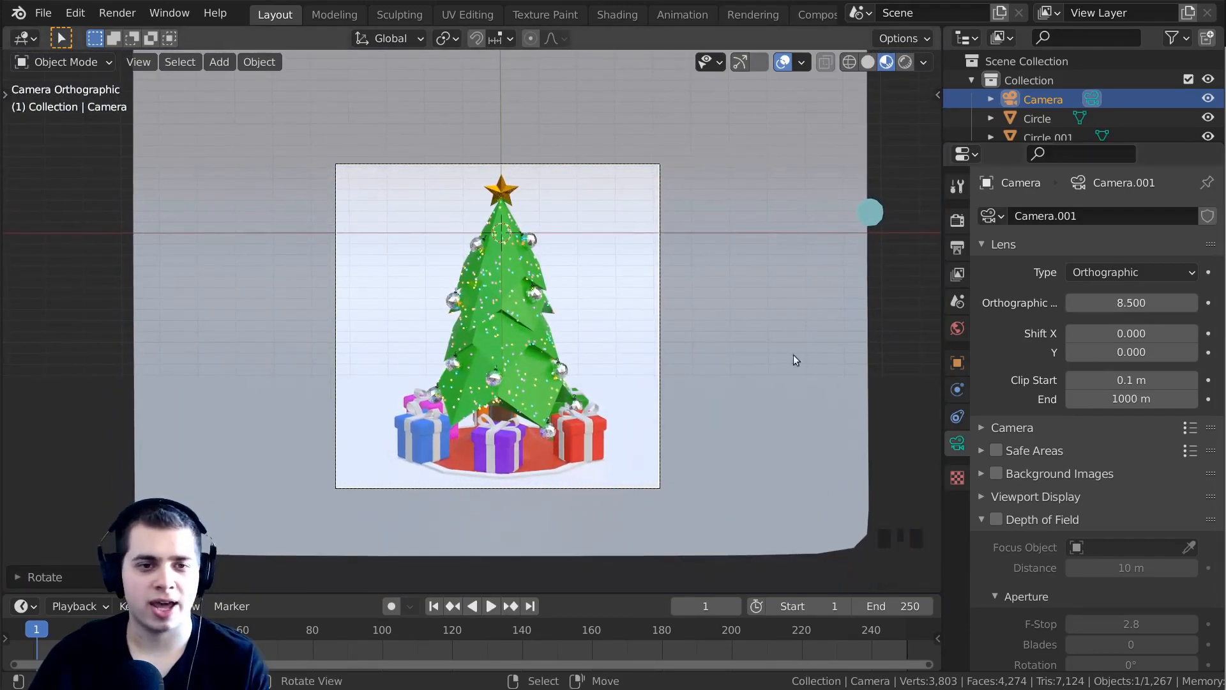
Select the camera again and move it in its view plane to centre the tree and gifts in the frame.
{"action": "right_click", "coordinate": [660, 281]}
{"action": "scroll", "coordinate": [687, 265], "scroll_direction": "up", "scroll_amount": 2}
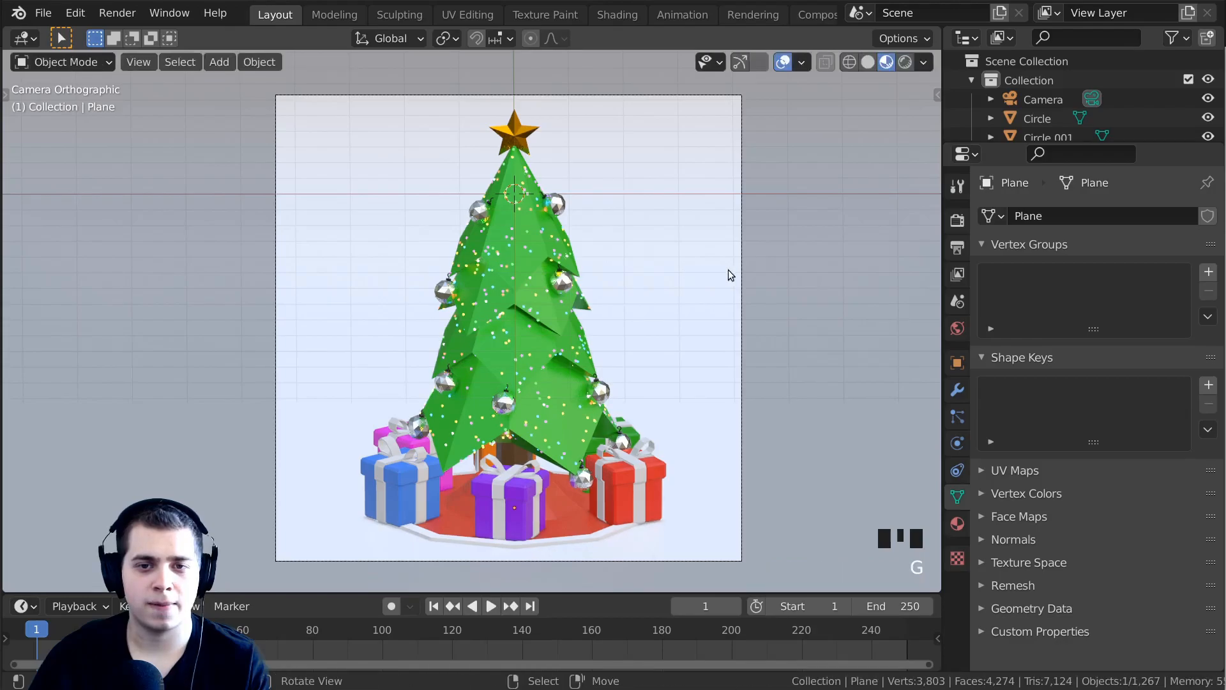
{"action": "key", "text": "KP_0"}
{"action": "scroll", "coordinate": [728, 256], "scroll_direction": "down", "scroll_amount": 5}
{"action": "right_click", "coordinate": [706, 205]}
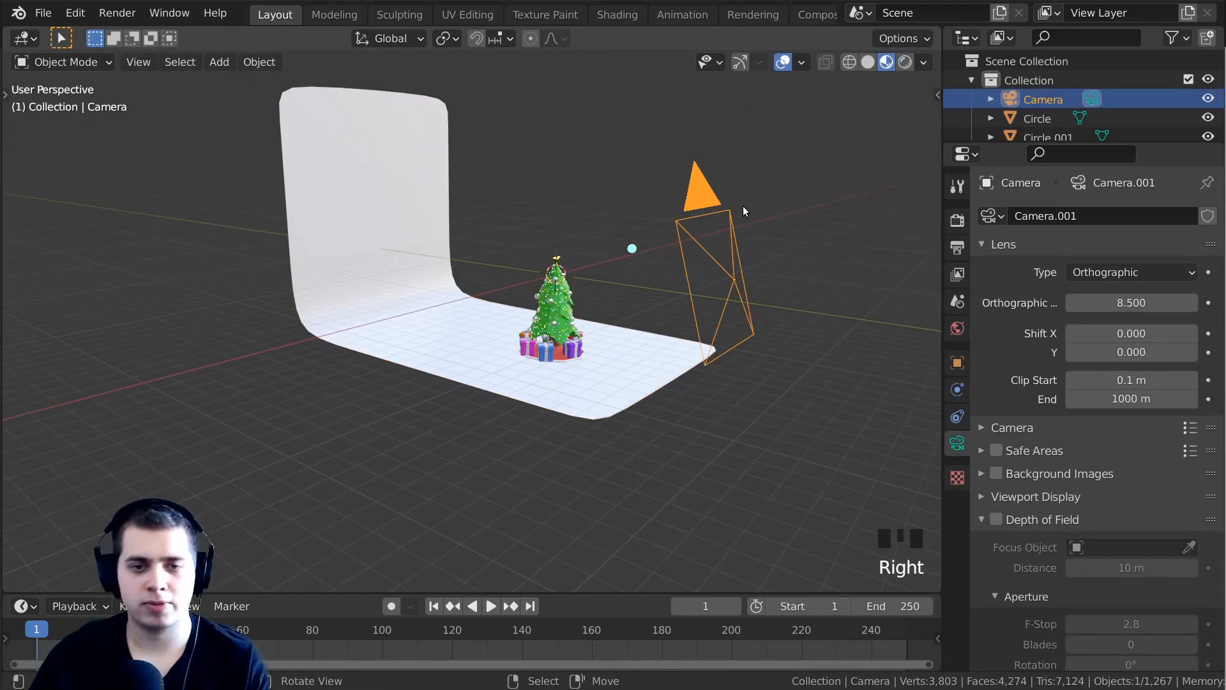
{"action": "key", "text": "KP_0"}
{"action": "scroll", "coordinate": [726, 293], "scroll_direction": "up", "scroll_amount": 4}
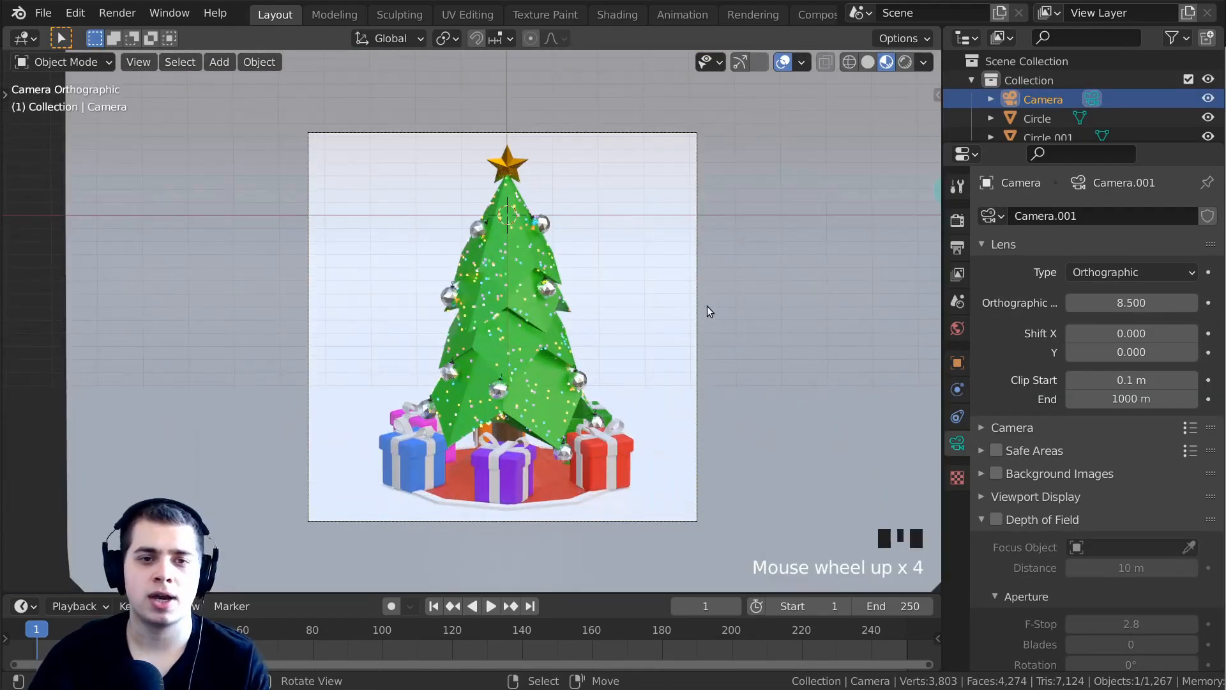
{"action": "key", "text": "g"}
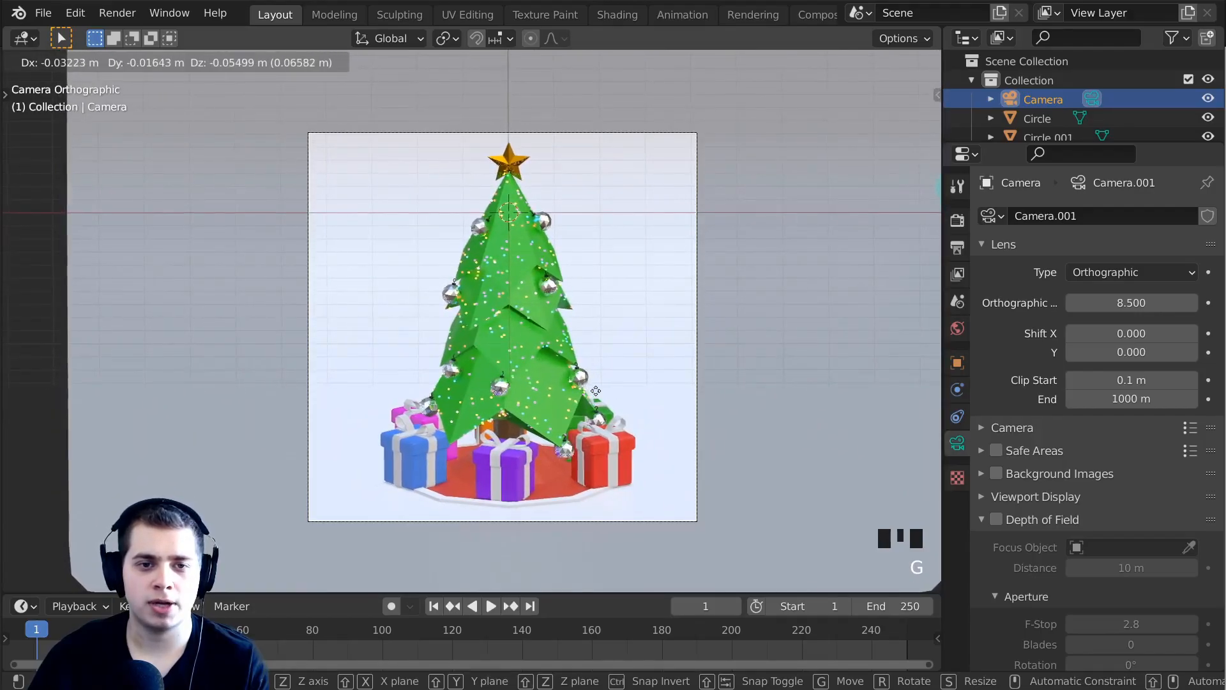
{"action": "left_click", "coordinate": [626, 400]}
{"action": "key", "text": "g"}
{"action": "left_click", "coordinate": [618, 369]}
Switch the viewport to rendered shading and nudge the camera to refine the framing.
{"action": "key", "text": "z"}
{"action": "left_click", "coordinate": [713, 118]}
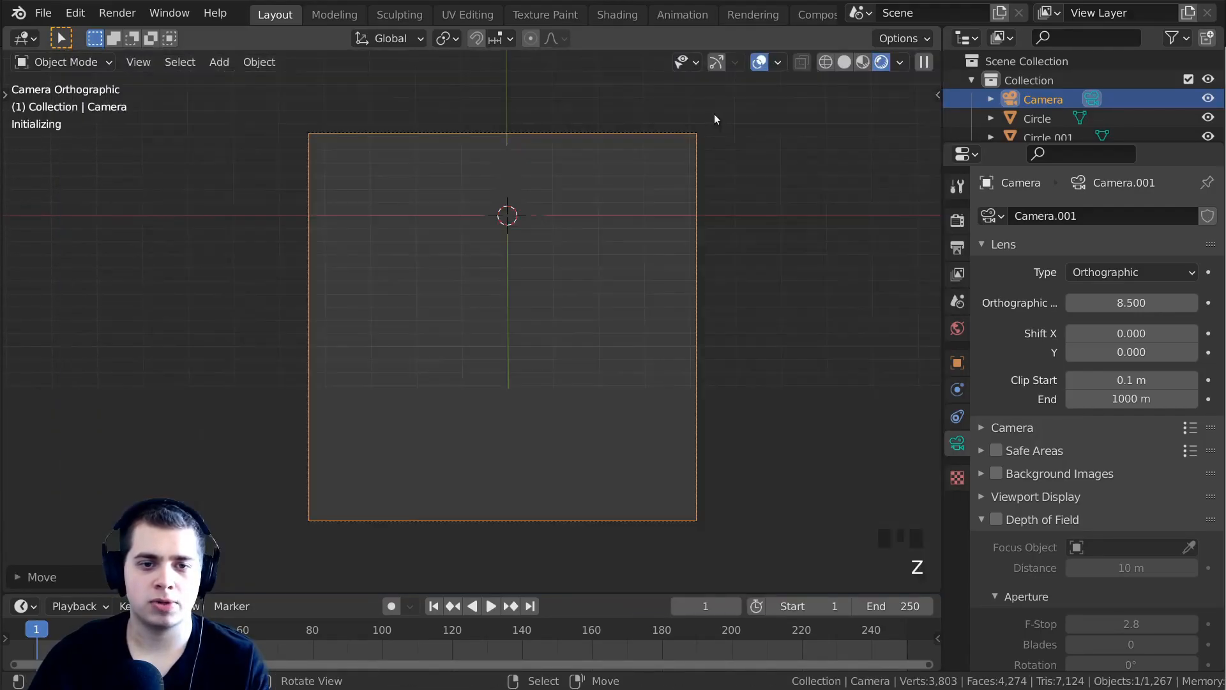
{"action": "key", "text": "g"}
{"action": "left_click", "coordinate": [691, 189]}
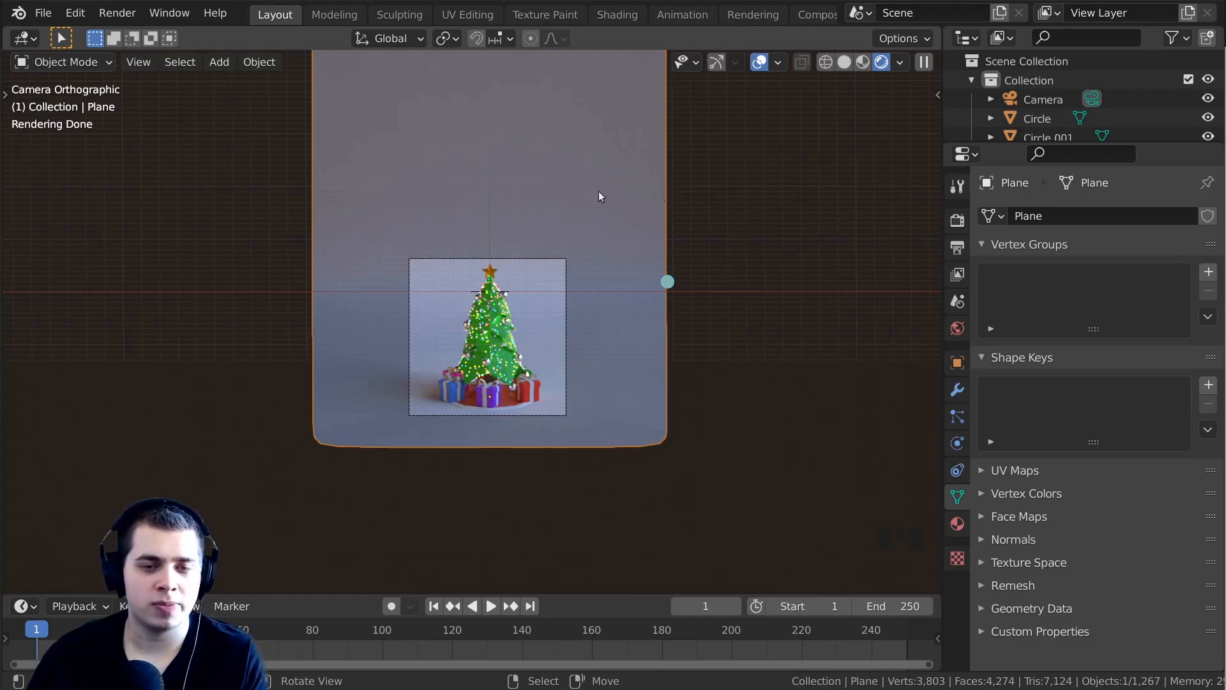
Draw a render region around the camera frame so only the framed area renders, and inspect the result.
{"action": "key", "text": "ctrl+b"}
{"action": "mouse_move", "coordinate": [675, 165]}
{"action": "left_mouse_down"}
{"action": "mouse_move", "coordinate": [597, 250]}
{"action": "mouse_move", "coordinate": [261, 470]}
{"action": "left_mouse_up"}
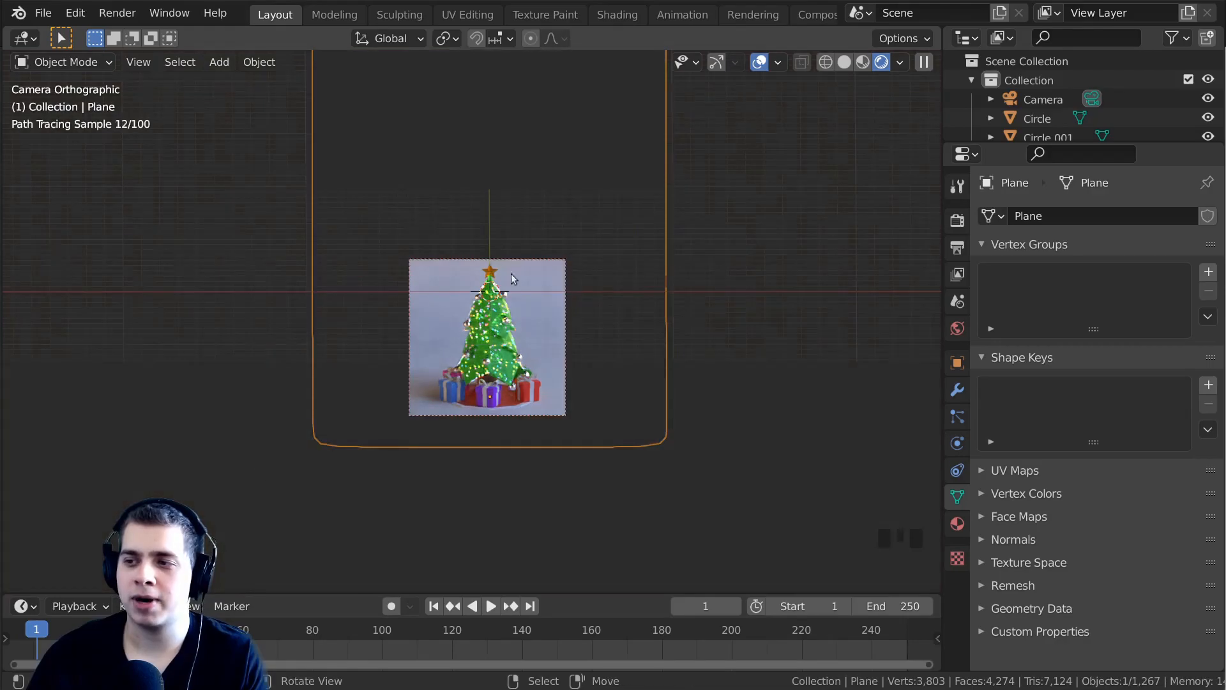
{"action": "scroll", "coordinate": [269, 197], "scroll_direction": "up", "scroll_amount": 4}
{"action": "scroll", "coordinate": [800, 486], "scroll_direction": "down", "scroll_amount": 2}
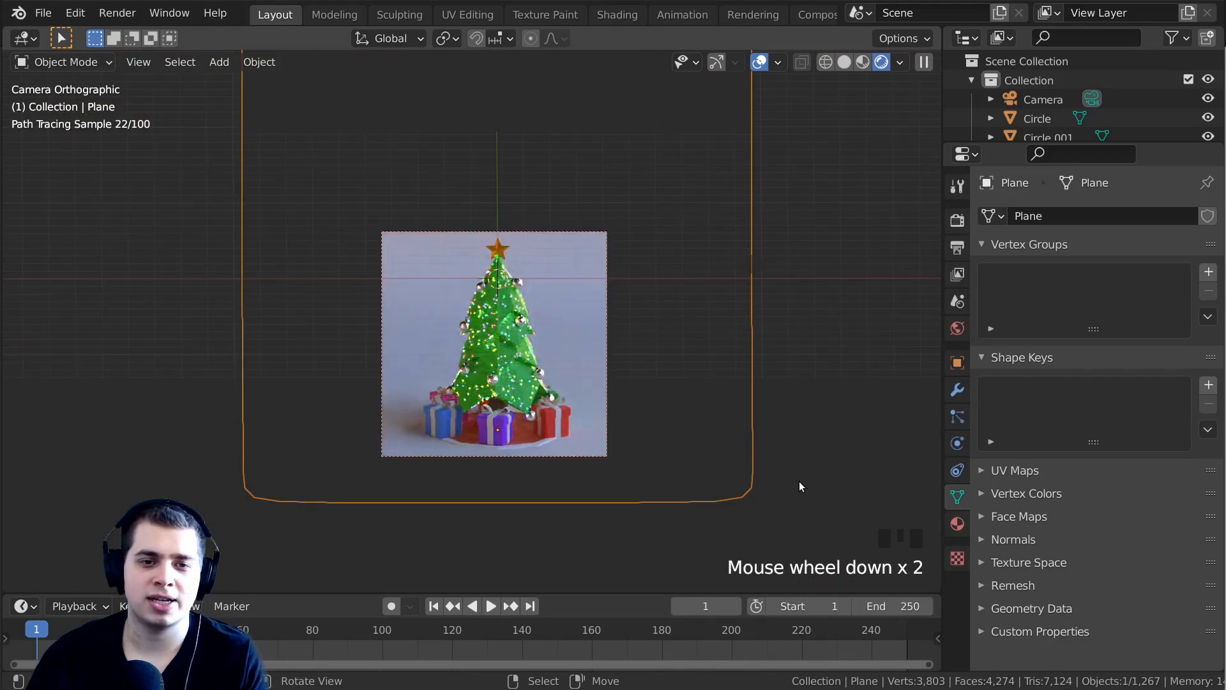
{"action": "scroll", "coordinate": [552, 356], "scroll_direction": "down", "scroll_amount": 2}
{"action": "middle_click_drag", "start_coordinate": [552, 356], "coordinate": [558, 337], "text": "shift"}
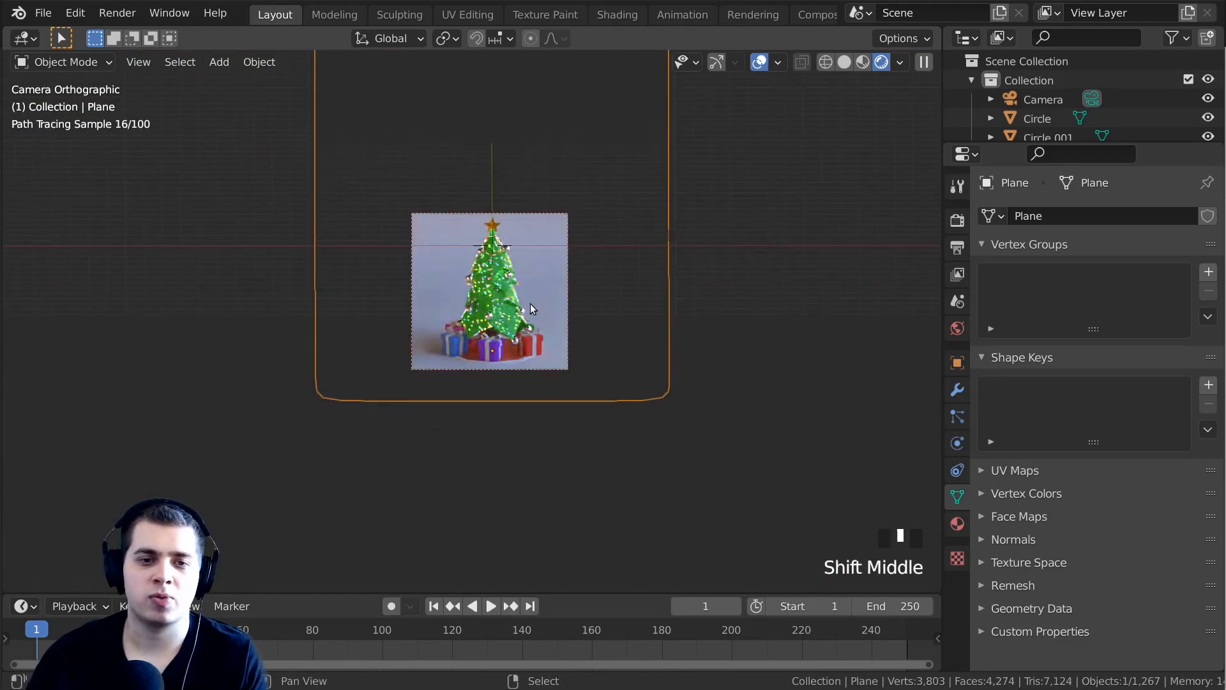
{"action": "scroll", "coordinate": [557, 337], "scroll_direction": "up", "scroll_amount": 2}
{"action": "scroll", "coordinate": [525, 270], "scroll_direction": "up", "scroll_amount": 3}
{"action": "middle_click_drag", "start_coordinate": [525, 270], "coordinate": [555, 261], "text": "shift"}
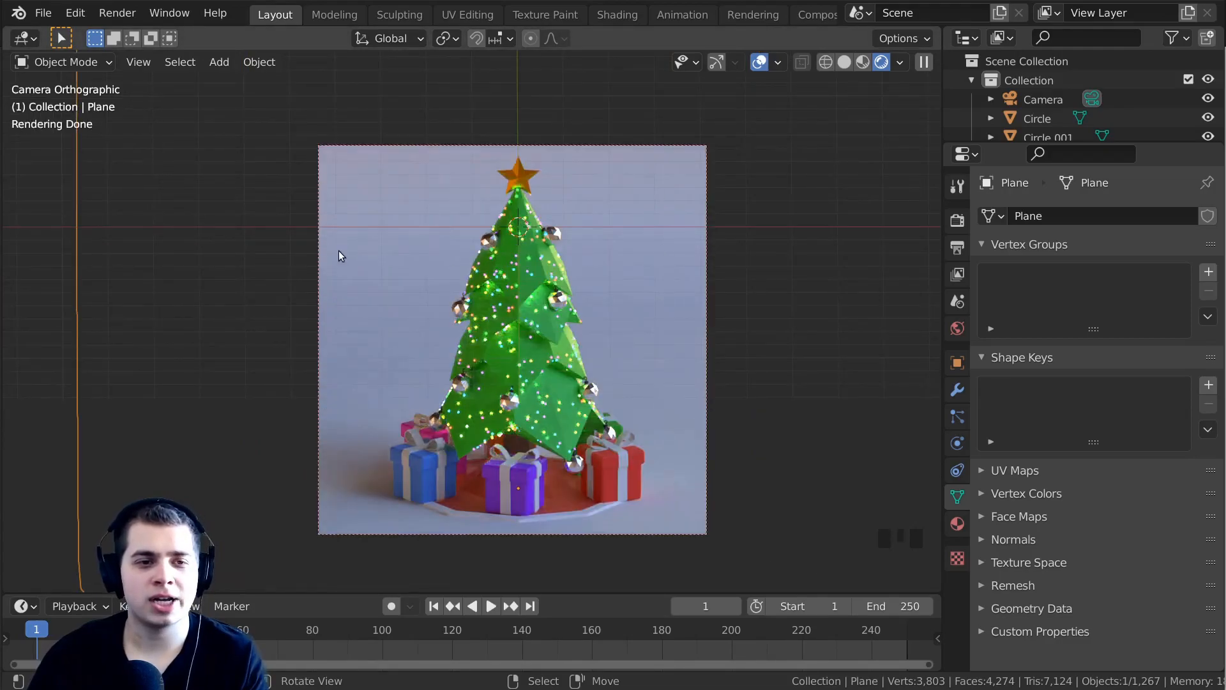
Widen the backdrop along the global X axis and switch the viewport to solid shading.
{"action": "scroll", "coordinate": [526, 279], "scroll_direction": "down", "scroll_amount": 6}
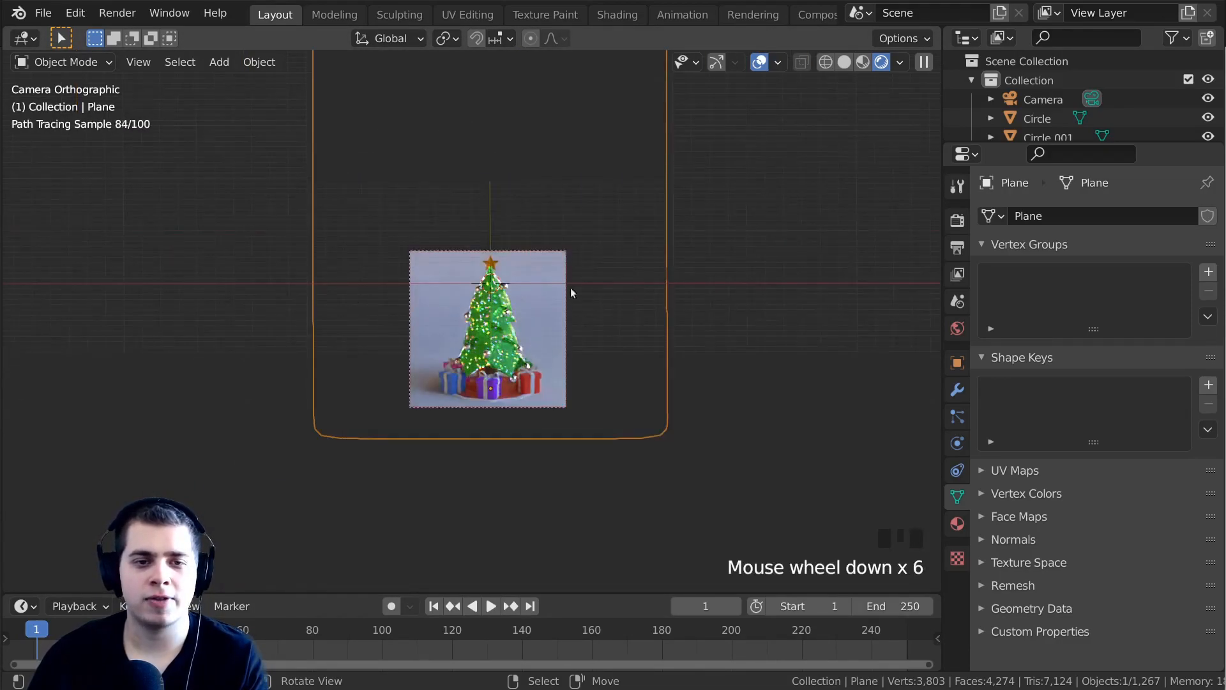
{"action": "key", "text": "s"}
{"action": "right_click", "coordinate": [751, 329]}
{"action": "key", "text": "s"}
{"action": "key", "text": "x"}
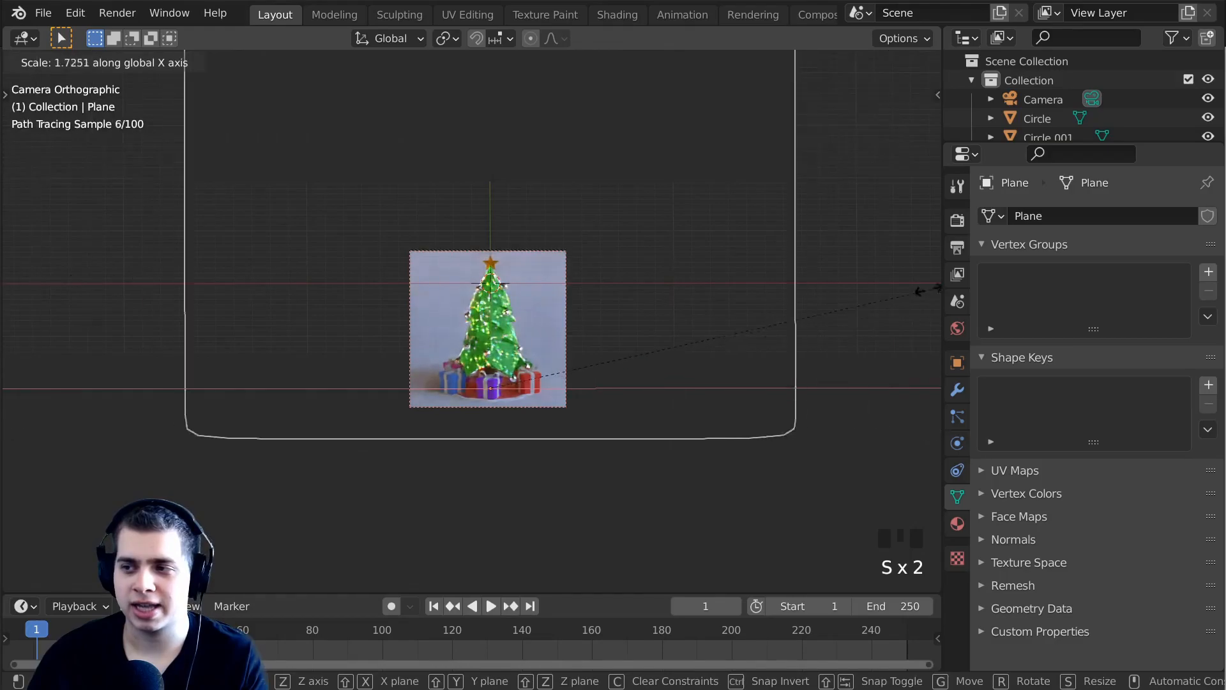
{"action": "right_click", "coordinate": [22, 300]}
{"action": "middle_click_drag", "start_coordinate": [300, 319], "coordinate": [309, 347]}
{"action": "key", "text": "z"}
{"action": "scroll", "coordinate": [662, 338], "scroll_direction": "down", "scroll_amount": 5}
{"action": "middle_click_drag", "start_coordinate": [663, 338], "coordinate": [687, 315]}
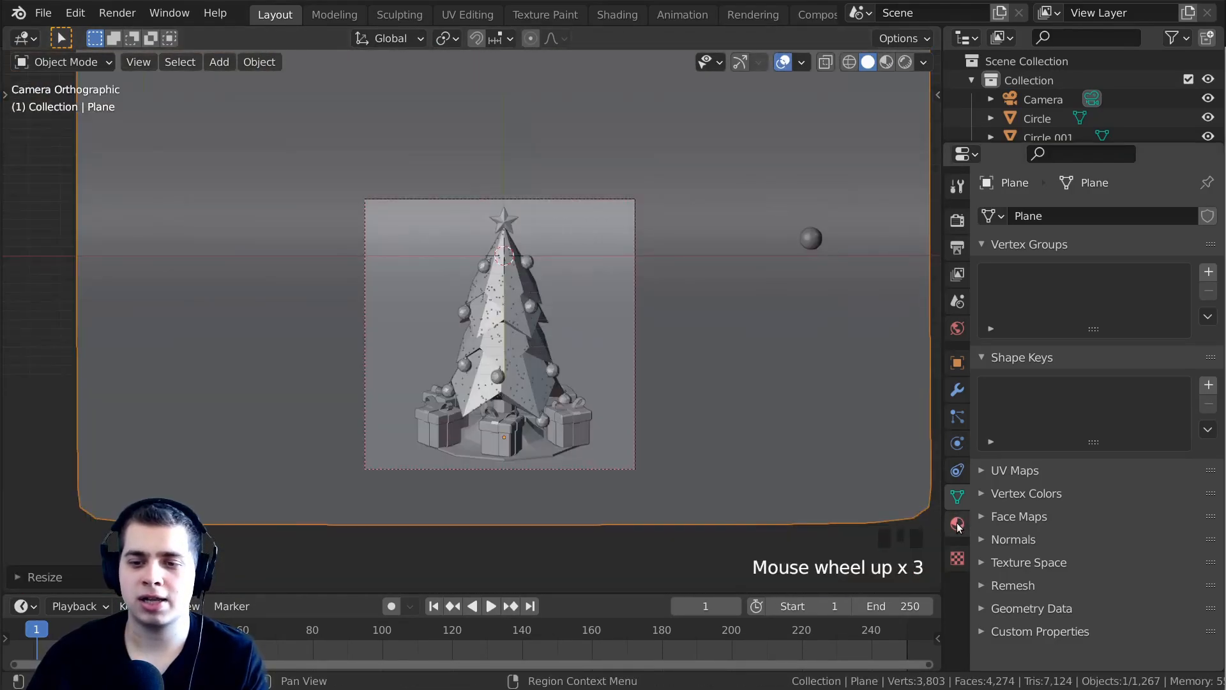
Add a new material named background to the backdrop with a blue base color of R 0.190, G 0.377, B 0.800.
{"action": "left_click", "coordinate": [957, 524]}
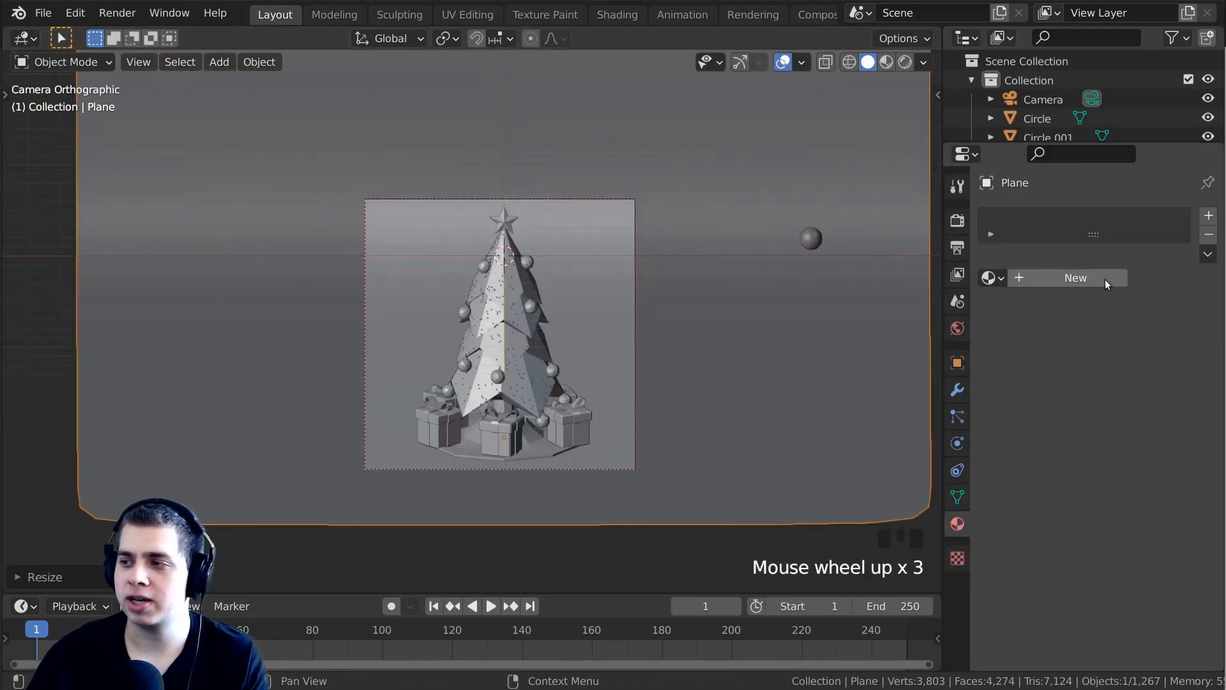
{"action": "left_click", "coordinate": [1058, 277]}
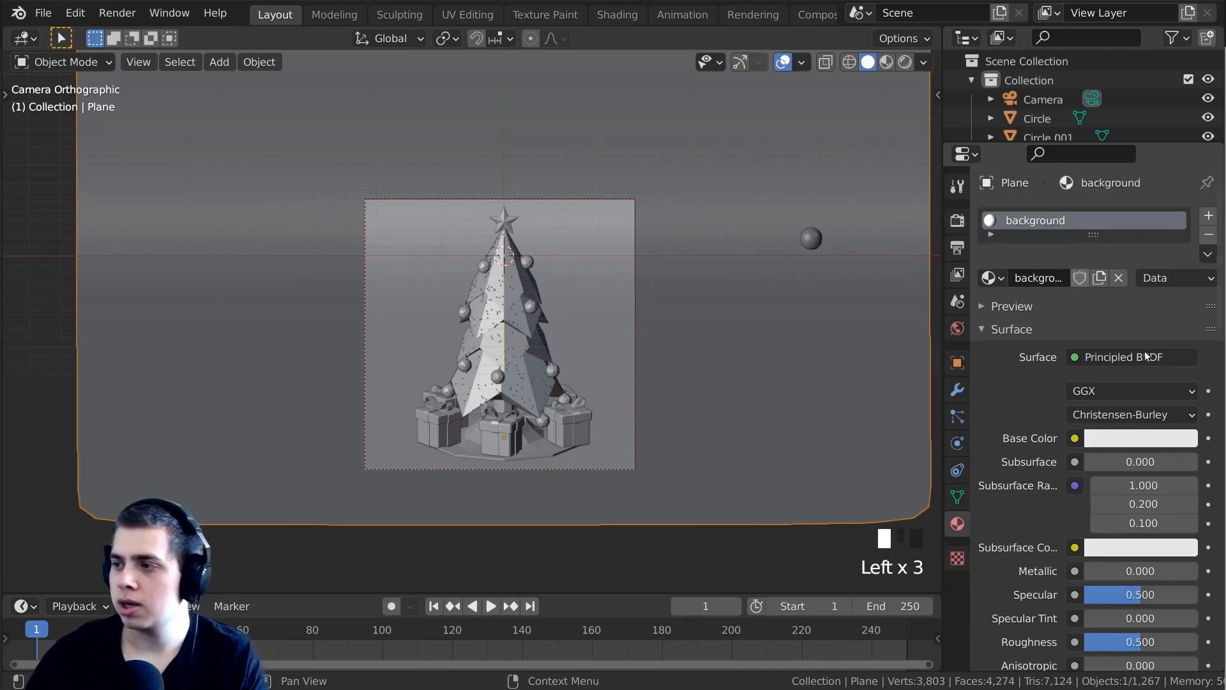
{"action": "left_click", "coordinate": [1140, 438]}
{"action": "left_click", "coordinate": [1118, 205]}
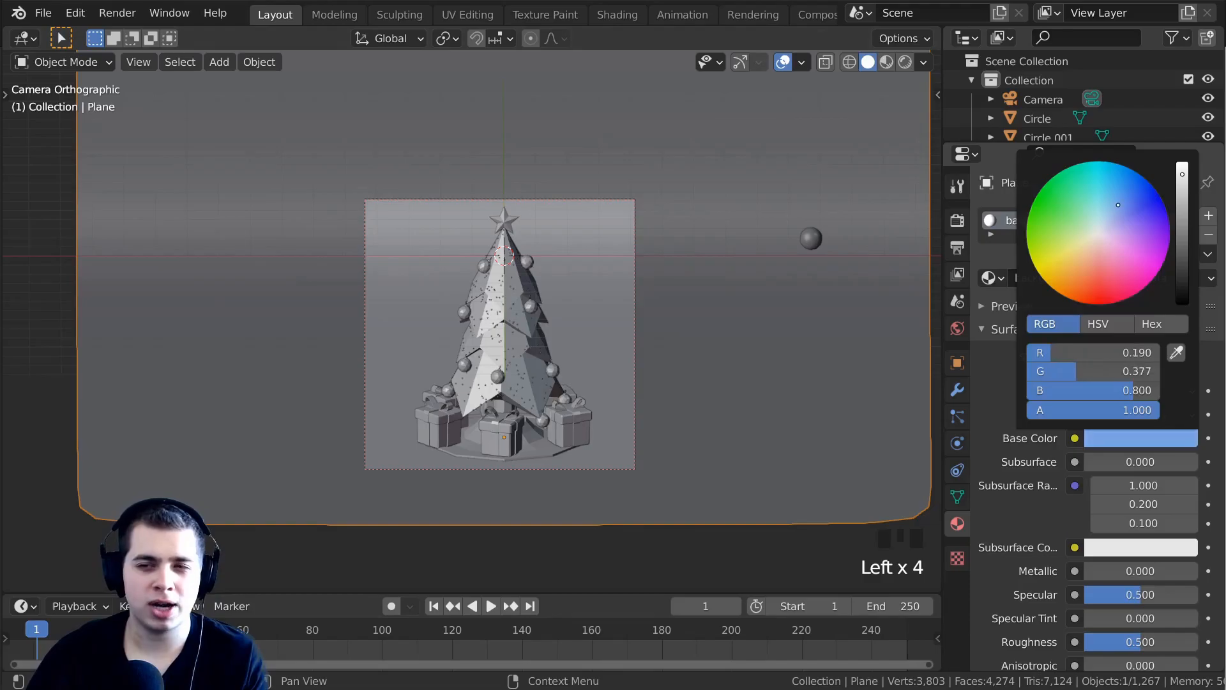
Preview the scene in rendered shading and lighten the backdrop's base color to R 0.392, G 0.573, B 0.800.
{"action": "key", "text": "z"}
{"action": "scroll", "coordinate": [750, 320], "scroll_direction": "up", "scroll_amount": 3}
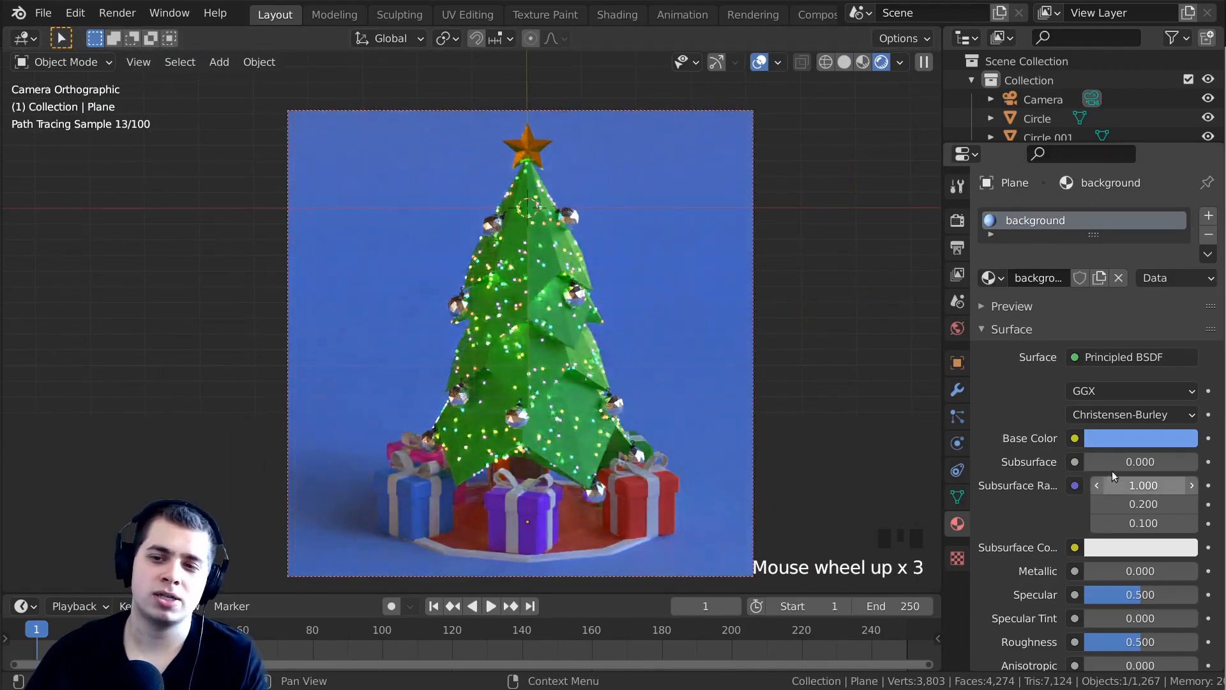
{"action": "left_click", "coordinate": [1123, 438]}
{"action": "left_click", "coordinate": [1108, 216]}
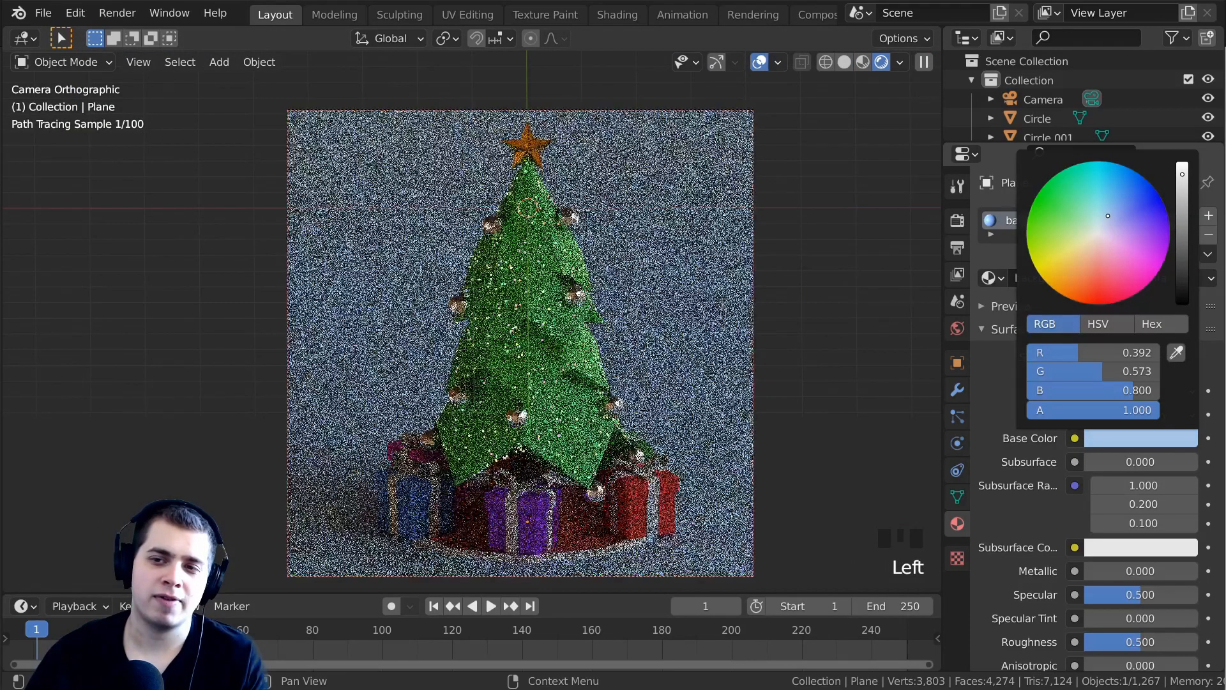
Try different hues for the backdrop's base color and finish with a brighter light blue, checking it in the camera frame.
{"action": "left_click", "coordinate": [1104, 220]}
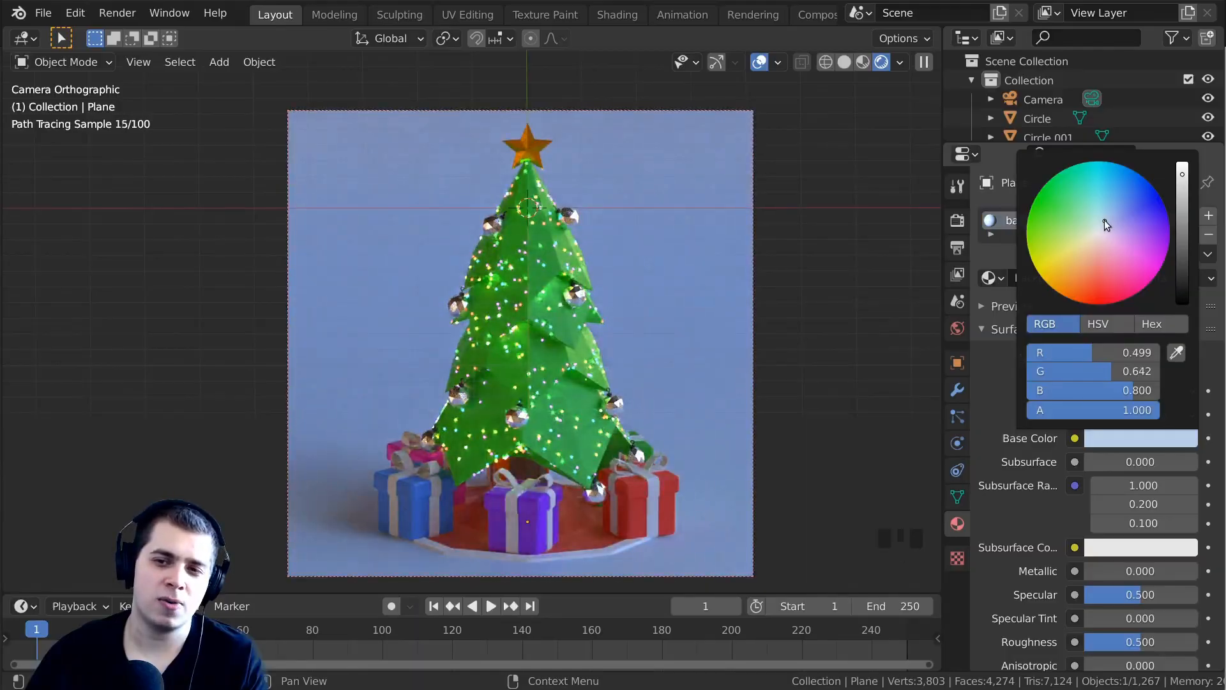
{"action": "left_click", "coordinate": [1090, 284]}
{"action": "left_click_drag", "start_coordinate": [1090, 284], "coordinate": [1085, 304]}
{"action": "left_click_drag", "start_coordinate": [1182, 188], "coordinate": [1175, 159]}
{"action": "mouse_move", "coordinate": [1113, 214]}
{"action": "left_mouse_down"}
{"action": "mouse_move", "coordinate": [1109, 203]}
{"action": "mouse_move", "coordinate": [1113, 212]}
{"action": "left_mouse_up"}
{"action": "scroll", "coordinate": [495, 377], "scroll_direction": "down", "scroll_amount": 2}
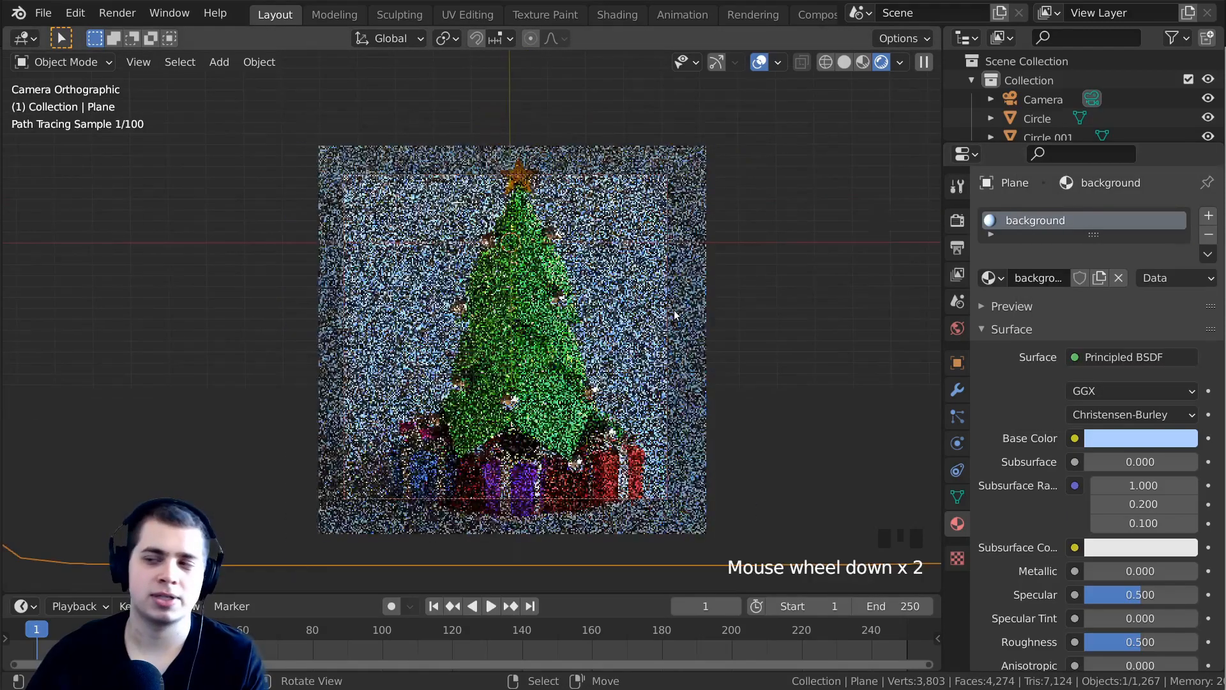
{"action": "middle_click_drag", "start_coordinate": [635, 291], "coordinate": [635, 276], "text": "shift"}
{"action": "scroll", "coordinate": [635, 276], "scroll_direction": "up", "scroll_amount": 1}
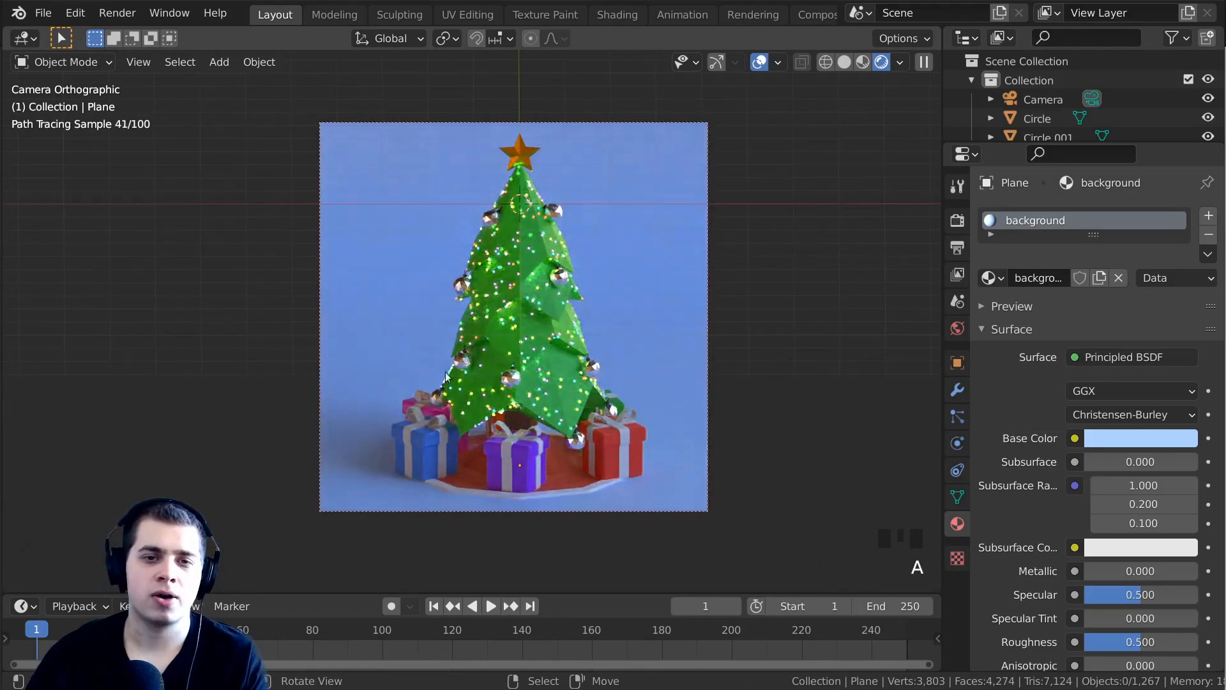
{"action": "middle_click_drag", "start_coordinate": [607, 365], "coordinate": [611, 374], "text": "shift"}
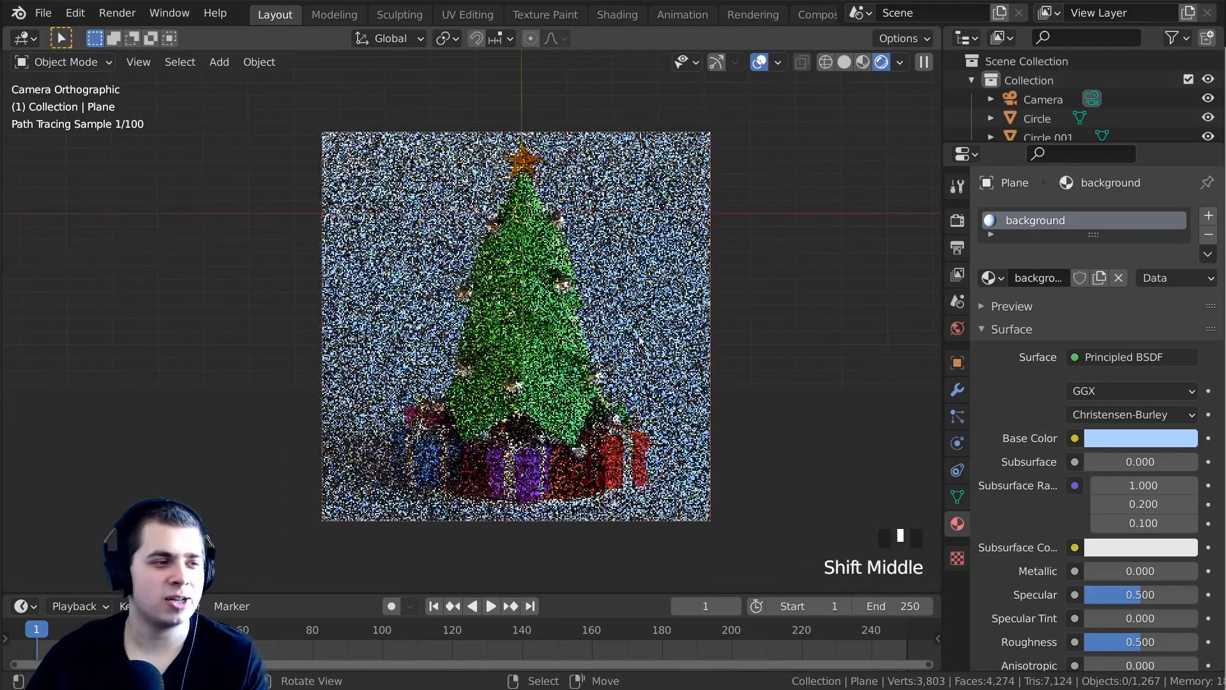
{"action": "scroll", "coordinate": [566, 227], "scroll_direction": "up", "scroll_amount": 2}
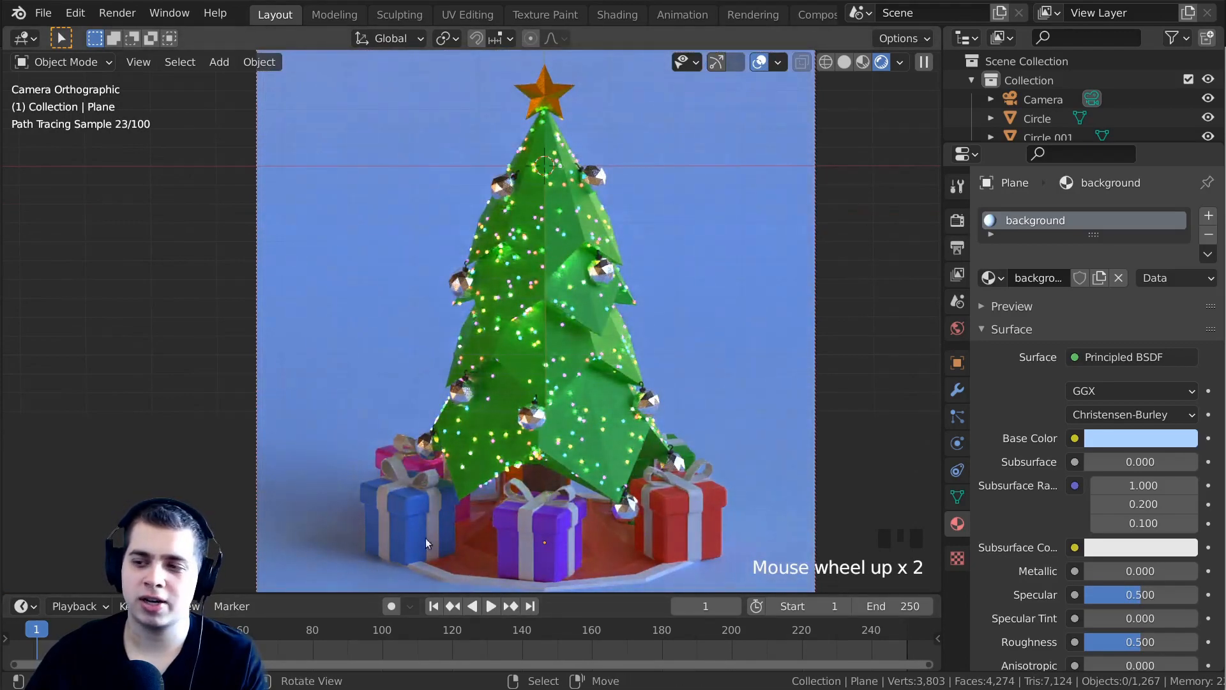
{"action": "scroll", "coordinate": [495, 535], "scroll_direction": "down", "scroll_amount": 3}
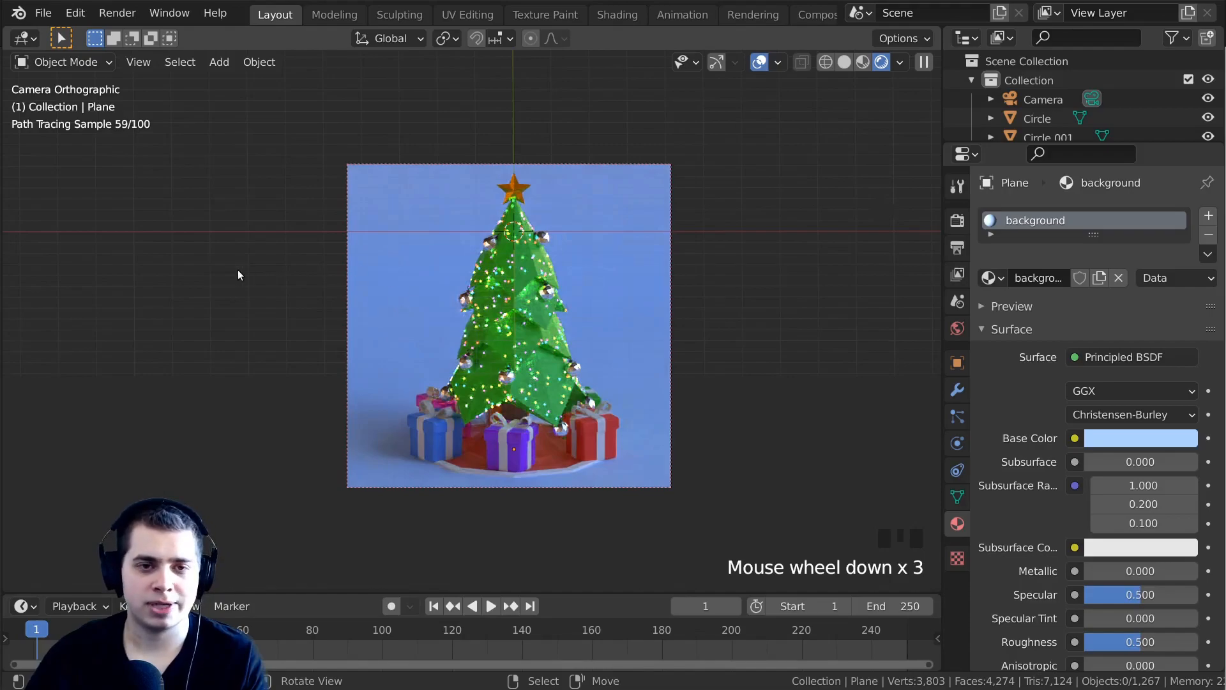
Switch the viewport to solid shading and add an area light to the scene.
{"action": "key", "text": "z"}
{"action": "left_click", "coordinate": [358, 268]}
{"action": "scroll", "coordinate": [696, 274], "scroll_direction": "down", "scroll_amount": 3}
{"action": "middle_click_drag", "start_coordinate": [707, 163], "coordinate": [538, 249]}
{"action": "scroll", "coordinate": [538, 249], "scroll_direction": "down", "scroll_amount": 1}
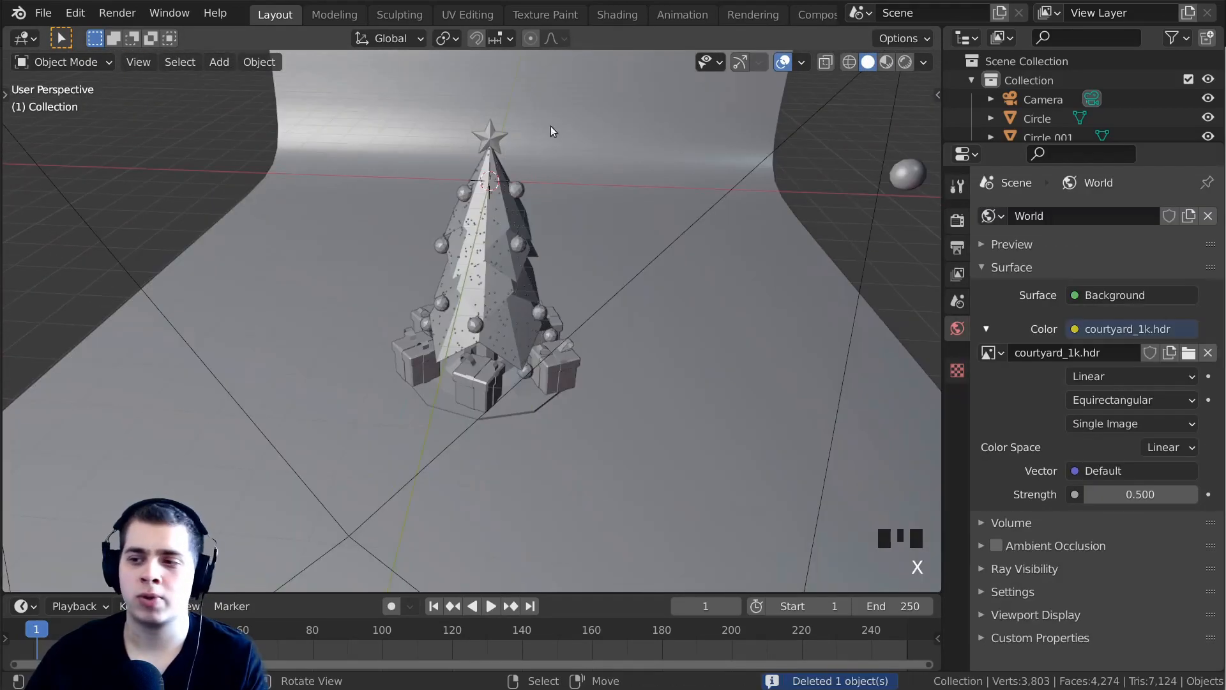
{"action": "key", "text": "shift+a"}
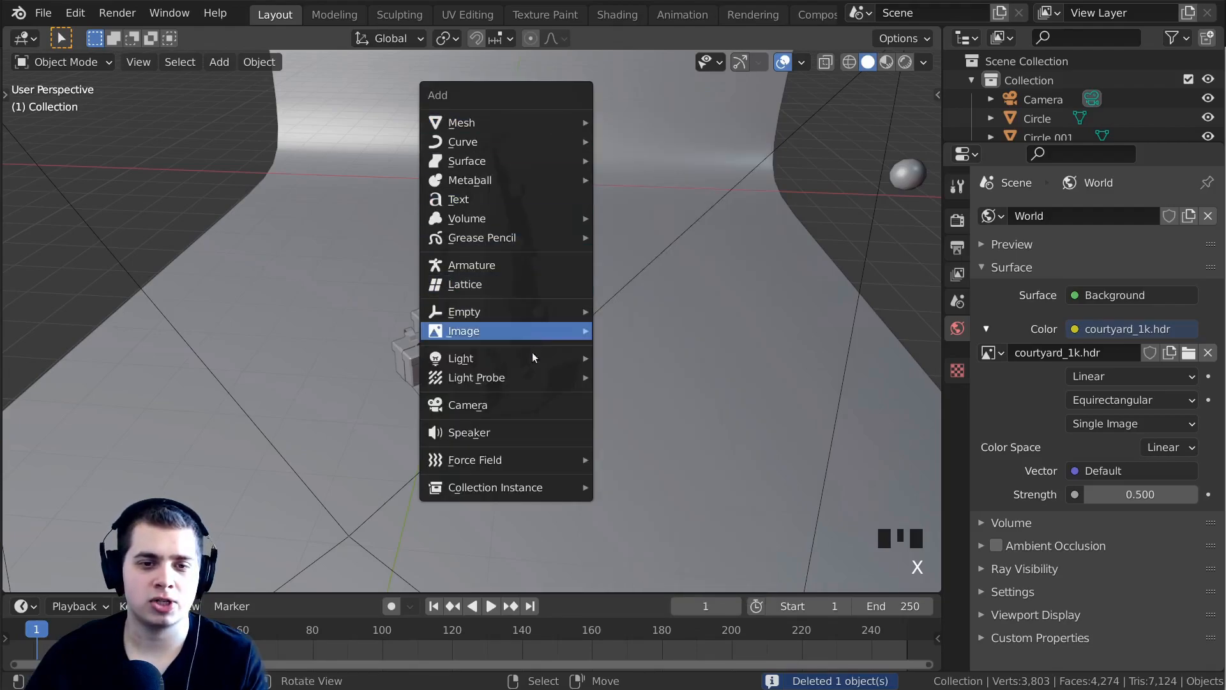
{"action": "mouse_move", "coordinate": [504, 358]}
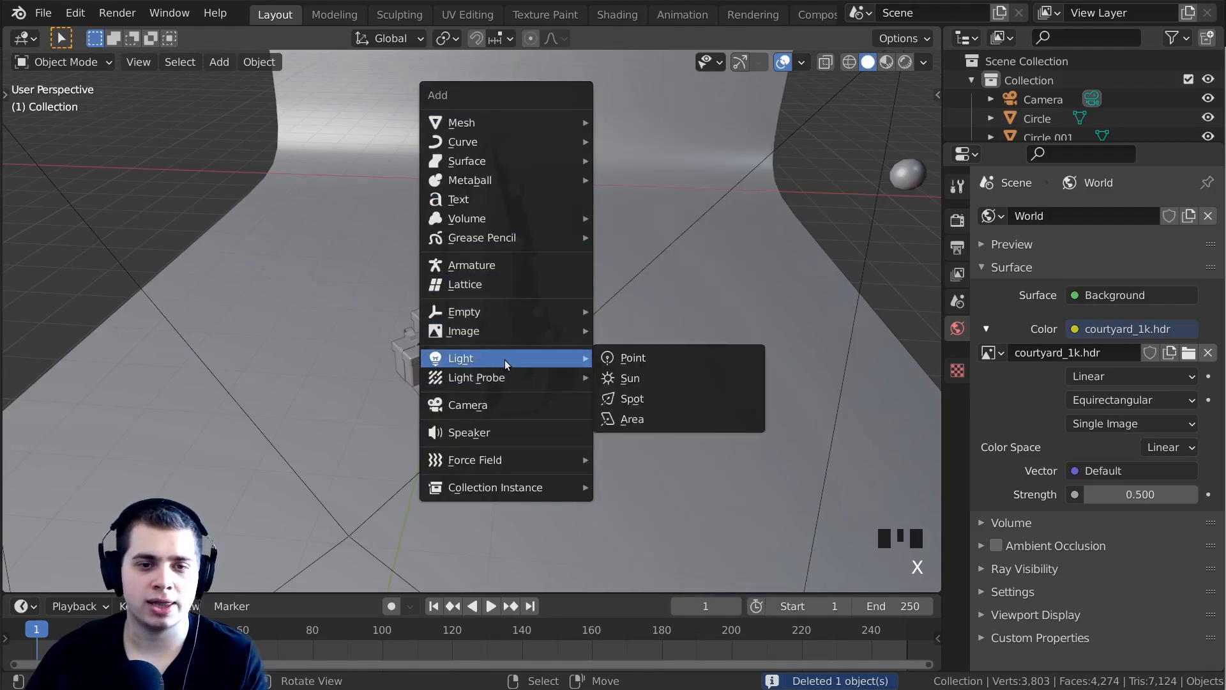
{"action": "left_click", "coordinate": [662, 419]}
Rotate and move the area light out to one side of the Christmas tree, aiming it at the tree.
{"action": "middle_click_drag", "start_coordinate": [656, 358], "coordinate": [646, 254]}
{"action": "key", "text": "r"}
{"action": "left_click", "coordinate": [507, 118]}
{"action": "key", "text": "g"}
{"action": "left_click", "coordinate": [264, 130]}
{"action": "middle_click_drag", "start_coordinate": [333, 158], "coordinate": [432, 259]}
{"action": "key", "text": "g"}
{"action": "left_click", "coordinate": [575, 364]}
{"action": "key", "text": "r"}
{"action": "left_click", "coordinate": [721, 221]}
{"action": "key", "text": "g"}
{"action": "left_click", "coordinate": [714, 239]}
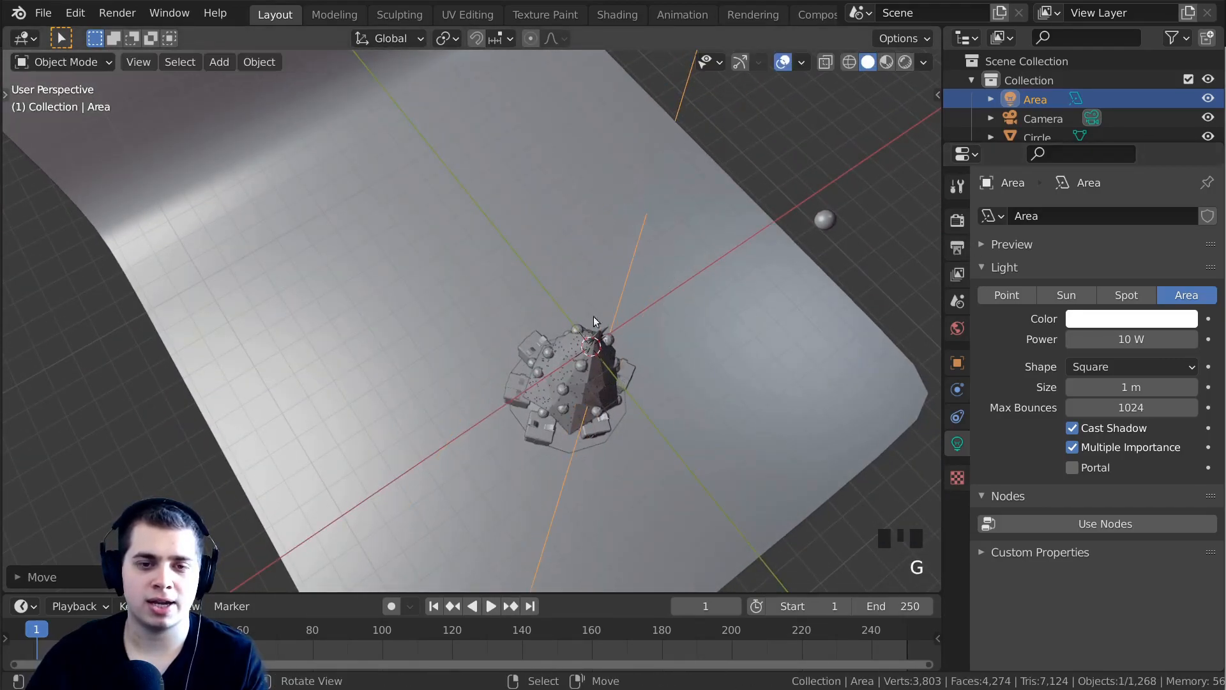
Scale the area light up to about 2.3 times its size.
{"action": "scroll", "coordinate": [550, 510], "scroll_direction": "down", "scroll_amount": 3}
{"action": "middle_click_drag", "start_coordinate": [542, 484], "coordinate": [585, 414]}
{"action": "key", "text": "s"}
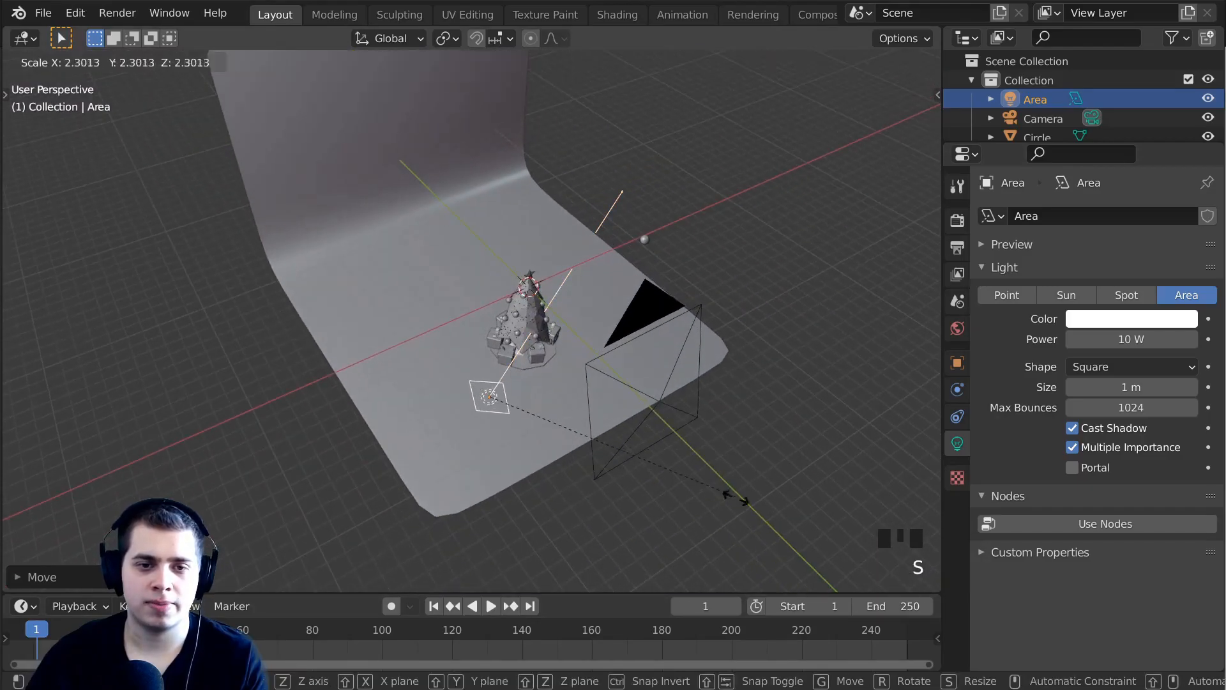
{"action": "left_click", "coordinate": [763, 511]}
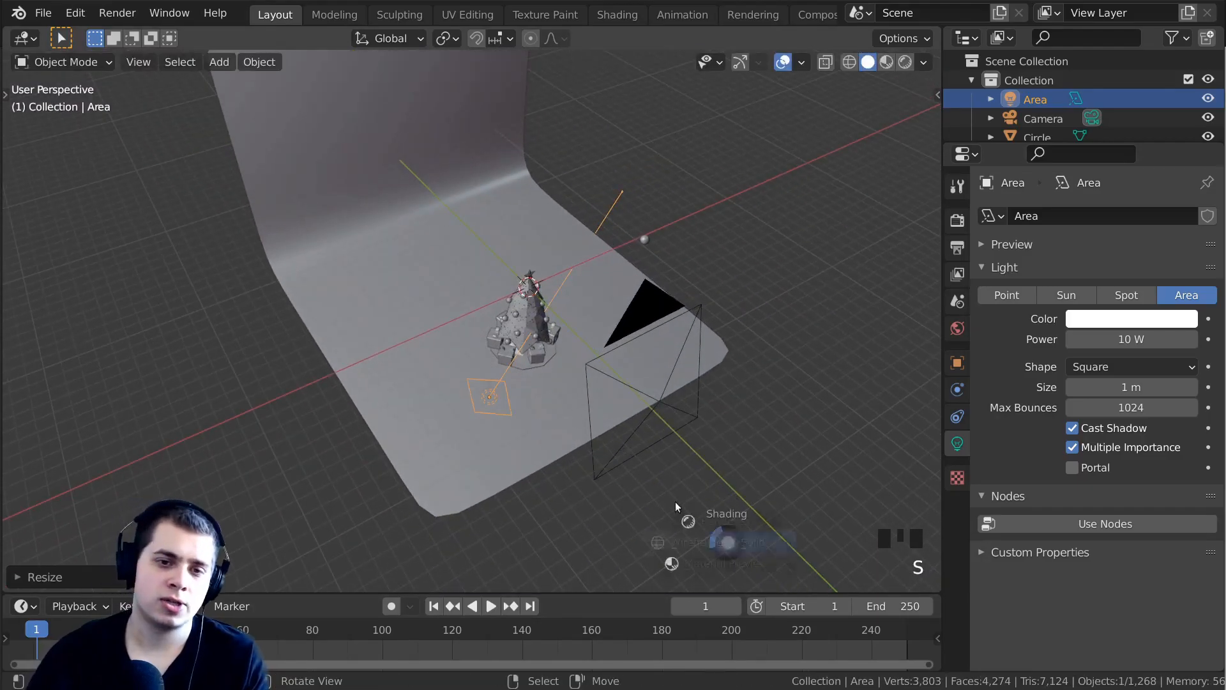
Preview the camera view in rendered shading and give the area light 200 W of power with a pale orange color.
{"action": "key", "text": "z"}
{"action": "middle_click_drag", "start_coordinate": [667, 261], "coordinate": [616, 180]}
{"action": "scroll", "coordinate": [616, 186], "scroll_direction": "up", "scroll_amount": 4}
{"action": "middle_click_drag", "start_coordinate": [629, 239], "coordinate": [599, 204]}
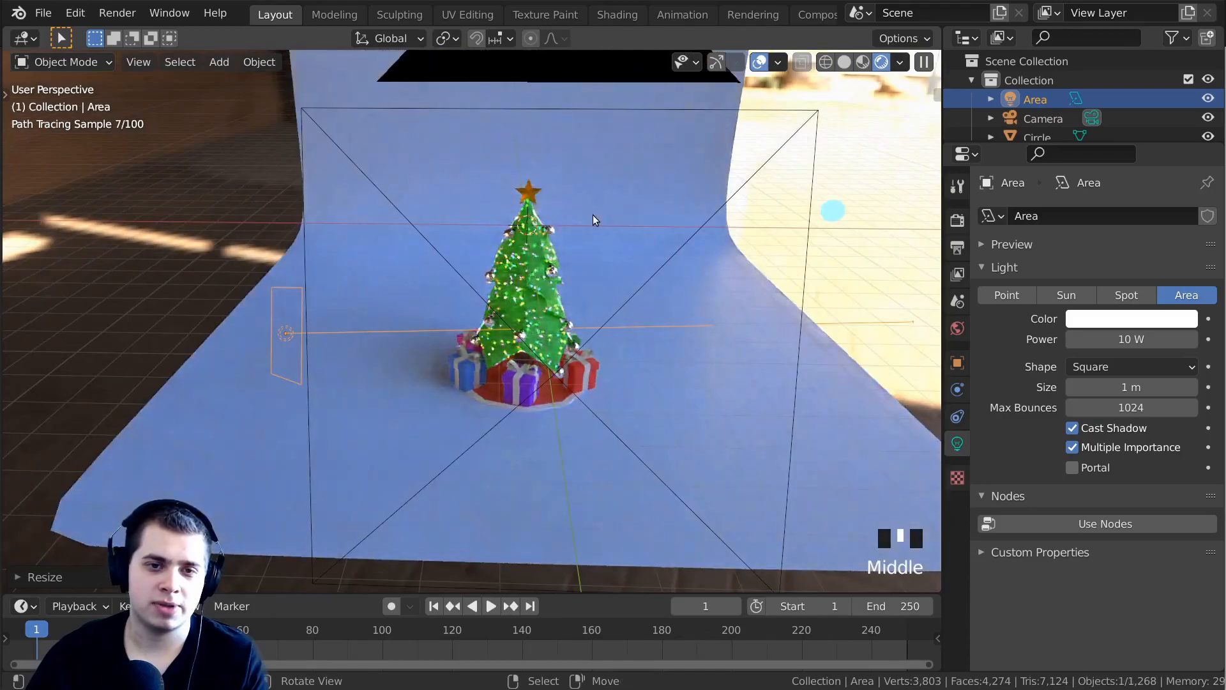
{"action": "scroll", "coordinate": [597, 221], "scroll_direction": "up", "scroll_amount": 2}
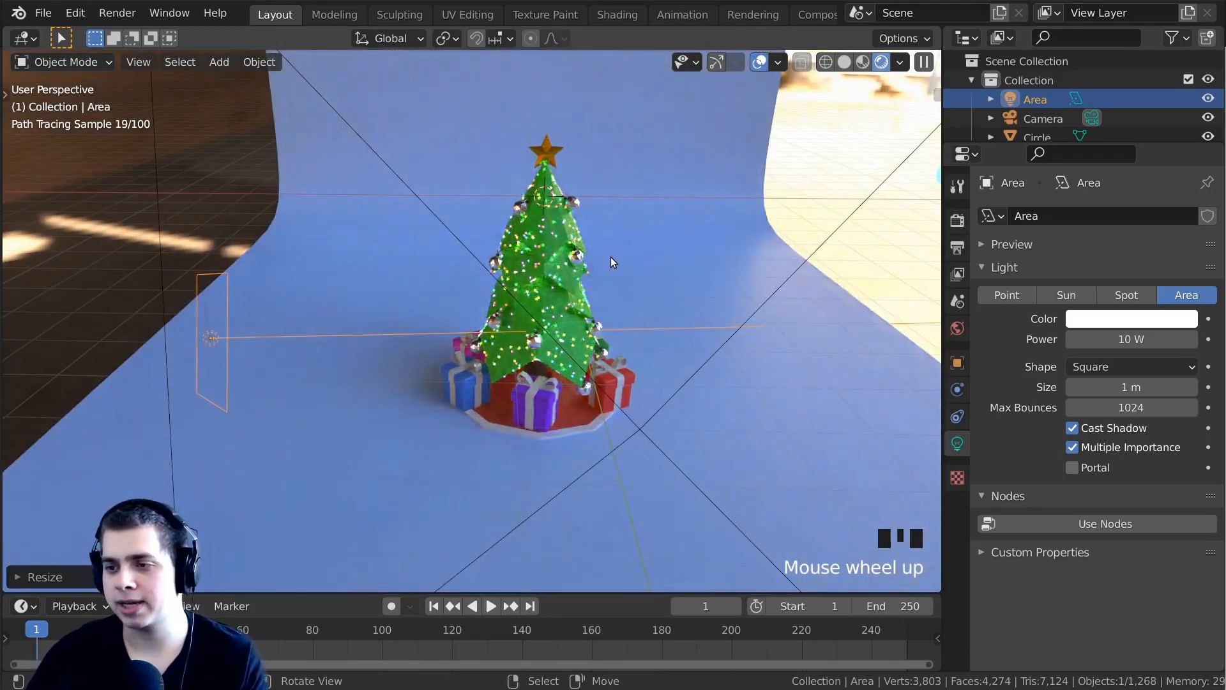
{"action": "key", "text": "KP_0"}
{"action": "scroll", "coordinate": [416, 235], "scroll_direction": "up", "scroll_amount": 5}
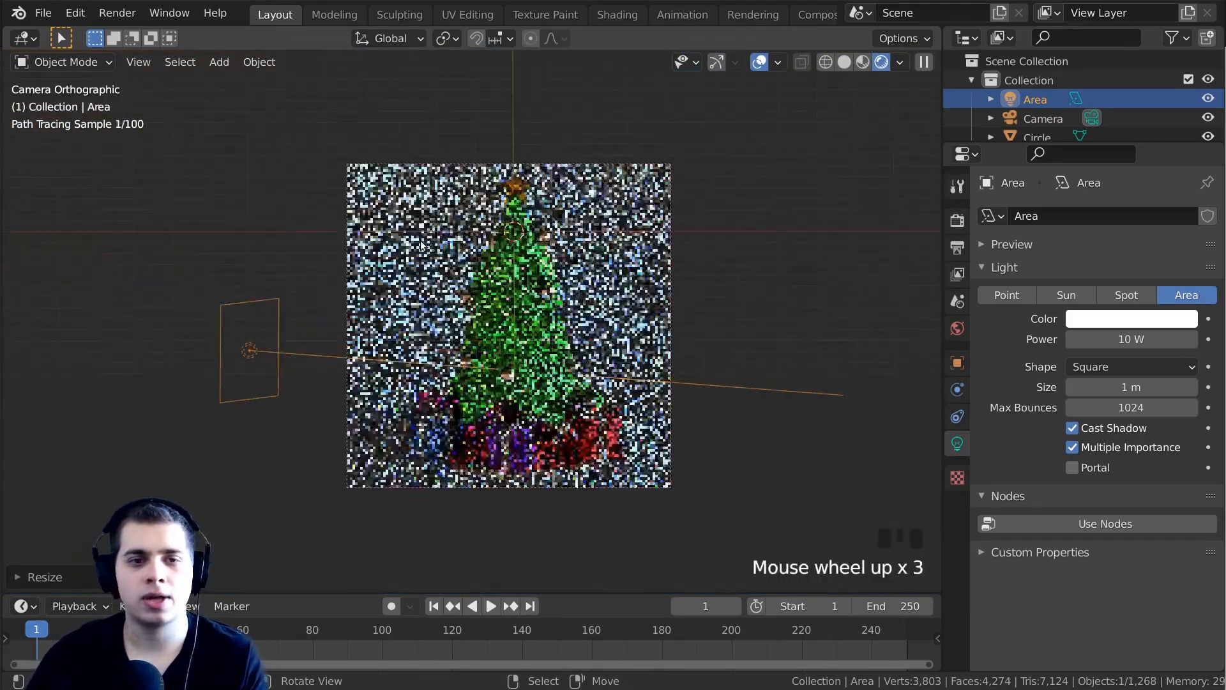
{"action": "left_click_drag", "start_coordinate": [1125, 337], "coordinate": [1168, 337]}
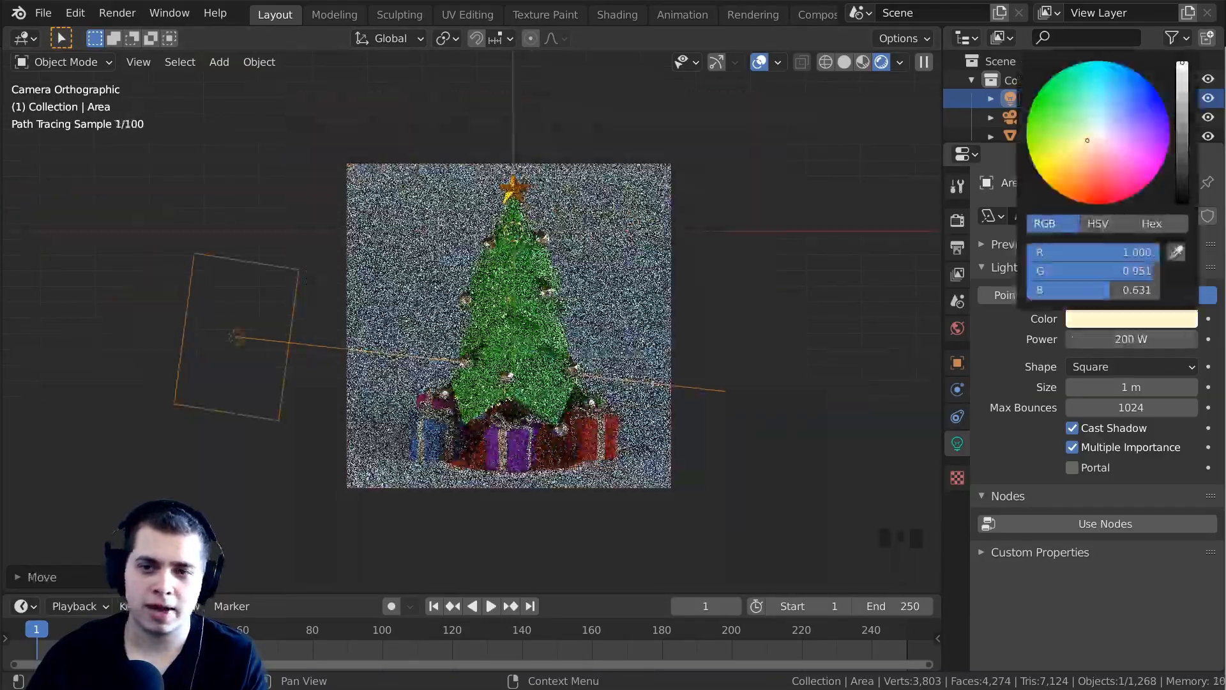
{"action": "left_click_drag", "start_coordinate": [1087, 139], "coordinate": [1085, 150]}
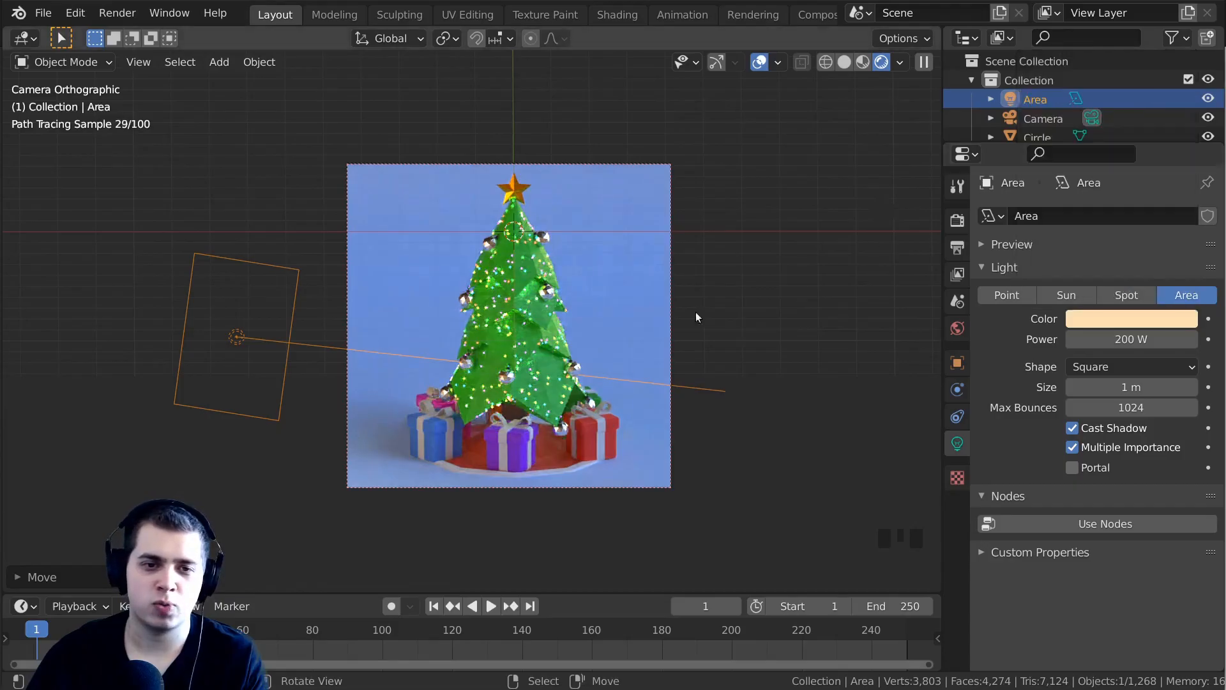
Enlarge the area light further, then move and freely rotate it to refine its aim at the tree.
{"action": "key", "text": "s"}
{"action": "left_click", "coordinate": [731, 509]}
{"action": "key", "text": "g"}
{"action": "left_click", "coordinate": [683, 436]}
{"action": "key", "text": "r"}
{"action": "key", "text": "r"}
{"action": "left_click", "coordinate": [668, 437]}
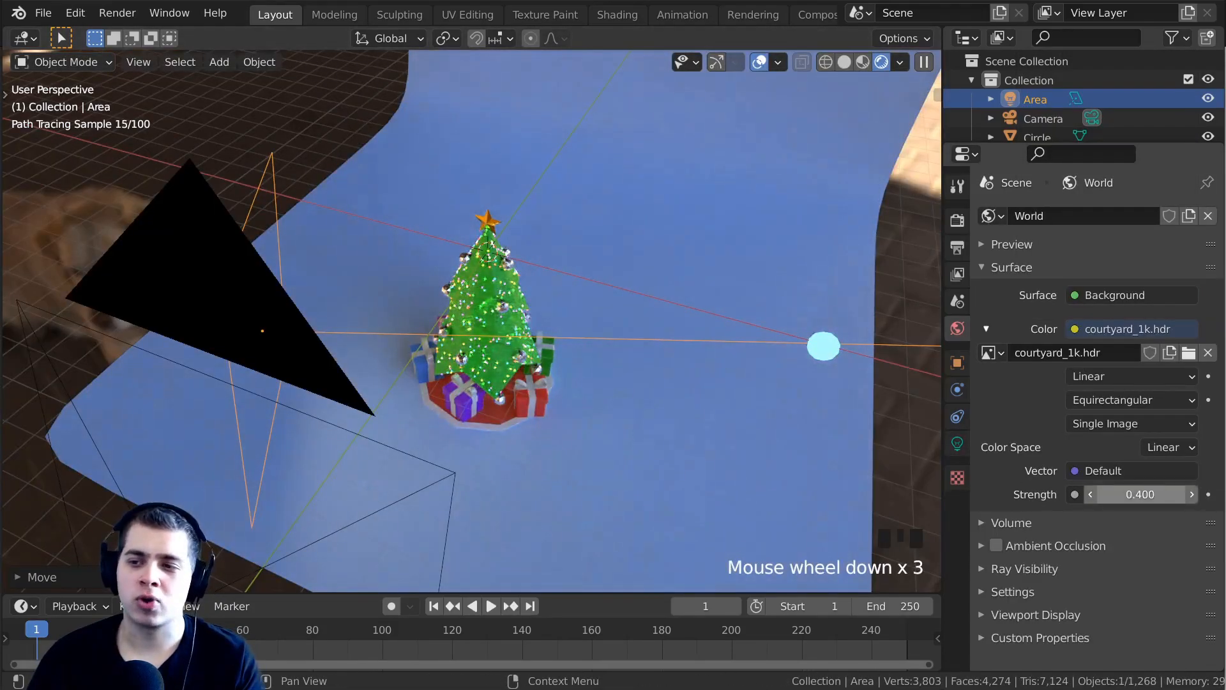
Try the world environment strength at 0 to judge the area light alone, and restore it to 0.400.
{"action": "left_click_drag", "start_coordinate": [1157, 491], "coordinate": [1104, 492]}
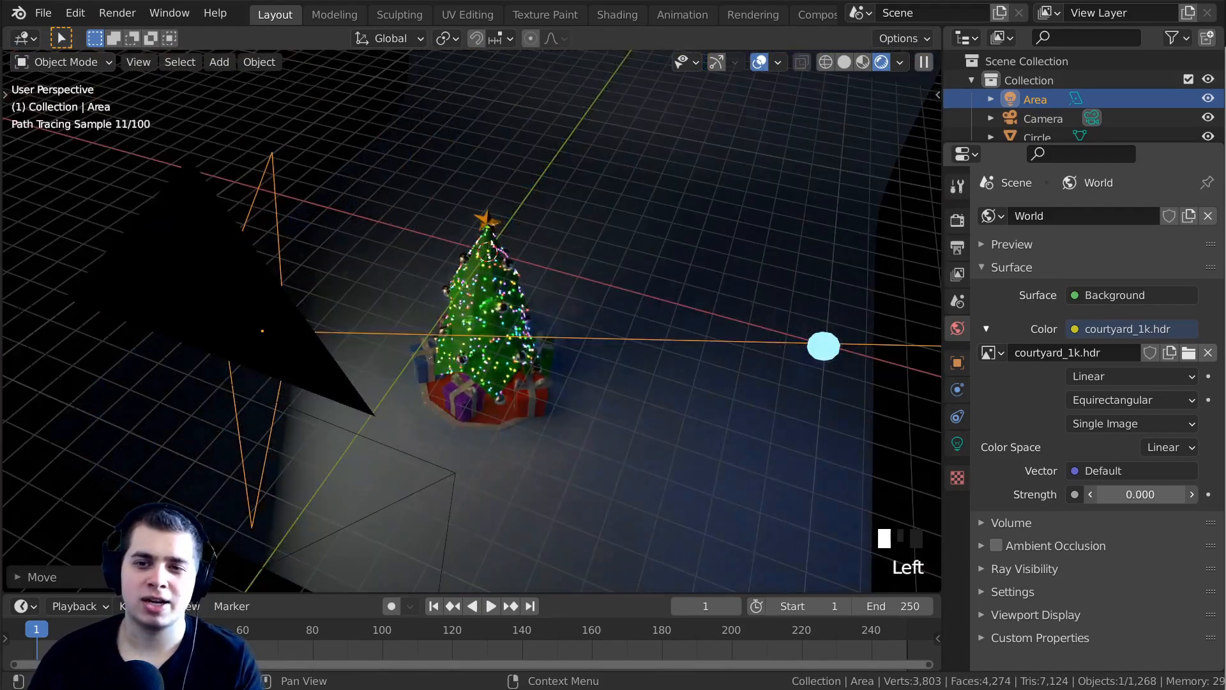
{"action": "right_click", "coordinate": [1140, 494]}
{"action": "scroll", "coordinate": [561, 333], "scroll_direction": "down", "scroll_amount": 4}
{"action": "middle_click_drag", "start_coordinate": [561, 333], "coordinate": [415, 248]}
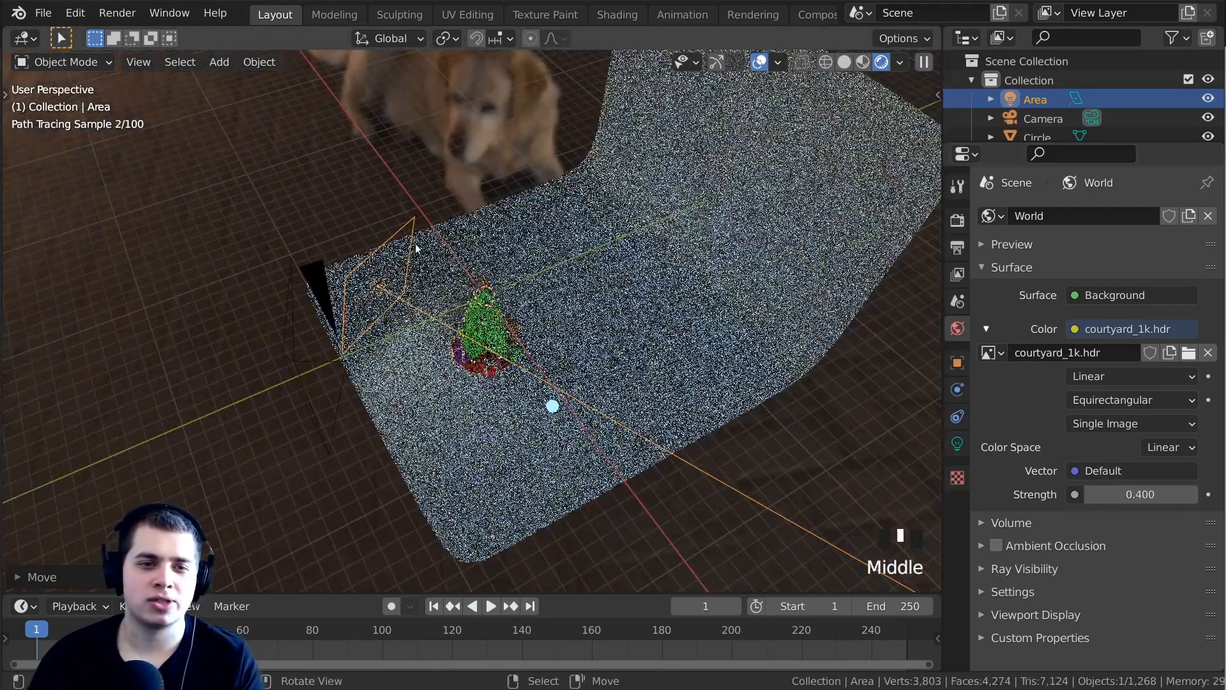
Set the area light's power to 1000 W.
{"action": "left_click", "coordinate": [957, 443]}
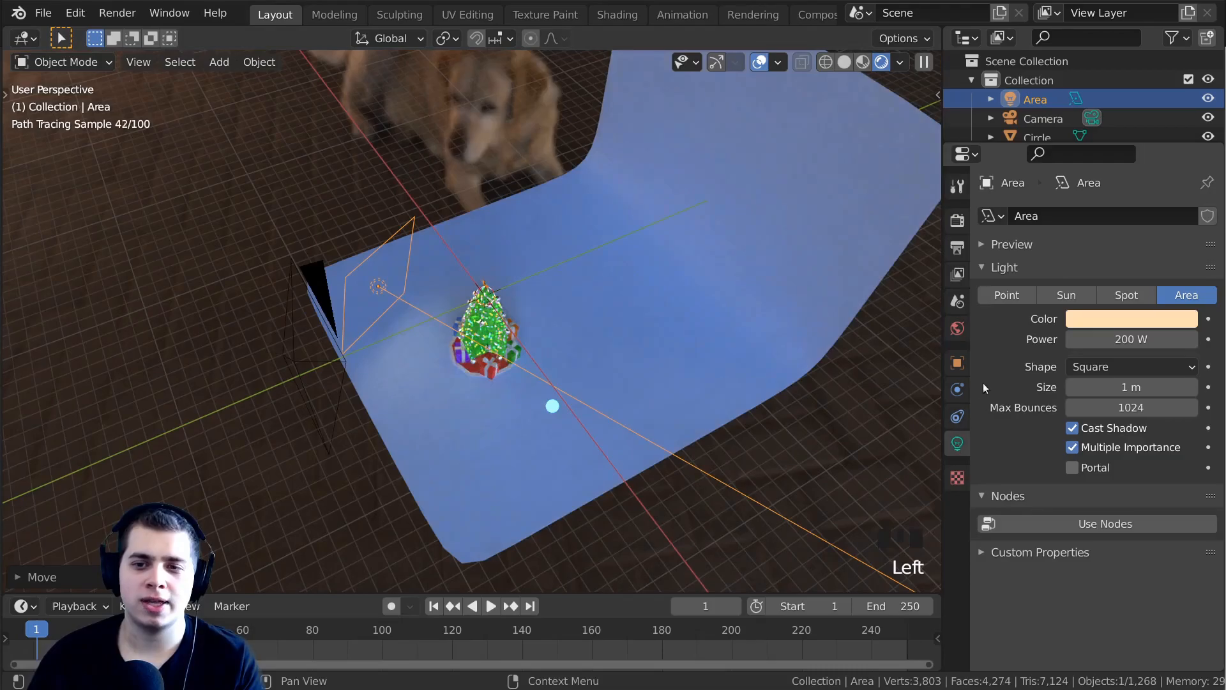
{"action": "left_click", "coordinate": [1138, 340]}
{"action": "type", "text": "1000"}
{"action": "key", "text": "Return"}
Move and rotate the area light in the perspective view to reposition it beside the tree.
{"action": "key", "text": "KP_0"}
{"action": "key", "text": "g"}
{"action": "middle_click_drag", "start_coordinate": [484, 319], "coordinate": [447, 396]}
{"action": "scroll", "coordinate": [447, 396], "scroll_direction": "down", "scroll_amount": 4}
{"action": "key", "text": "g"}
{"action": "left_click", "coordinate": [409, 383]}
{"action": "key", "text": "r"}
{"action": "left_click", "coordinate": [408, 377]}
{"action": "key", "text": "g"}
{"action": "left_click", "coordinate": [566, 346]}
Fine-tune the area light's position from the camera view, keeping it outside the camera frame.
{"action": "key", "text": "KP_0"}
{"action": "key", "text": "g"}
{"action": "left_click", "coordinate": [873, 316]}
{"action": "key", "text": "g"}
{"action": "left_click", "coordinate": [664, 338]}
Compare world environment strengths, set the strength to 0.200, and save the file.
{"action": "left_click", "coordinate": [958, 328]}
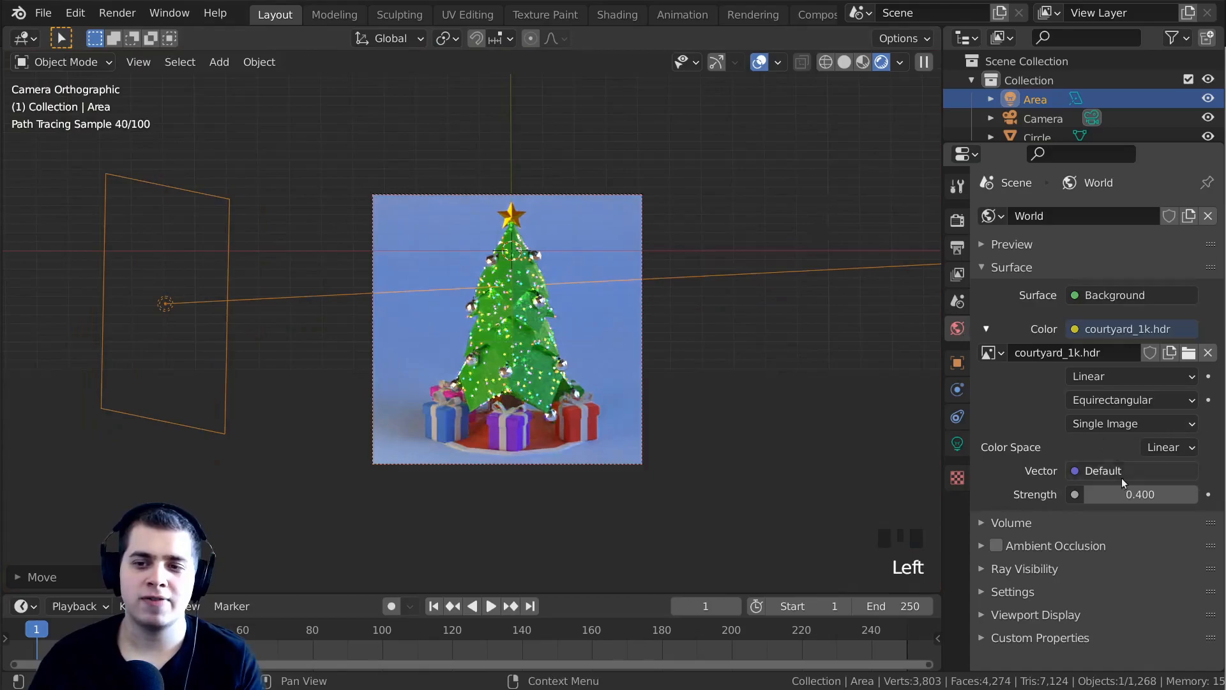
{"action": "left_click_drag", "start_coordinate": [1134, 498], "coordinate": [1098, 498]}
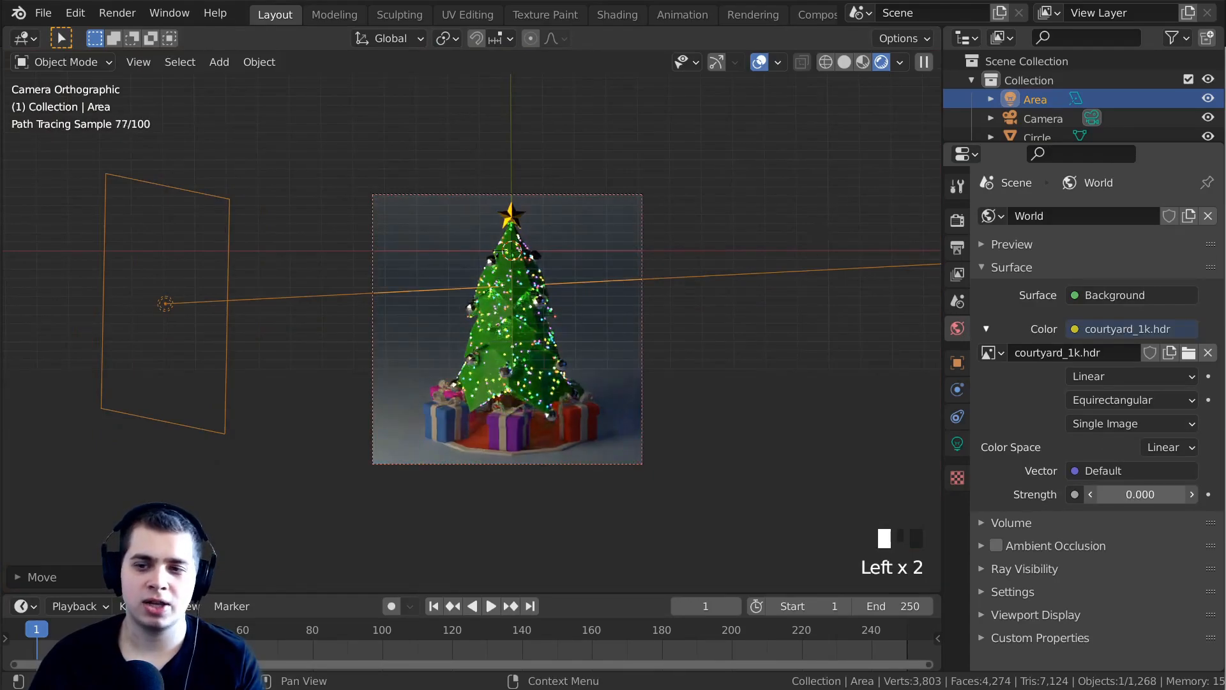
{"action": "right_click", "coordinate": [1135, 498]}
{"action": "left_click", "coordinate": [1092, 495]}
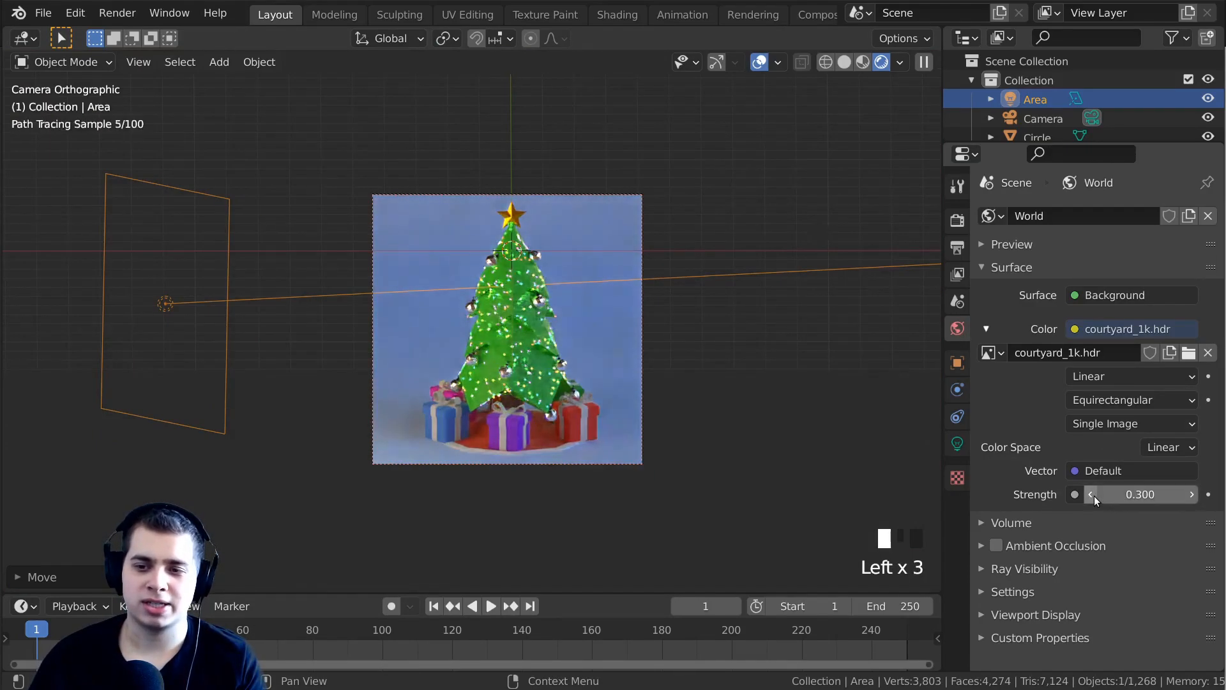
{"action": "left_click", "coordinate": [1093, 494]}
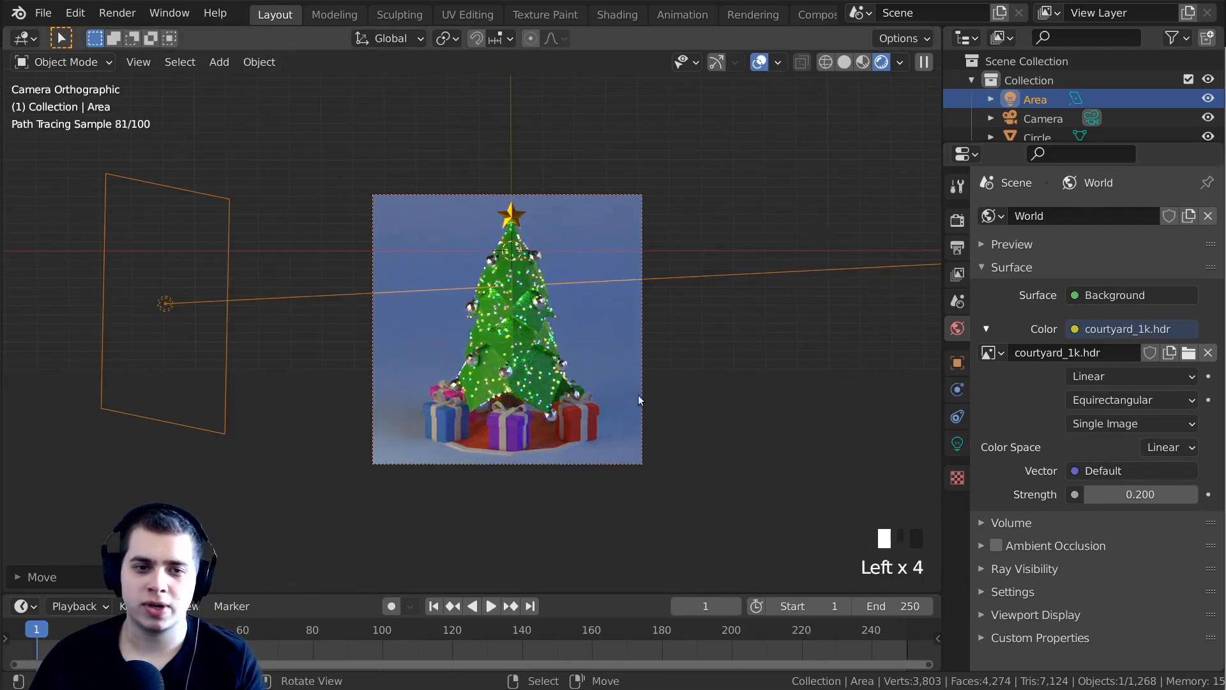
{"action": "scroll", "coordinate": [689, 421], "scroll_direction": "up", "scroll_amount": 2}
{"action": "key", "text": "a"}
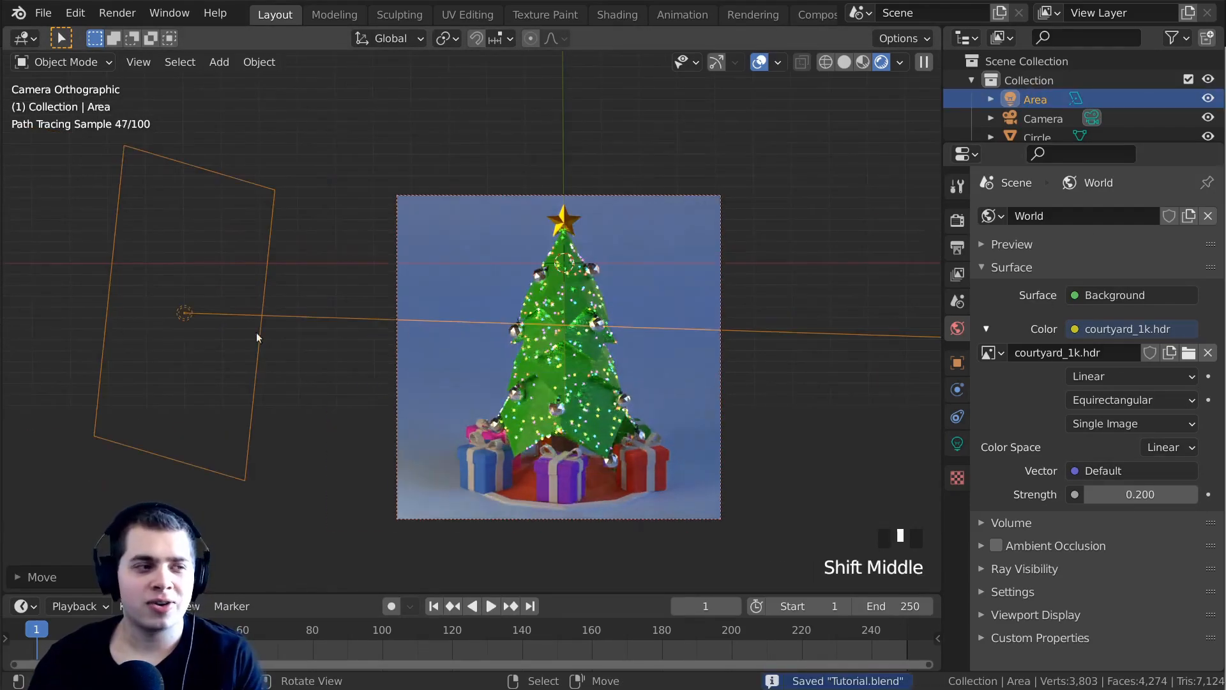
{"action": "scroll", "coordinate": [365, 311], "scroll_direction": "down", "scroll_amount": 2}
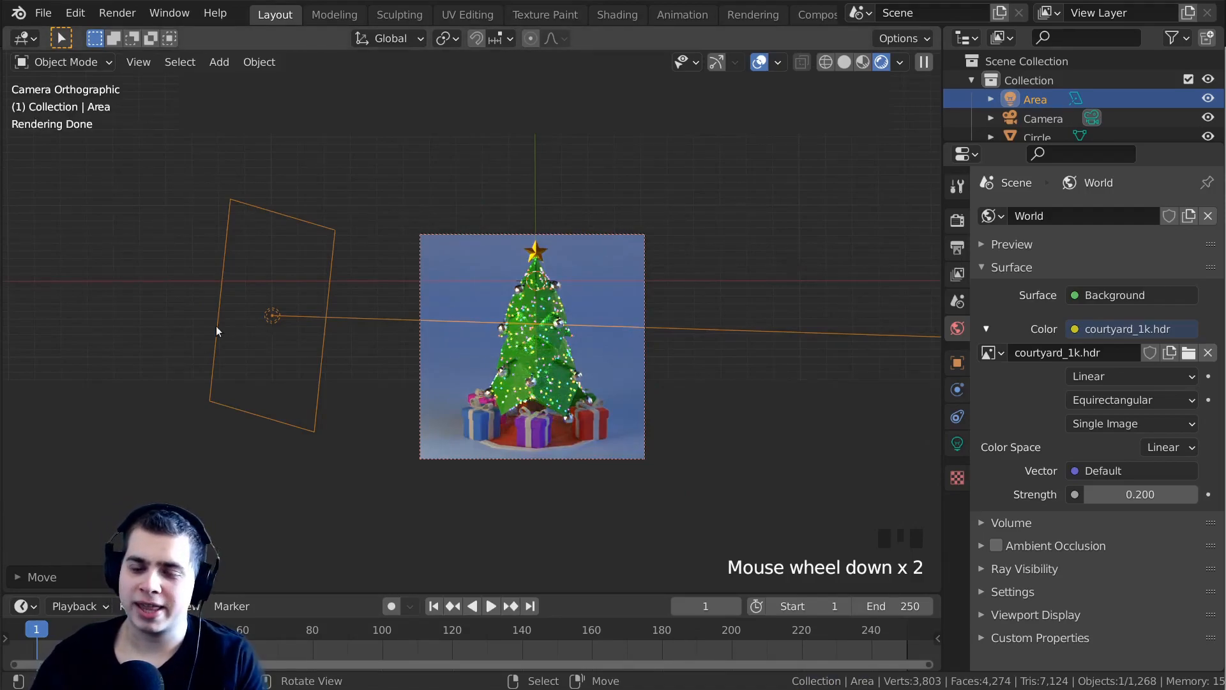
Return the viewport to solid shading and add a plane mesh.
{"action": "key", "text": "z"}
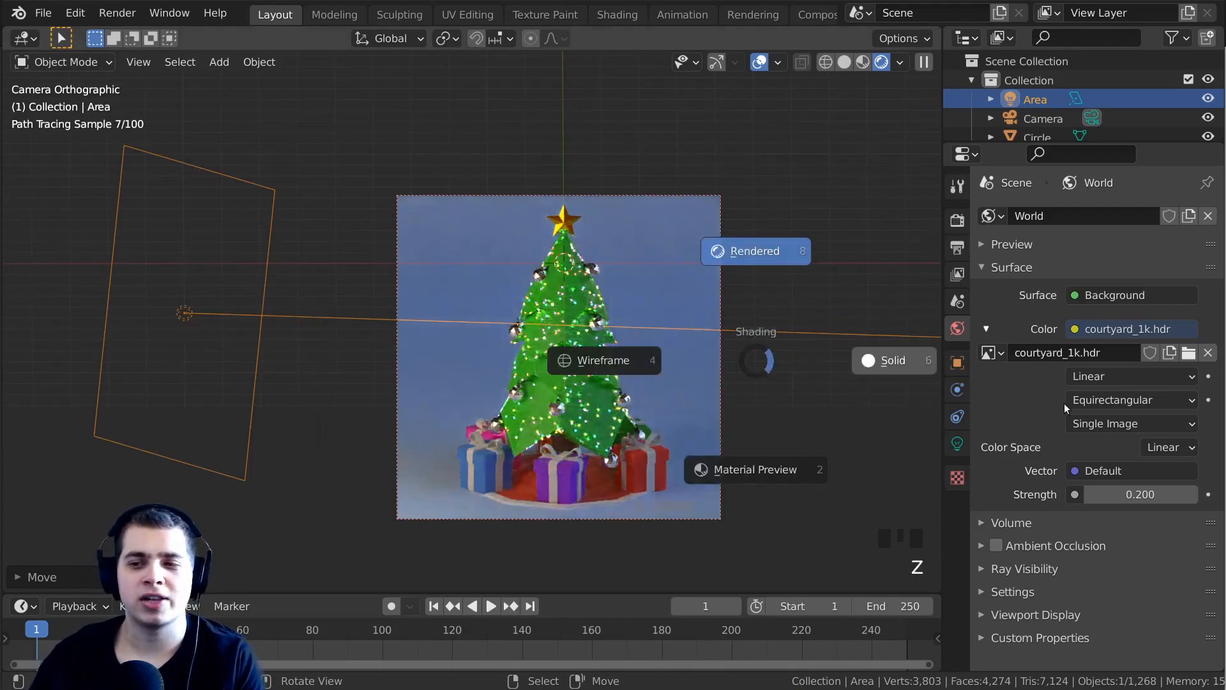
{"action": "left_click", "coordinate": [1067, 401]}
{"action": "scroll", "coordinate": [544, 272], "scroll_direction": "down", "scroll_amount": 3}
{"action": "middle_click_drag", "start_coordinate": [543, 268], "coordinate": [533, 127]}
{"action": "key", "text": "shift+a"}
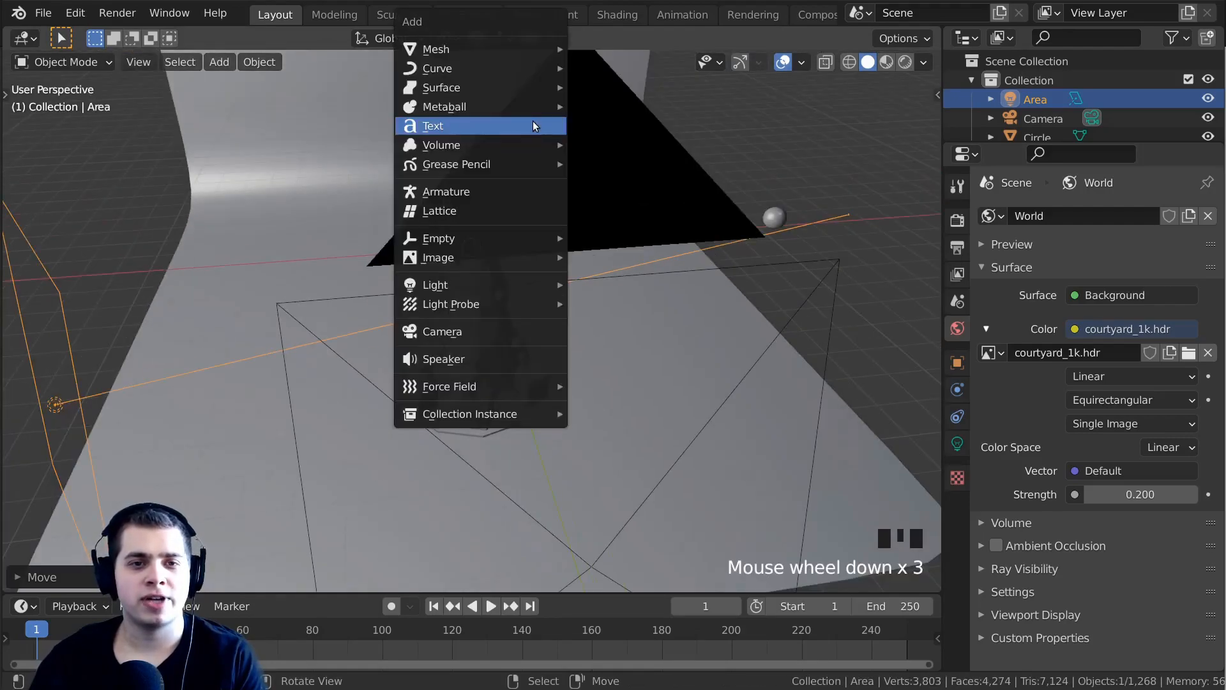
{"action": "mouse_move", "coordinate": [491, 51]}
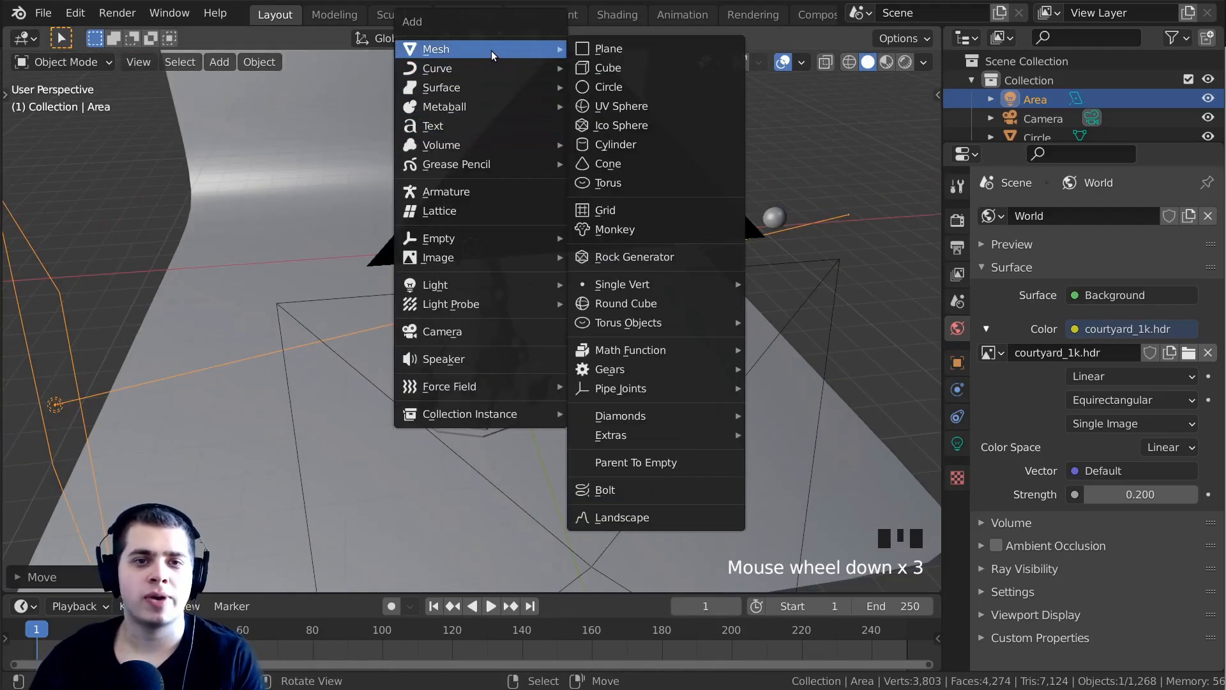
{"action": "left_click", "coordinate": [609, 49]}
Move the new plane above the backdrop and scale it up to a large panel.
{"action": "scroll", "coordinate": [473, 269], "scroll_direction": "down", "scroll_amount": 2}
{"action": "key", "text": "g"}
{"action": "key", "text": "Return"}
{"action": "scroll", "coordinate": [473, 268], "scroll_direction": "down", "scroll_amount": 2}
{"action": "key", "text": "s"}
{"action": "left_click", "coordinate": [753, 305]}
{"action": "middle_click_drag", "start_coordinate": [556, 263], "coordinate": [649, 304]}
{"action": "key", "text": "g"}
{"action": "left_click", "coordinate": [560, 307]}
{"action": "key", "text": "s"}
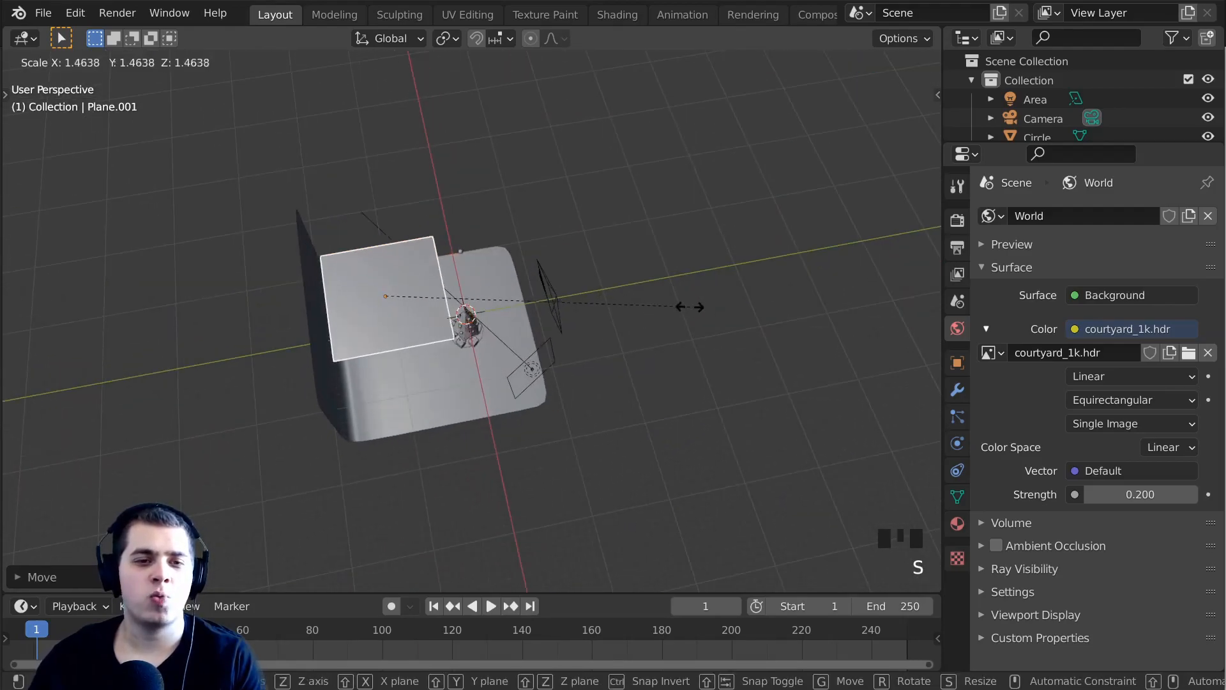
{"action": "left_click", "coordinate": [664, 306]}
Stretch the plane about 1.6 times along the global Y axis and shift it over the backdrop.
{"action": "middle_click_drag", "start_coordinate": [441, 319], "coordinate": [440, 281]}
{"action": "key", "text": "s"}
{"action": "key", "text": "y"}
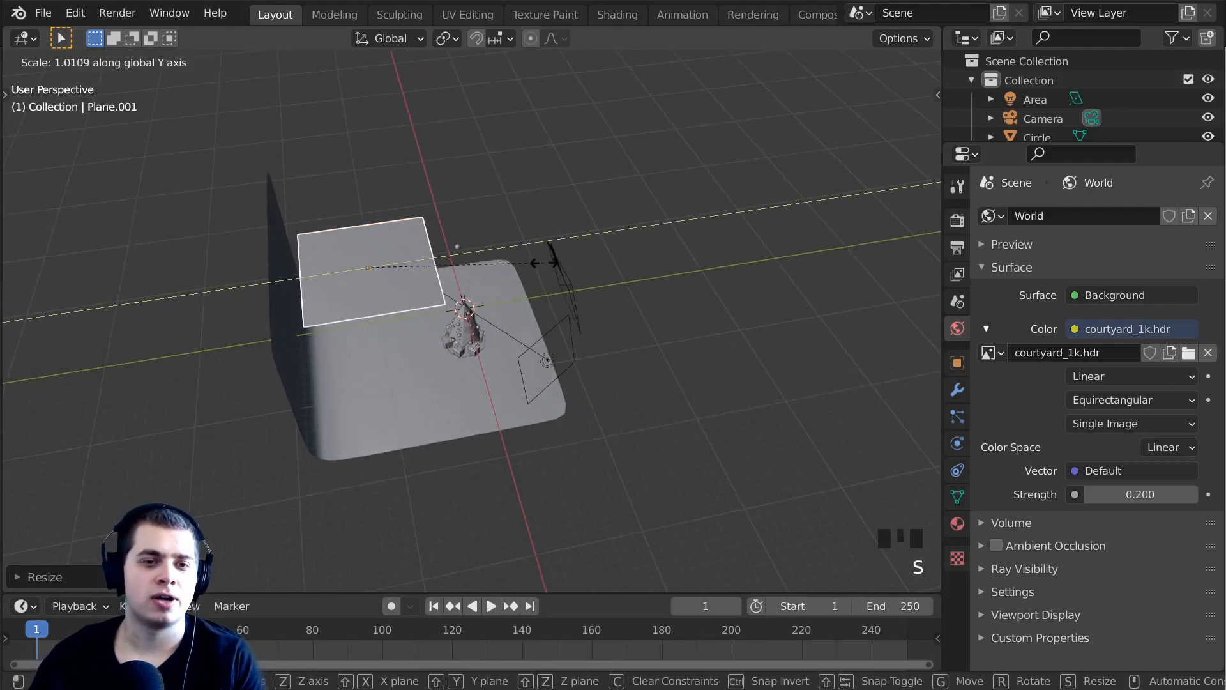
{"action": "left_click", "coordinate": [536, 262]}
{"action": "key", "text": "s"}
{"action": "key", "text": "y"}
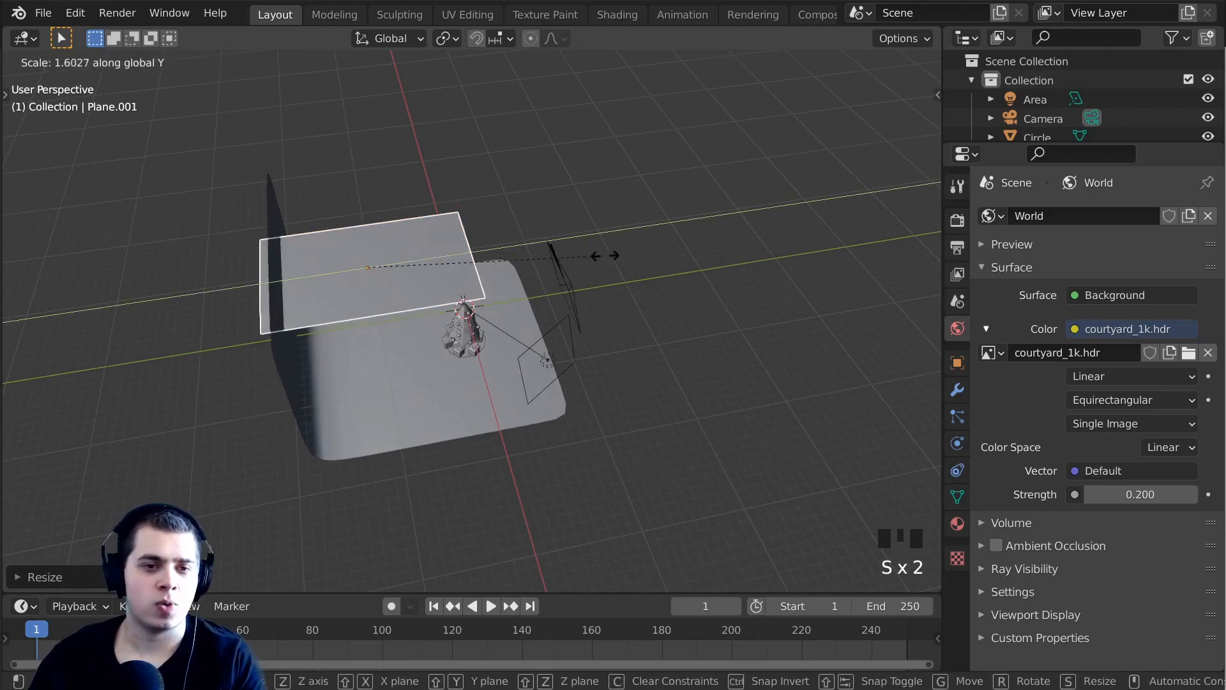
{"action": "left_click", "coordinate": [623, 253]}
{"action": "key", "text": "g"}
{"action": "left_click", "coordinate": [641, 252]}
{"action": "key", "text": "s"}
{"action": "middle_click", "coordinate": [632, 251]}
{"action": "left_click", "coordinate": [609, 248]}
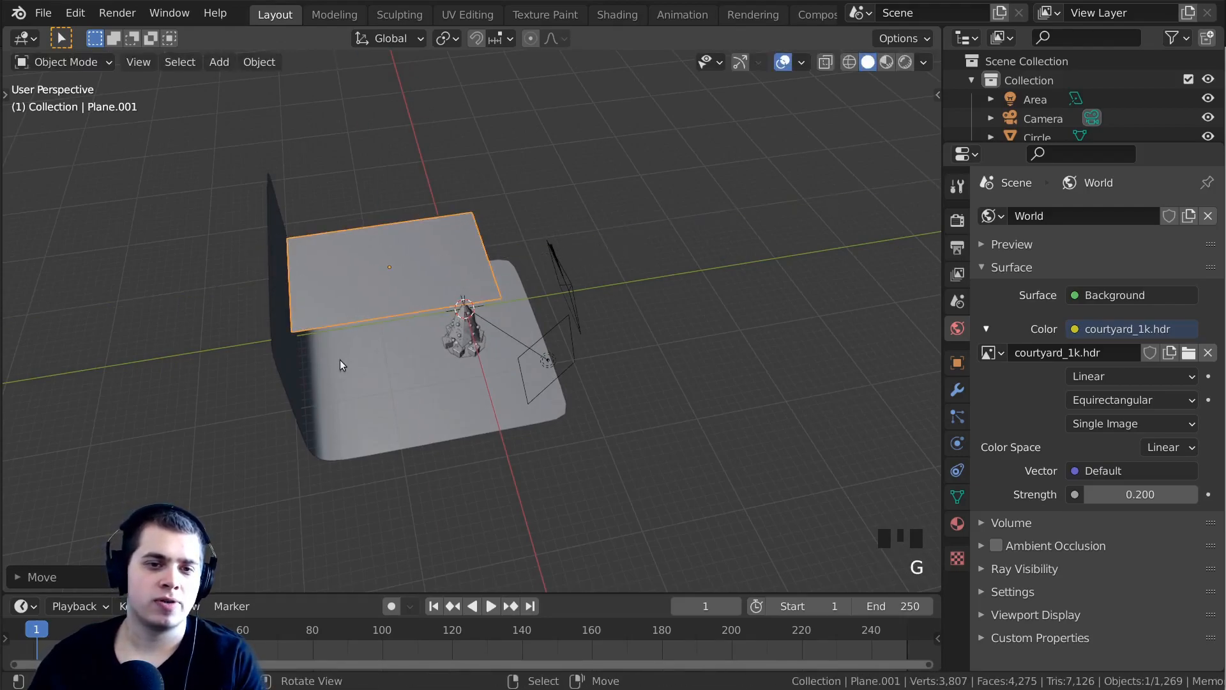
Adjust the raised plane's position relative to the backdrop and tree.
{"action": "scroll", "coordinate": [510, 319], "scroll_direction": "up", "scroll_amount": 3}
{"action": "key", "text": "alt+a"}
{"action": "middle_click_drag", "start_coordinate": [601, 225], "coordinate": [457, 223]}
{"action": "middle_click_drag", "start_coordinate": [457, 224], "coordinate": [426, 198], "text": "shift"}
{"action": "right_click", "coordinate": [551, 234]}
{"action": "key", "text": "g"}
{"action": "left_click", "coordinate": [572, 226]}
{"action": "middle_click_drag", "start_coordinate": [426, 198], "coordinate": [483, 213], "text": "shift"}
Add an ico sphere mesh and move it beside the raised plane, outside the camera's framing.
{"action": "scroll", "coordinate": [483, 213], "scroll_direction": "up", "scroll_amount": 1}
{"action": "key", "text": "shift+a"}
{"action": "mouse_move", "coordinate": [450, 185]}
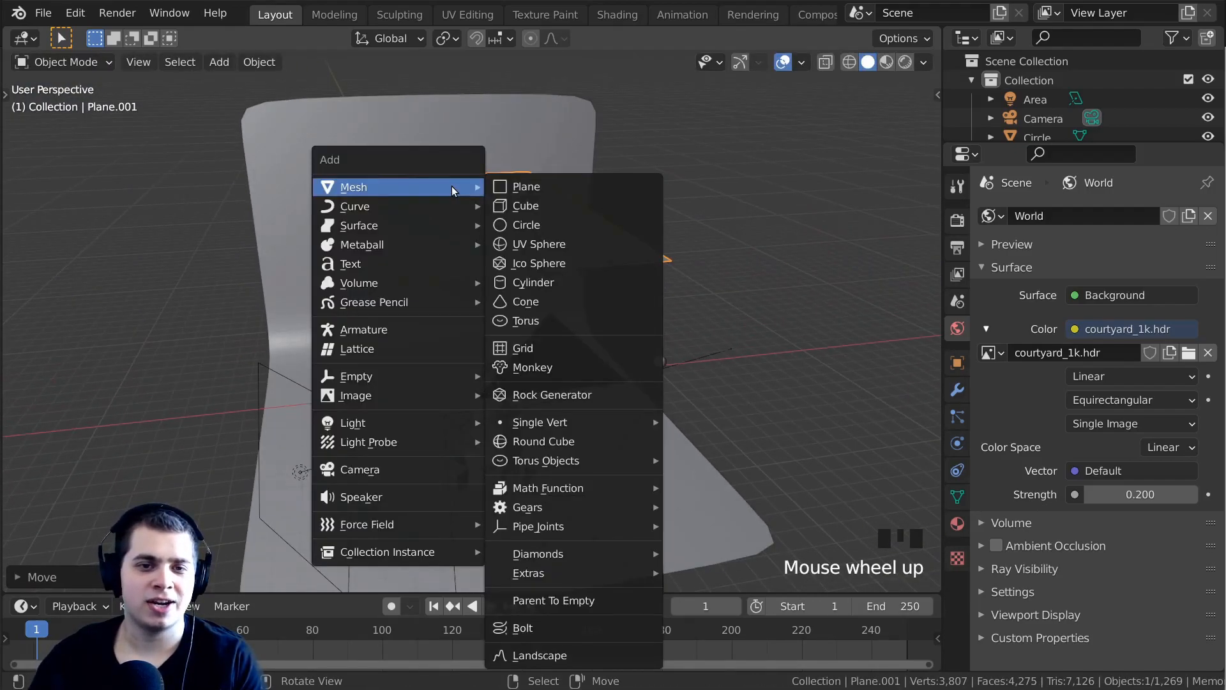
{"action": "left_click", "coordinate": [524, 262]}
{"action": "middle_click_drag", "start_coordinate": [522, 259], "coordinate": [504, 323]}
{"action": "key", "text": "g"}
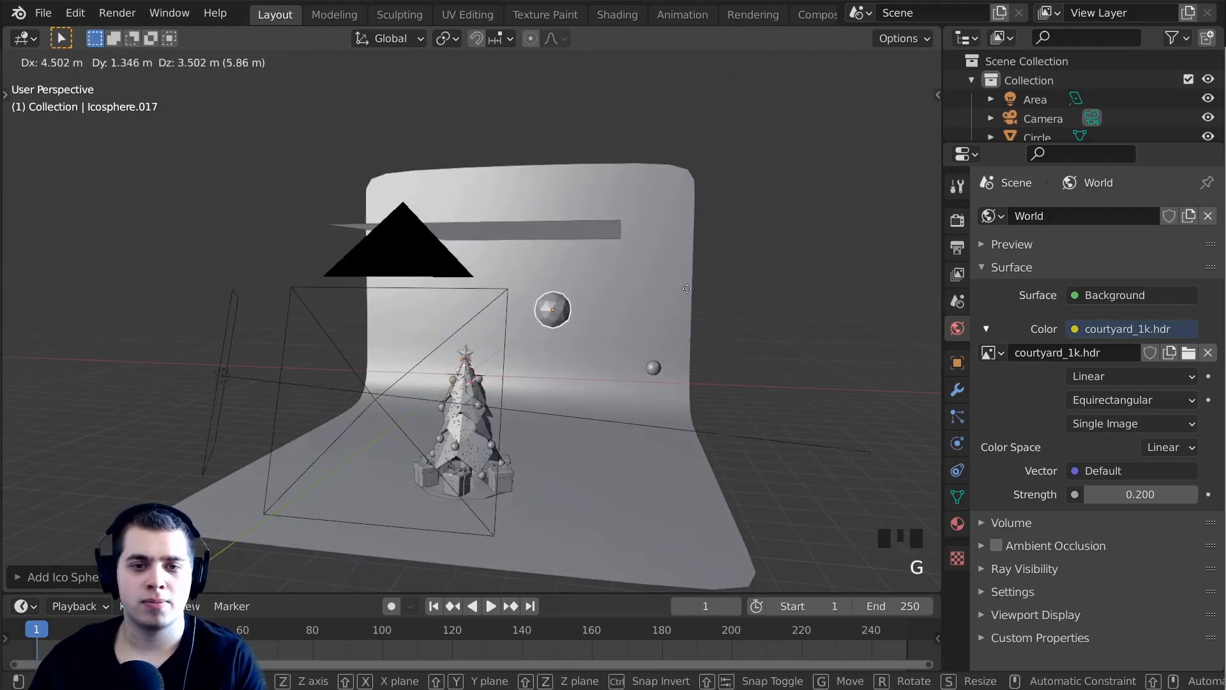
{"action": "left_click", "coordinate": [770, 216]}
Scale the ico sphere down, shade it smooth, and shift it farther out beside the raised plane.
{"action": "scroll", "coordinate": [764, 212], "scroll_direction": "up", "scroll_amount": 6}
{"action": "key", "text": "s"}
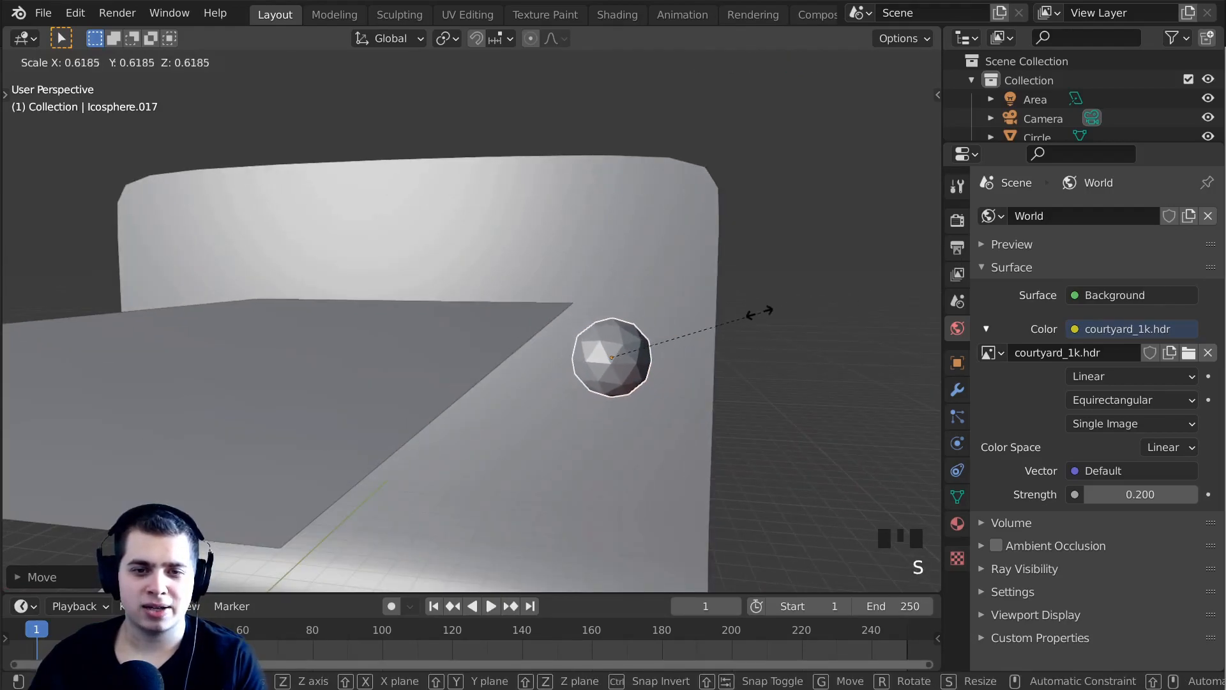
{"action": "left_click", "coordinate": [711, 320]}
{"action": "left_click", "coordinate": [272, 65]}
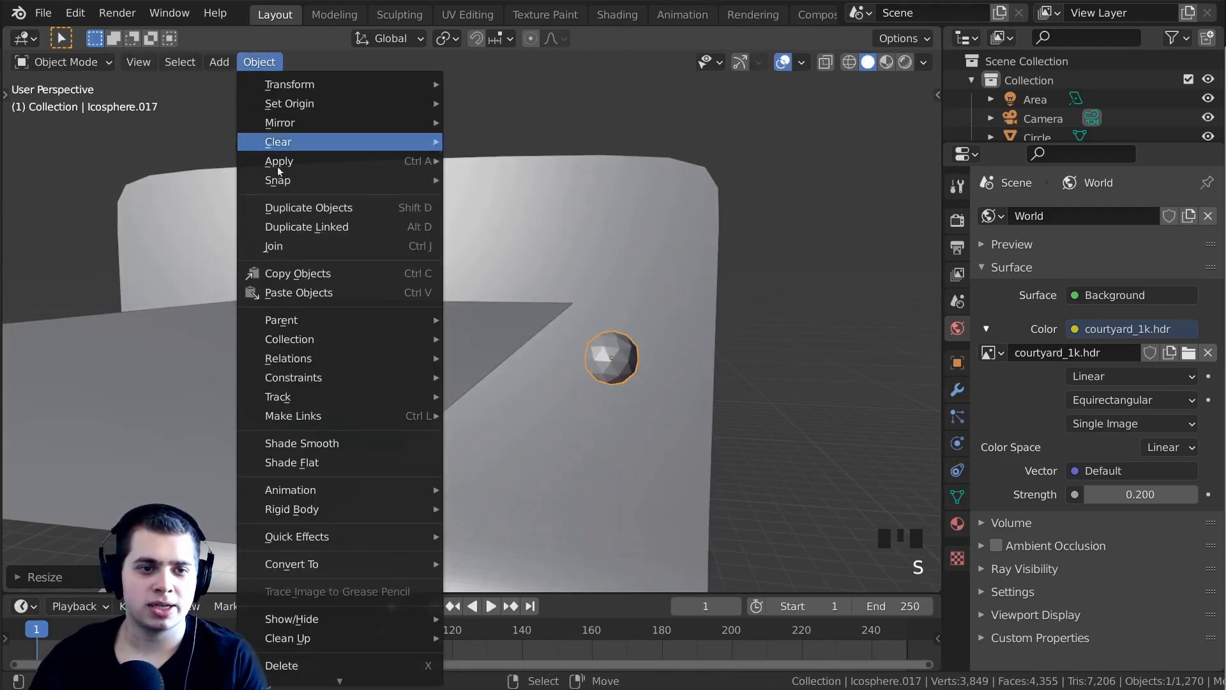
{"action": "middle_click_drag", "start_coordinate": [684, 375], "coordinate": [719, 274], "text": "shift"}
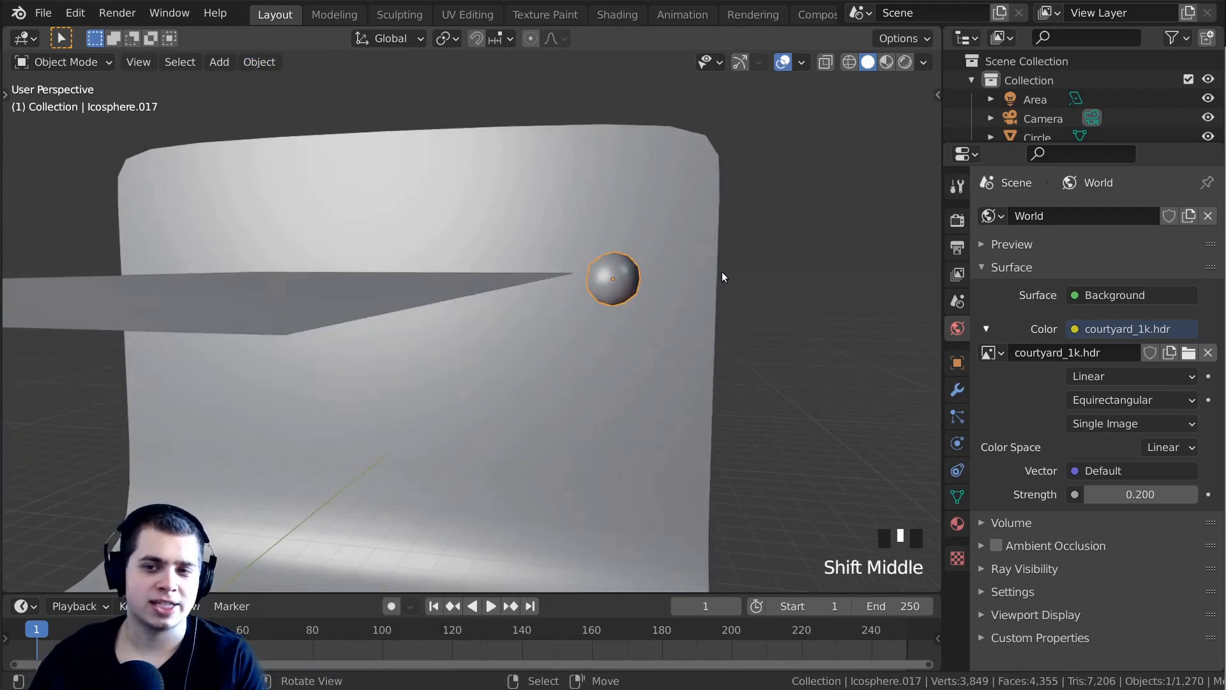
{"action": "key", "text": "g"}
{"action": "key", "text": "s"}
{"action": "left_click", "coordinate": [736, 262]}
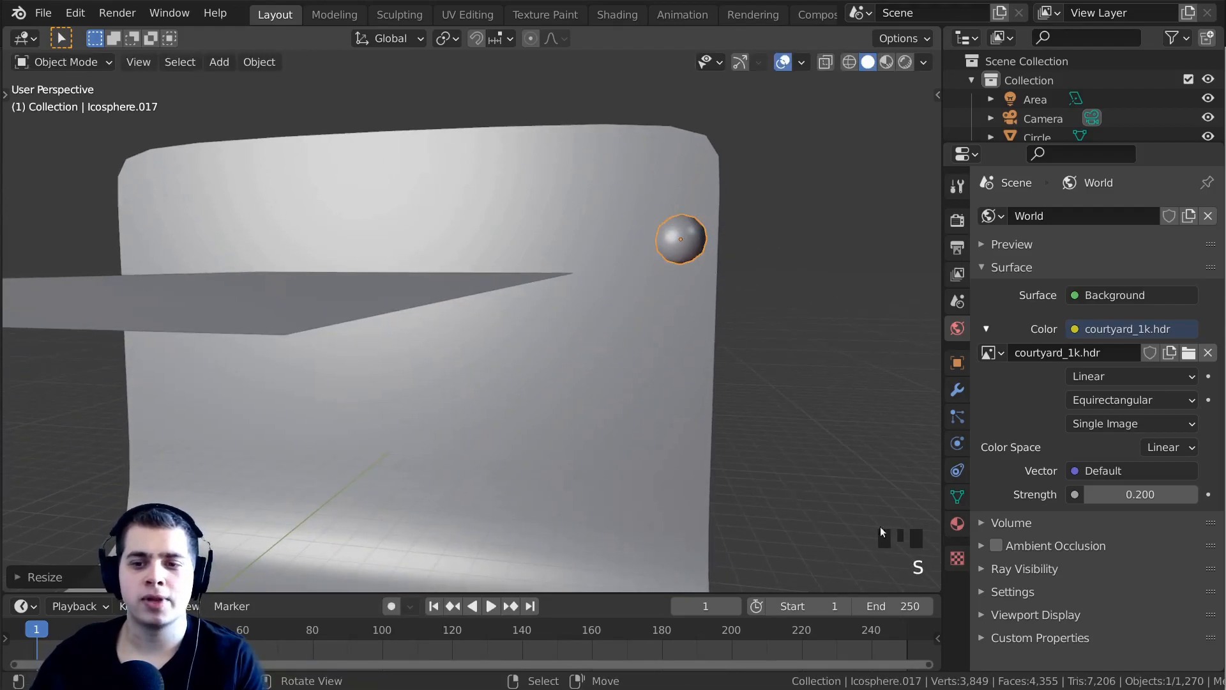
Give the ico sphere a new material named "snow" with a pure white base color.
{"action": "left_click", "coordinate": [957, 524]}
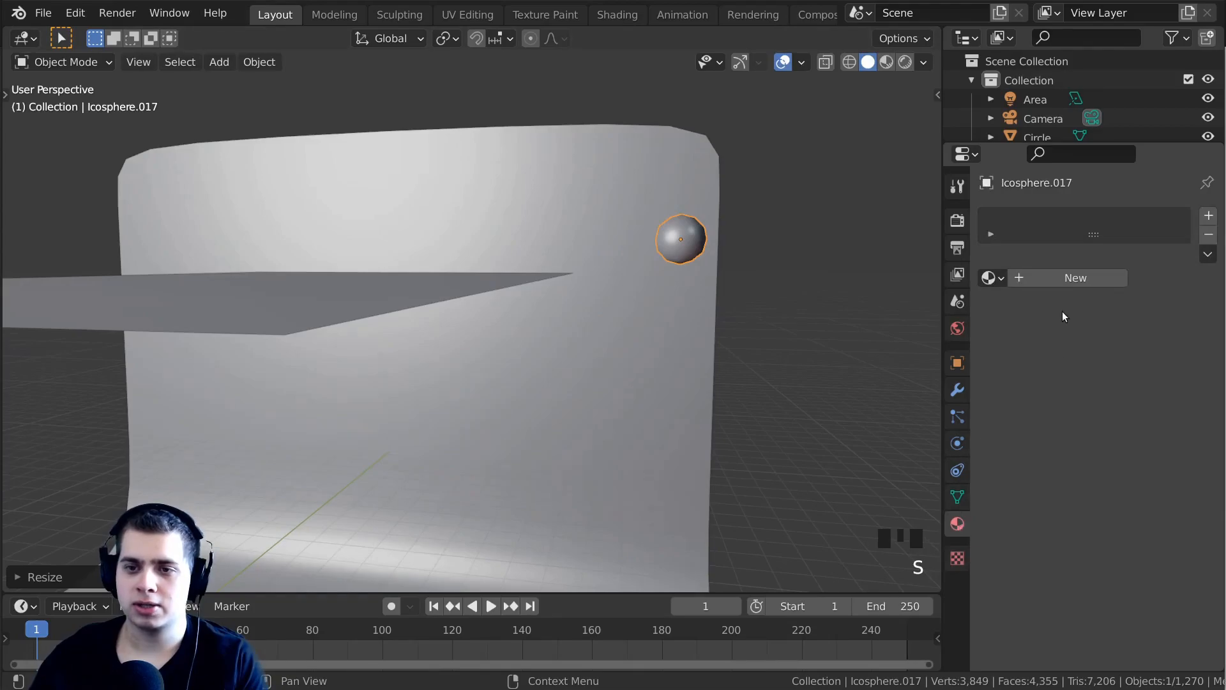
{"action": "left_click", "coordinate": [1048, 276]}
{"action": "left_click", "coordinate": [1041, 276]}
{"action": "type", "text": "snow"}
{"action": "key", "text": "Return"}
{"action": "left_click", "coordinate": [1151, 440]}
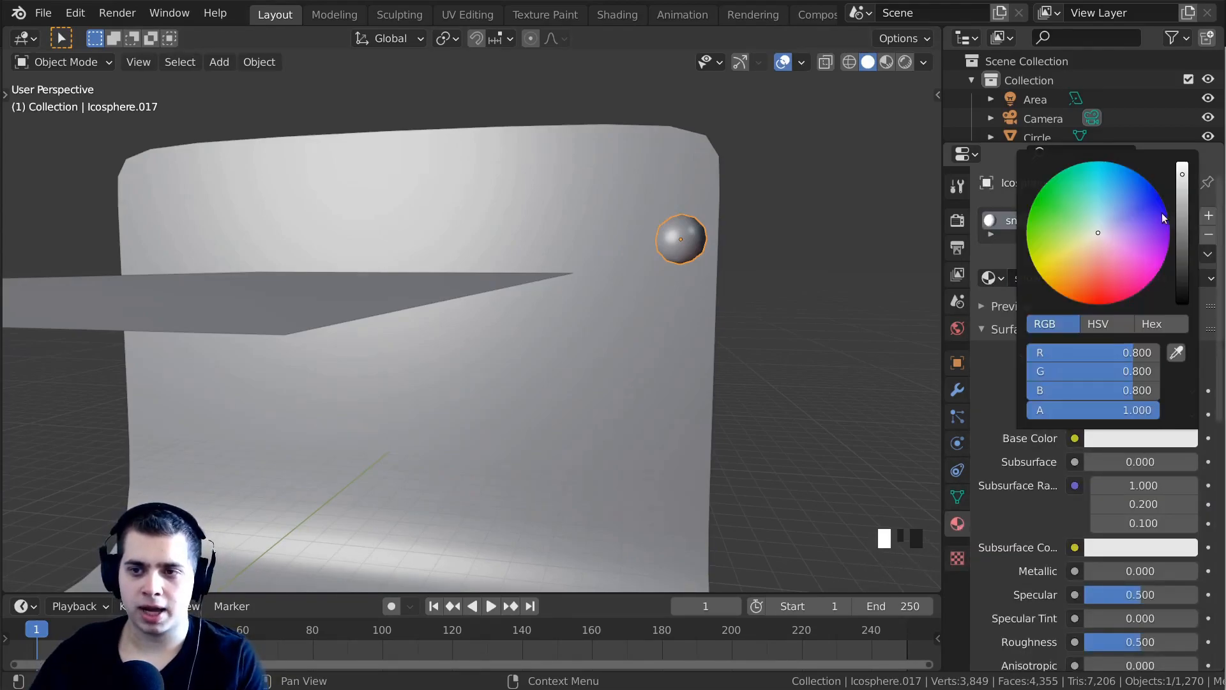
{"action": "left_click_drag", "start_coordinate": [1179, 181], "coordinate": [1179, 153]}
{"action": "scroll", "coordinate": [638, 409], "scroll_direction": "down", "scroll_amount": 2}
Select the large raised plane and add an Emitter particle system to it.
{"action": "key", "text": "a"}
{"action": "middle_click_drag", "start_coordinate": [511, 439], "coordinate": [606, 311], "text": "shift"}
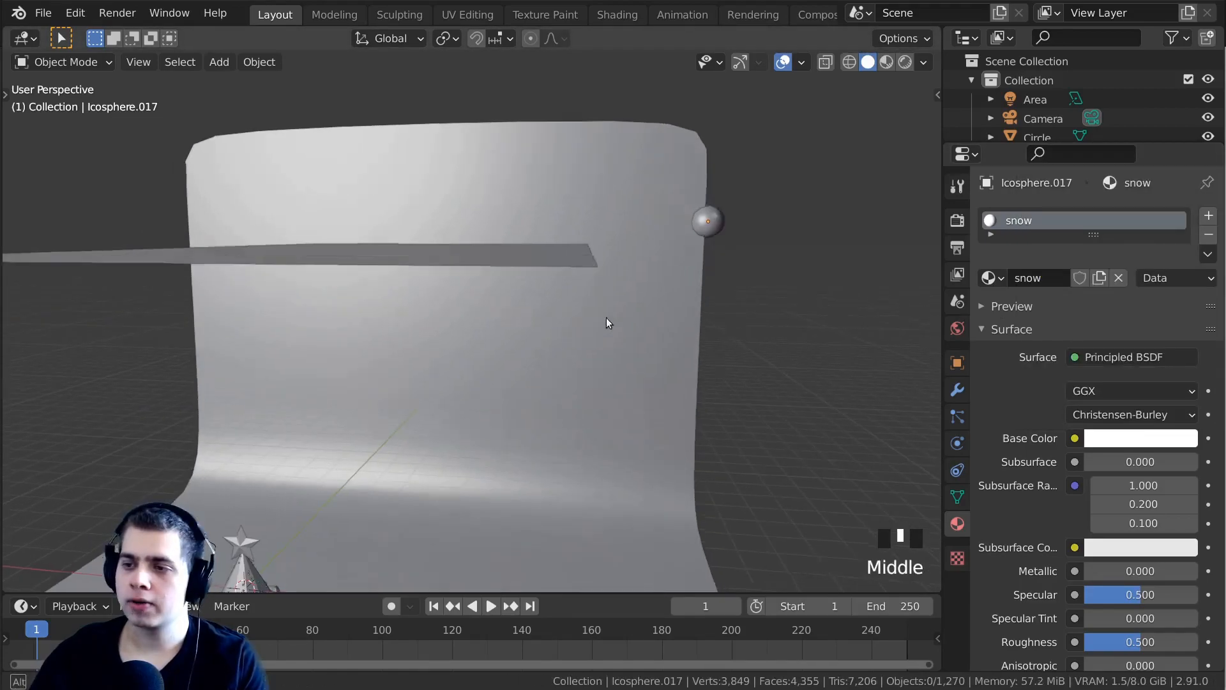
{"action": "middle_click_drag", "start_coordinate": [712, 191], "coordinate": [726, 234]}
{"action": "right_click", "coordinate": [731, 246]}
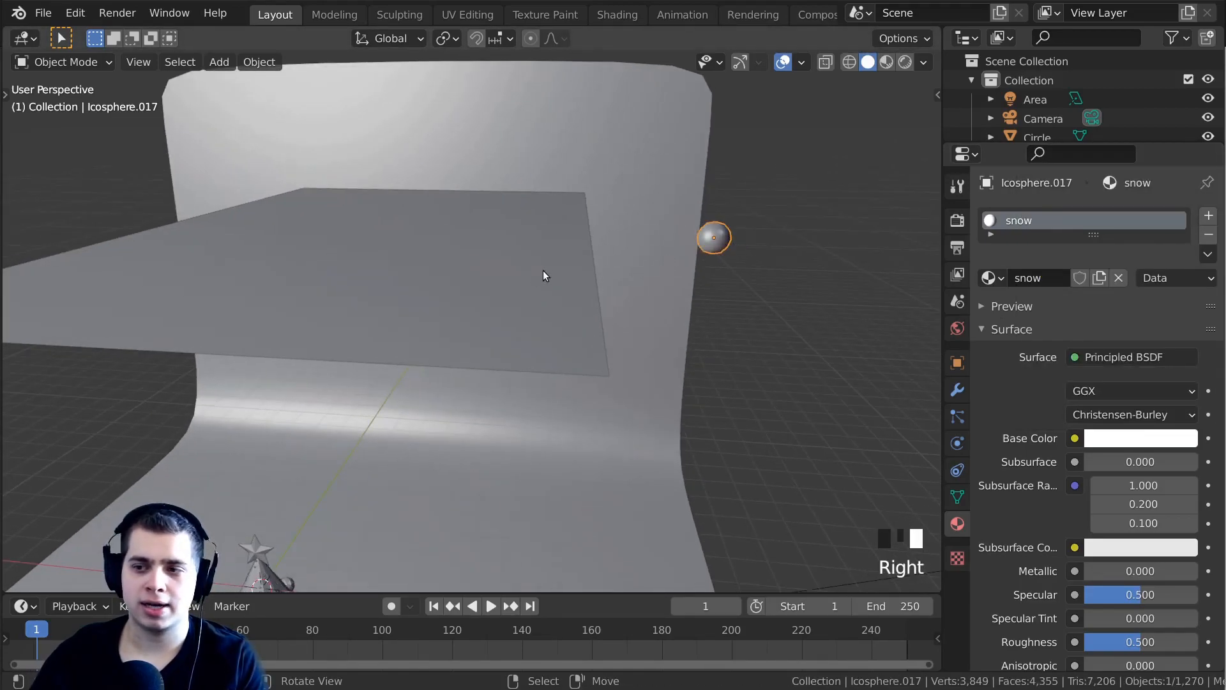
{"action": "right_click", "coordinate": [544, 271]}
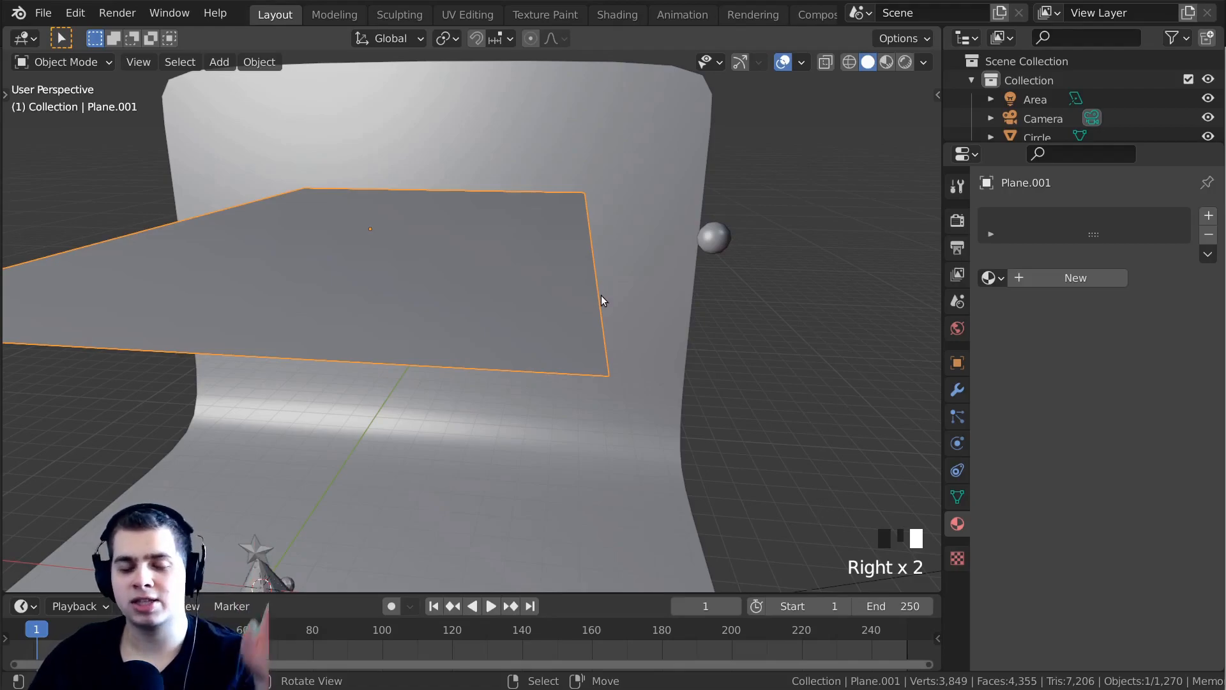
{"action": "left_click", "coordinate": [960, 416]}
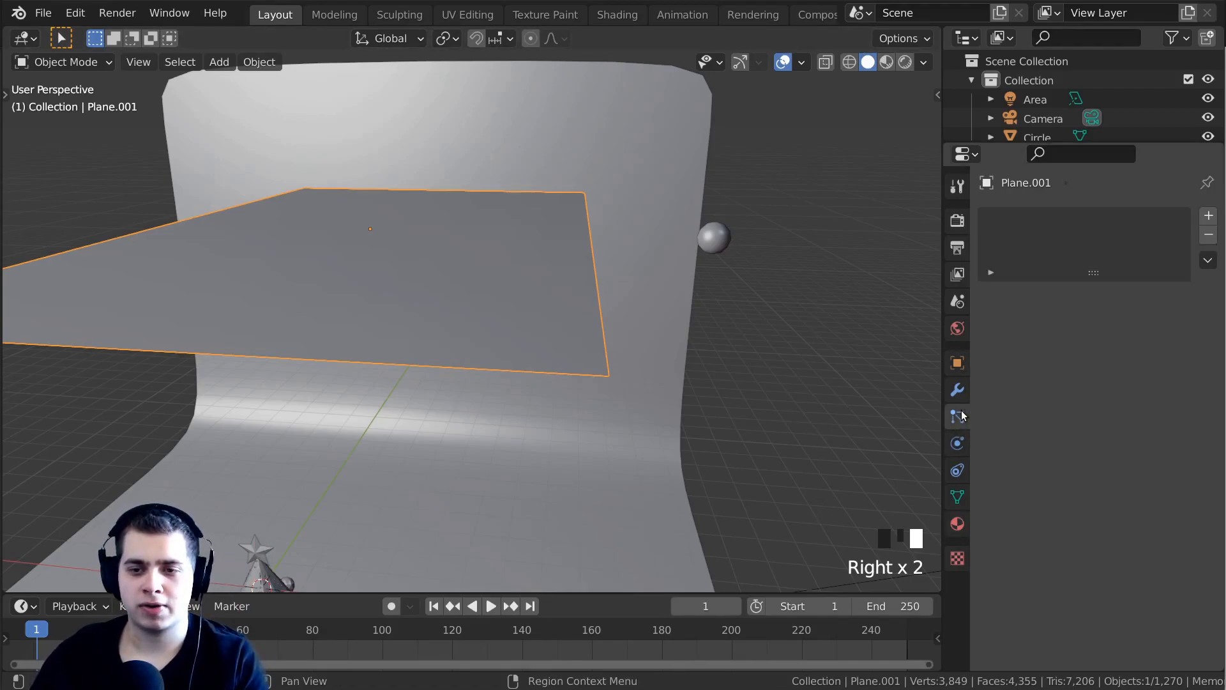
{"action": "left_click", "coordinate": [1209, 215]}
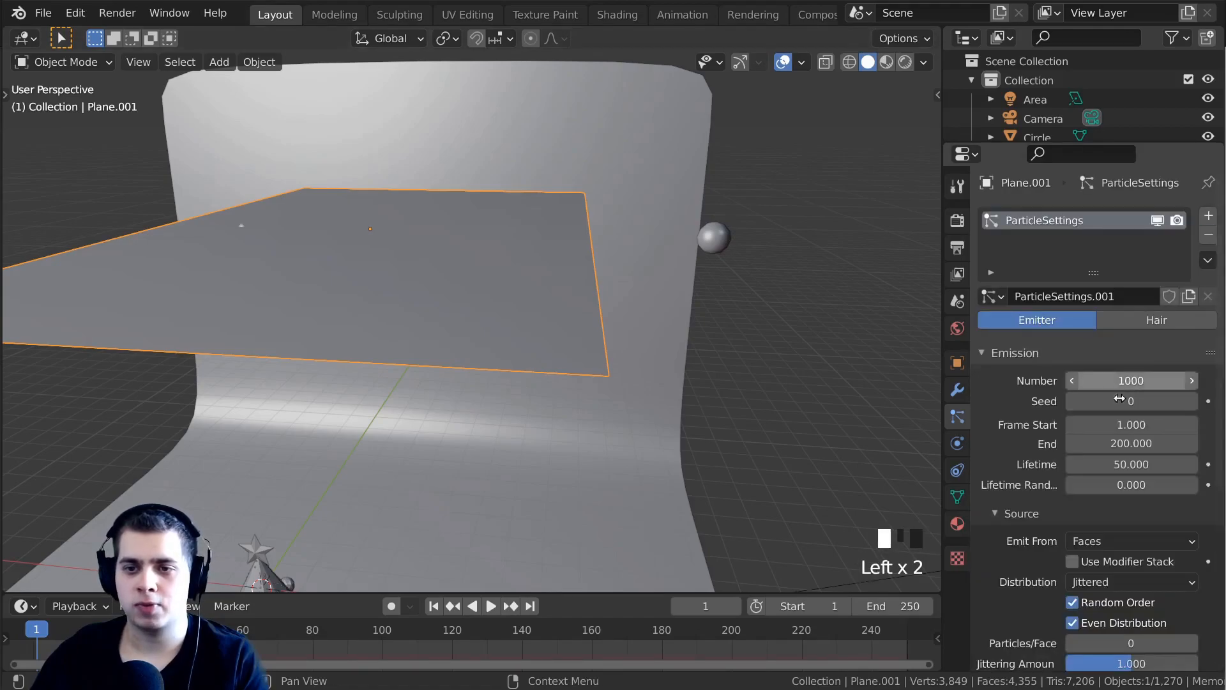
{"action": "left_click", "coordinate": [1038, 323]}
Render the particles as Object and pick the small snow ico sphere as the instance object.
{"action": "scroll", "coordinate": [1037, 324], "scroll_direction": "down", "scroll_amount": 5}
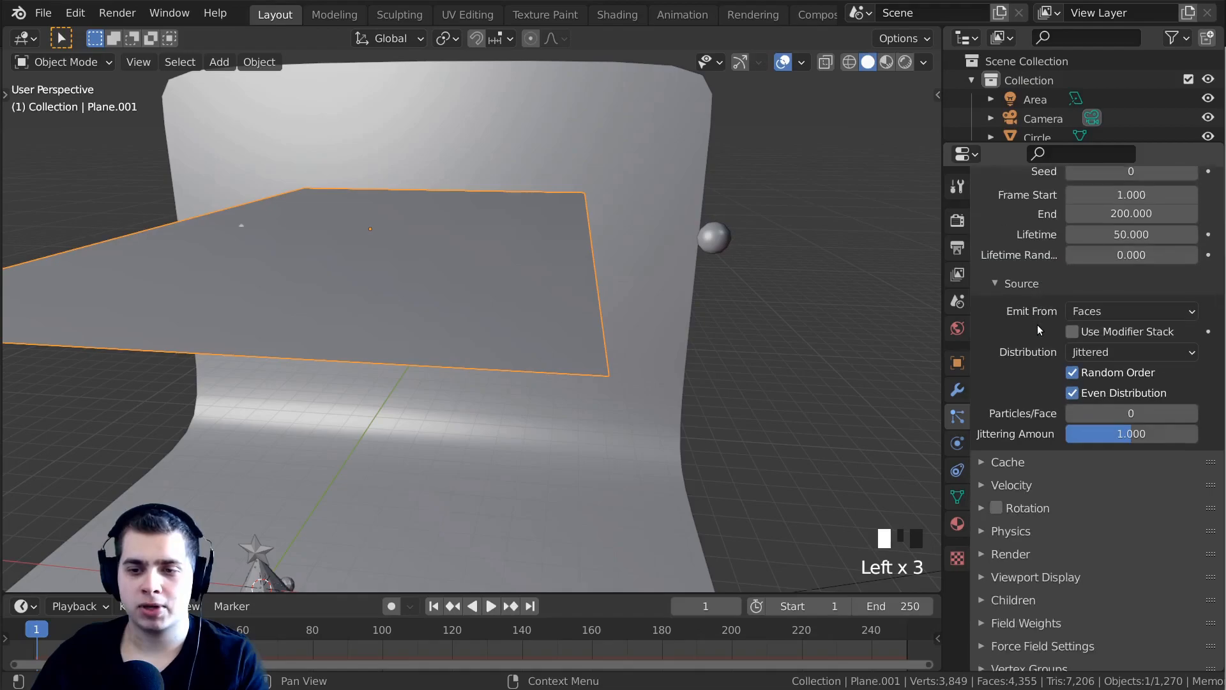
{"action": "scroll", "coordinate": [1039, 331], "scroll_direction": "down", "scroll_amount": 2}
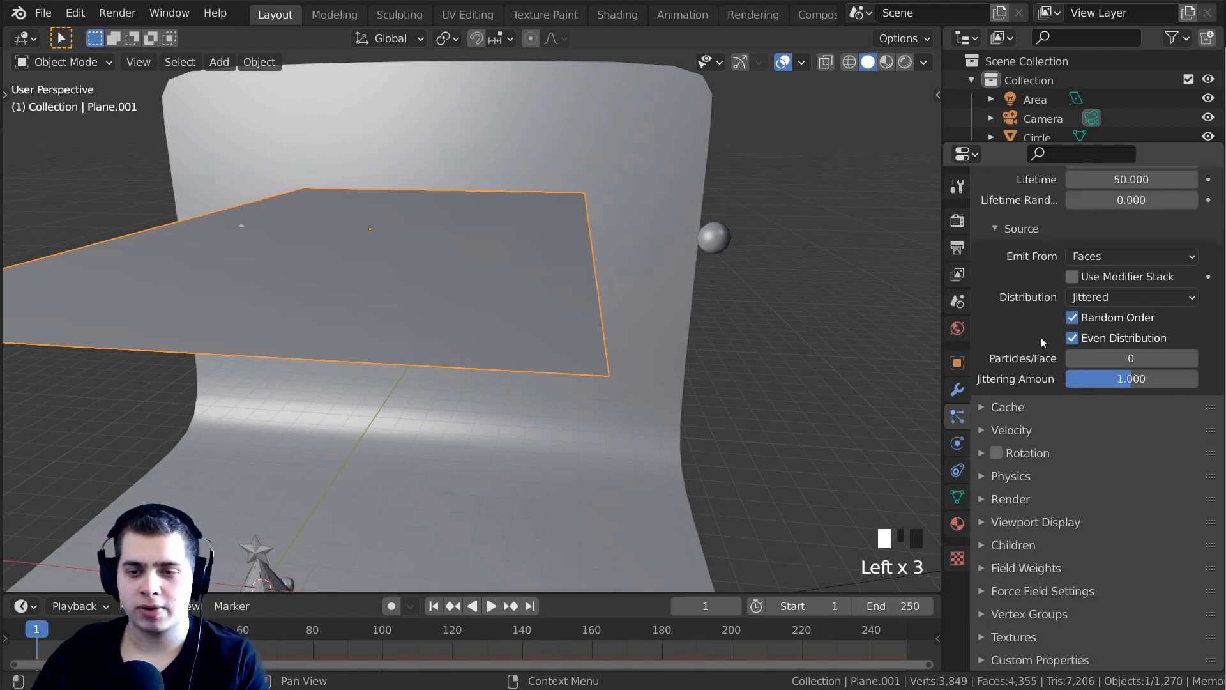
{"action": "left_click", "coordinate": [983, 497]}
{"action": "scroll", "coordinate": [996, 485], "scroll_direction": "down", "scroll_amount": 3}
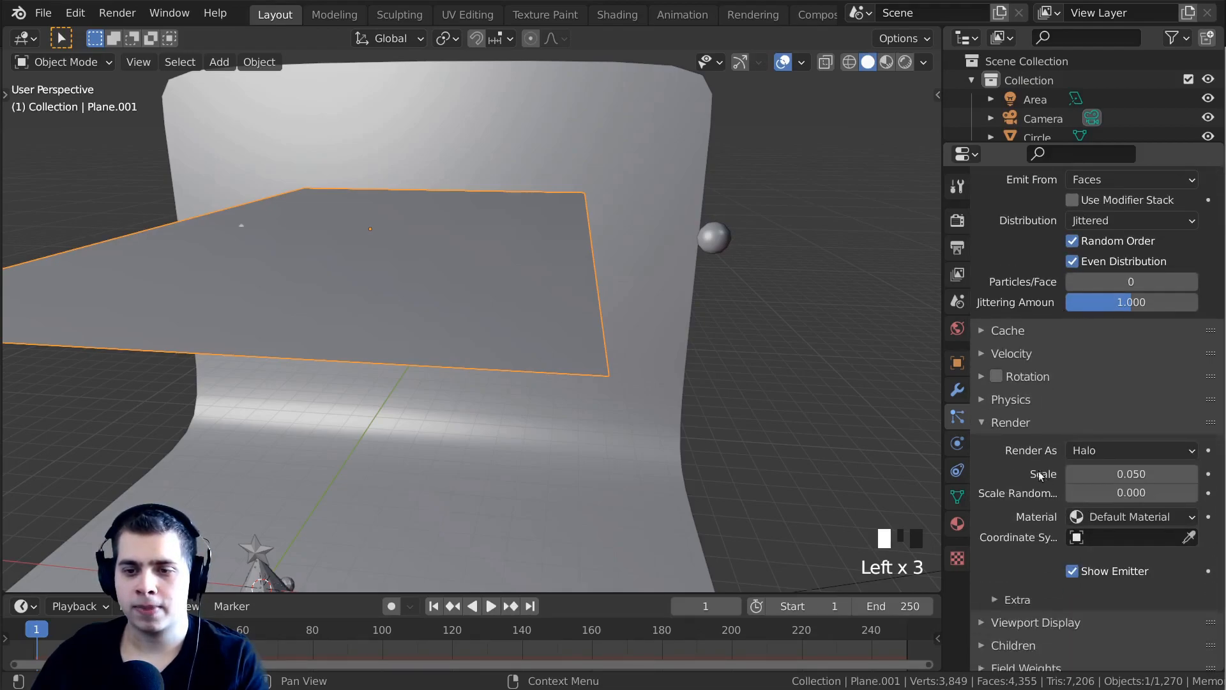
{"action": "left_click", "coordinate": [1083, 451]}
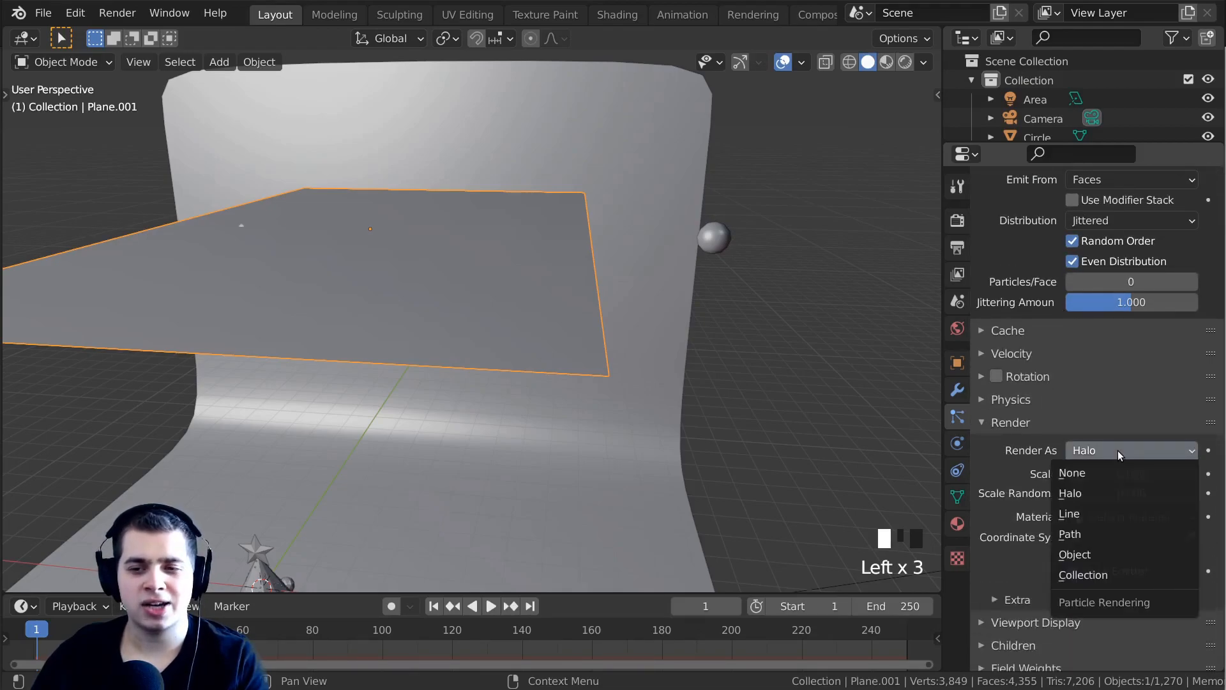
{"action": "left_click", "coordinate": [1096, 553]}
{"action": "scroll", "coordinate": [1097, 547], "scroll_direction": "down", "scroll_amount": 1}
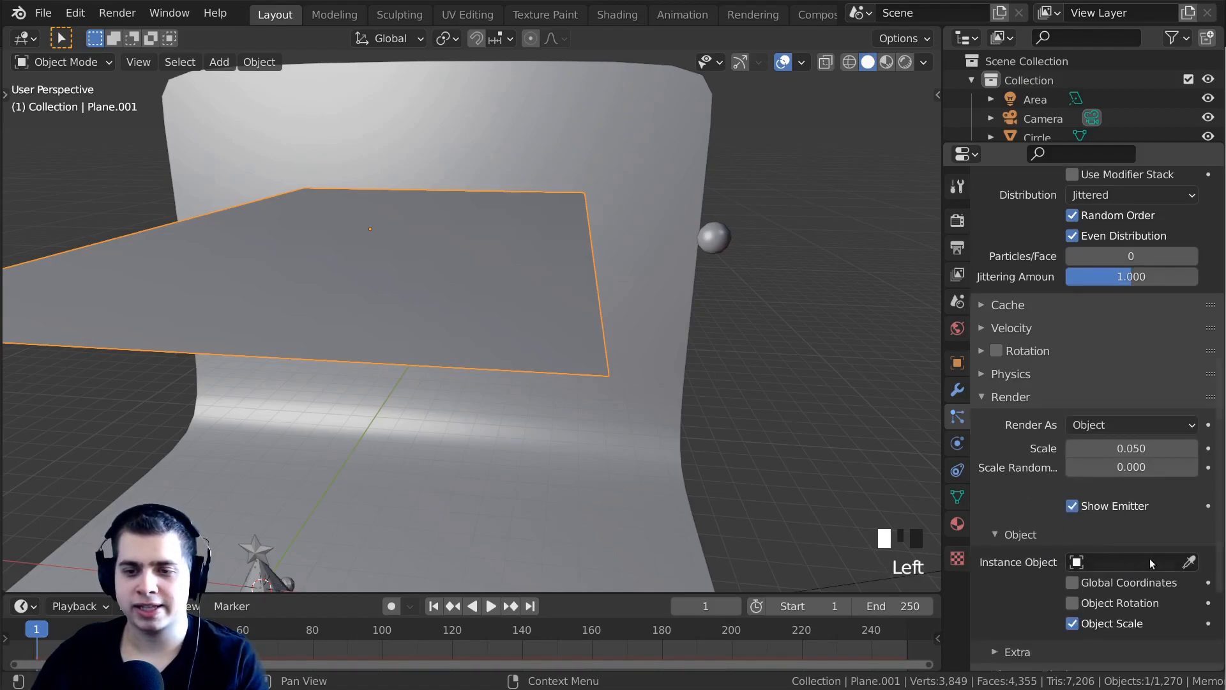
{"action": "left_click", "coordinate": [1191, 562]}
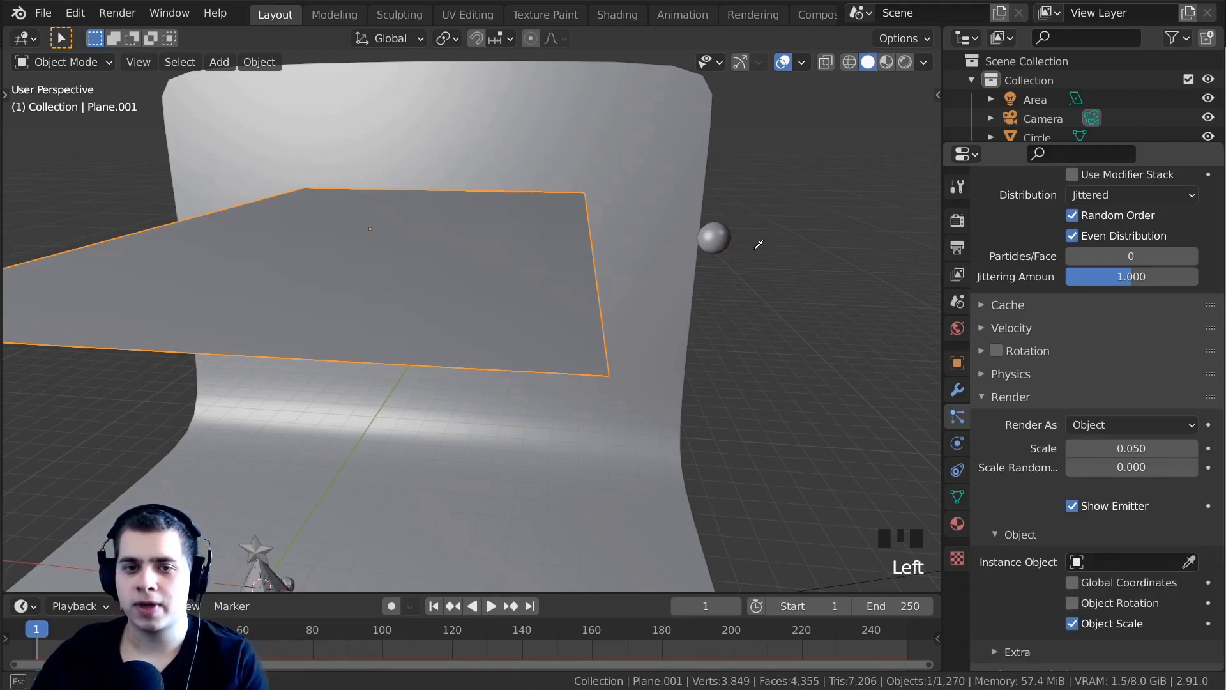
{"action": "left_click", "coordinate": [731, 222]}
Play the animation up to frame 113 to examine how the particles fall from the plane.
{"action": "middle_click_drag", "start_coordinate": [707, 235], "coordinate": [556, 332], "text": "shift"}
{"action": "key", "text": "space"}
{"action": "scroll", "coordinate": [447, 329], "scroll_direction": "up", "scroll_amount": 3}
{"action": "middle_click_drag", "start_coordinate": [557, 332], "coordinate": [549, 225], "text": "shift"}
{"action": "key", "text": "space"}
{"action": "middle_click_drag", "start_coordinate": [753, 281], "coordinate": [798, 294]}
Switch to the camera view and set the particle scale to 0.239 with a scale randomness of 1.000.
{"action": "mouse_move", "coordinate": [1105, 452]}
{"action": "left_mouse_down", "text": "shift"}
{"action": "mouse_move", "coordinate": [1095, 447]}
{"action": "mouse_move", "coordinate": [1175, 448]}
{"action": "mouse_move", "coordinate": [1111, 448]}
{"action": "mouse_move", "coordinate": [1125, 448]}
{"action": "left_mouse_up", "text": "shift"}
{"action": "middle_click_drag", "start_coordinate": [763, 415], "coordinate": [741, 373]}
{"action": "key", "text": "KP_0"}
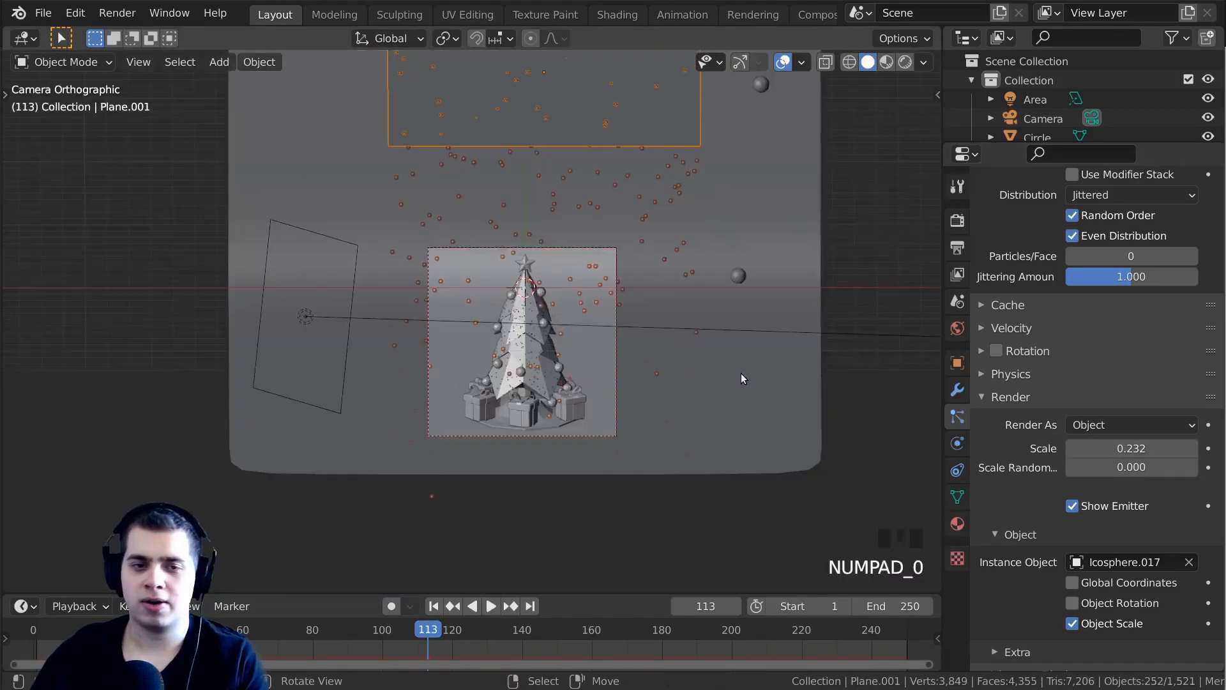
{"action": "scroll", "coordinate": [646, 441], "scroll_direction": "up", "scroll_amount": 5}
{"action": "left_click_drag", "start_coordinate": [1150, 448], "coordinate": [1124, 489], "text": "shift"}
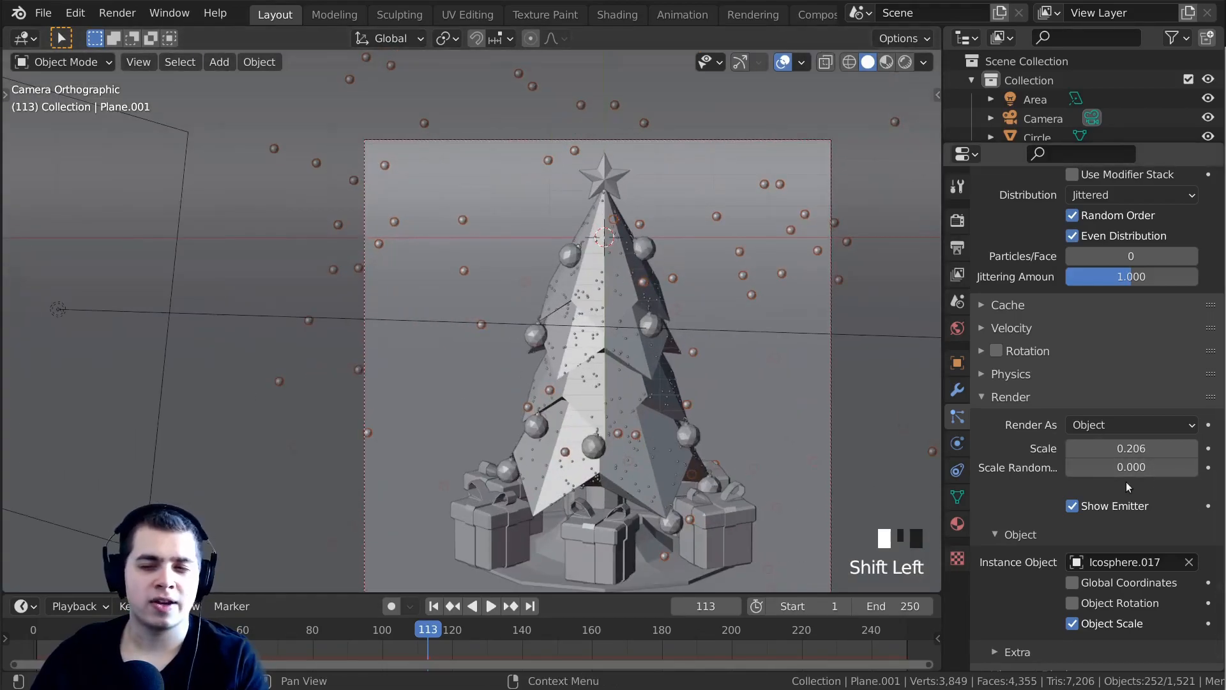
{"action": "middle_click_drag", "start_coordinate": [772, 423], "coordinate": [740, 351], "text": "shift"}
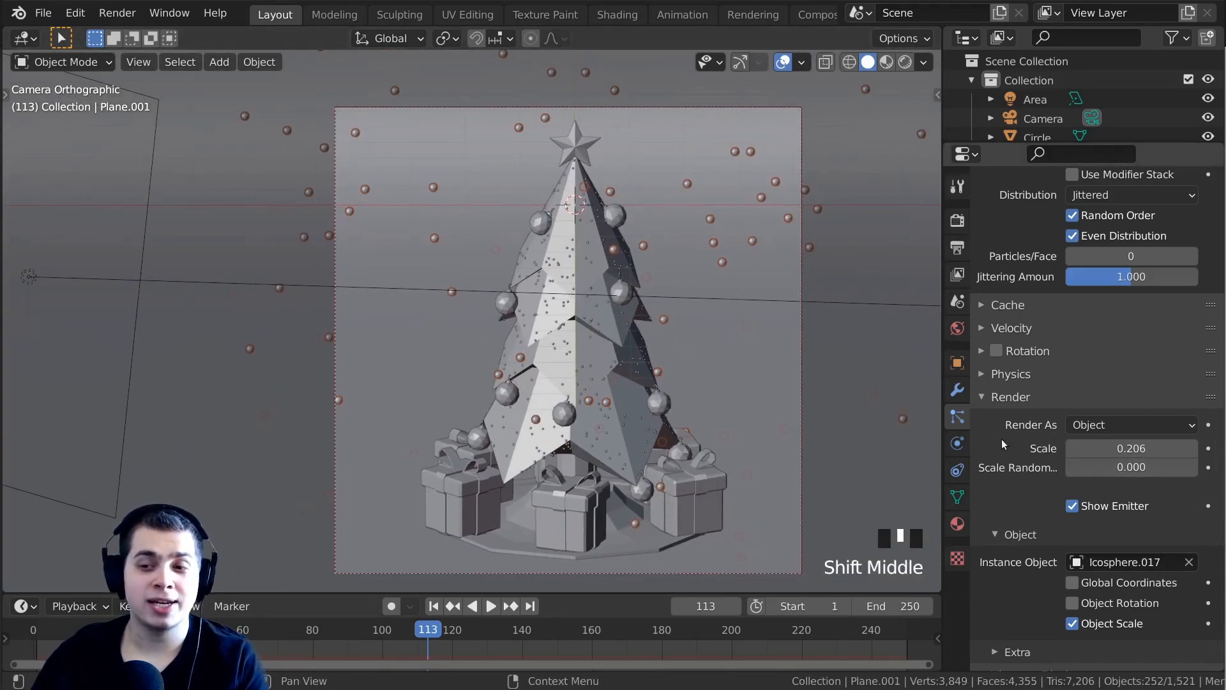
{"action": "mouse_move", "coordinate": [1090, 467]}
{"action": "left_mouse_down"}
{"action": "mouse_move", "coordinate": [1198, 467]}
{"action": "mouse_move", "coordinate": [1159, 448]}
{"action": "mouse_move", "coordinate": [1174, 448]}
{"action": "left_mouse_up"}
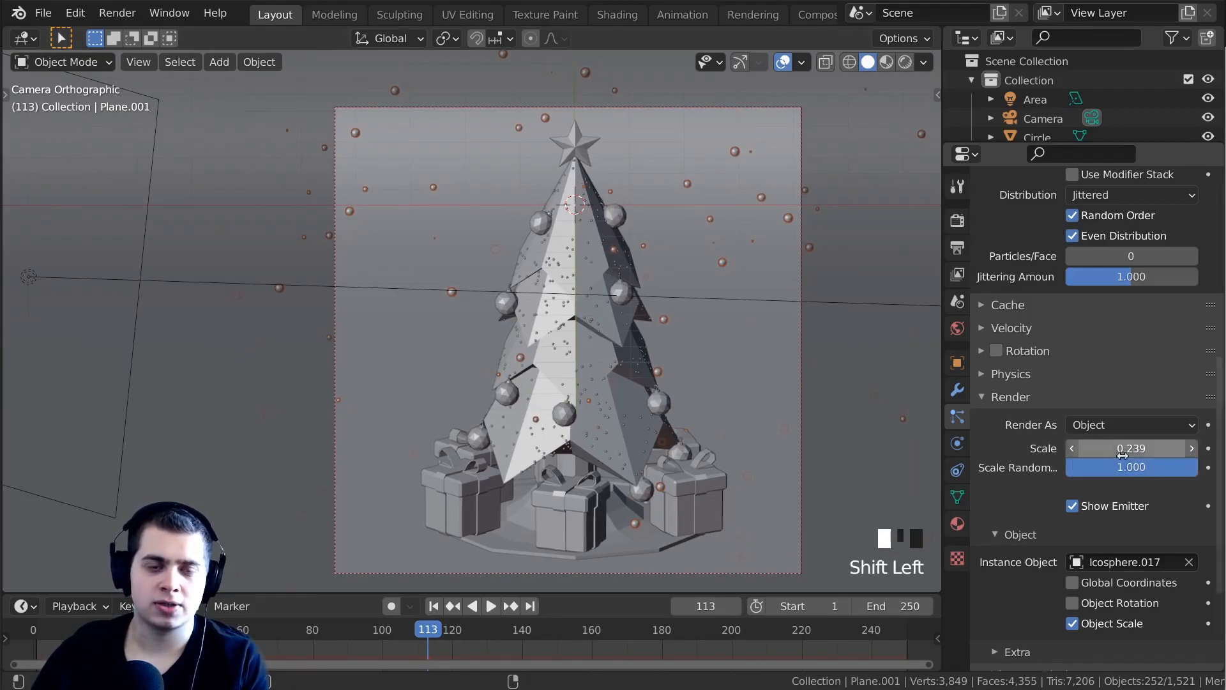
Preview the snowflakes in rendered shading, then return the viewport to solid shading.
{"action": "key", "text": "z"}
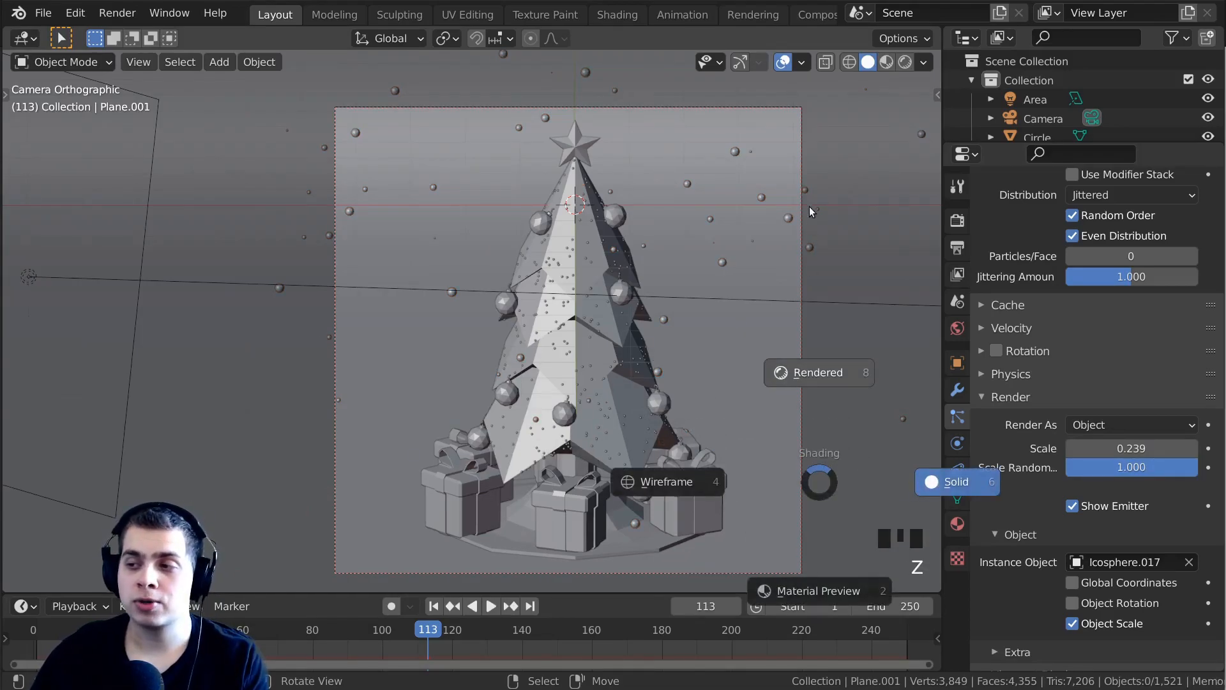
{"action": "key", "text": "z"}
{"action": "key", "text": "z"}
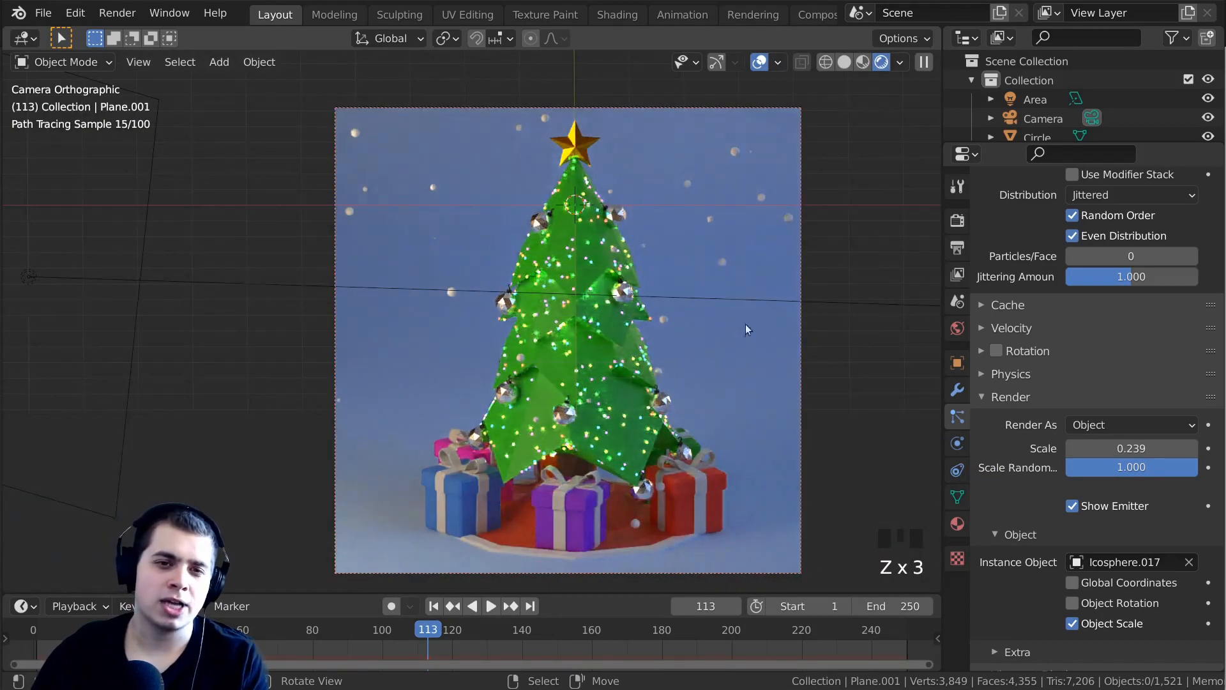
{"action": "key", "text": "z"}
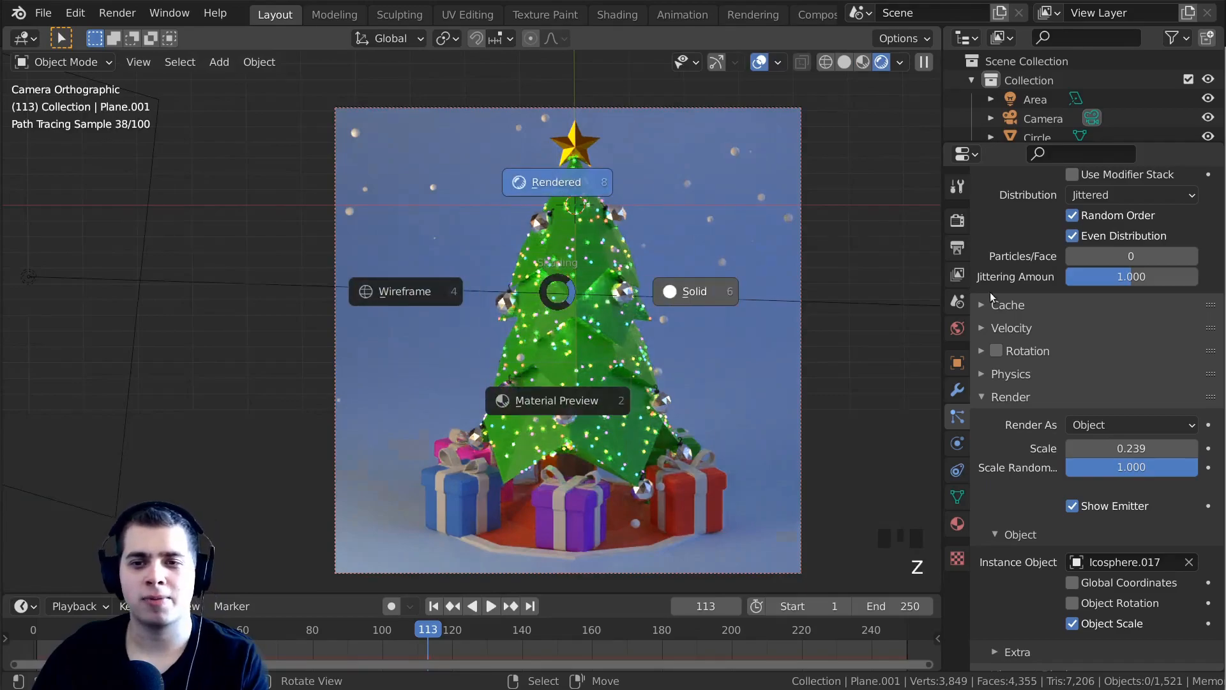
Set the particle system's emission number to 10000.
{"action": "scroll", "coordinate": [1157, 415], "scroll_direction": "up", "scroll_amount": 15}
{"action": "left_click", "coordinate": [1086, 381]}
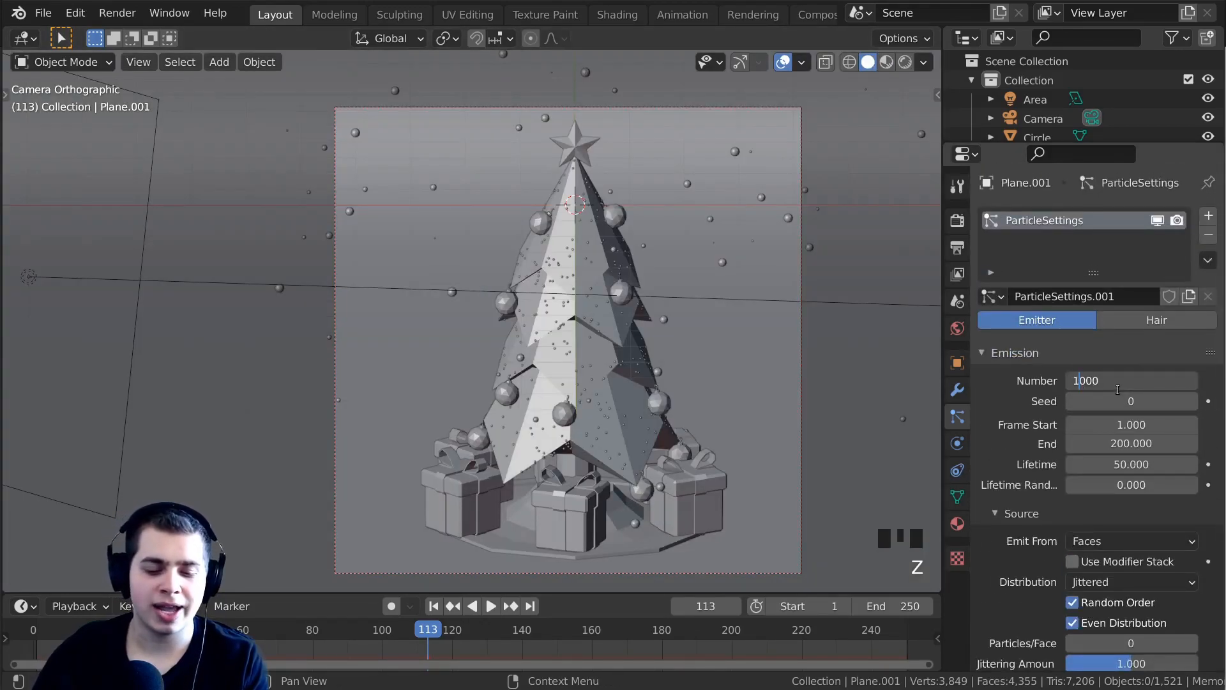
{"action": "key", "text": "Return"}
Rewind the timeline to frame 0 and replay the snowfall, stopping at frame 89.
{"action": "left_click", "coordinate": [427, 648]}
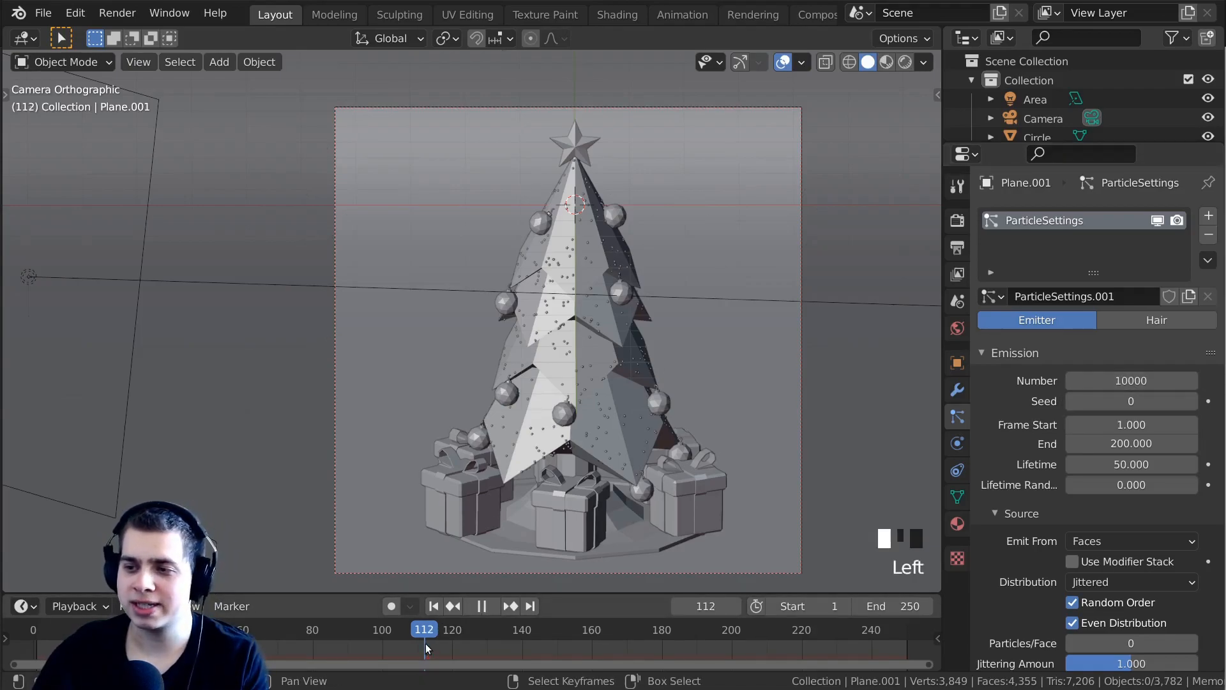
{"action": "left_click_drag", "start_coordinate": [427, 648], "coordinate": [37, 648]}
{"action": "key", "text": "space"}
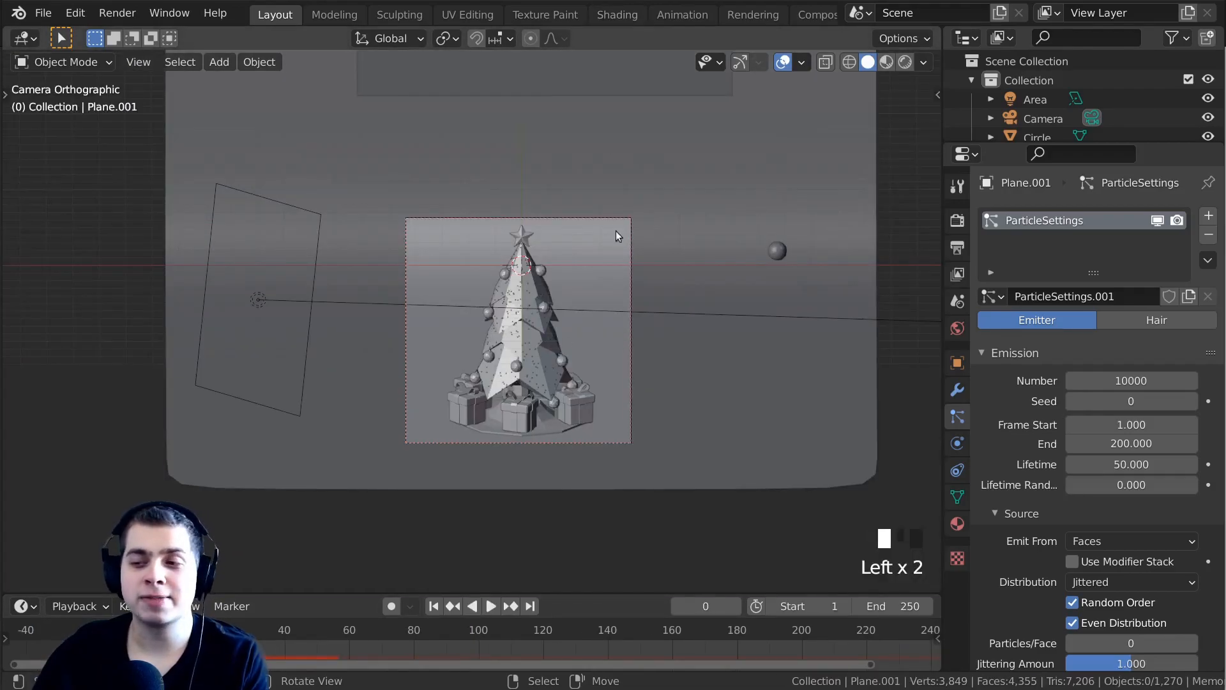
{"action": "scroll", "coordinate": [616, 234], "scroll_direction": "up", "scroll_amount": 2}
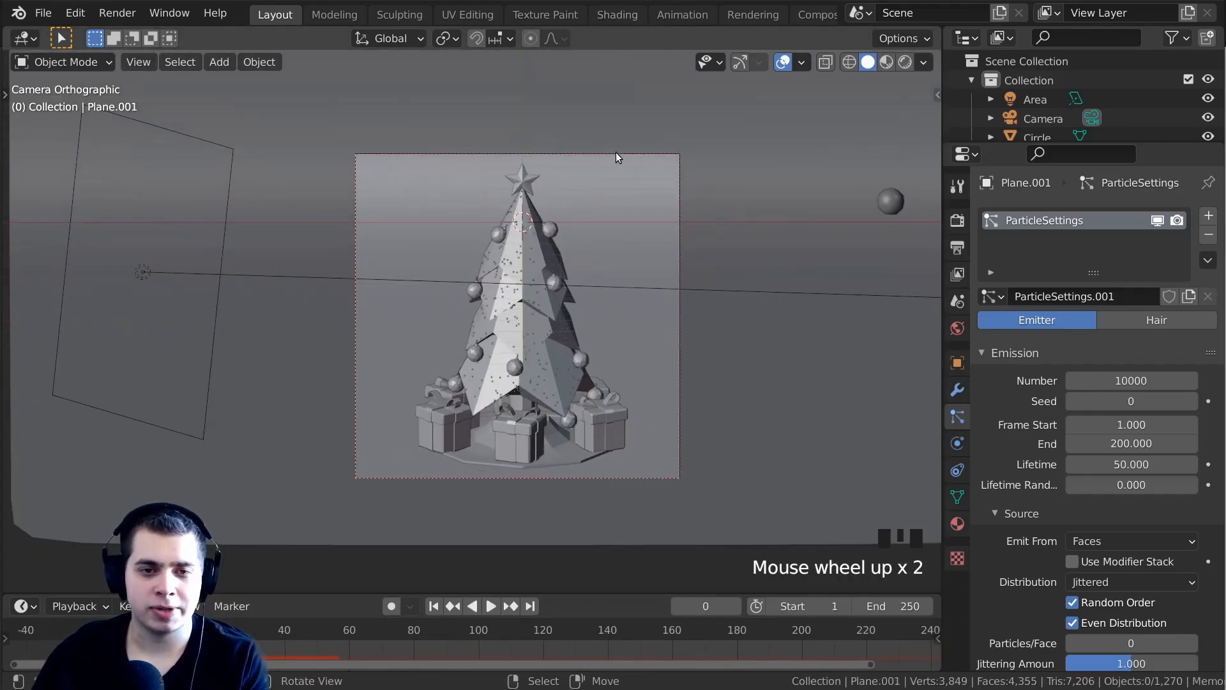
{"action": "key", "text": "space"}
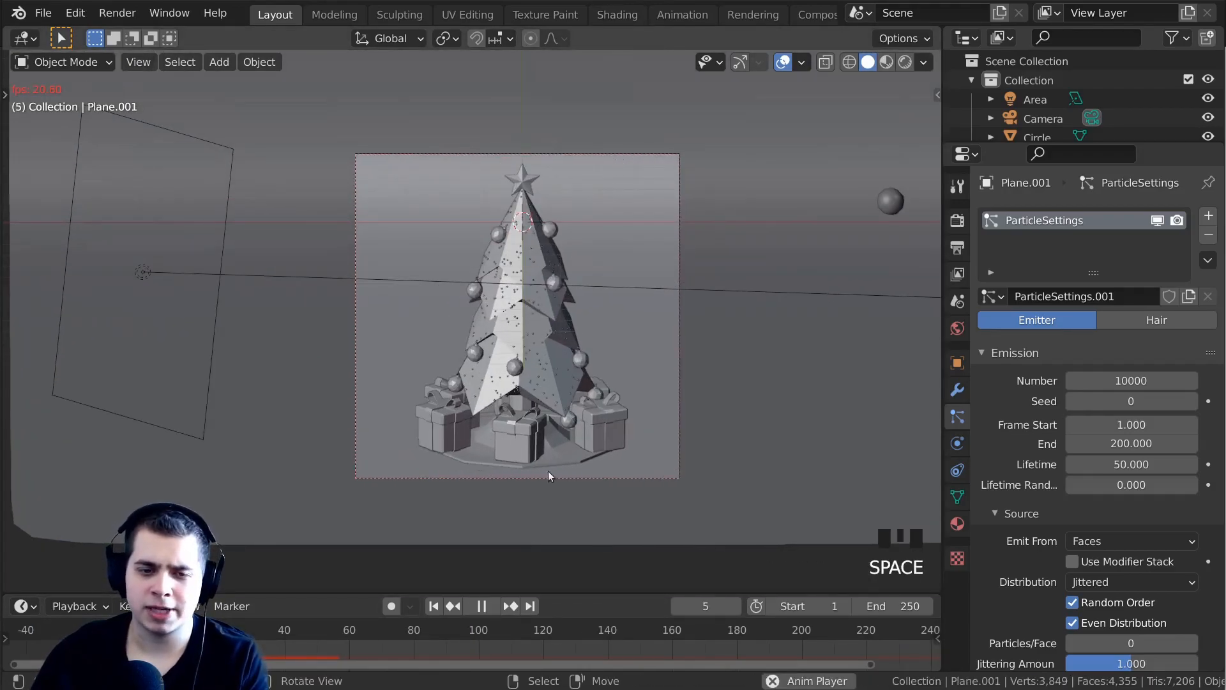
{"action": "middle_click_drag", "start_coordinate": [620, 326], "coordinate": [619, 321], "text": "shift"}
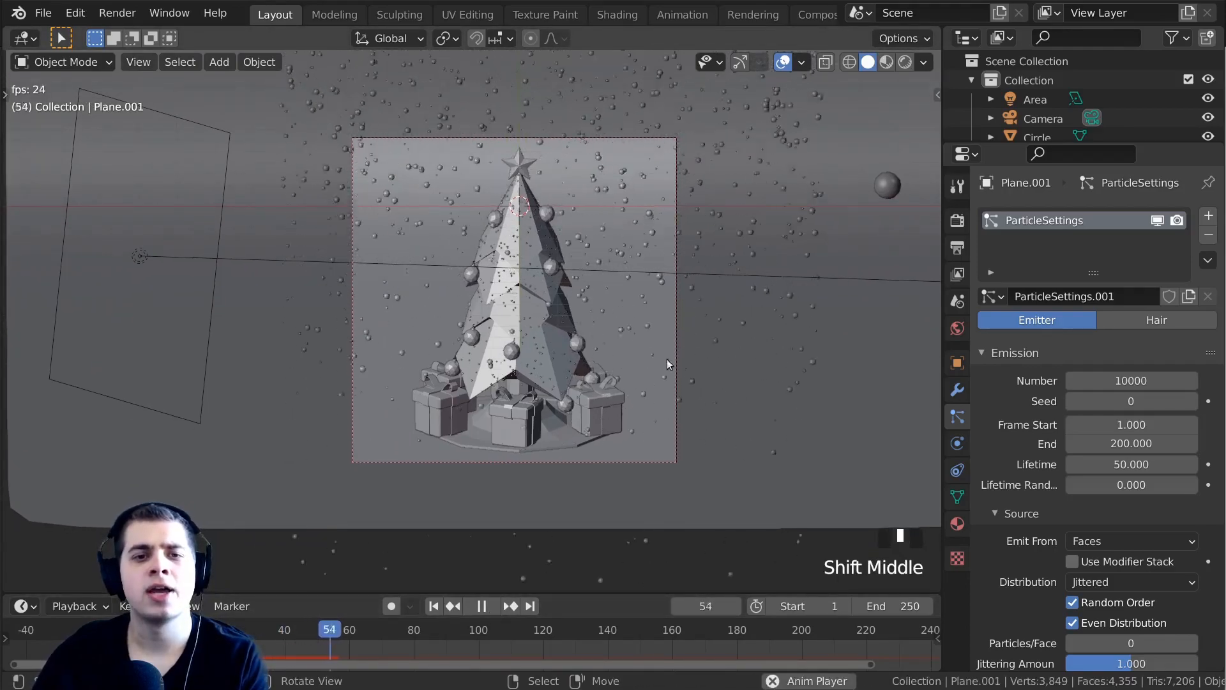
{"action": "scroll", "coordinate": [664, 358], "scroll_direction": "up", "scroll_amount": 2}
{"action": "key", "text": "space"}
{"action": "key", "text": "space"}
{"action": "key", "text": "space"}
{"action": "key", "text": "space"}
Switch the viewport to rendered shading and examine the denser snowfall around the tree.
{"action": "key", "text": "z"}
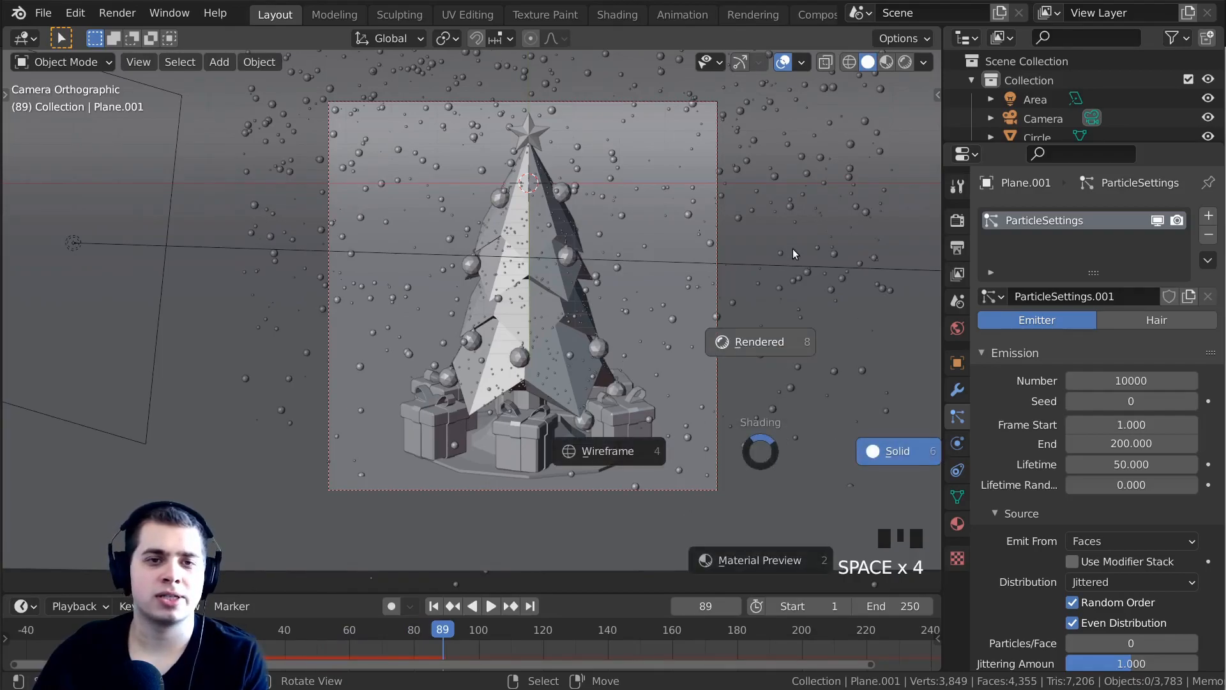
{"action": "left_click", "coordinate": [791, 255]}
{"action": "key", "text": "a"}
{"action": "key", "text": "a"}
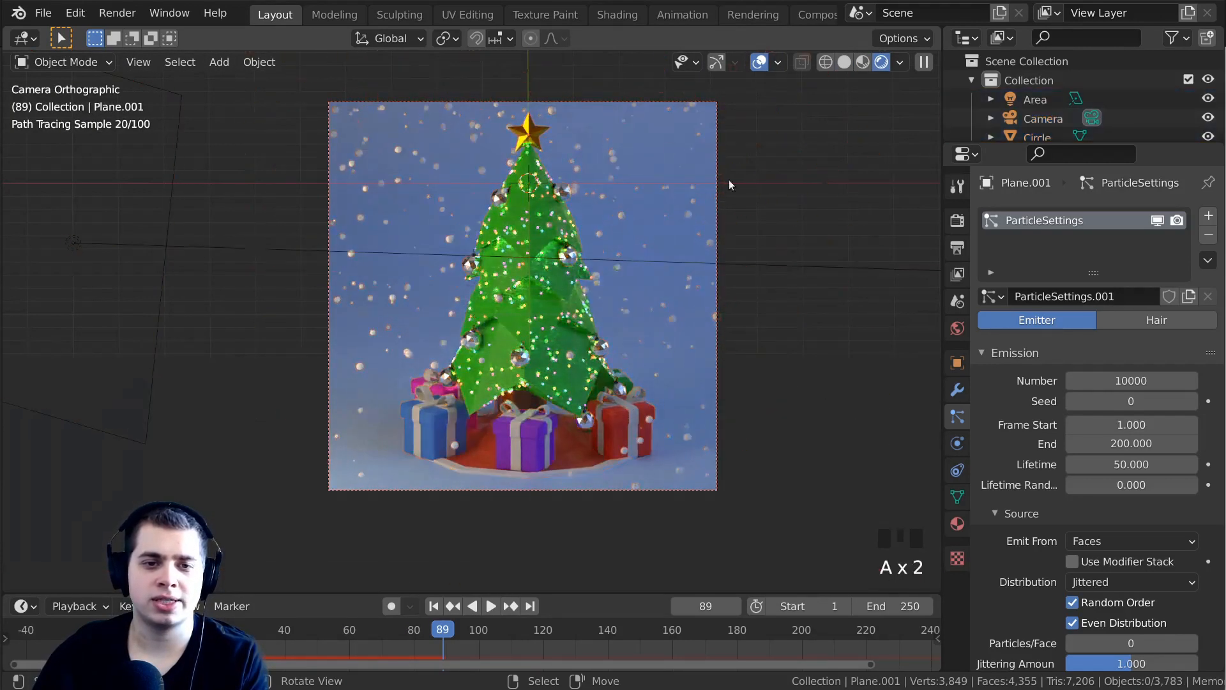
{"action": "middle_click_drag", "start_coordinate": [684, 270], "coordinate": [655, 254], "text": "shift"}
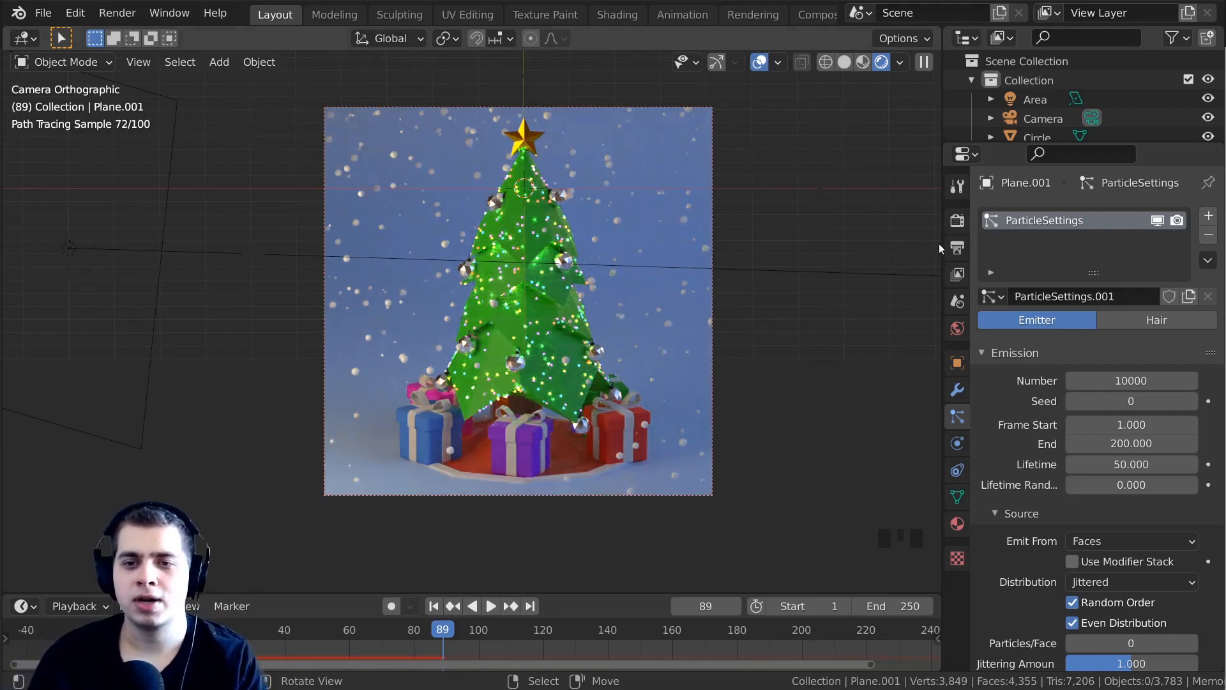
Expand the Motion Blur render settings and set the shutter to 0.32.
{"action": "left_click", "coordinate": [958, 246]}
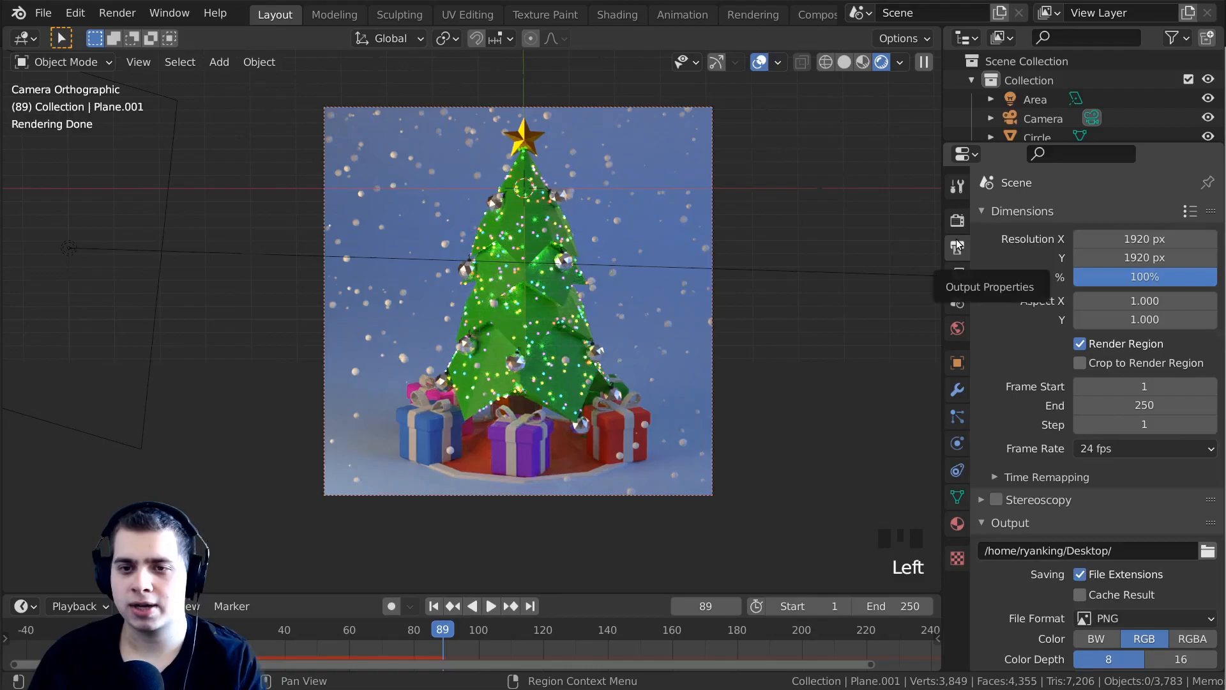
{"action": "left_click", "coordinate": [954, 229]}
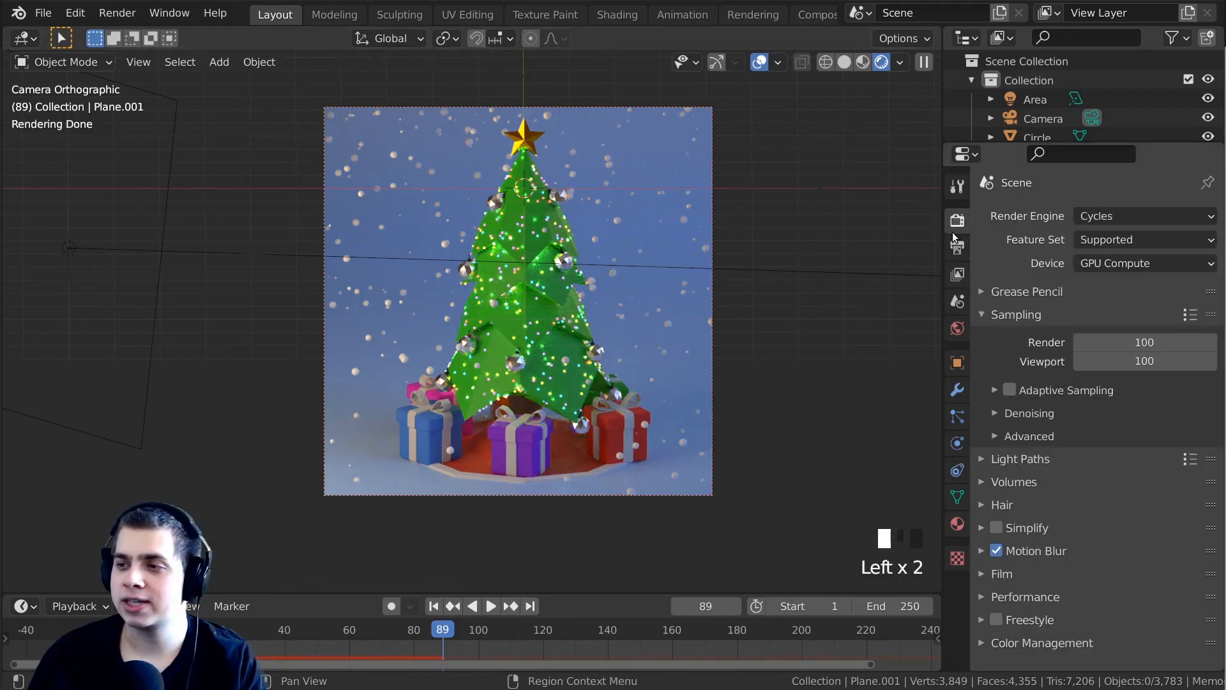
{"action": "left_click", "coordinate": [964, 230]}
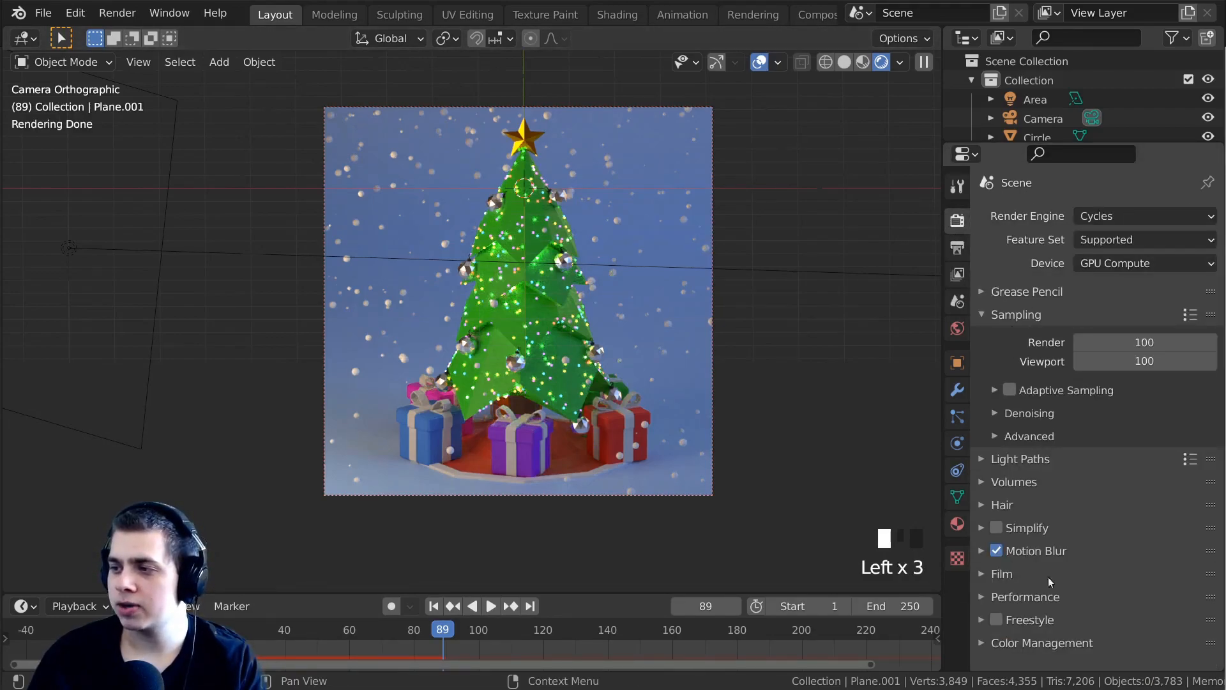
{"action": "left_click", "coordinate": [1001, 553]}
{"action": "left_click", "coordinate": [982, 550]}
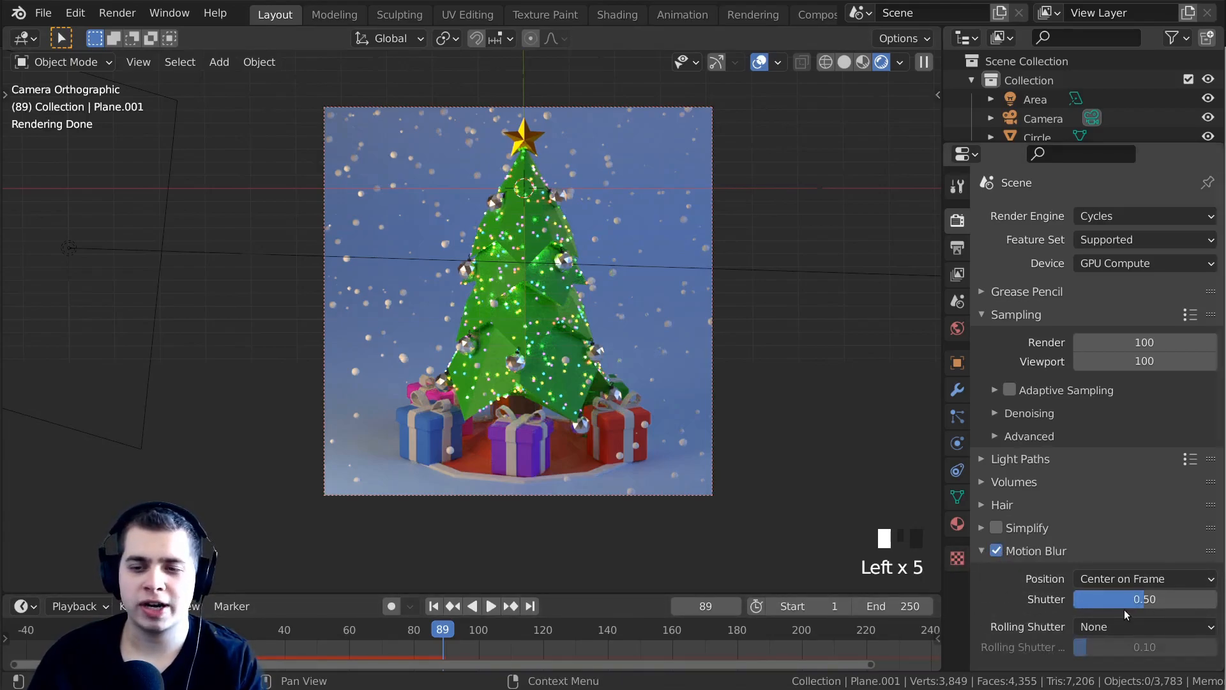
{"action": "left_click_drag", "start_coordinate": [1145, 600], "coordinate": [1120, 600]}
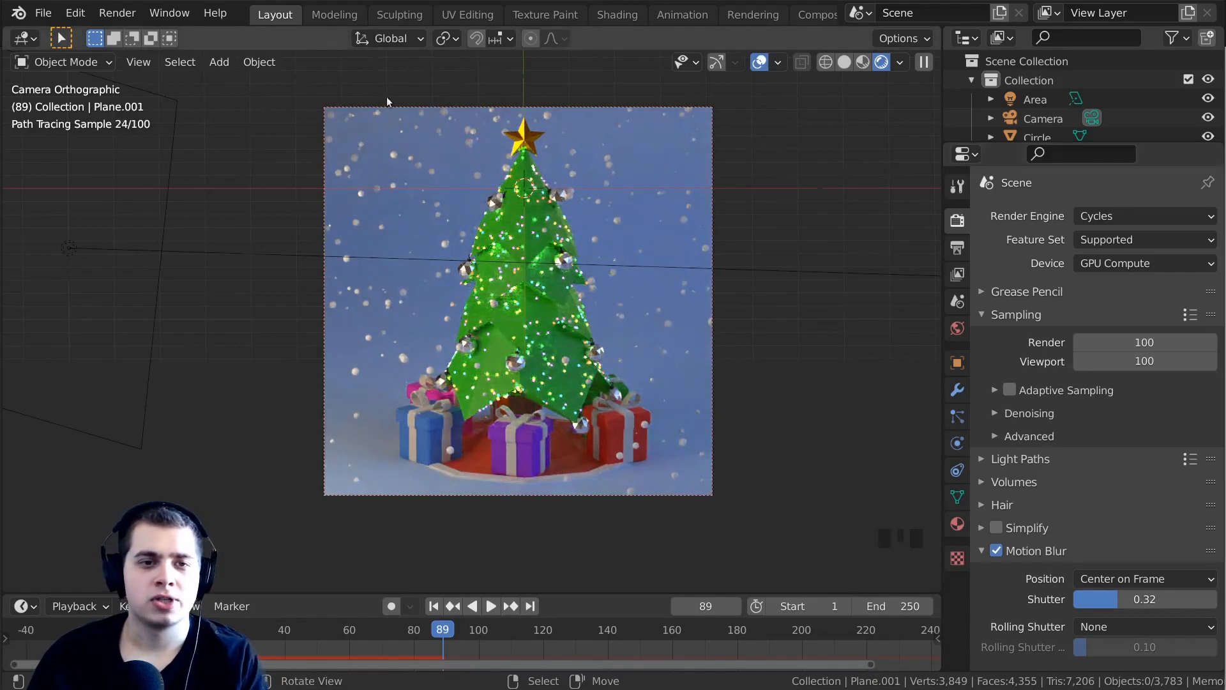
Test-render a small region of background snow in the camera frame's upper-left corner to check the motion blur, then close the render.
{"action": "key", "text": "ctrl+b"}
{"action": "left_click_drag", "start_coordinate": [312, 102], "coordinate": [450, 262]}
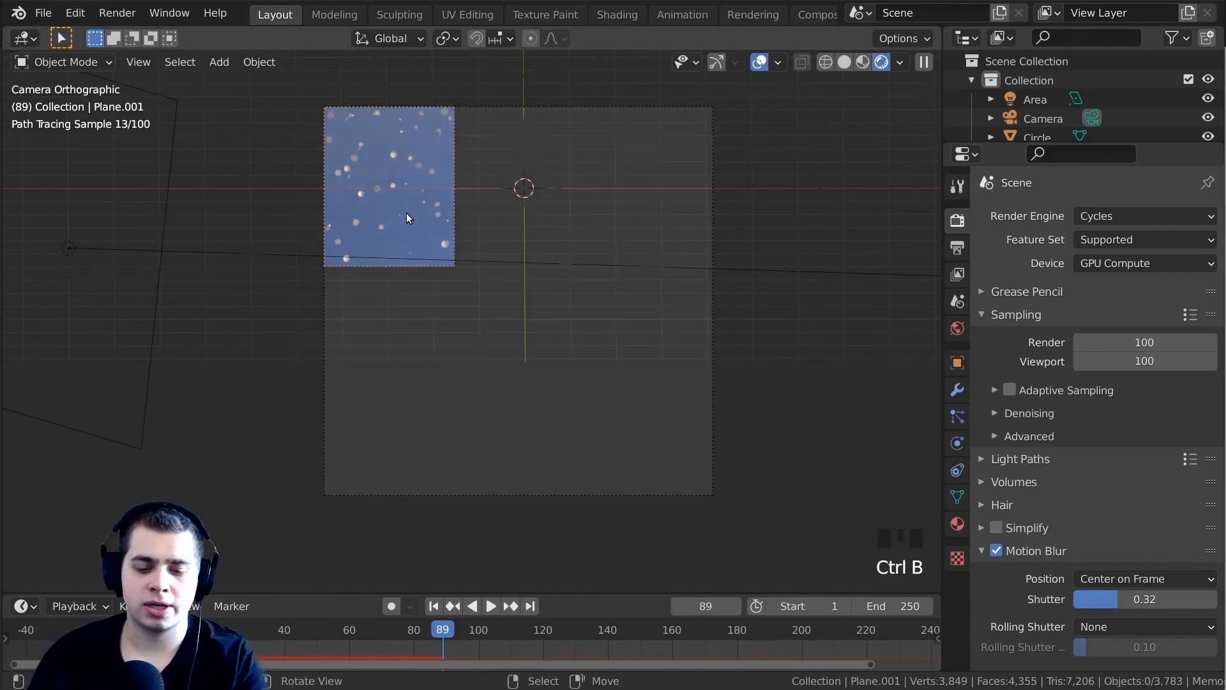
{"action": "key", "text": "F12"}
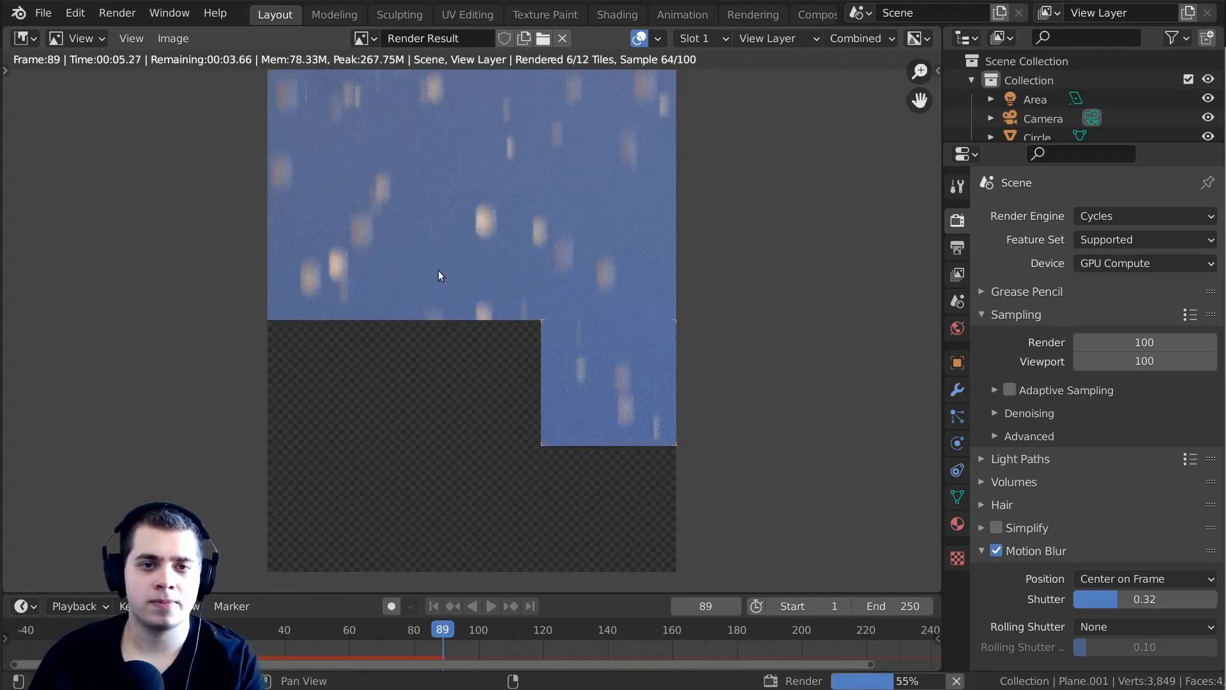
{"action": "key", "text": "Escape"}
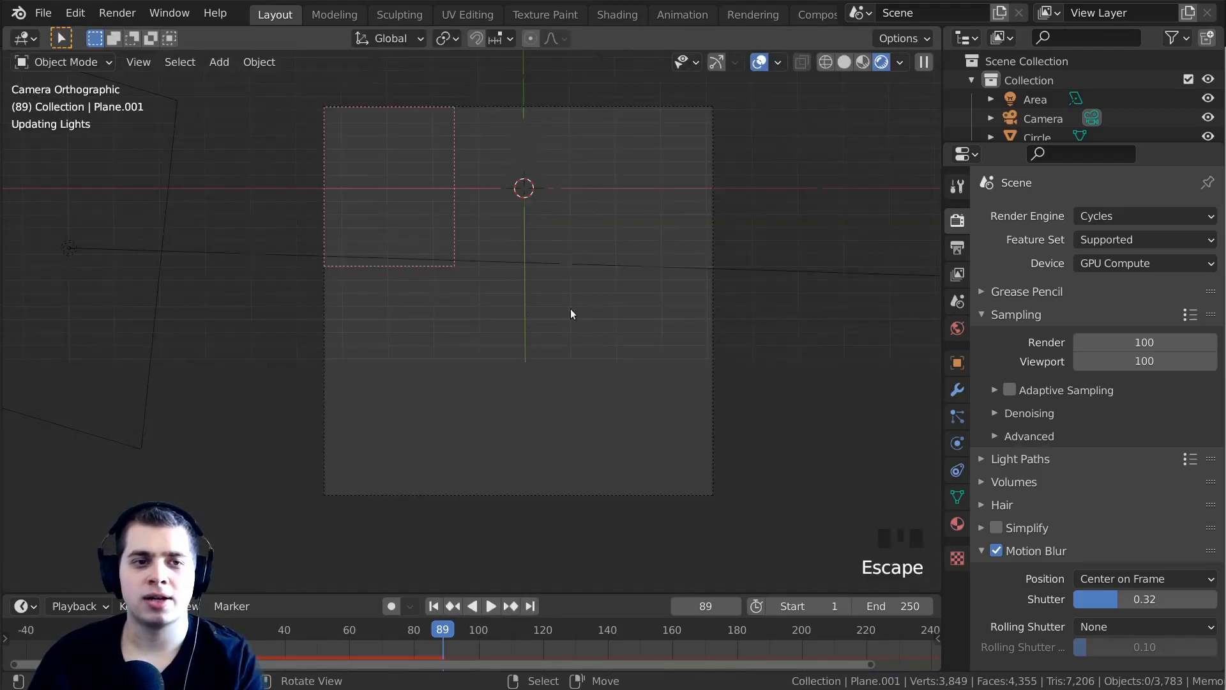
Set the motion blur shutter to 0.23 and restore the render region to the whole camera frame.
{"action": "scroll", "coordinate": [537, 282], "scroll_direction": "down", "scroll_amount": 2}
{"action": "scroll", "coordinate": [538, 288], "scroll_direction": "up", "scroll_amount": 1}
{"action": "mouse_move", "coordinate": [1119, 599]}
{"action": "left_mouse_down"}
{"action": "mouse_move", "coordinate": [1075, 599]}
{"action": "mouse_move", "coordinate": [1177, 596]}
{"action": "mouse_move", "coordinate": [1148, 596]}
{"action": "left_mouse_up"}
{"action": "scroll", "coordinate": [211, 382], "scroll_direction": "up", "scroll_amount": 1}
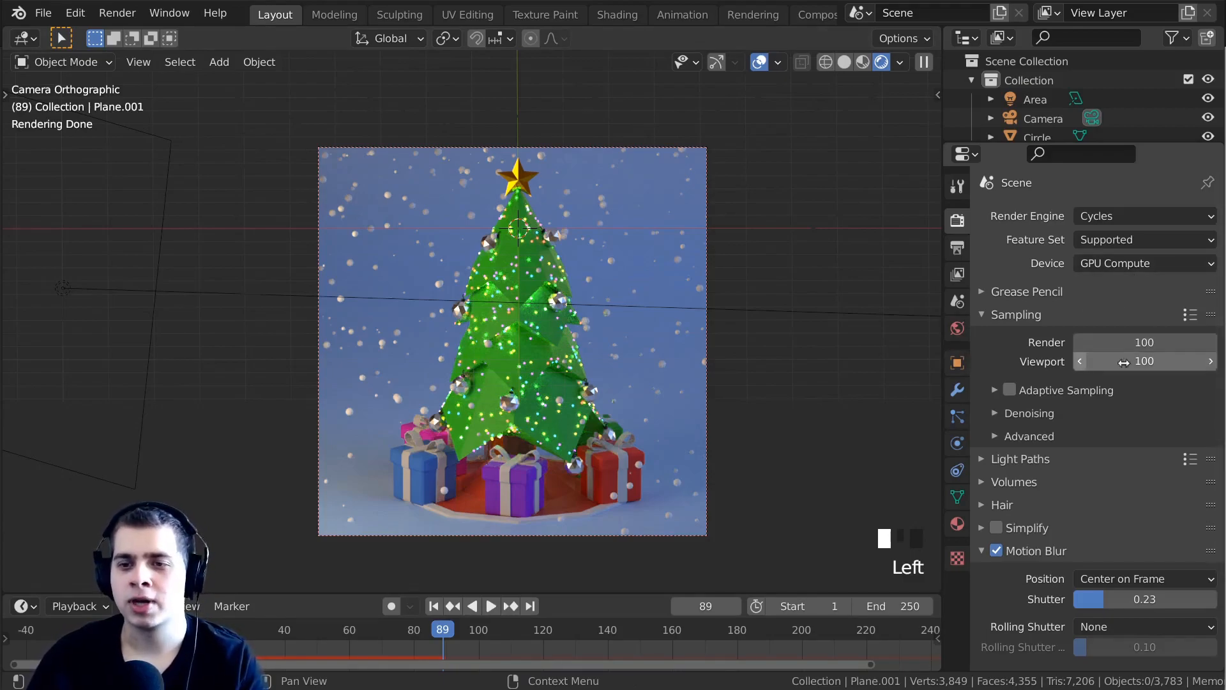
{"action": "left_click", "coordinate": [991, 317]}
{"action": "left_click", "coordinate": [991, 316]}
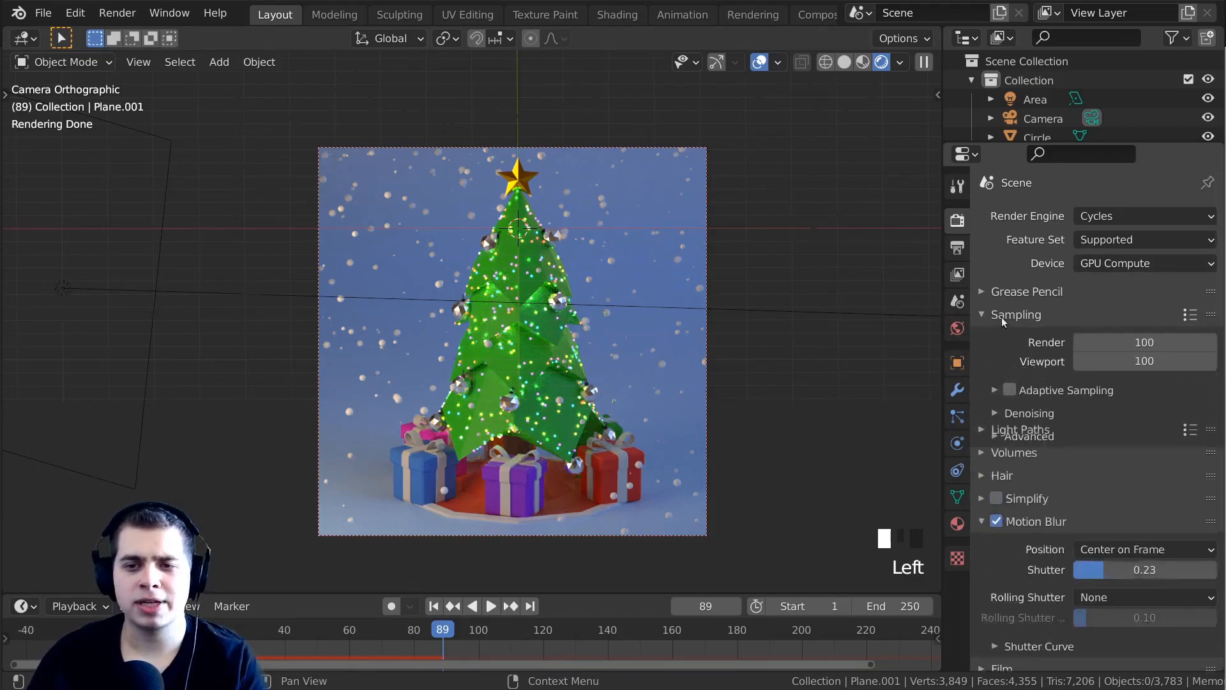
{"action": "left_click", "coordinate": [1151, 340]}
{"action": "key", "text": "Left"}
{"action": "key", "text": "Left"}
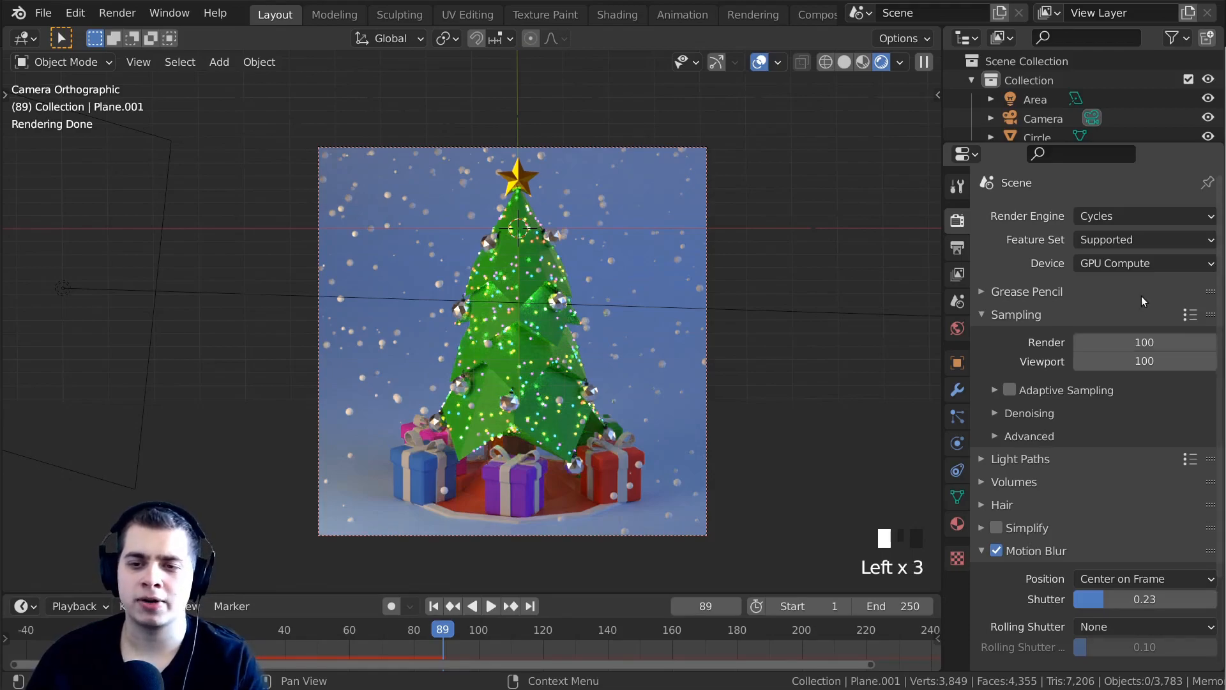
Set the total, diffuse and glossy max light bounces to 2.
{"action": "scroll", "coordinate": [1143, 297], "scroll_direction": "down", "scroll_amount": 3}
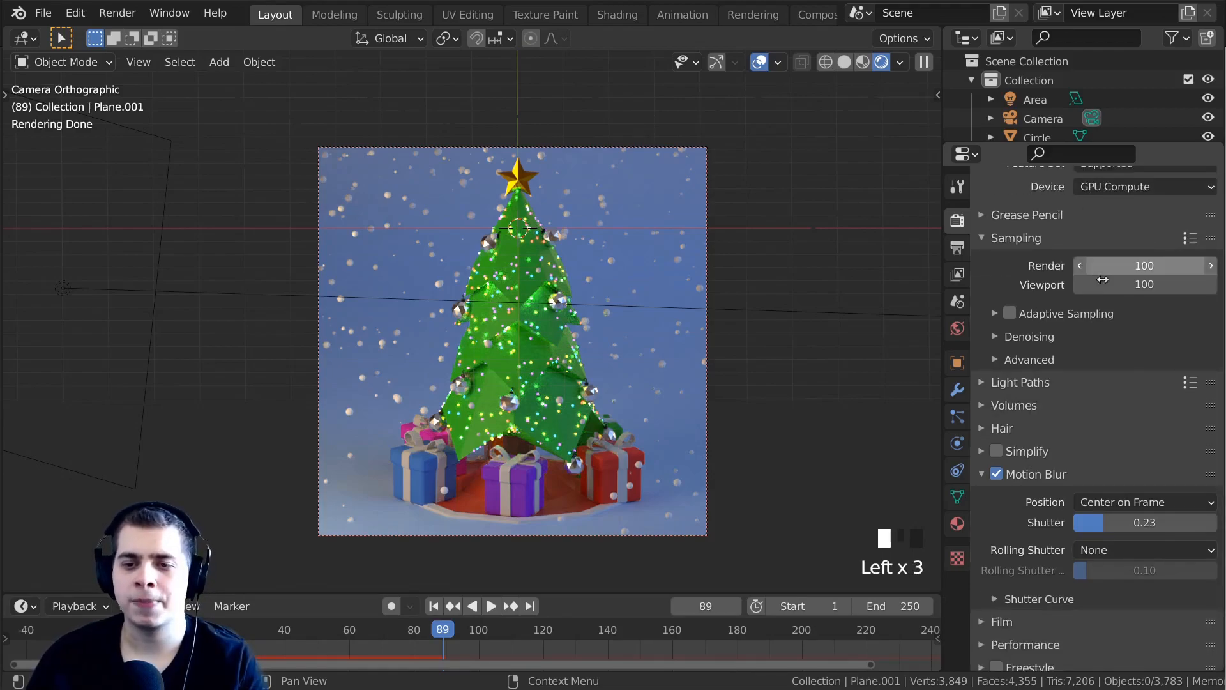
{"action": "left_click", "coordinate": [987, 378]}
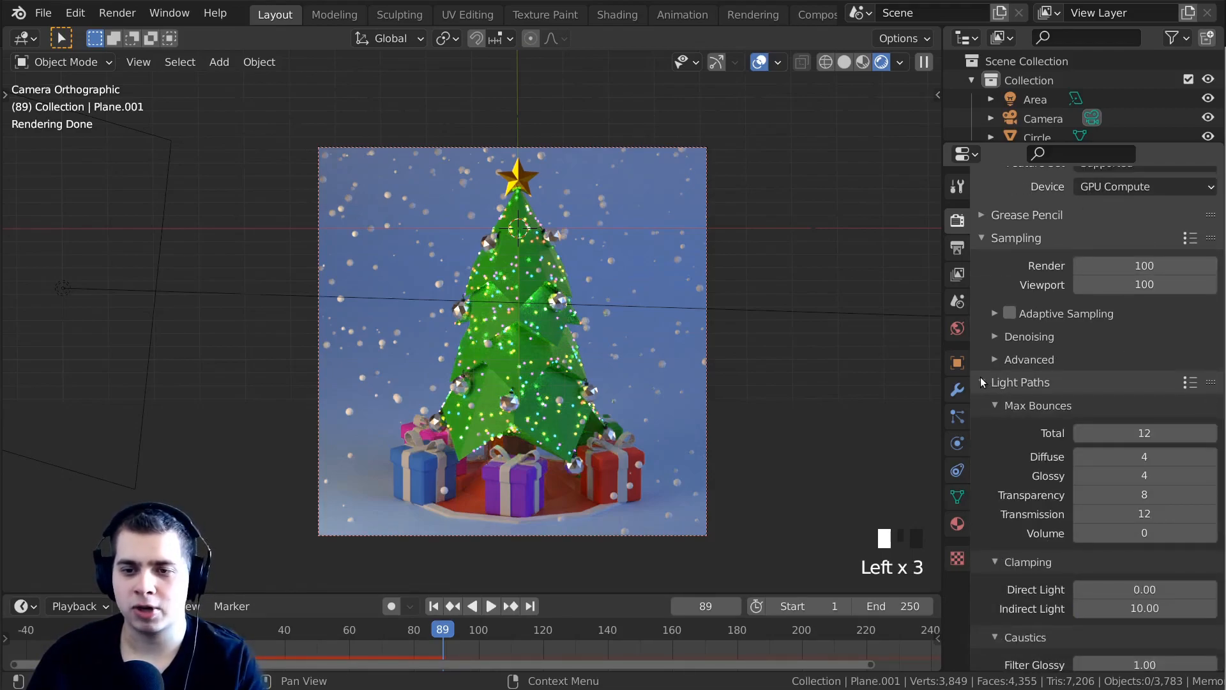
{"action": "scroll", "coordinate": [982, 381], "scroll_direction": "down", "scroll_amount": 3}
{"action": "left_click", "coordinate": [1085, 356]}
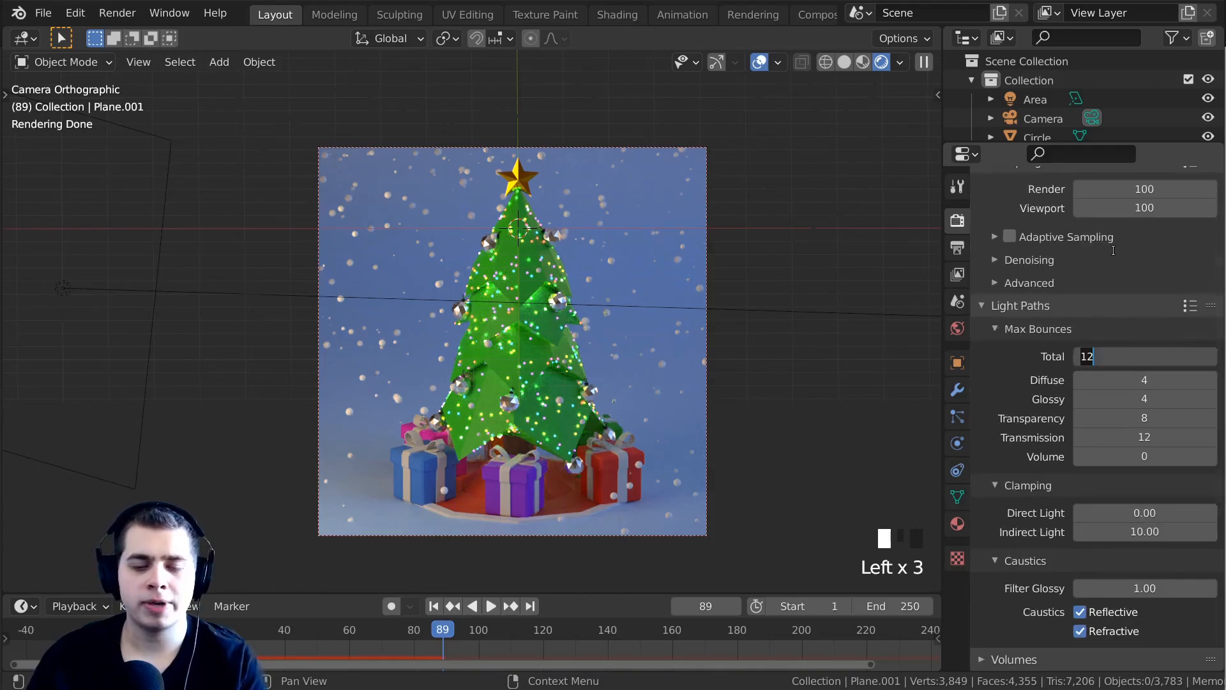
{"action": "type", "text": "2"}
{"action": "left_click", "coordinate": [1124, 381]}
{"action": "left_click", "coordinate": [1123, 381]}
{"action": "key", "text": "Return"}
{"action": "left_click", "coordinate": [1124, 399]}
{"action": "type", "text": "2"}
{"action": "key", "text": "Return"}
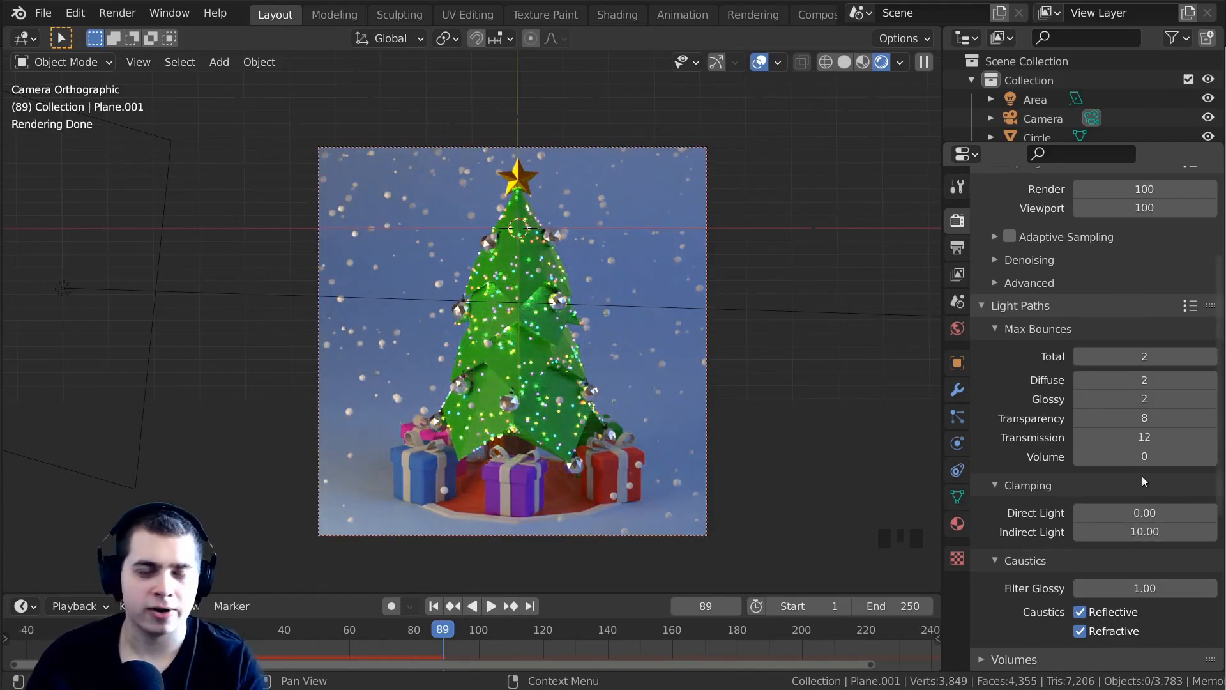
Set the transparency and transmission max bounces to 0.
{"action": "left_click", "coordinate": [1160, 422]}
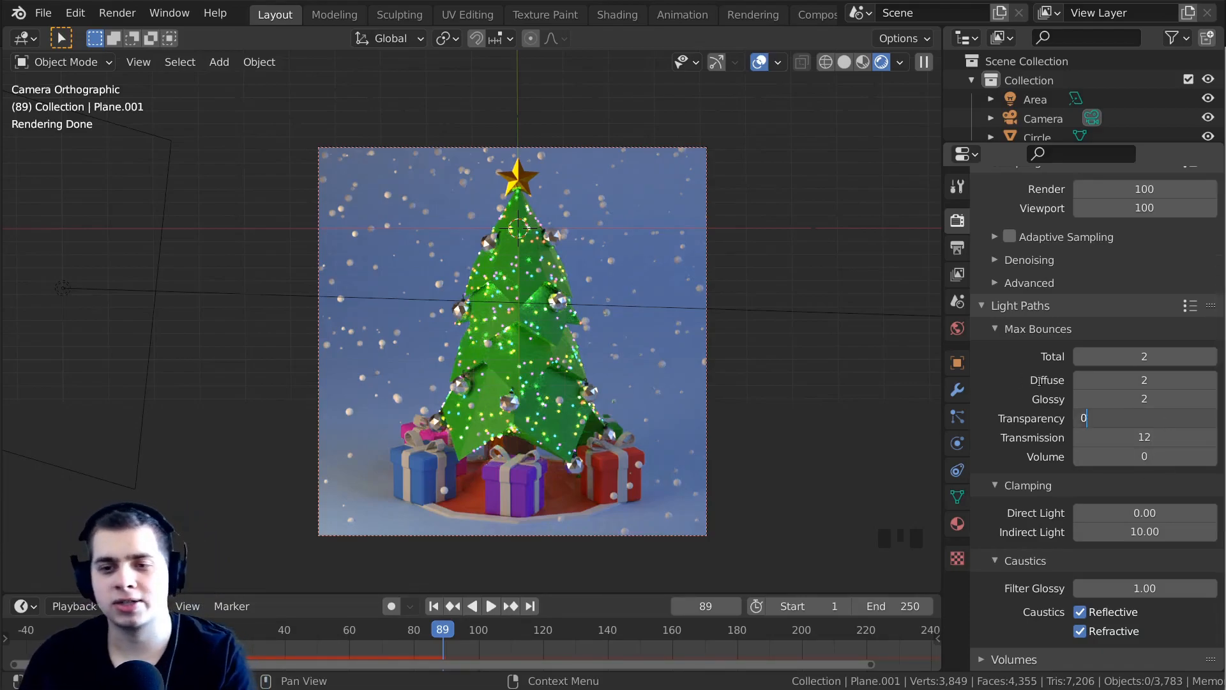
{"action": "type", "text": "0"}
{"action": "key", "text": "Return"}
{"action": "left_click", "coordinate": [1140, 440]}
{"action": "type", "text": "0"}
{"action": "left_click", "coordinate": [1033, 456]}
Set the indirect light clamping and the caustics' filter glossy value to 0.
{"action": "left_click", "coordinate": [1143, 532]}
{"action": "type", "text": "0"}
{"action": "key", "text": "Return"}
{"action": "left_click", "coordinate": [1154, 589]}
{"action": "type", "text": "0"}
{"action": "key", "text": "Return"}
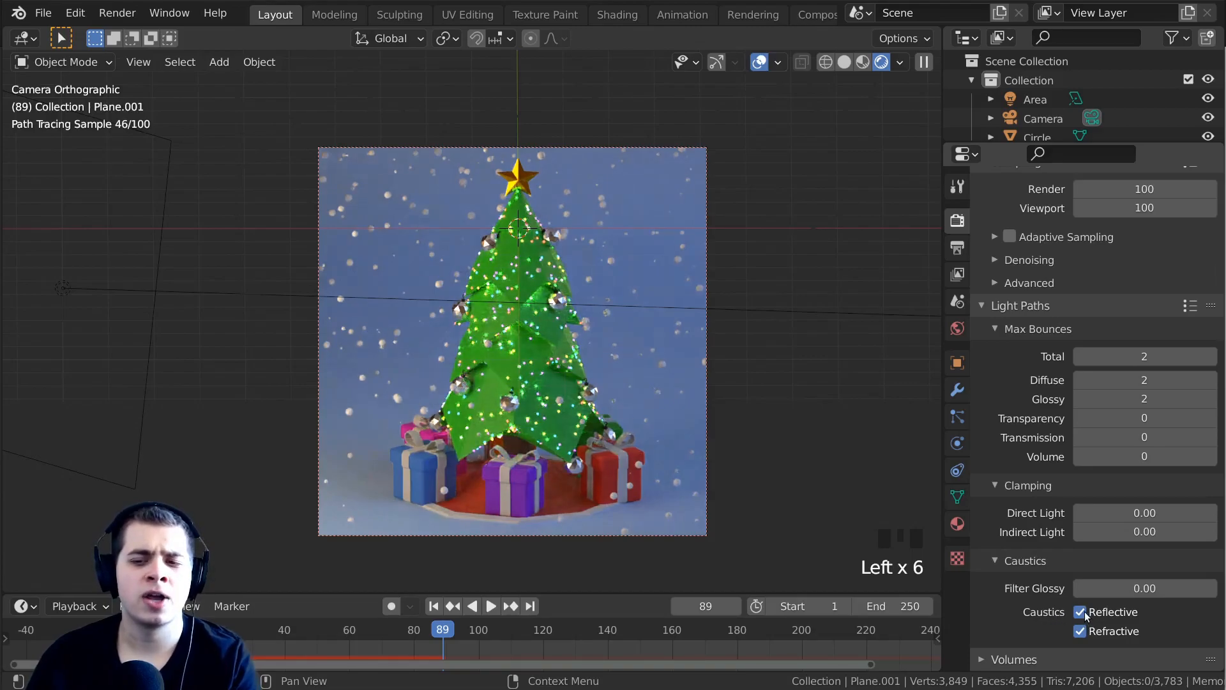
Turn off reflective and refractive caustics.
{"action": "left_click", "coordinate": [1081, 610]}
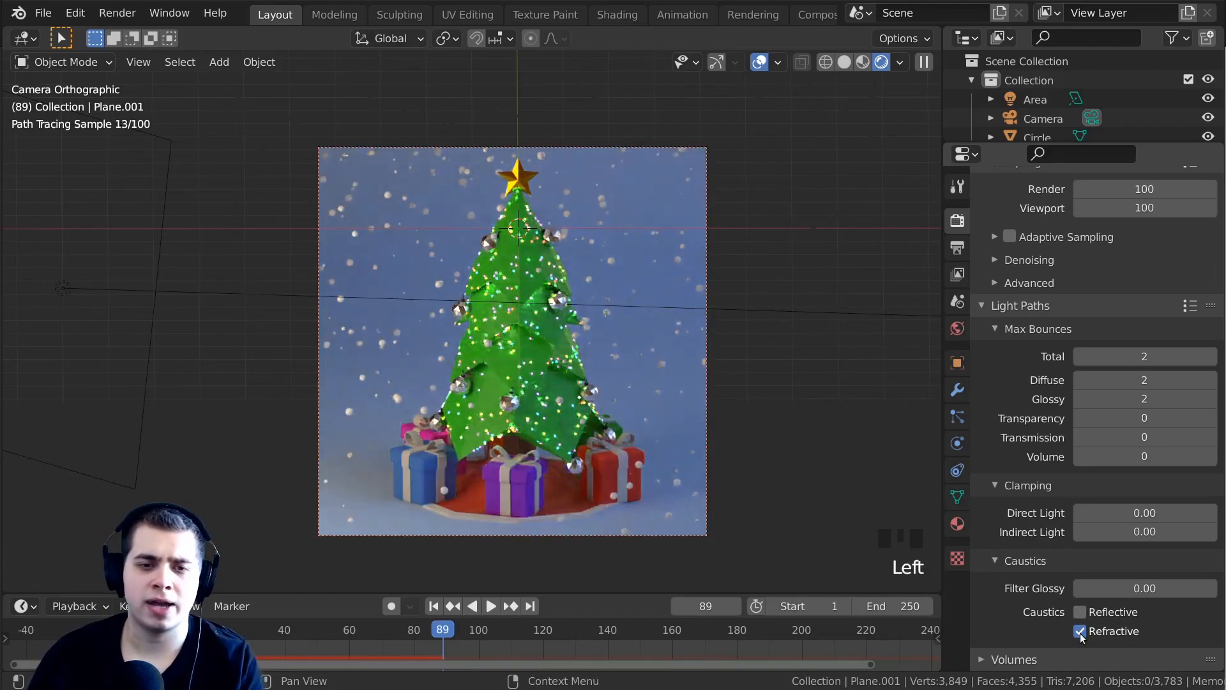
{"action": "left_click", "coordinate": [1079, 633]}
{"action": "scroll", "coordinate": [1041, 343], "scroll_direction": "down", "scroll_amount": 4}
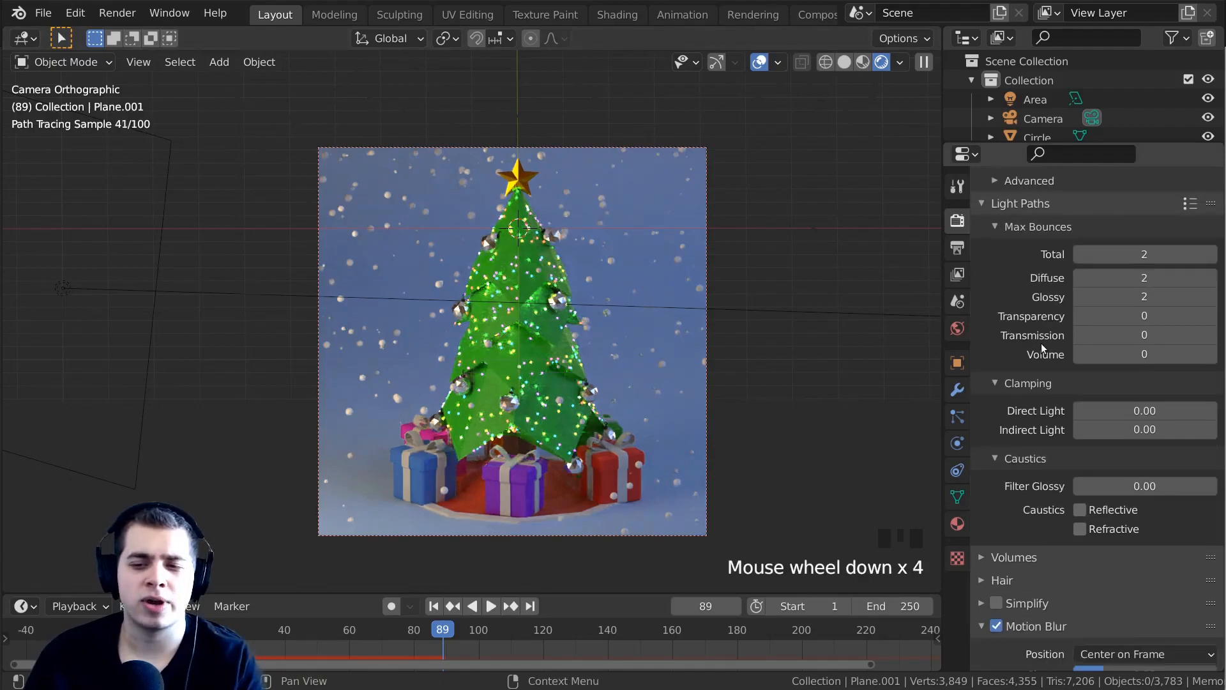
{"action": "scroll", "coordinate": [1063, 275], "scroll_direction": "up", "scroll_amount": 10}
{"action": "key", "text": "Escape"}
{"action": "key", "text": "Escape"}
{"action": "key", "text": "Escape"}
{"action": "key", "text": "Escape"}
{"action": "key", "text": "Escape"}
{"action": "key", "text": "Escape"}
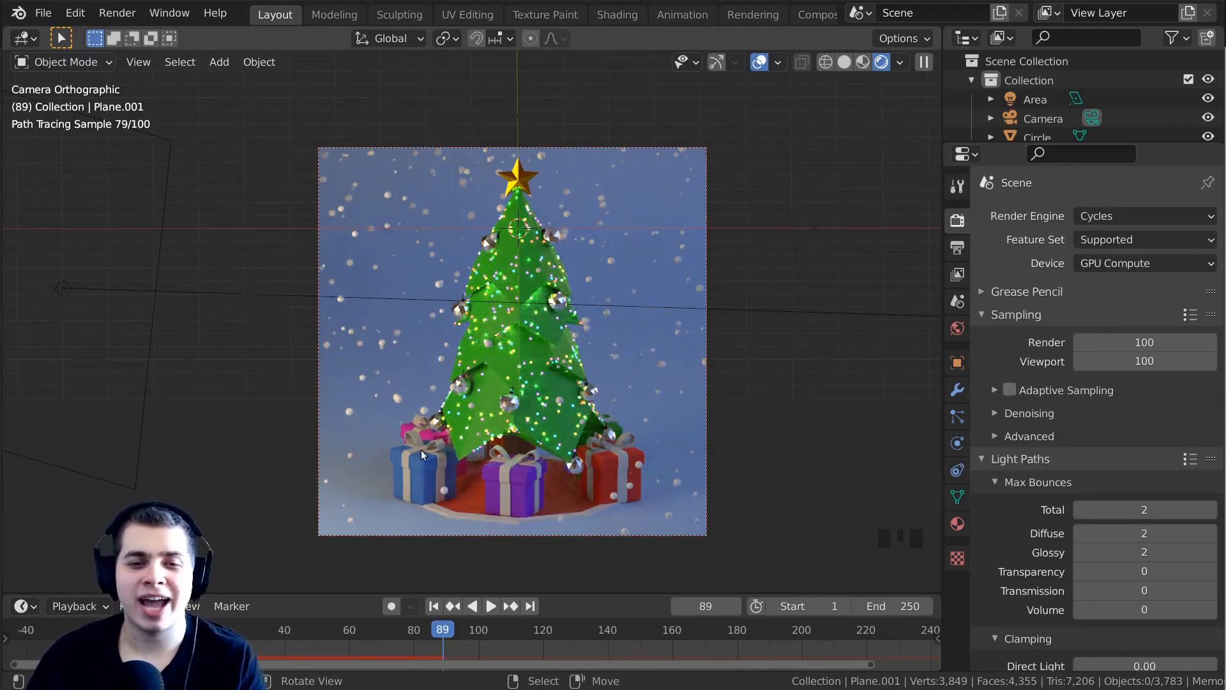
Leave the camera view for solid shading, select the camera and enable its depth of field.
{"action": "scroll", "coordinate": [498, 211], "scroll_direction": "down", "scroll_amount": 2}
{"action": "mouse_move", "coordinate": [545, 229]}
{"action": "middle_mouse_down"}
{"action": "mouse_move", "coordinate": [645, 250]}
{"action": "mouse_move", "coordinate": [737, 224]}
{"action": "mouse_move", "coordinate": [798, 281]}
{"action": "middle_mouse_up"}
{"action": "key", "text": "z"}
{"action": "left_click", "coordinate": [766, 264]}
{"action": "scroll", "coordinate": [757, 186], "scroll_direction": "down", "scroll_amount": 3}
{"action": "left_click", "coordinate": [651, 214]}
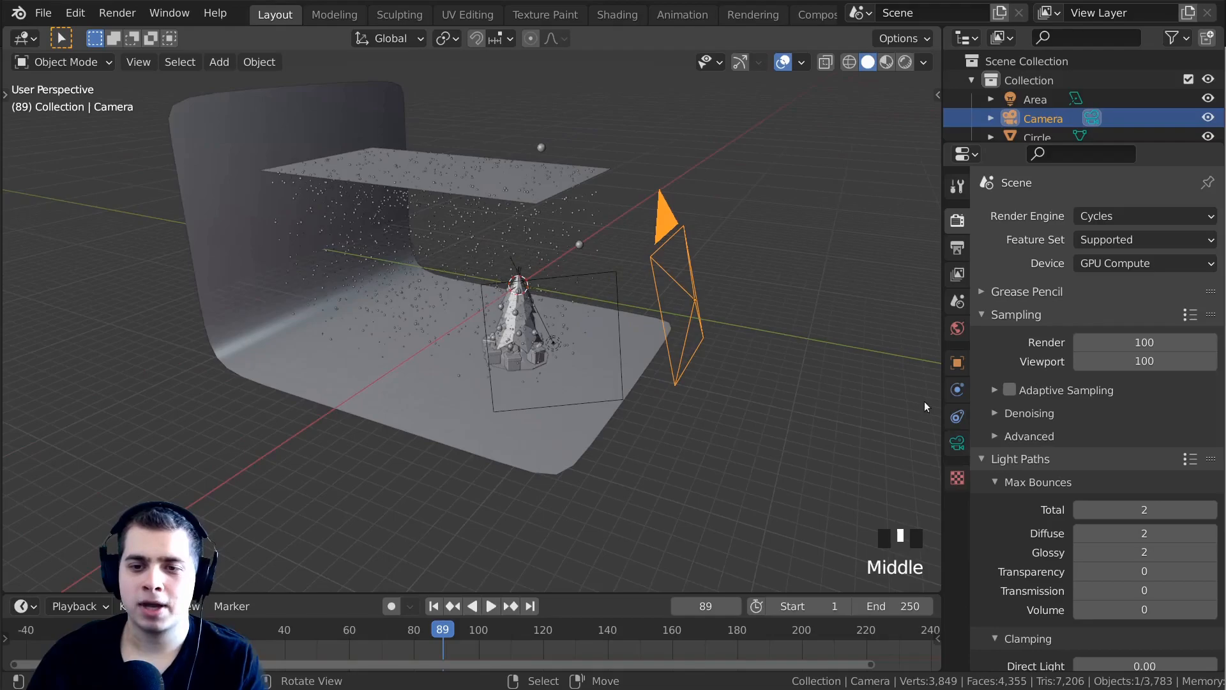
{"action": "left_click", "coordinate": [956, 443]}
{"action": "middle_click_drag", "start_coordinate": [772, 398], "coordinate": [797, 392]}
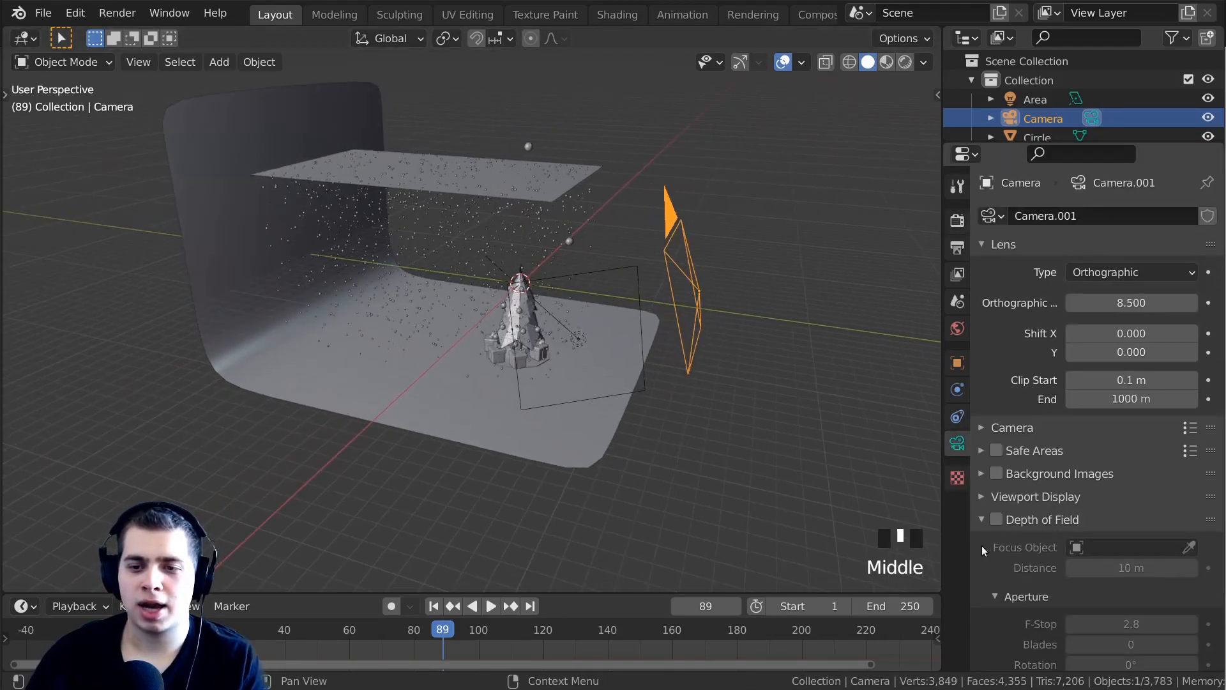
{"action": "scroll", "coordinate": [1034, 526], "scroll_direction": "down", "scroll_amount": 2}
{"action": "left_click", "coordinate": [996, 466]}
Pick the tree's Cone object in the scene as the depth of field focus object.
{"action": "middle_click_drag", "start_coordinate": [694, 430], "coordinate": [536, 300]}
{"action": "scroll", "coordinate": [522, 305], "scroll_direction": "up", "scroll_amount": 3}
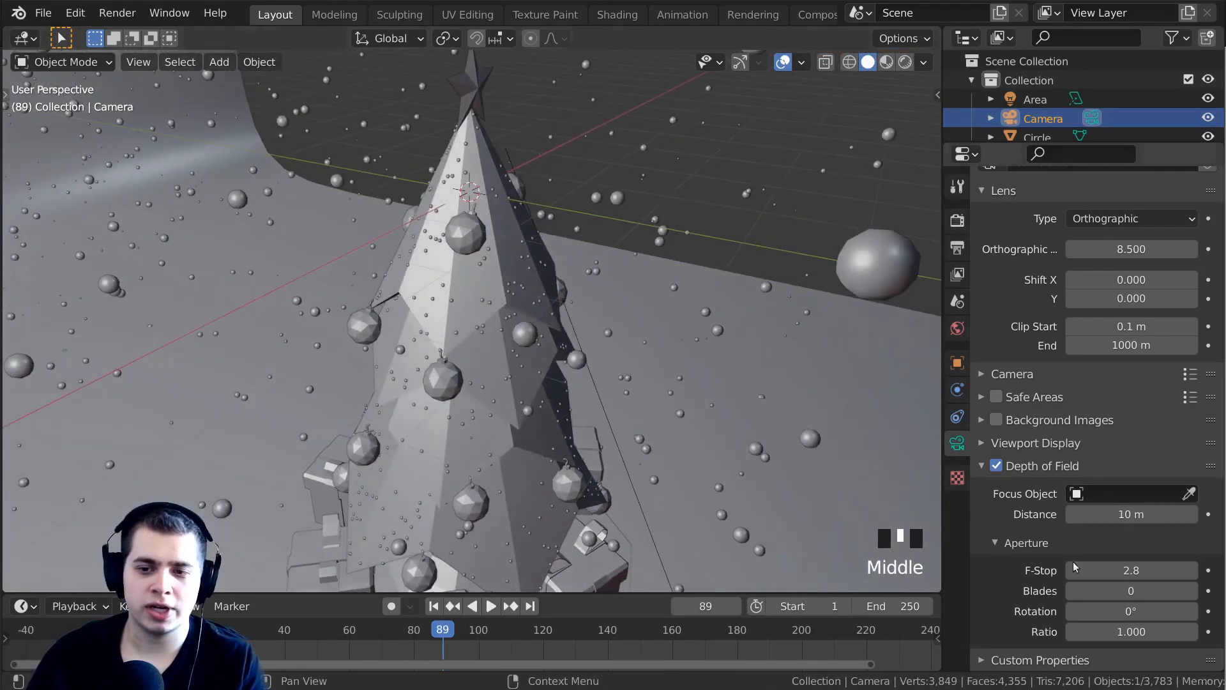
{"action": "left_click", "coordinate": [1189, 493]}
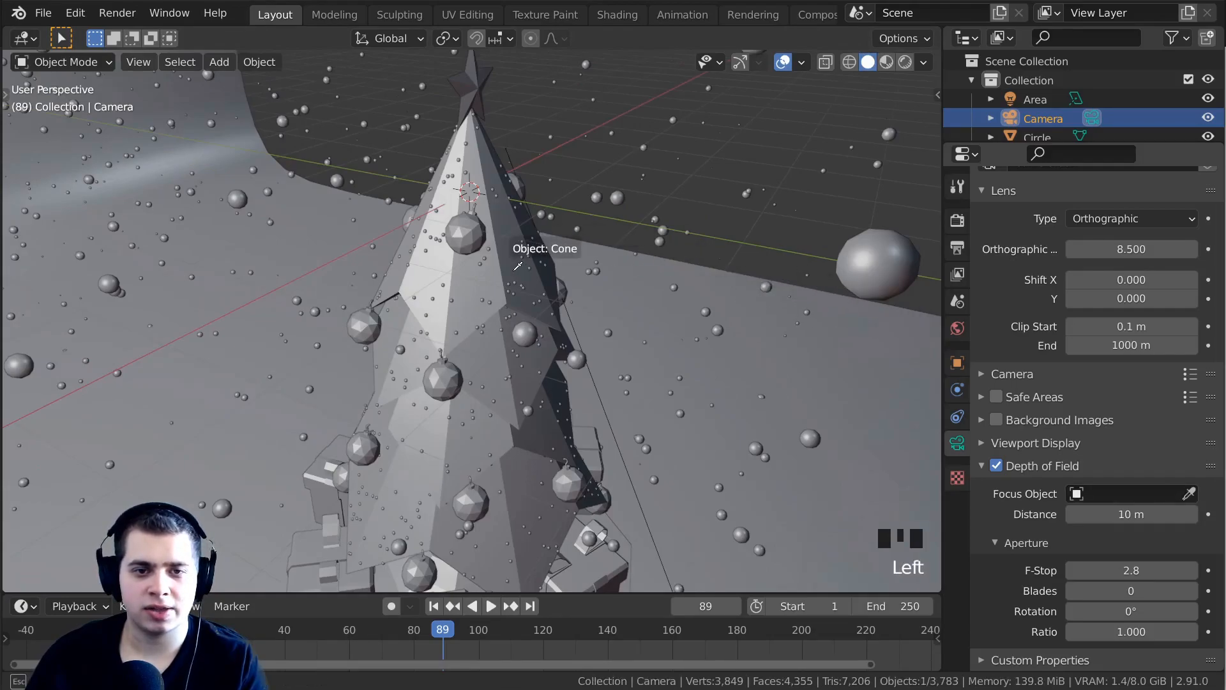
{"action": "left_click", "coordinate": [518, 260]}
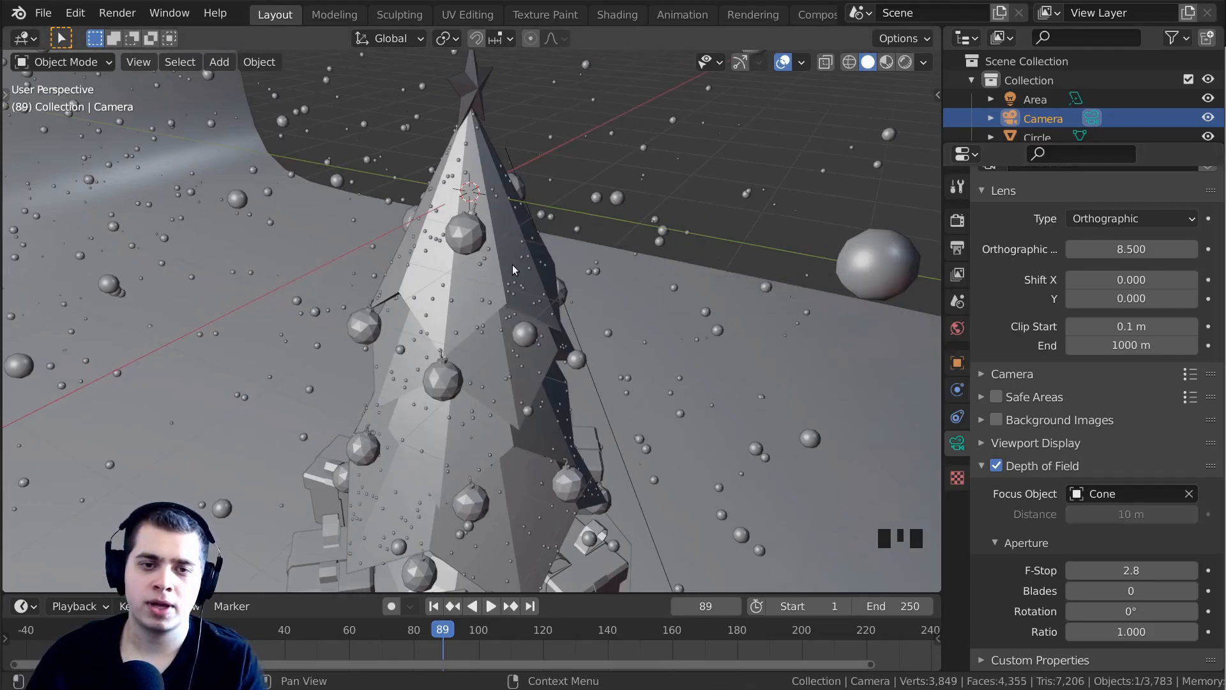
Preview the scene through the camera in rendered shading and lower the depth of field F-Stop to 0.1.
{"action": "key", "text": "KP_0"}
{"action": "key", "text": "z"}
{"action": "left_click", "coordinate": [304, 189]}
{"action": "scroll", "coordinate": [416, 292], "scroll_direction": "up", "scroll_amount": 3}
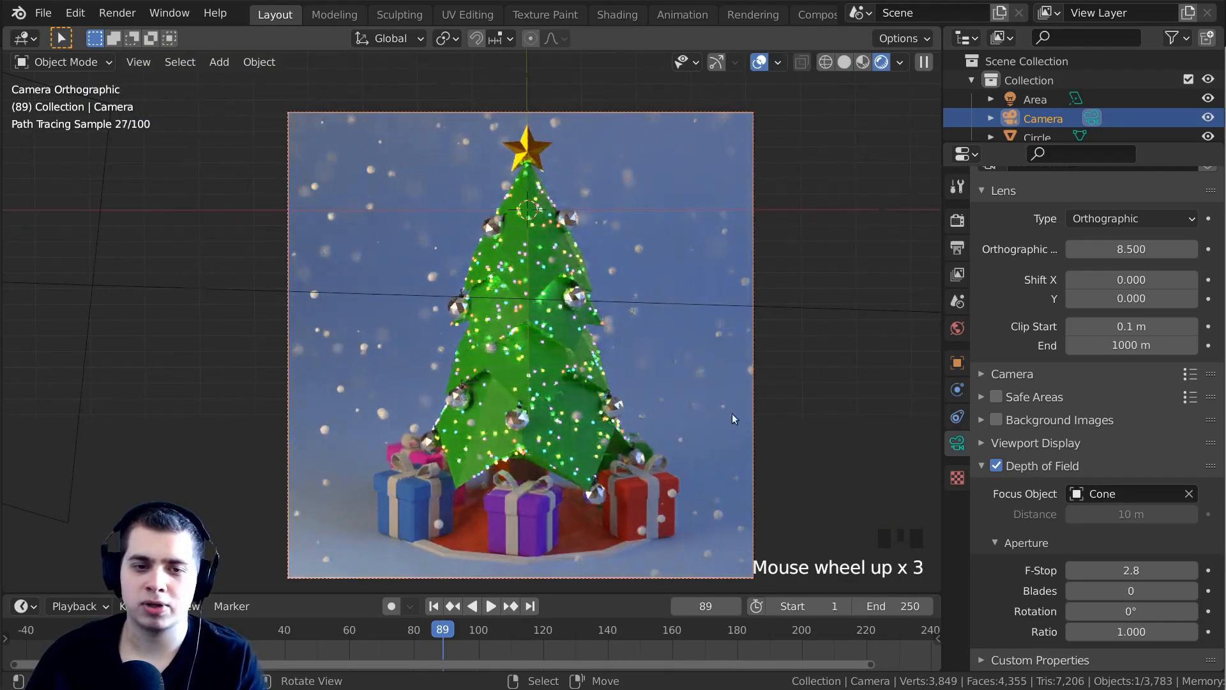
{"action": "left_click_drag", "start_coordinate": [1131, 570], "coordinate": [1073, 570]}
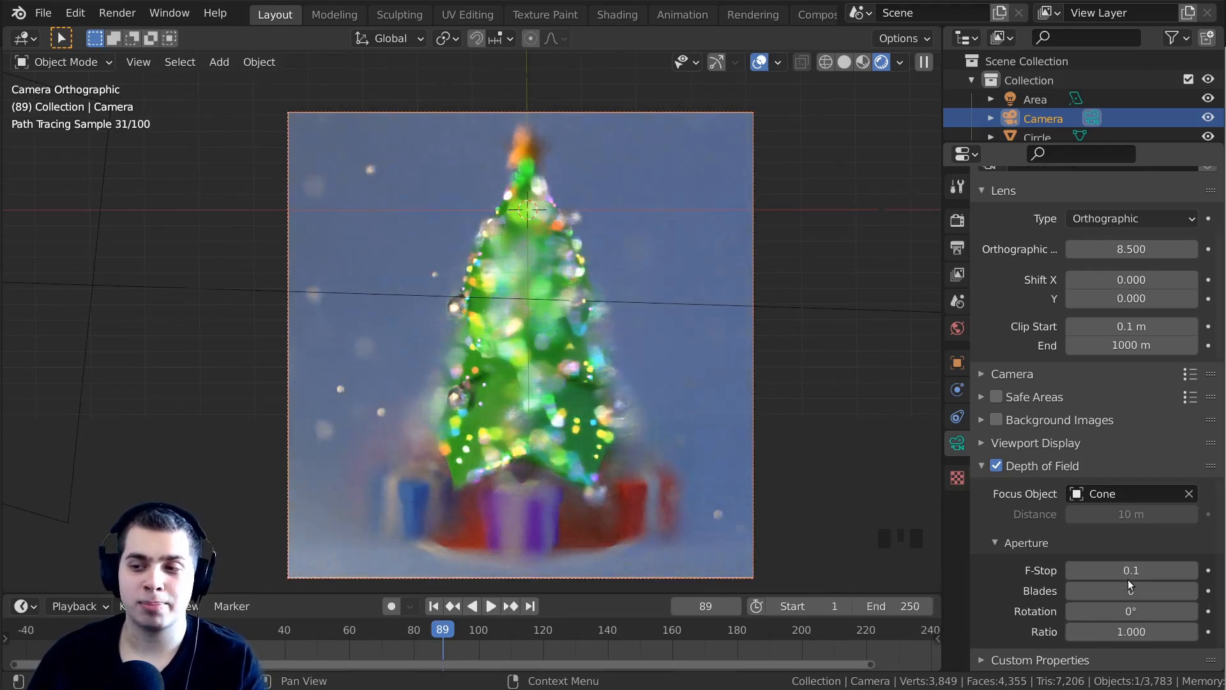
{"action": "left_click_drag", "start_coordinate": [1115, 570], "coordinate": [1079, 577]}
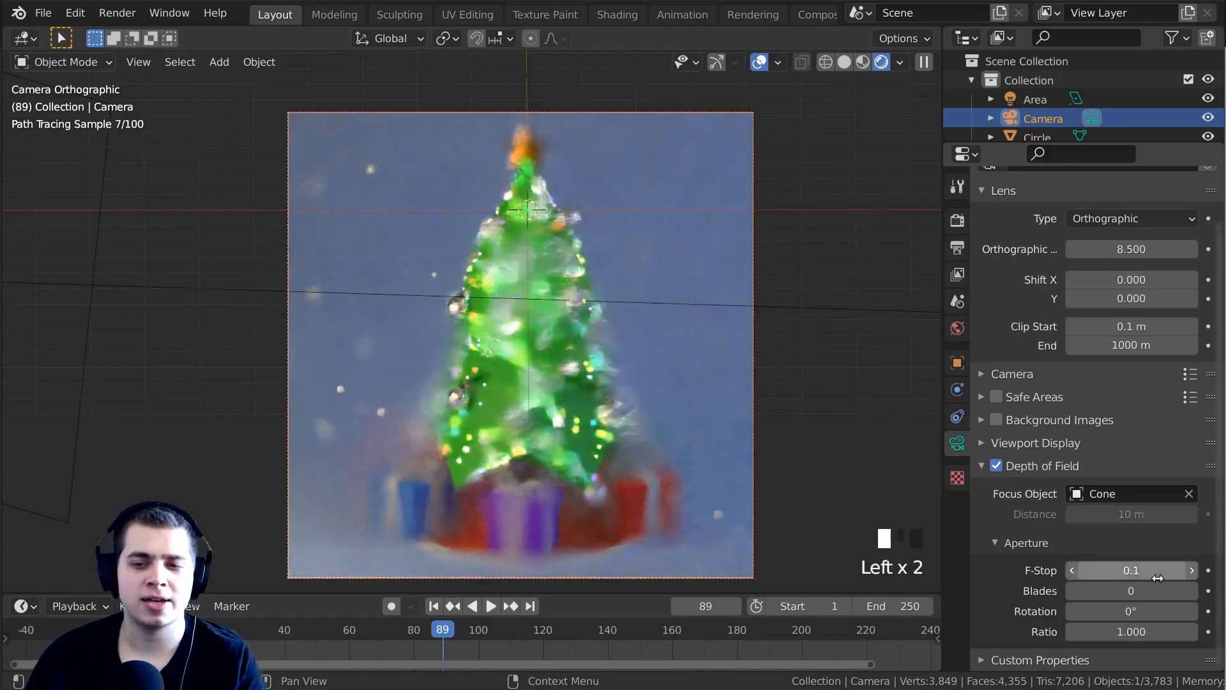
Raise the camera's F-Stop to 2.5 and check the blur on the tree and snow up close.
{"action": "left_click", "coordinate": [1192, 570]}
{"action": "left_click", "coordinate": [1192, 570]}
{"action": "left_click", "coordinate": [1192, 570]}
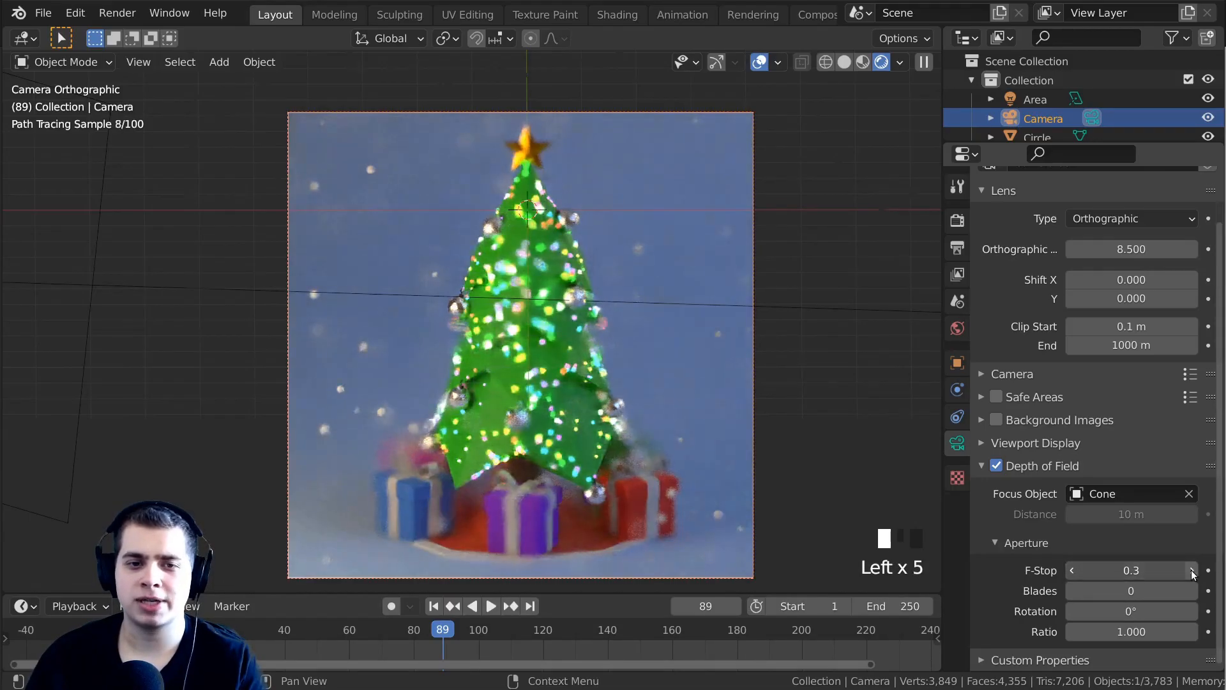
{"action": "left_click", "coordinate": [1192, 570]}
{"action": "left_click", "coordinate": [1192, 570]}
{"action": "left_click", "coordinate": [1193, 571]}
{"action": "left_click", "coordinate": [1192, 570]}
{"action": "left_click", "coordinate": [1192, 570]}
{"action": "left_click", "coordinate": [1192, 571]}
{"action": "left_click", "coordinate": [1192, 570]}
{"action": "left_click", "coordinate": [1192, 571]}
{"action": "left_click", "coordinate": [1192, 571]}
{"action": "left_click", "coordinate": [1191, 570]}
{"action": "left_click", "coordinate": [1191, 570]}
{"action": "left_click", "coordinate": [1191, 570]}
{"action": "left_click", "coordinate": [1192, 570]}
{"action": "left_click", "coordinate": [1191, 570]}
{"action": "left_click", "coordinate": [1191, 570]}
{"action": "left_click", "coordinate": [1191, 570]}
{"action": "left_click", "coordinate": [1191, 570]}
{"action": "left_click", "coordinate": [1192, 571]}
{"action": "left_click", "coordinate": [1191, 570]}
{"action": "left_click", "coordinate": [1192, 570]}
{"action": "left_click", "coordinate": [1192, 570]}
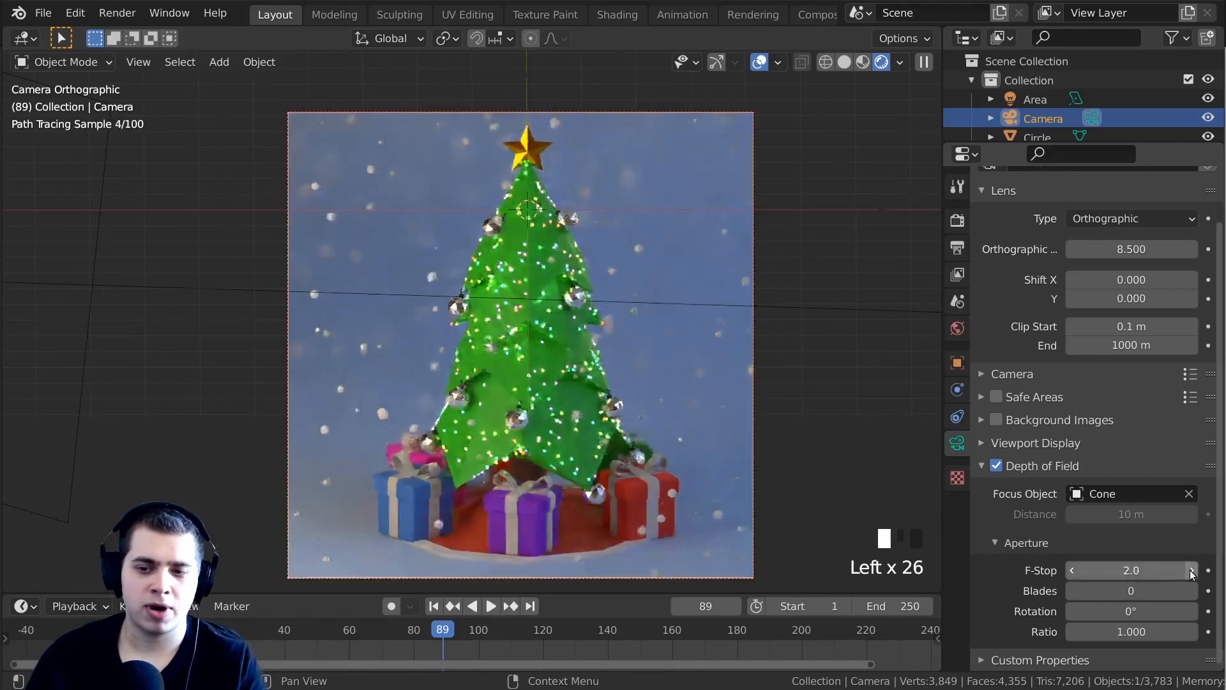
{"action": "left_click", "coordinate": [1192, 570]}
{"action": "left_click", "coordinate": [1191, 571]}
{"action": "left_click", "coordinate": [1191, 570]}
{"action": "left_click", "coordinate": [1192, 570]}
{"action": "left_click", "coordinate": [1191, 570]}
{"action": "left_click", "coordinate": [1192, 570]}
{"action": "left_click", "coordinate": [1191, 570]}
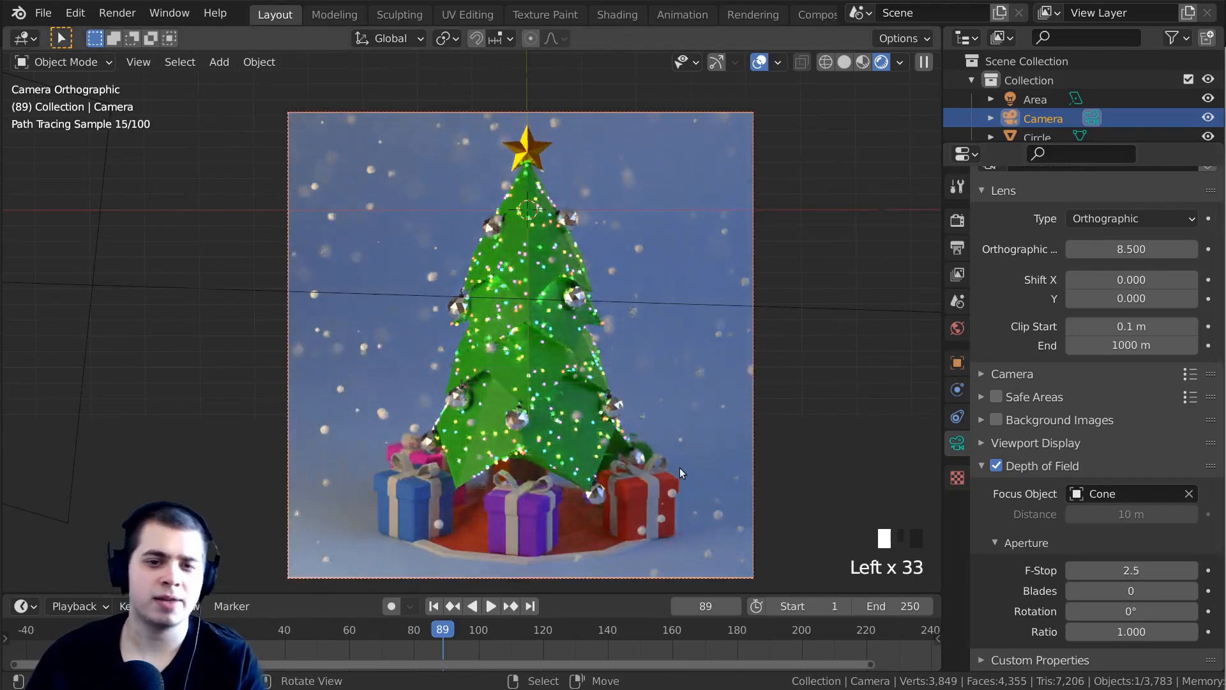
{"action": "scroll", "coordinate": [680, 467], "scroll_direction": "up", "scroll_amount": 6}
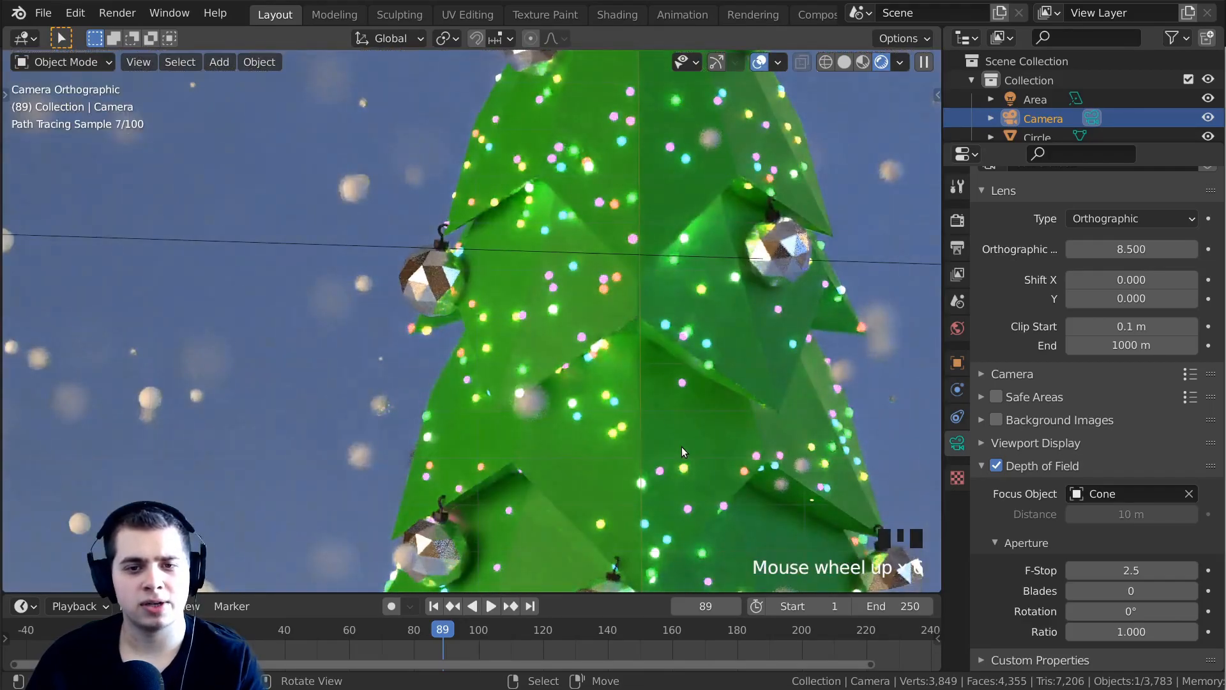
{"action": "scroll", "coordinate": [681, 448], "scroll_direction": "down", "scroll_amount": 7}
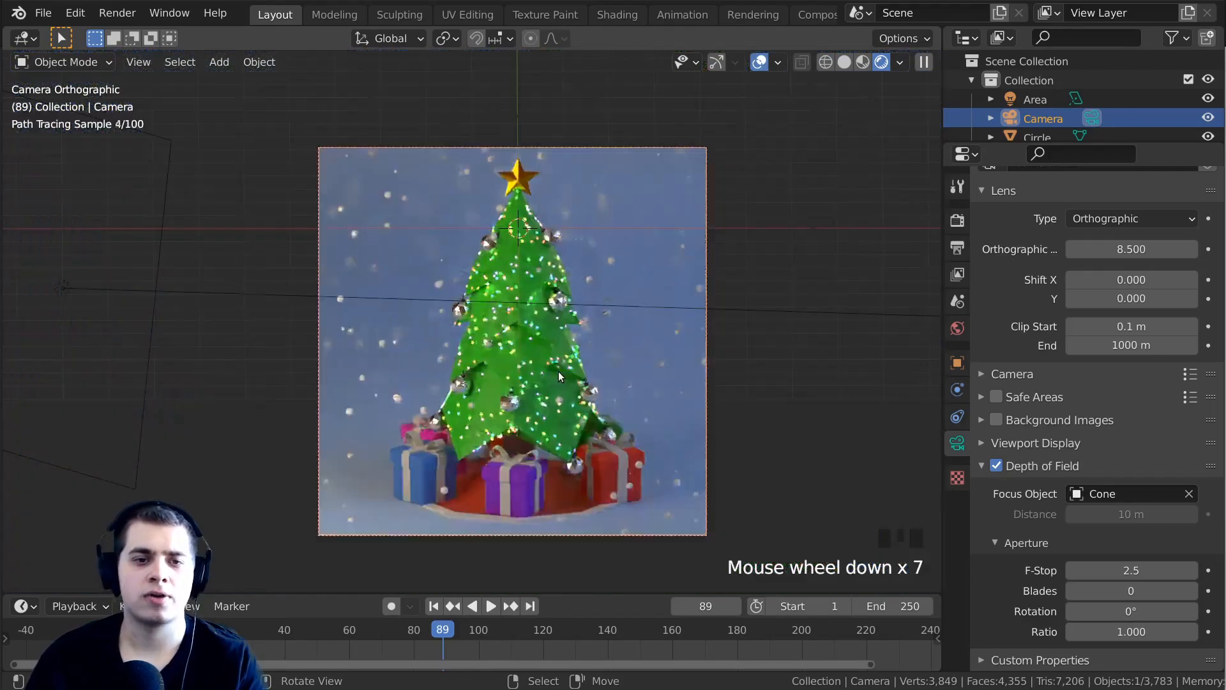
Save the project file and return the viewport to solid shading.
{"action": "left_click", "coordinate": [42, 13]}
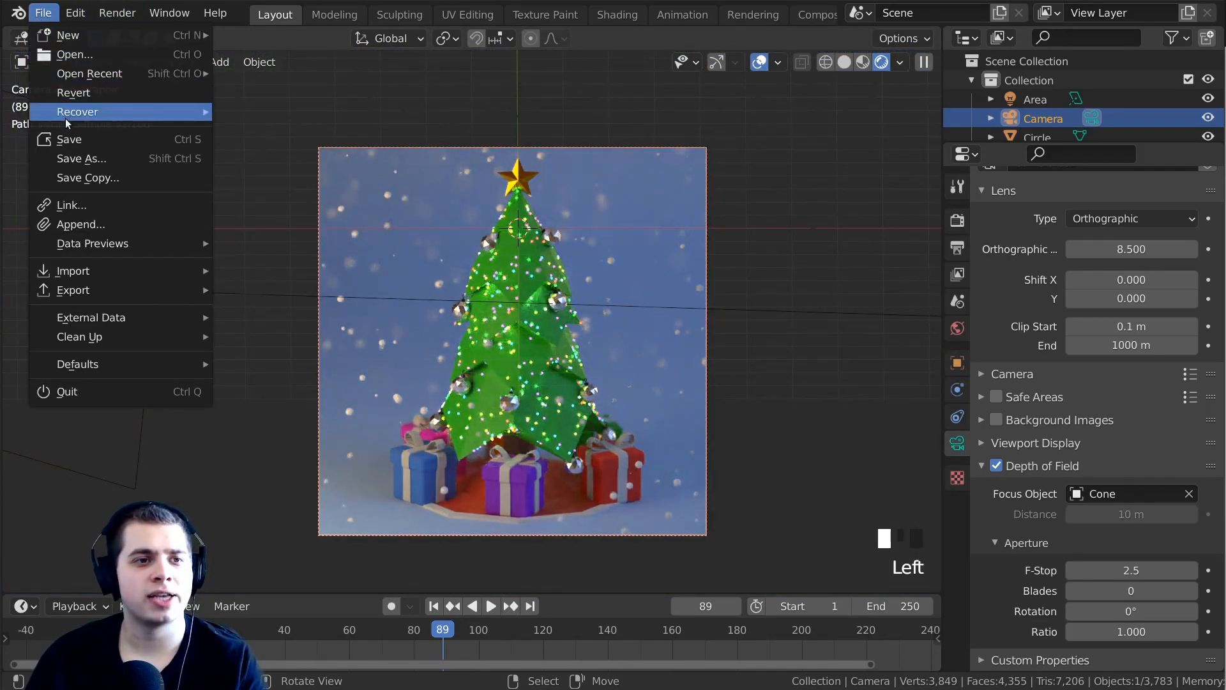
{"action": "left_click", "coordinate": [65, 138]}
{"action": "key", "text": "z"}
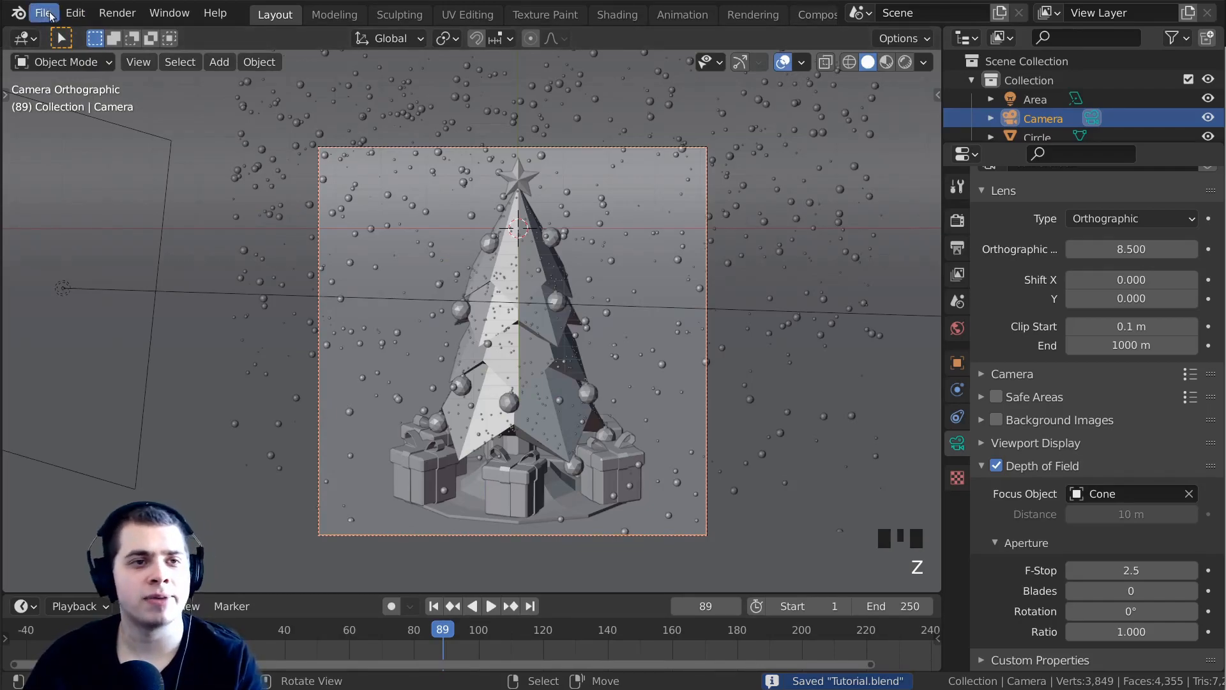
Render a still image of frame 89 and switch to the Compositing workspace.
{"action": "left_click", "coordinate": [117, 12]}
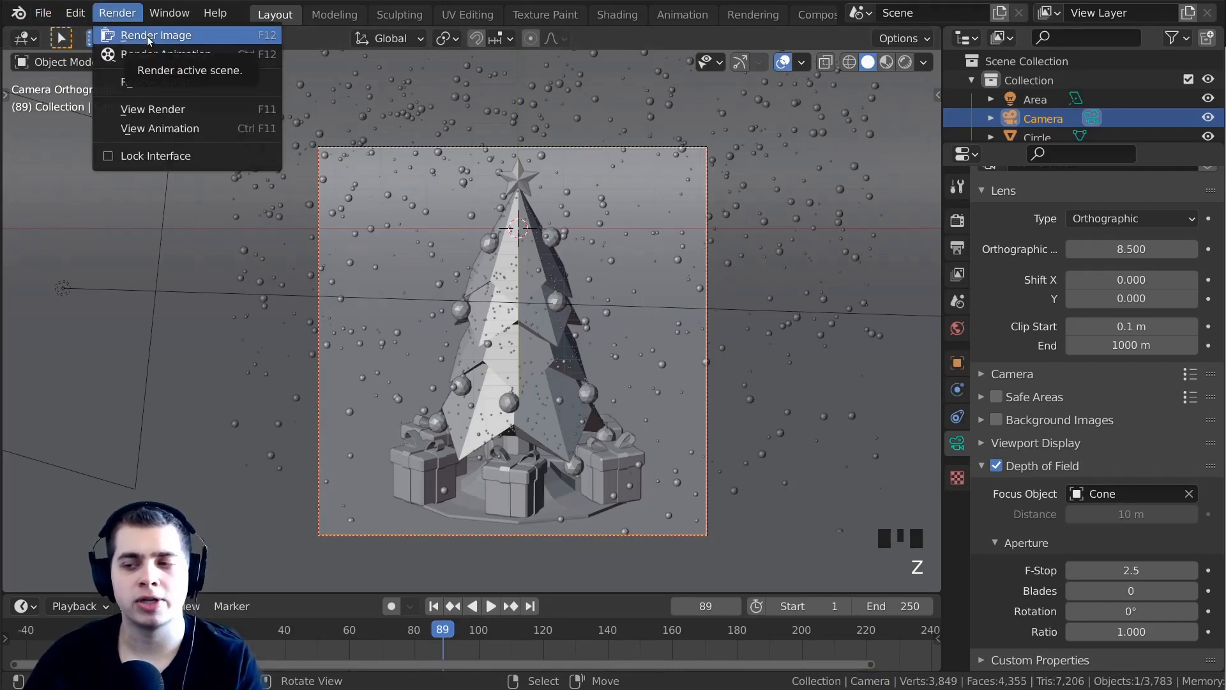
{"action": "left_click", "coordinate": [148, 38]}
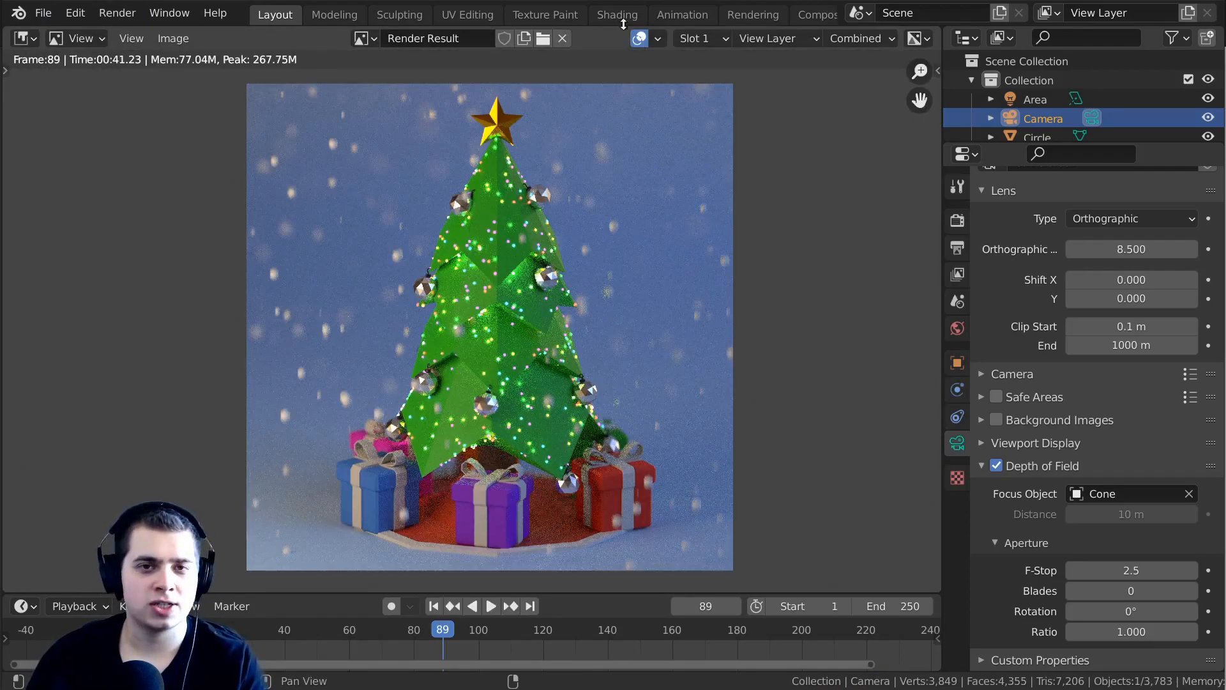
{"action": "scroll", "coordinate": [639, 19], "scroll_direction": "down", "scroll_amount": 4}
{"action": "left_click", "coordinate": [727, 15]}
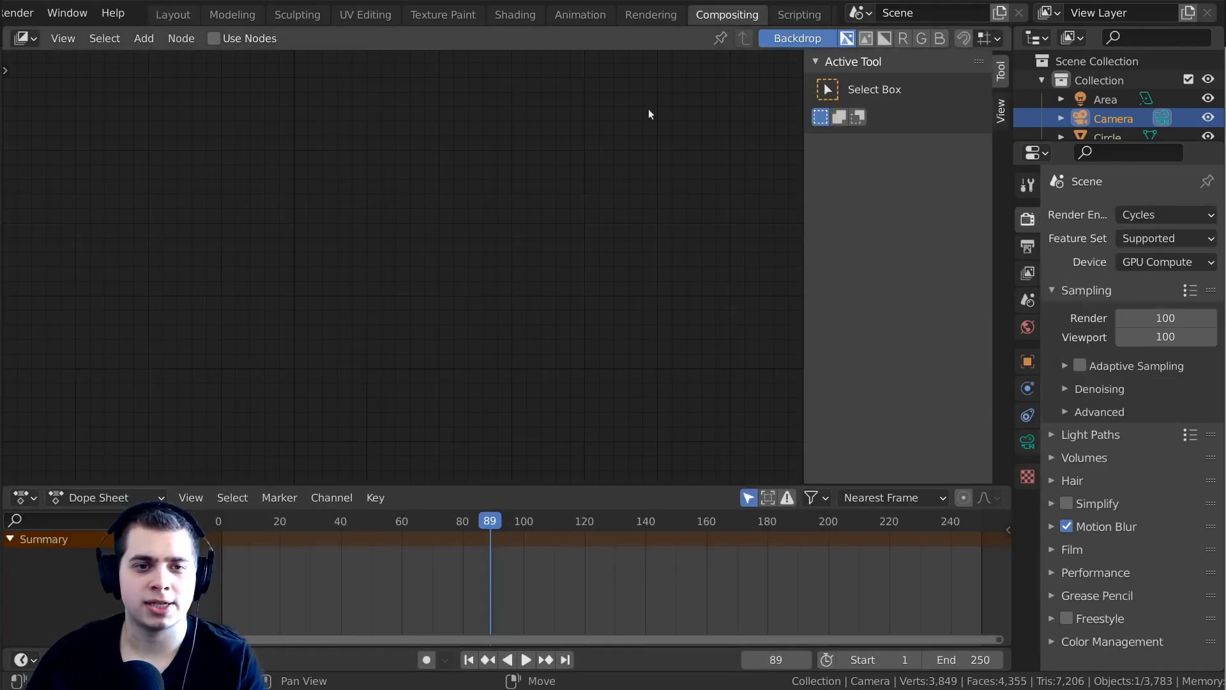
Enable compositing nodes and spread the Render Layers and Composite nodes apart to leave room between them.
{"action": "left_click", "coordinate": [215, 37]}
{"action": "middle_click_drag", "start_coordinate": [403, 133], "coordinate": [413, 193]}
{"action": "left_click_drag", "start_coordinate": [412, 193], "coordinate": [183, 174]}
{"action": "left_click_drag", "start_coordinate": [585, 151], "coordinate": [714, 143]}
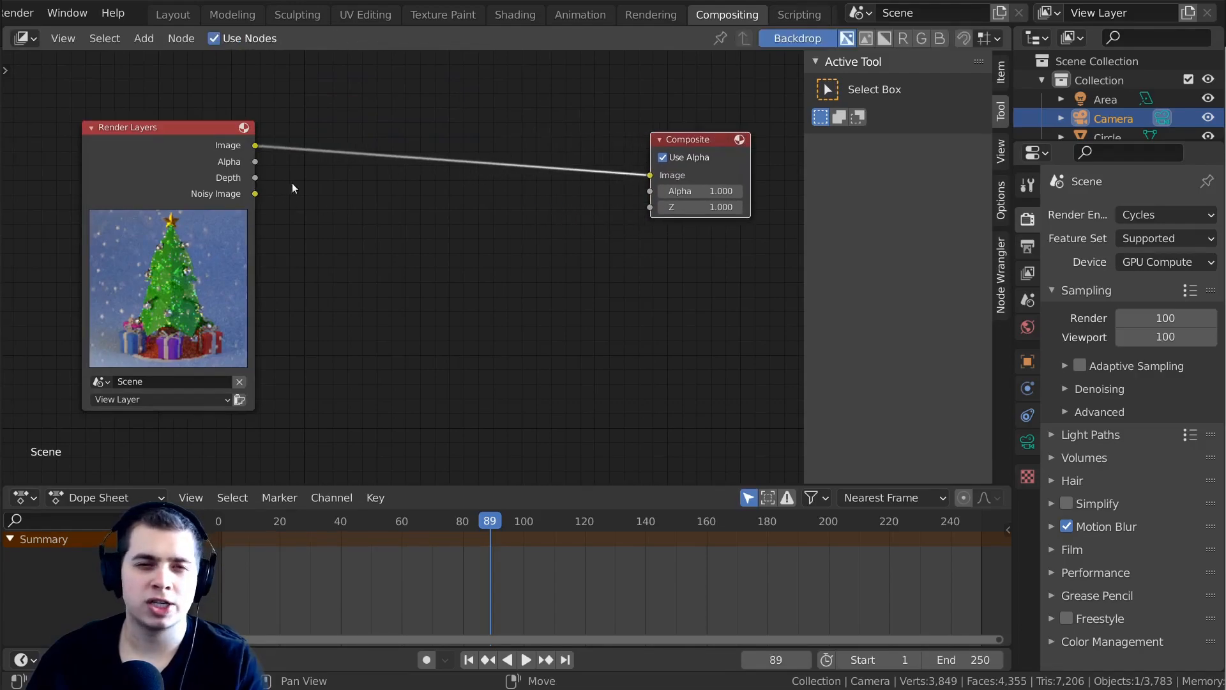
{"action": "middle_click_drag", "start_coordinate": [311, 189], "coordinate": [316, 217]}
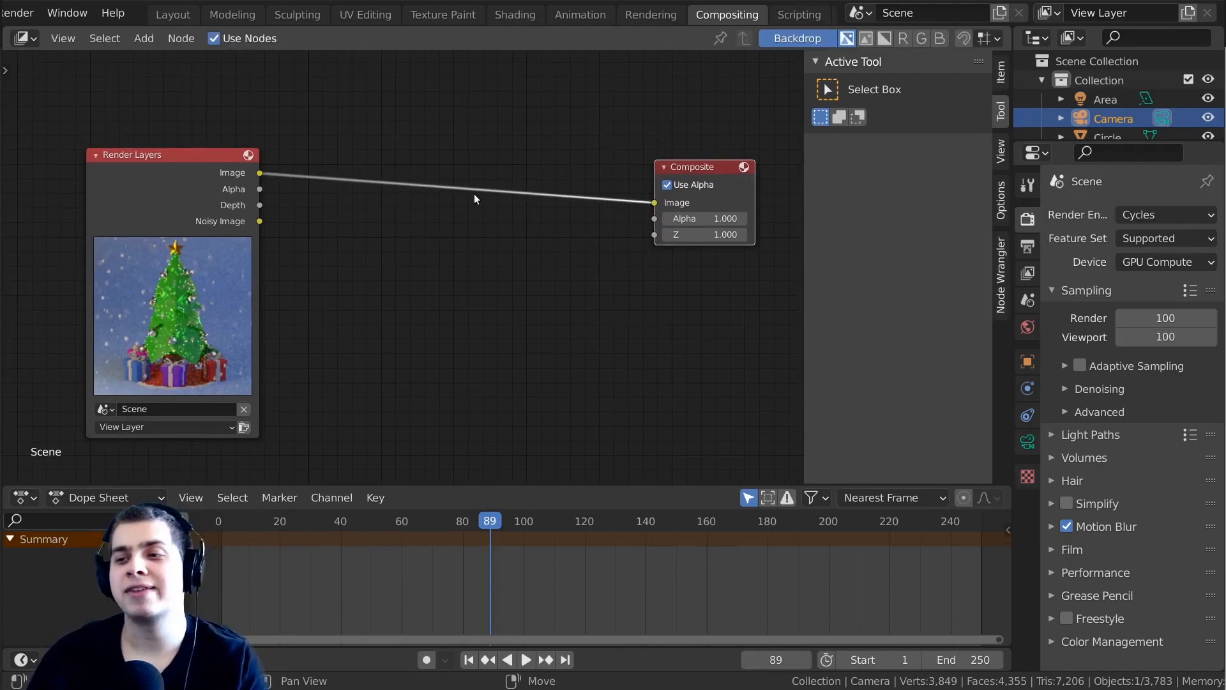
{"action": "middle_click_drag", "start_coordinate": [390, 189], "coordinate": [380, 195]}
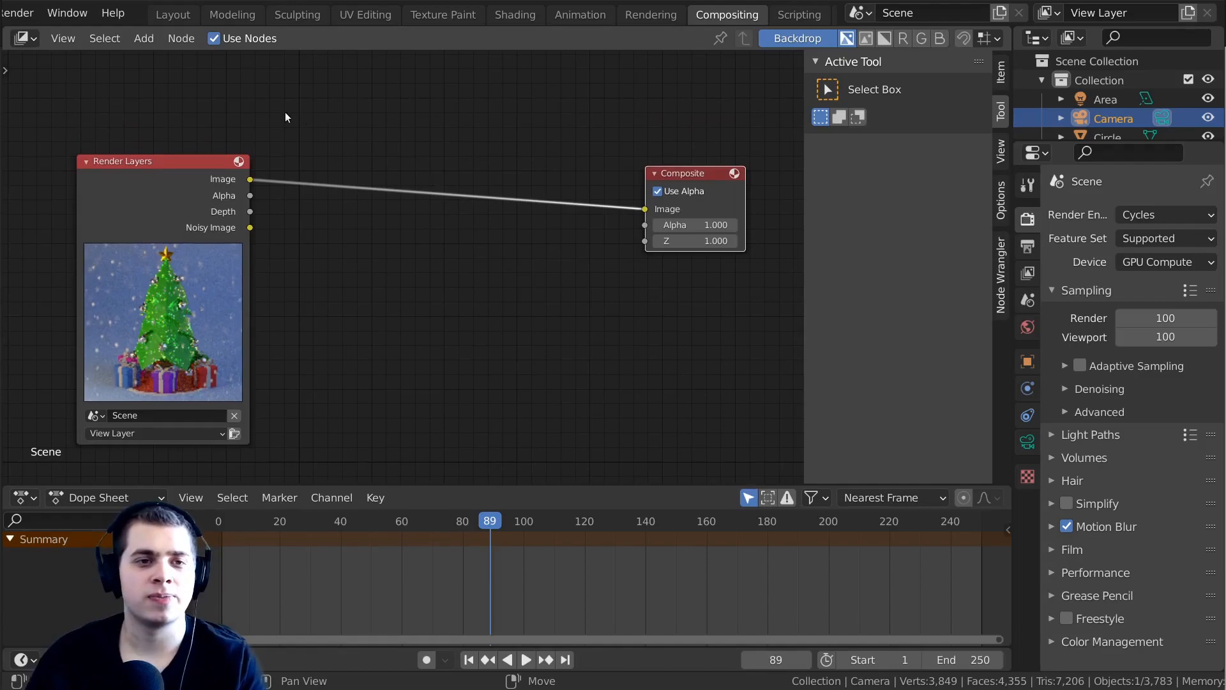
Add a Denoise node on the link between Render Layers and Composite.
{"action": "key", "text": "shift+a"}
{"action": "left_click", "coordinate": [305, 93]}
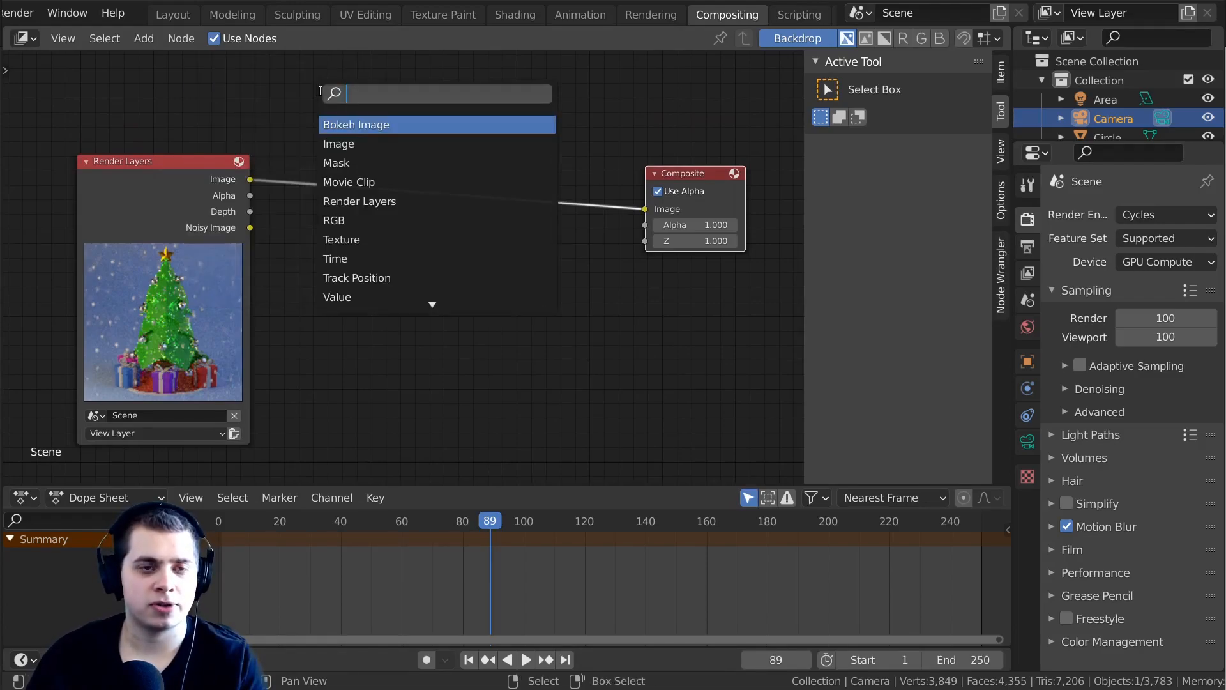
{"action": "type", "text": "de"}
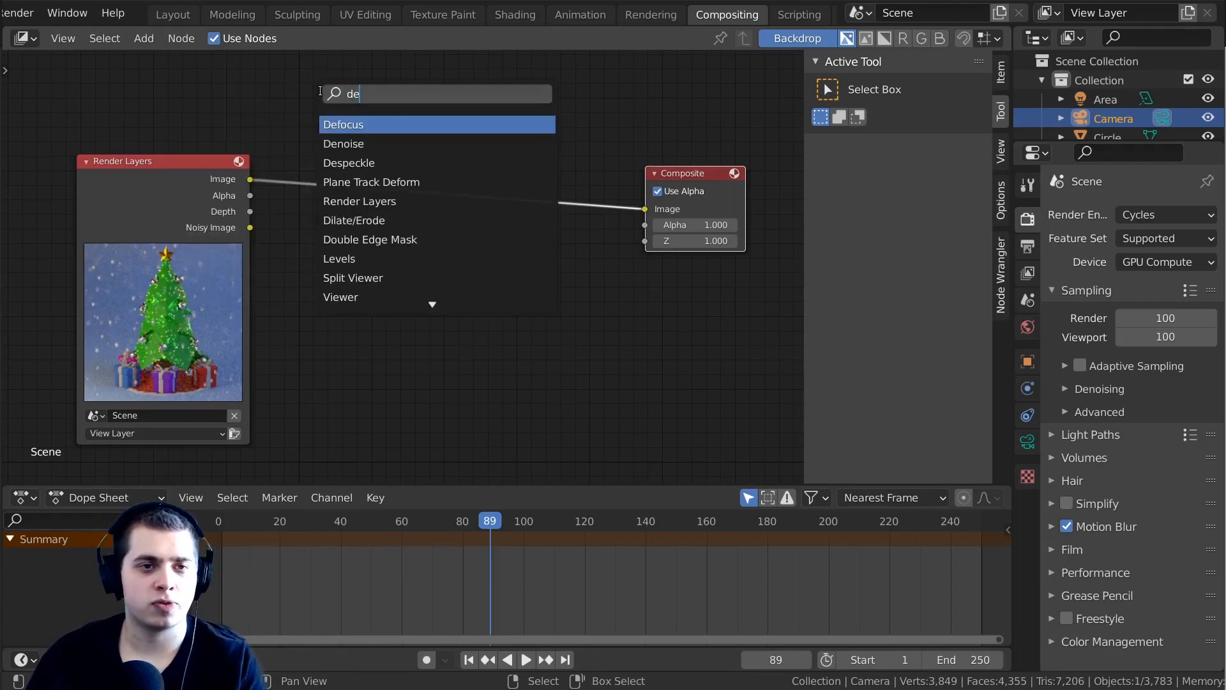
{"action": "left_click", "coordinate": [366, 146]}
{"action": "left_click", "coordinate": [492, 217]}
{"action": "scroll", "coordinate": [511, 215], "scroll_direction": "up", "scroll_amount": 3, "text": "shift"}
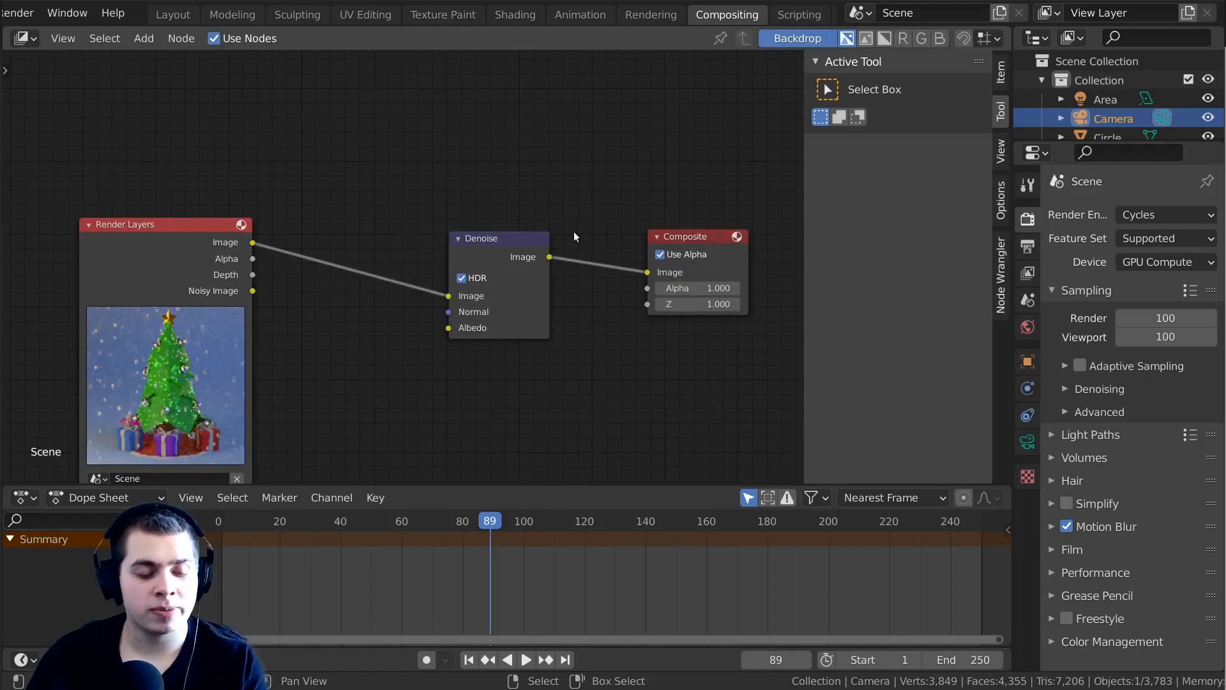
Connect a Viewer node to the Denoise output to show the result as backdrop, placing it above the Composite node.
{"action": "left_click", "coordinate": [491, 241], "text": "ctrl+shift"}
{"action": "middle_click_drag", "start_coordinate": [551, 282], "coordinate": [496, 320]}
{"action": "scroll", "coordinate": [496, 320], "scroll_direction": "down", "scroll_amount": 1}
{"action": "left_click_drag", "start_coordinate": [710, 177], "coordinate": [676, 178]}
Add a second Viewer node above Denoise and try to link the Denoise image output to it.
{"action": "key", "text": "shift+a"}
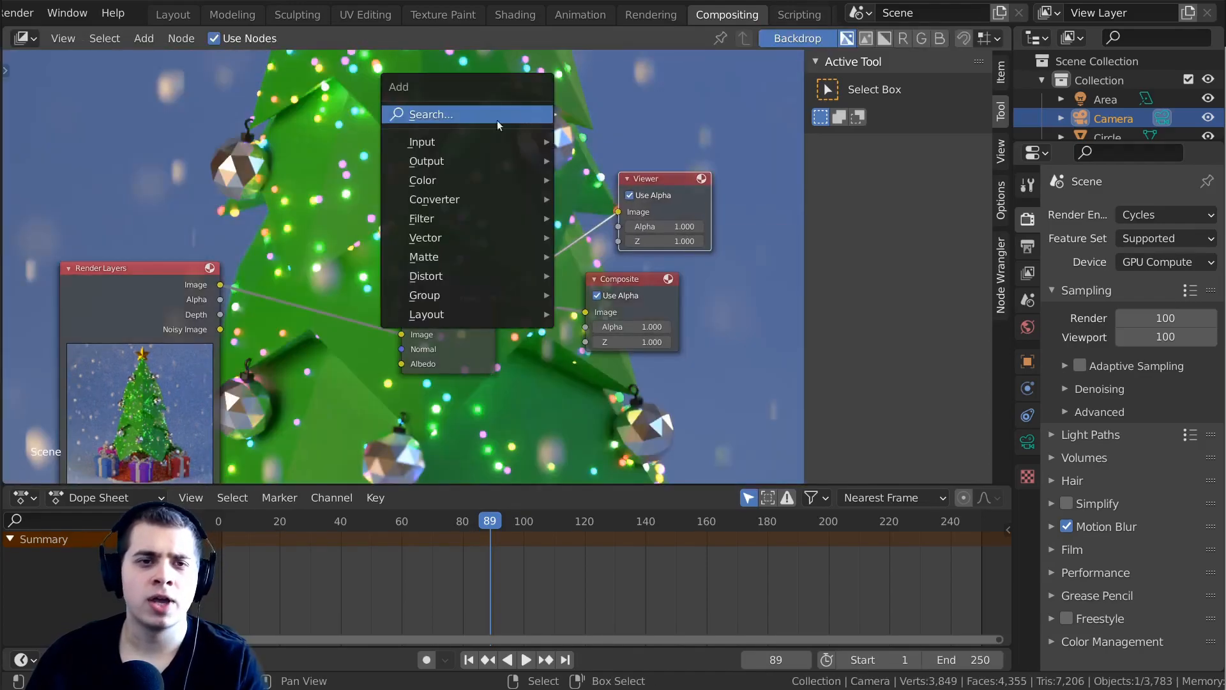
{"action": "left_click", "coordinate": [484, 115]}
{"action": "type", "text": "vi"}
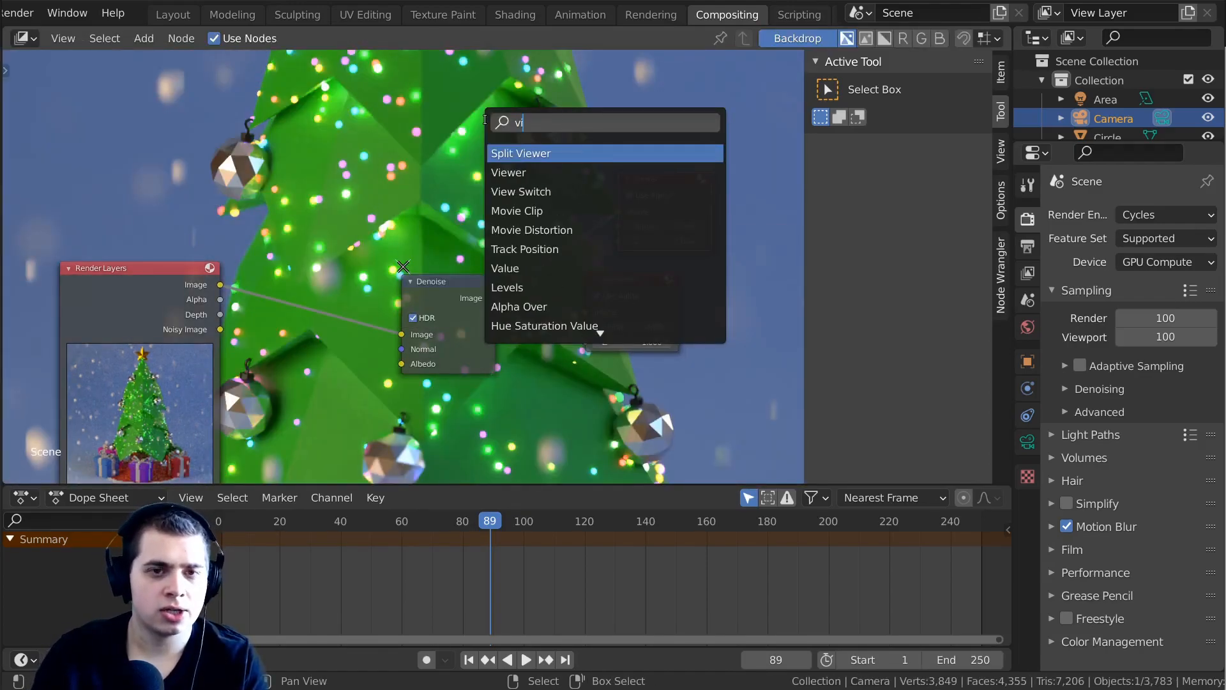
{"action": "left_click", "coordinate": [509, 172]}
{"action": "left_click", "coordinate": [461, 165]}
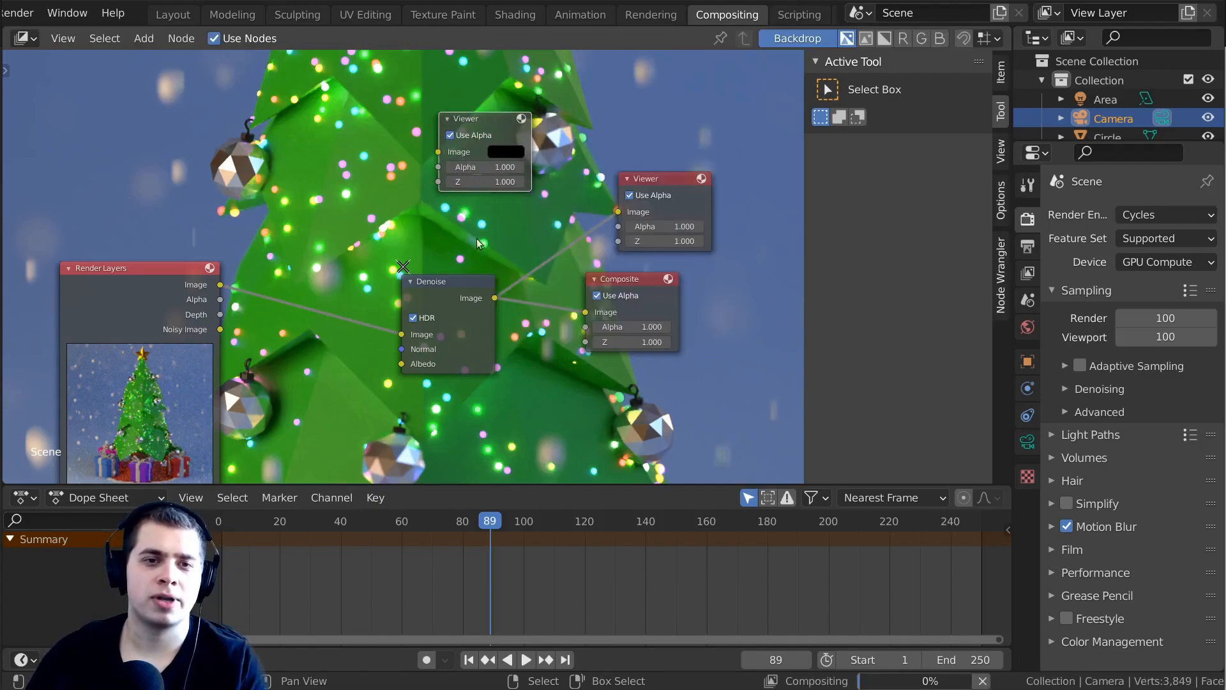
{"action": "scroll", "coordinate": [500, 300], "scroll_direction": "up", "scroll_amount": 2}
{"action": "left_click_drag", "start_coordinate": [509, 303], "coordinate": [445, 133]}
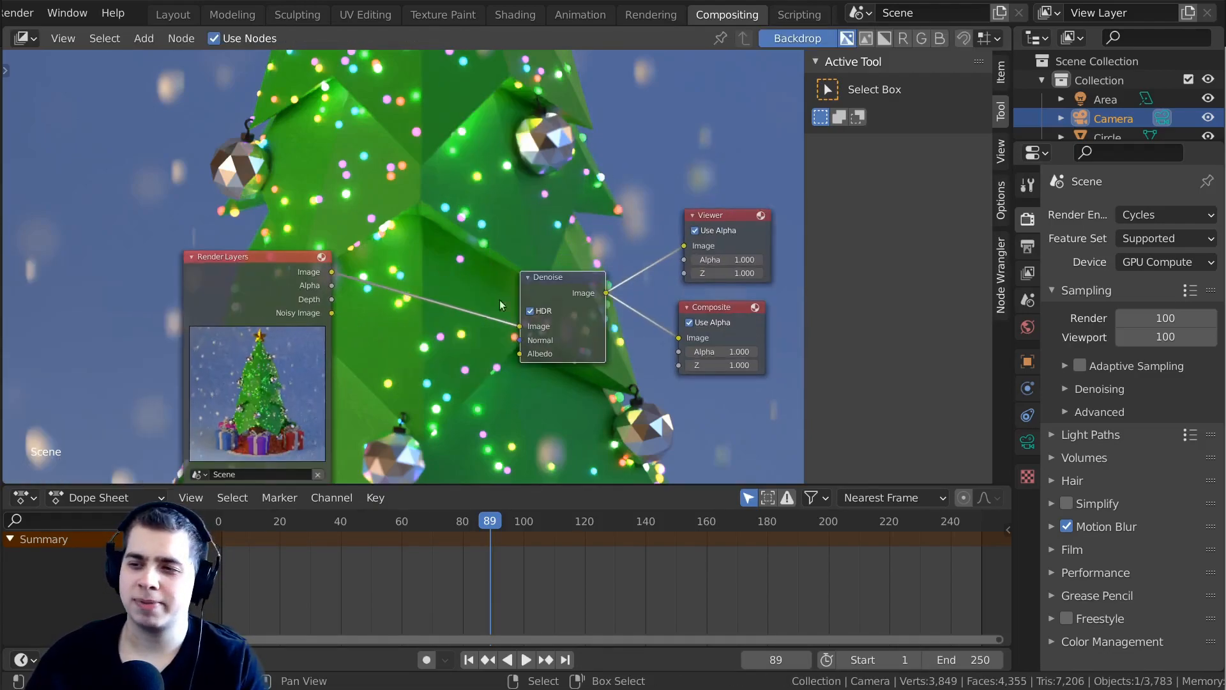
Enlarge the node editor and scale the backdrop so the whole tree render fits inside it.
{"action": "left_click_drag", "start_coordinate": [539, 484], "coordinate": [539, 562]}
{"action": "middle_click_drag", "start_coordinate": [611, 335], "coordinate": [668, 342]}
{"action": "key", "text": "v"}
{"action": "key", "text": "v"}
{"action": "key", "text": "v"}
{"action": "key", "text": "v"}
{"action": "key", "text": "v"}
{"action": "key", "text": "v"}
{"action": "key", "text": "v"}
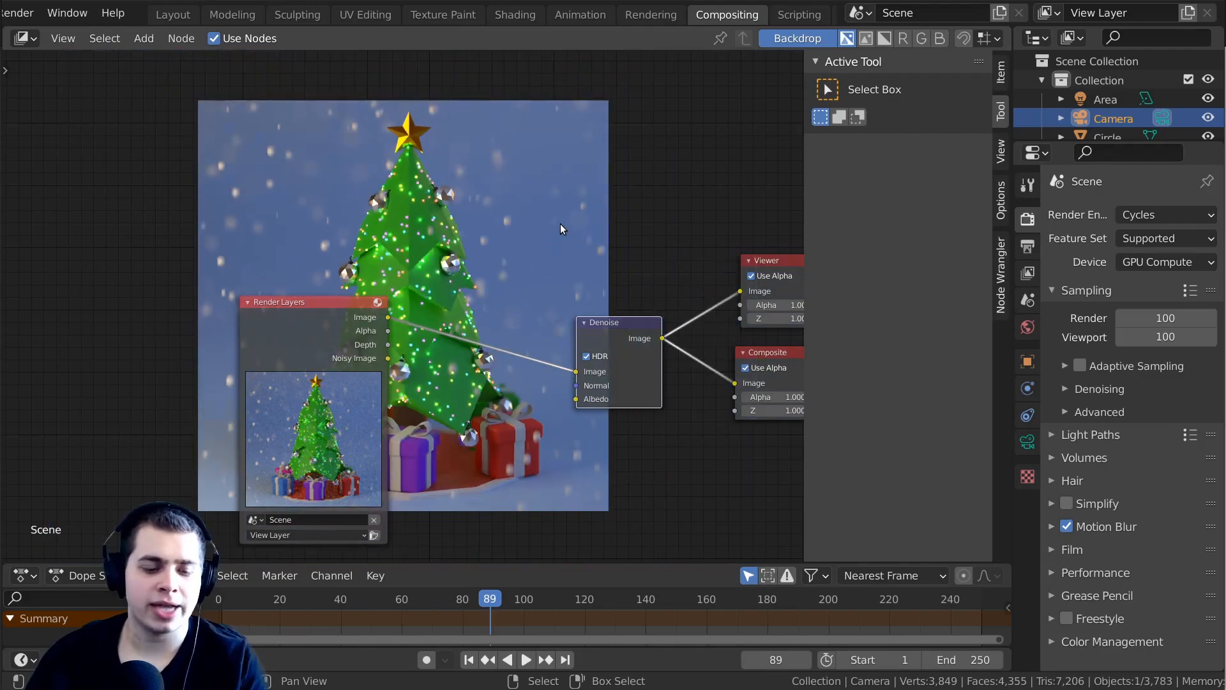
{"action": "key", "text": "alt+v"}
{"action": "key", "text": "alt+v"}
{"action": "key", "text": "alt+v"}
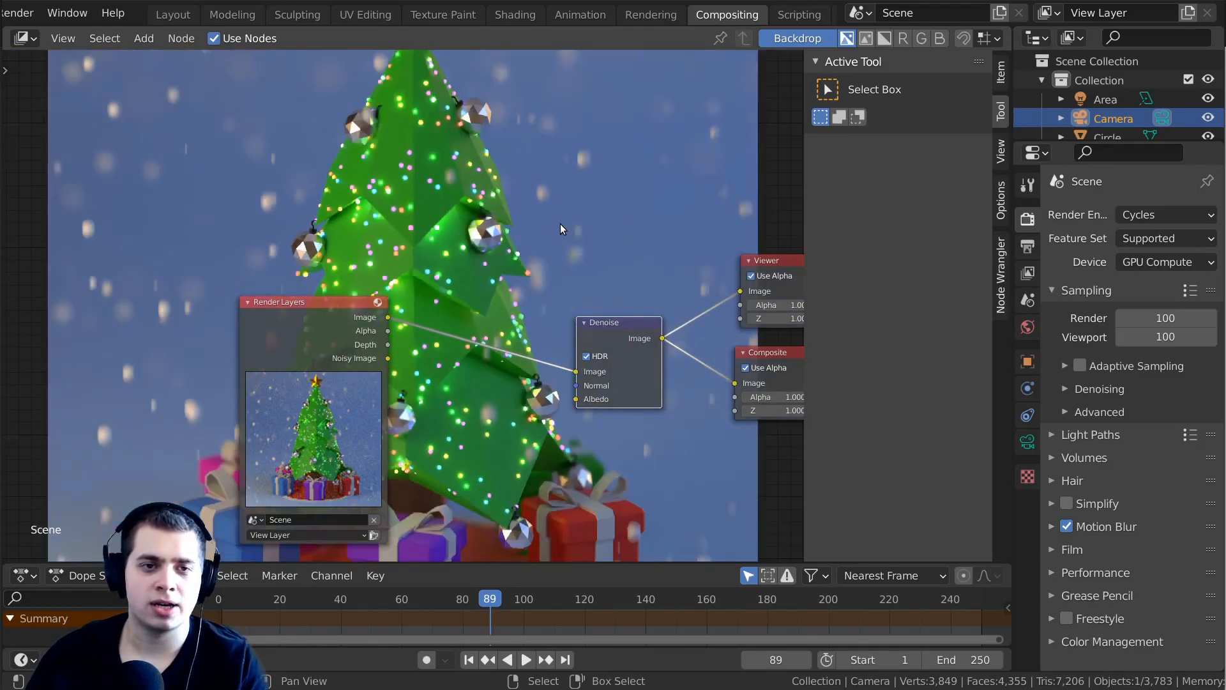
{"action": "key", "text": "v"}
{"action": "key", "text": "v"}
Move Render Layers away from Denoise and insert a Glare node on the link between them.
{"action": "middle_click_drag", "start_coordinate": [242, 343], "coordinate": [282, 342]}
{"action": "left_click_drag", "start_coordinate": [316, 344], "coordinate": [166, 329]}
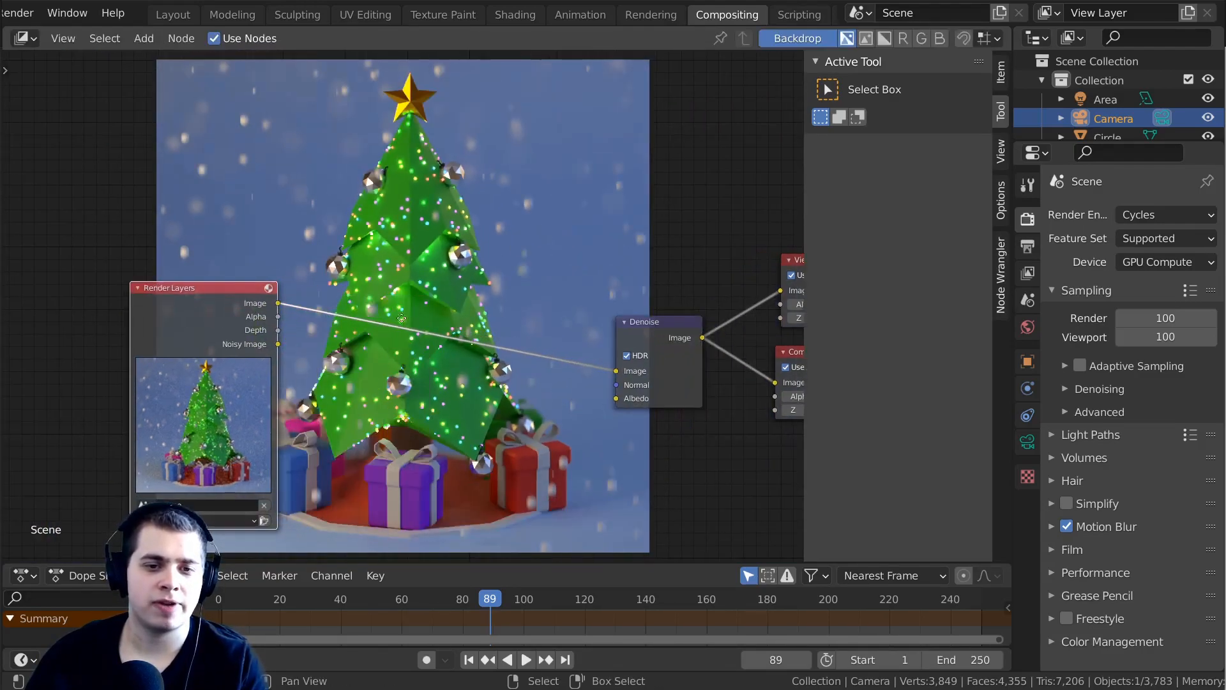
{"action": "middle_click_drag", "start_coordinate": [401, 312], "coordinate": [457, 327]}
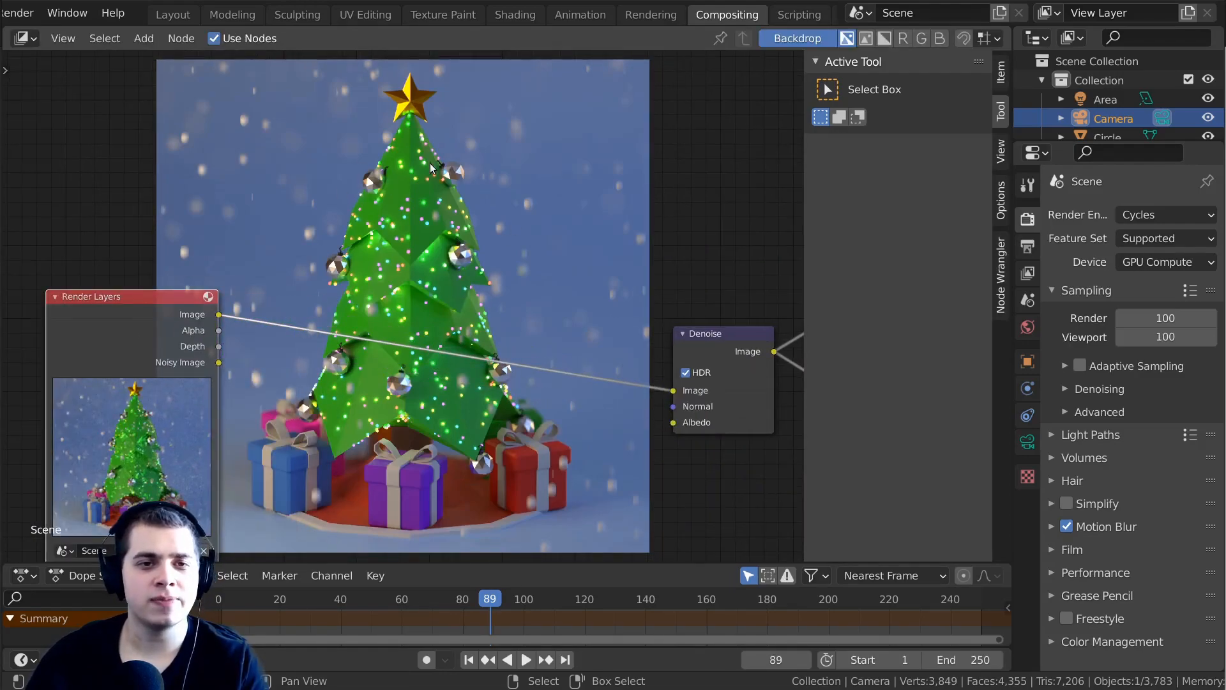
{"action": "key", "text": "shift+a"}
{"action": "left_click", "coordinate": [391, 162]}
{"action": "type", "text": "gl"}
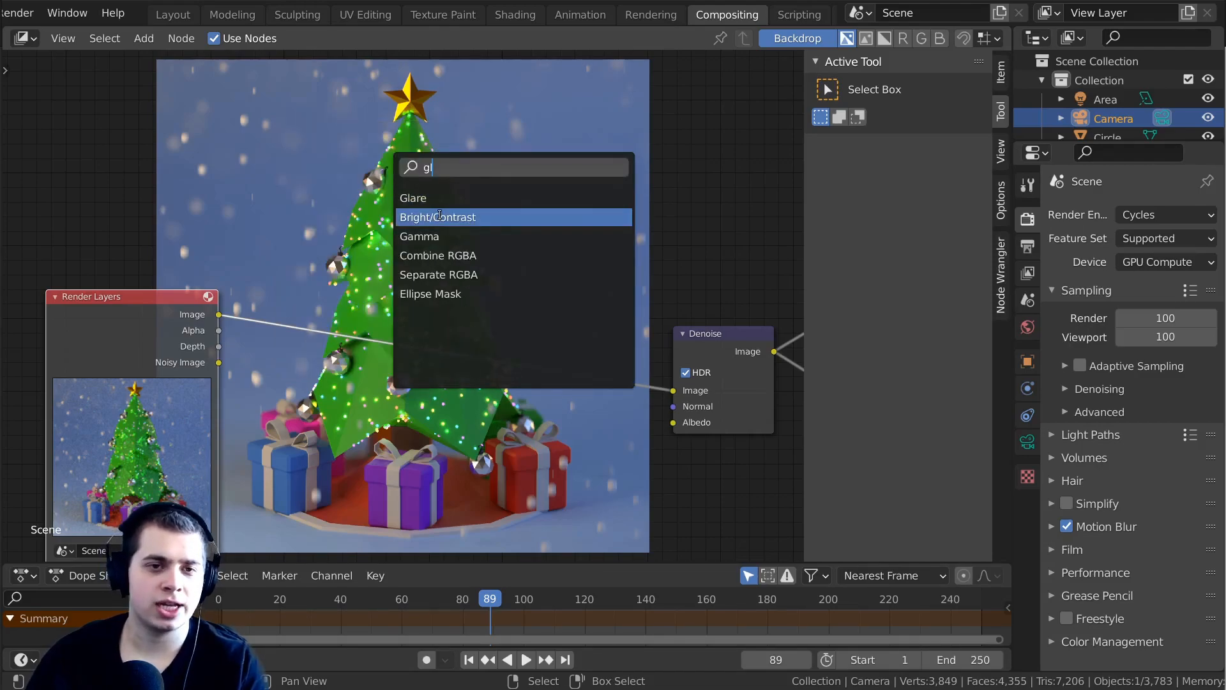
{"action": "key", "text": "Return"}
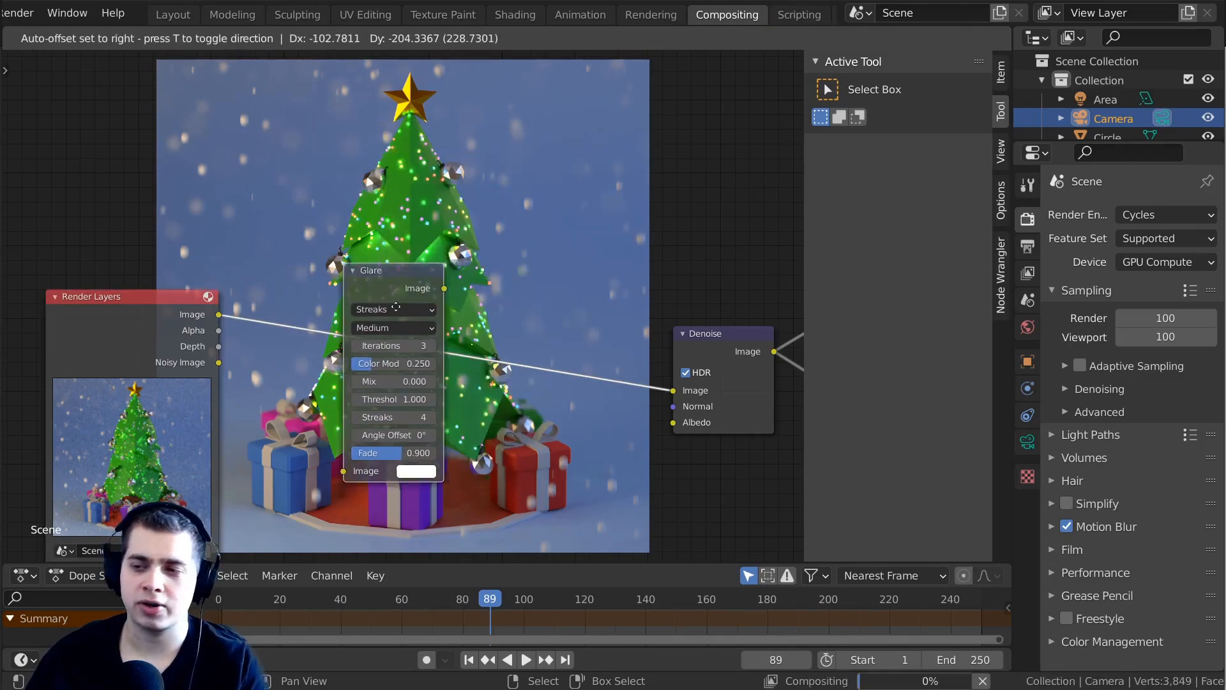
{"action": "left_click", "coordinate": [416, 310]}
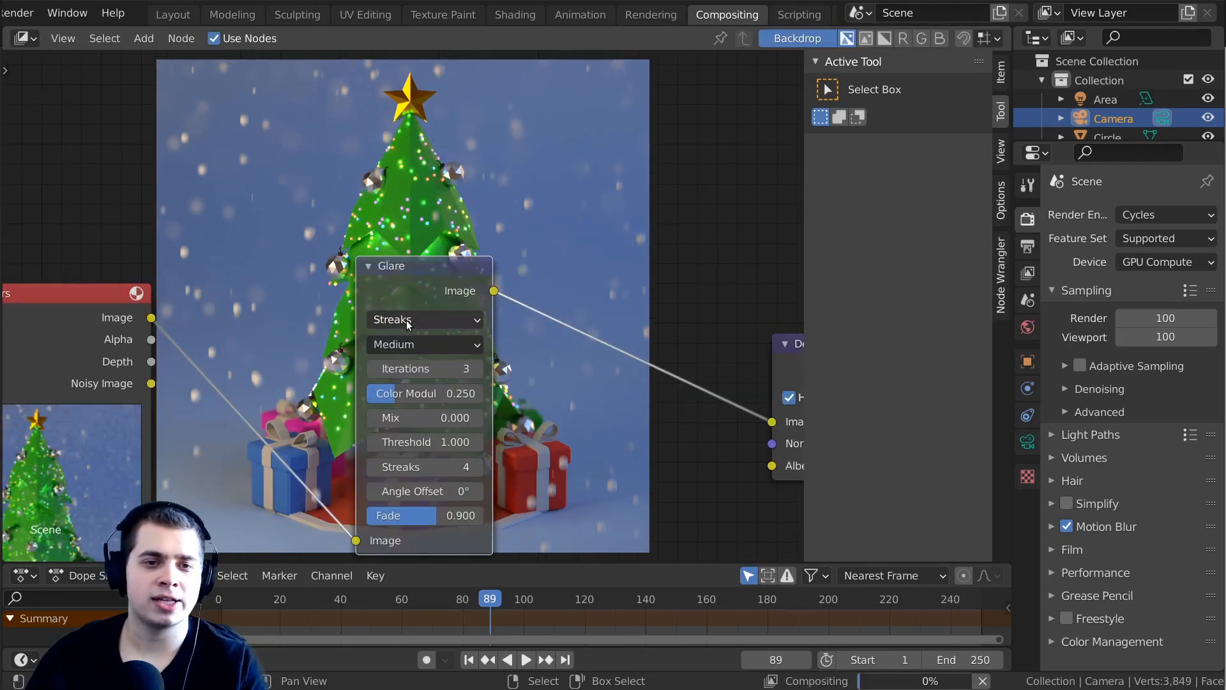
Set the Glare node's type to Fog Glow and move the Render Layers and Glare nodes apart.
{"action": "scroll", "coordinate": [415, 311], "scroll_direction": "up", "scroll_amount": 2}
{"action": "middle_click_drag", "start_coordinate": [459, 318], "coordinate": [539, 343]}
{"action": "left_click", "coordinate": [546, 367]}
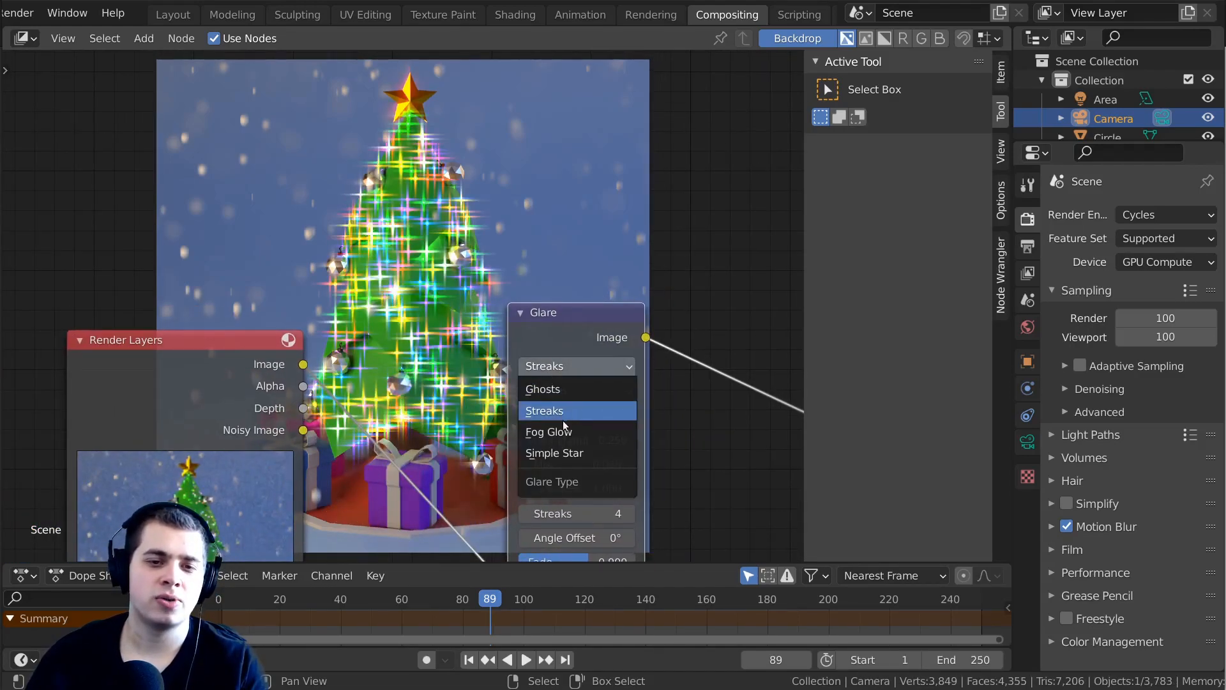
{"action": "left_click", "coordinate": [551, 431]}
{"action": "left_click_drag", "start_coordinate": [227, 369], "coordinate": [200, 369]}
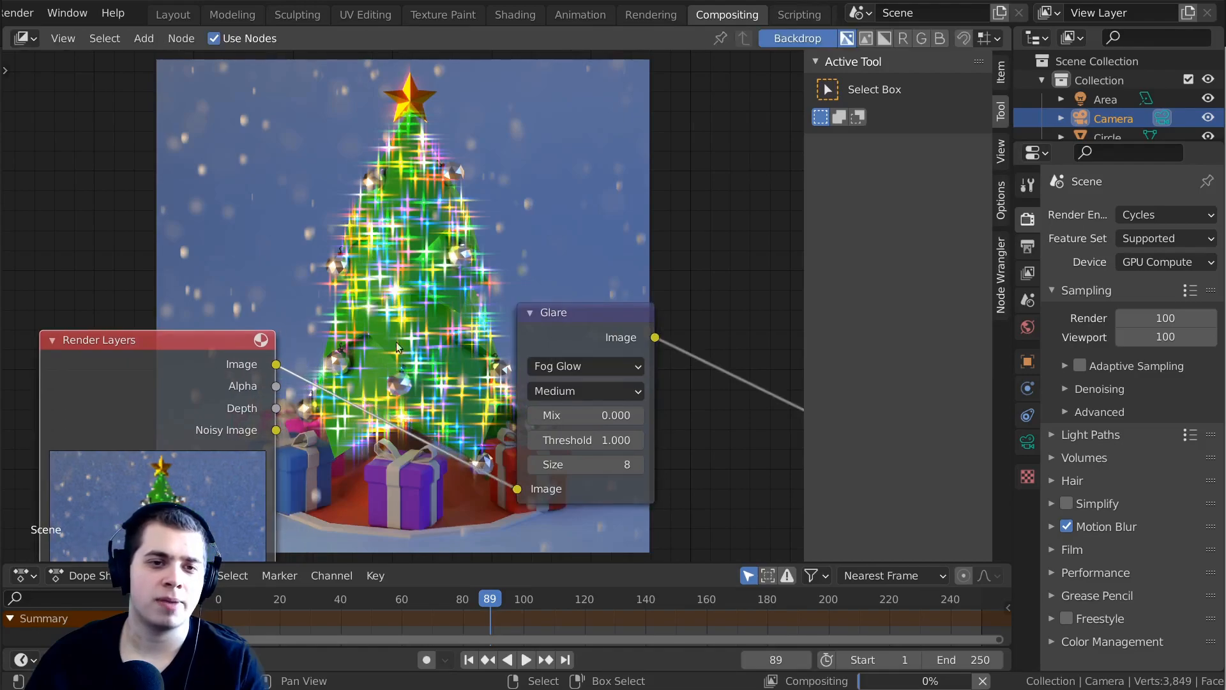
{"action": "left_click_drag", "start_coordinate": [574, 322], "coordinate": [590, 336]}
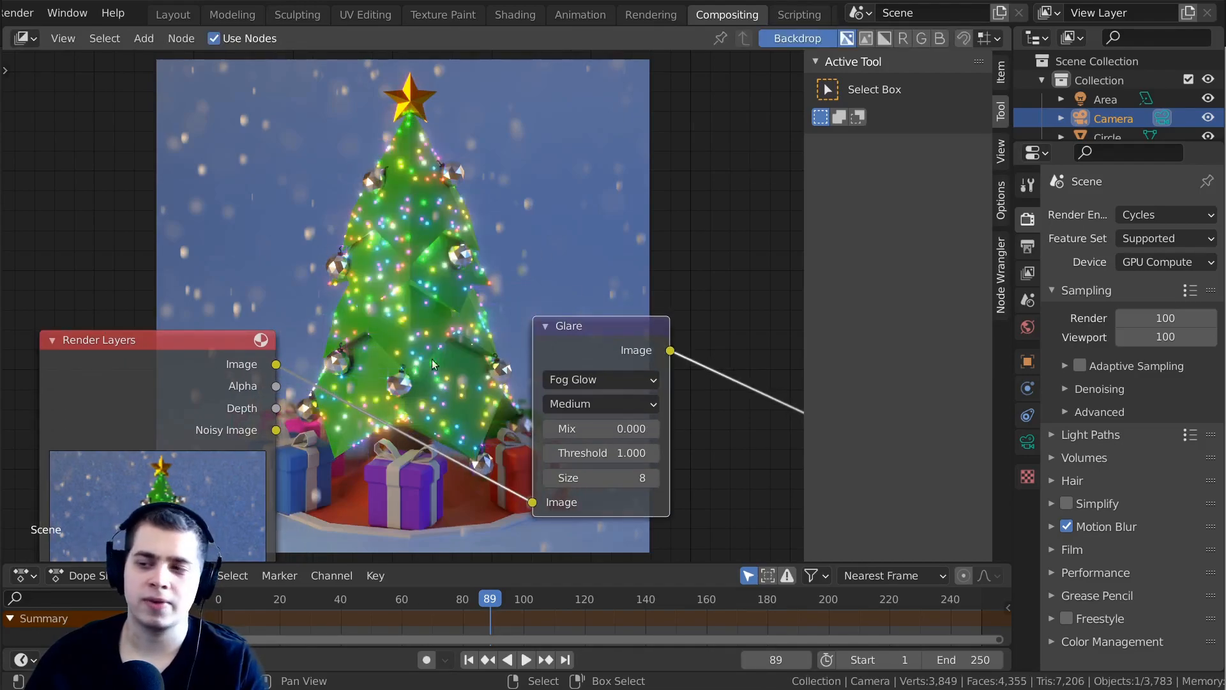
Widen the gap between the Render Layers and Glare nodes to make room for another node.
{"action": "scroll", "coordinate": [319, 336], "scroll_direction": "down", "scroll_amount": 2}
{"action": "middle_click_drag", "start_coordinate": [349, 336], "coordinate": [399, 334]}
{"action": "left_click_drag", "start_coordinate": [306, 355], "coordinate": [277, 355]}
{"action": "scroll", "coordinate": [476, 299], "scroll_direction": "down", "scroll_amount": 1}
{"action": "scroll", "coordinate": [477, 299], "scroll_direction": "down", "scroll_amount": 1}
{"action": "left_click_drag", "start_coordinate": [588, 334], "coordinate": [655, 366]}
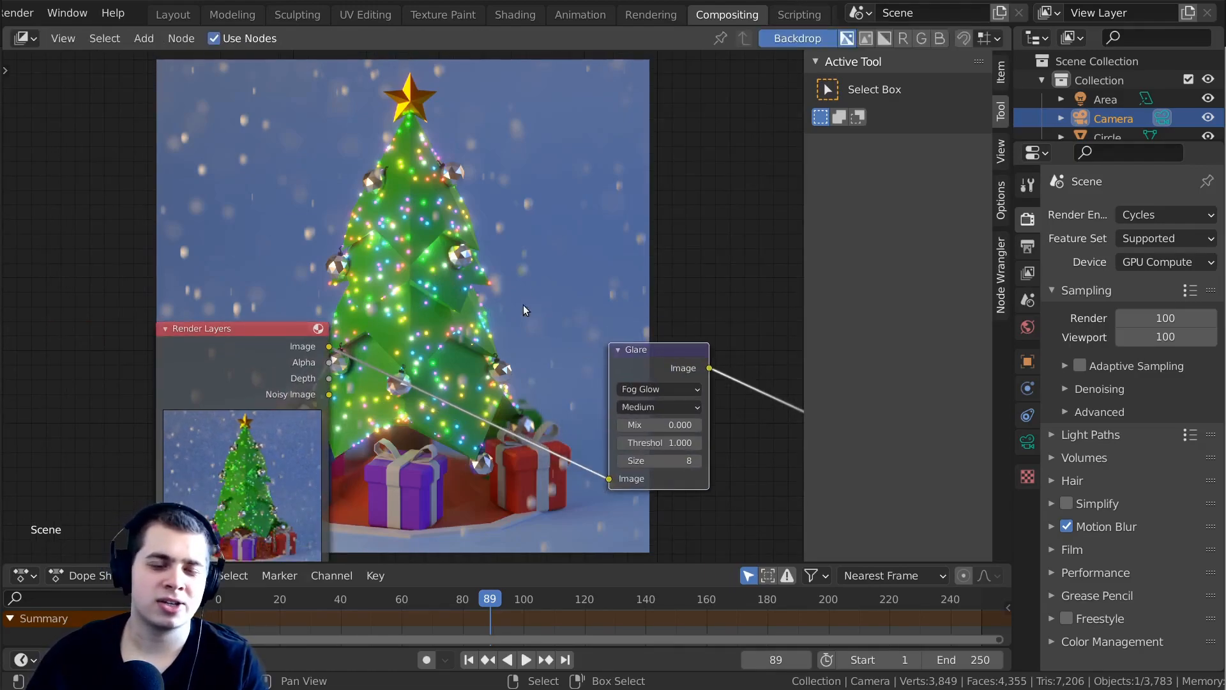
{"action": "middle_click_drag", "start_coordinate": [337, 160], "coordinate": [360, 180]}
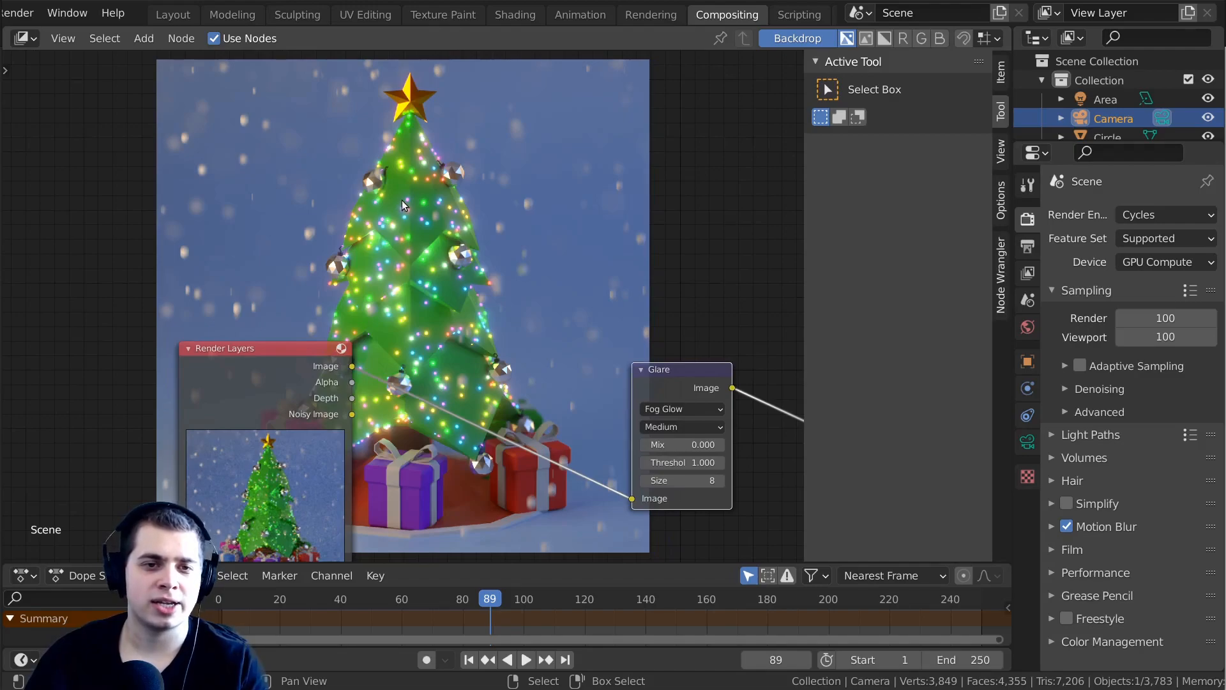
Insert an RGB Curves node on the link between Render Layers and Glare.
{"action": "key", "text": "shift+a"}
{"action": "left_click", "coordinate": [361, 198]}
{"action": "type", "text": "rgb"}
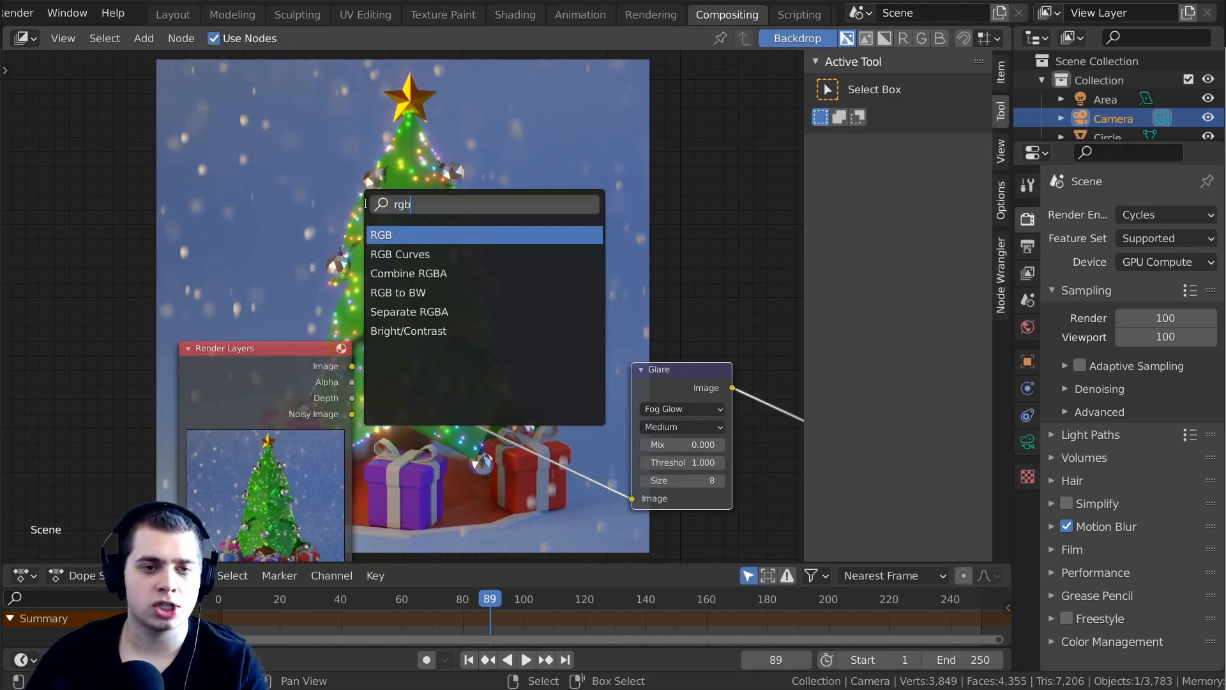
{"action": "left_click", "coordinate": [416, 252]}
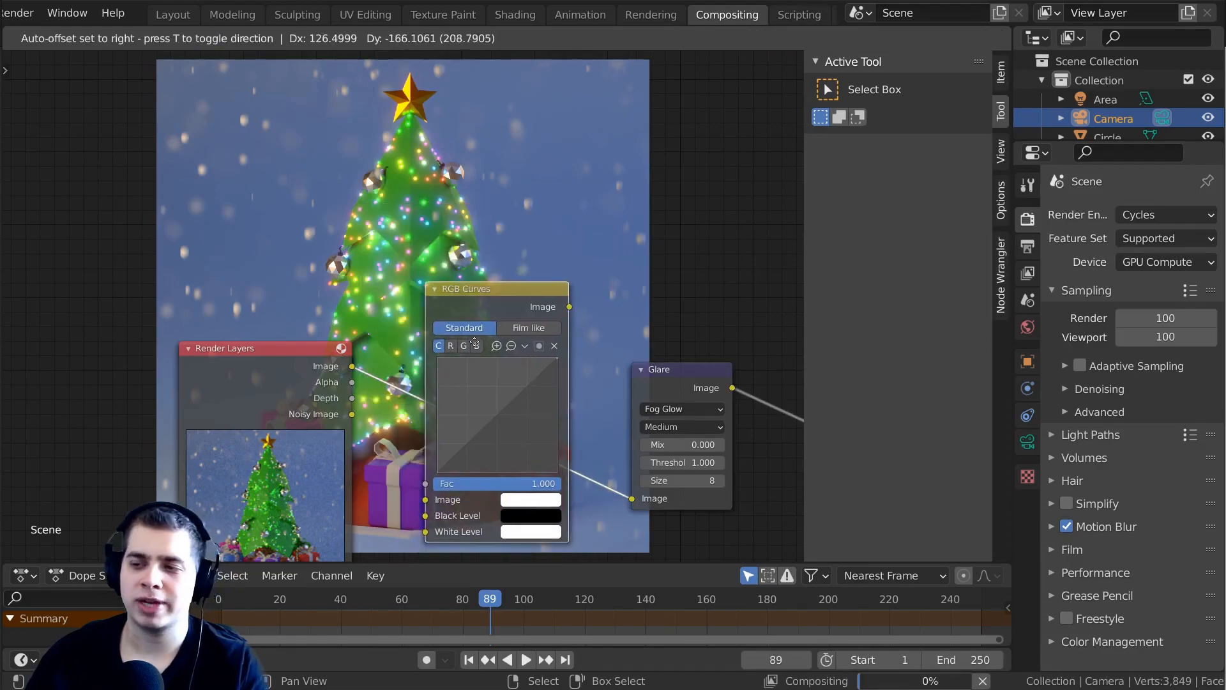
{"action": "left_click", "coordinate": [469, 356]}
{"action": "left_click_drag", "start_coordinate": [498, 333], "coordinate": [499, 351]}
Link the RGB Curves image output directly to the Viewer node to preview the color correction alone.
{"action": "scroll", "coordinate": [496, 332], "scroll_direction": "up", "scroll_amount": 1}
{"action": "middle_click_drag", "start_coordinate": [489, 325], "coordinate": [494, 285]}
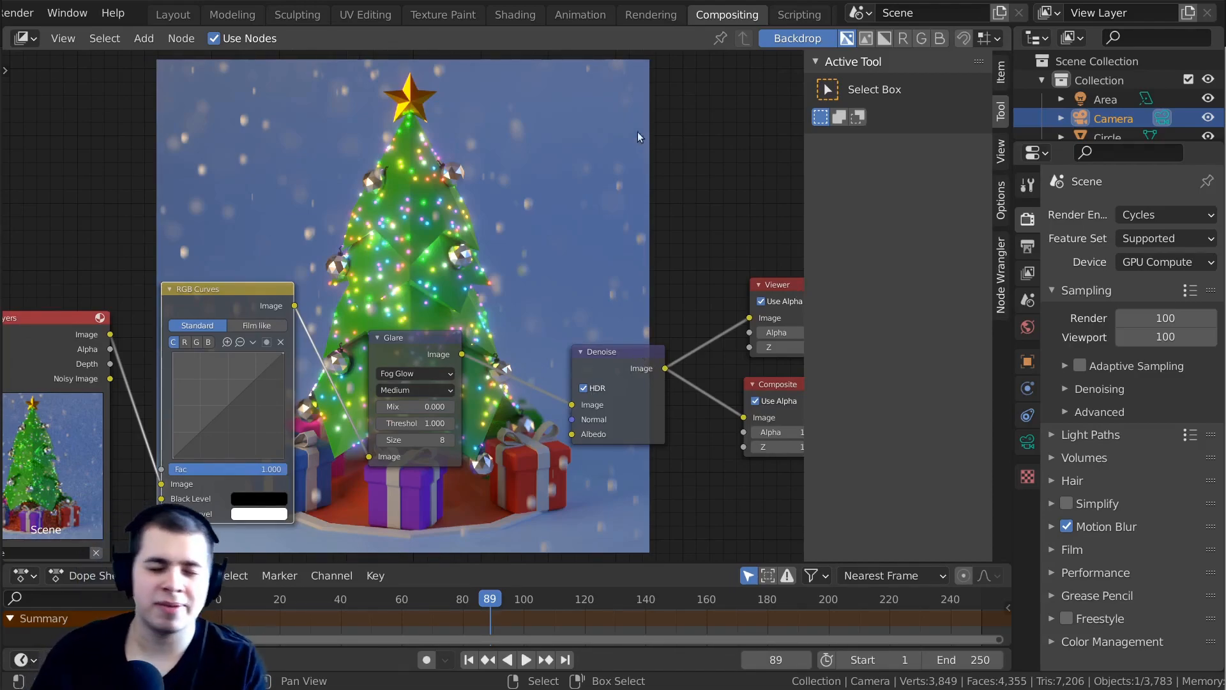
{"action": "middle_click_drag", "start_coordinate": [390, 283], "coordinate": [366, 292]}
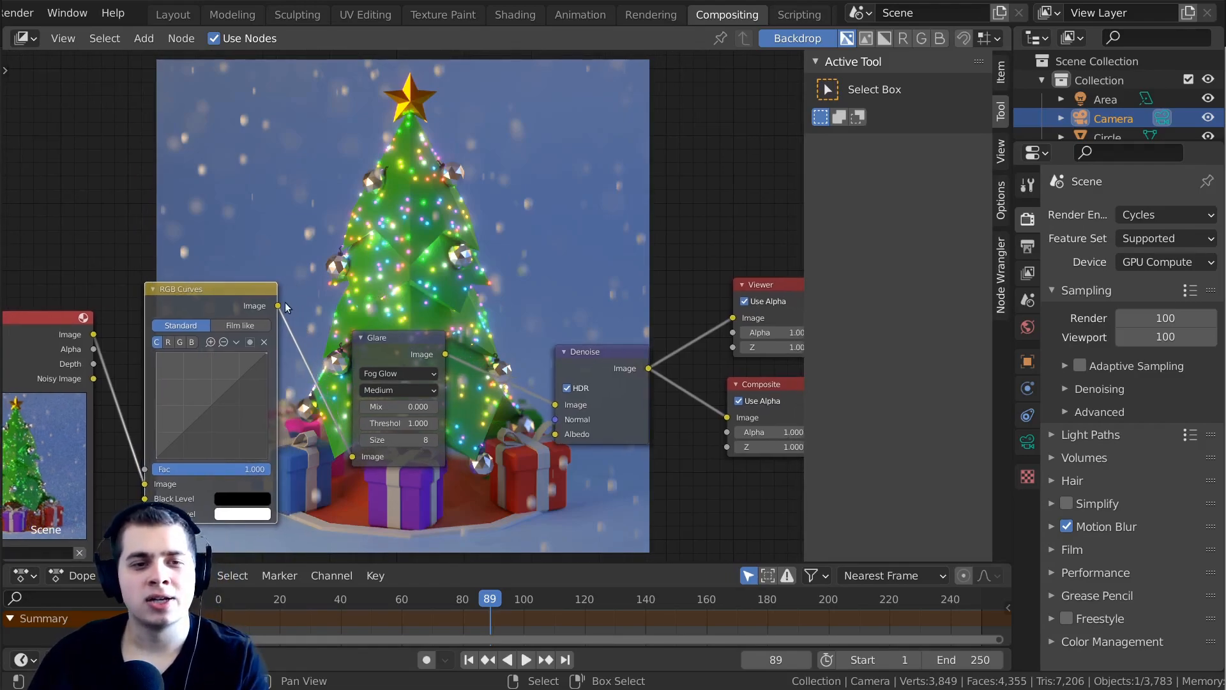
{"action": "left_click_drag", "start_coordinate": [278, 306], "coordinate": [732, 317]}
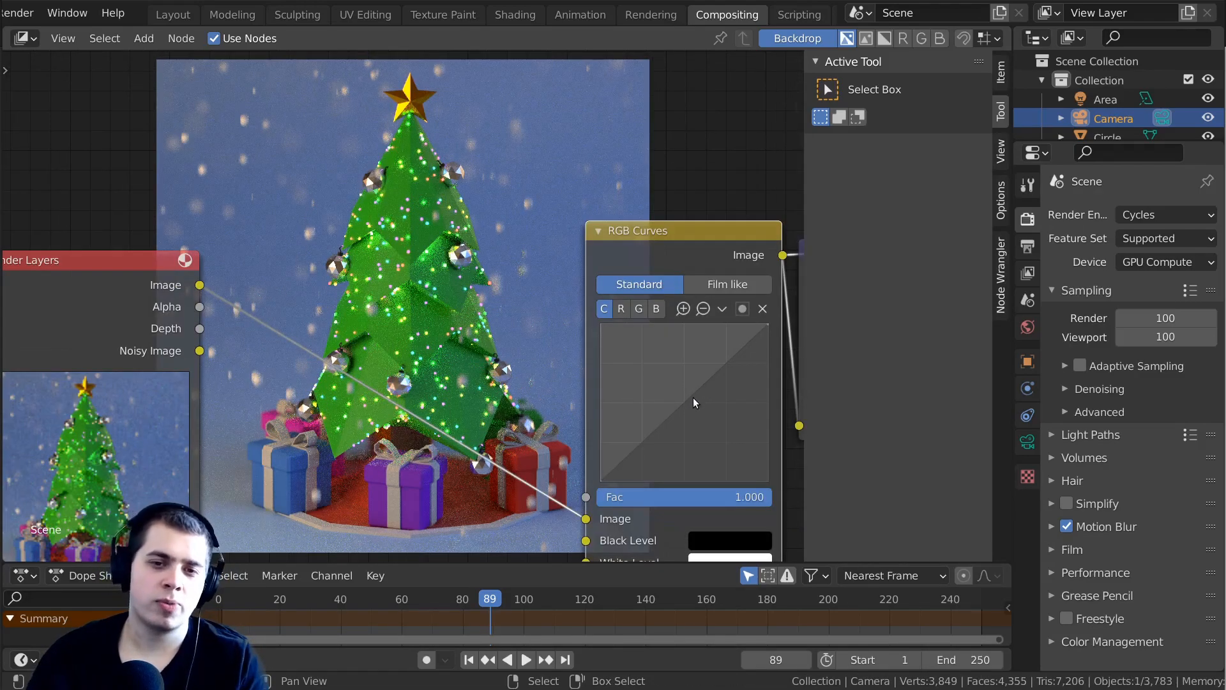
Shape the combined RGB curve into an S with points at about X 0.53, Y 0.61 and X 0.28, Y 0.23.
{"action": "left_click_drag", "start_coordinate": [693, 395], "coordinate": [688, 385]}
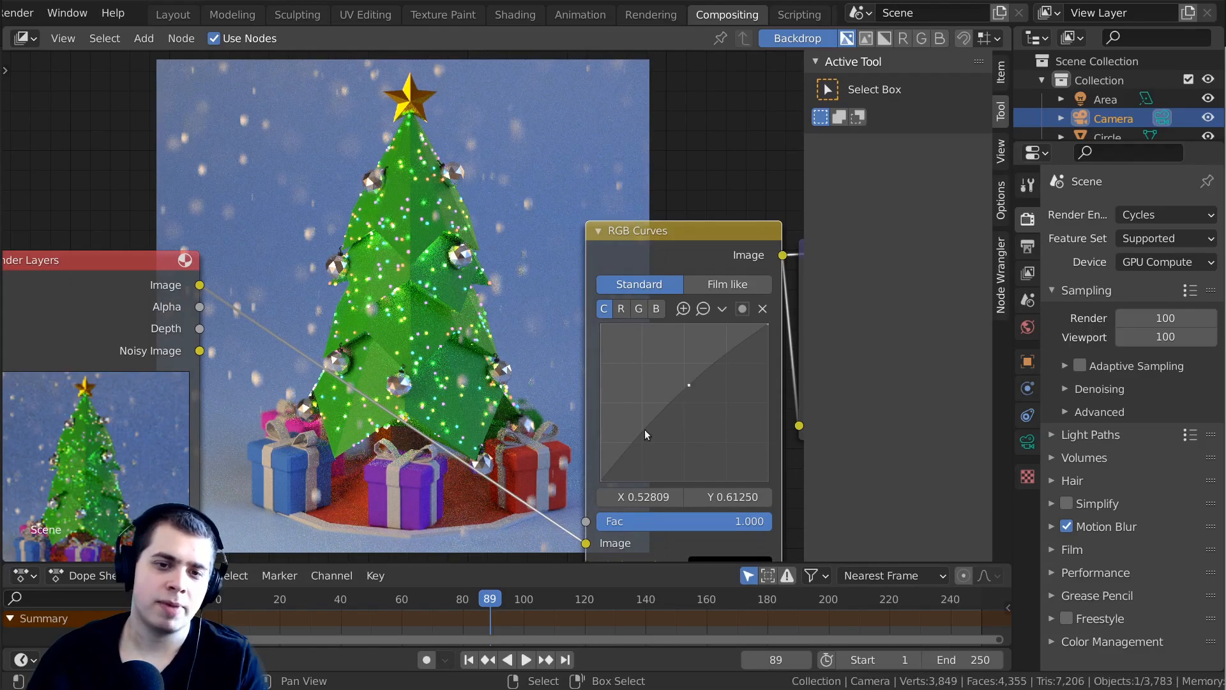
{"action": "left_click_drag", "start_coordinate": [645, 431], "coordinate": [650, 447]}
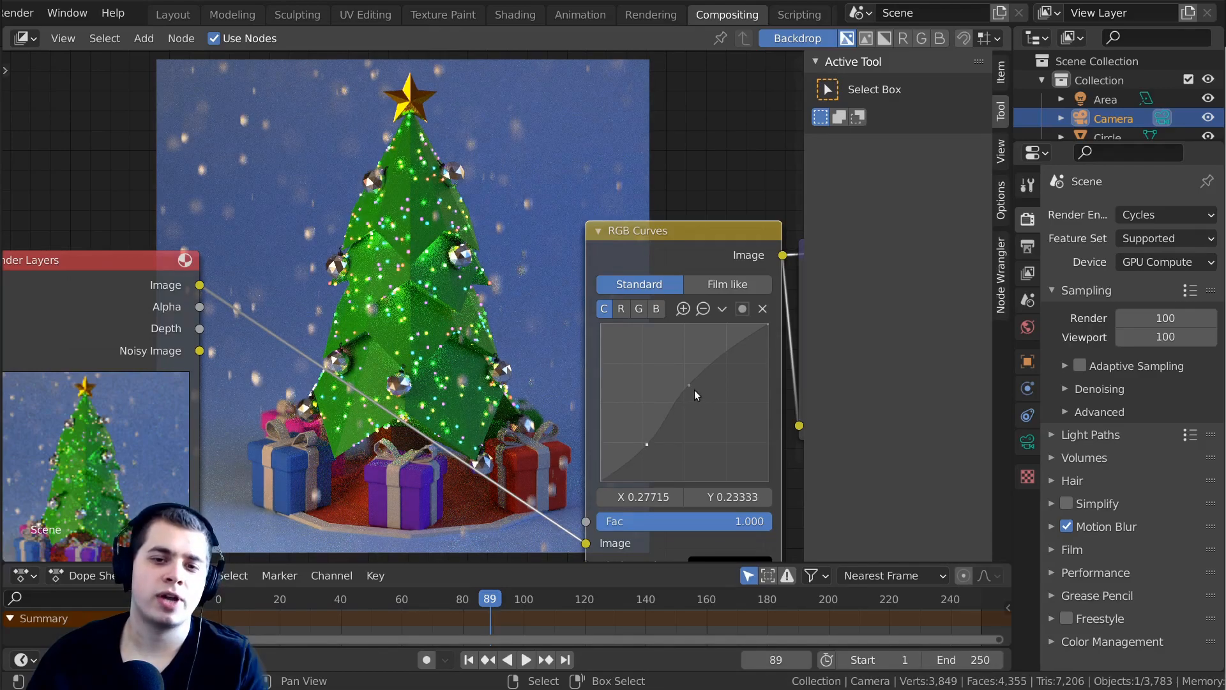
Raise the blue channel's curve with a point at about X 0.42, Y 0.58.
{"action": "left_click", "coordinate": [621, 309]}
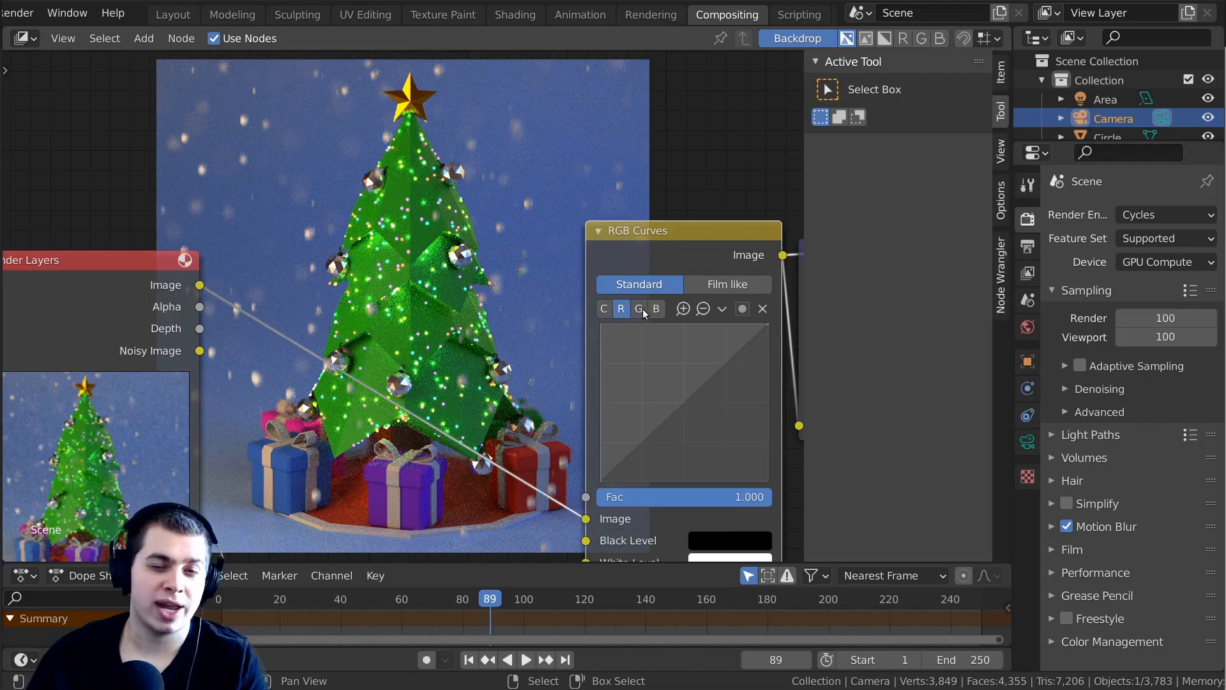
{"action": "left_click", "coordinate": [638, 309]}
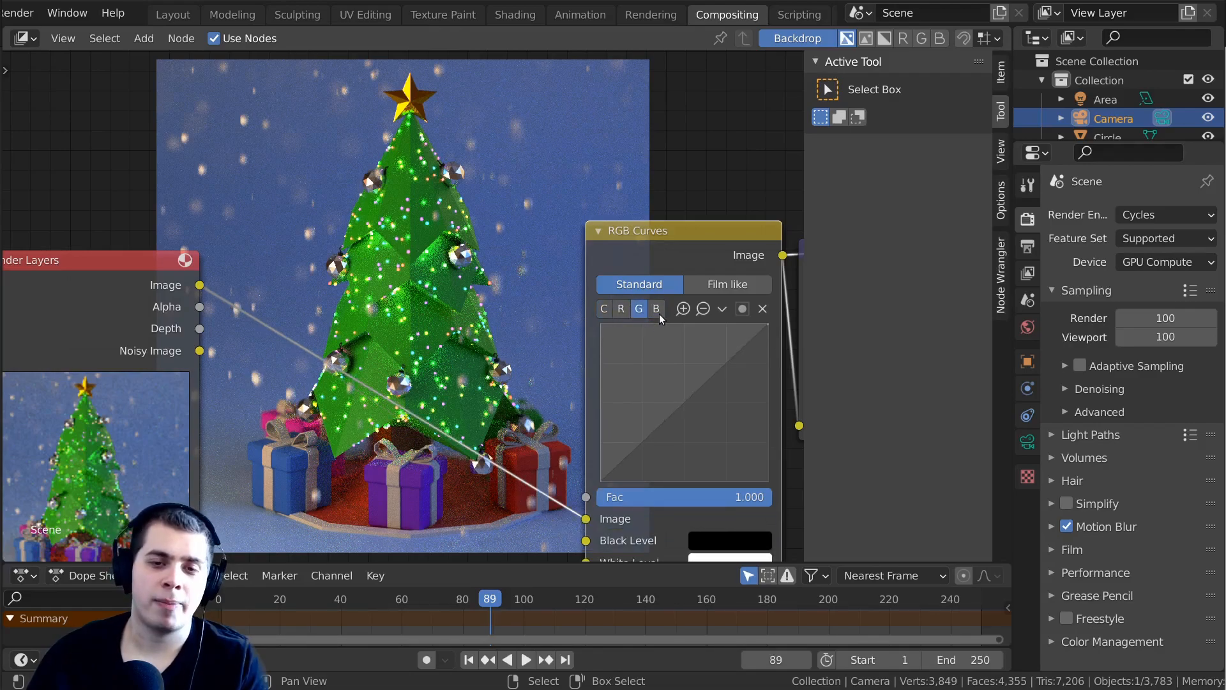
{"action": "left_click_drag", "start_coordinate": [685, 407], "coordinate": [671, 393]}
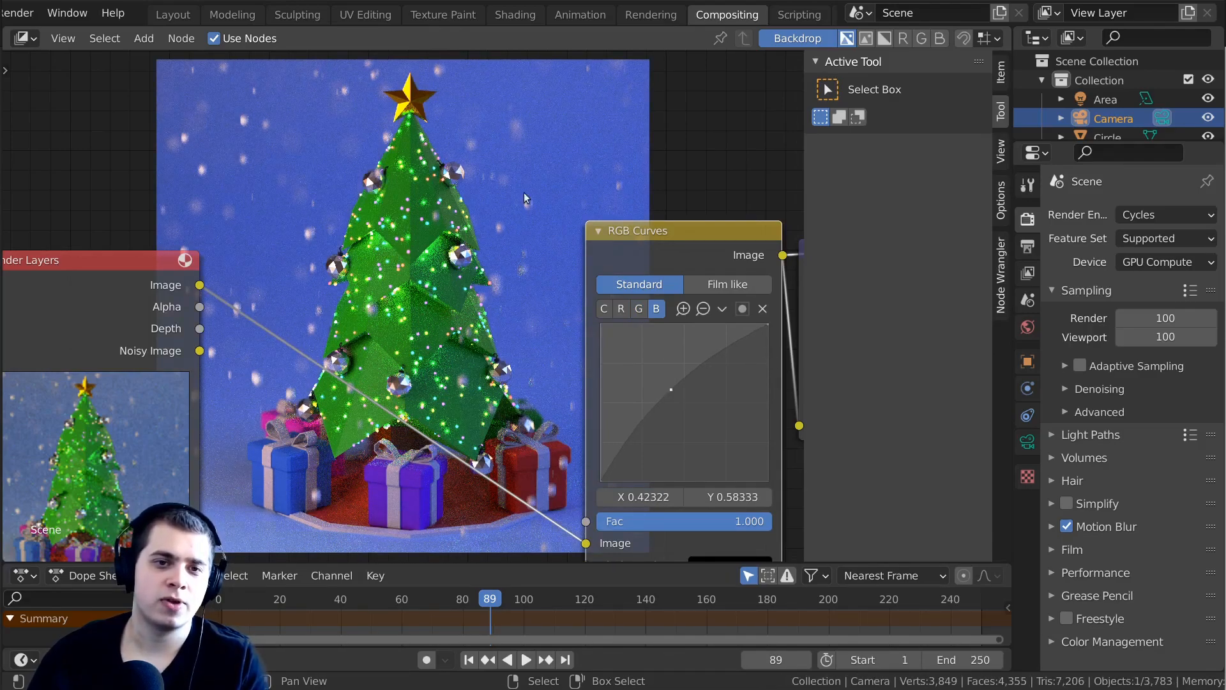
Fine-tune the red and green channel curves, placing the green point at about X 0.53, Y 0.54.
{"action": "left_click", "coordinate": [626, 311]}
{"action": "left_click_drag", "start_coordinate": [678, 396], "coordinate": [689, 396]}
{"action": "left_click", "coordinate": [638, 309]}
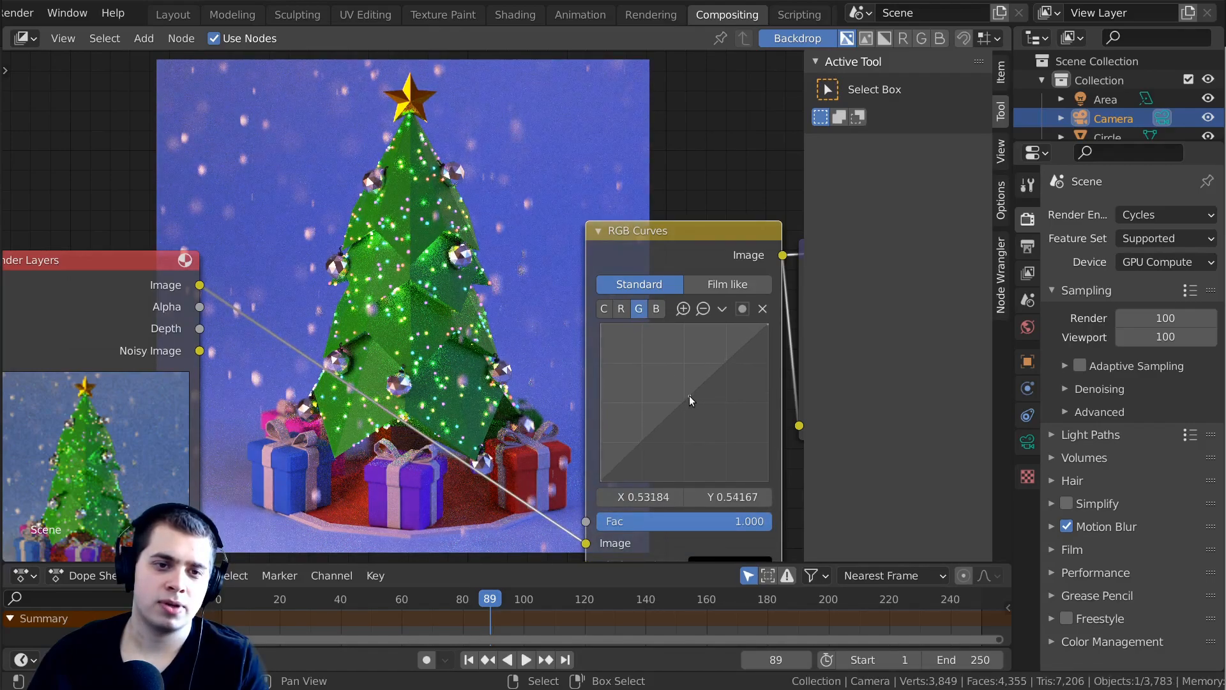
Move the RGB Curves node closer to Render Layers and adjust its combined curve points to about X 0.52, Y 0.65 and X 0.29, Y 0.23.
{"action": "scroll", "coordinate": [653, 239], "scroll_direction": "down", "scroll_amount": 3}
{"action": "left_click_drag", "start_coordinate": [646, 274], "coordinate": [568, 274]}
{"action": "scroll", "coordinate": [568, 275], "scroll_direction": "up", "scroll_amount": 3}
{"action": "left_click", "coordinate": [516, 308]}
{"action": "left_click_drag", "start_coordinate": [599, 384], "coordinate": [599, 380]}
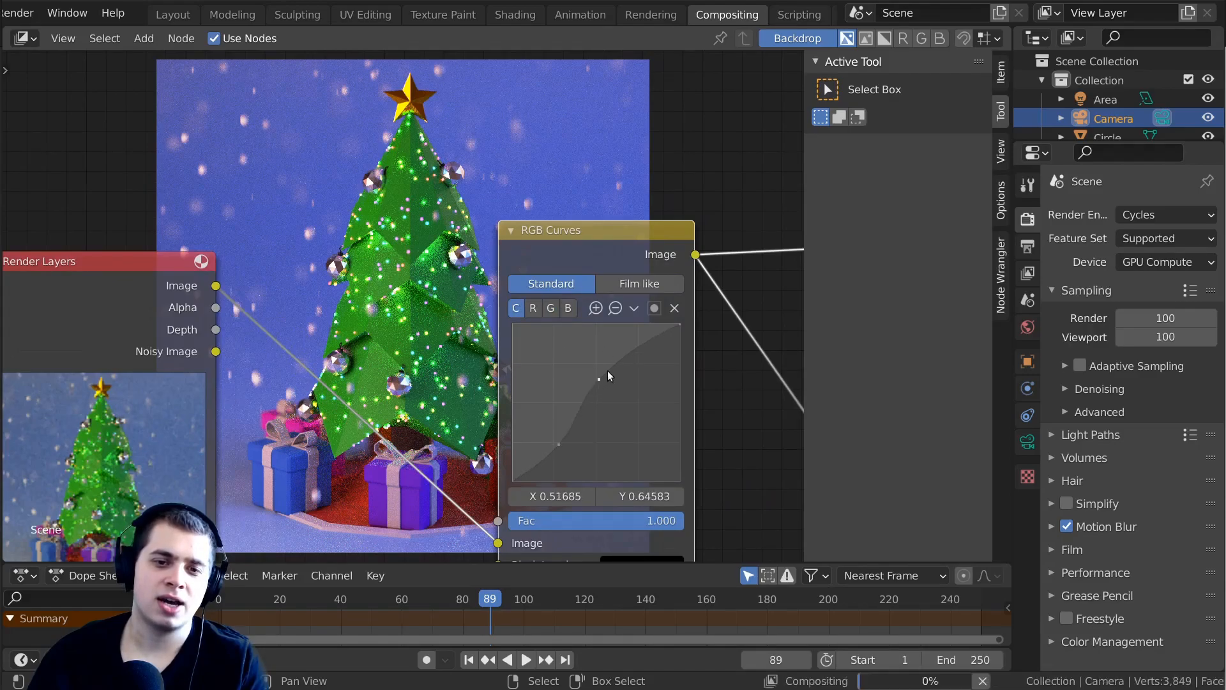
{"action": "left_click", "coordinate": [558, 445]}
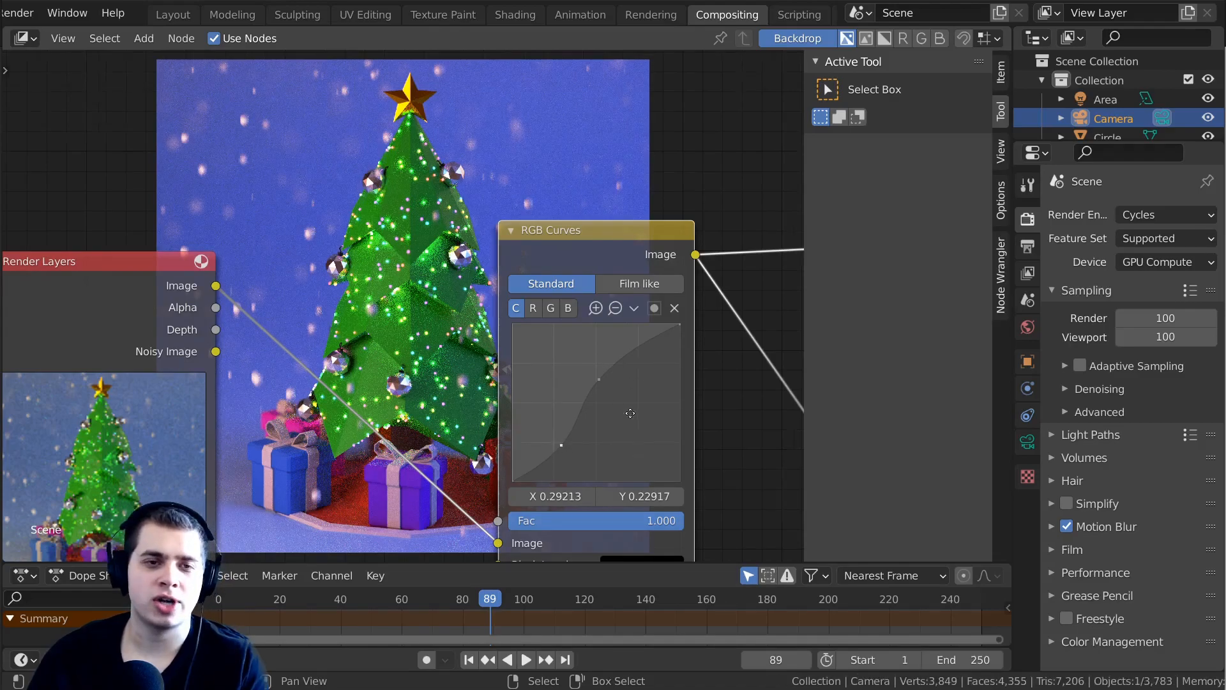
Link the Denoise output back to the Viewer to preview the color-corrected, glowing and denoised result.
{"action": "middle_click_drag", "start_coordinate": [630, 417], "coordinate": [647, 432]}
{"action": "scroll", "coordinate": [445, 296], "scroll_direction": "down", "scroll_amount": 3}
{"action": "middle_click_drag", "start_coordinate": [447, 295], "coordinate": [458, 517]}
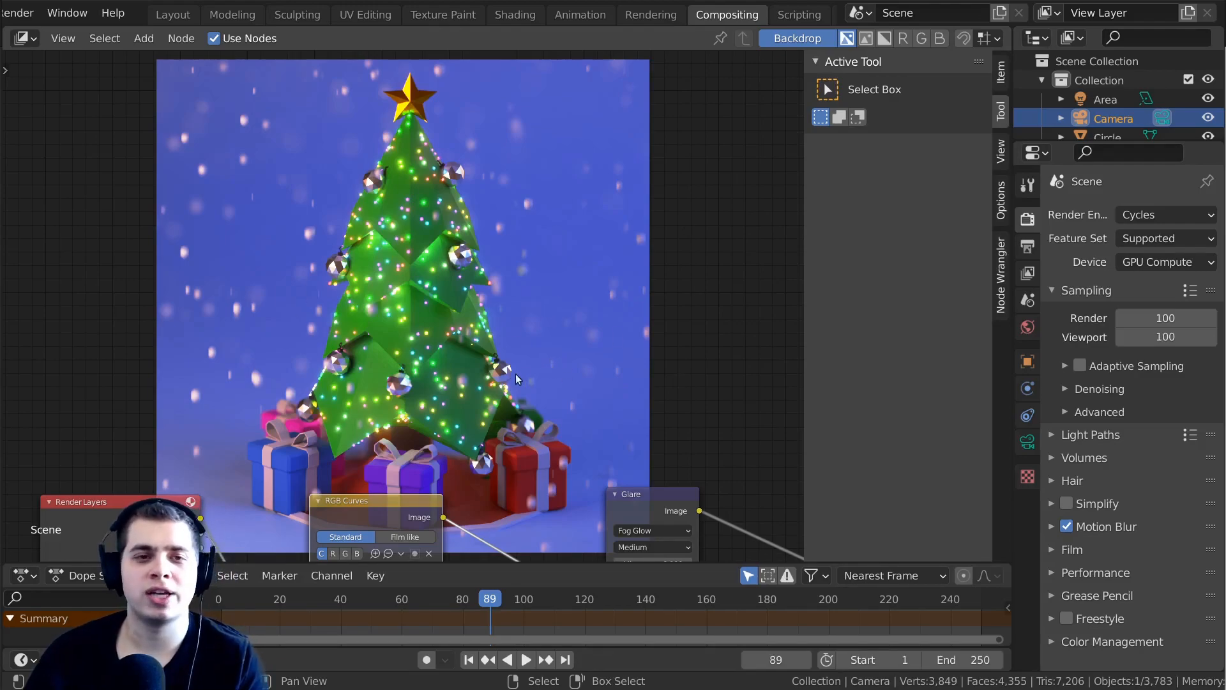
{"action": "scroll", "coordinate": [519, 371], "scroll_direction": "down", "scroll_amount": 2}
{"action": "middle_click_drag", "start_coordinate": [519, 372], "coordinate": [568, 175]}
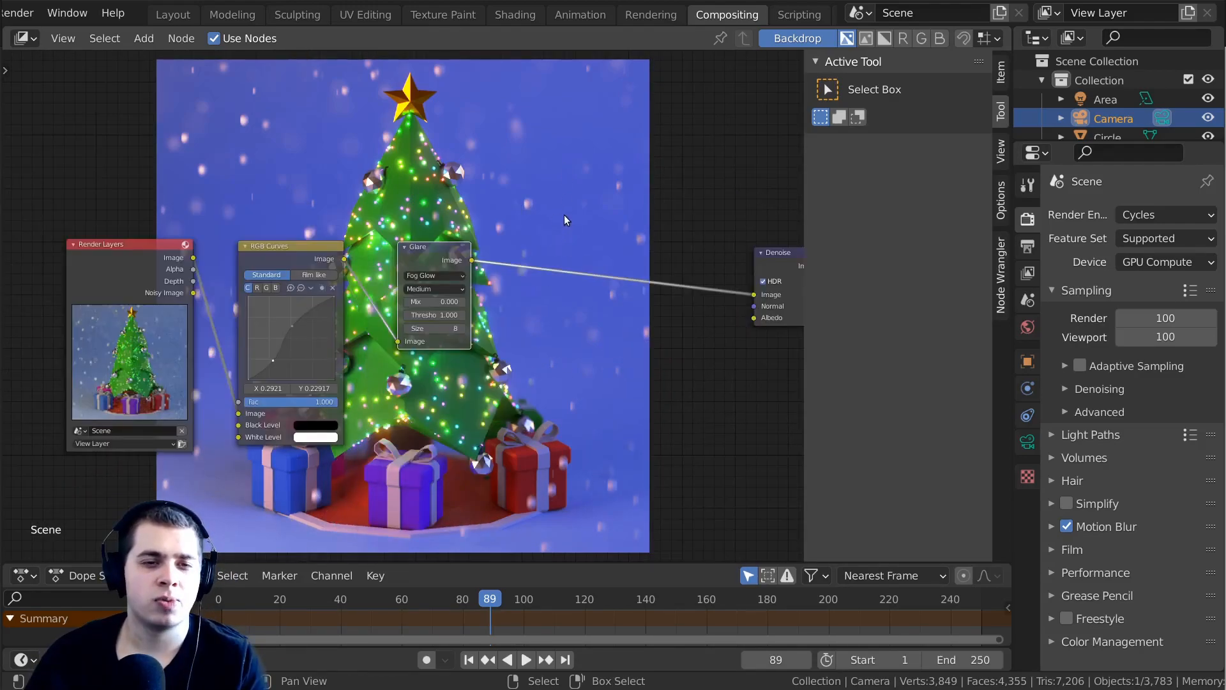
Move the Render Layers, RGB Curves and Glare nodes together farther from Denoise to make room for new nodes.
{"action": "left_click", "coordinate": [583, 141]}
{"action": "left_click_drag", "start_coordinate": [572, 136], "coordinate": [64, 361]}
{"action": "key", "text": "g"}
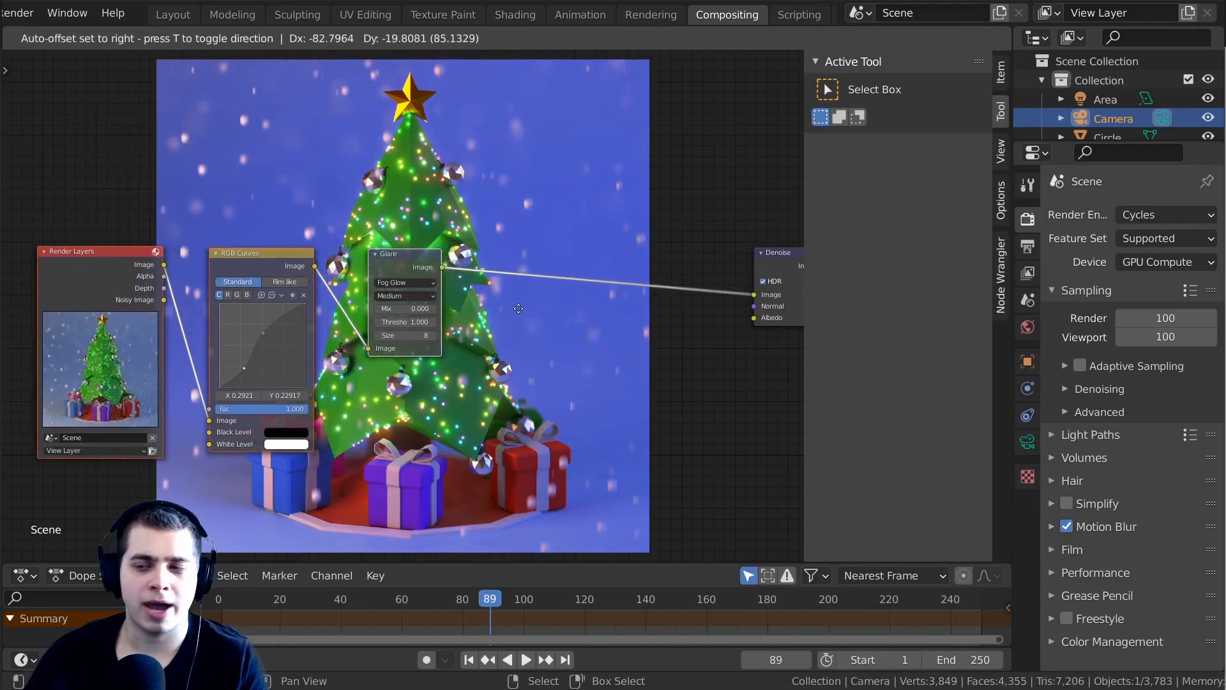
{"action": "left_click", "coordinate": [469, 306]}
{"action": "middle_click_drag", "start_coordinate": [412, 302], "coordinate": [267, 291]}
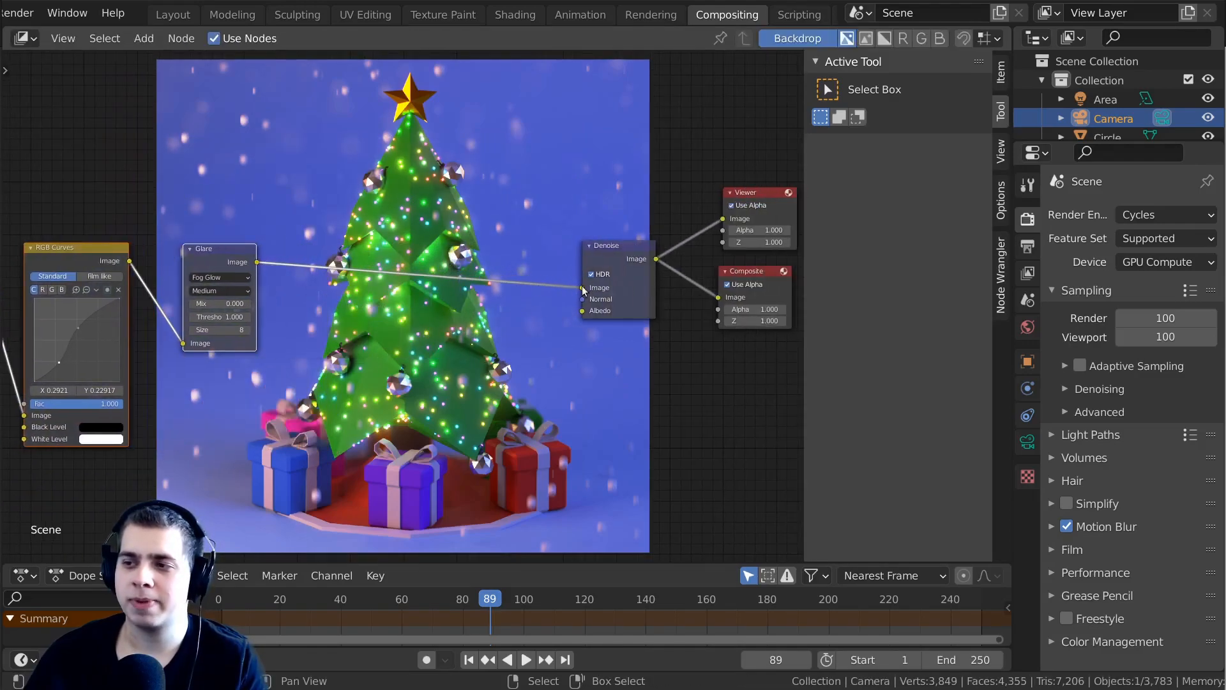
Insert a Mix node on the link between Glare and Denoise, placing it close to Denoise.
{"action": "left_click", "coordinate": [214, 253]}
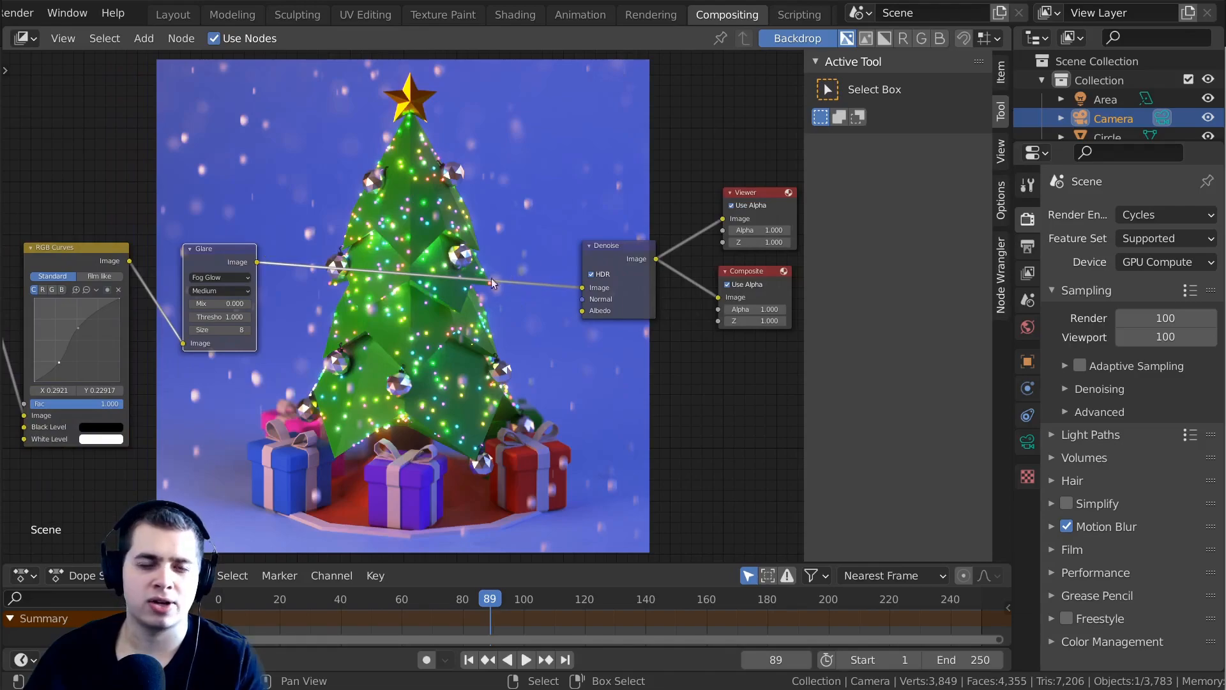
{"action": "scroll", "coordinate": [602, 285], "scroll_direction": "up", "scroll_amount": 1}
{"action": "key", "text": "shift+a"}
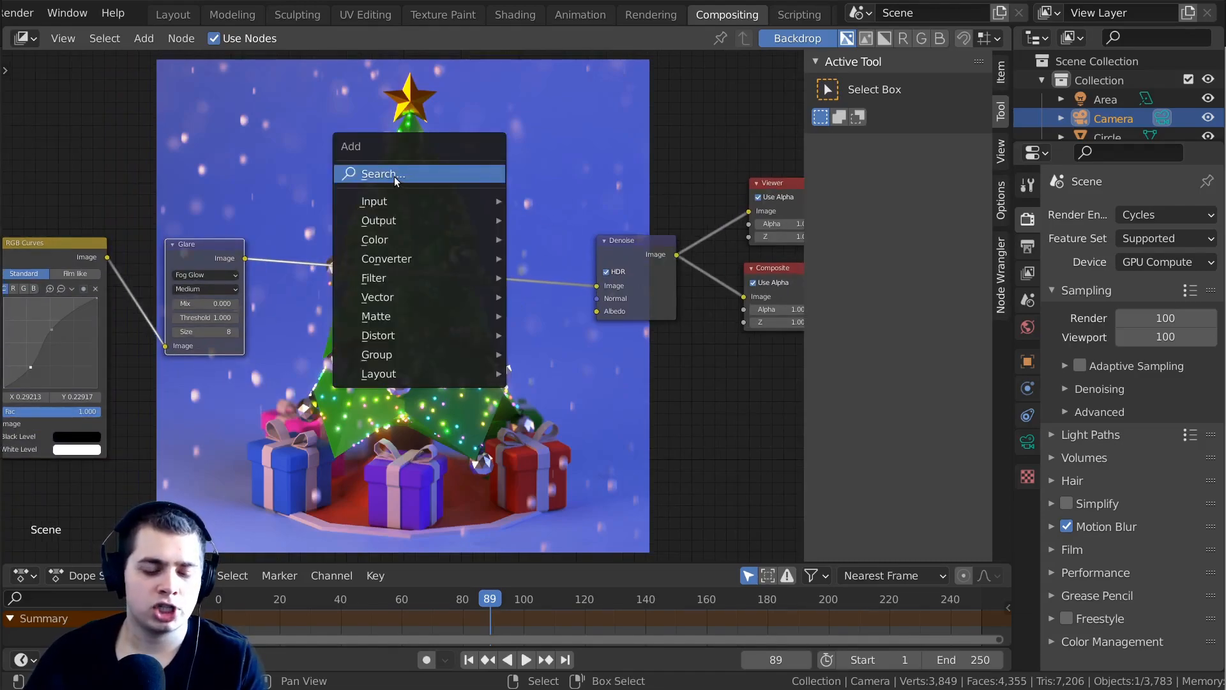
{"action": "type", "text": "mi"}
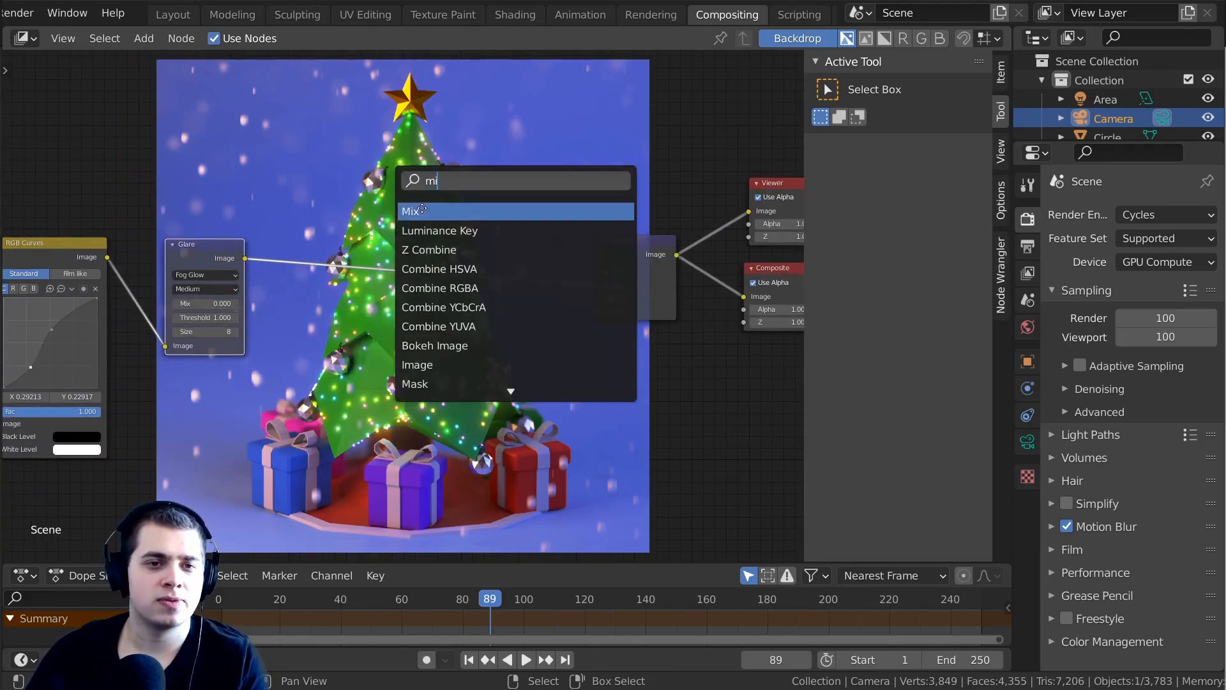
{"action": "key", "text": "Return"}
{"action": "left_click", "coordinate": [497, 260]}
{"action": "left_click_drag", "start_coordinate": [496, 259], "coordinate": [516, 268]}
{"action": "middle_click_drag", "start_coordinate": [480, 234], "coordinate": [511, 226]}
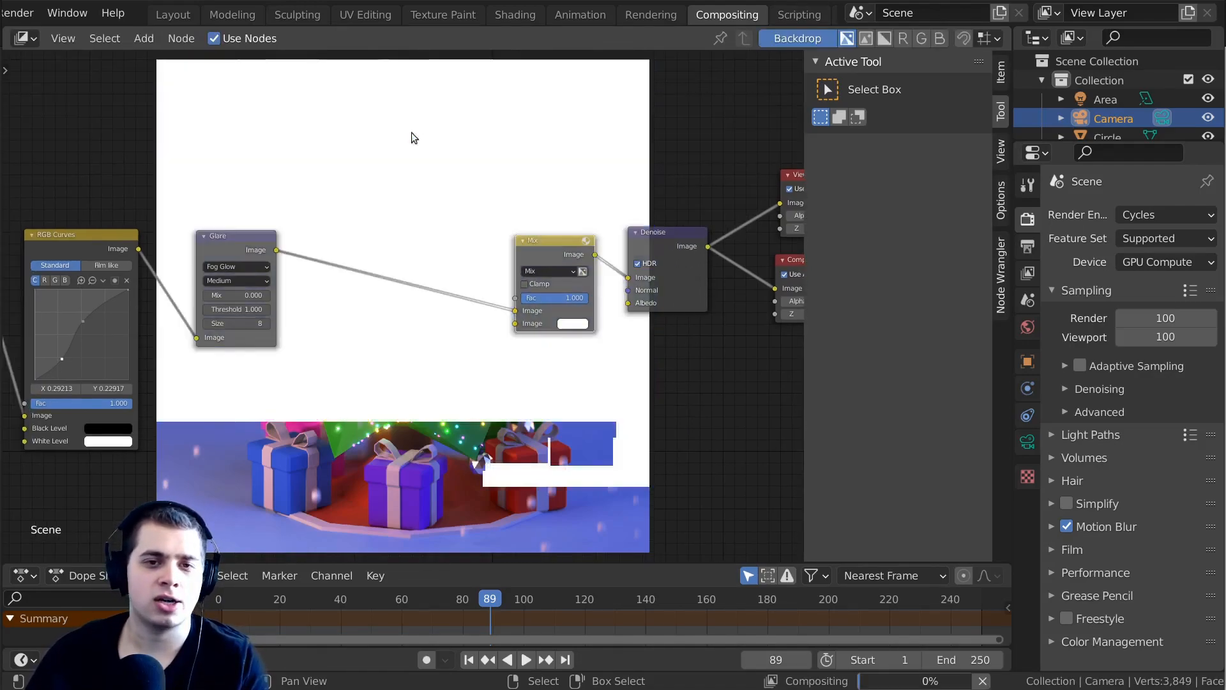
Add a Box Mask node below the link between the Glare and Mix nodes.
{"action": "middle_click_drag", "start_coordinate": [415, 125], "coordinate": [441, 121]}
{"action": "key", "text": "shift+a"}
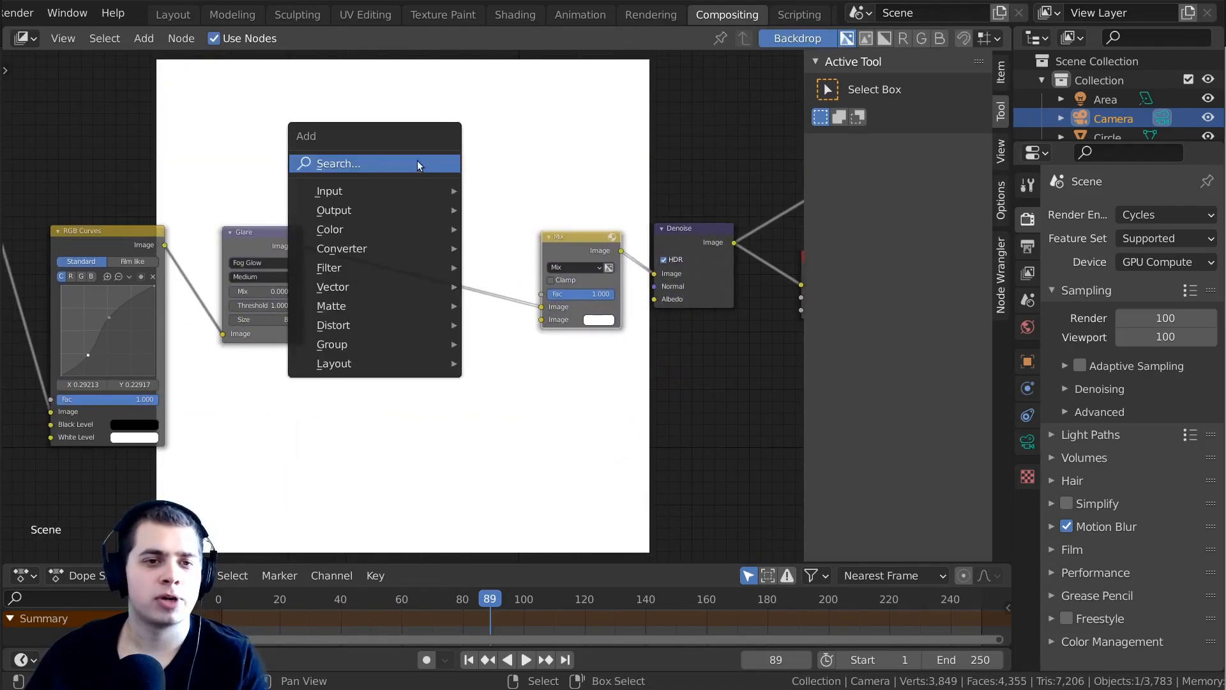
{"action": "left_click", "coordinate": [360, 165]}
{"action": "type", "text": "bo"}
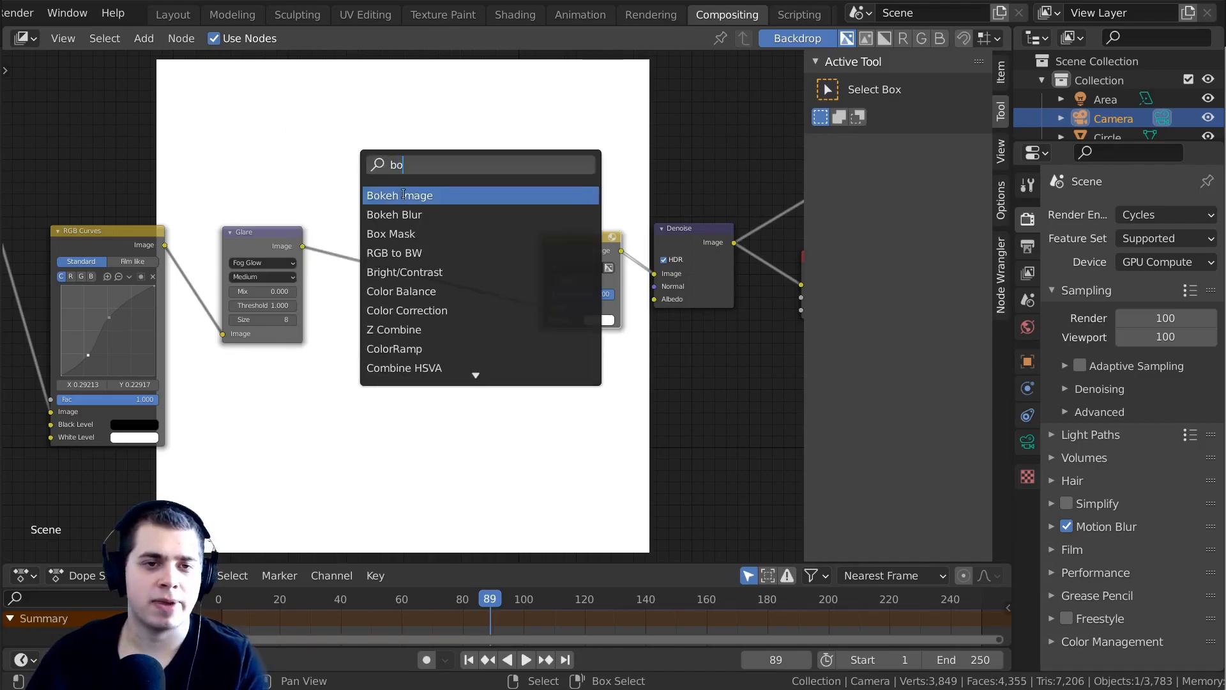
{"action": "left_click", "coordinate": [395, 234]}
{"action": "left_click", "coordinate": [367, 549]}
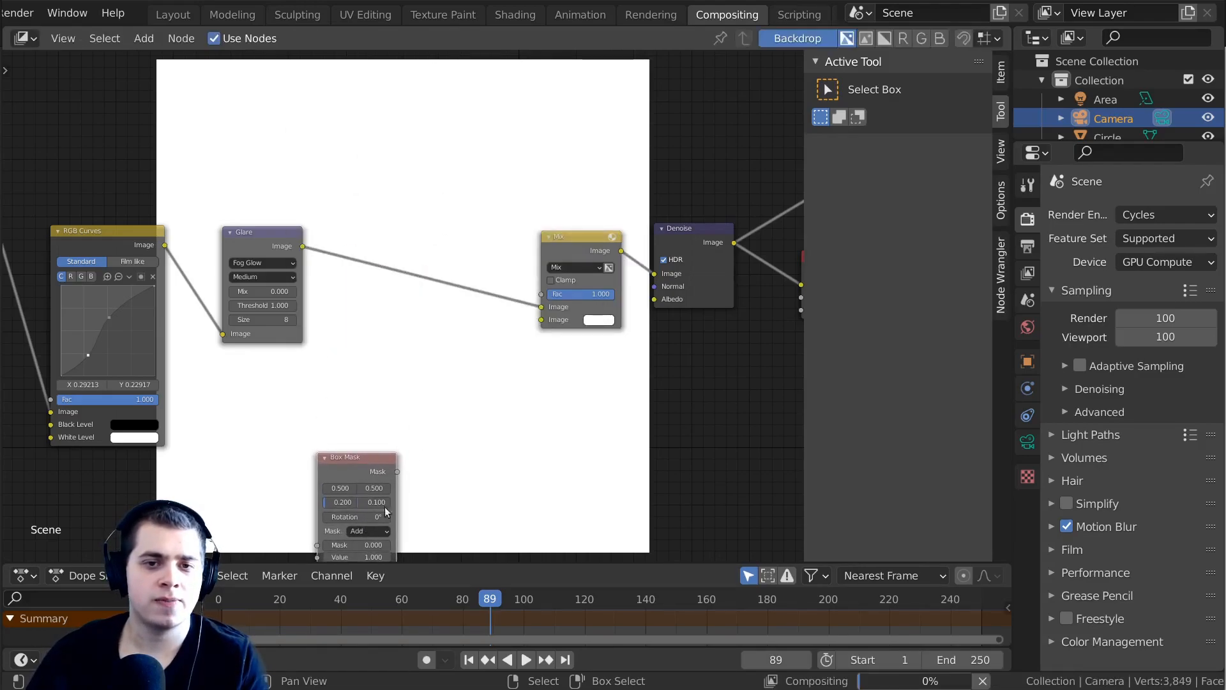
{"action": "scroll", "coordinate": [452, 367], "scroll_direction": "down", "scroll_amount": 1}
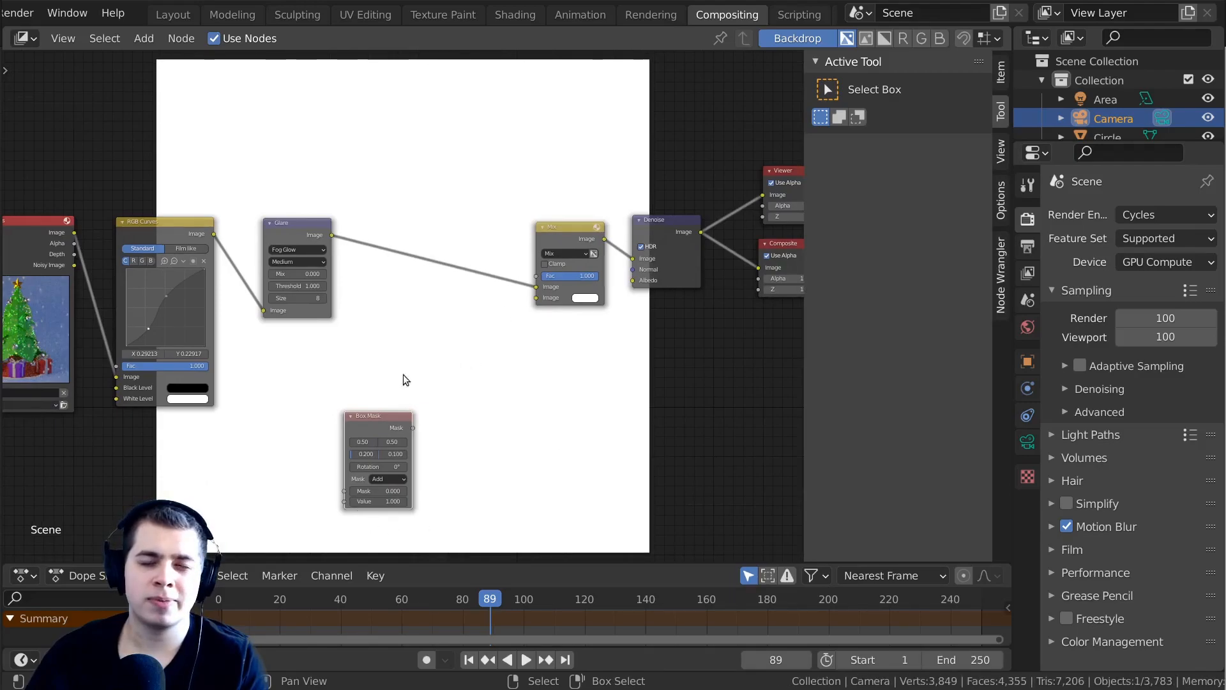
{"action": "middle_click_drag", "start_coordinate": [413, 434], "coordinate": [438, 364]}
{"action": "scroll", "coordinate": [436, 364], "scroll_direction": "up", "scroll_amount": 2}
{"action": "left_click_drag", "start_coordinate": [402, 356], "coordinate": [407, 335]}
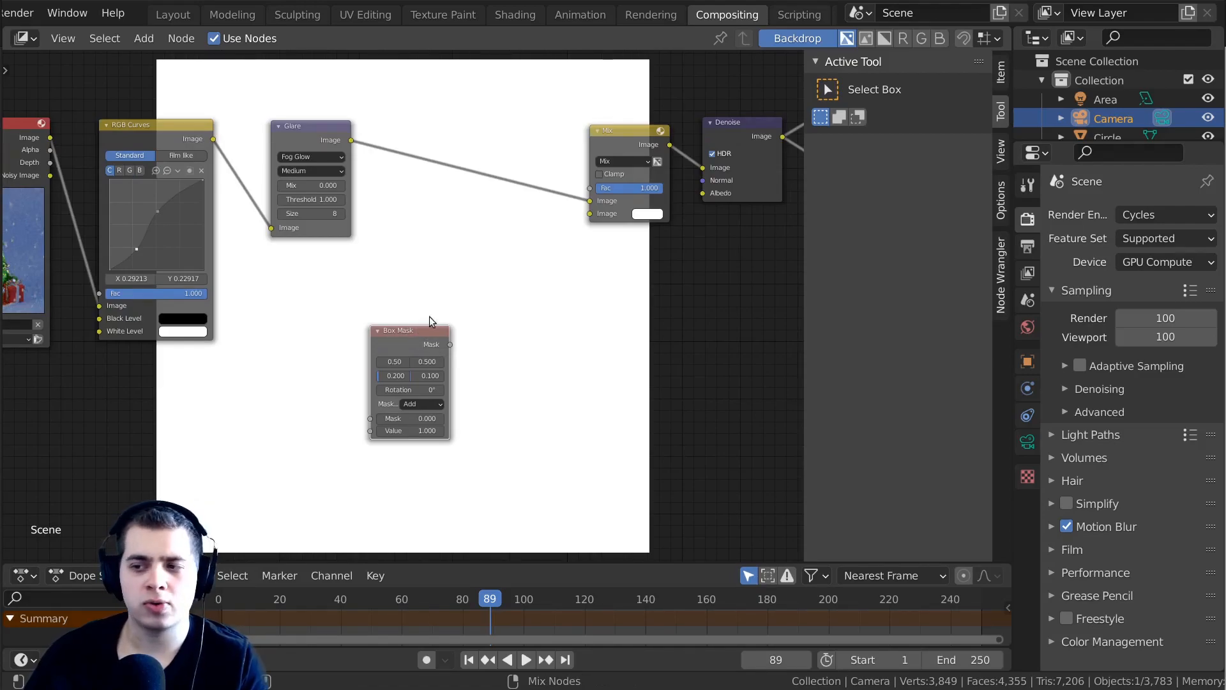
Link the Box Mask output to the Viewer to preview the mask in the backdrop.
{"action": "scroll", "coordinate": [419, 322], "scroll_direction": "down", "scroll_amount": 1}
{"action": "middle_click_drag", "start_coordinate": [457, 316], "coordinate": [423, 347]}
{"action": "middle_click_drag", "start_coordinate": [423, 347], "coordinate": [418, 359]}
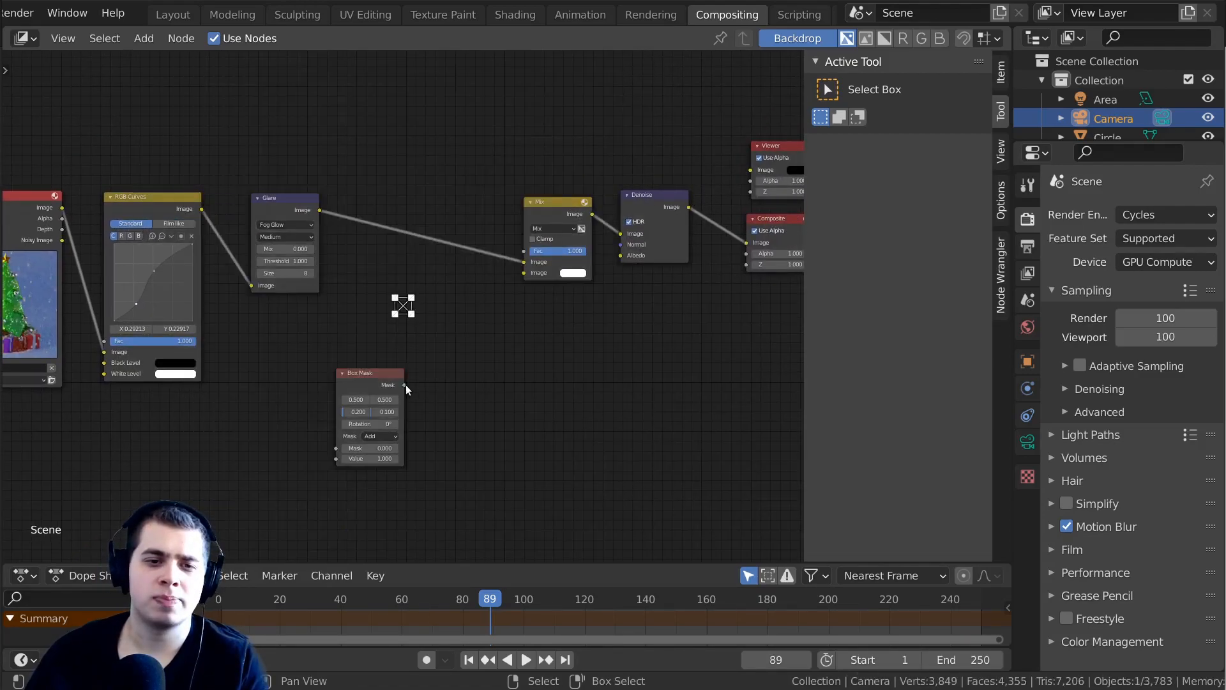
{"action": "left_click", "coordinate": [406, 389], "text": "ctrl+shift"}
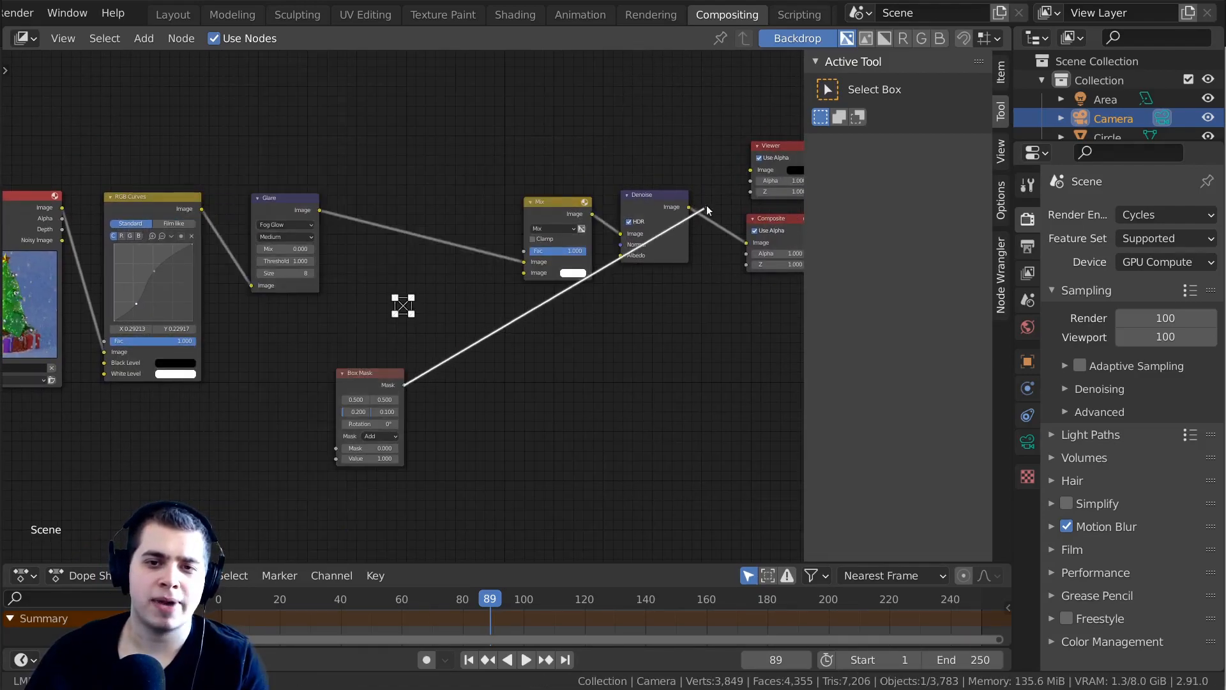
Widen the Box Mask node and set the mask's width to 0.930 and its height to 0.918.
{"action": "scroll", "coordinate": [399, 376], "scroll_direction": "up", "scroll_amount": 1}
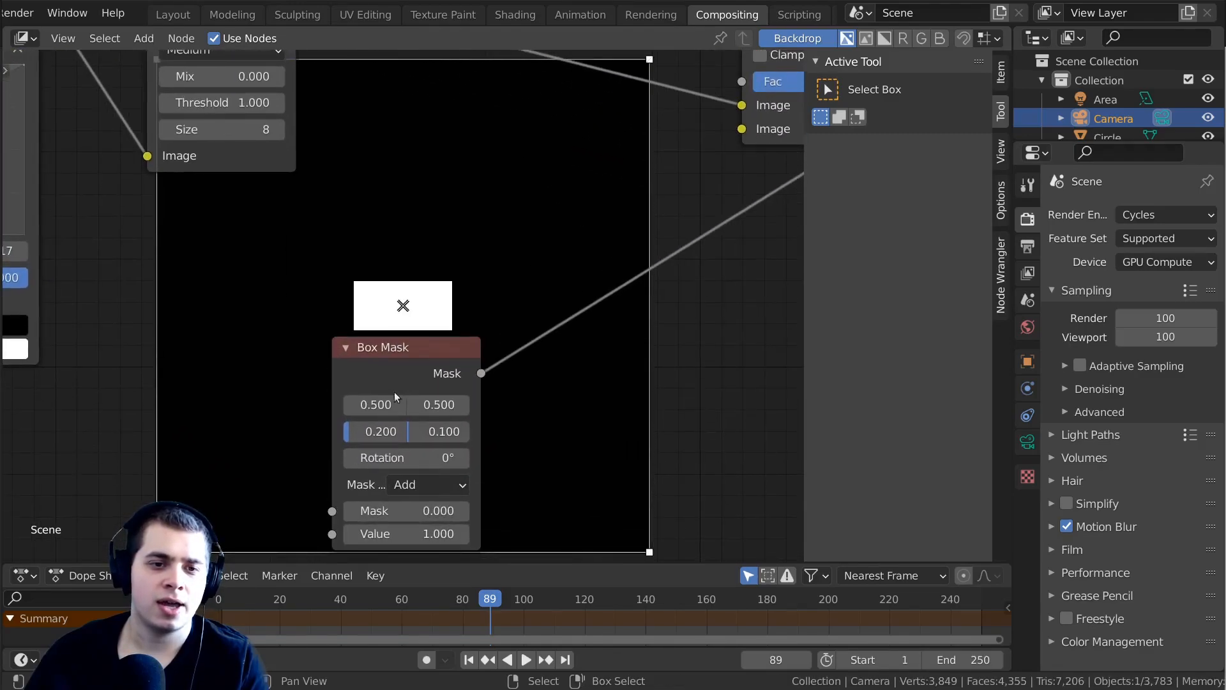
{"action": "middle_click_drag", "start_coordinate": [365, 438], "coordinate": [396, 424]}
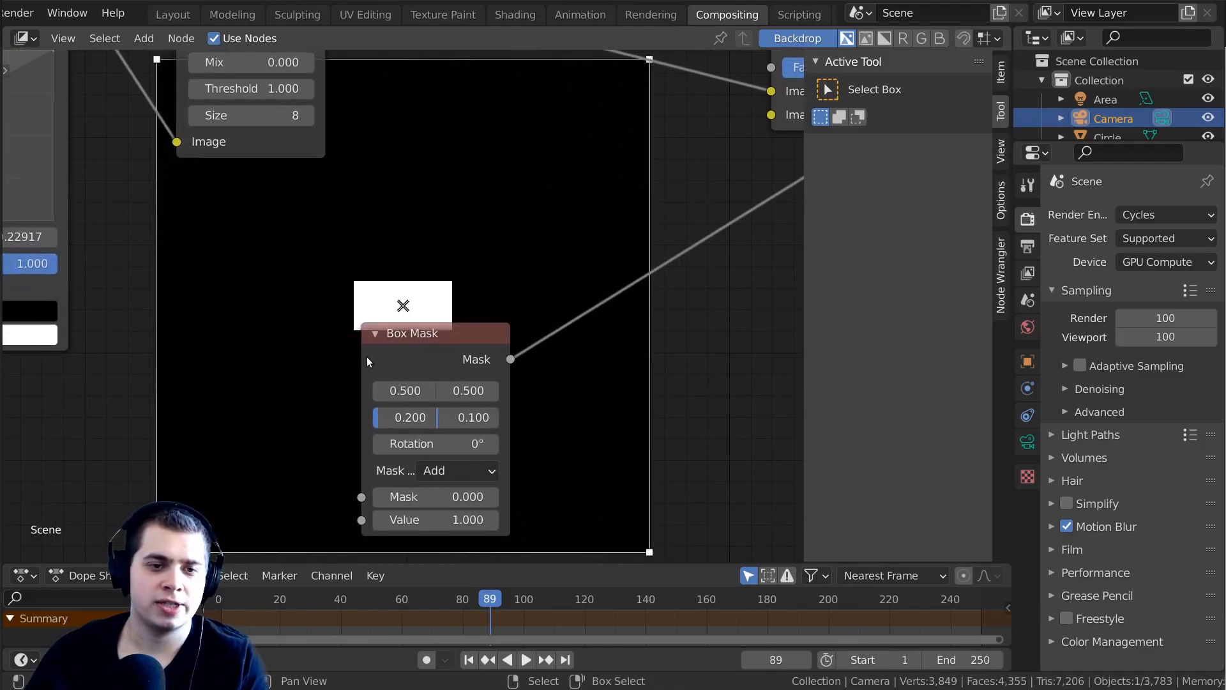
{"action": "left_click_drag", "start_coordinate": [358, 356], "coordinate": [234, 352]}
{"action": "left_click_drag", "start_coordinate": [308, 357], "coordinate": [333, 393]}
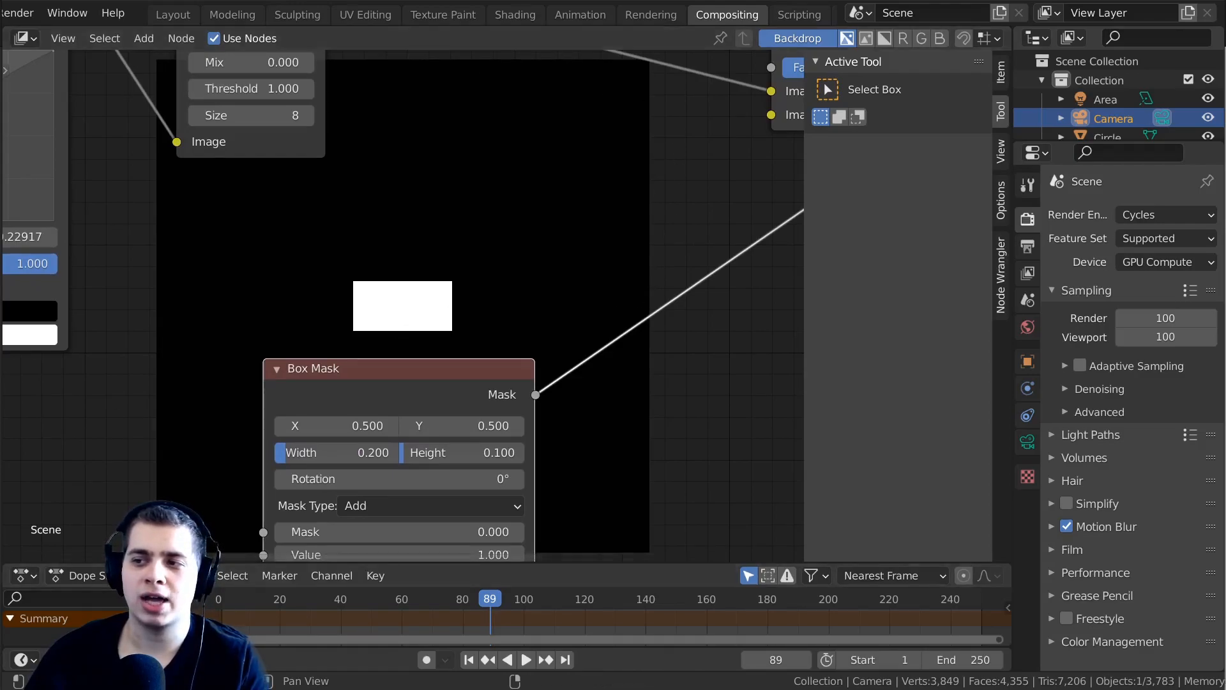
{"action": "middle_click_drag", "start_coordinate": [395, 426], "coordinate": [421, 381]}
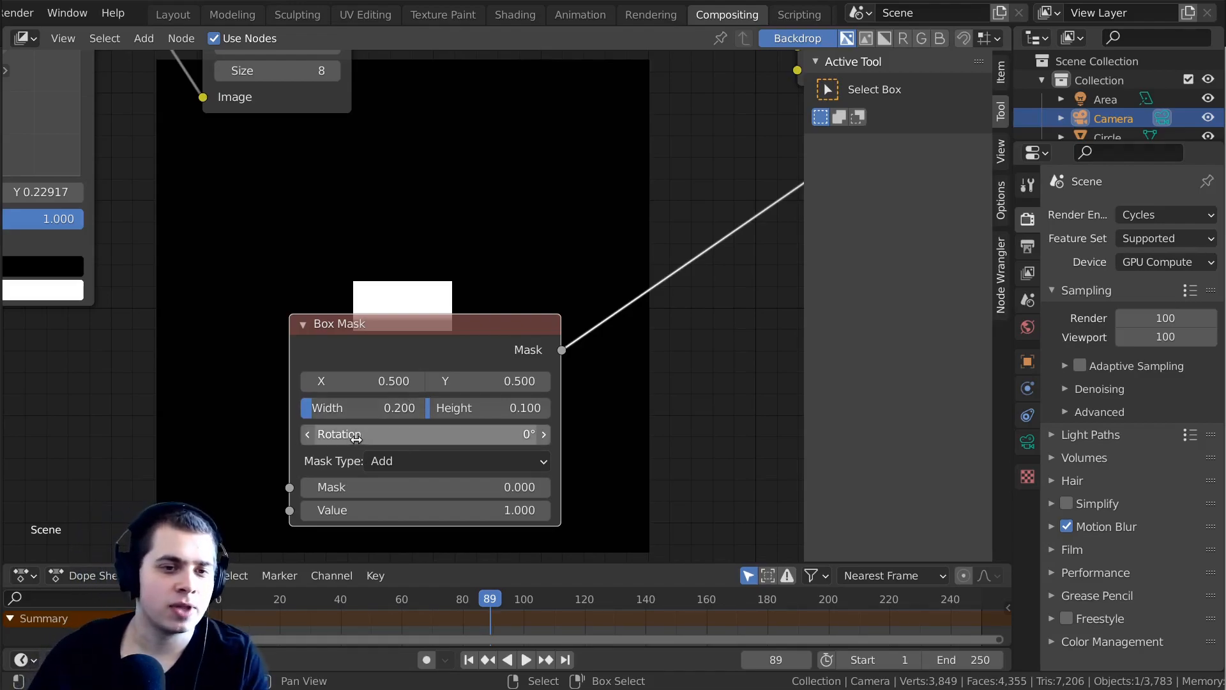
{"action": "left_click_drag", "start_coordinate": [323, 407], "coordinate": [710, 407]}
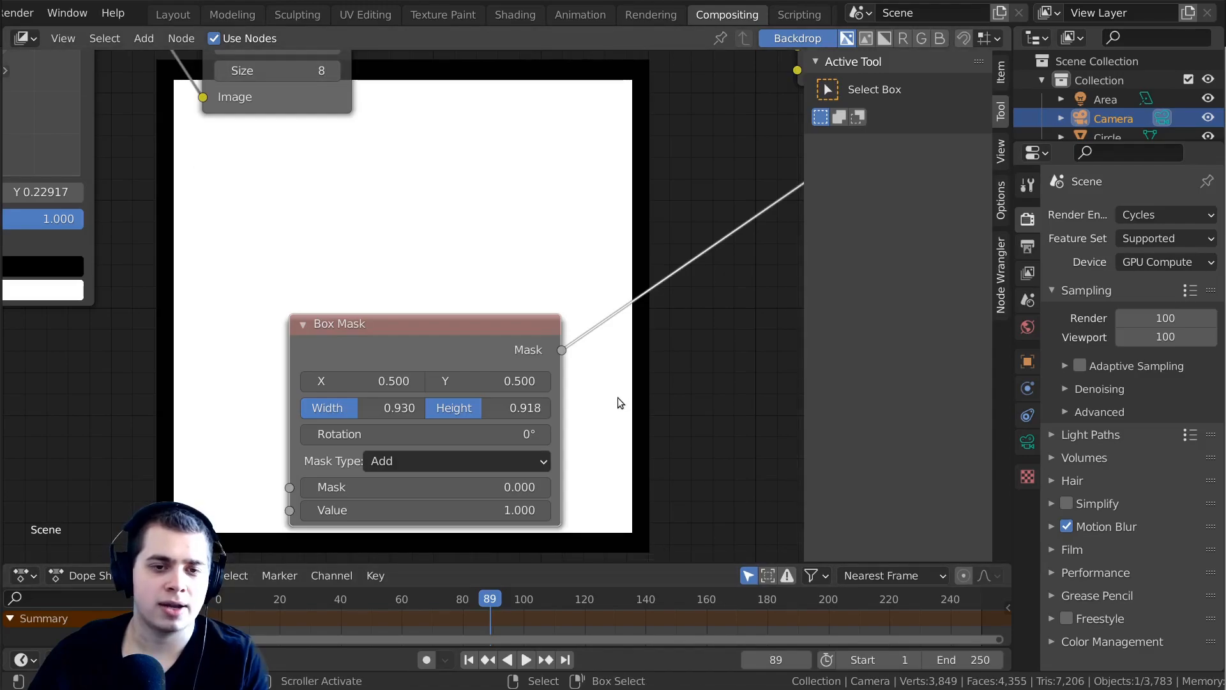
Add a Blur node and insert it on the link between Box Mask and the Viewer.
{"action": "scroll", "coordinate": [281, 313], "scroll_direction": "down", "scroll_amount": 2}
{"action": "middle_click_drag", "start_coordinate": [287, 309], "coordinate": [228, 346]}
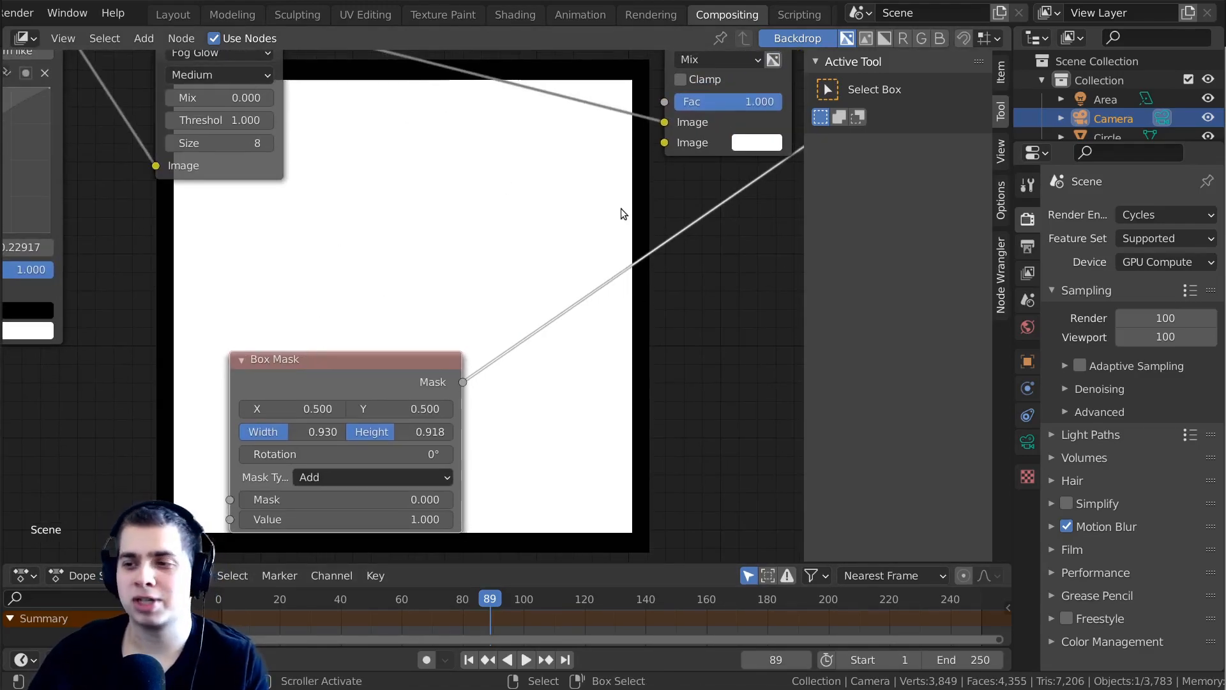
{"action": "scroll", "coordinate": [621, 208], "scroll_direction": "up", "scroll_amount": 1}
{"action": "key", "text": "shift+a"}
{"action": "left_click", "coordinate": [505, 182]}
{"action": "type", "text": "bl"}
{"action": "left_click", "coordinate": [543, 236]}
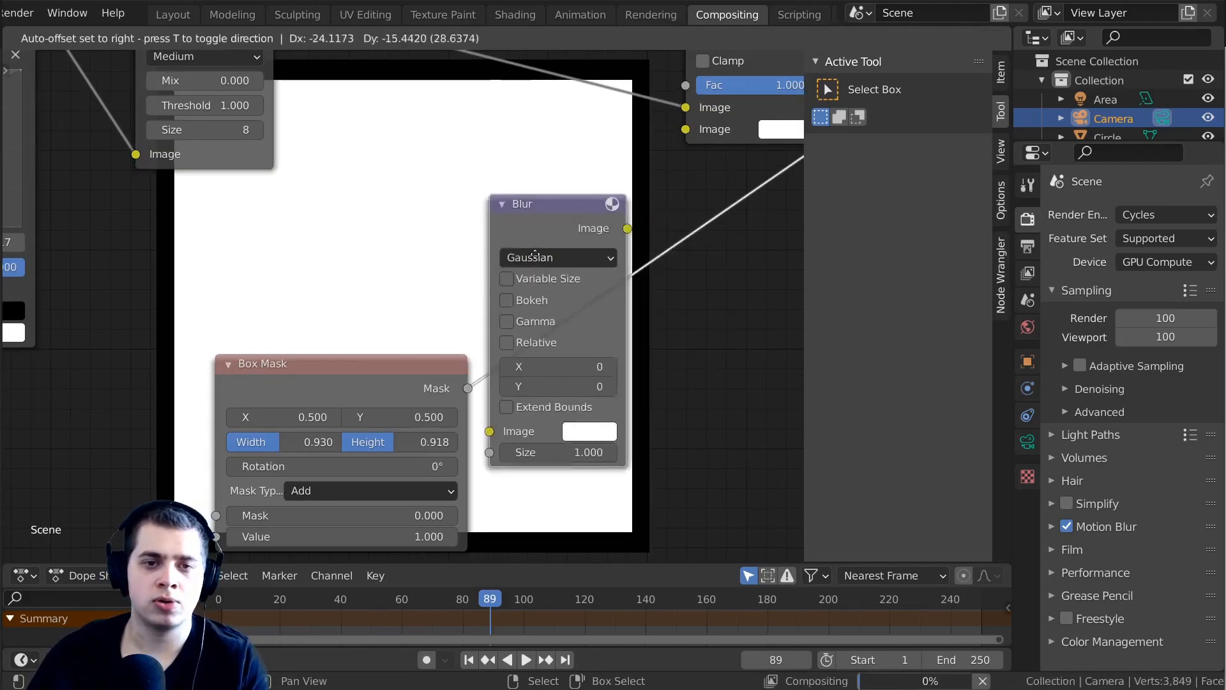
{"action": "left_click", "coordinate": [549, 257]}
{"action": "left_click_drag", "start_coordinate": [637, 236], "coordinate": [616, 237]}
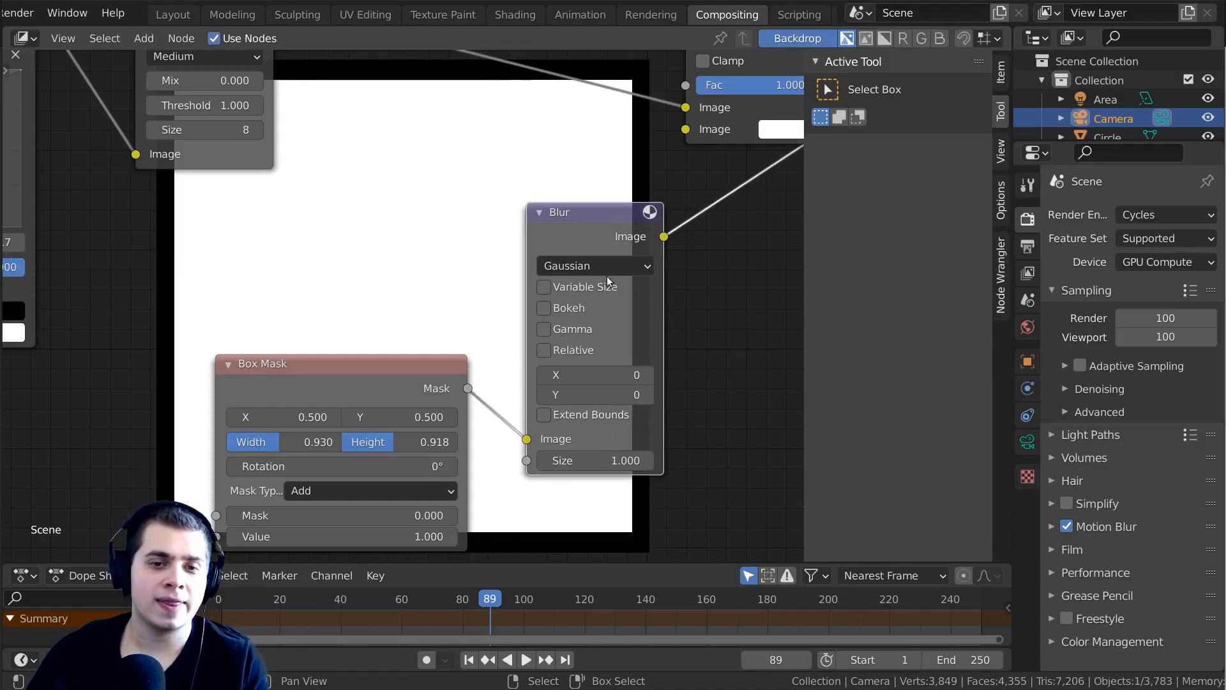
Set the Blur node's X and Y sizes to 220 to soften the mask's edges.
{"action": "left_click", "coordinate": [590, 376]}
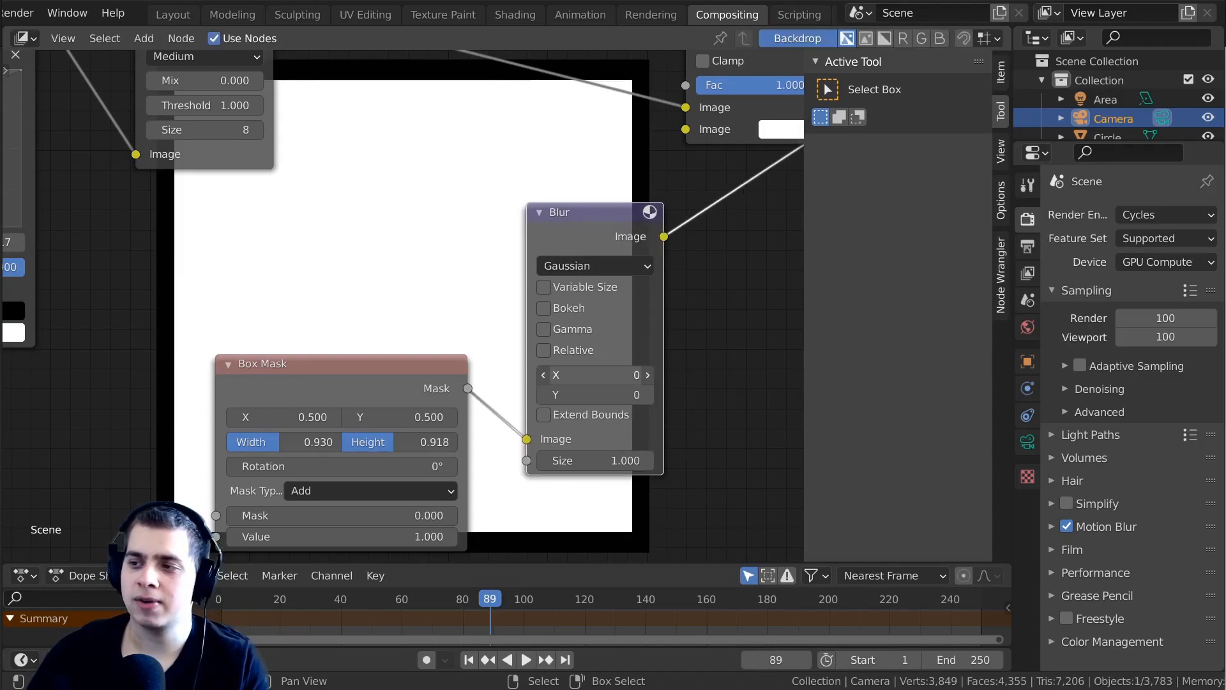
{"action": "left_click_drag", "start_coordinate": [590, 376], "coordinate": [731, 395]}
{"action": "scroll", "coordinate": [700, 235], "scroll_direction": "down", "scroll_amount": 6}
{"action": "middle_click_drag", "start_coordinate": [658, 110], "coordinate": [442, 285]}
{"action": "middle_click_drag", "start_coordinate": [503, 319], "coordinate": [578, 211]}
{"action": "scroll", "coordinate": [577, 211], "scroll_direction": "up", "scroll_amount": 3}
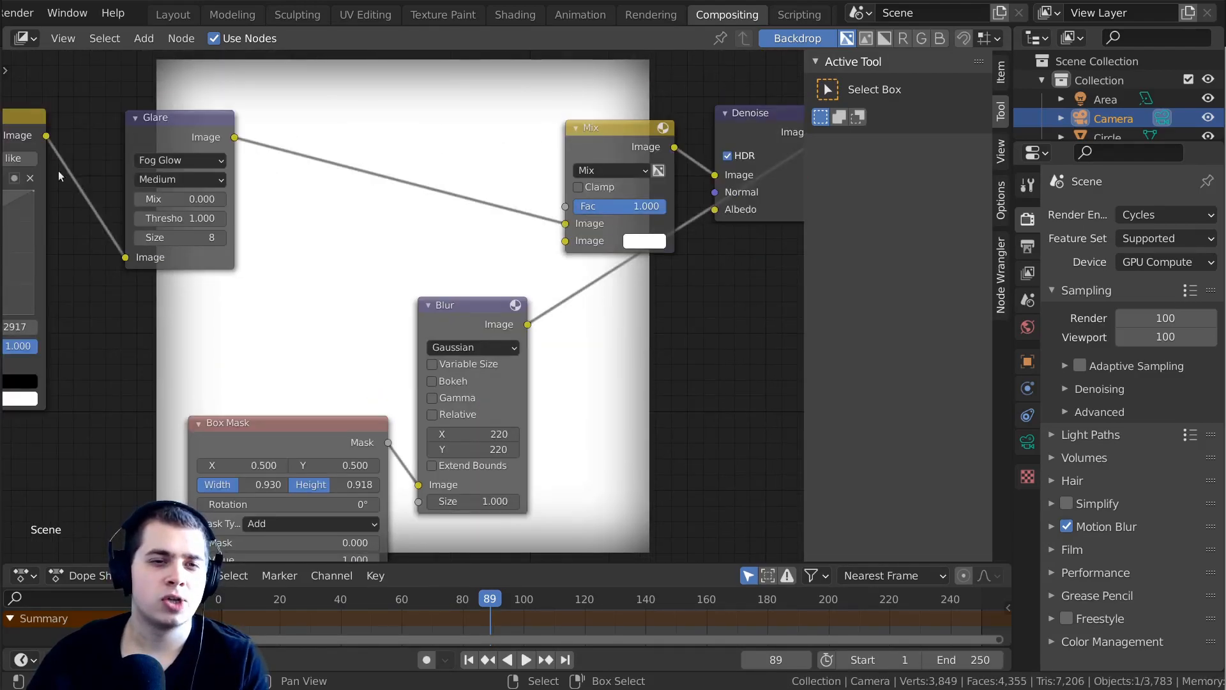
Preview the Glare output in the Viewer and move its Mix link to the second image input.
{"action": "middle_click_drag", "start_coordinate": [234, 180], "coordinate": [245, 226]}
{"action": "left_click", "coordinate": [178, 180], "text": "ctrl+shift"}
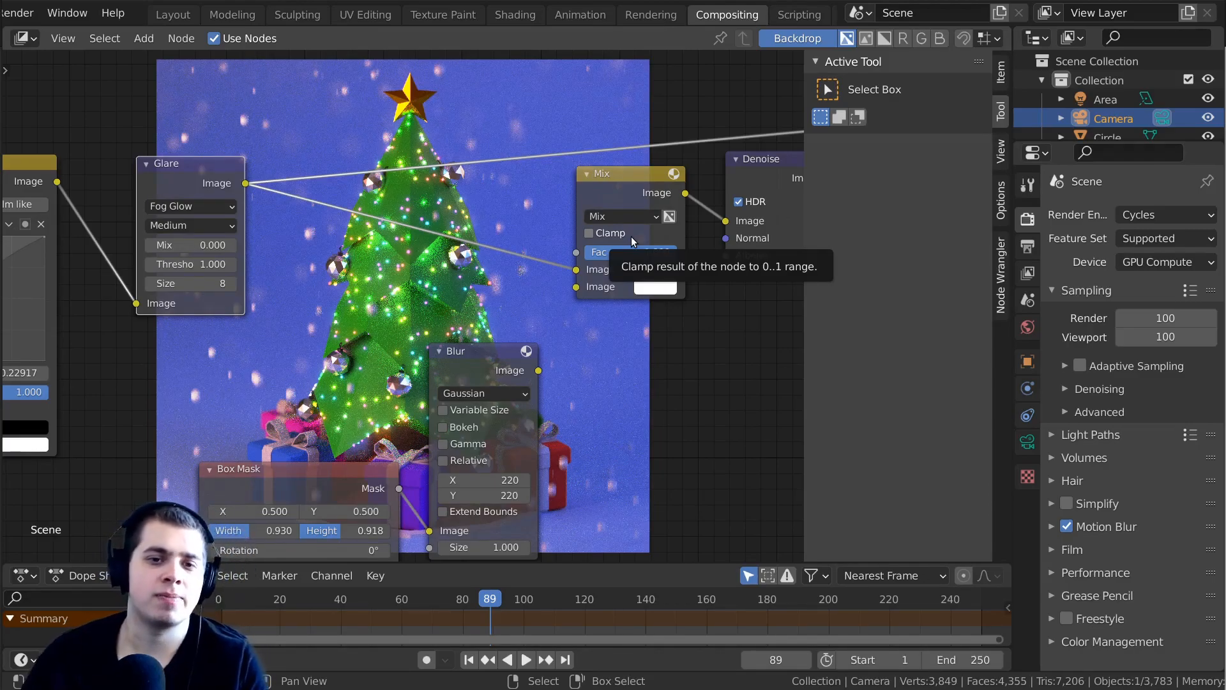
{"action": "scroll", "coordinate": [631, 236], "scroll_direction": "up", "scroll_amount": 1}
{"action": "left_click_drag", "start_coordinate": [203, 152], "coordinate": [552, 211]}
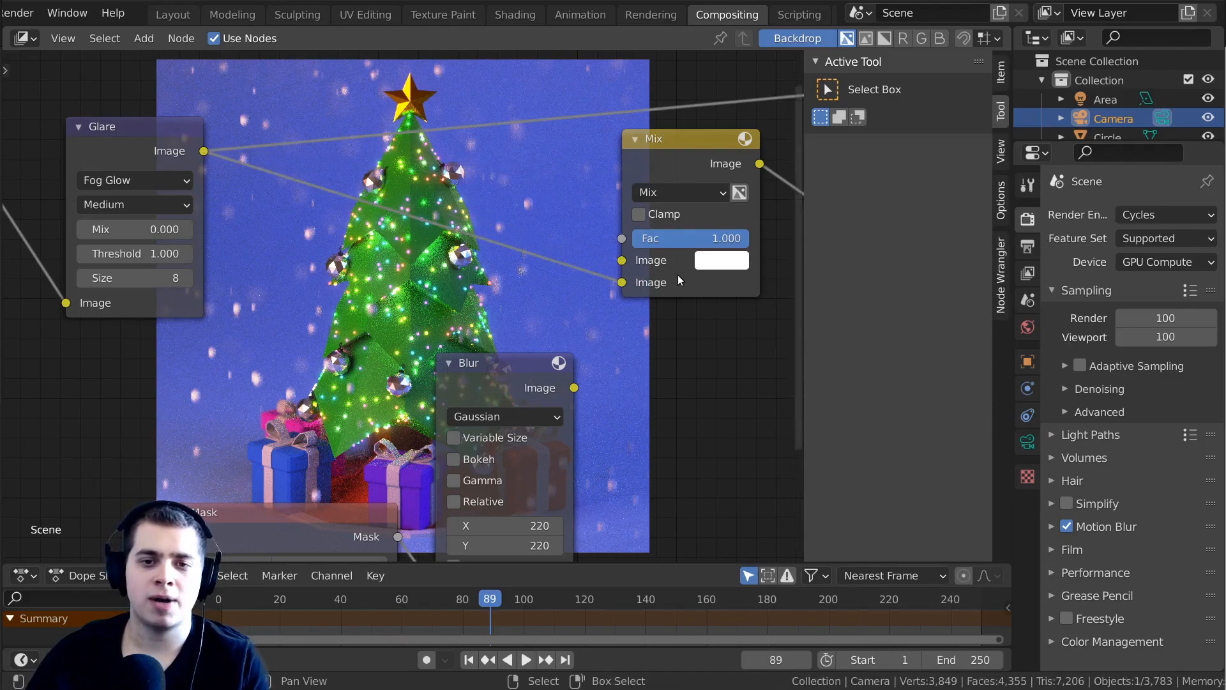
Set the Mix node's first image color to black.
{"action": "left_click", "coordinate": [722, 259]}
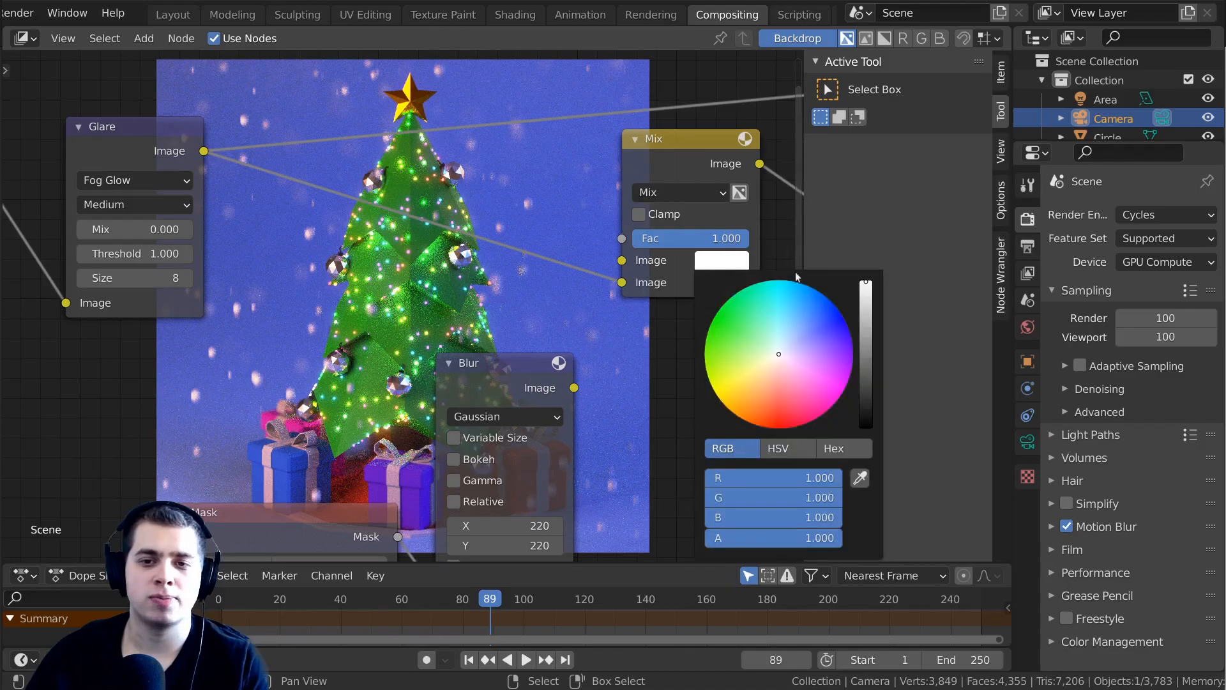
{"action": "left_click_drag", "start_coordinate": [866, 286], "coordinate": [866, 425]}
{"action": "scroll", "coordinate": [409, 300], "scroll_direction": "down", "scroll_amount": 3}
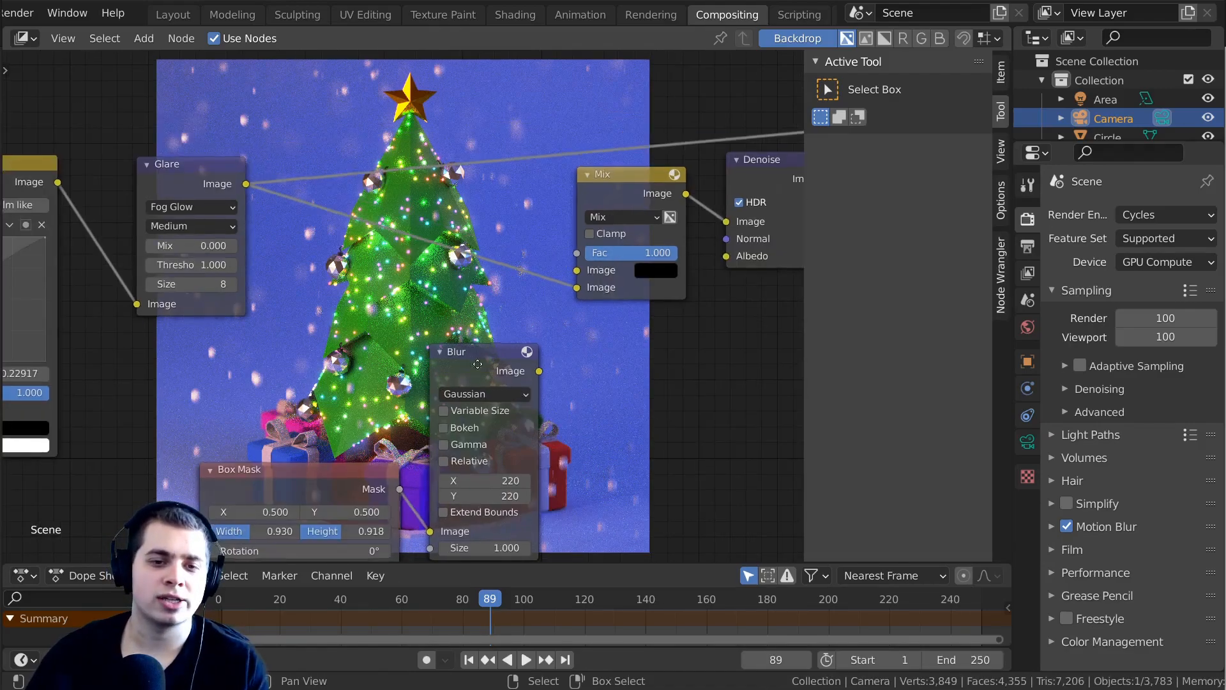
Connect the Blur output to the Mix node's Fac input and preview the Mix result in the Viewer.
{"action": "middle_click_drag", "start_coordinate": [409, 300], "coordinate": [474, 281]}
{"action": "left_click_drag", "start_coordinate": [374, 467], "coordinate": [342, 464]}
{"action": "left_click_drag", "start_coordinate": [541, 359], "coordinate": [642, 231]}
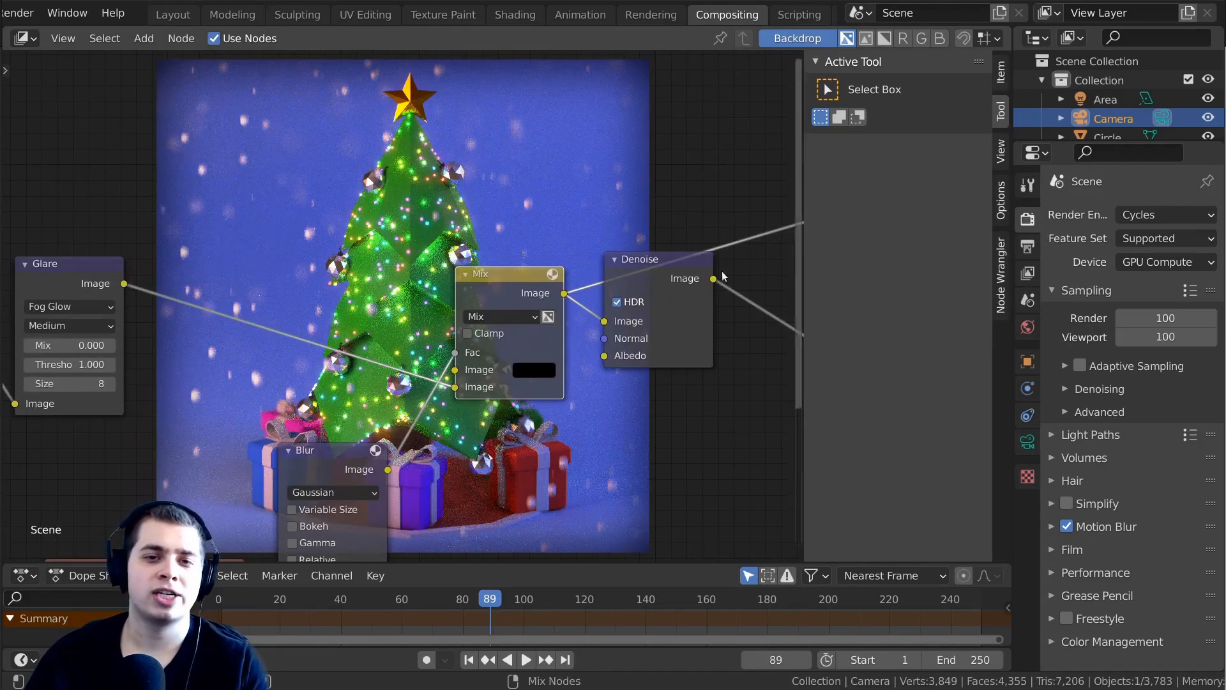
Link the Denoise output to the Viewer to preview the denoised image with the vignette.
{"action": "middle_click_drag", "start_coordinate": [679, 282], "coordinate": [527, 319]}
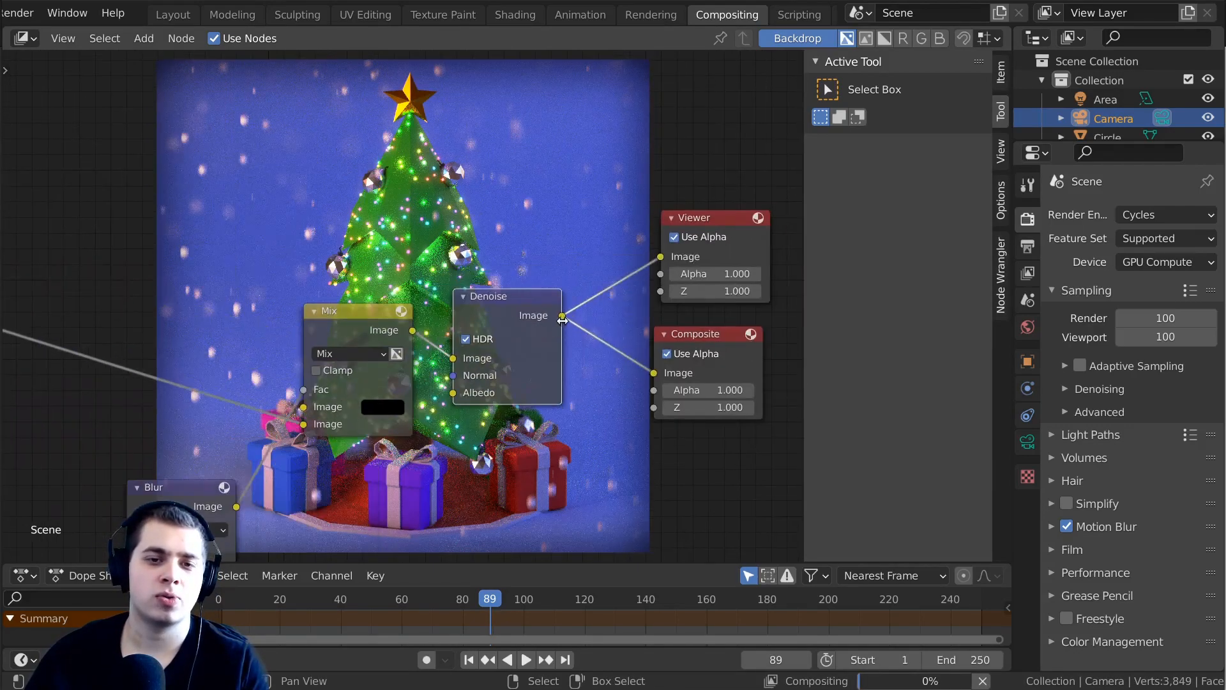
{"action": "left_click_drag", "start_coordinate": [604, 252], "coordinate": [664, 256]}
{"action": "scroll", "coordinate": [252, 198], "scroll_direction": "down", "scroll_amount": 4}
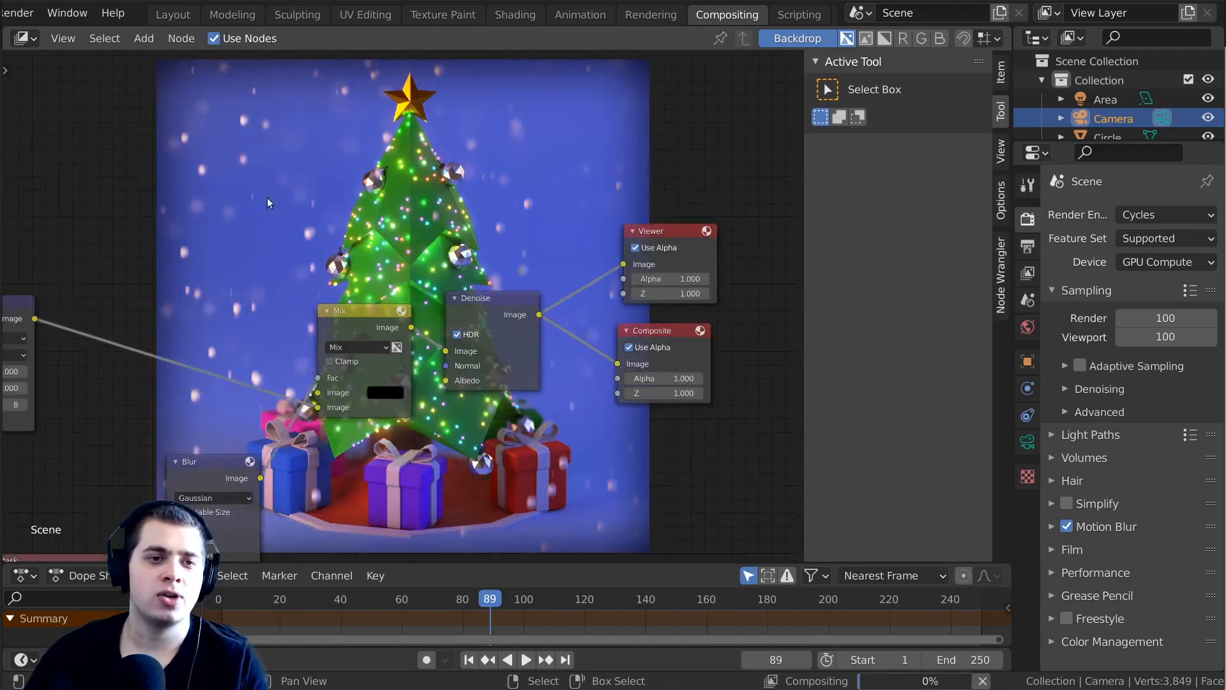
Compare the Glare and Mix outputs in the Viewer to judge the vignette, ending with the Denoise output linked.
{"action": "middle_click_drag", "start_coordinate": [86, 64], "coordinate": [189, 52]}
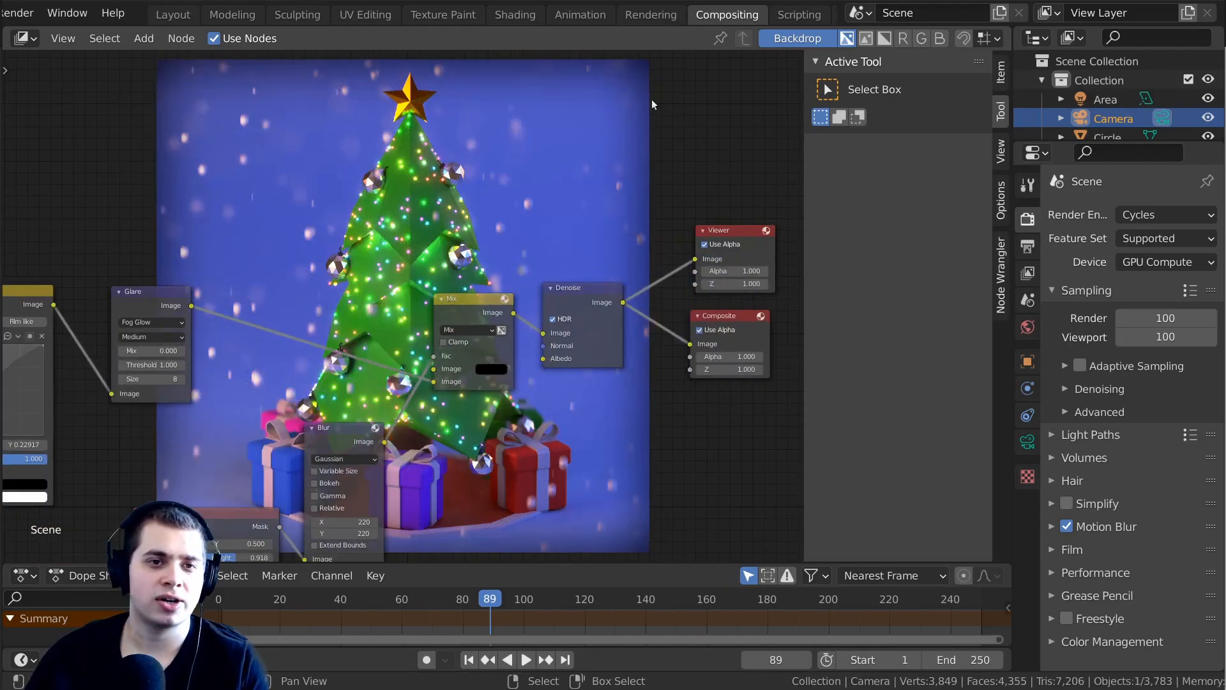
{"action": "left_click", "coordinate": [155, 304], "text": "ctrl+shift"}
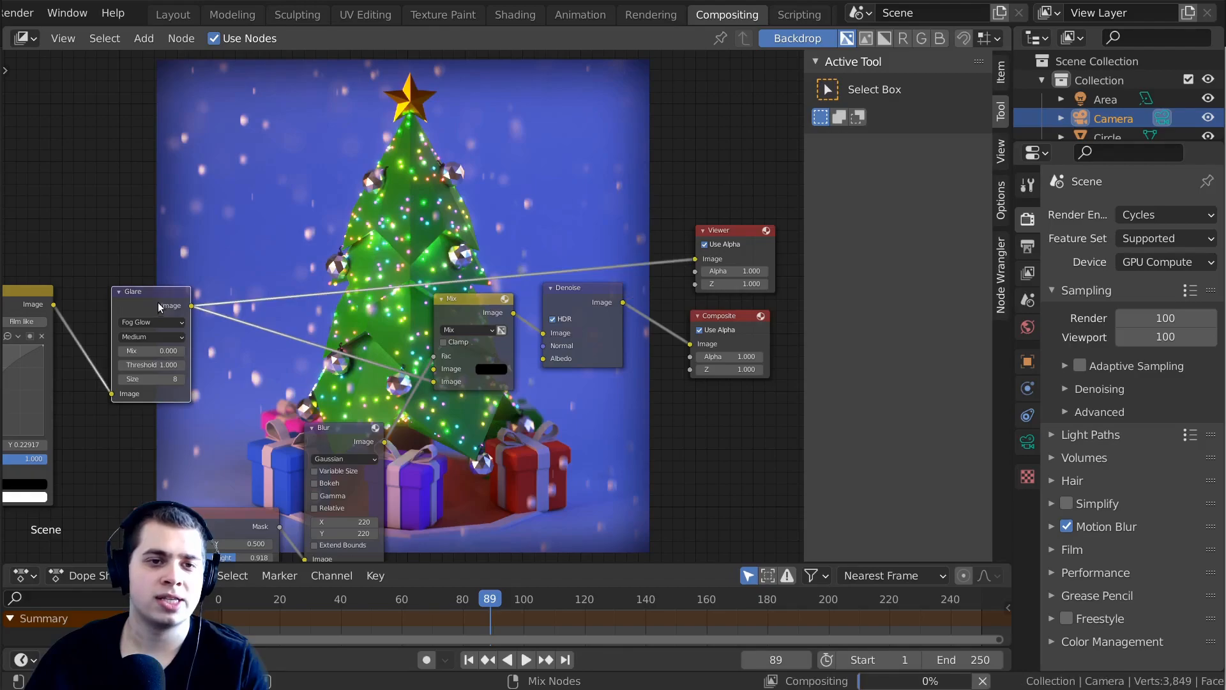
{"action": "left_click", "coordinate": [448, 304], "text": "ctrl+shift"}
{"action": "left_click", "coordinate": [144, 304], "text": "ctrl+shift"}
{"action": "left_click", "coordinate": [485, 301], "text": "ctrl+shift"}
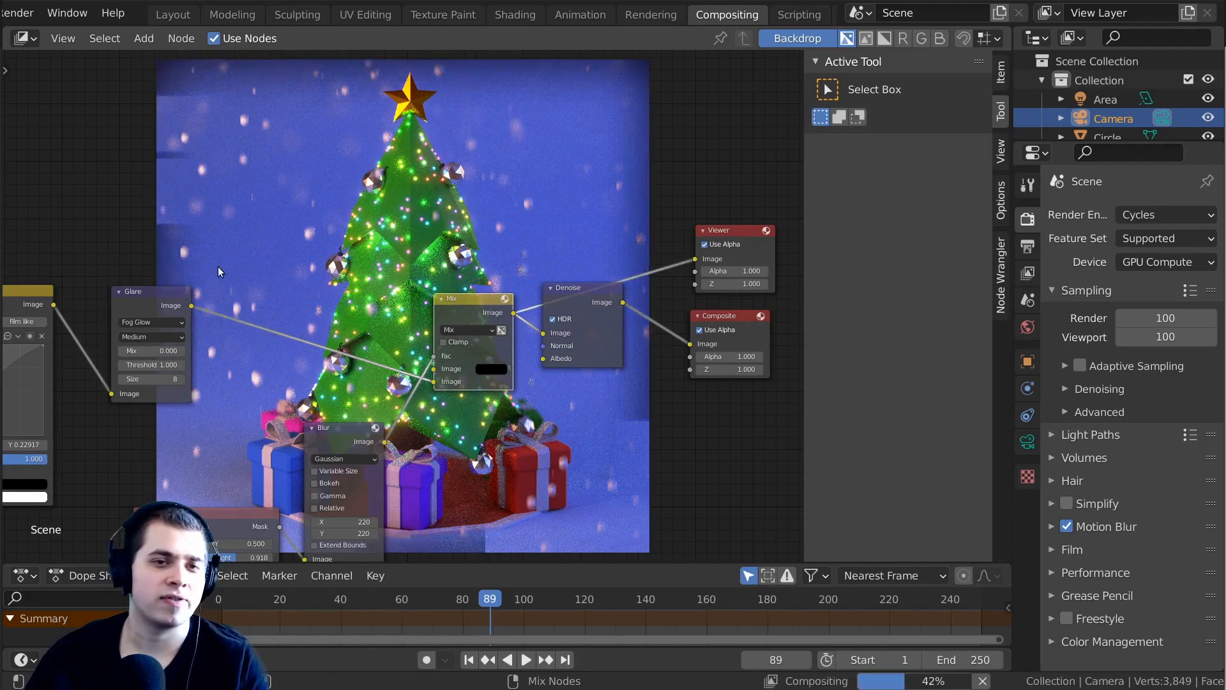
{"action": "left_click", "coordinate": [569, 288], "text": "ctrl+shift"}
{"action": "middle_click_drag", "start_coordinate": [570, 289], "coordinate": [578, 304]}
{"action": "middle_click_drag", "start_coordinate": [393, 225], "coordinate": [415, 261]}
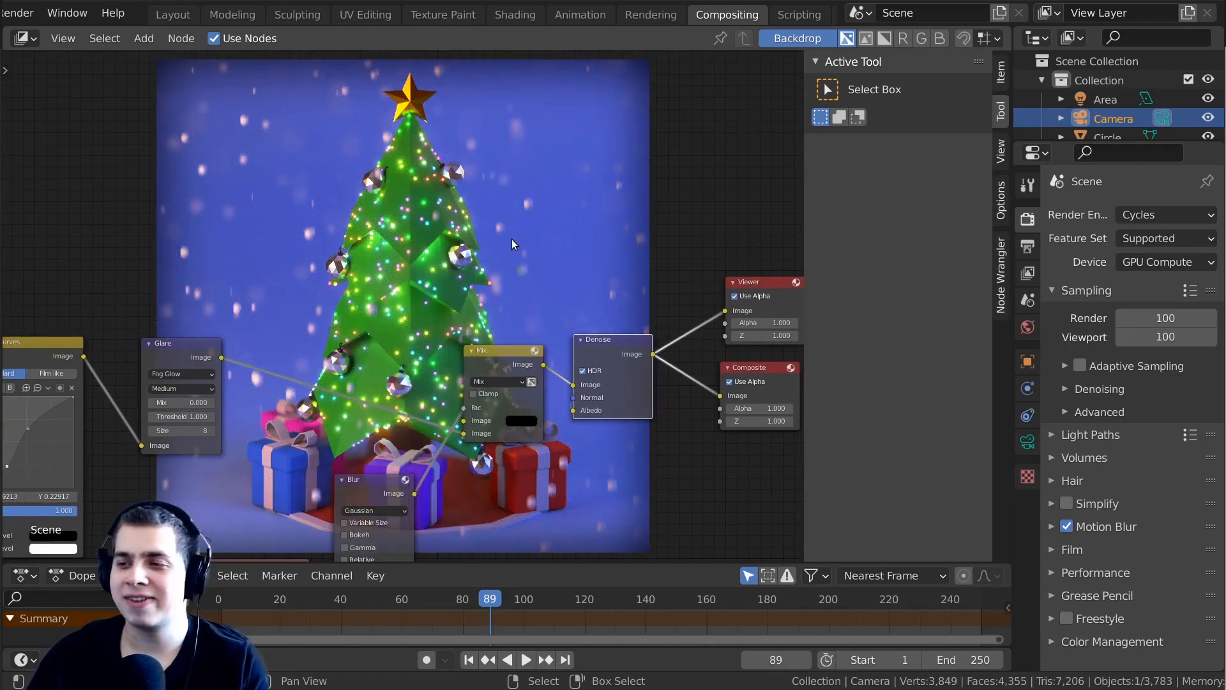
Display the Viewer Node image in place of the Render Result in the Rendering workspace's image editor.
{"action": "left_click", "coordinate": [654, 15]}
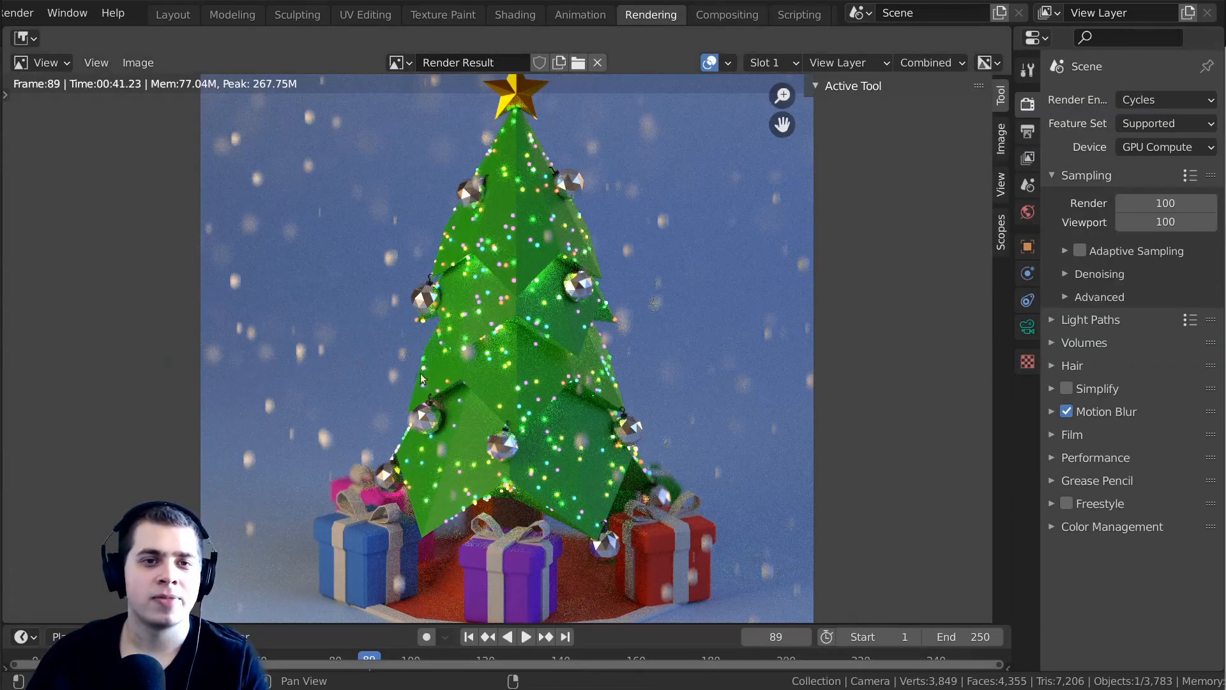
{"action": "scroll", "coordinate": [545, 361], "scroll_direction": "down", "scroll_amount": 1}
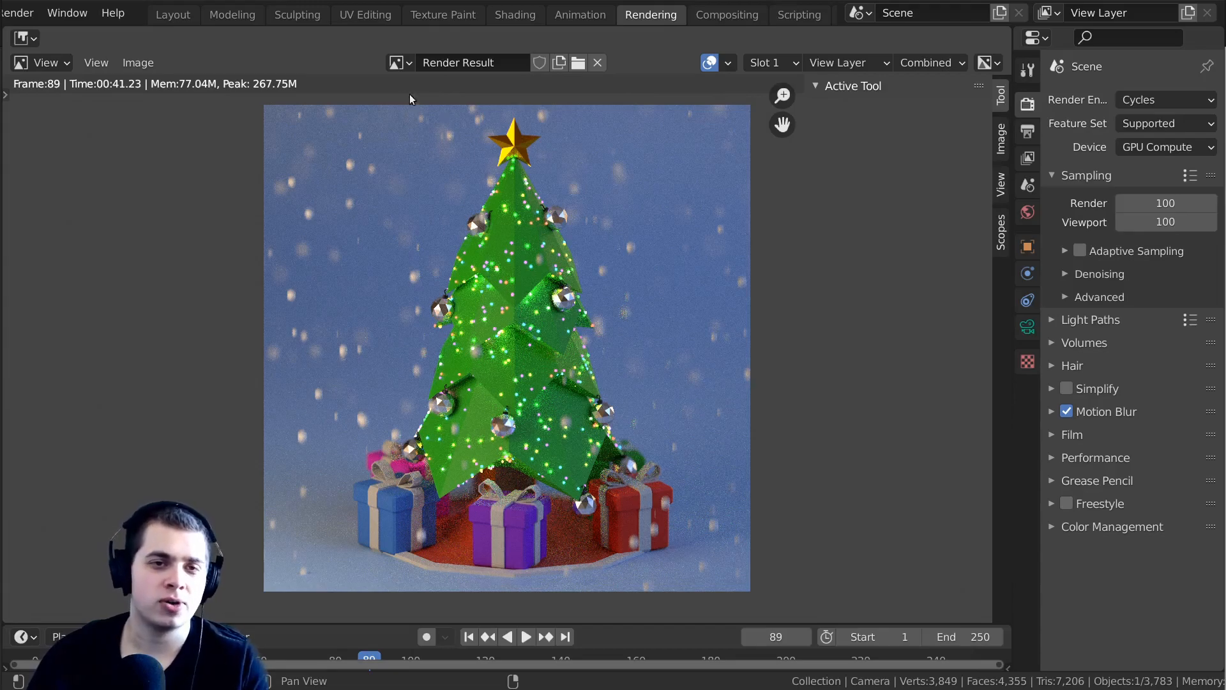
{"action": "left_click", "coordinate": [408, 61]}
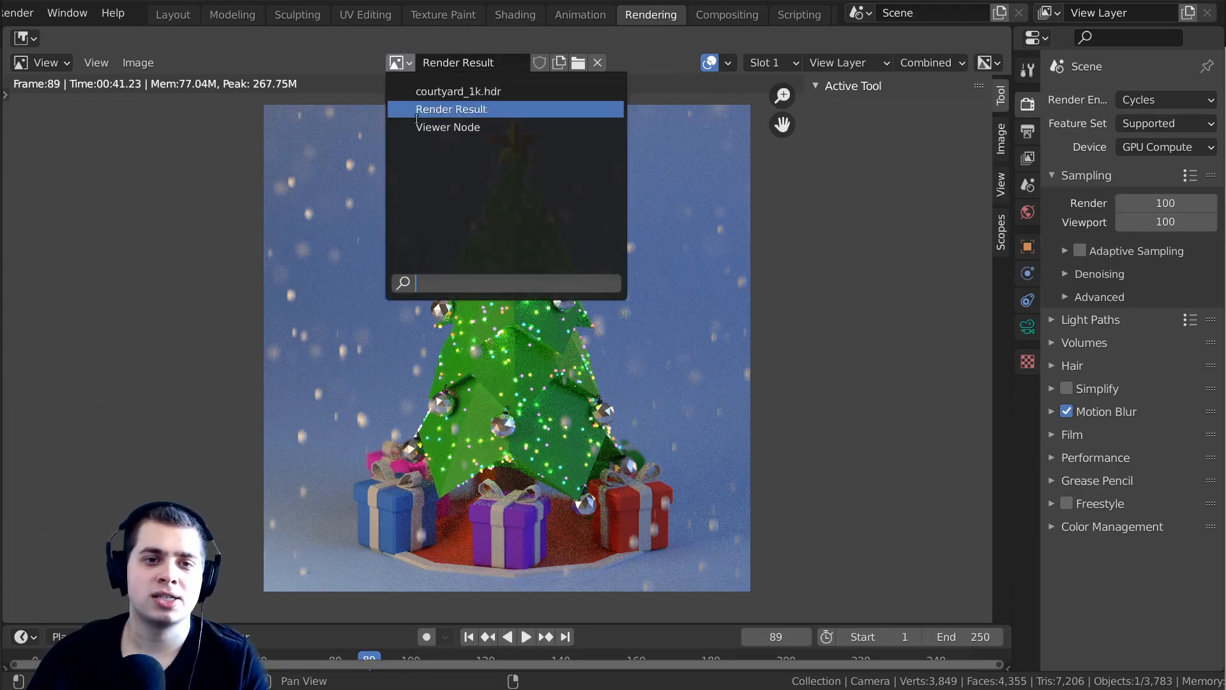
{"action": "left_click", "coordinate": [456, 127]}
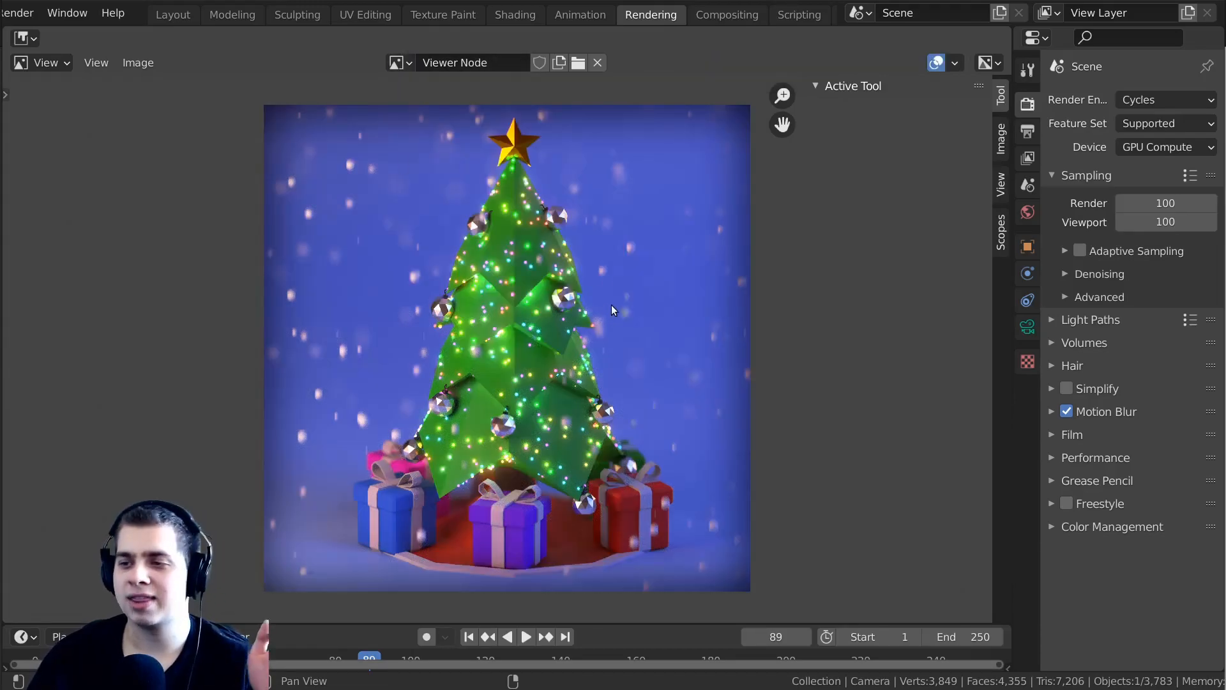
Save the composited viewer image as Low Poly Tree.png in the Low Poly Tree folder.
{"action": "left_click", "coordinate": [149, 64]}
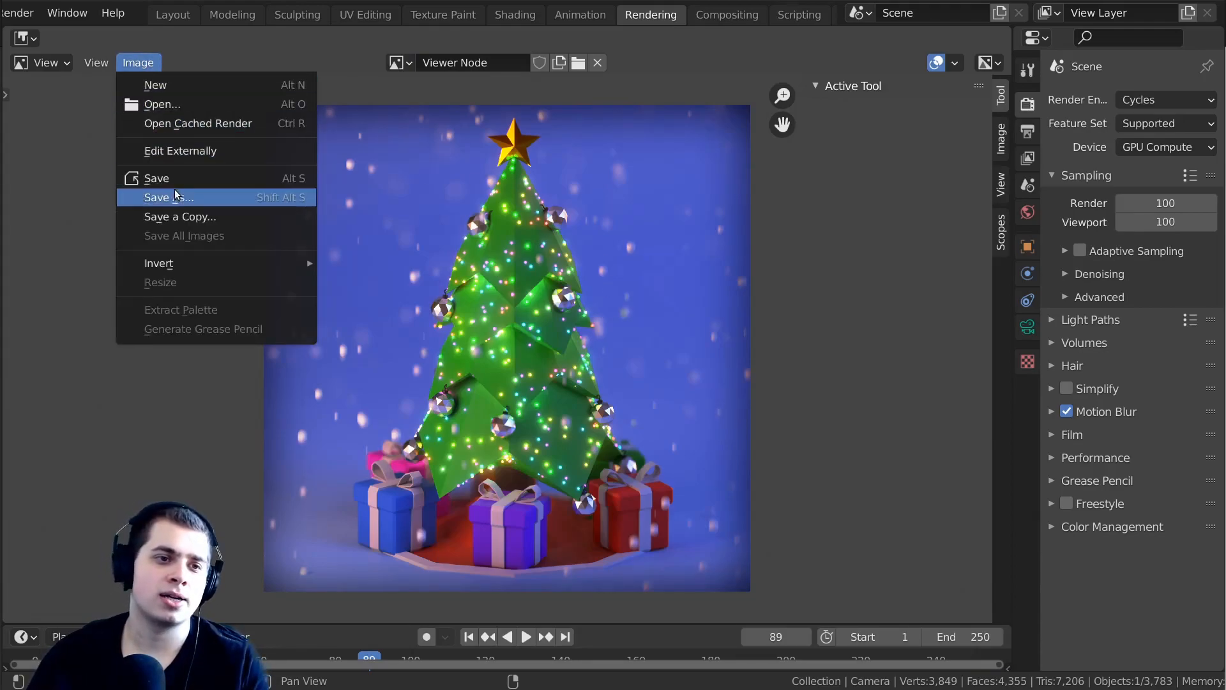
{"action": "left_click", "coordinate": [196, 199]}
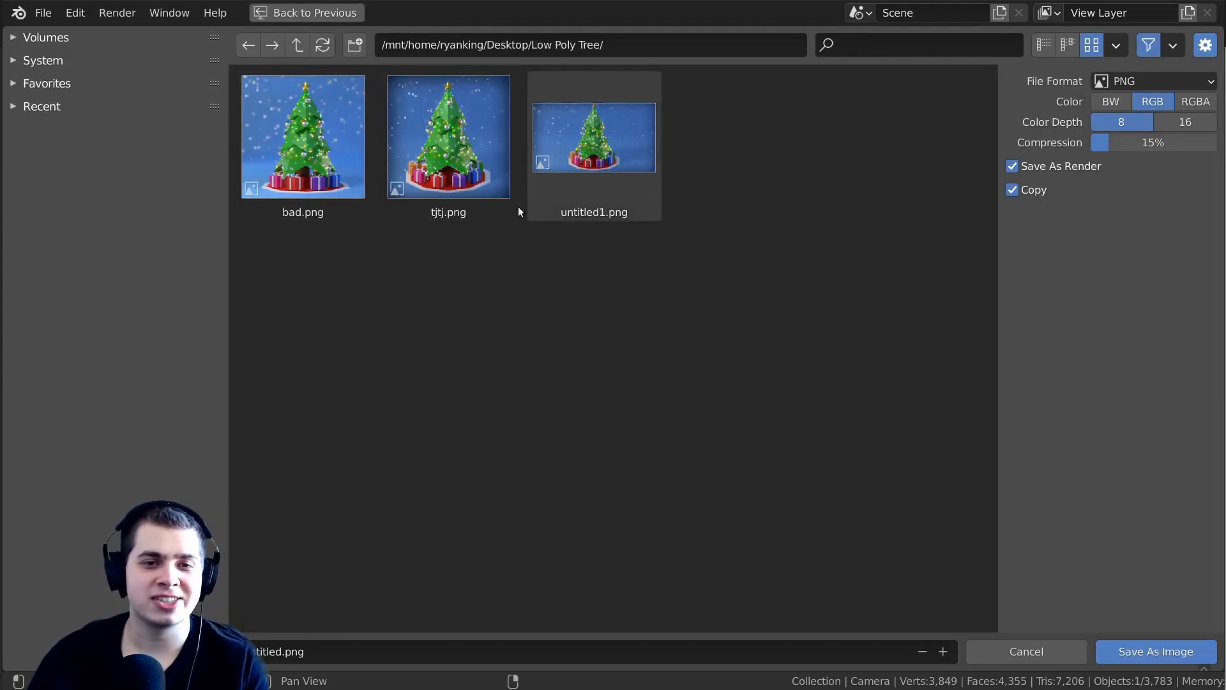
{"action": "left_click", "coordinate": [309, 650]}
{"action": "type", "text": "Low Poly Tree"}
{"action": "key", "text": "Return"}
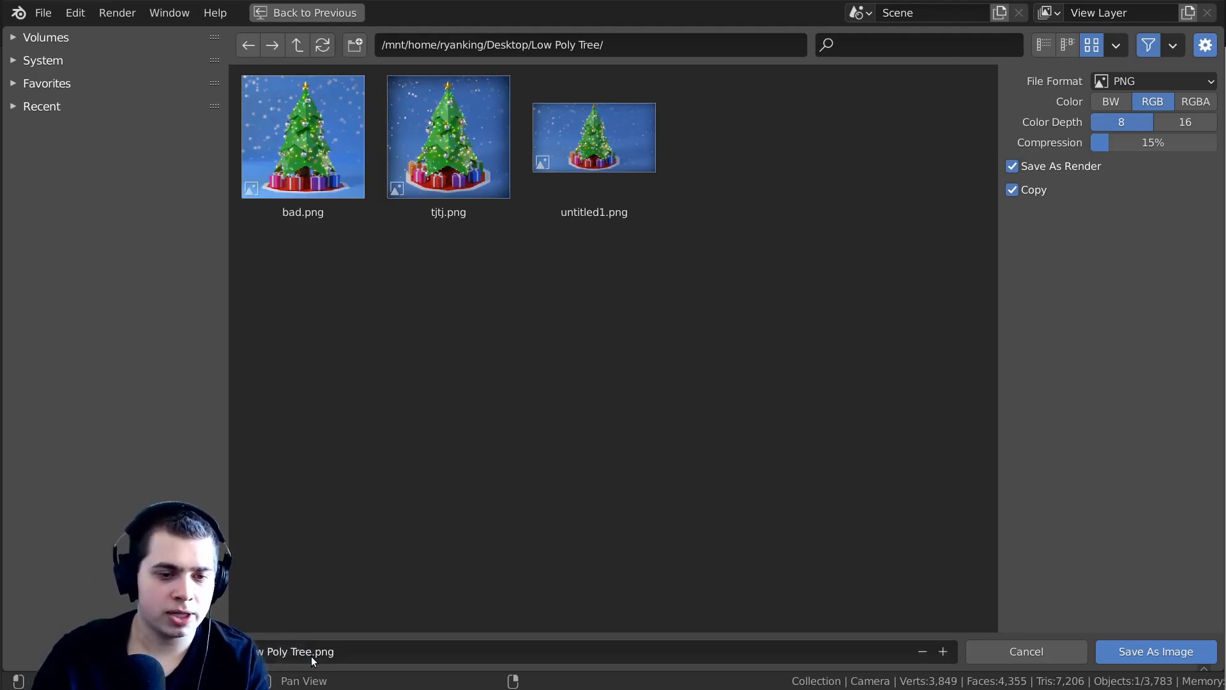
{"action": "left_click", "coordinate": [1142, 650]}
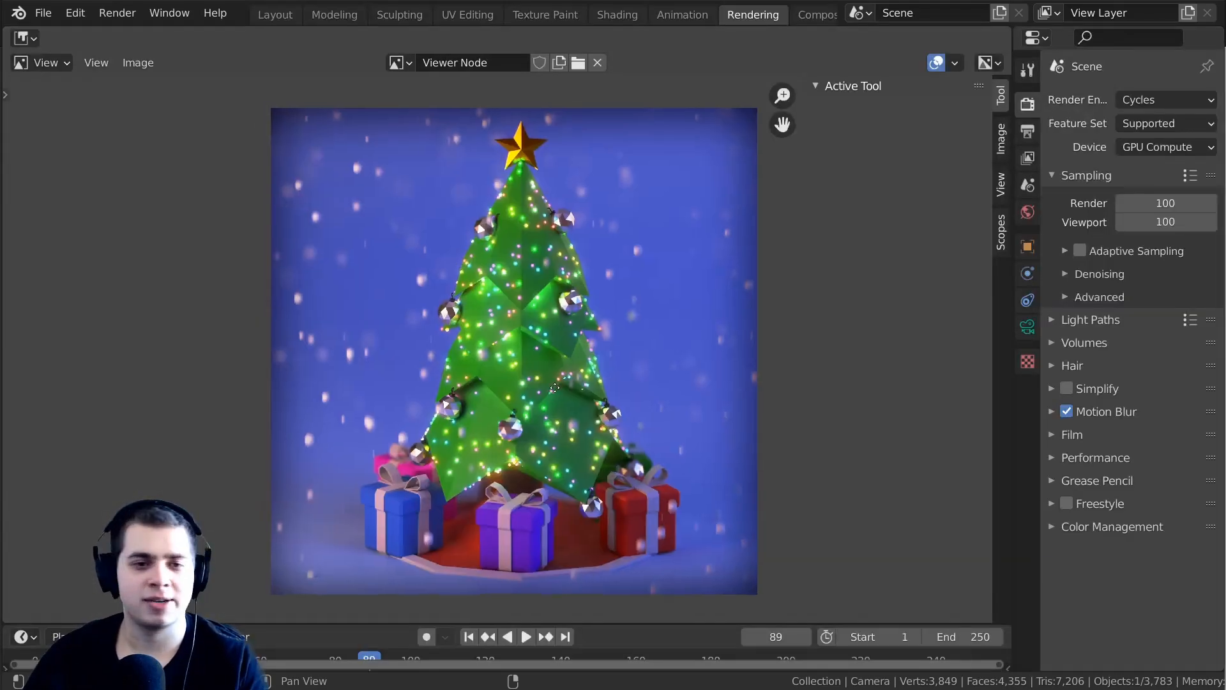
Save the Blender project and show the final composited image enlarged in a maximized image editor.
{"action": "key", "text": "ctrl+s"}
{"action": "scroll", "coordinate": [713, 336], "scroll_direction": "up", "scroll_amount": 1}
{"action": "middle_click_drag", "start_coordinate": [710, 331], "coordinate": [707, 298]}
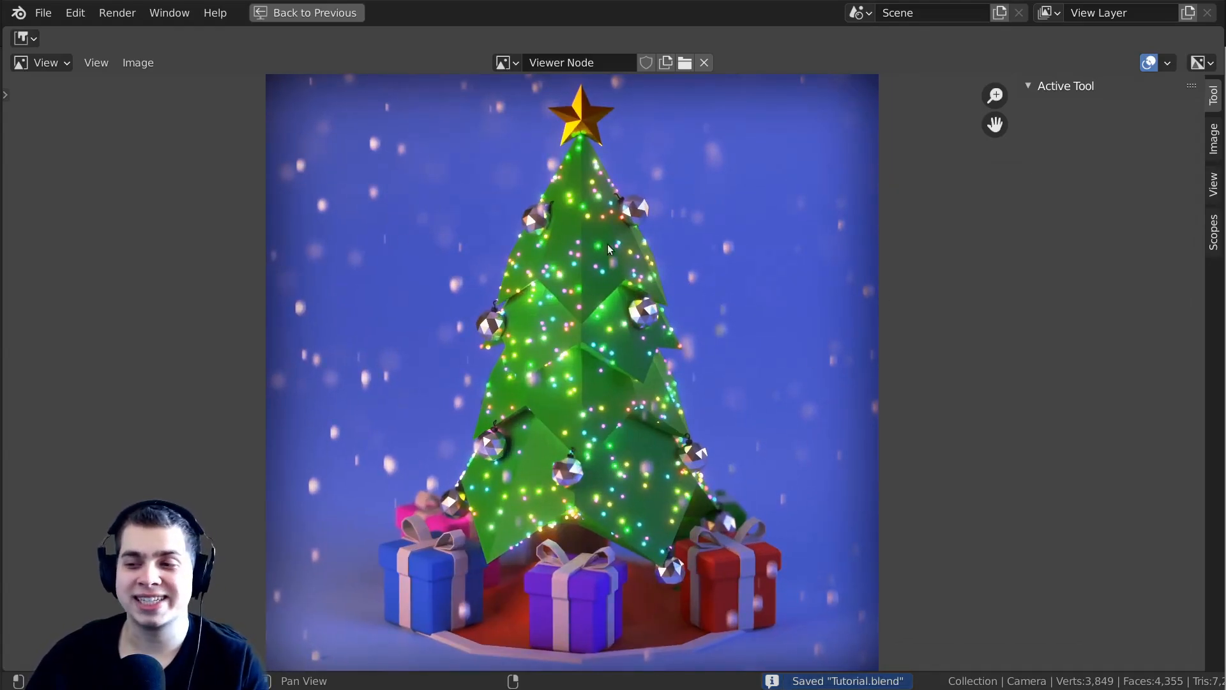
{"action": "middle_click_drag", "start_coordinate": [694, 378], "coordinate": [689, 375]}
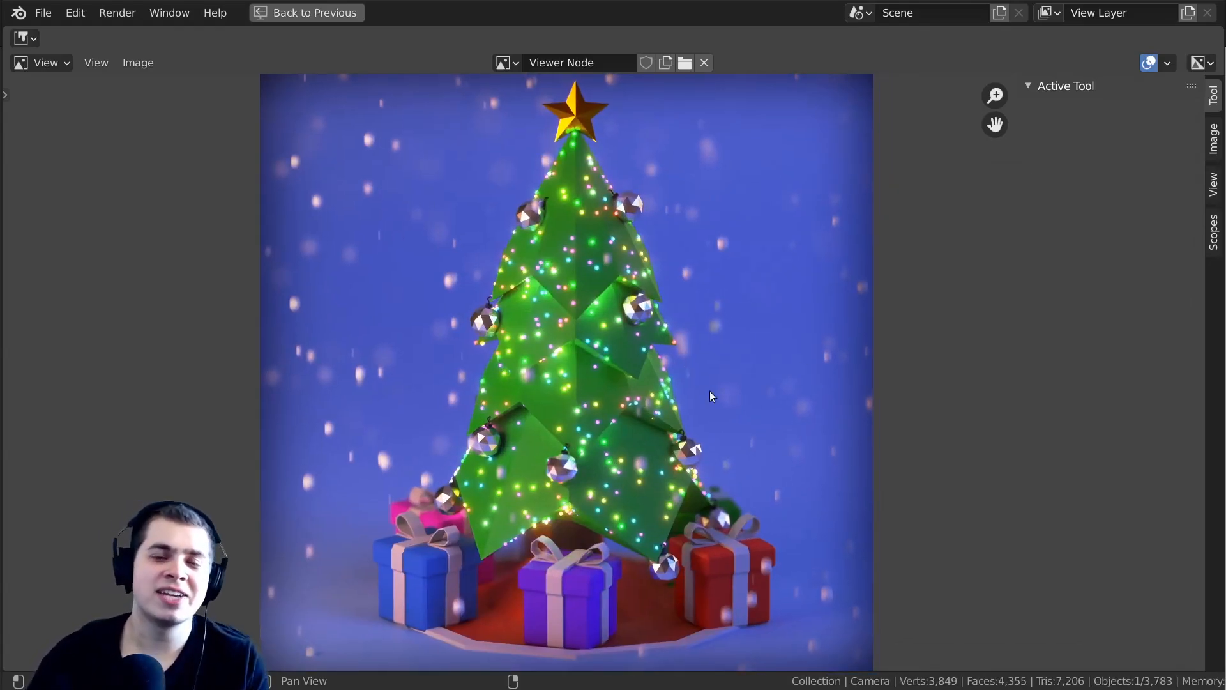